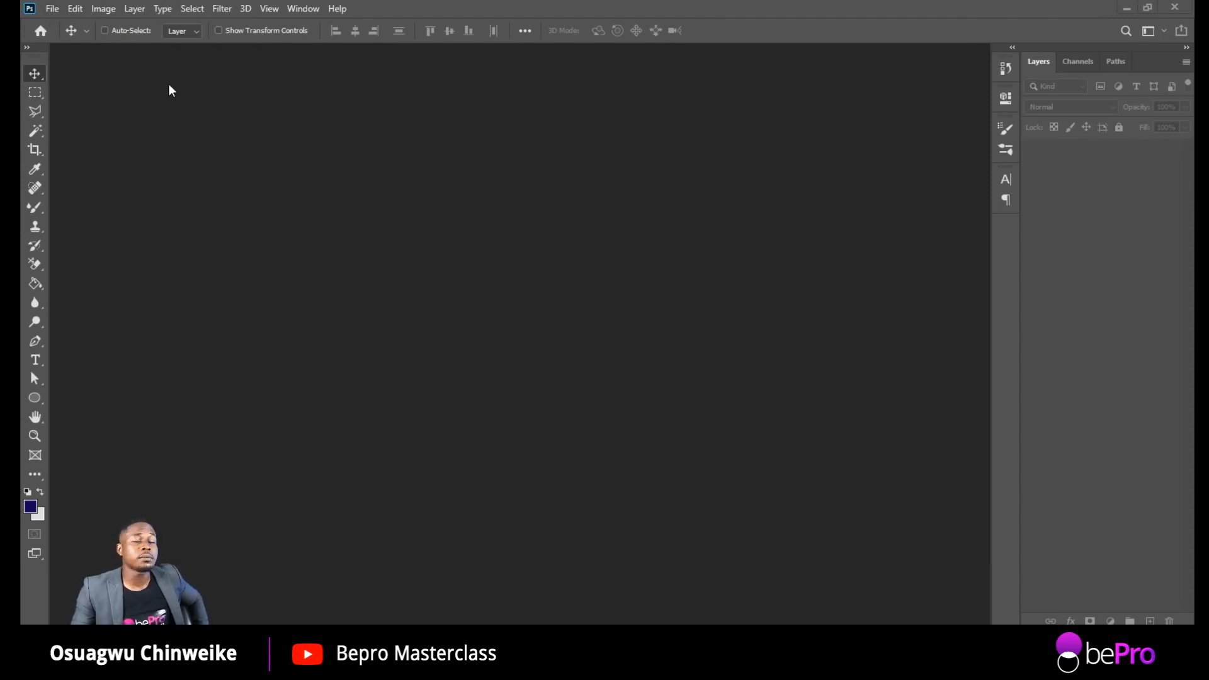
Step: Create a new 1920 x 1080 px document from the HDTV 1080p film preset, with 300 pixels/inch resolution and a black background
click(53, 10)
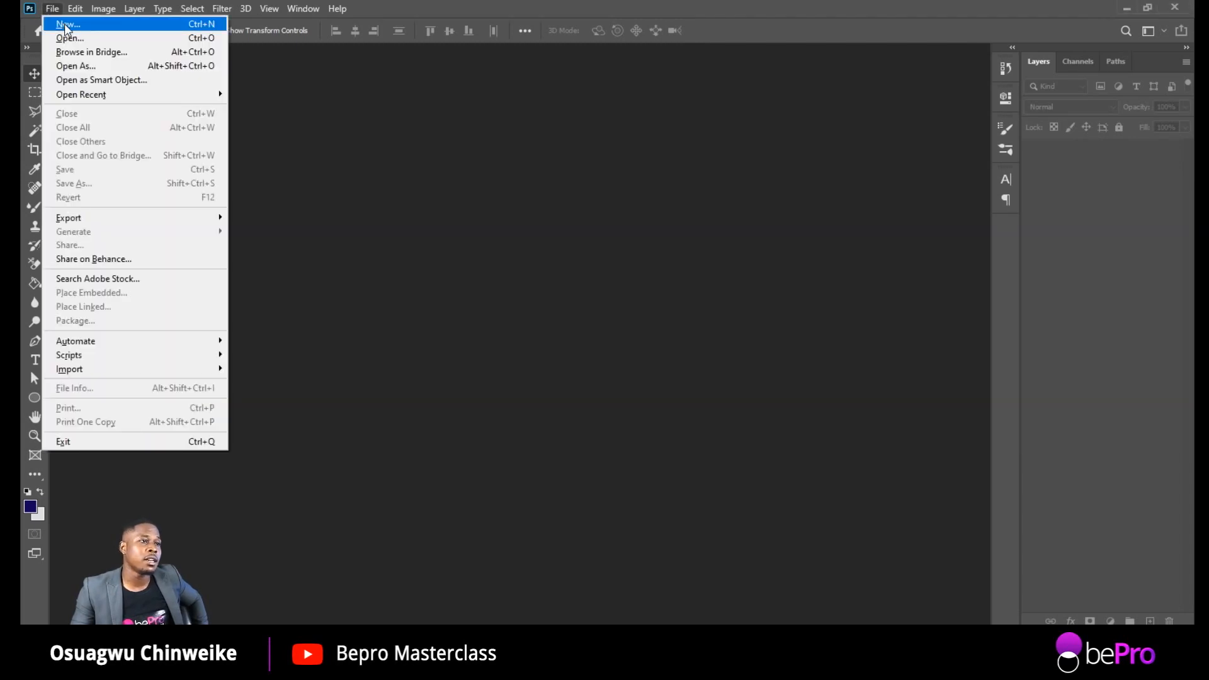
click(65, 25)
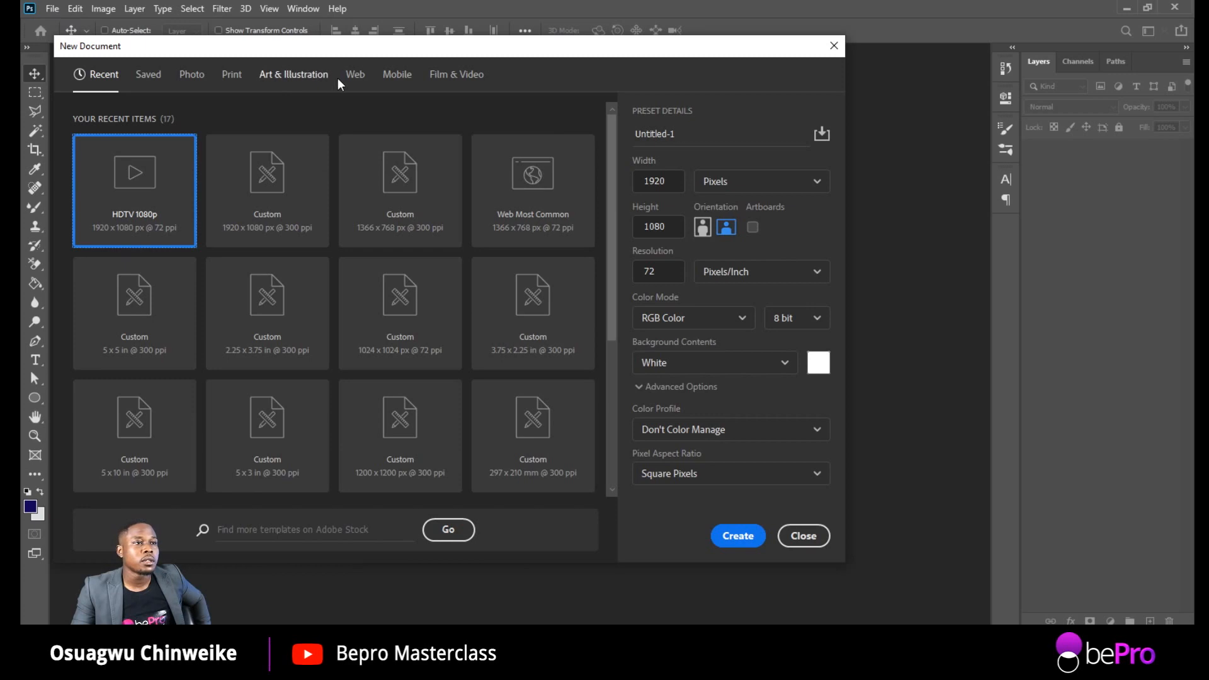
click(456, 74)
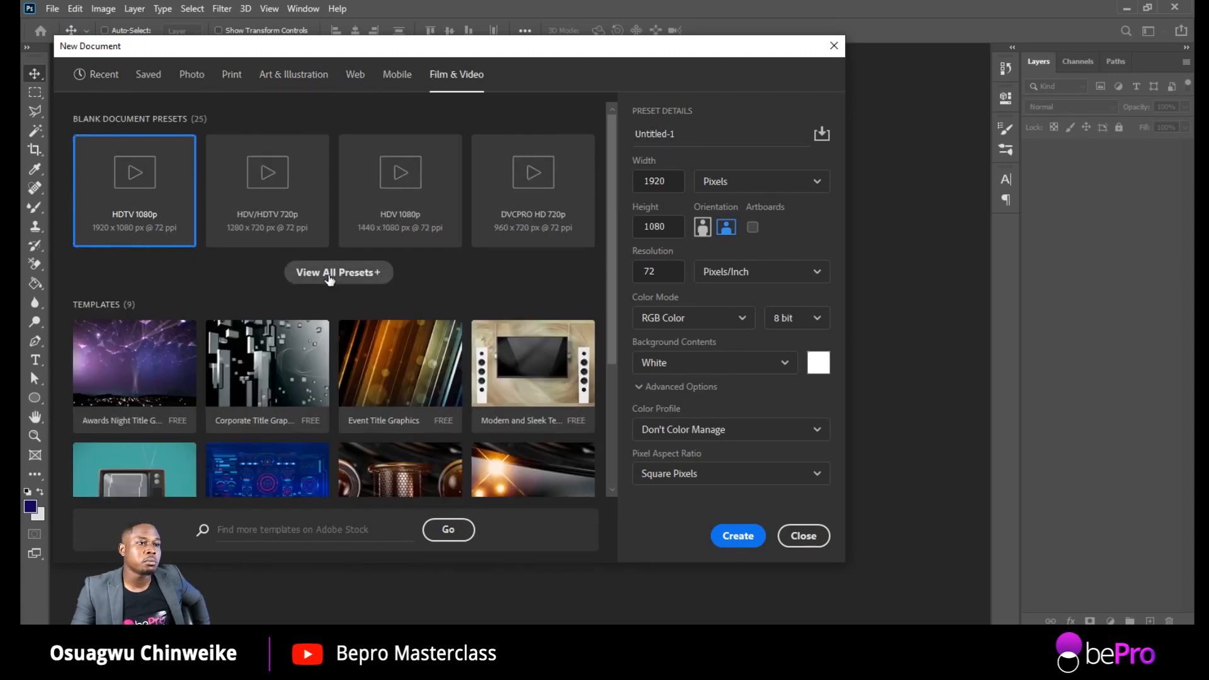
click(329, 274)
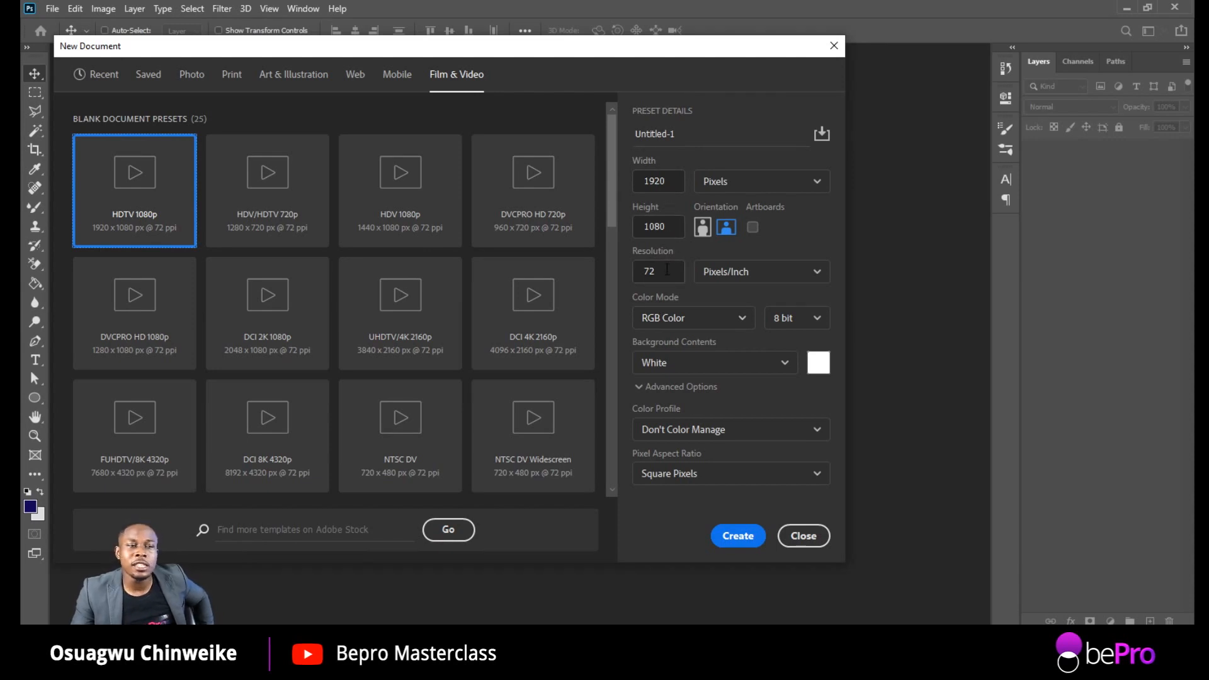
double_click(667, 270)
text(300)
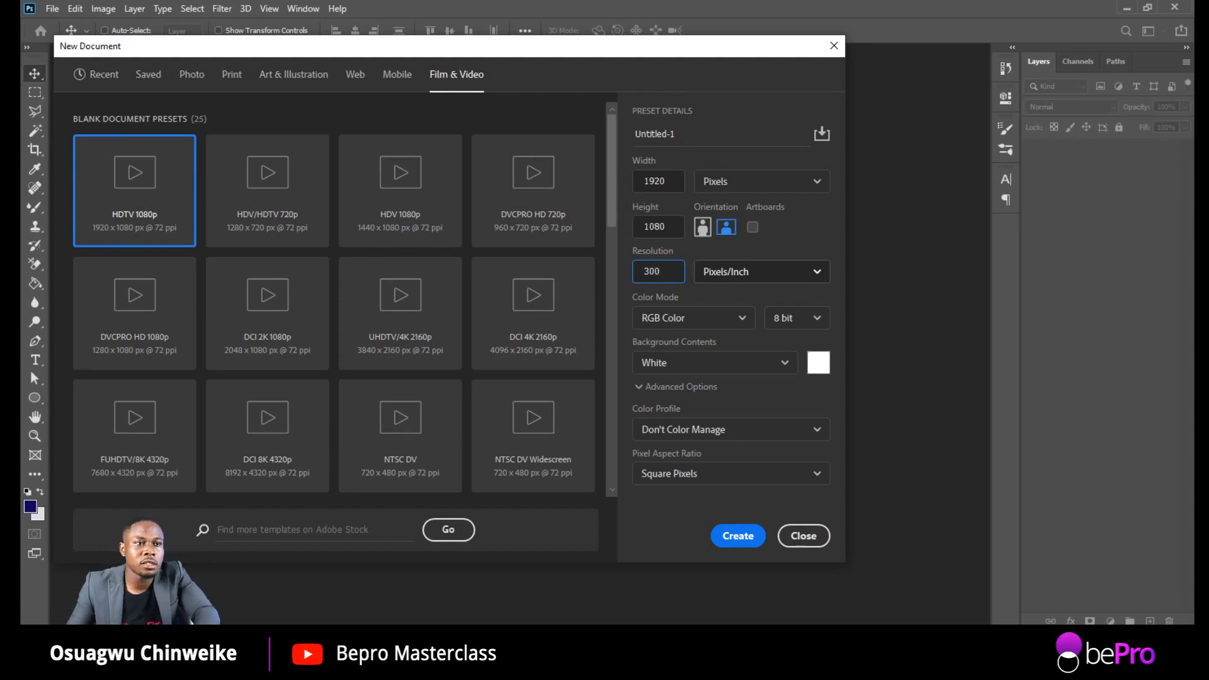
click(754, 226)
click(754, 226)
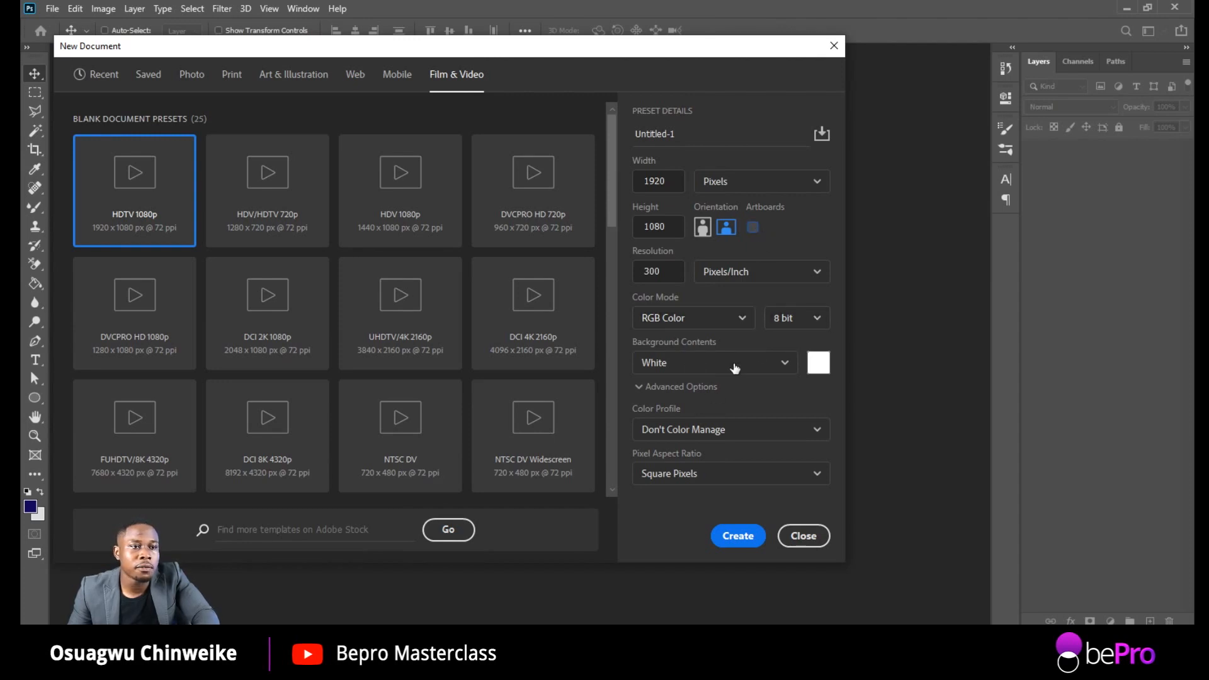
click(711, 368)
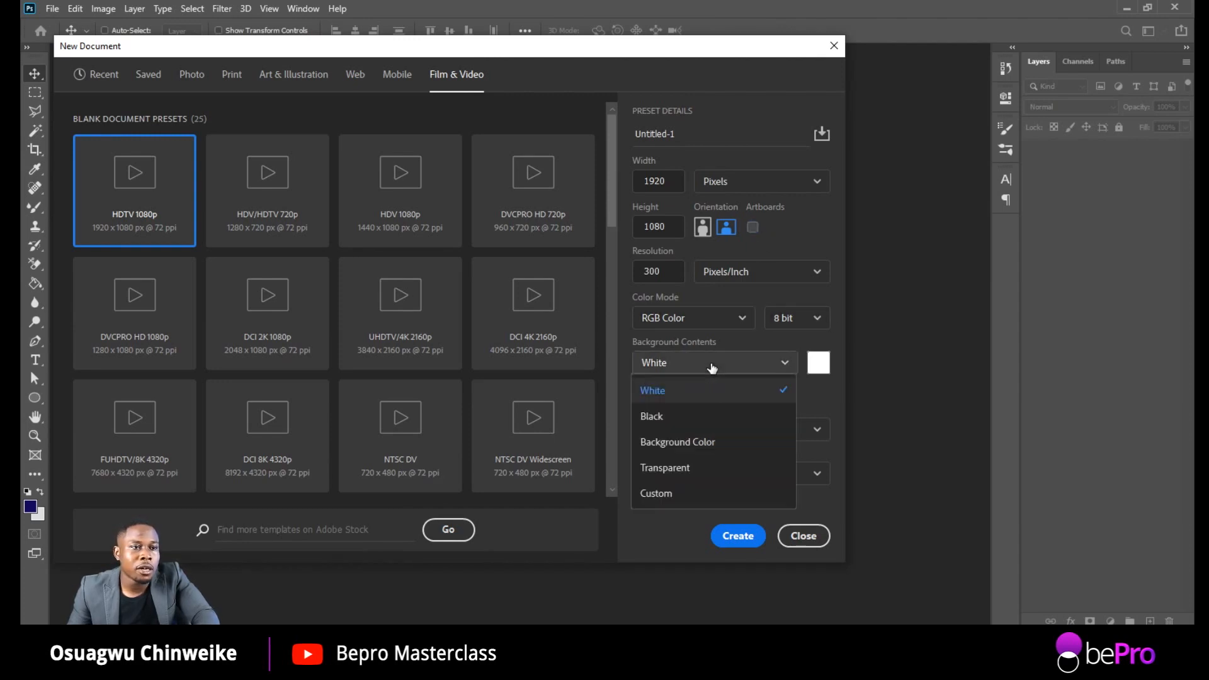
click(715, 416)
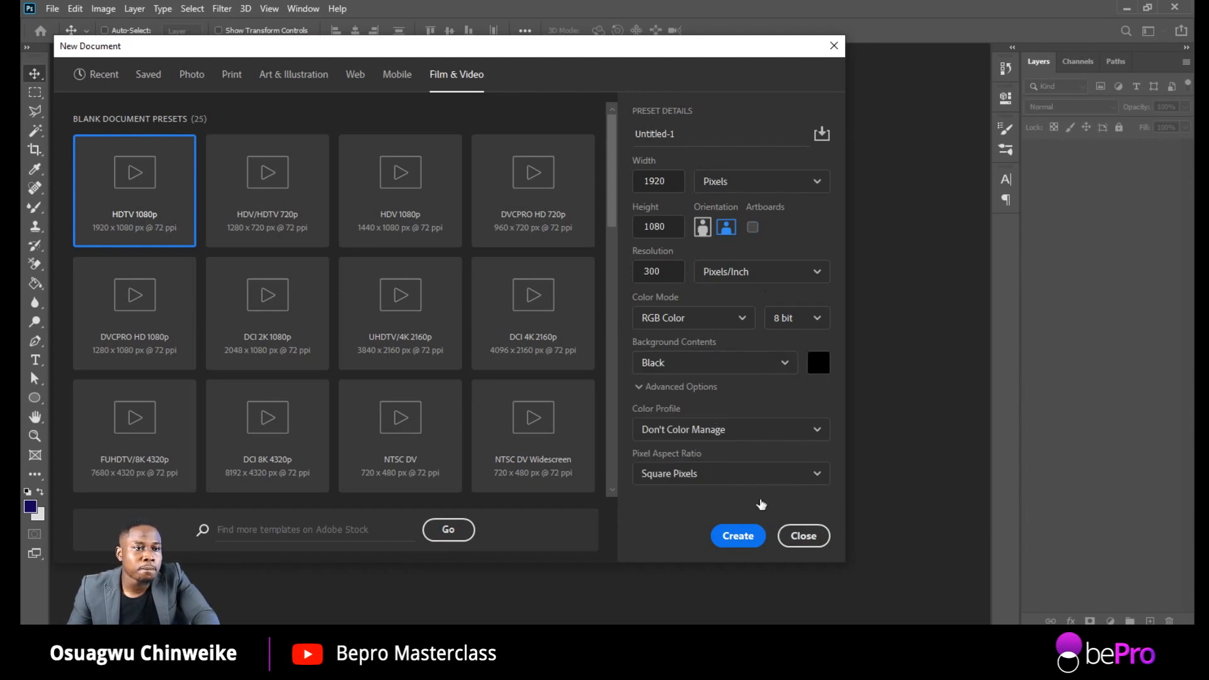
click(740, 536)
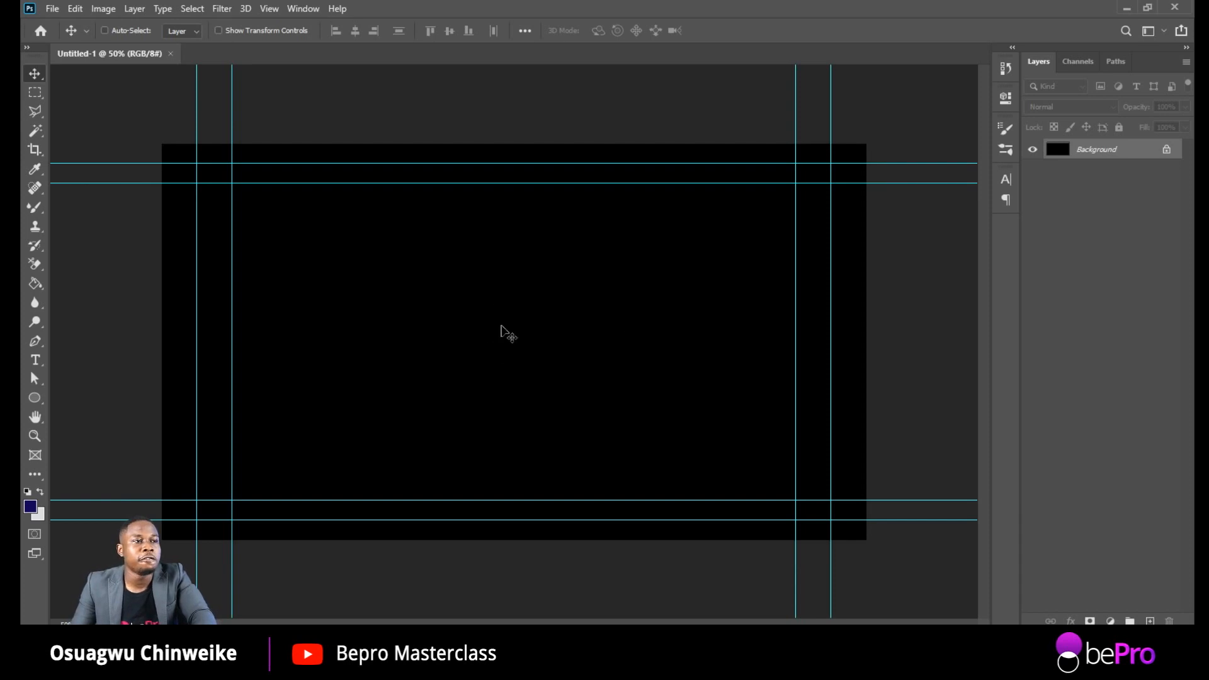
Step: Add the text "Think" as a new text layer on the black canvas
click(35, 361)
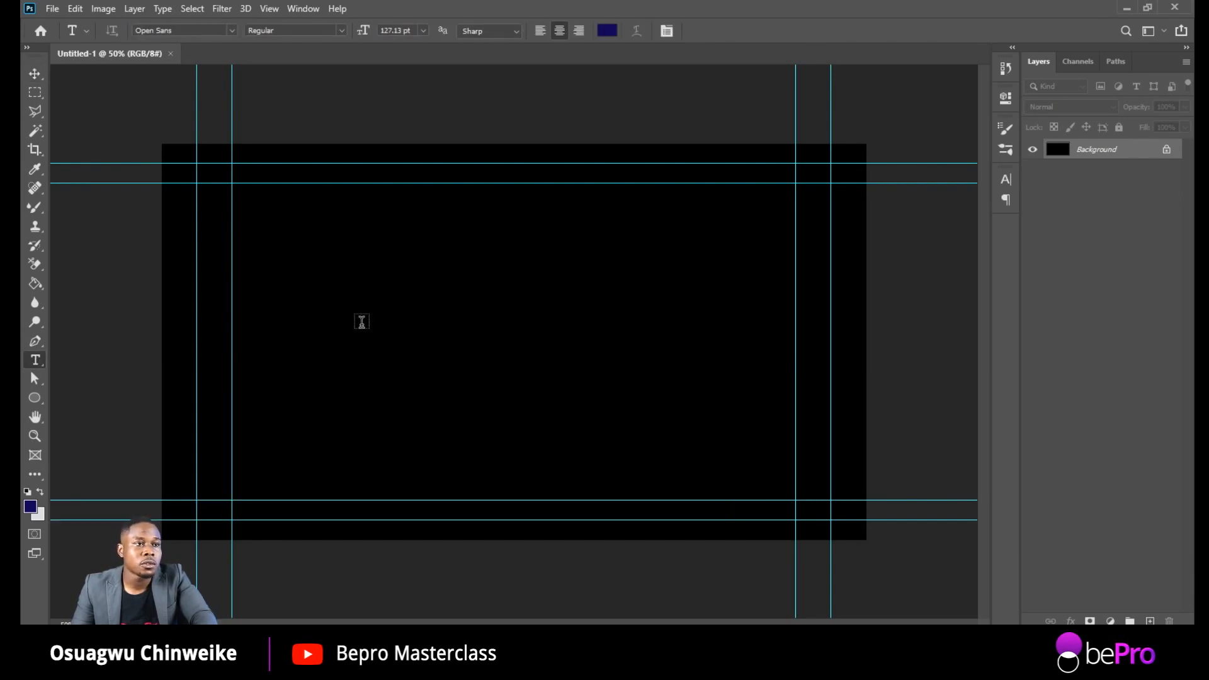
click(362, 321)
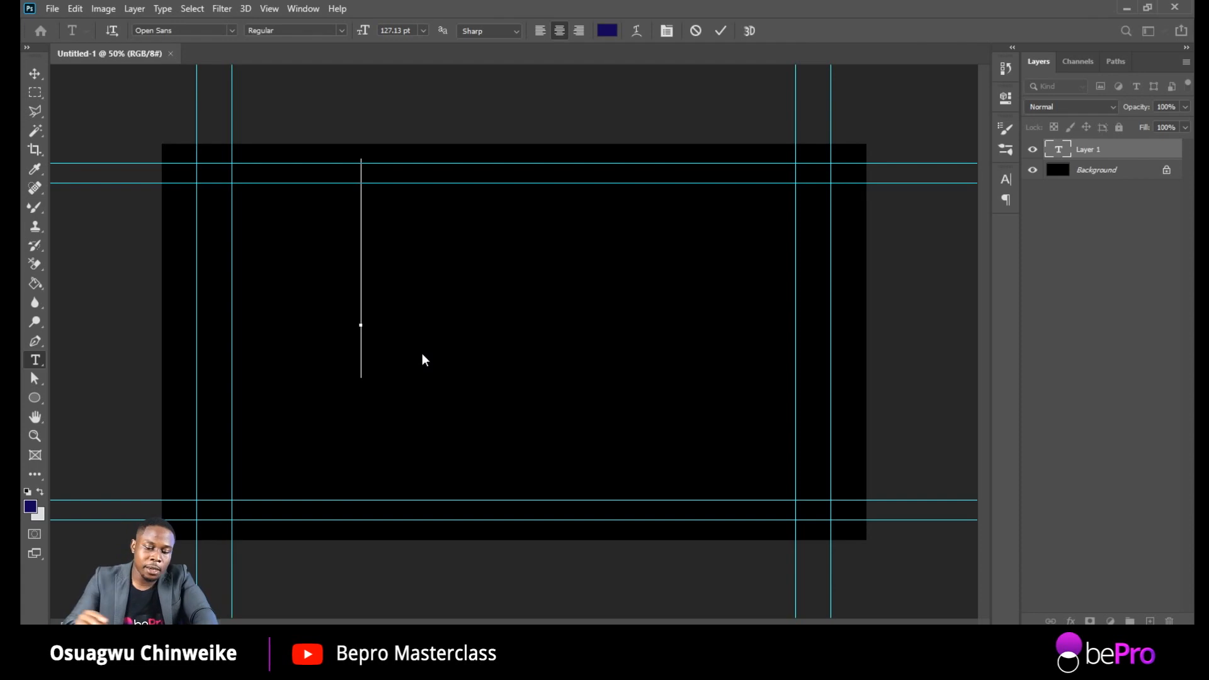
text(T)
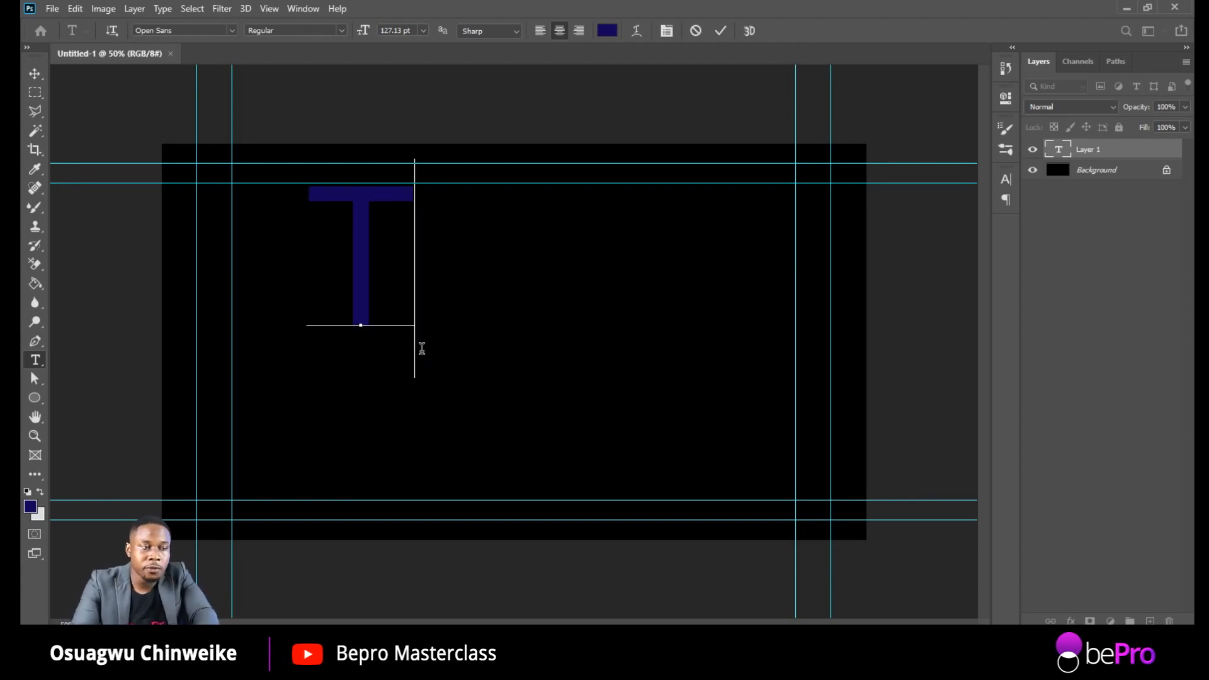
text(hink)
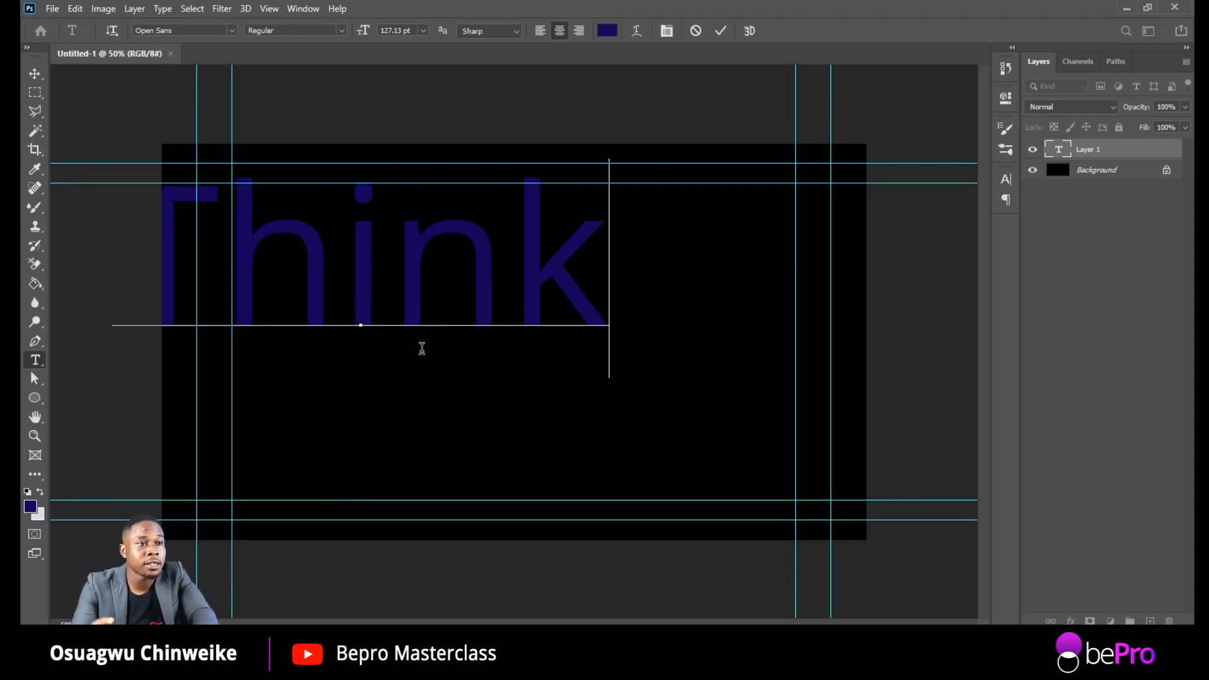
key(ctrl+Return)
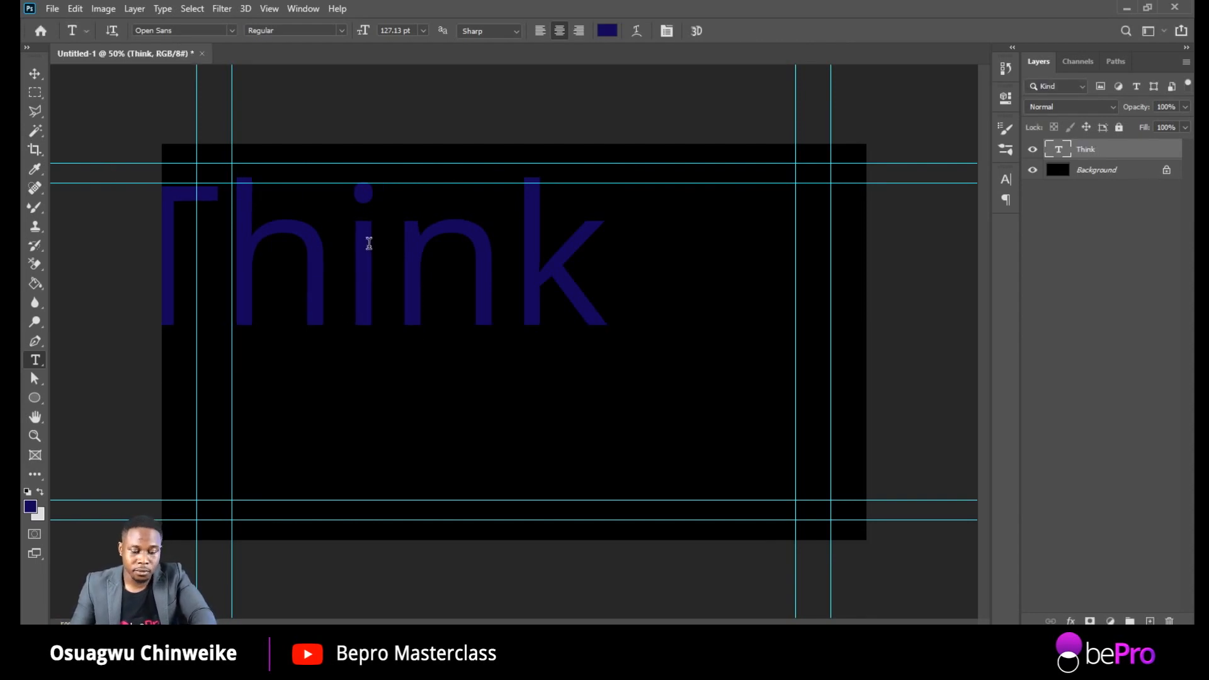
Step: Move the "Think" text toward the canvas centre with a slightly offset duplicate, and change the duplicate's text to "Creativ"
key(v)
drag(365, 228, 490, 305)
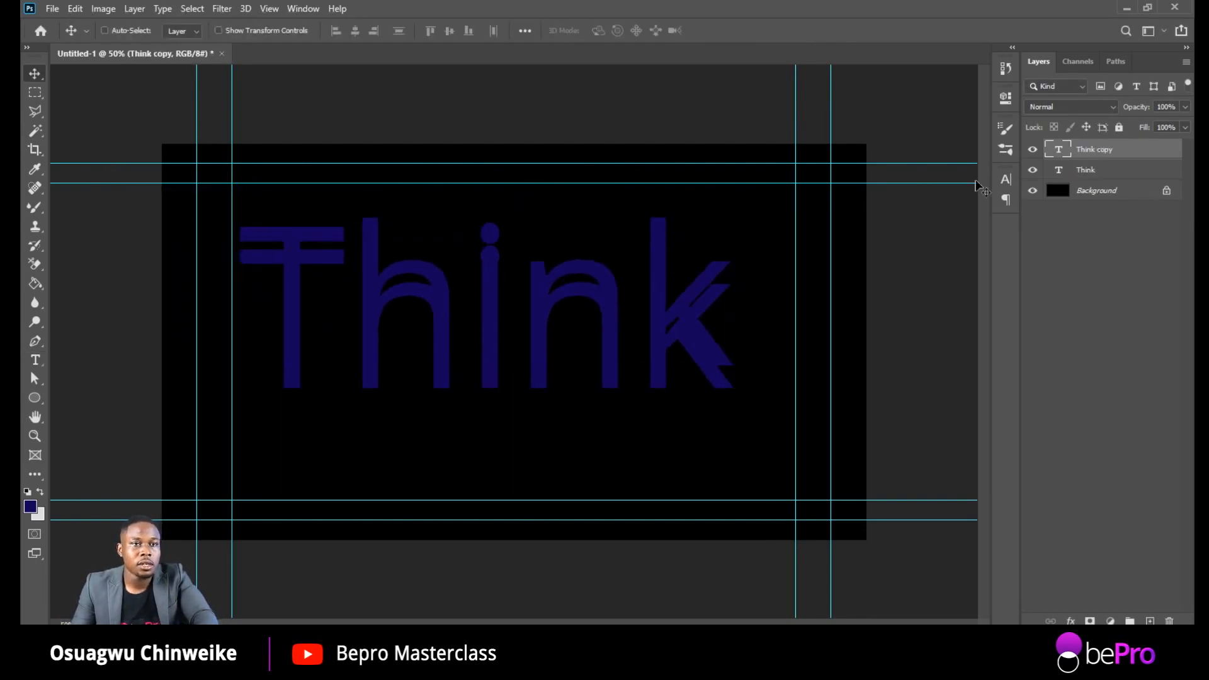
double_click(1050, 154)
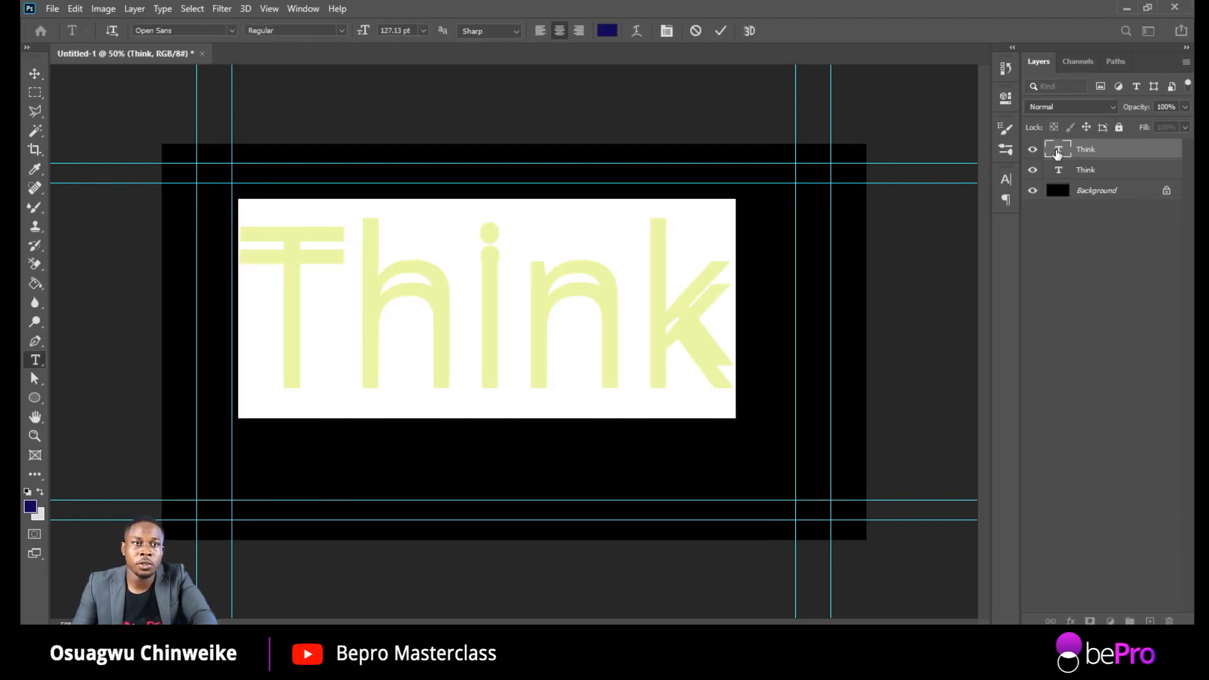
key(BackSpace)
text(Creat)
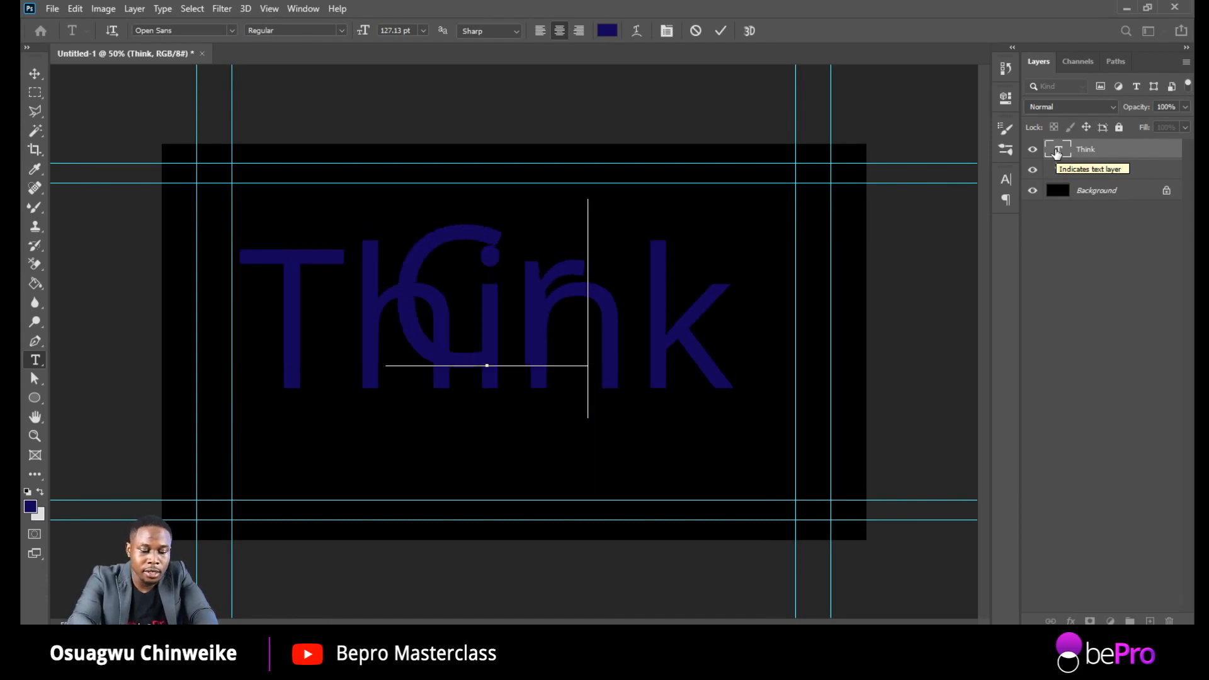
text(iv)
key(ctrl)
key(ctrl+Return)
key(v)
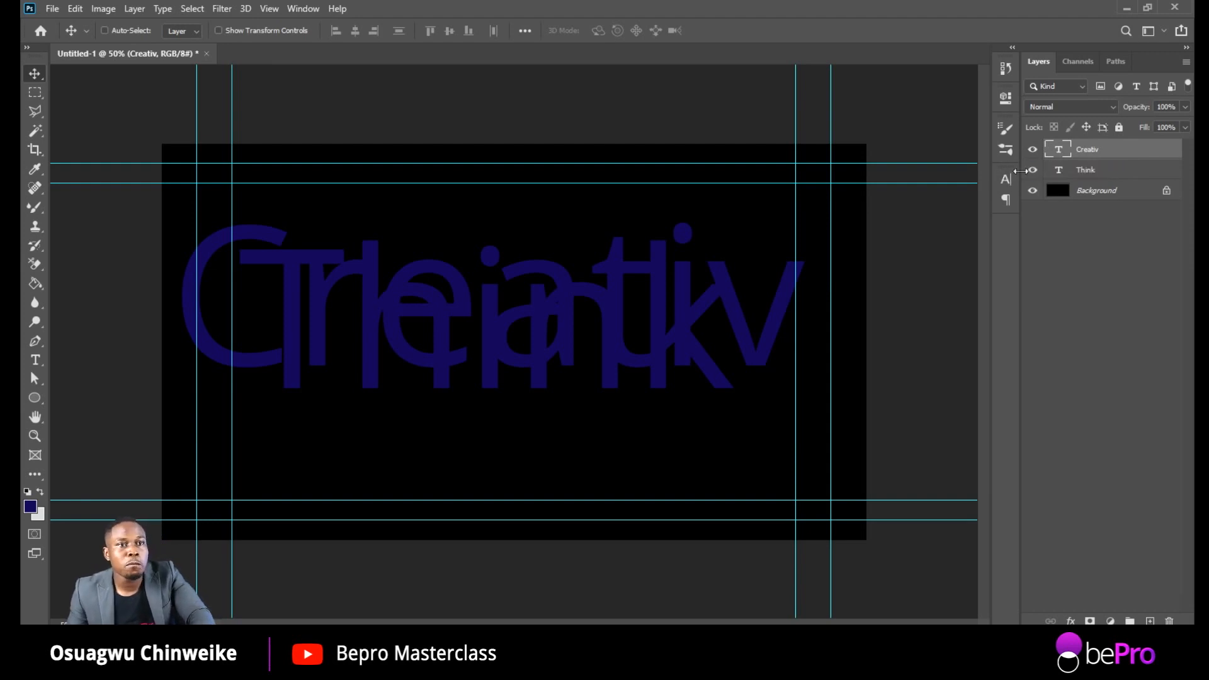
Step: Set the font of the "Creativ" text layer to Rashfeng Regular
click(1007, 180)
click(911, 202)
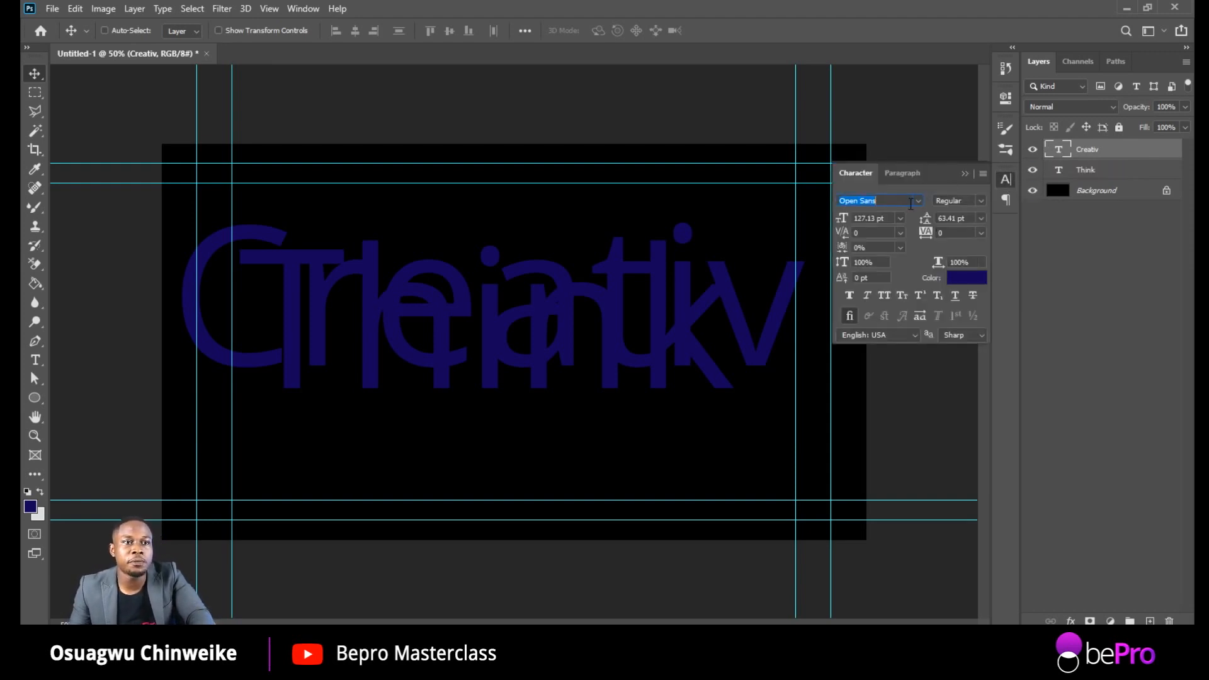
text(rash)
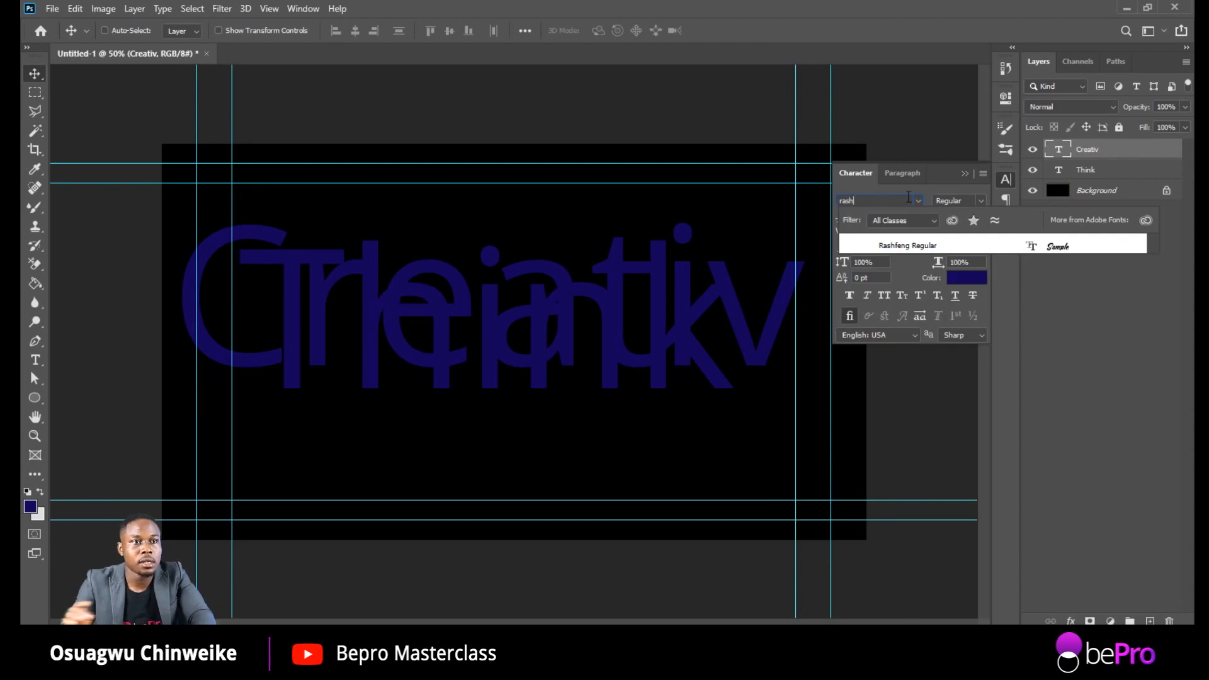
click(917, 245)
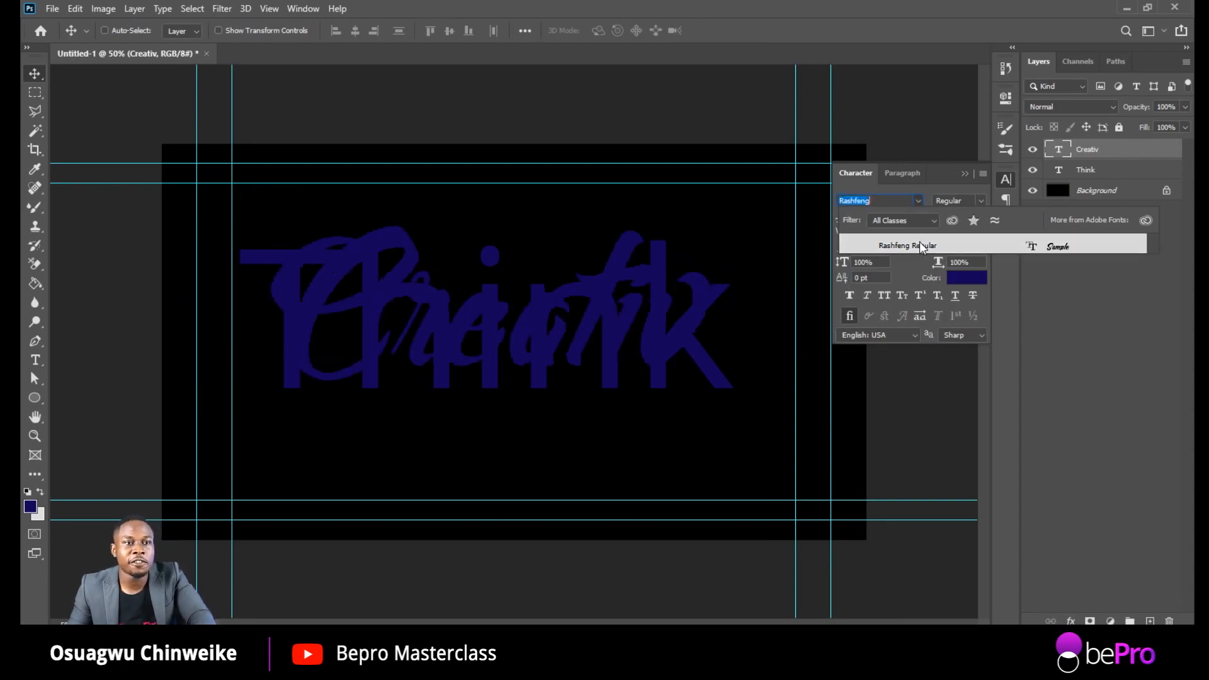
Step: Change the font of the "Think" text layer to Rashfeng Regular as well
click(1043, 177)
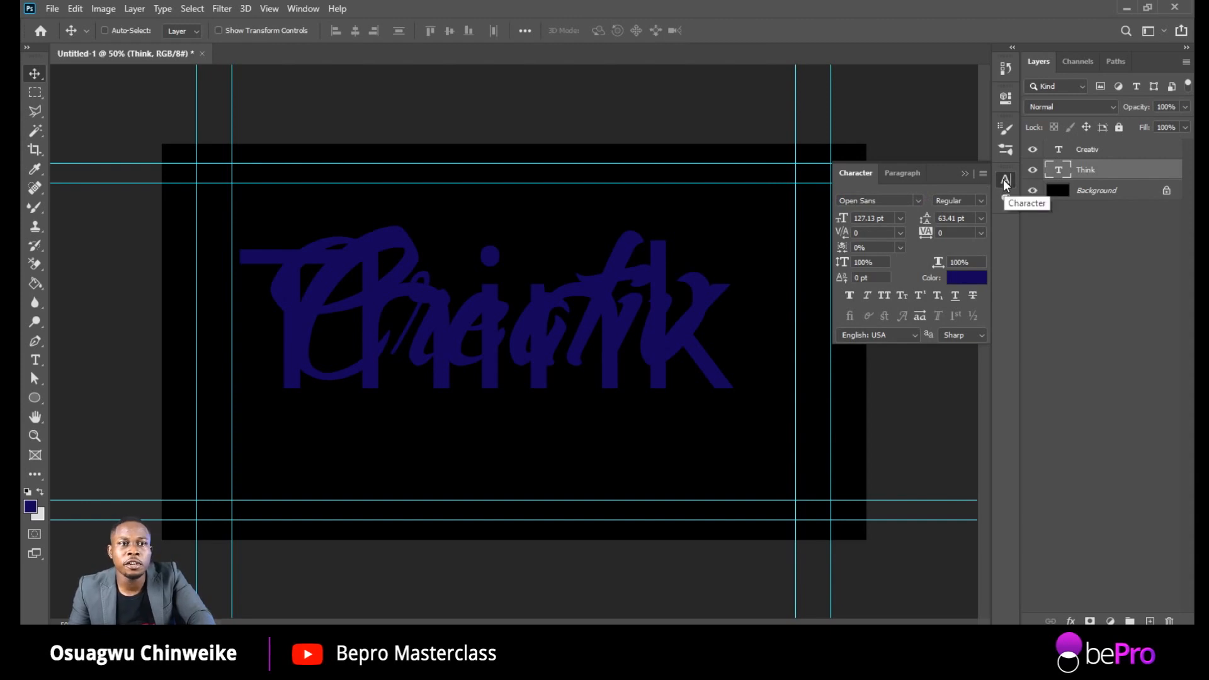
click(300, 8)
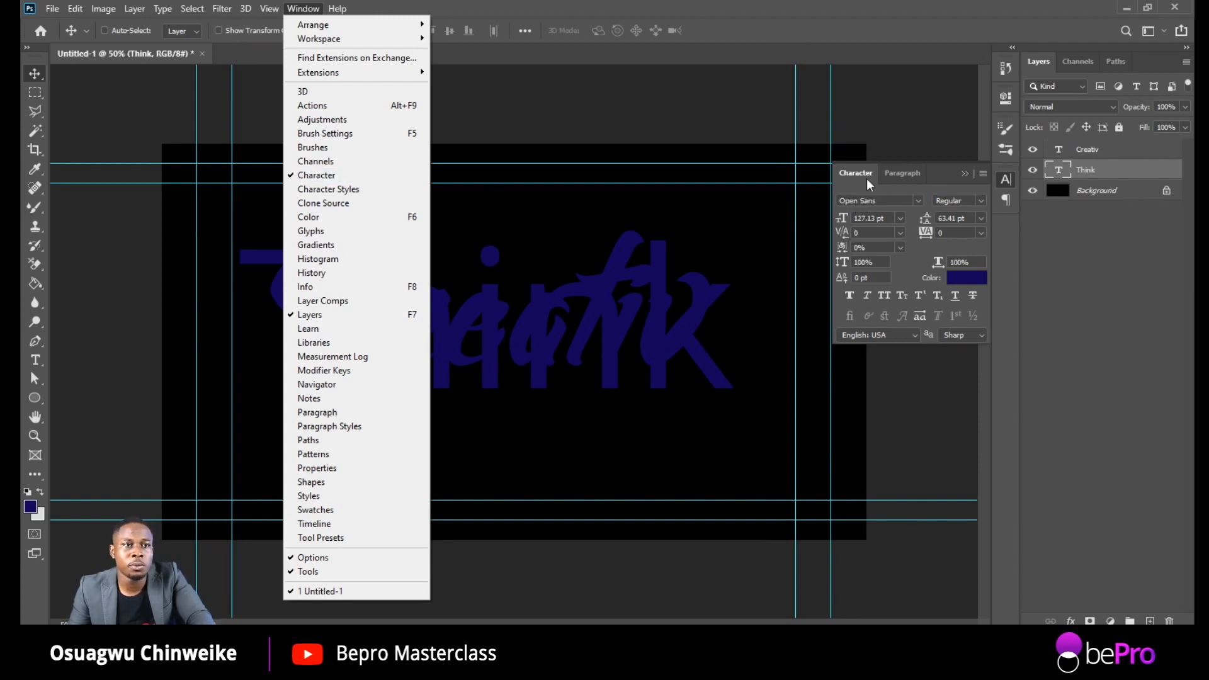
click(882, 202)
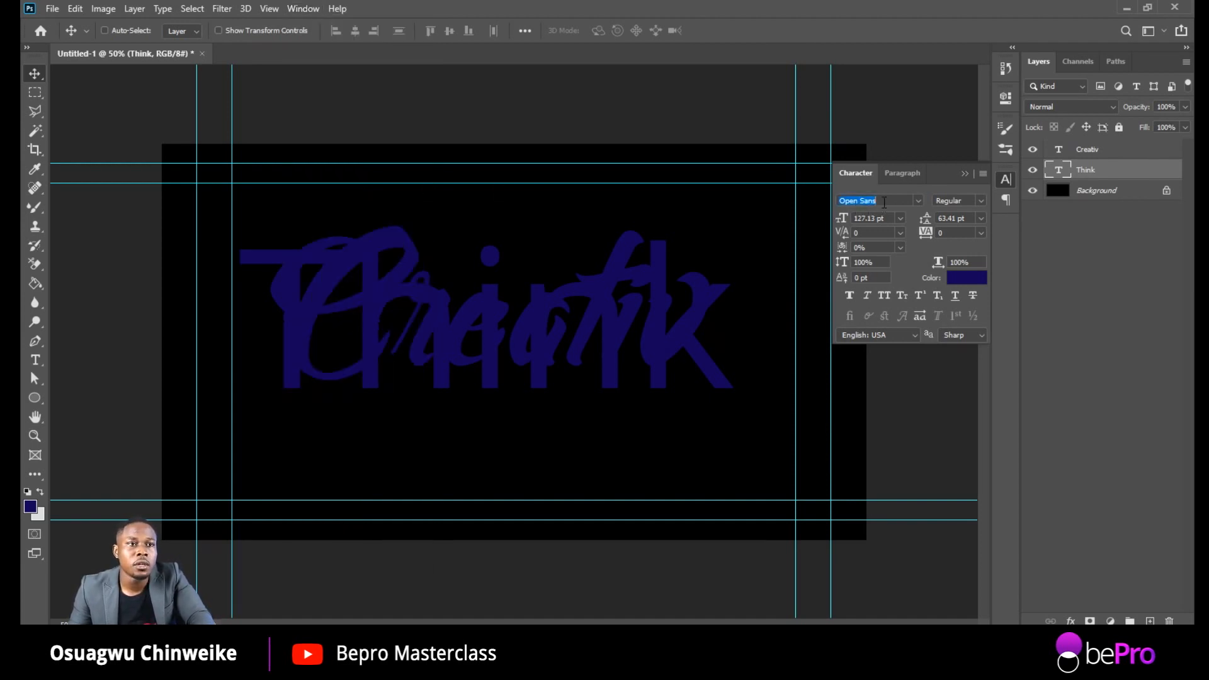
text(rash)
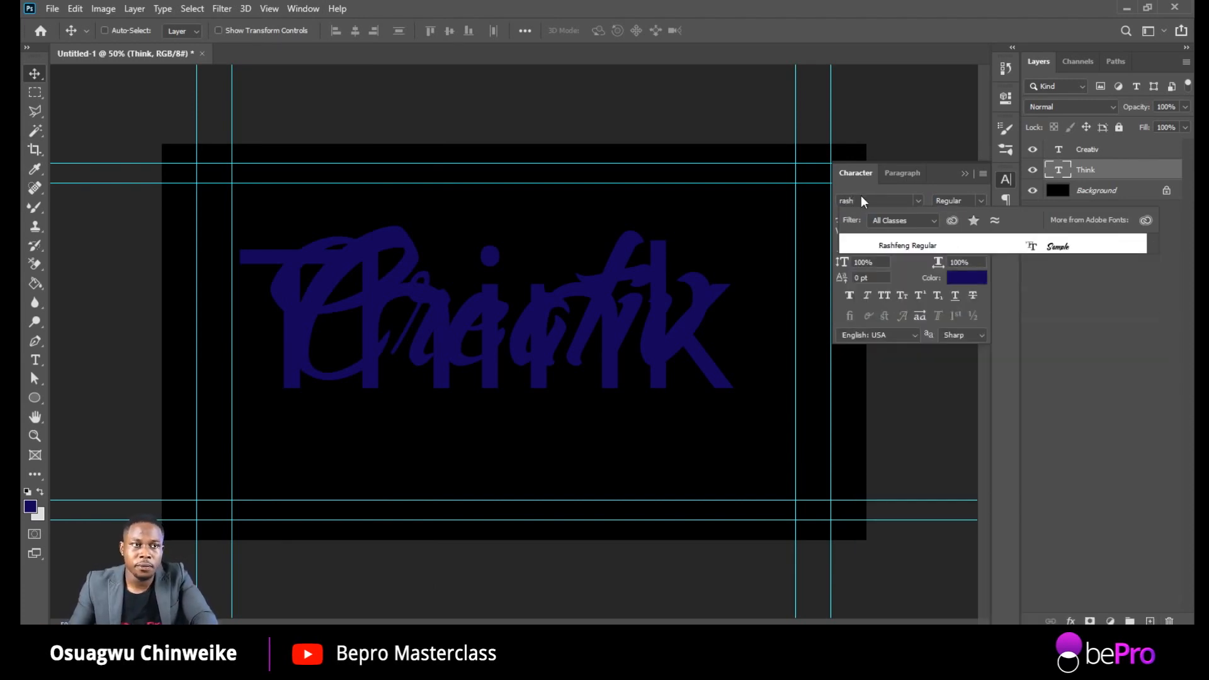
click(920, 245)
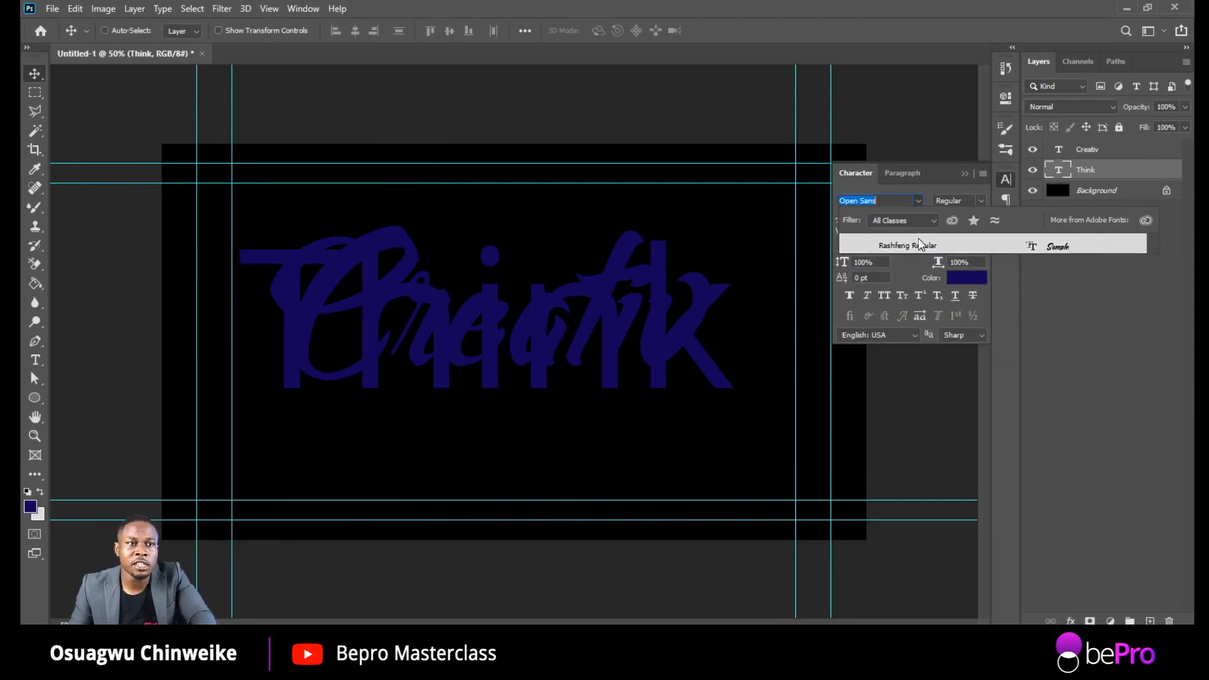
click(964, 174)
scroll(565, 350, up, 1)
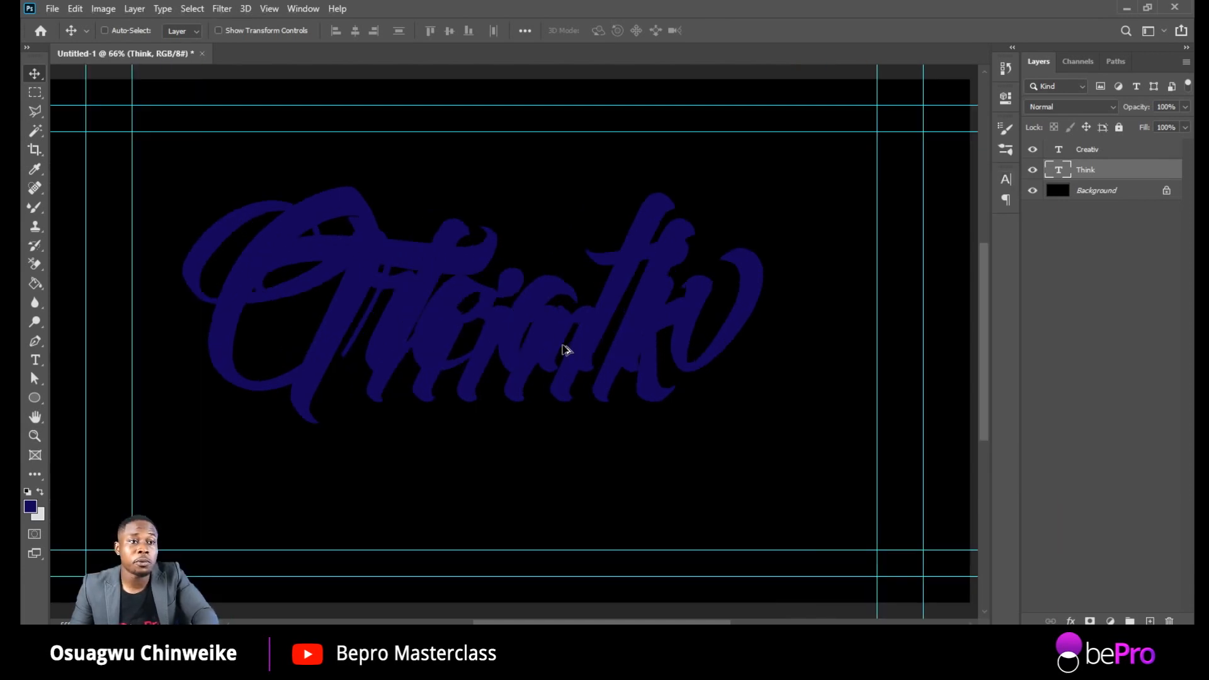
scroll(562, 347, up, 2)
scroll(626, 343, down, 3)
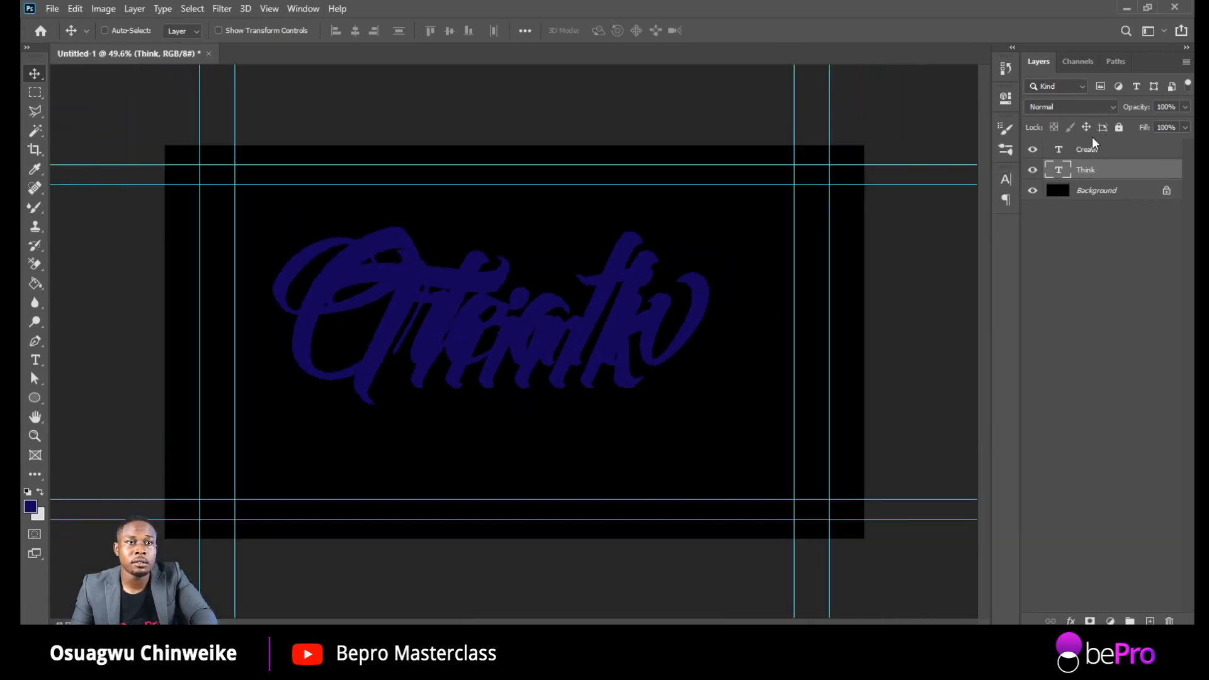
shift+click(1096, 156)
click(1006, 180)
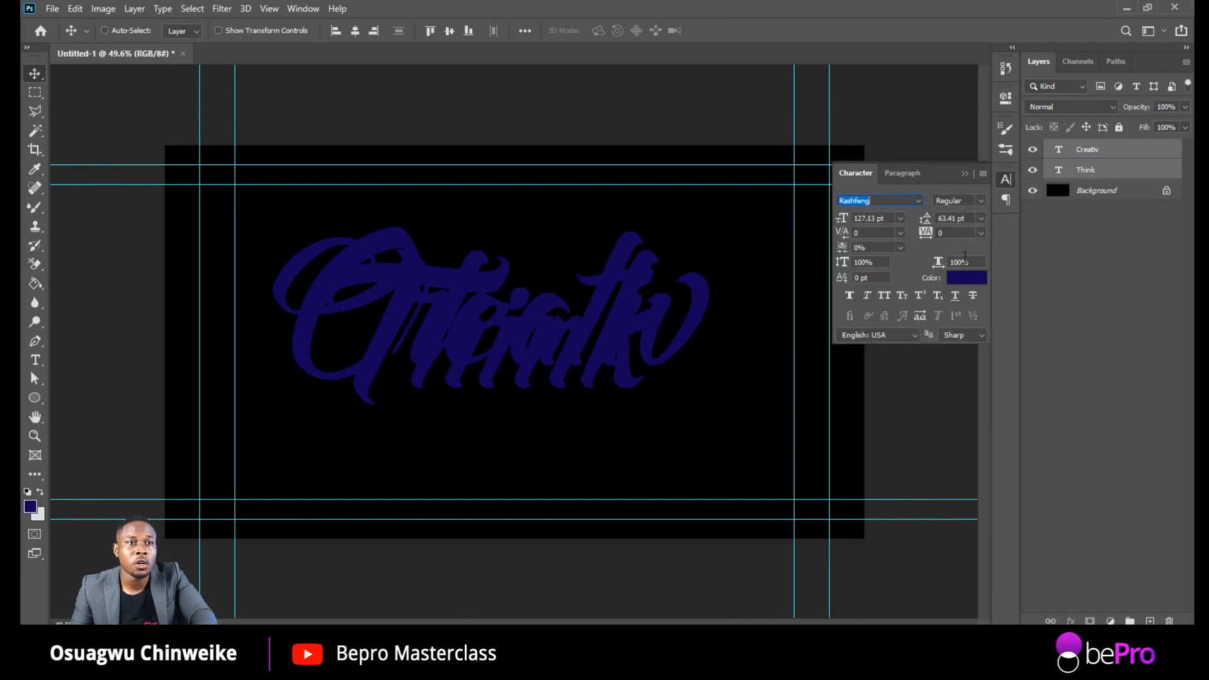
click(971, 284)
mouse_move(720, 252)
mouse_down()
mouse_move(802, 176)
mouse_move(775, 210)
mouse_move(624, 183)
mouse_up()
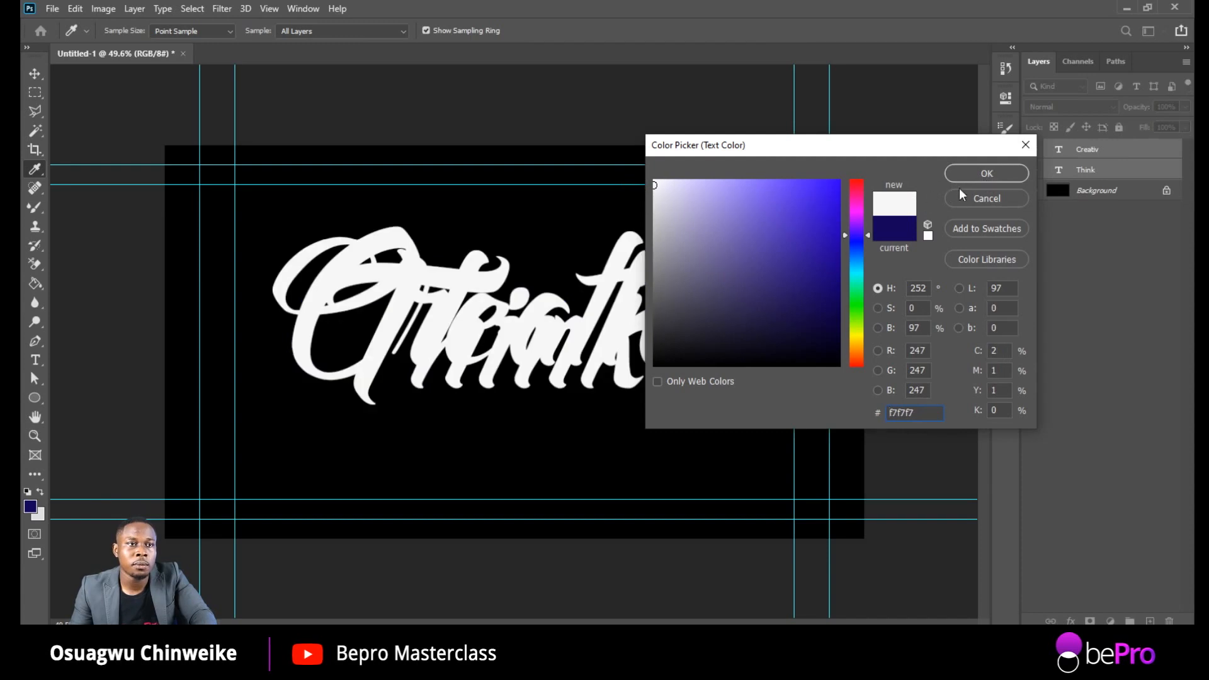
click(1000, 196)
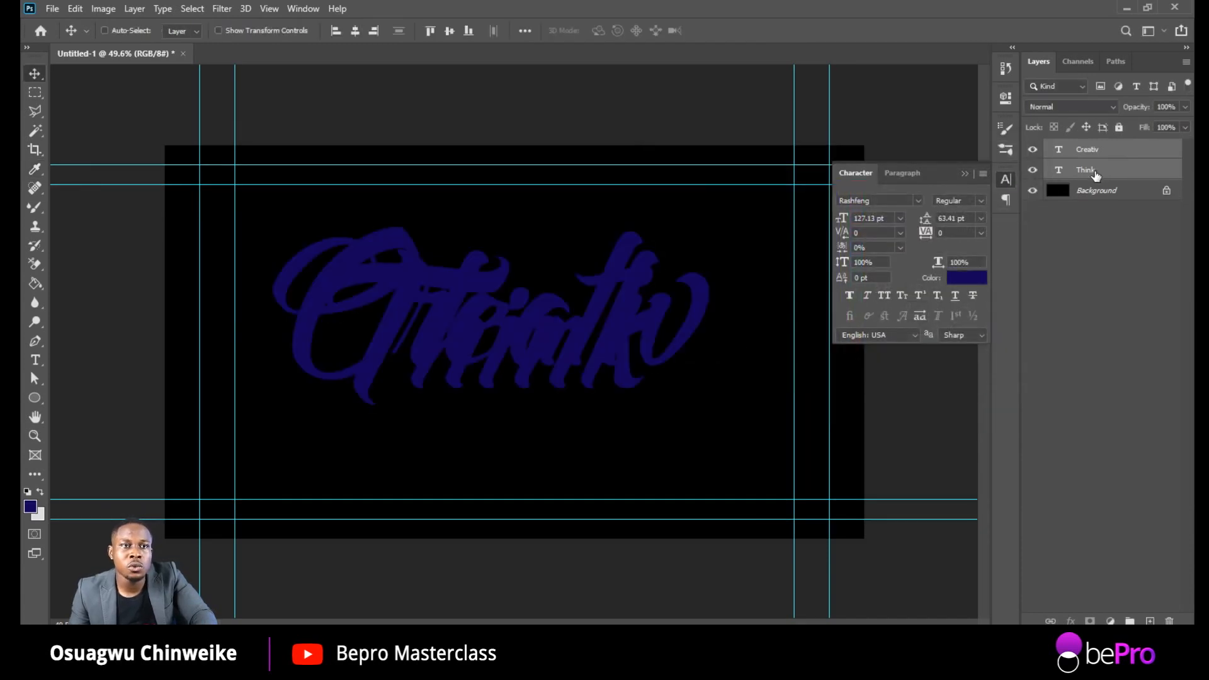
Step: Change the text colour of the "Think" layer to a bright blue
click(1094, 172)
click(967, 278)
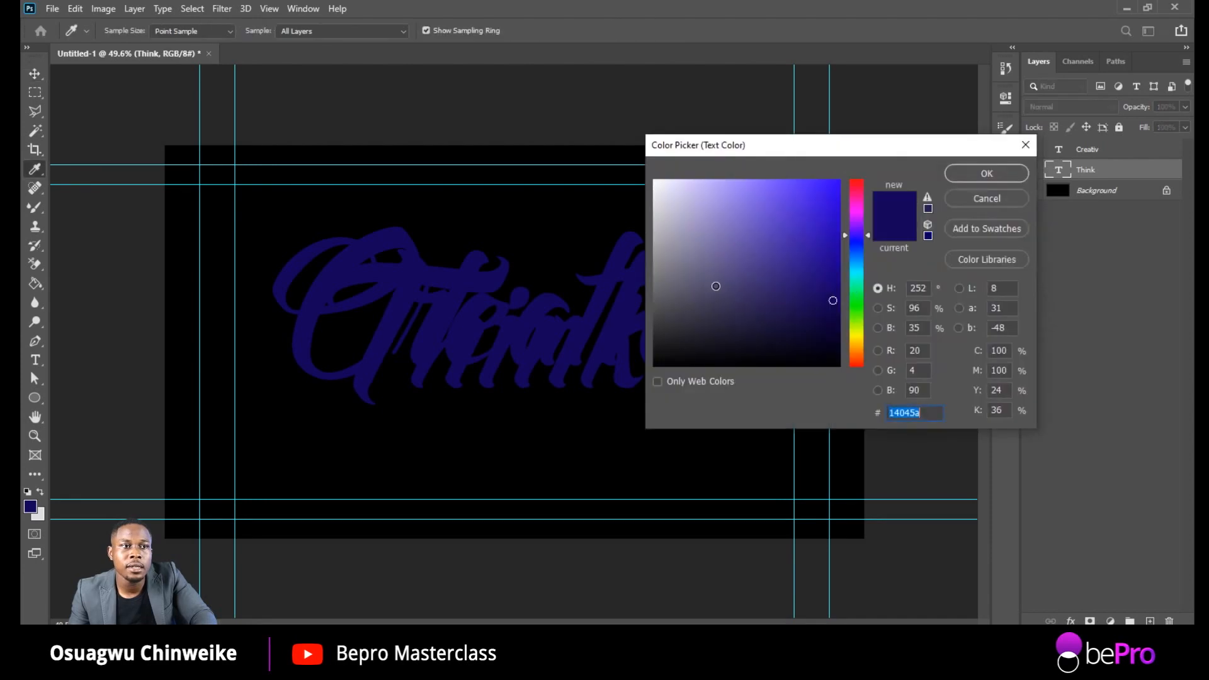
drag(699, 292, 942, 183)
click(952, 176)
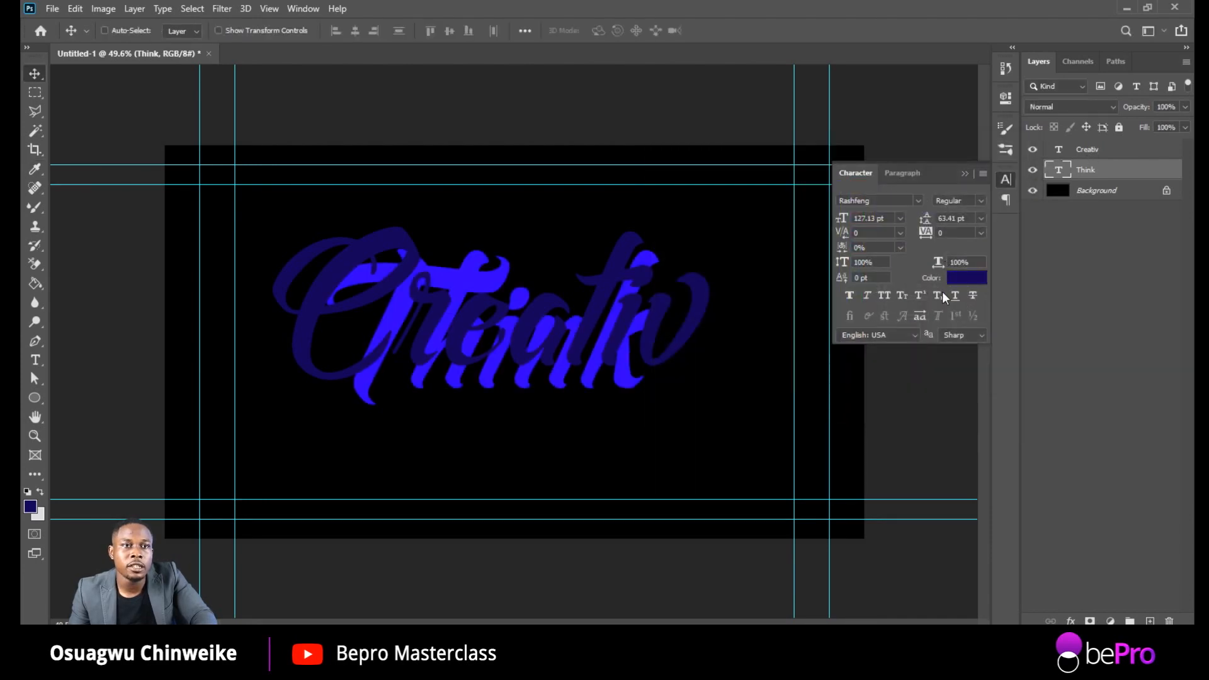
Step: Change the text colour of the "Creativ" layer to a bright red
key(alt+])
click(968, 280)
text(ff0000)
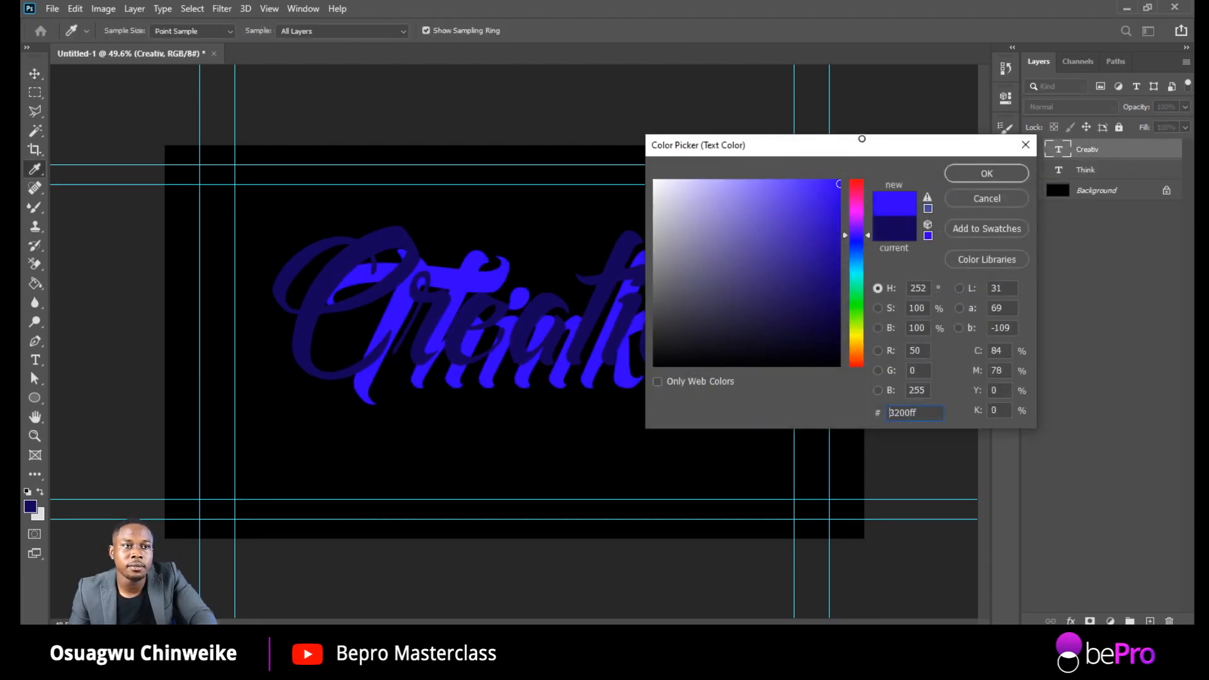
click(985, 172)
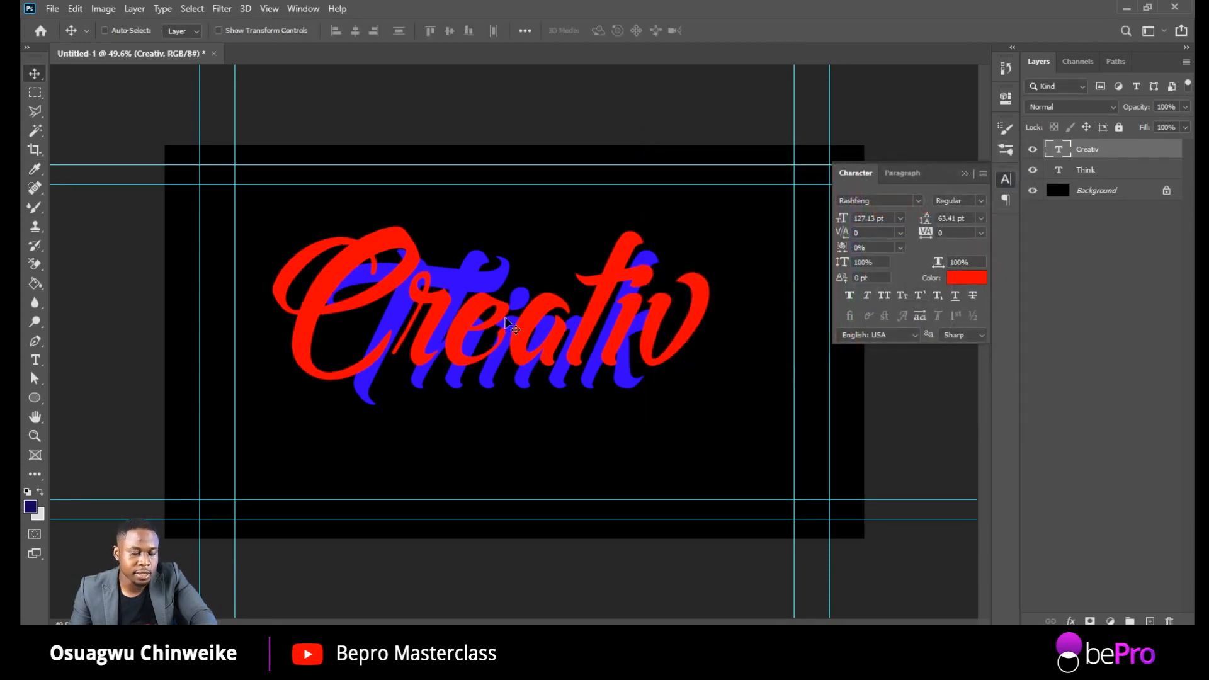
Step: Scale the "Creativ" text down to about 72% and position it over the lower part of the "Think" text
scroll(548, 303, up, 2)
scroll(548, 303, up, 1)
drag(596, 271, 591, 303)
key(ctrl+t)
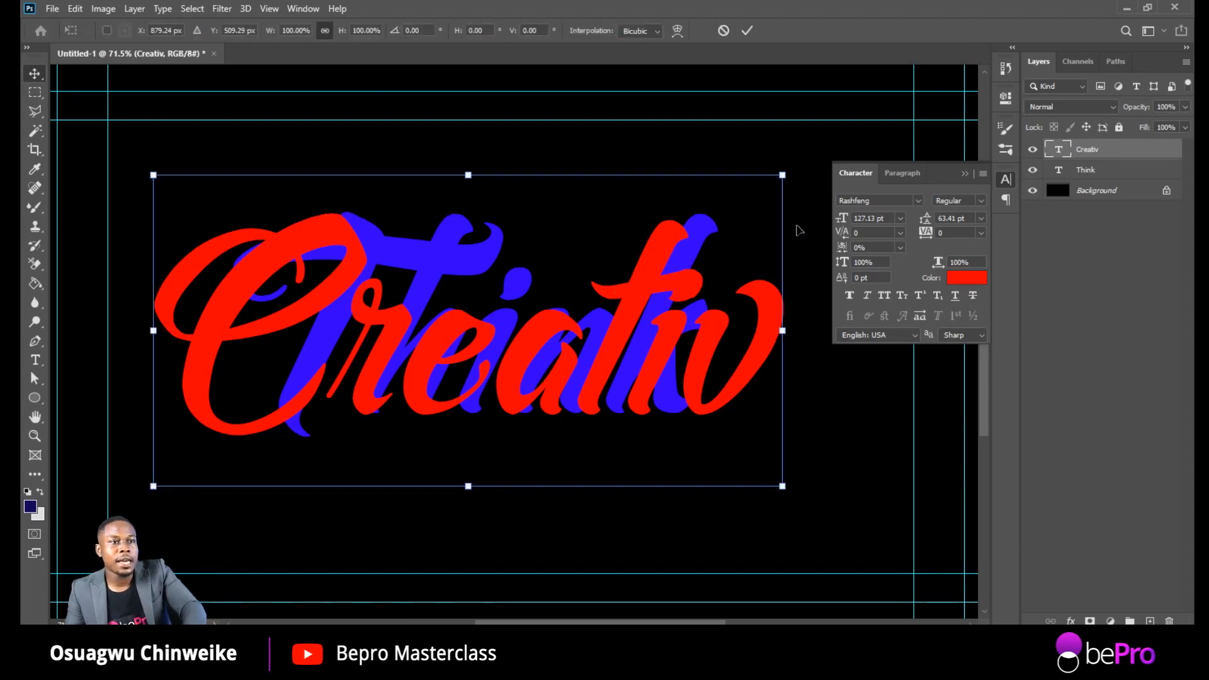
drag(783, 176, 695, 219)
key(Return)
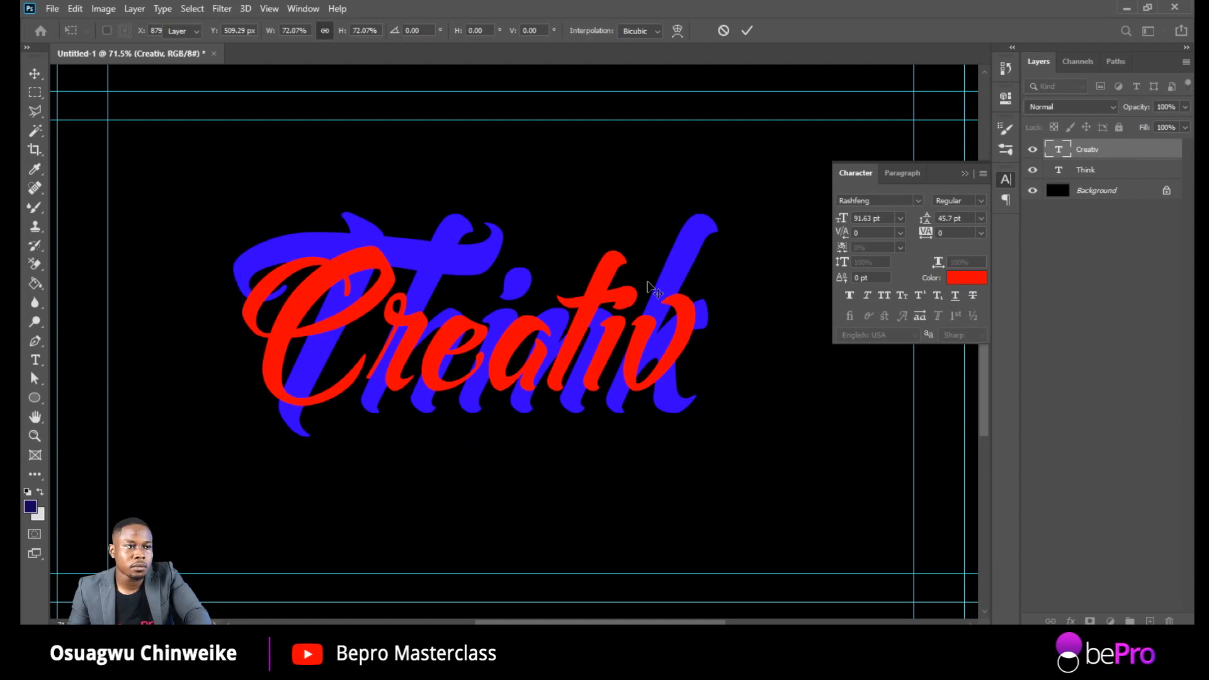
scroll(480, 315, up, 3)
drag(478, 313, 479, 334)
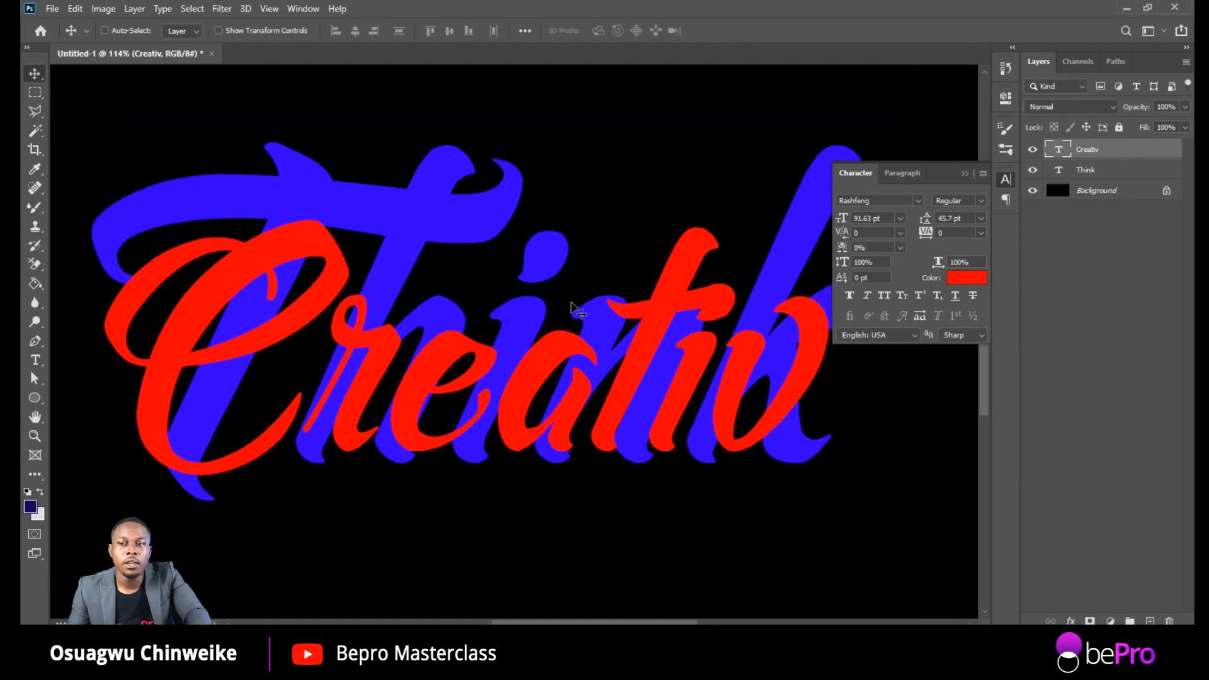
Step: Group the "Creativ" and "Think" text layers and hide the group
scroll(458, 326, down, 3)
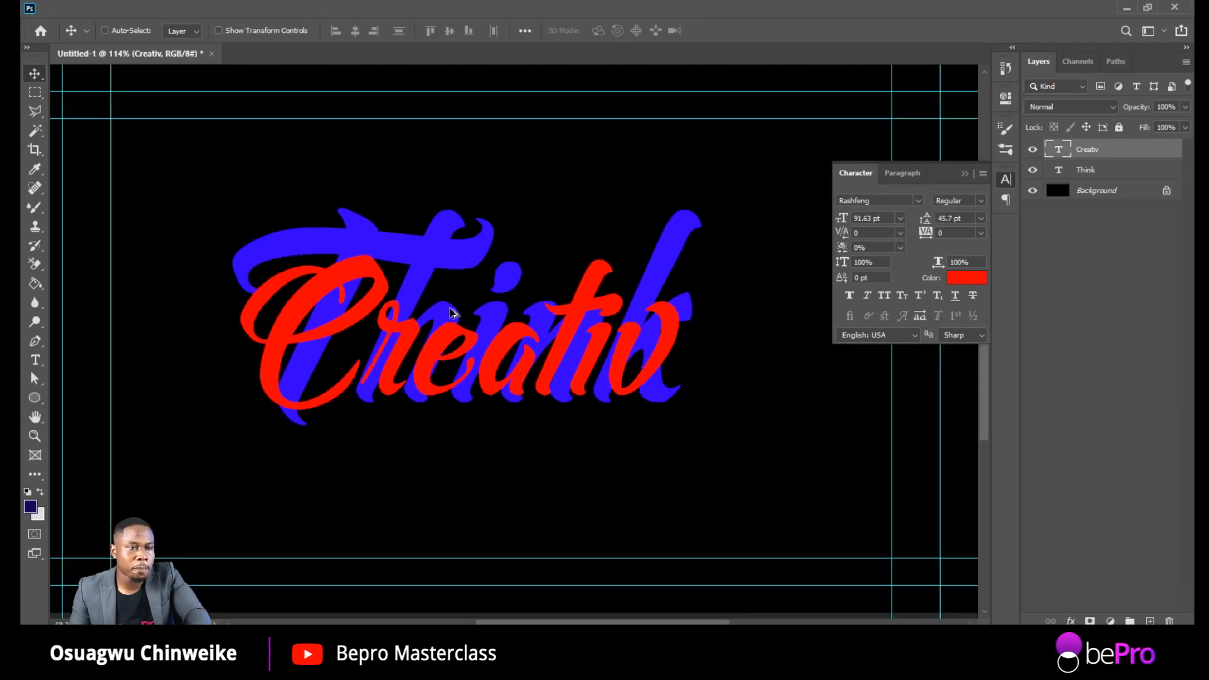
scroll(542, 326, up, 3)
scroll(608, 348, down, 5)
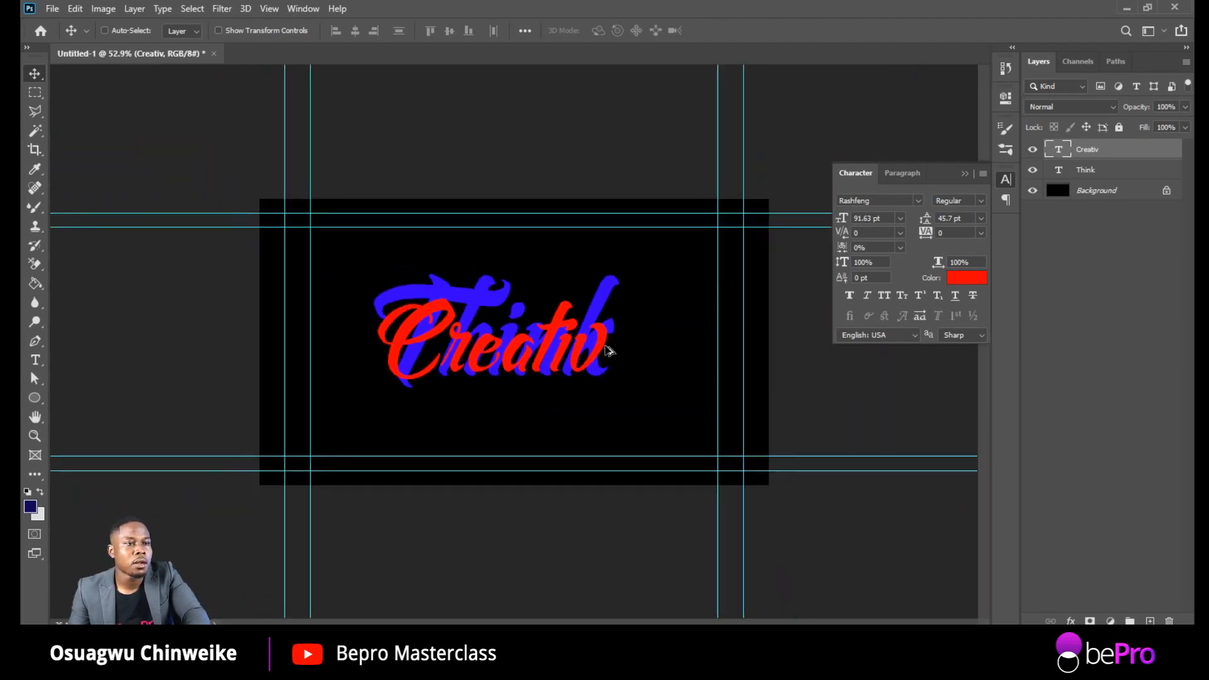
scroll(587, 333, up, 8)
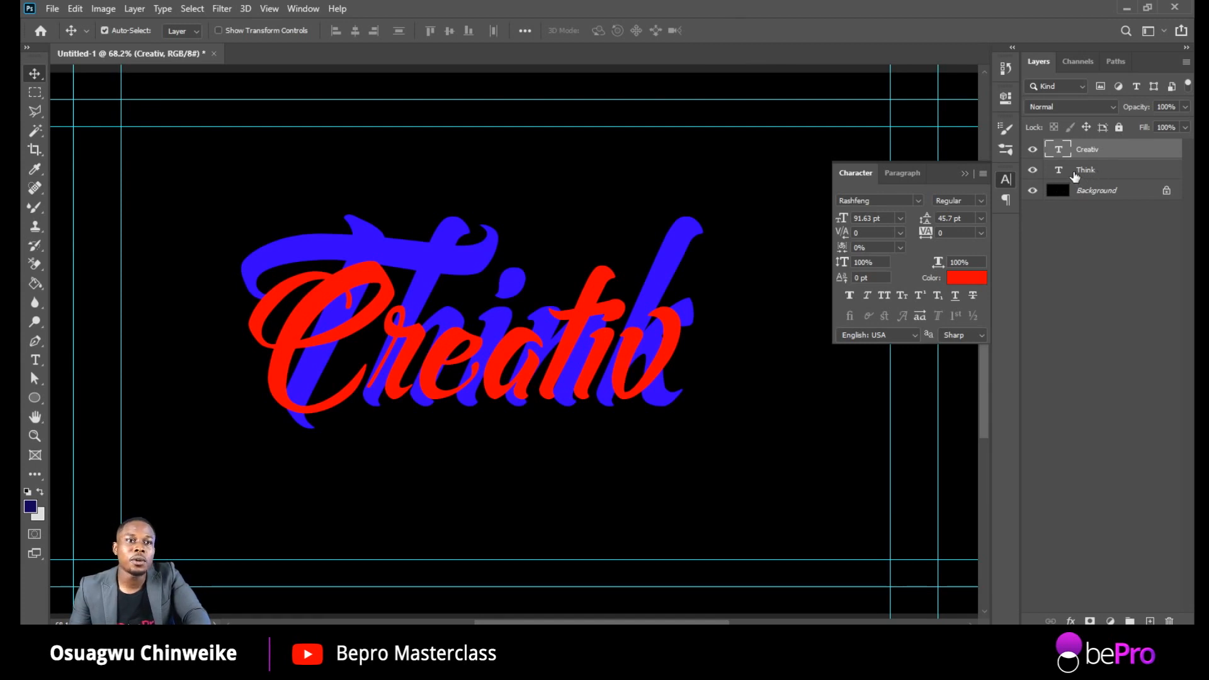
ctrl+click(1075, 176)
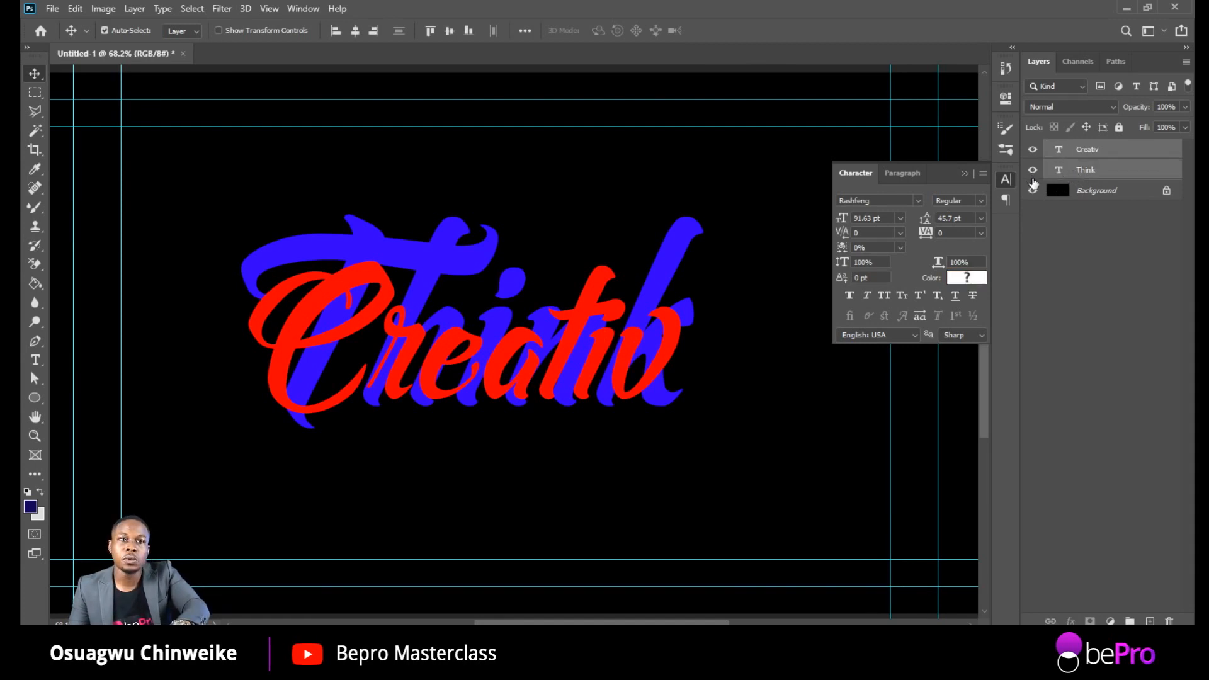
key(ctrl+g)
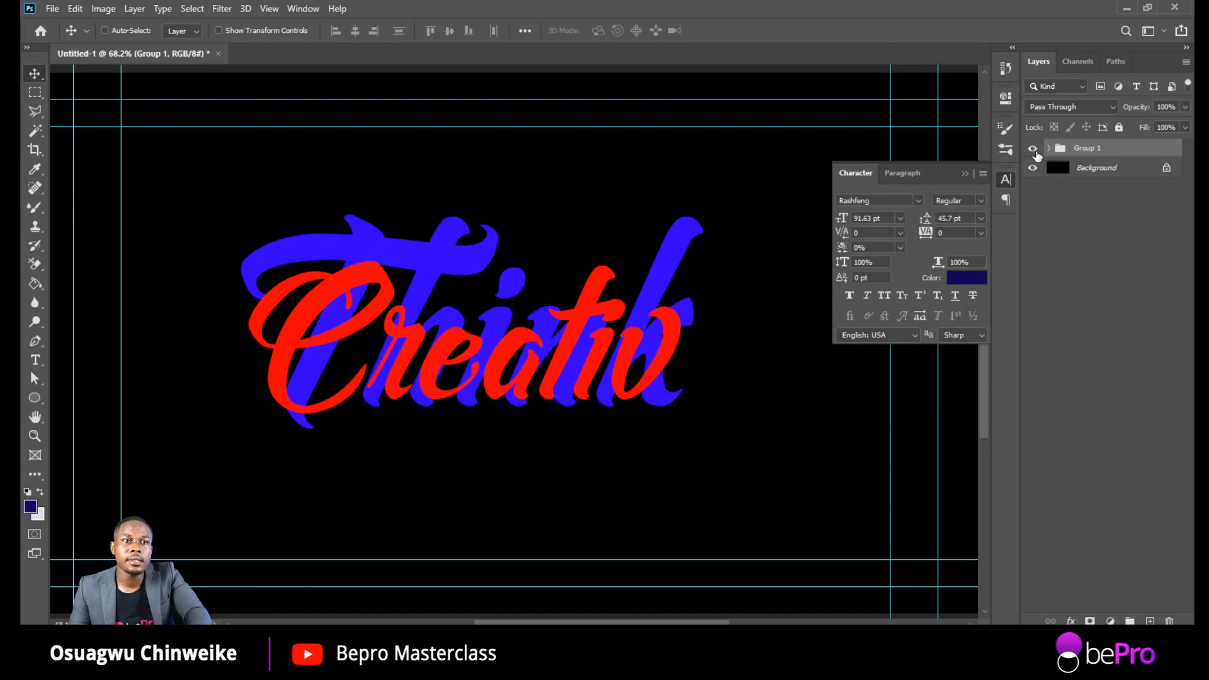
drag(579, 277, 587, 292)
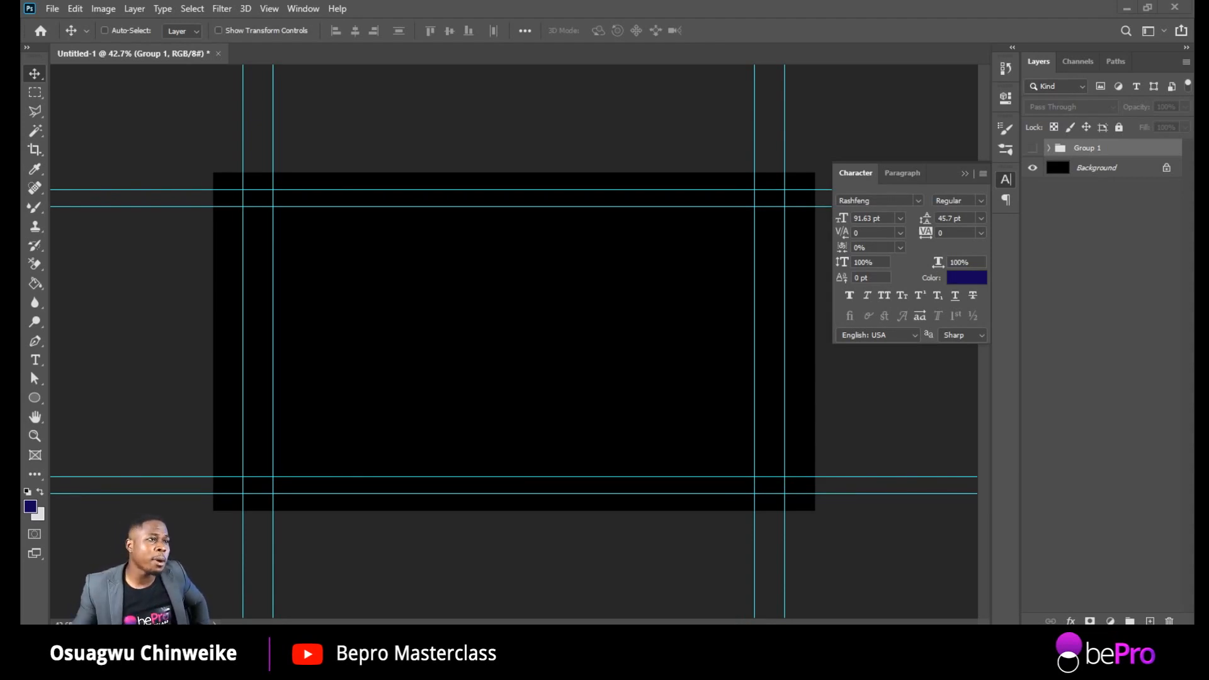
Step: Draw a circle about 61 px in diameter with the Ellipse tool near the canvas's upper-left guide intersection
click(37, 208)
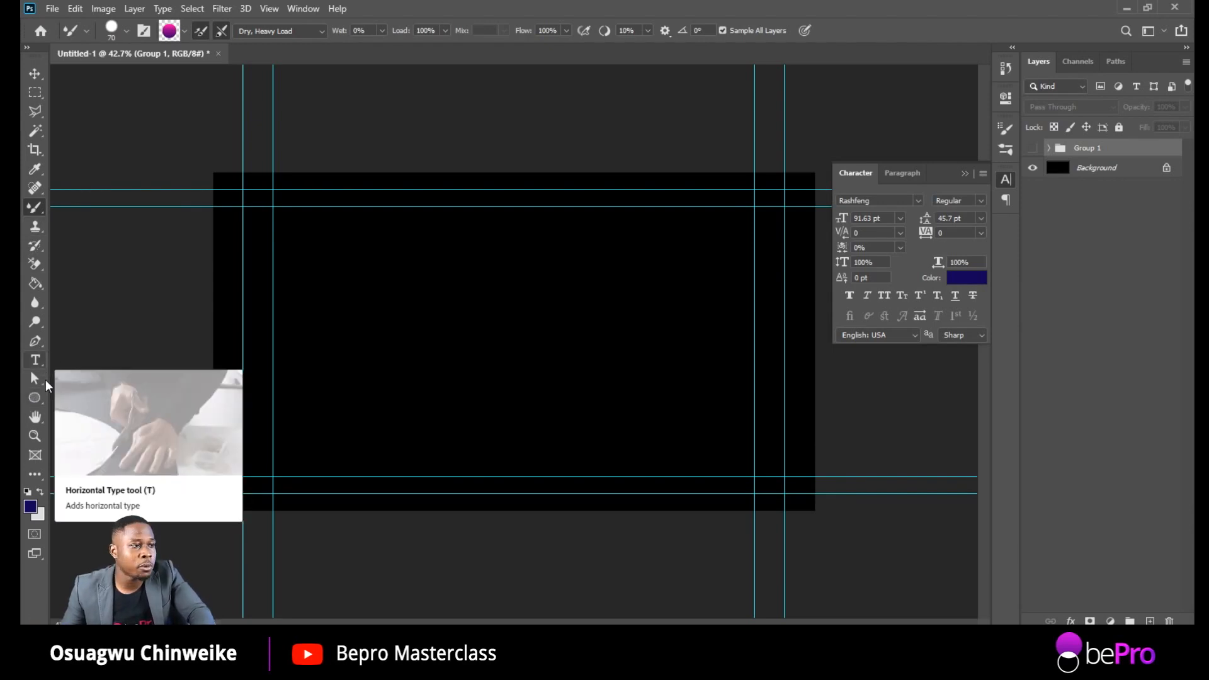
click(36, 398)
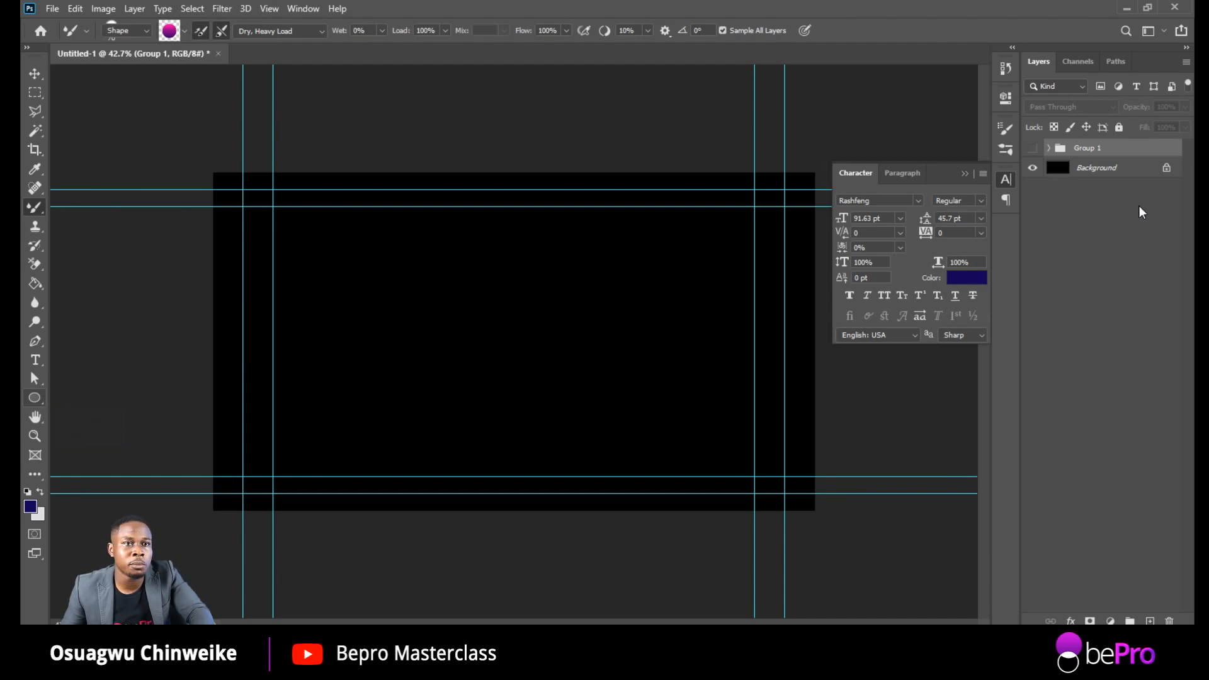
click(1150, 621)
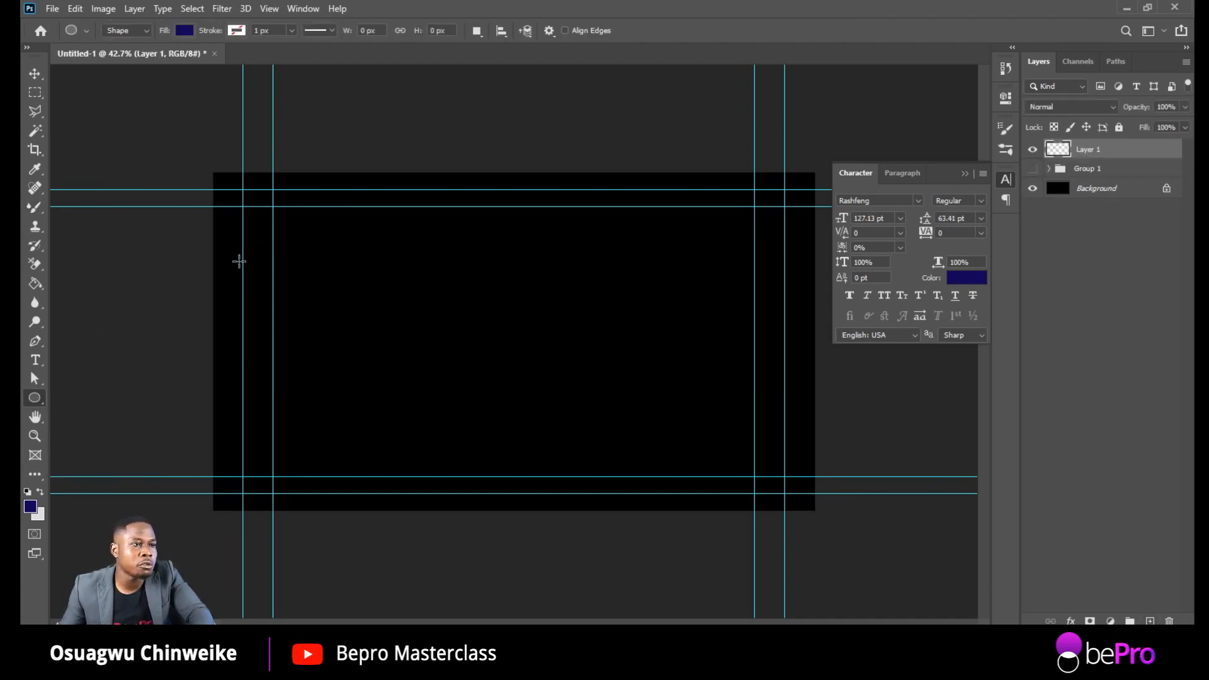
drag(288, 227, 307, 250)
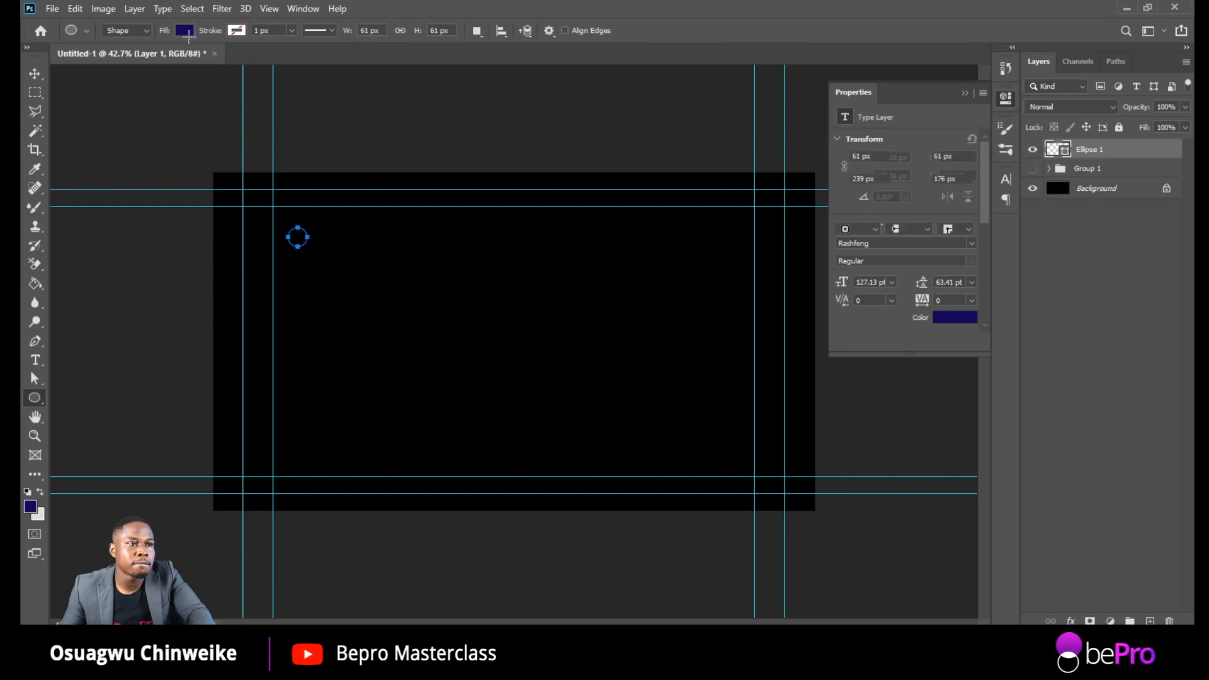
Step: Fill the small circle with a 90° linear gradient running from dark purple through pink to violet
click(183, 29)
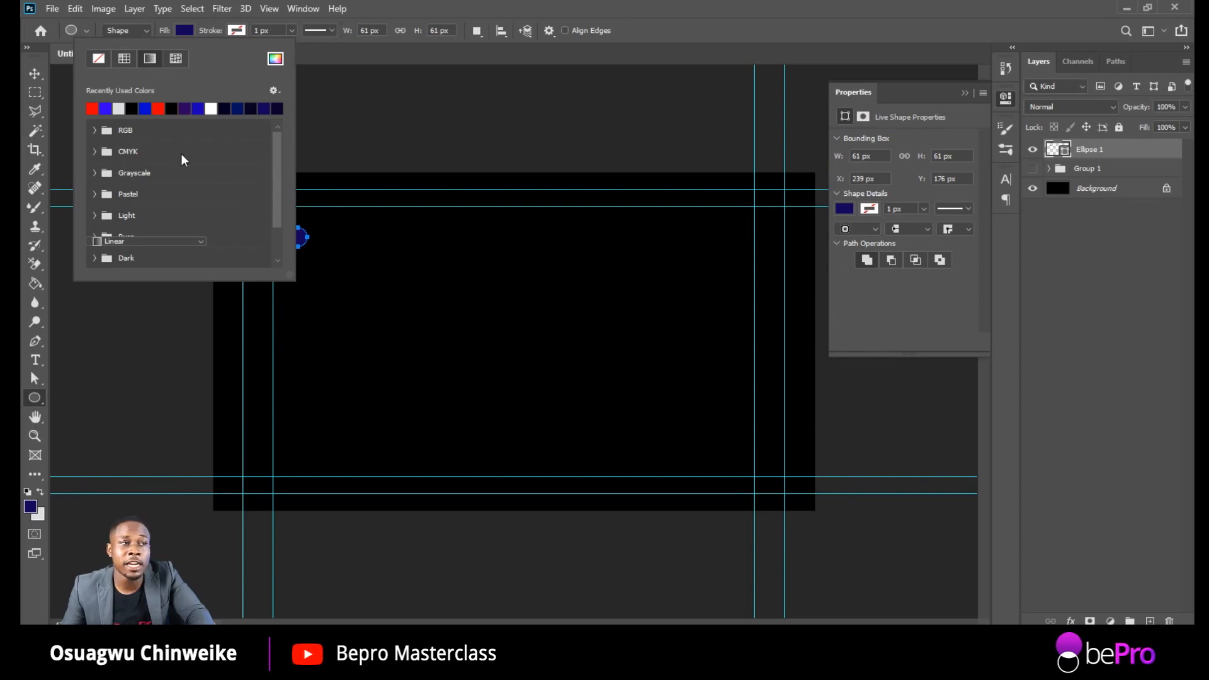
click(119, 109)
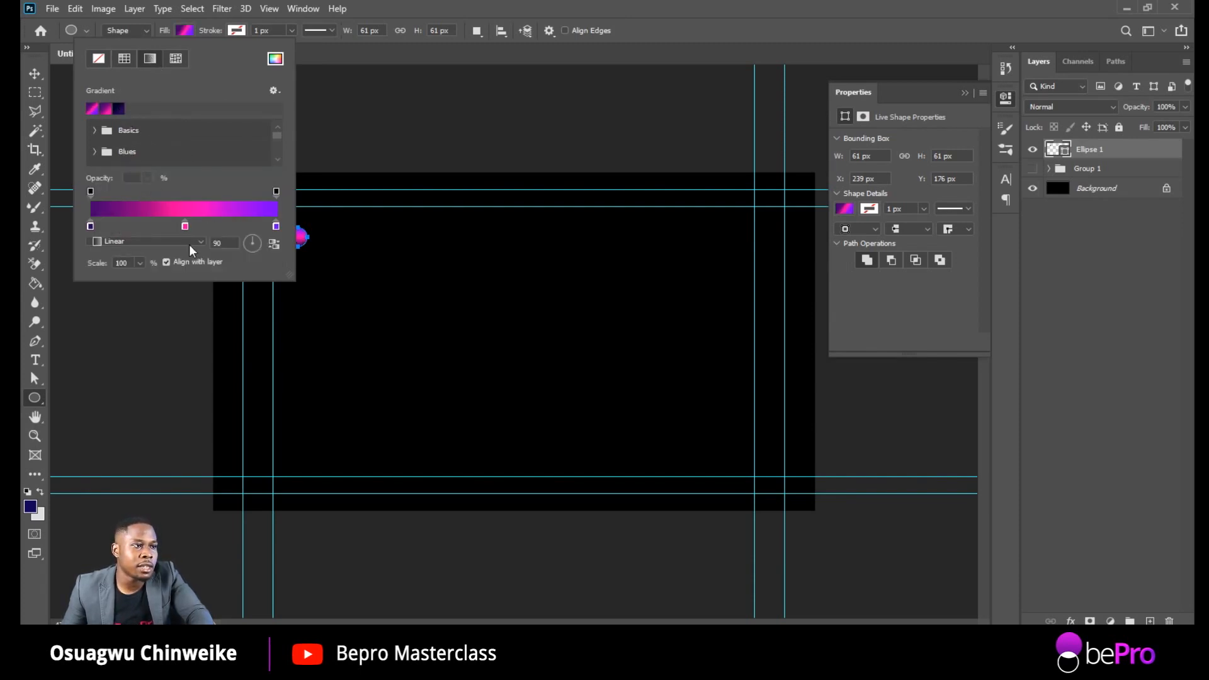
click(475, 11)
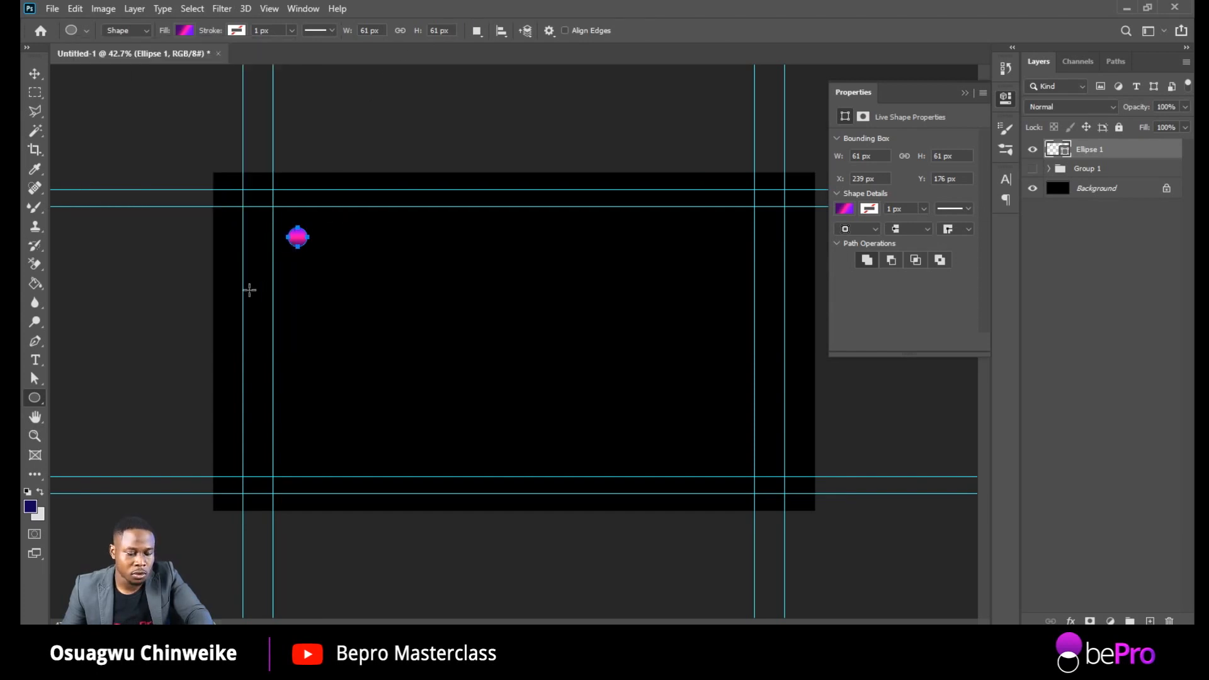
scroll(369, 246, up, 3)
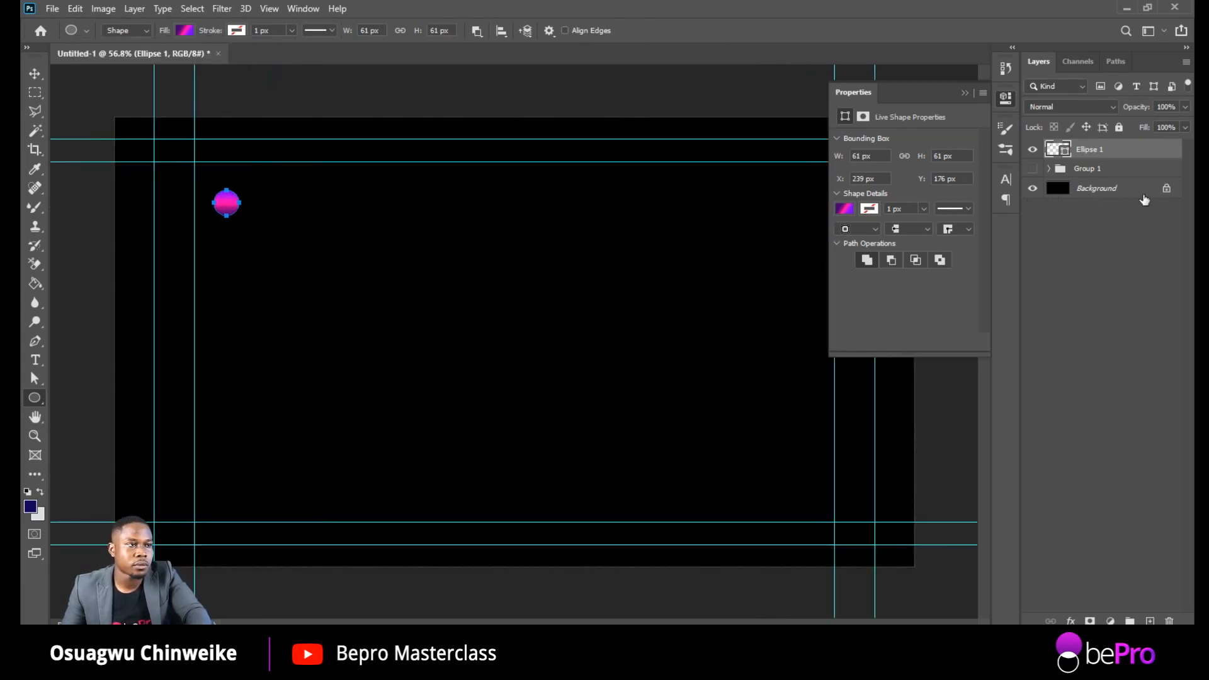
Step: Add a new empty layer above the circle and activate the Mixer Brush tool
click(1151, 621)
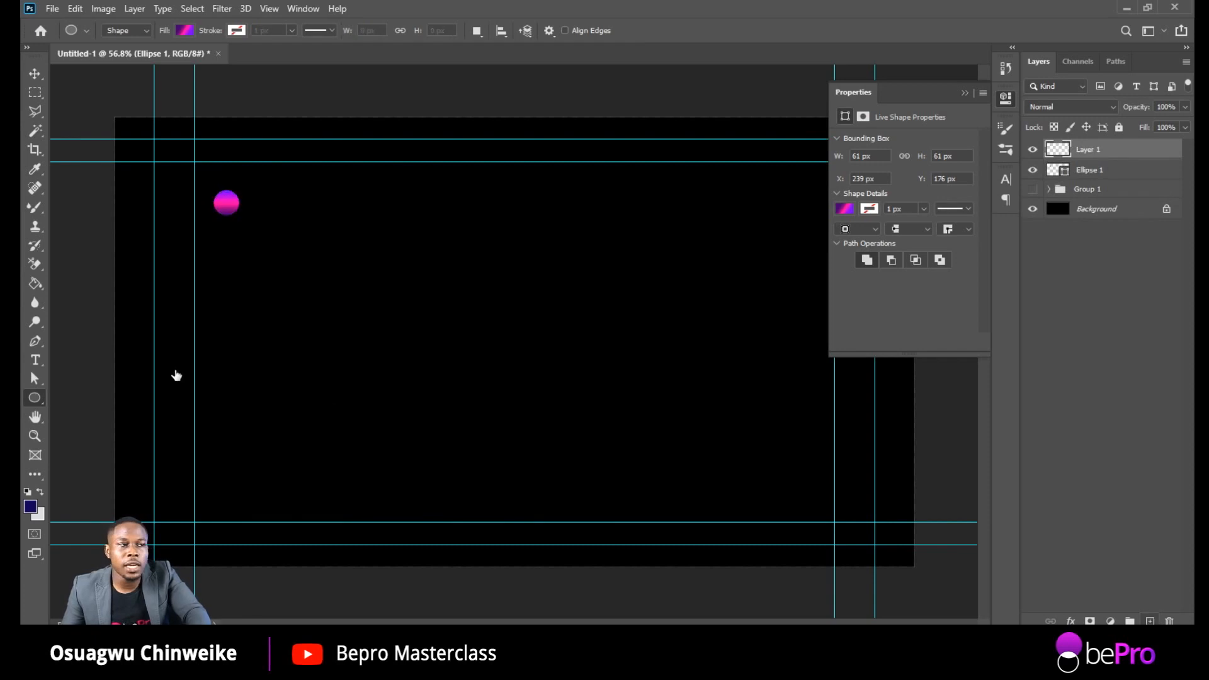
click(32, 207)
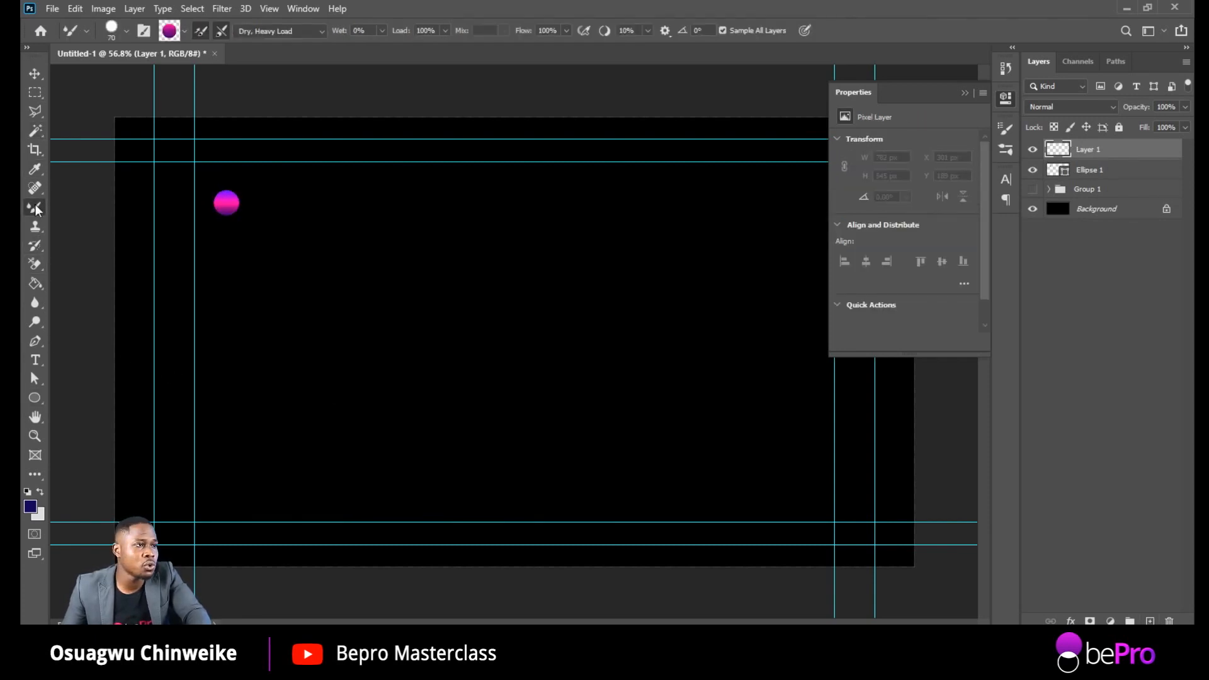
right_click(34, 204)
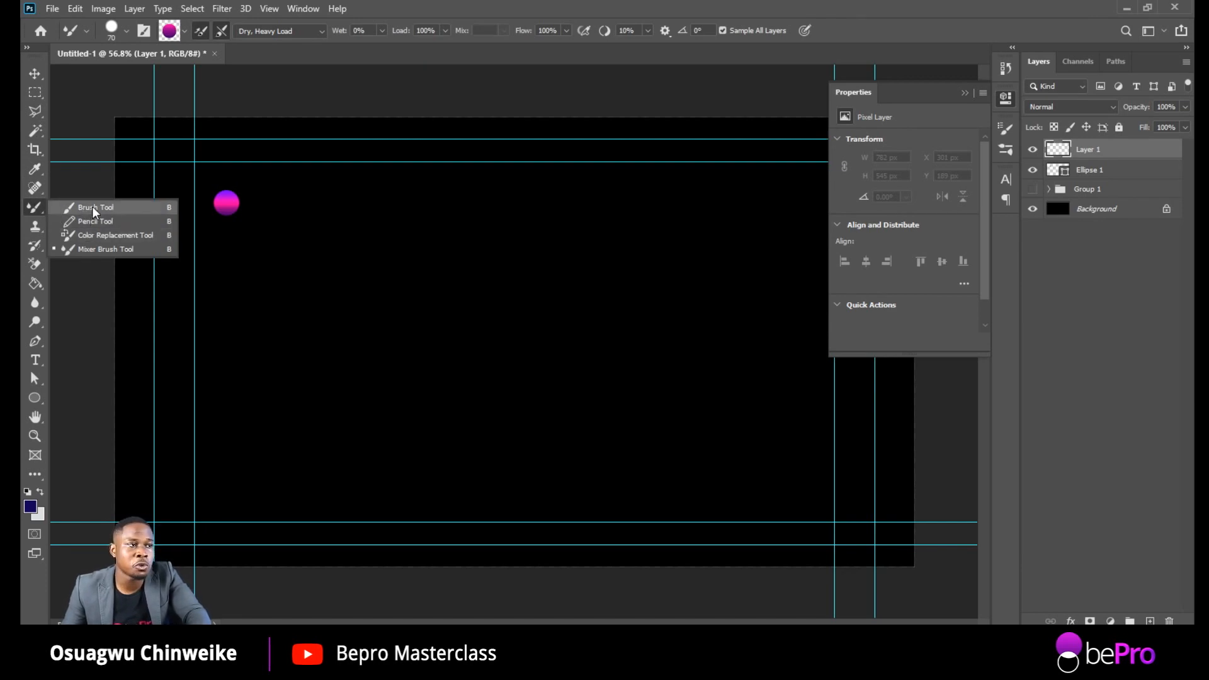
click(92, 249)
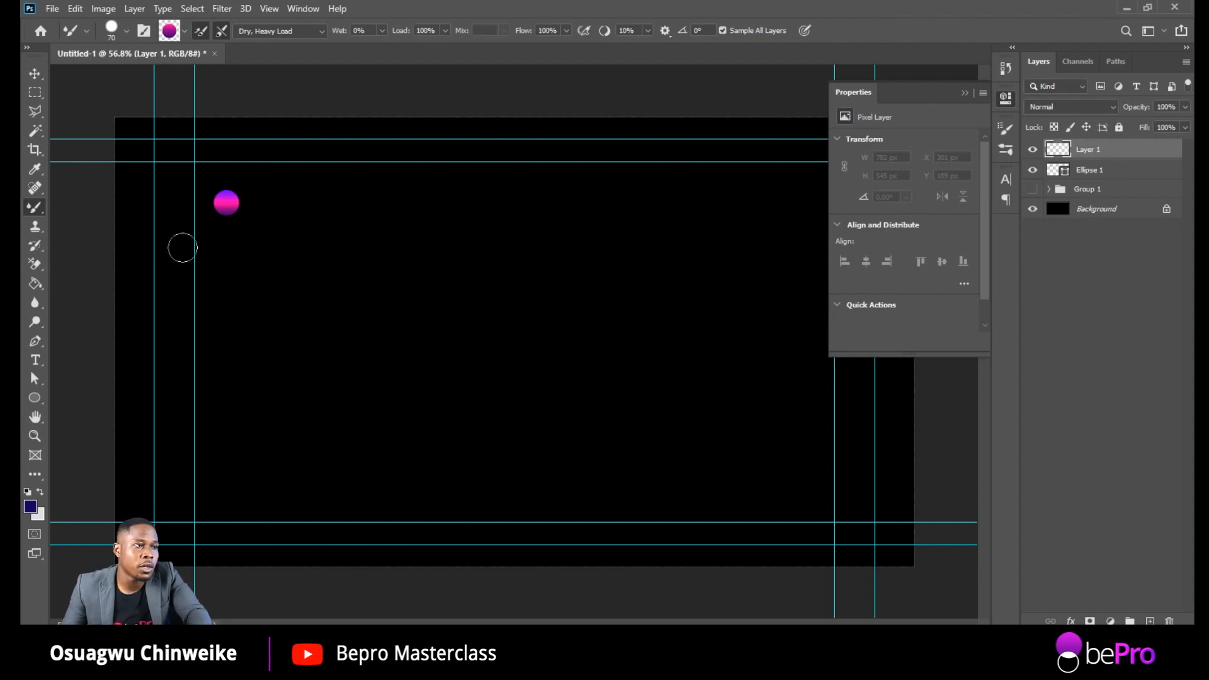
Step: Configure the Mixer Brush with the Dry, Heavy Load preset and Sample All Layers enabled
scroll(213, 189, up, 4)
scroll(210, 184, down, 3)
scroll(209, 183, up, 2)
click(271, 31)
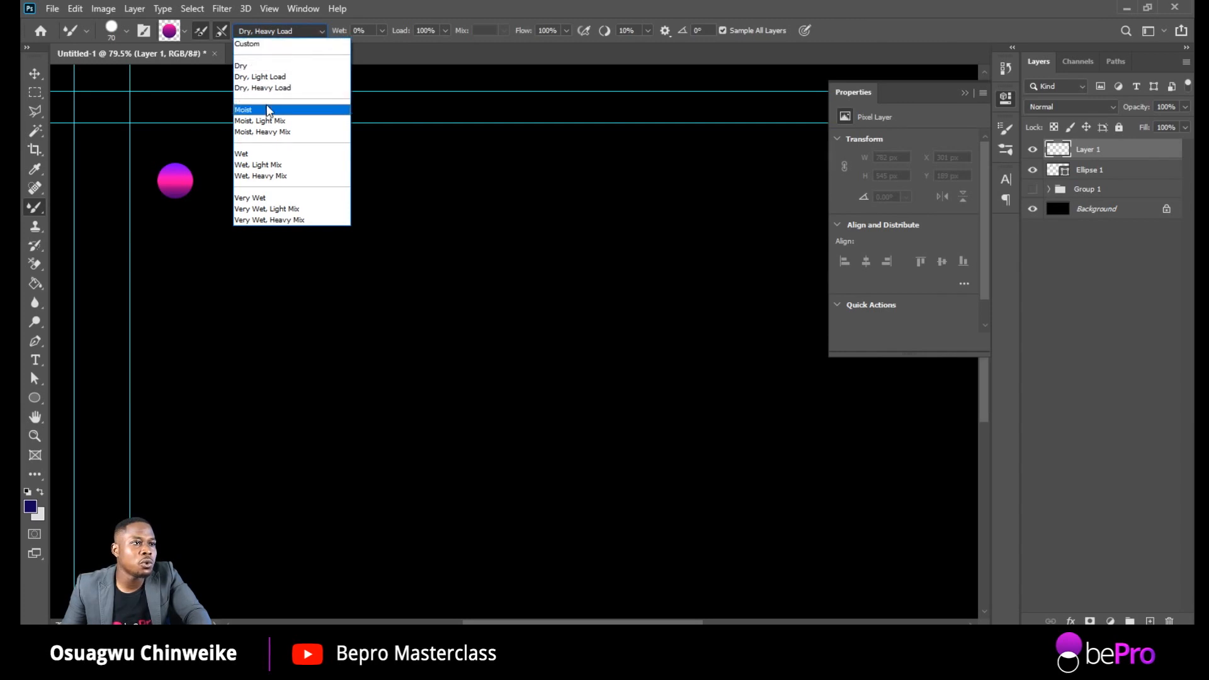
click(288, 90)
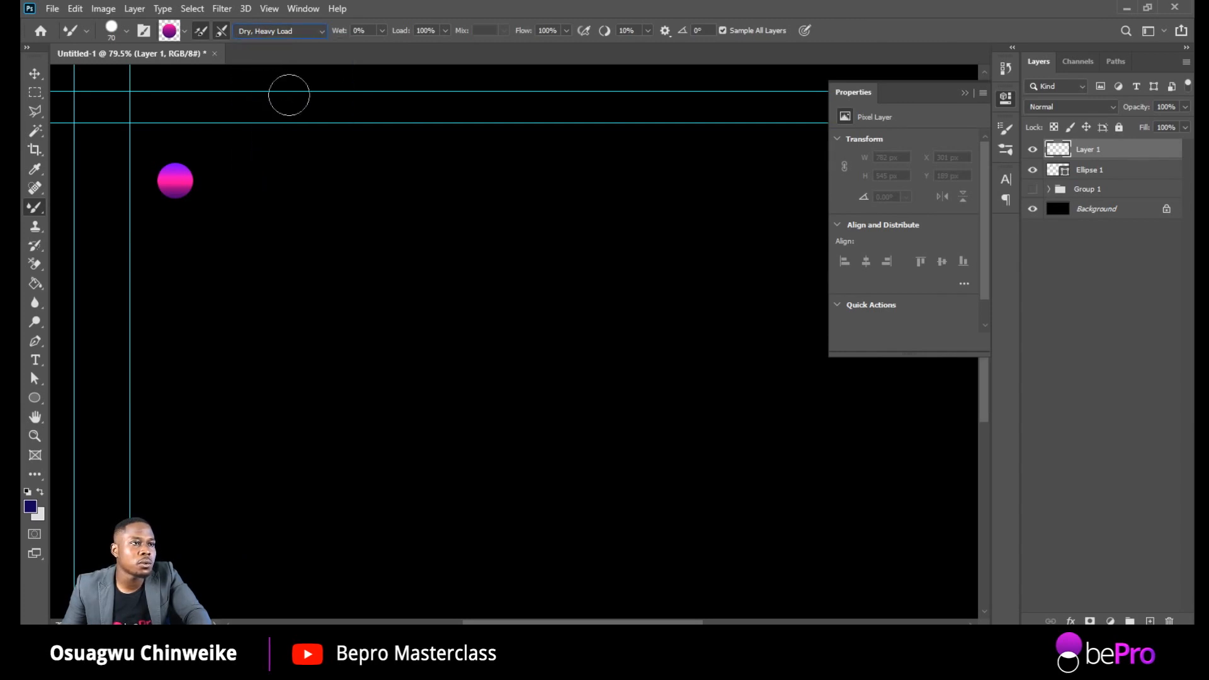
click(722, 31)
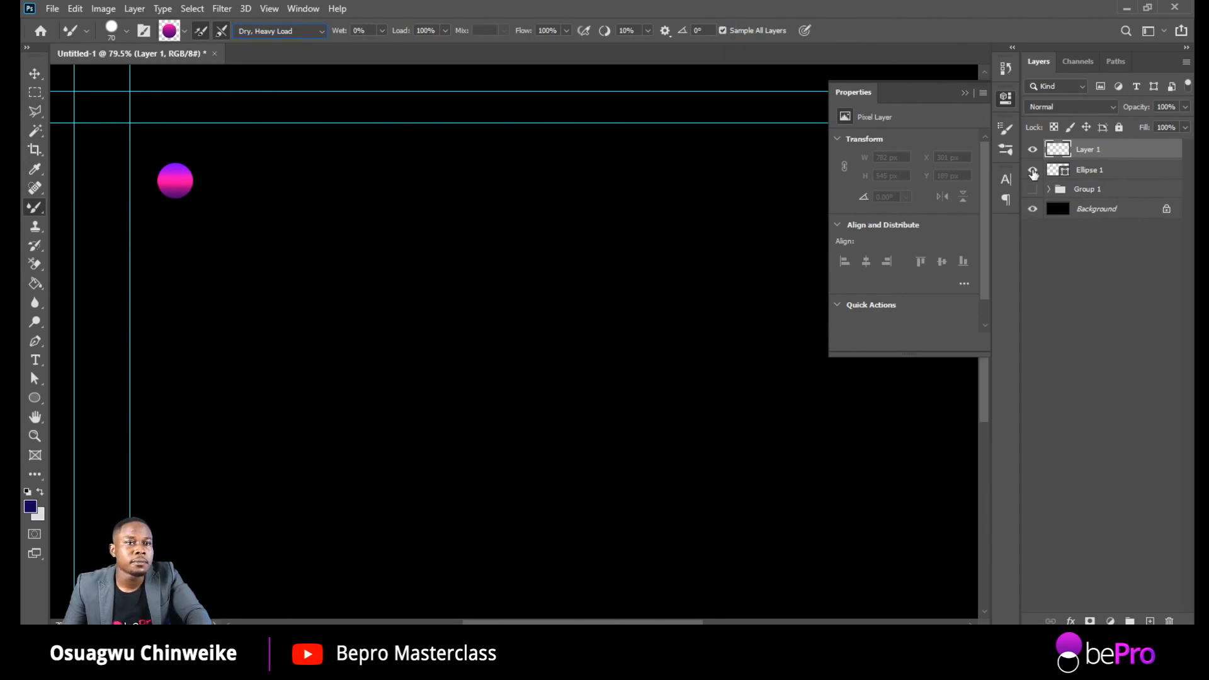
Step: Hide the Background layer and reduce the Mixer Brush size to 50
click(1033, 210)
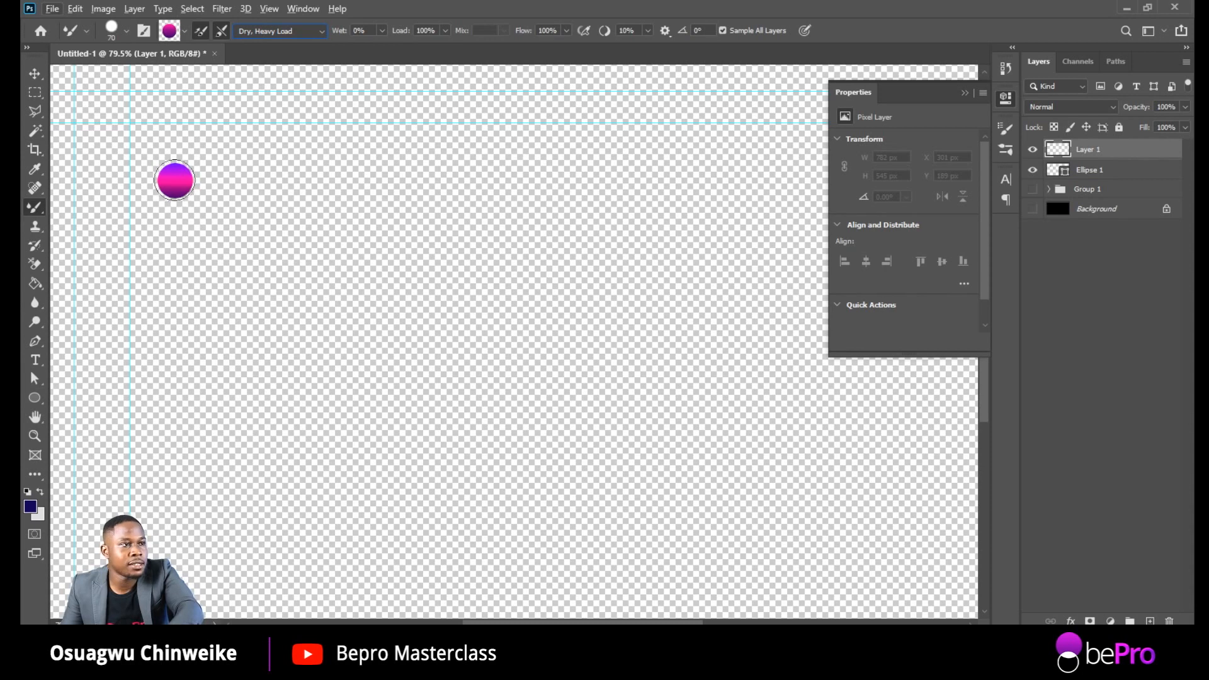
click(178, 183)
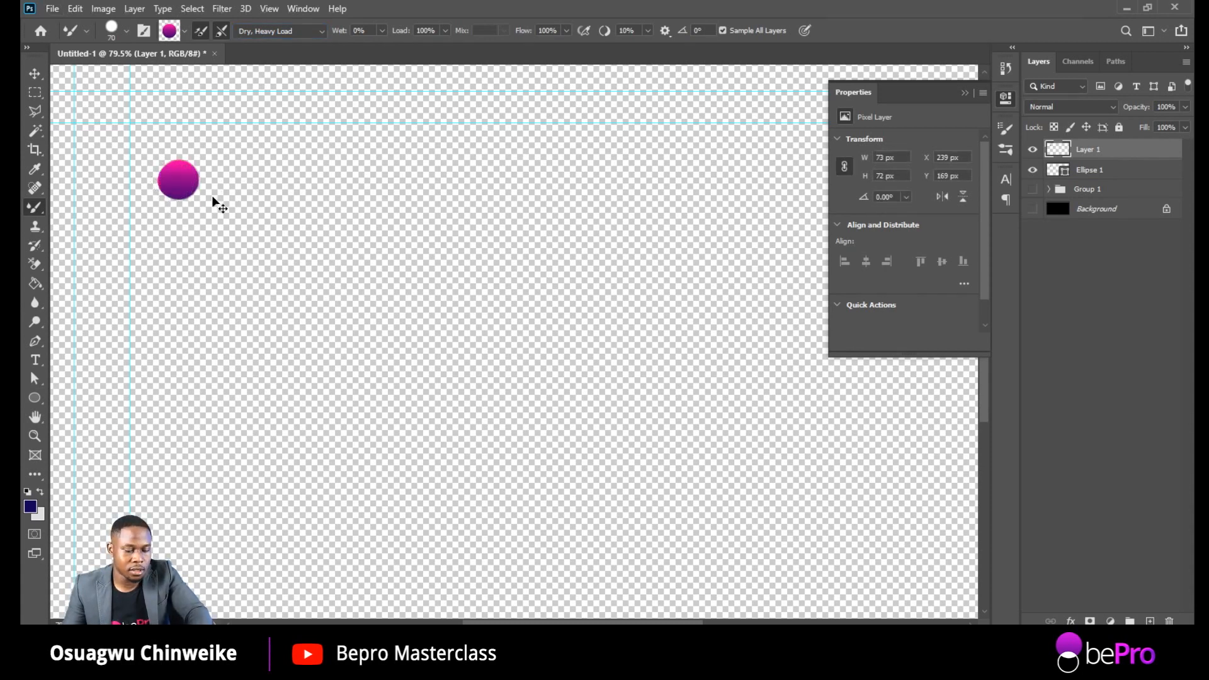
drag(179, 181, 176, 179)
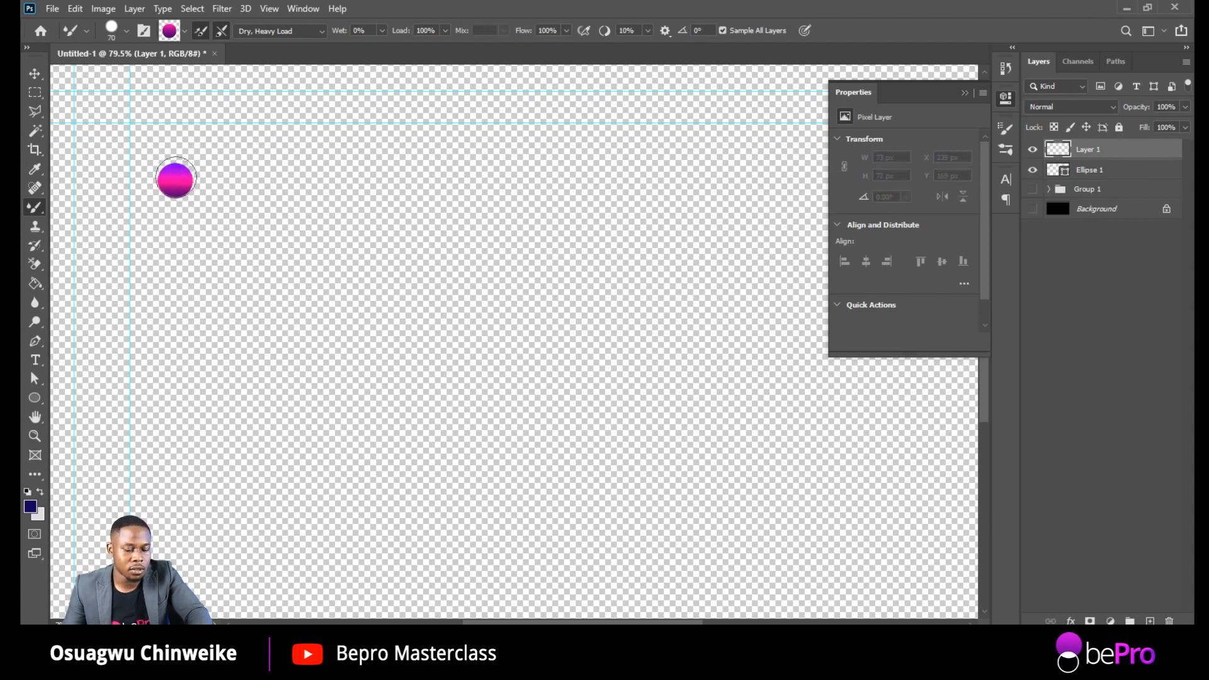
key(bracketleft)
key(bracketleft)
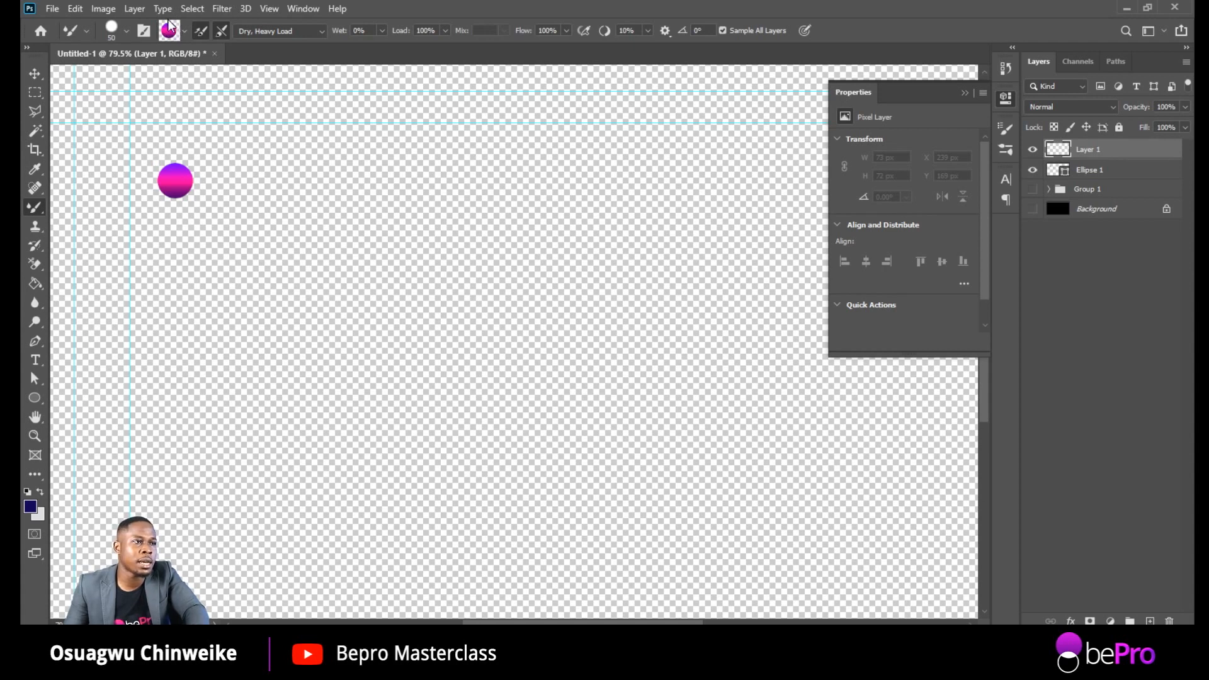
Step: Load the Mixer Brush from the gradient circle with the Background layer shown, and hide the Background again
click(1033, 209)
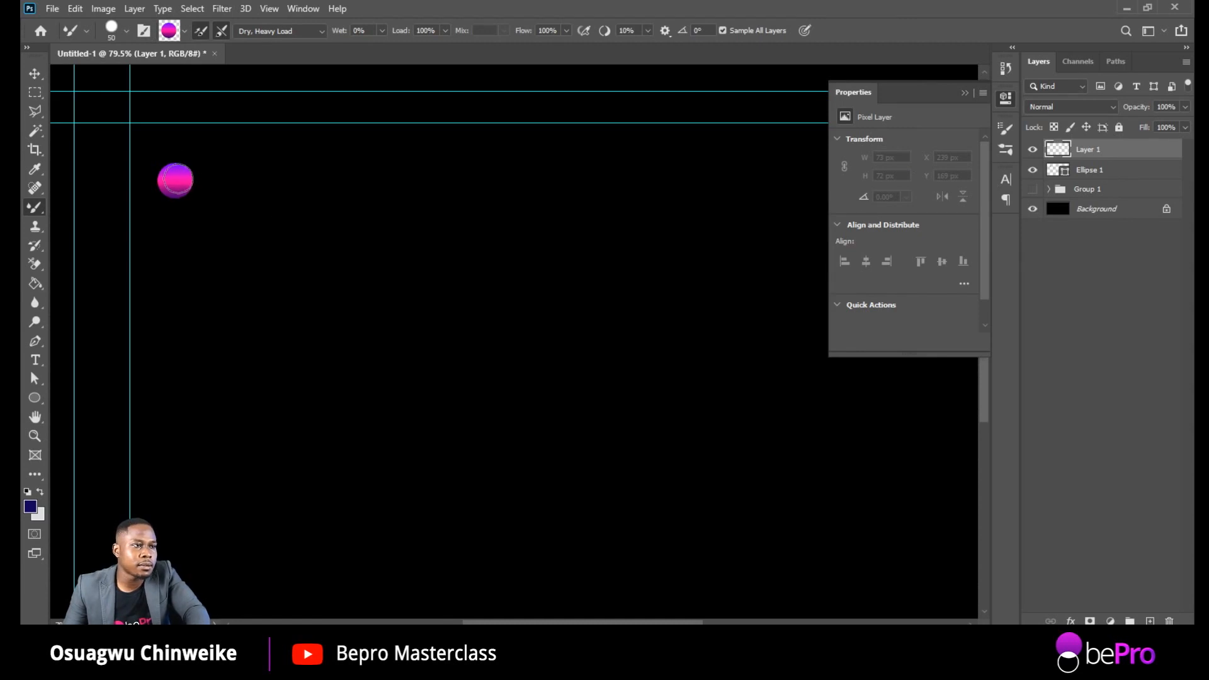
alt+click(175, 181)
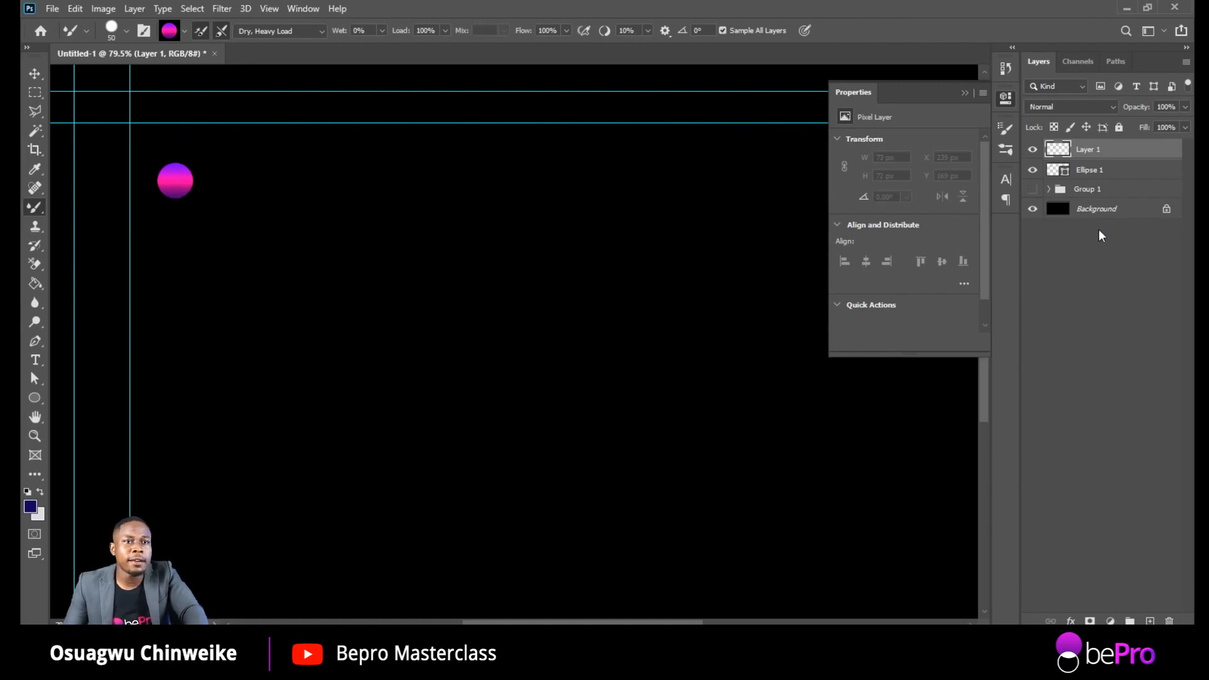
click(1032, 210)
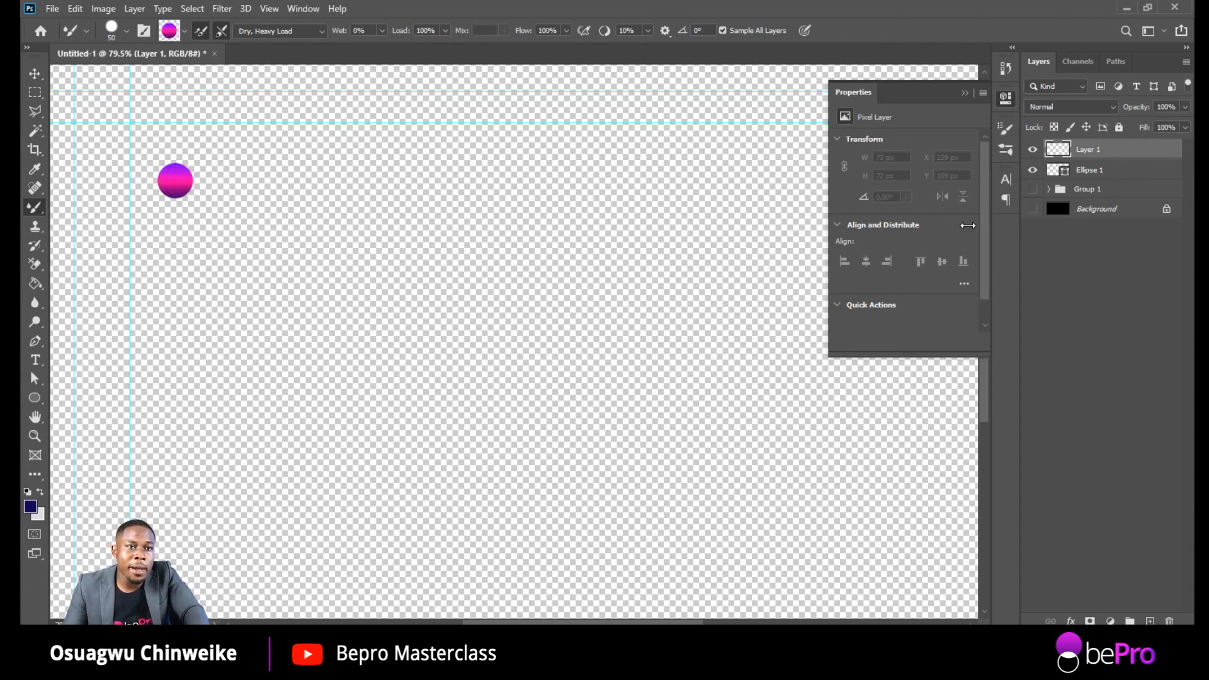
Step: Paint a wavy test stroke about 762 × 409 px, and replace its layer with a new empty one
mouse_move(223, 361)
mouse_down()
mouse_move(302, 248)
mouse_move(448, 184)
mouse_up()
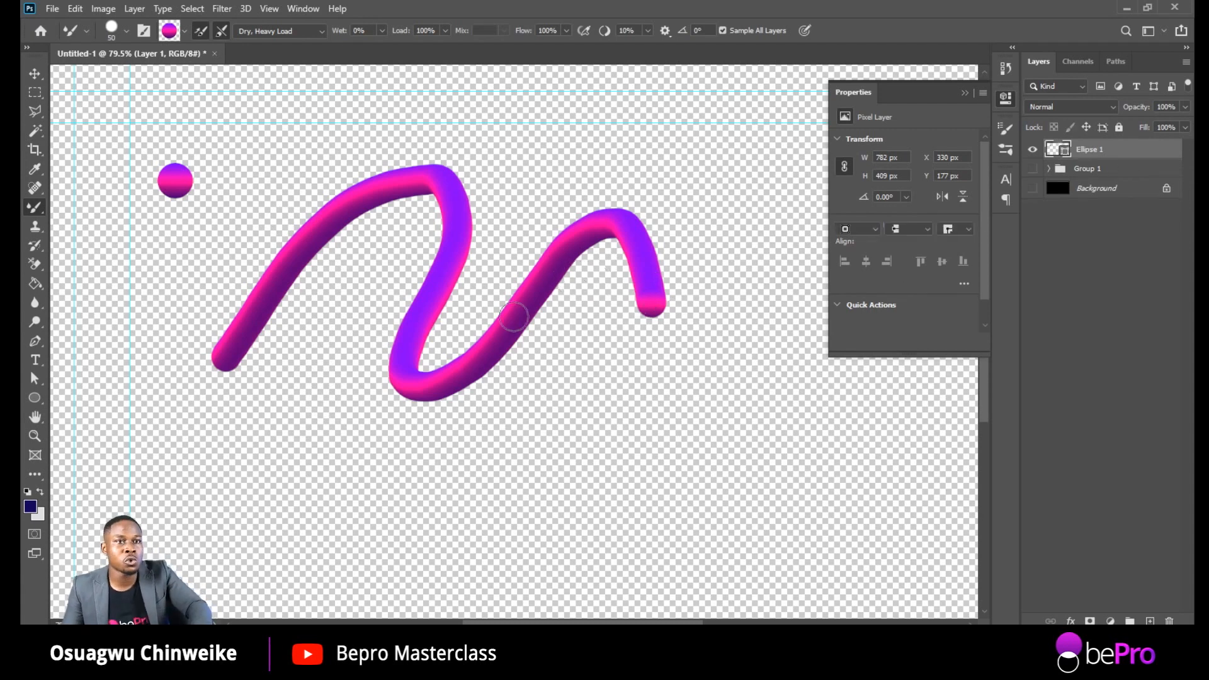
key(Delete)
click(1149, 622)
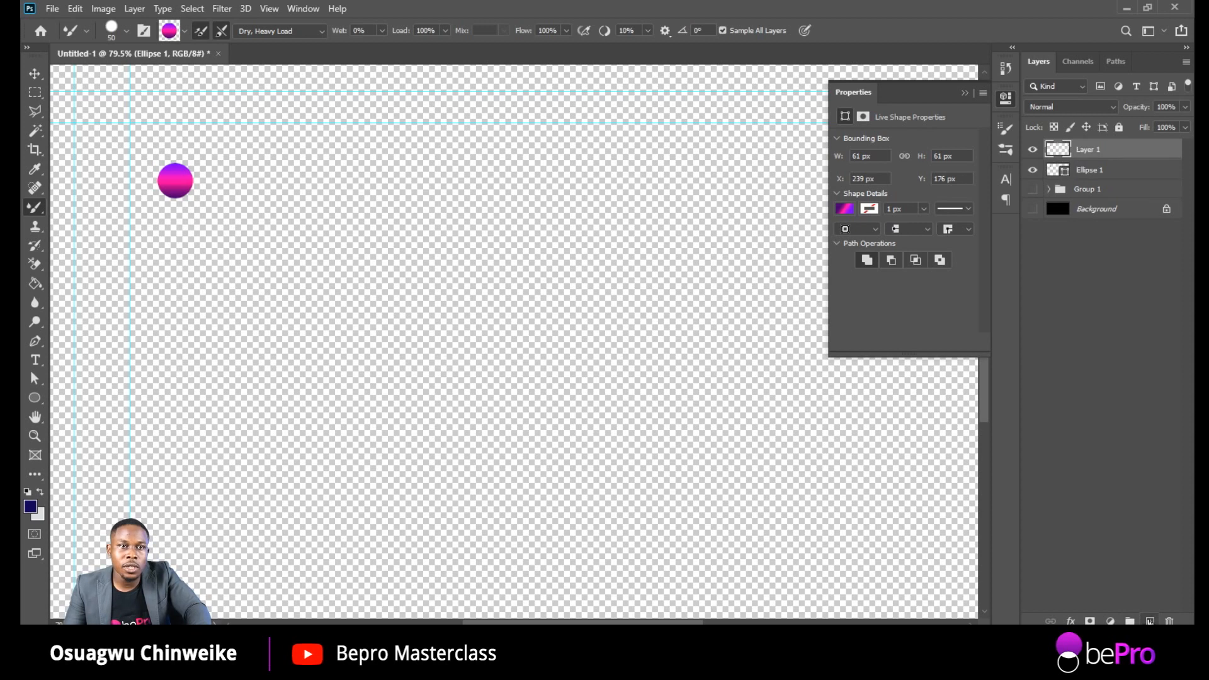
Step: Draw an open wavy Pen path about 733 × 302 px across the canvas's upper middle, on Layer 1
key(p)
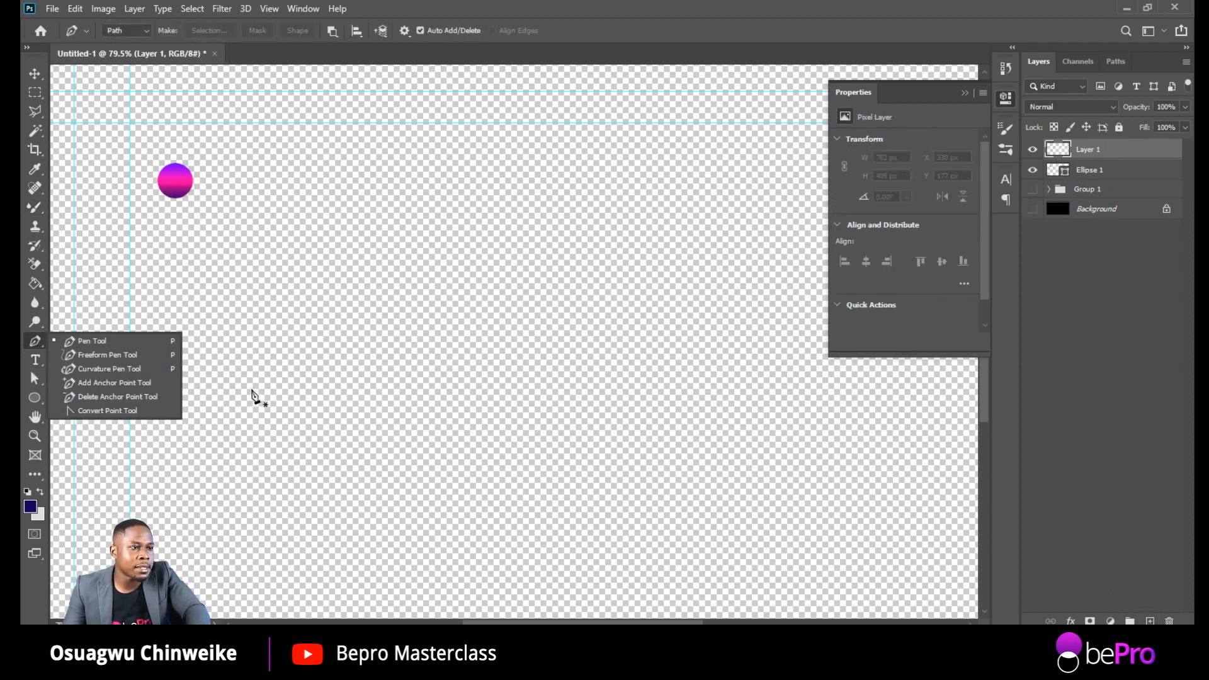
click(130, 342)
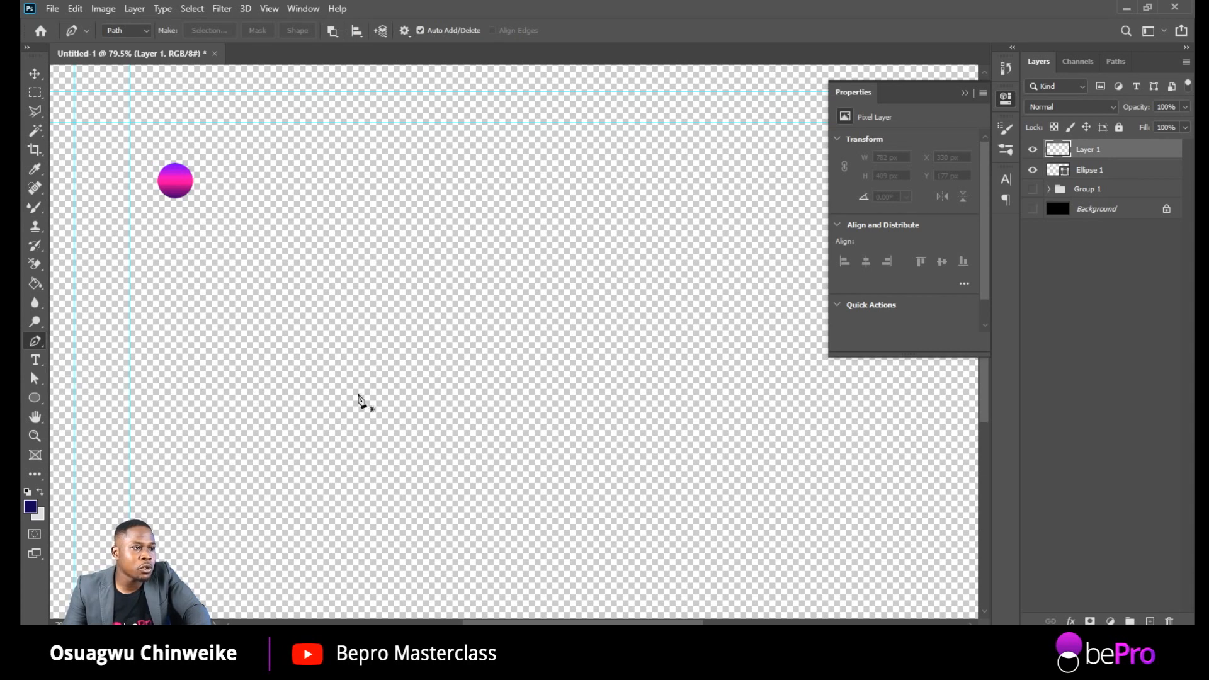
click(314, 397)
drag(450, 234, 608, 304)
drag(741, 228, 775, 81)
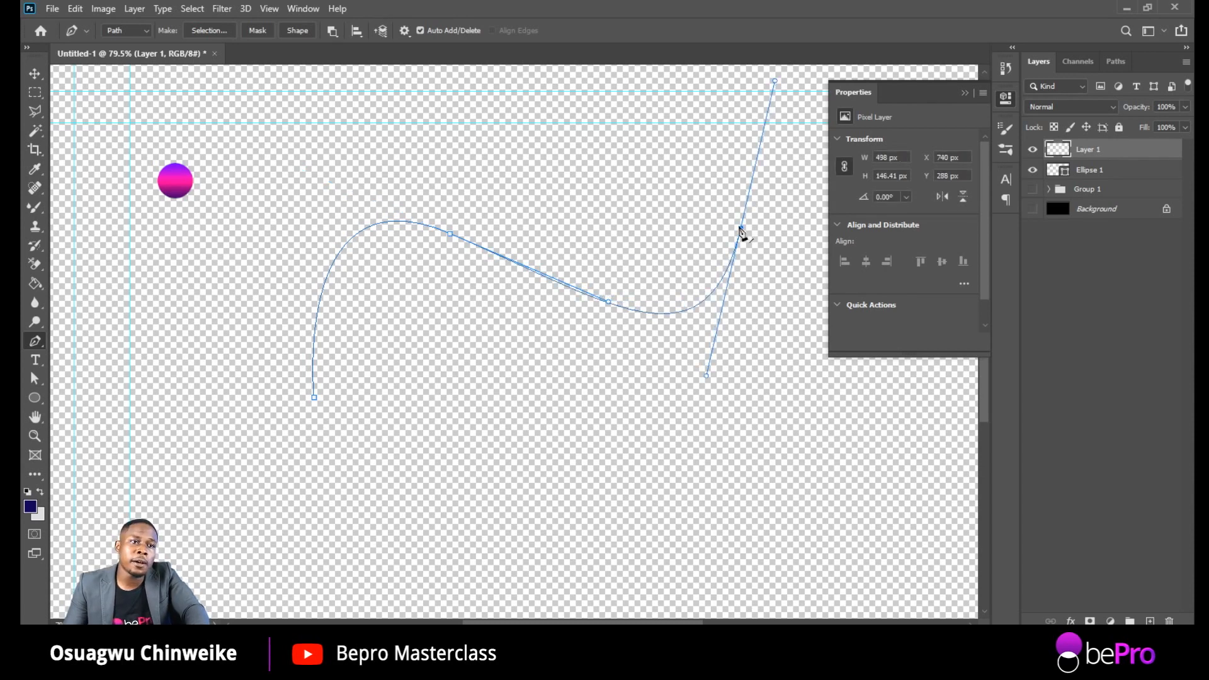
scroll(659, 266, down, 3)
scroll(643, 270, up, 2)
scroll(645, 270, down, 1)
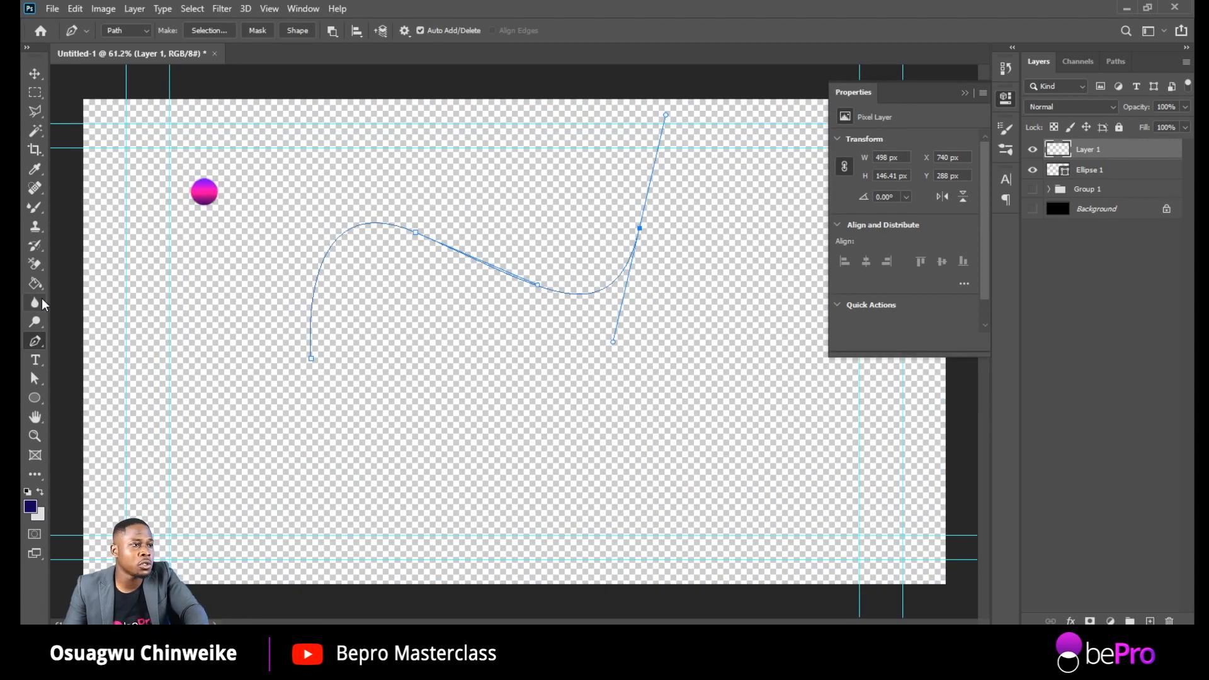
Step: Stroke the work path with the Mixer Brush Tool, leaving Simulate Pressure off, and deselect the path
click(1115, 62)
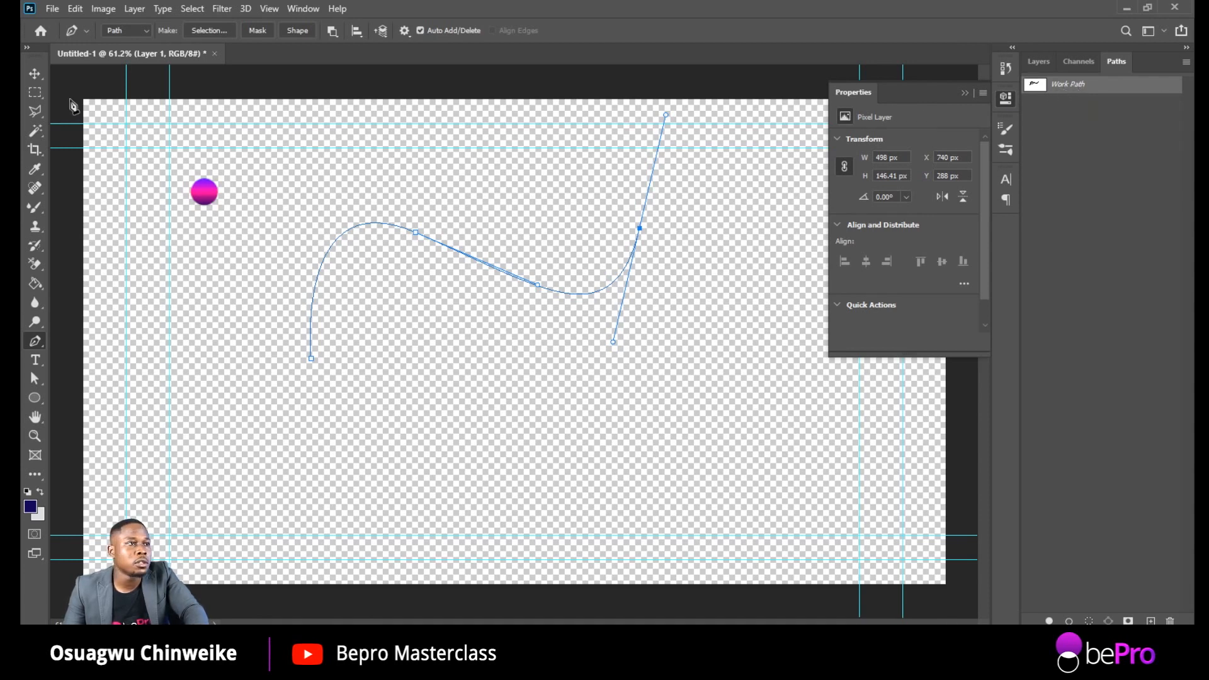
click(33, 209)
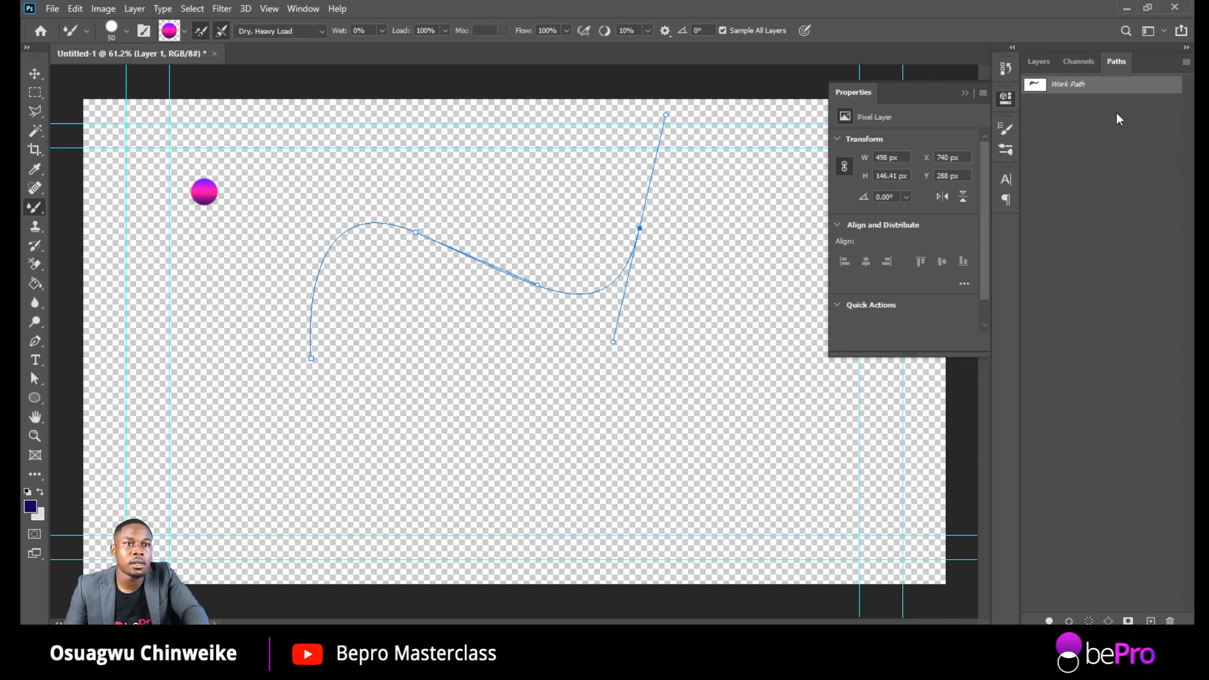
right_click(1084, 88)
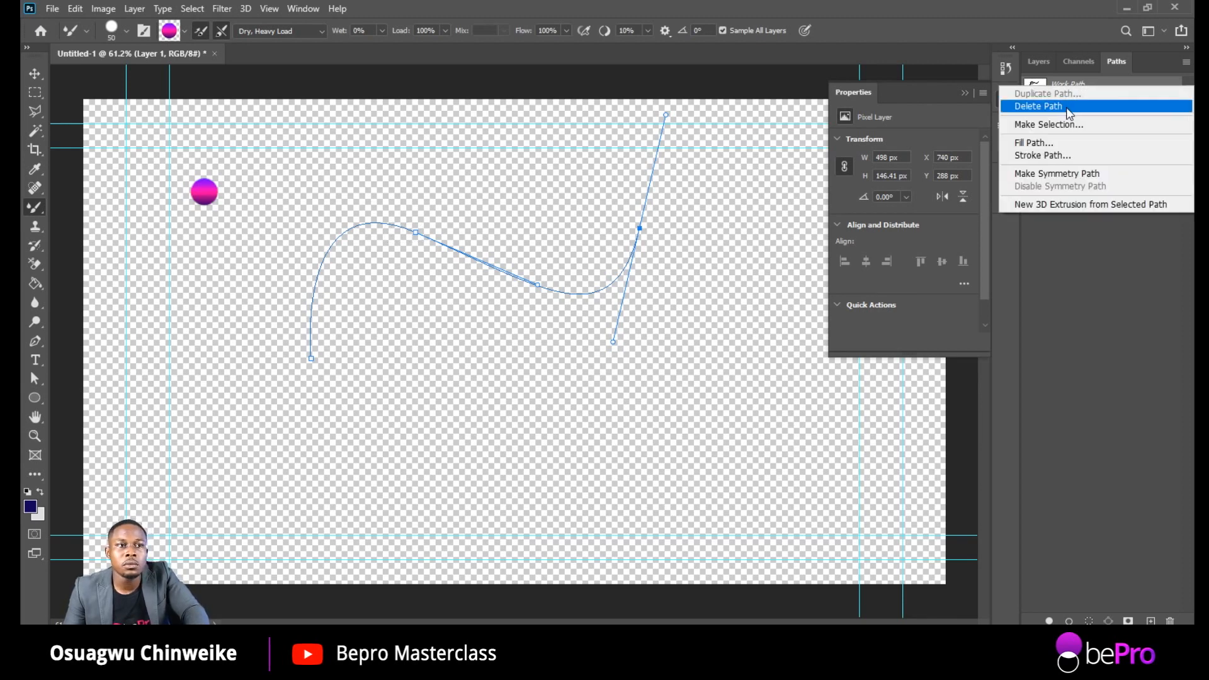
click(1061, 153)
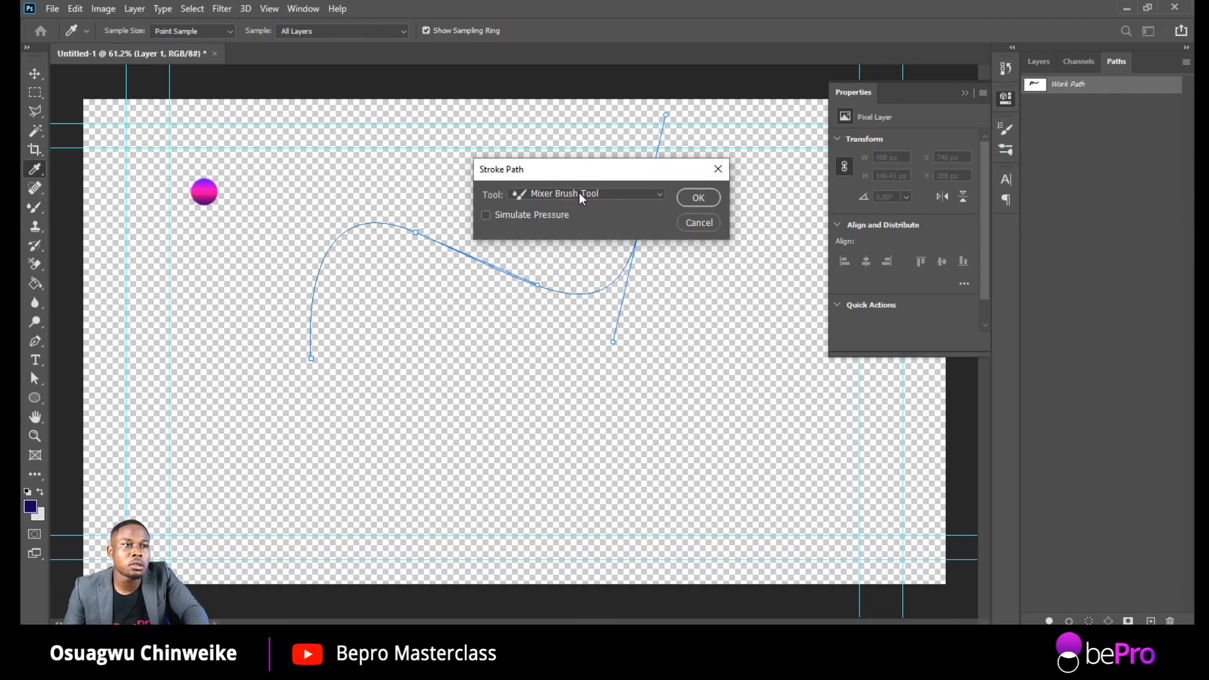
click(579, 193)
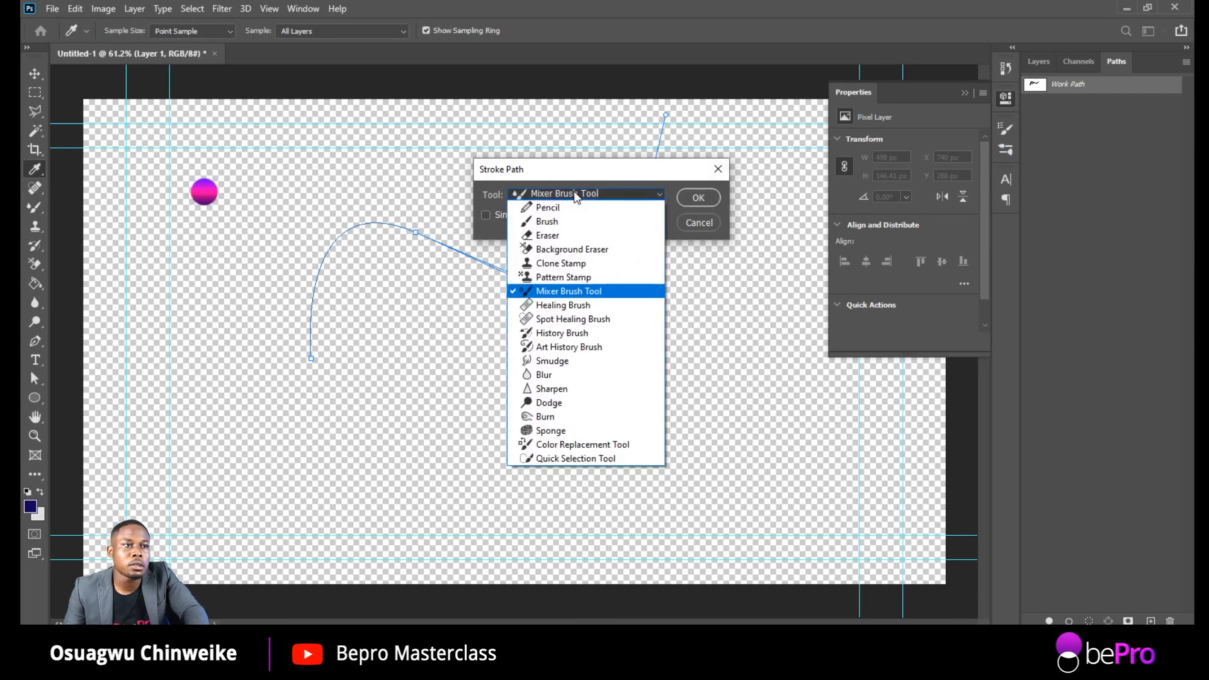
click(571, 292)
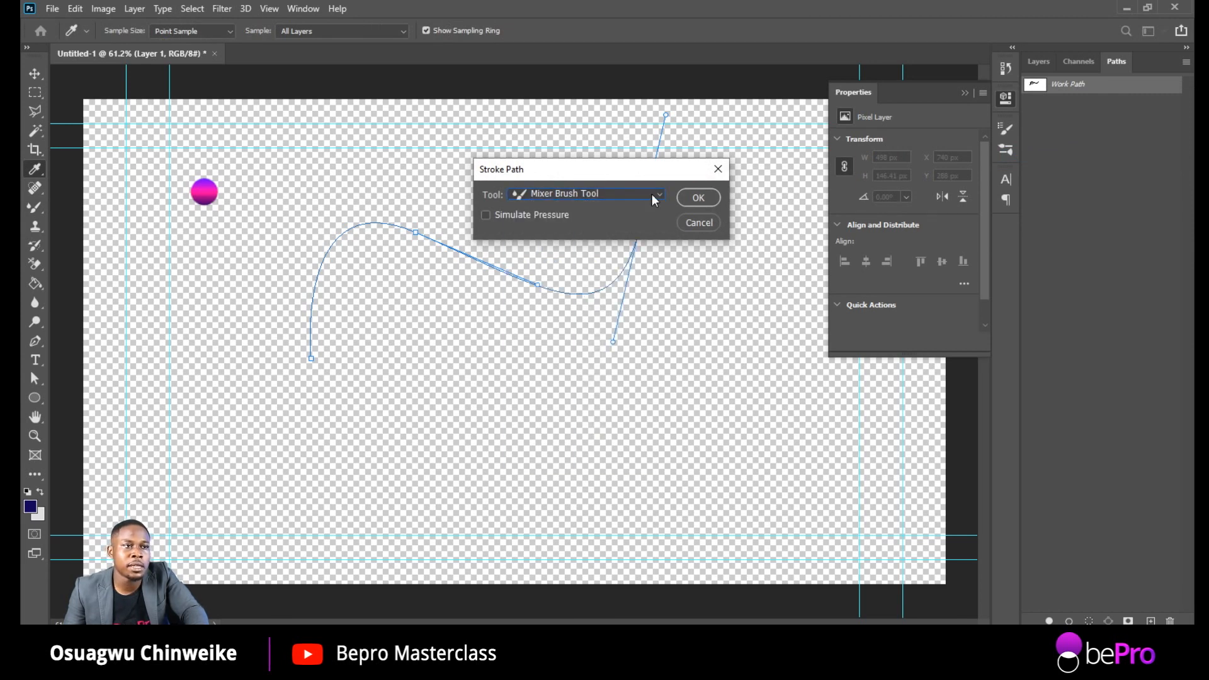
click(699, 198)
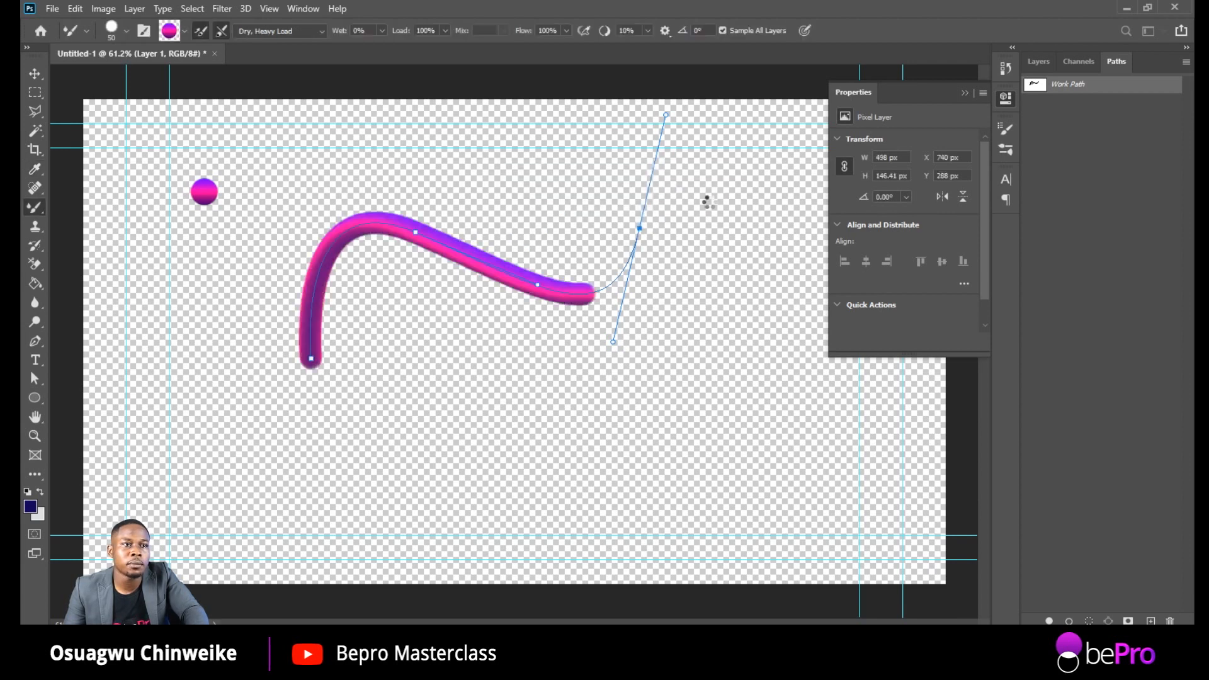
click(35, 73)
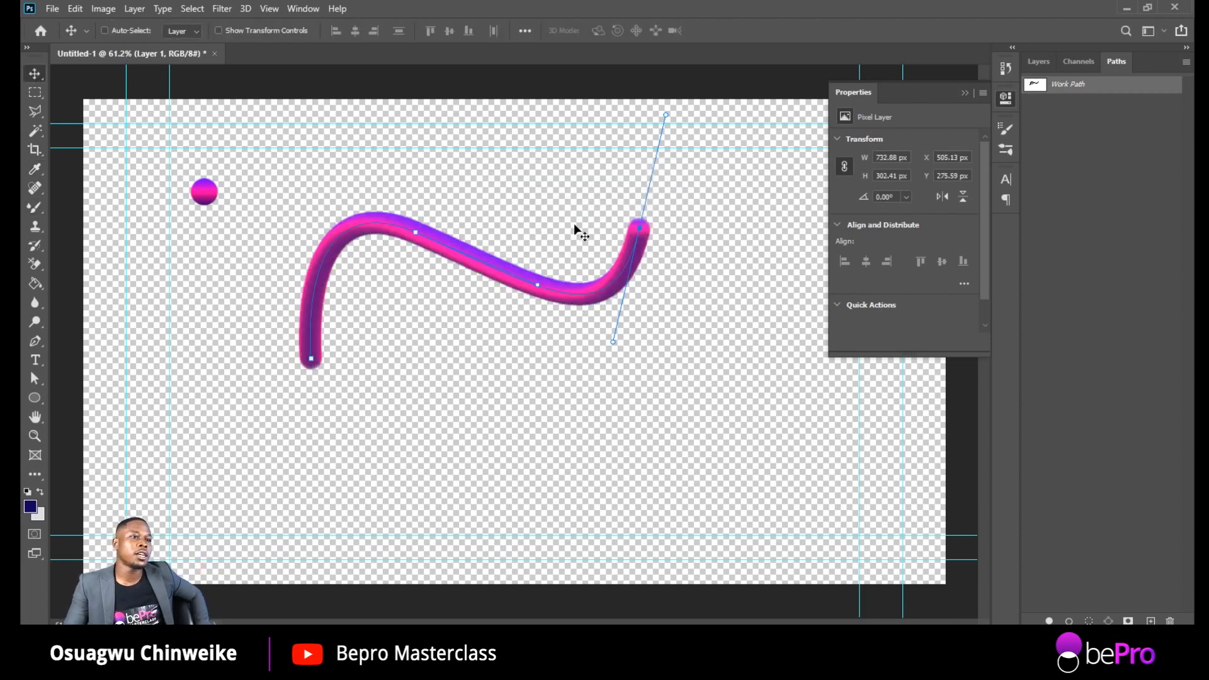
click(1136, 112)
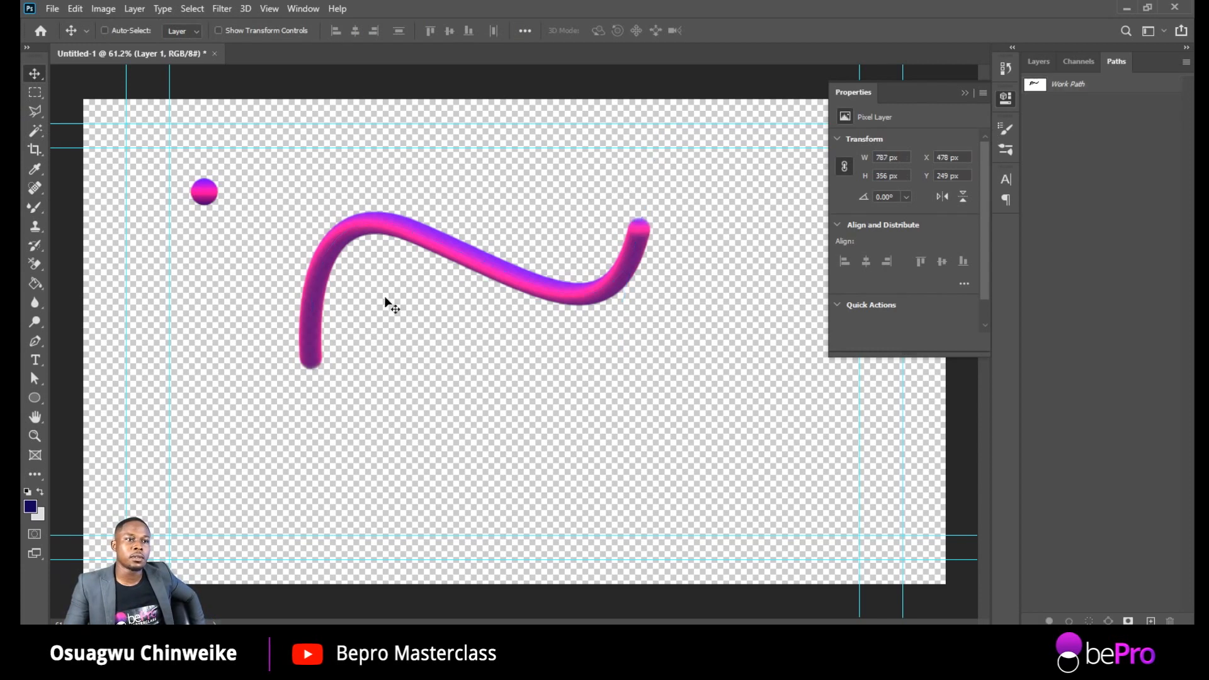
Step: Show and expand Group 1, and hide Layer 1, Ellipse 1 and the Creativ text layer
click(1039, 62)
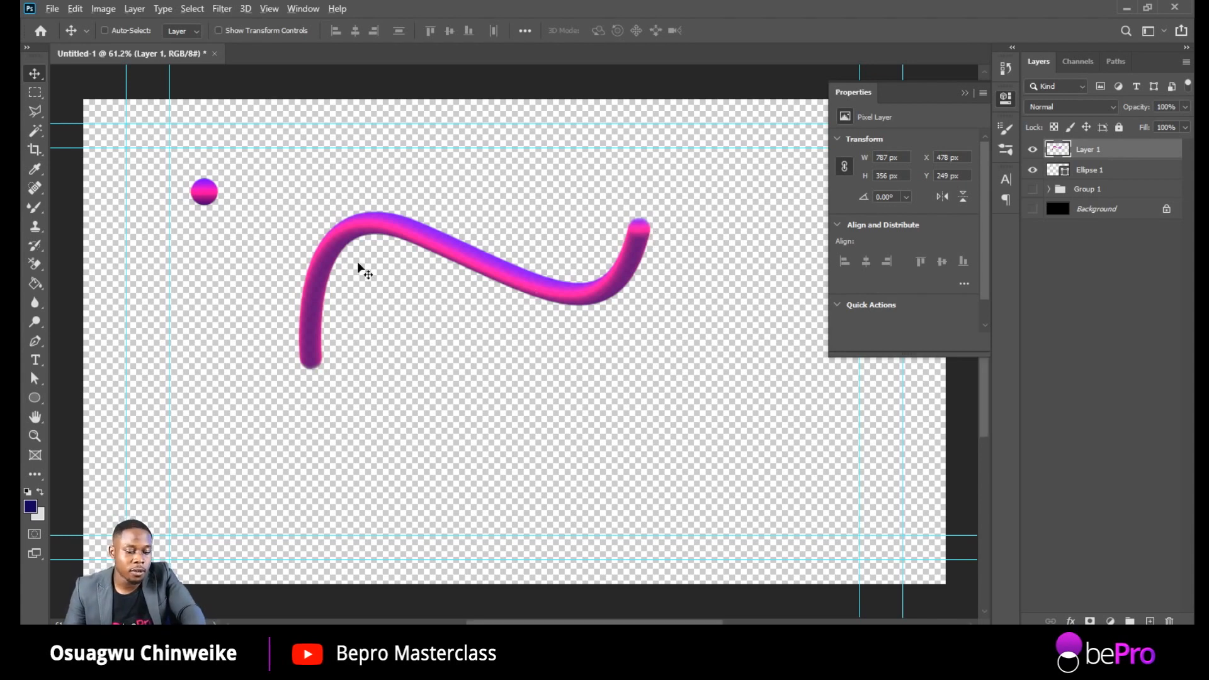
scroll(357, 262, up, 2)
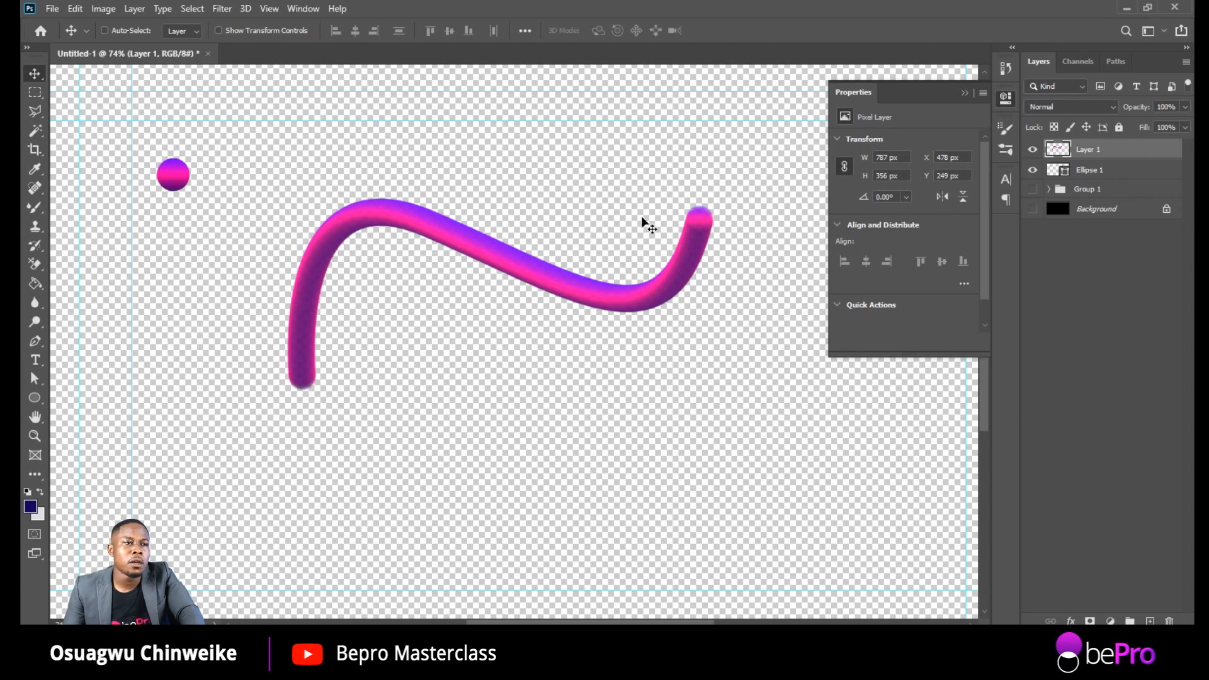
click(1033, 149)
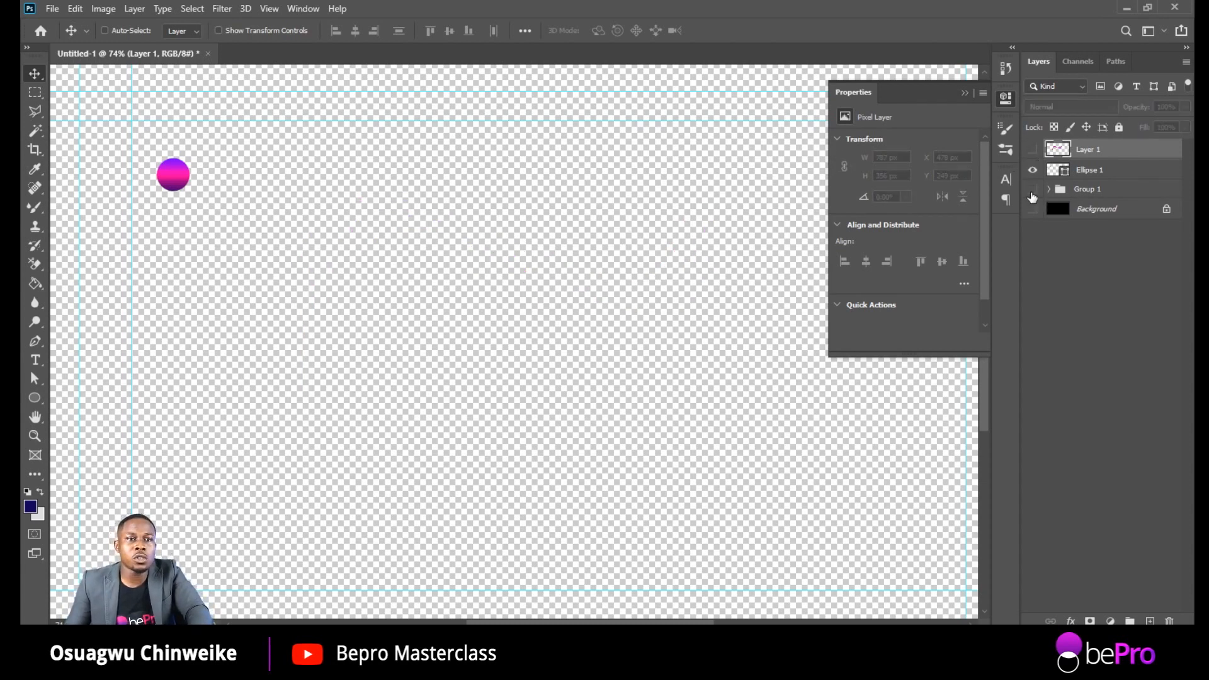
click(1033, 188)
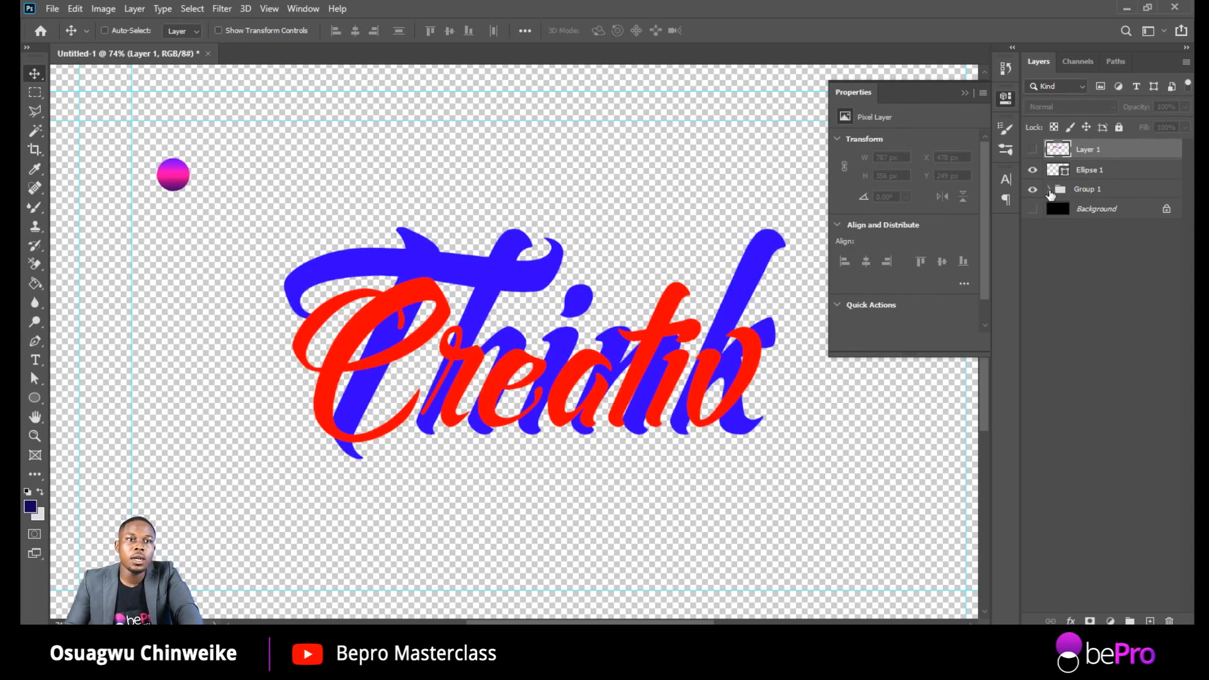
click(1050, 190)
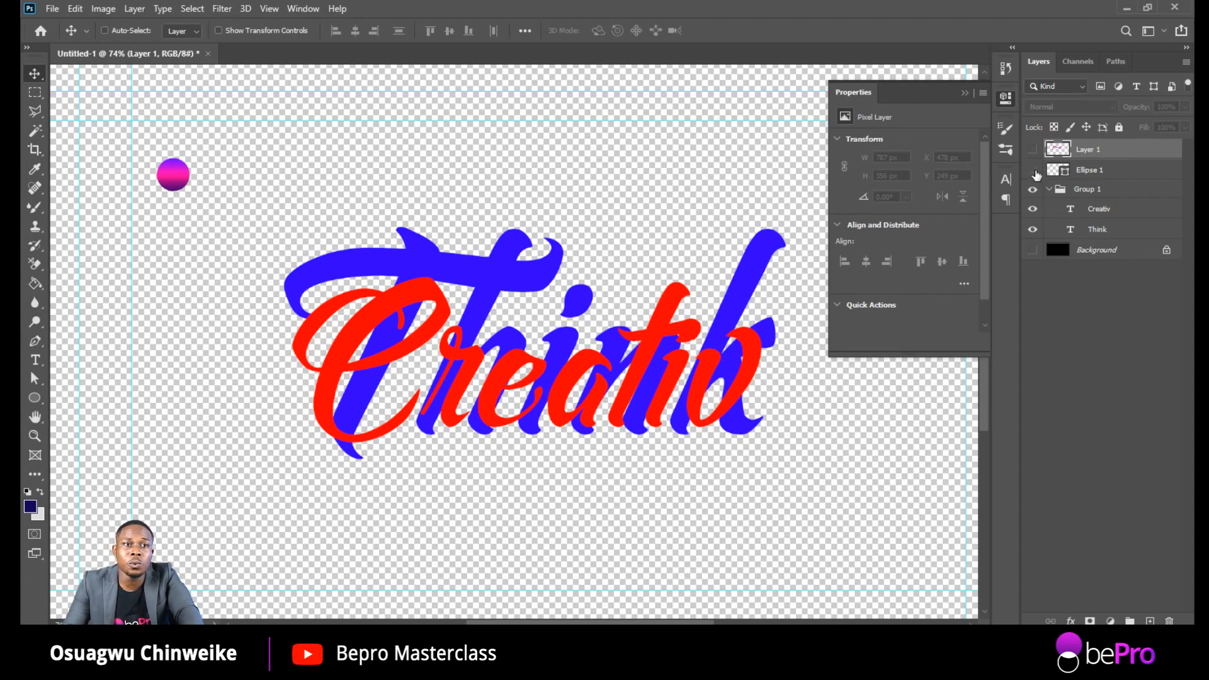
click(1033, 170)
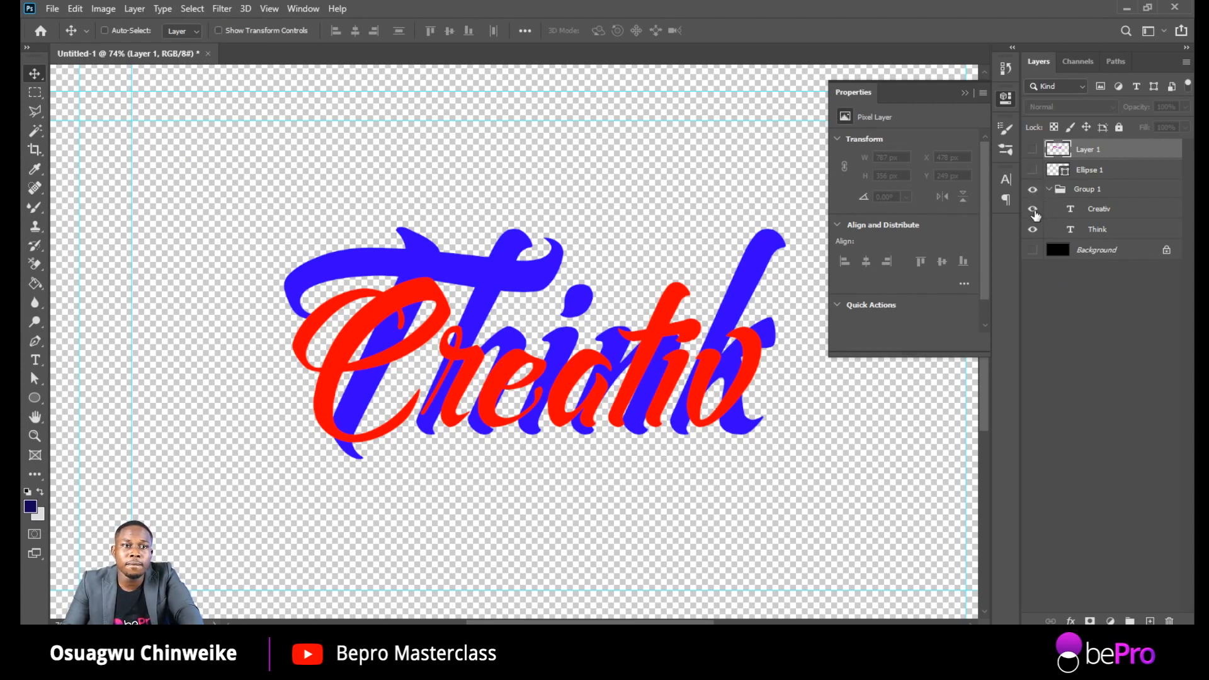
click(1033, 211)
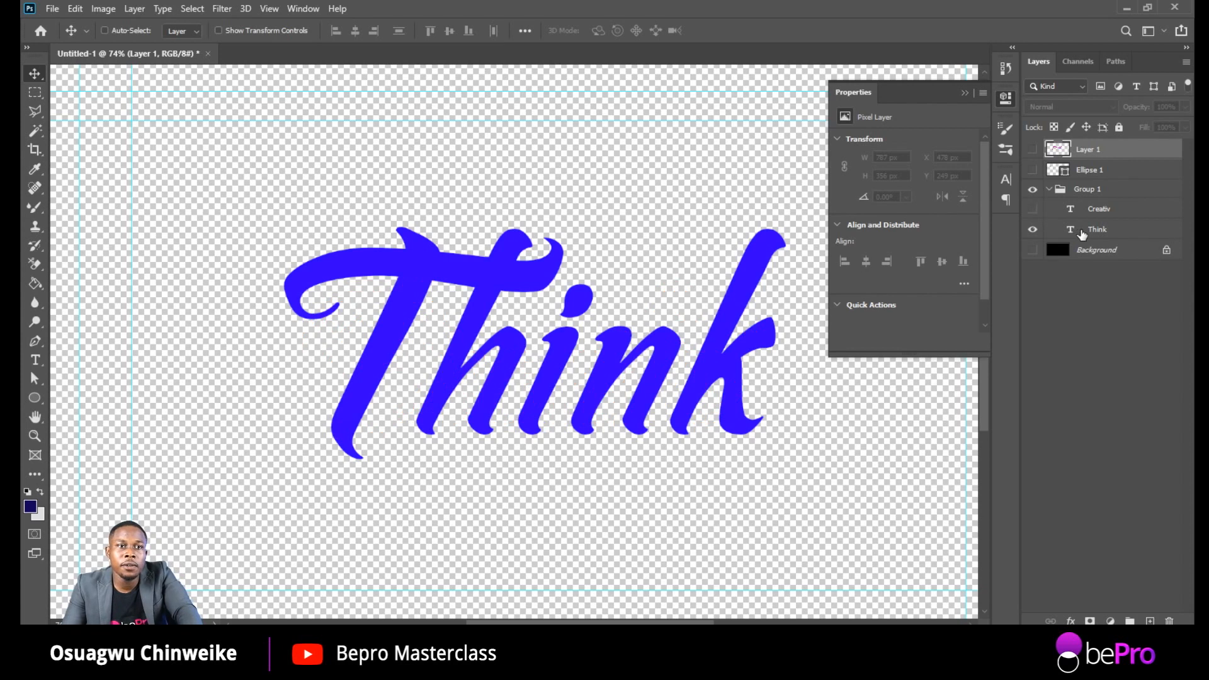
Step: Select the Think layer, collapse the properties, and trace the T's crossbar with a Pen path from its lower curl to the opposite hook
scroll(491, 300, up, 3)
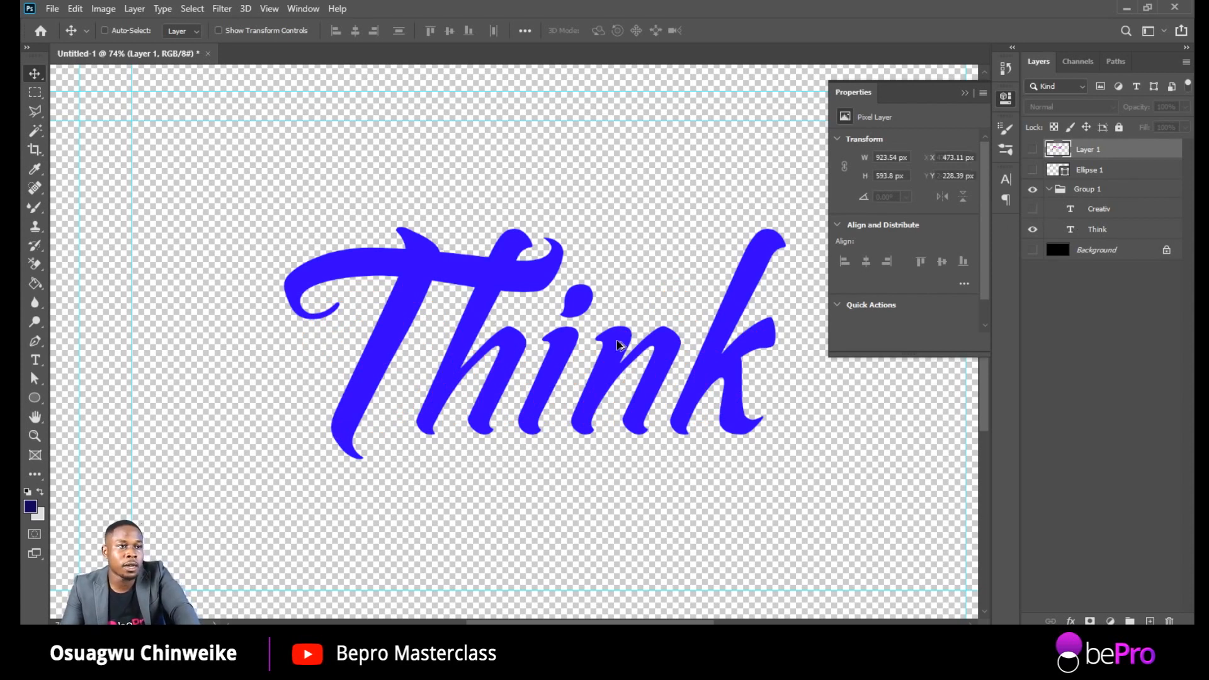
ctrl+click(772, 320)
click(965, 94)
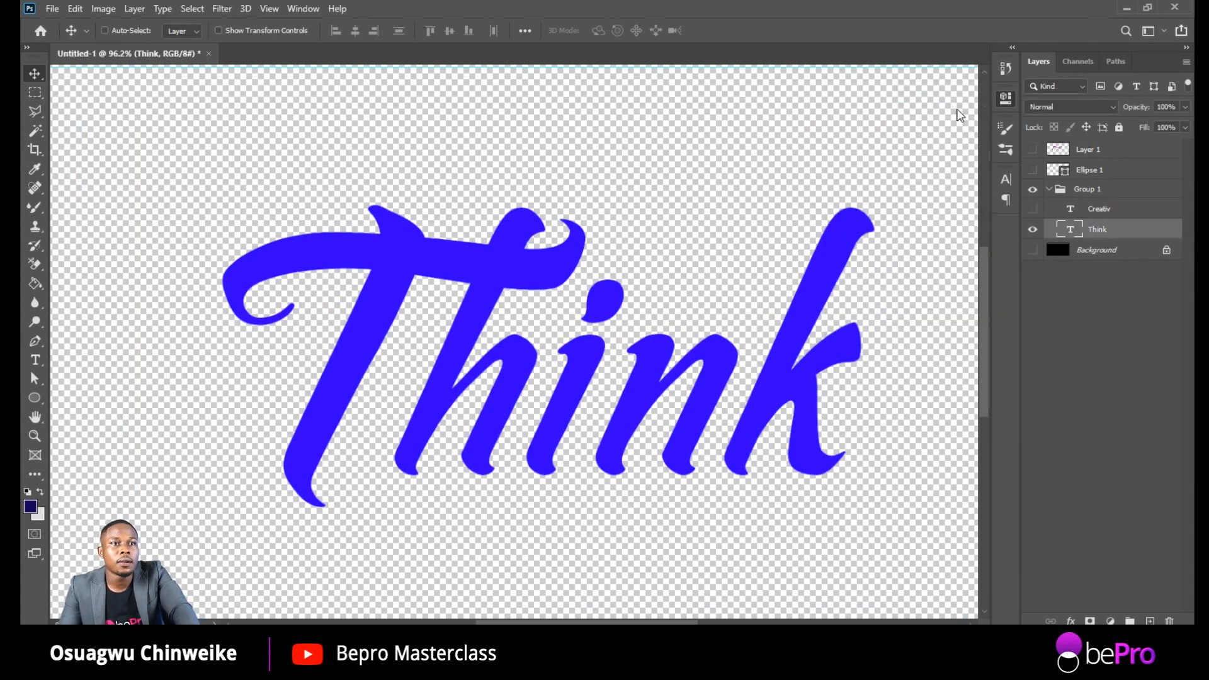
scroll(793, 306, up, 2)
scroll(787, 310, up, 1)
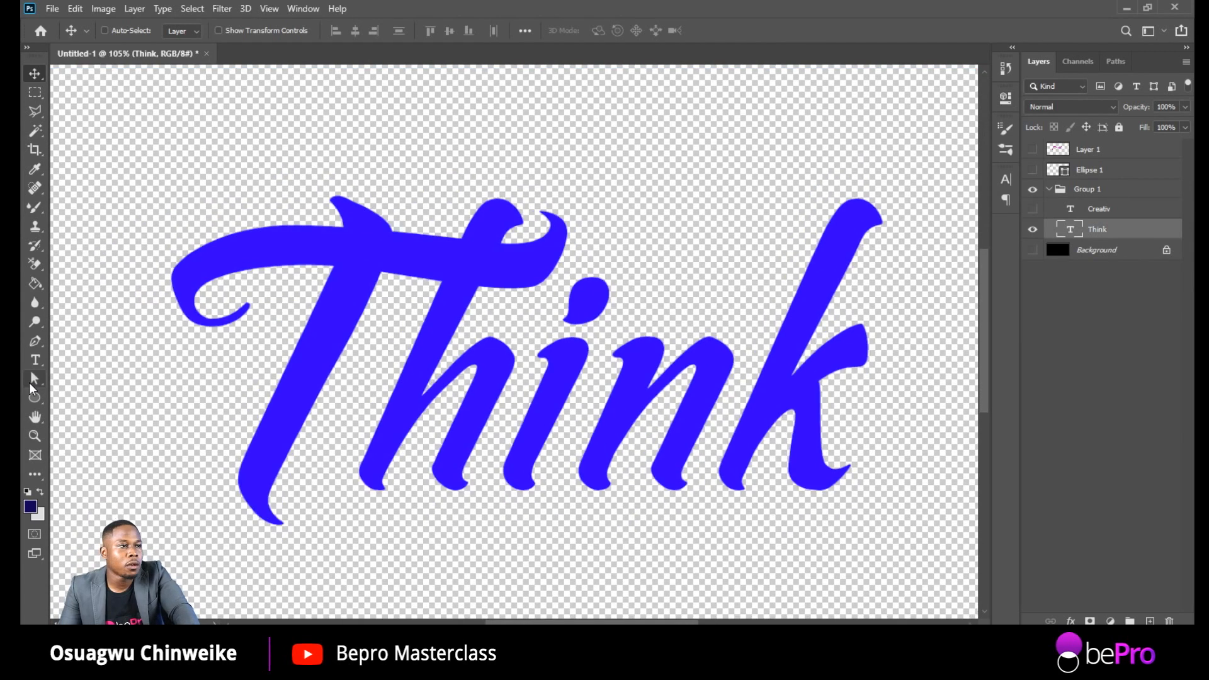
click(37, 342)
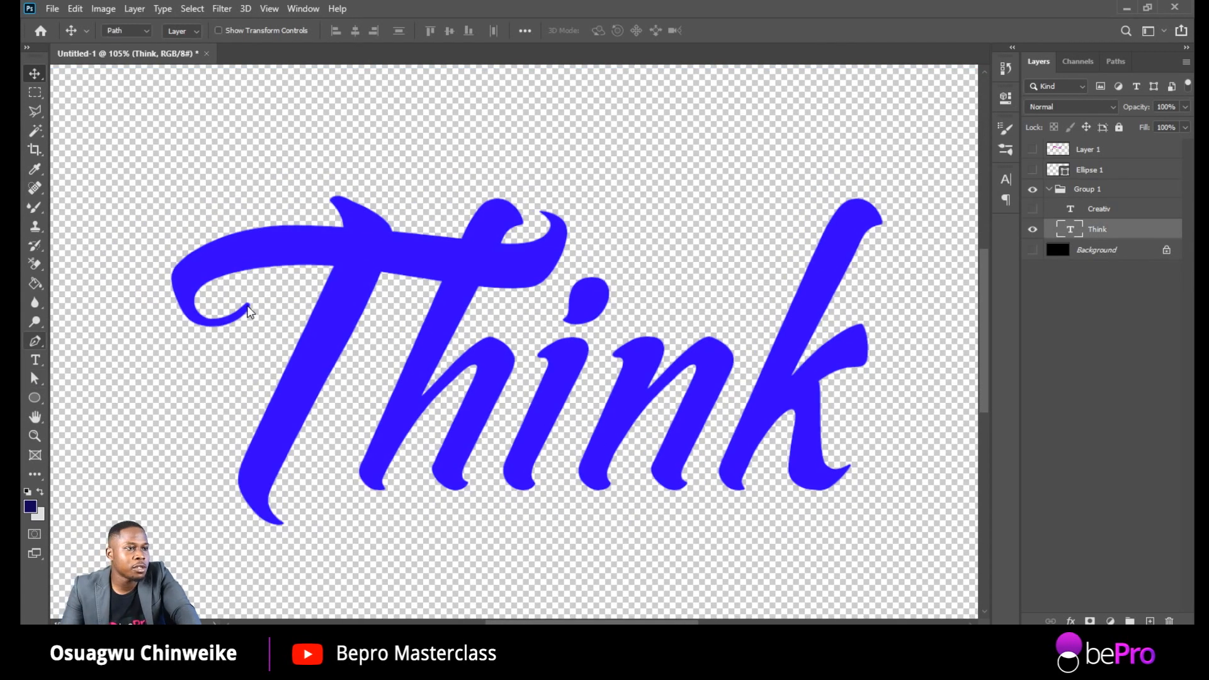
click(247, 306)
drag(180, 284, 169, 221)
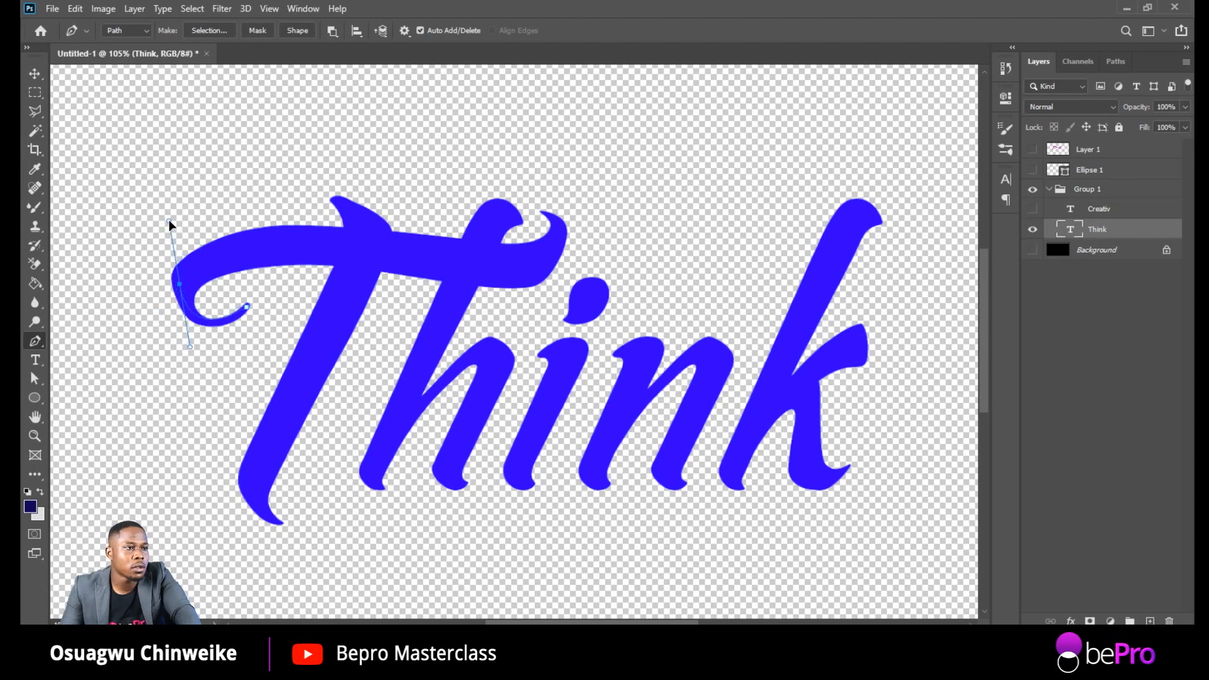
click(419, 253)
drag(550, 249, 555, 218)
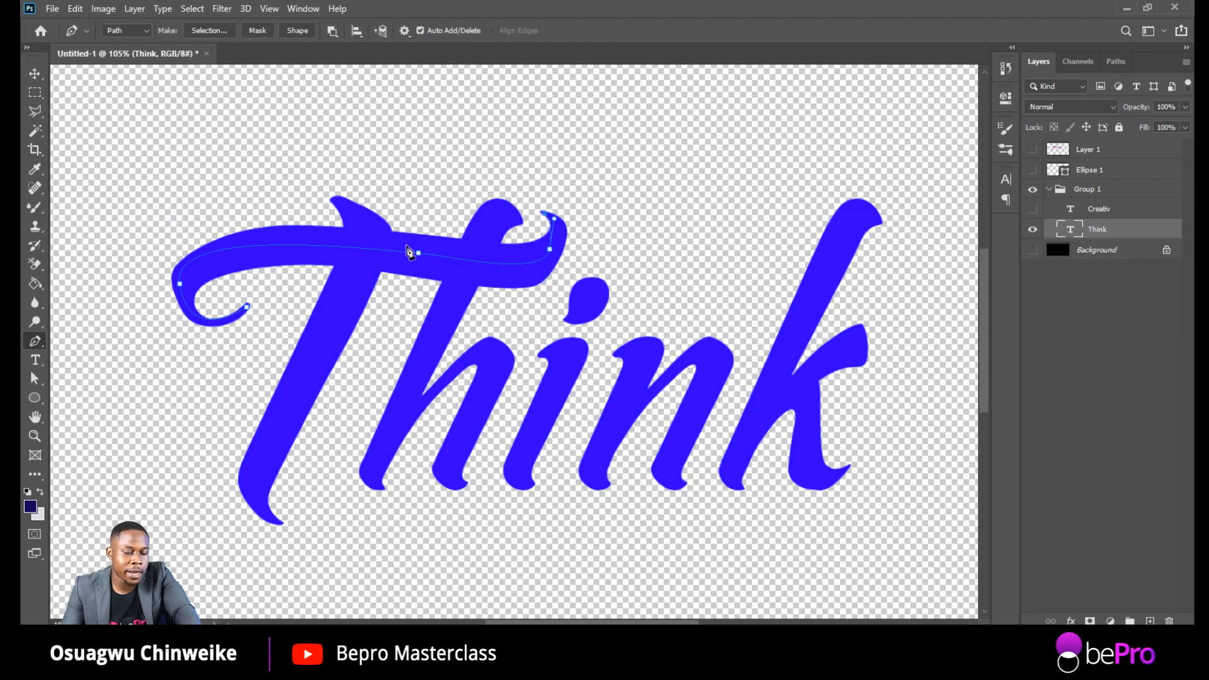
click(337, 200)
drag(333, 313, 283, 418)
key(ctrl+z)
key(ctrl+z)
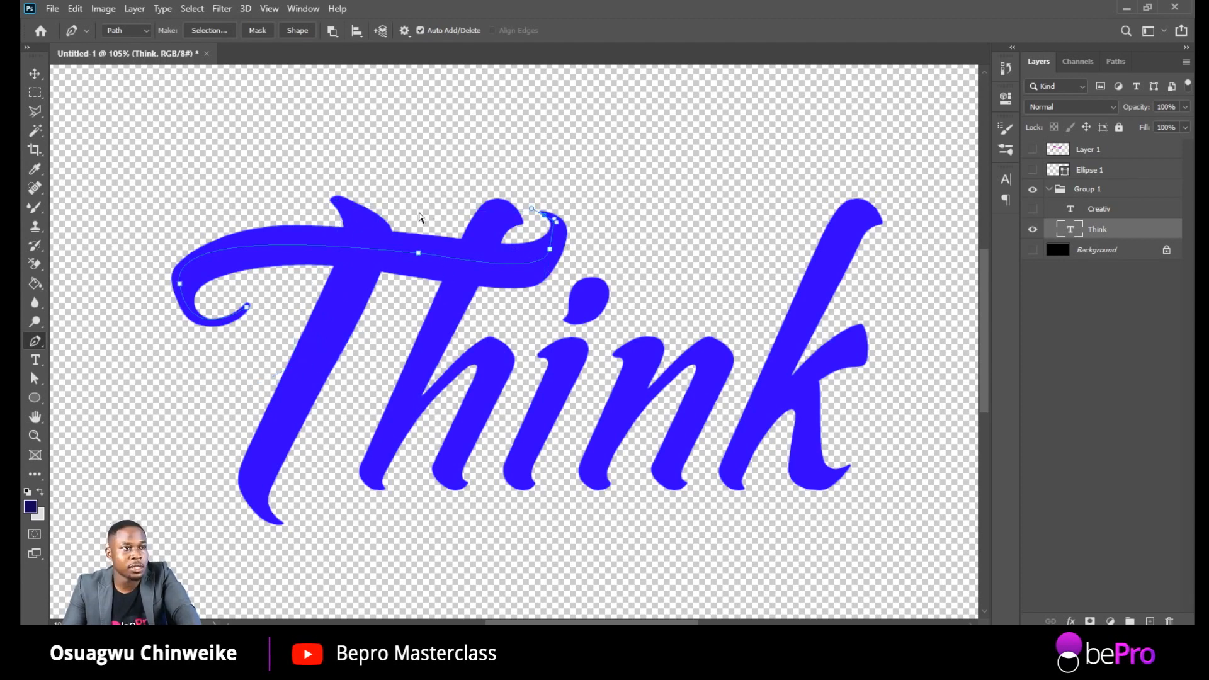
Step: Trace the T's stem as a separate Pen path from its top flare down to the curved tail
ctrl+click(348, 209)
click(341, 203)
drag(361, 262, 340, 315)
click(256, 486)
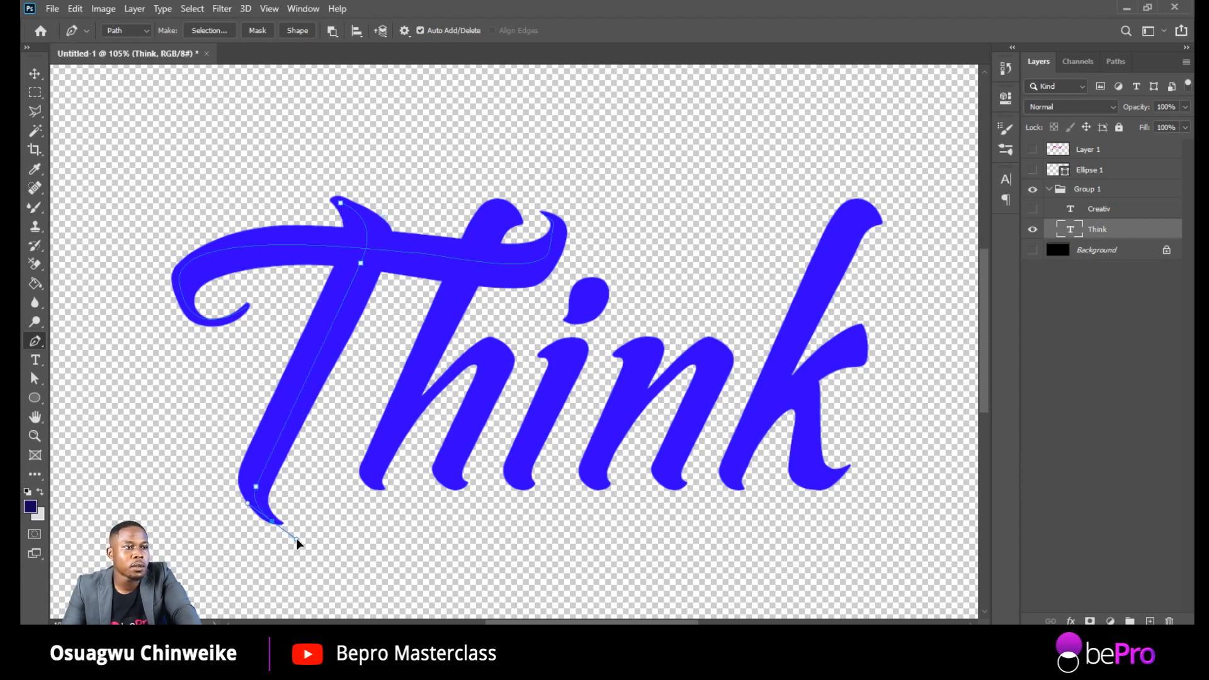
Step: Trace the letter h with a new Pen path down its stem, over the arch and down to its foot
ctrl+click(510, 216)
click(509, 214)
click(483, 230)
click(381, 451)
click(370, 475)
drag(491, 348, 525, 358)
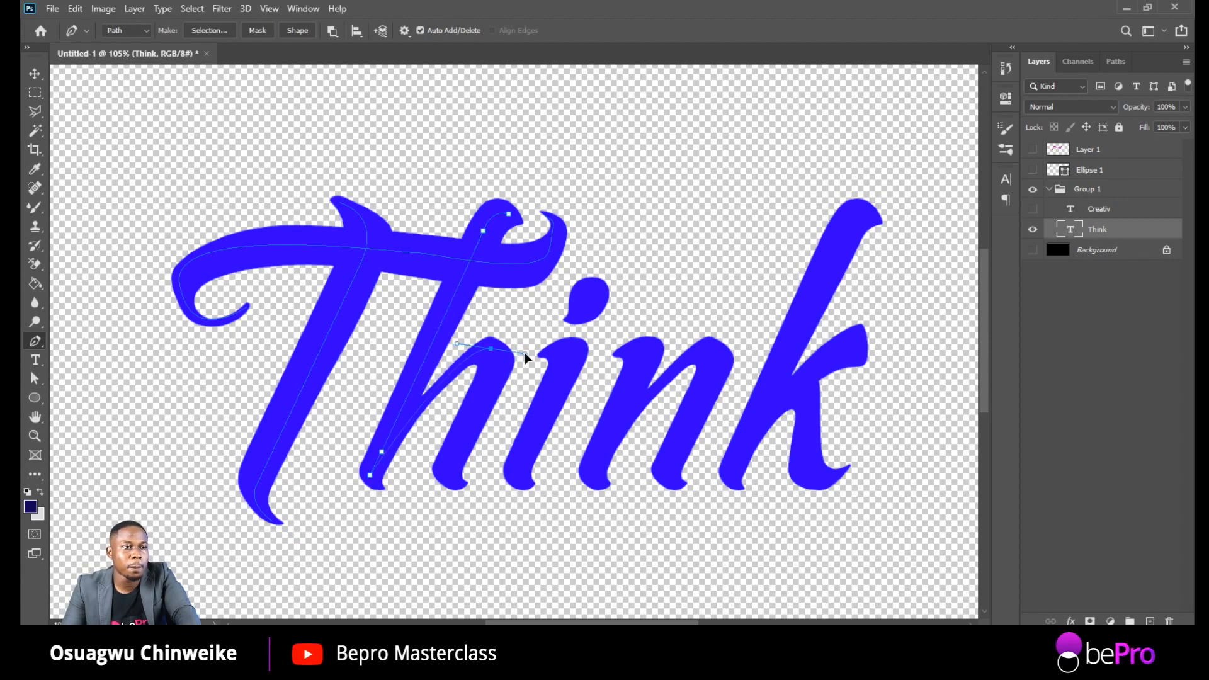
drag(455, 477, 561, 520)
Step: Continue the Pen path from the h through the letters i and n, ending at the n's last foot
click(583, 351)
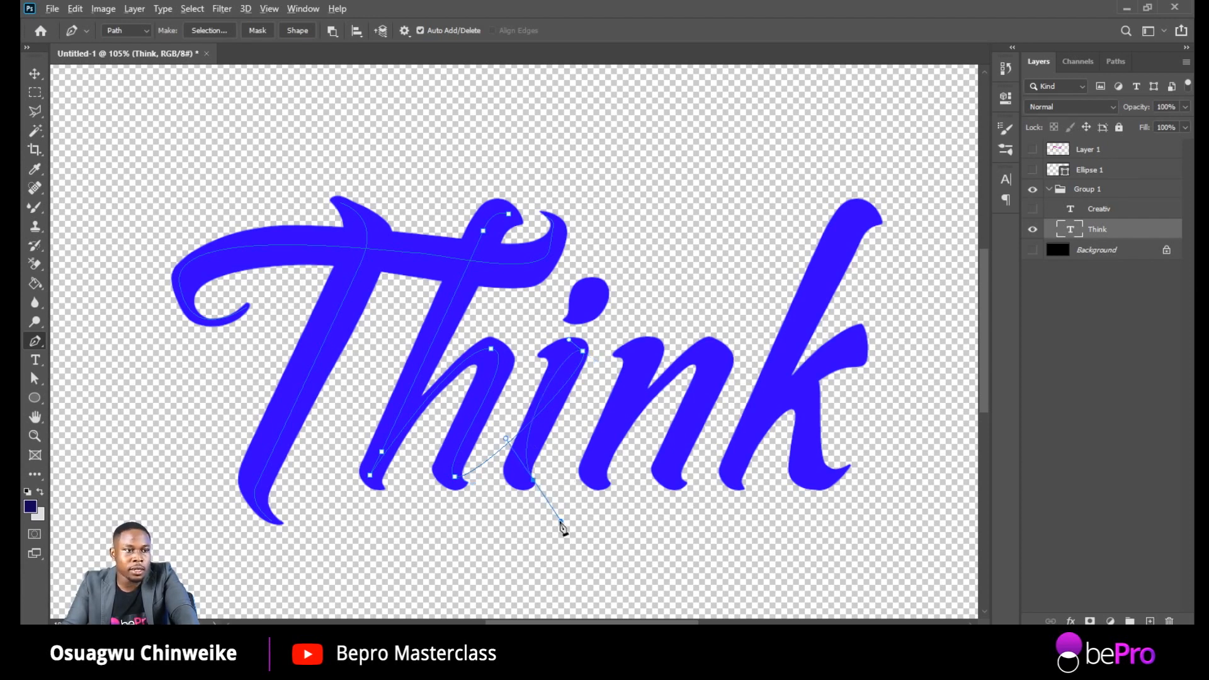
drag(633, 371, 647, 337)
drag(608, 423, 592, 502)
click(597, 480)
drag(715, 354, 743, 398)
drag(674, 480, 689, 509)
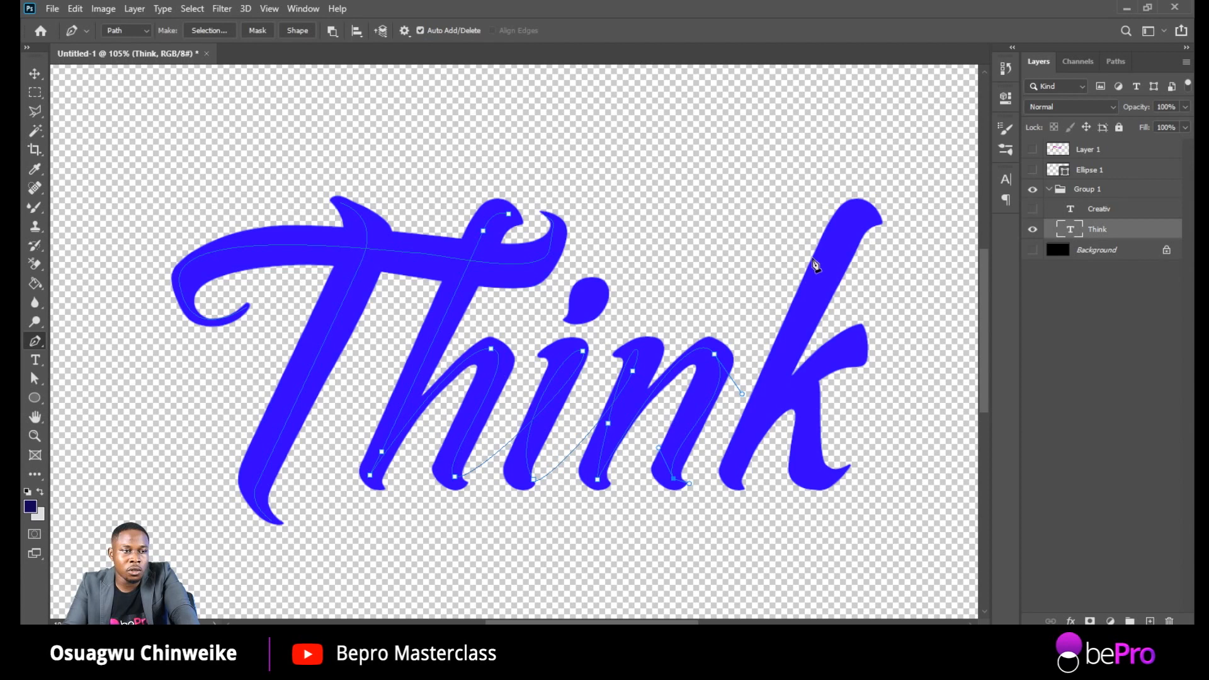
Step: Continue the Pen path from the n up along the k's stem to its tip, and end the path there
drag(758, 426, 792, 358)
click(858, 207)
ctrl+click(867, 338)
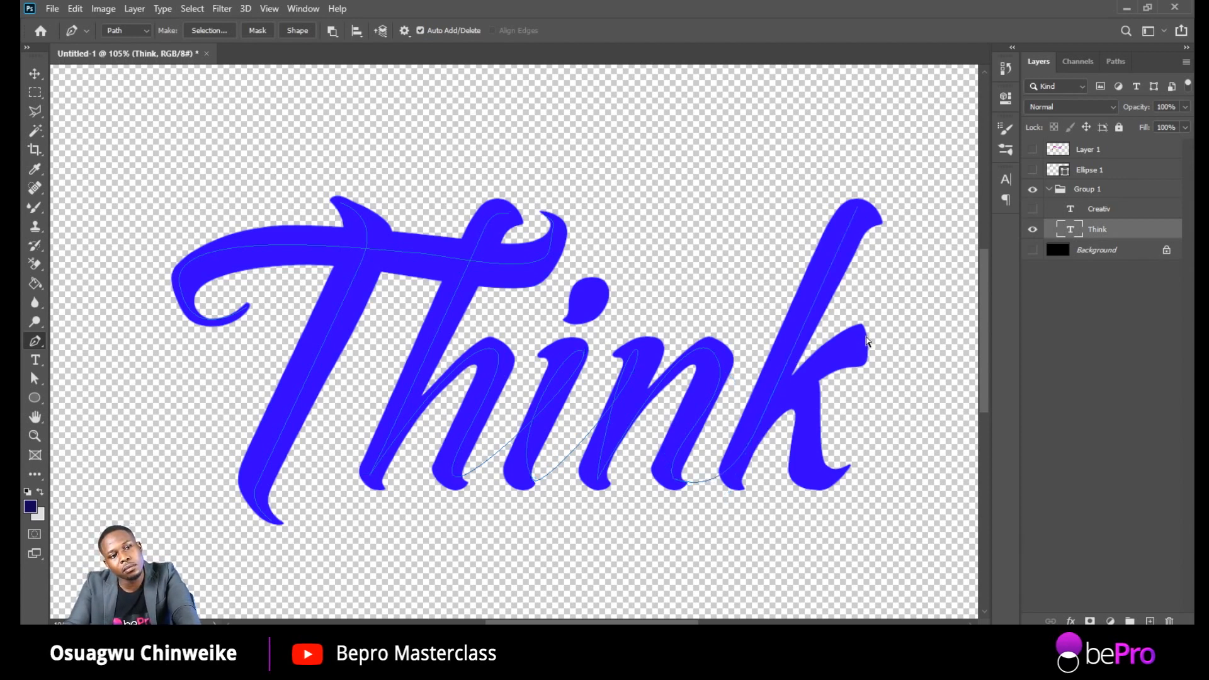
click(857, 206)
drag(803, 326, 802, 373)
key(ctrl+z)
click(857, 207)
drag(811, 294, 797, 355)
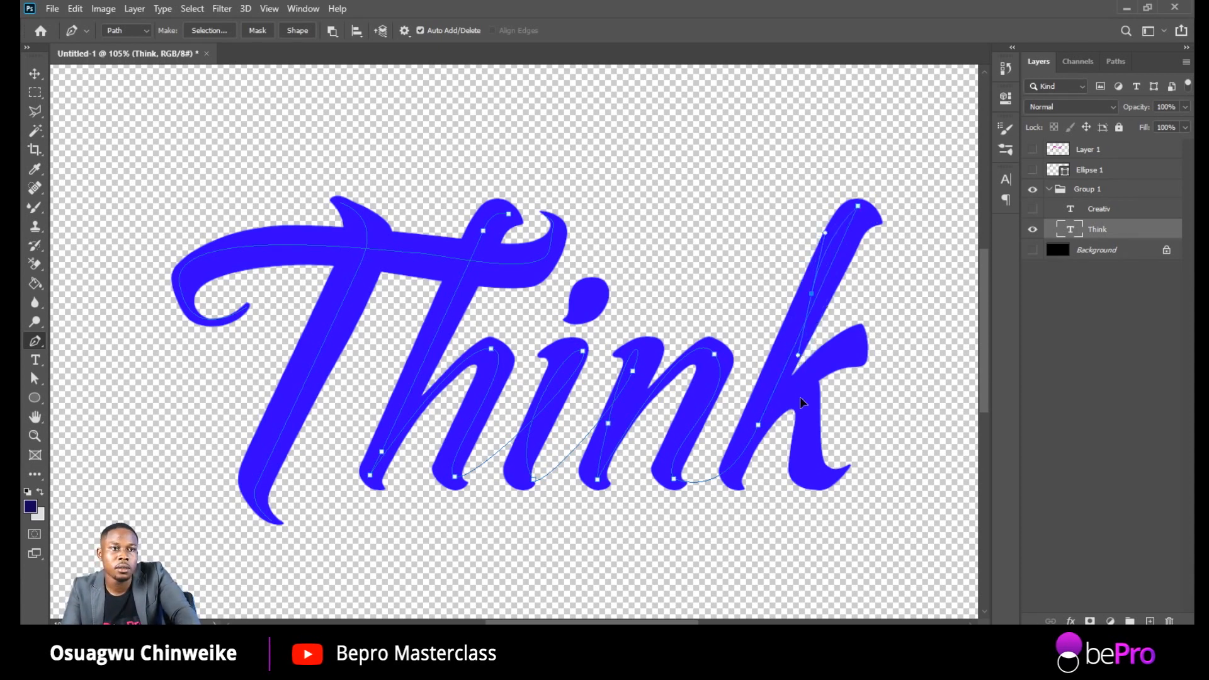
key(ctrl+z)
Step: Trace the k's arm and leg as a separate Pen path from the arm's tip through the junction to the foot
ctrl+click(858, 344)
click(867, 334)
mouse_move(784, 390)
mouse_down()
mouse_move(803, 398)
mouse_move(789, 399)
mouse_up()
drag(810, 477, 849, 466)
ctrl+click(814, 483)
Step: Adjust the anchors and handles of the T's crossbar path at its hook, outer curl and middle
ctrl+click(566, 233)
drag(565, 232, 558, 247)
drag(179, 284, 181, 288)
drag(192, 350, 238, 351)
ctrl+click(419, 254)
drag(402, 254, 400, 250)
Step: Select the Creativ text layer, save the work path as "Think", and add a short curved path inside the i's dot
click(1099, 209)
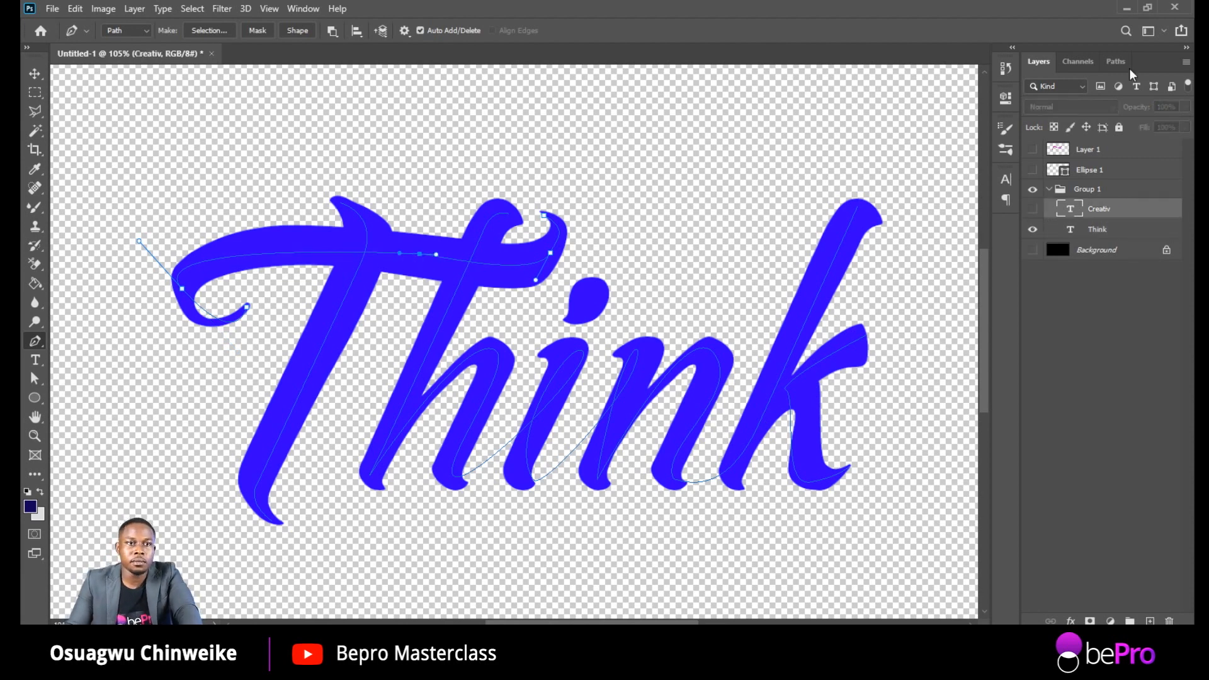
click(1116, 62)
double_click(1073, 84)
text(Think)
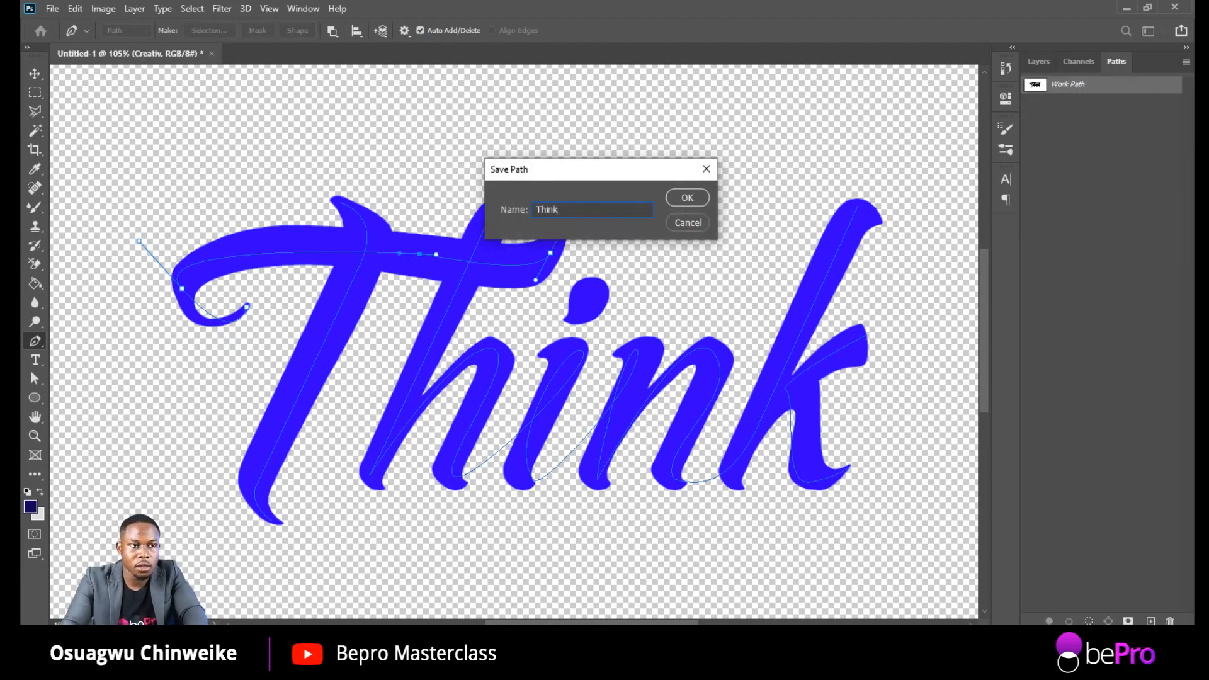
key(Return)
click(580, 312)
mouse_move(597, 290)
mouse_down()
mouse_move(592, 279)
mouse_move(593, 295)
mouse_up()
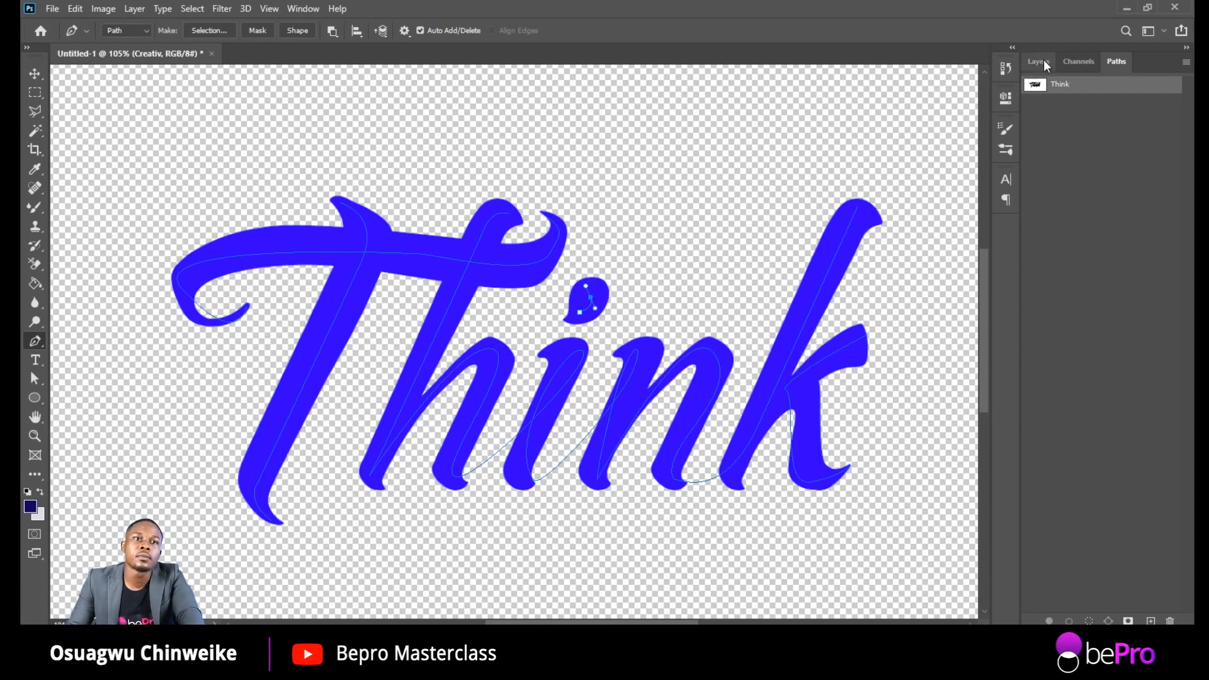
Step: Deselect the Think path, hide the Think text layer and show the Creativ text layer
click(1116, 243)
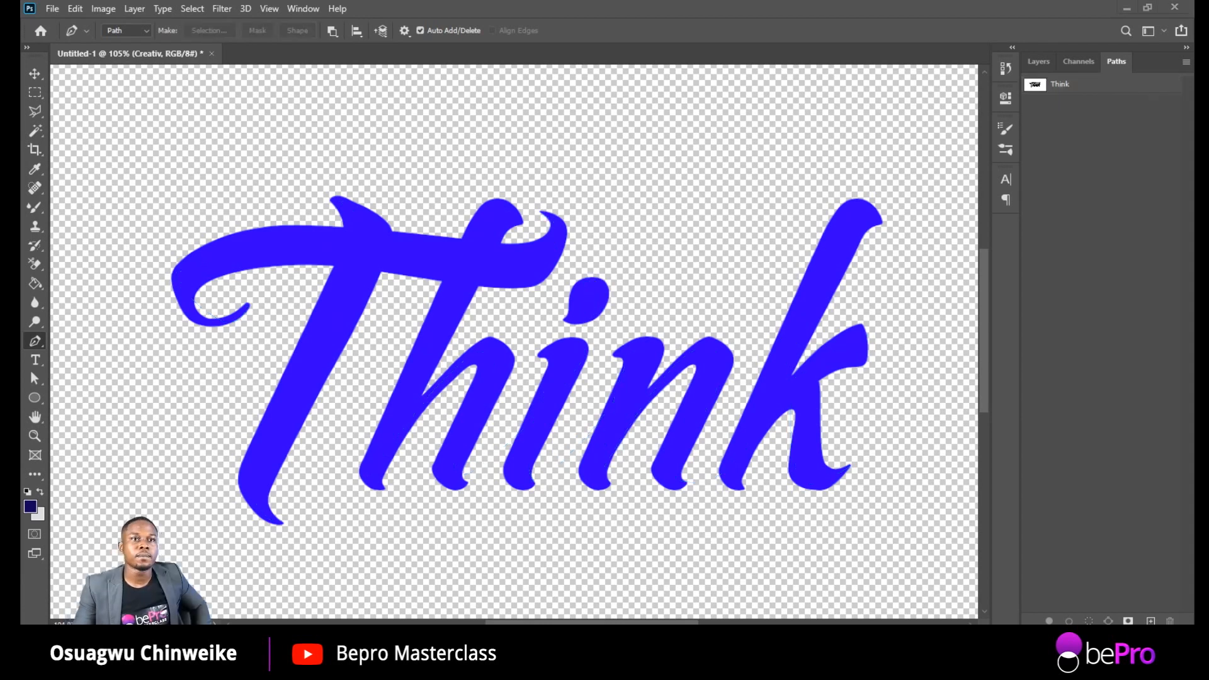
click(1041, 61)
click(1033, 230)
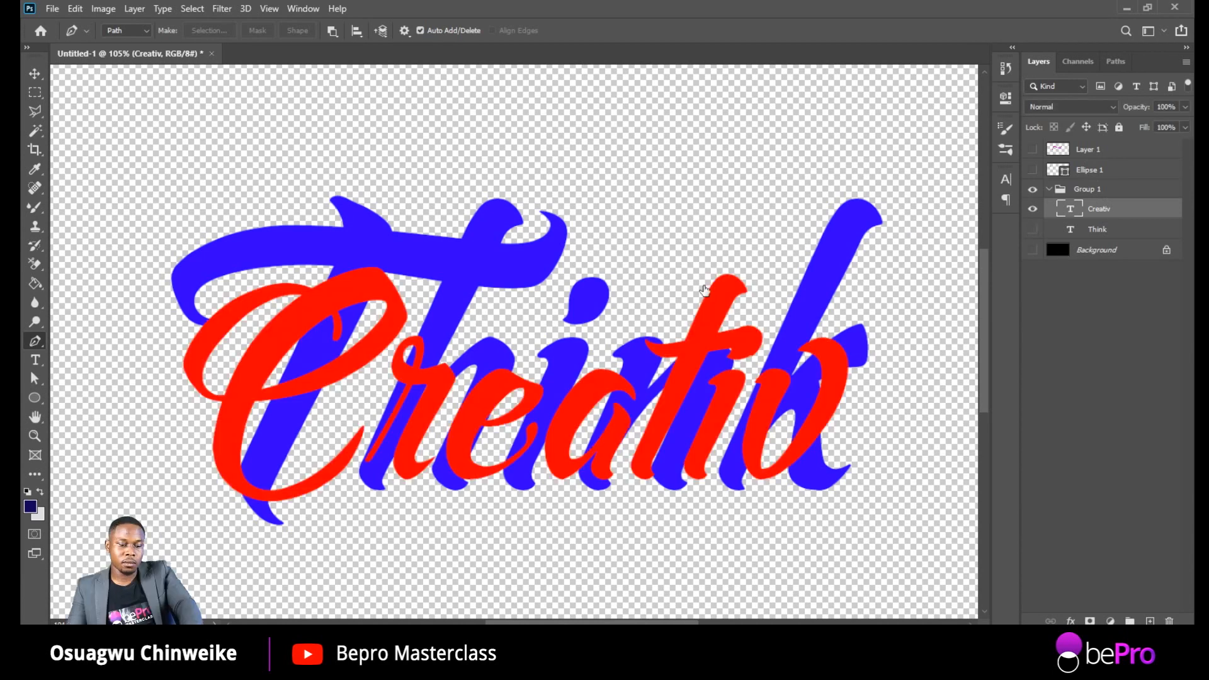
Step: Trace the C of Creativ with a new Pen path from its inner curl tip around the loops to the lower bowl
scroll(327, 331, up, 3)
scroll(328, 330, down, 2)
click(347, 333)
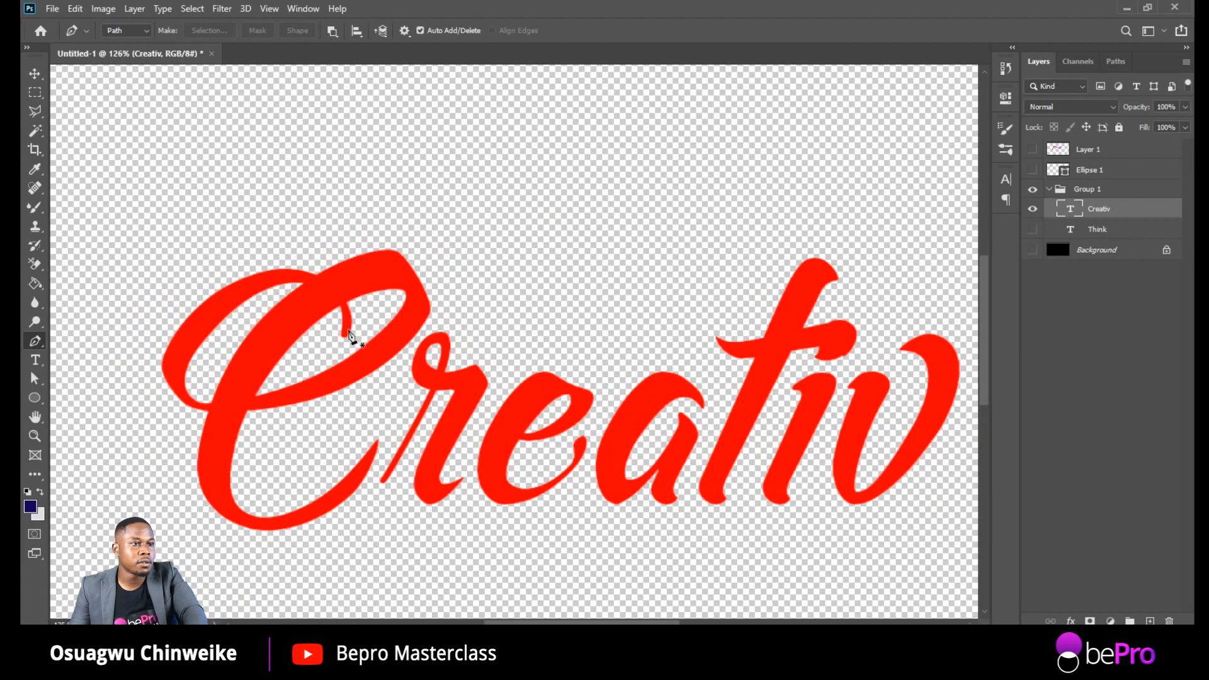
drag(266, 278, 184, 300)
drag(187, 400, 216, 416)
drag(388, 342, 314, 297)
drag(213, 473, 244, 531)
Step: Continue the Pen path from the C through the letters r, e and a, ending at the a's last foot
drag(428, 409, 462, 408)
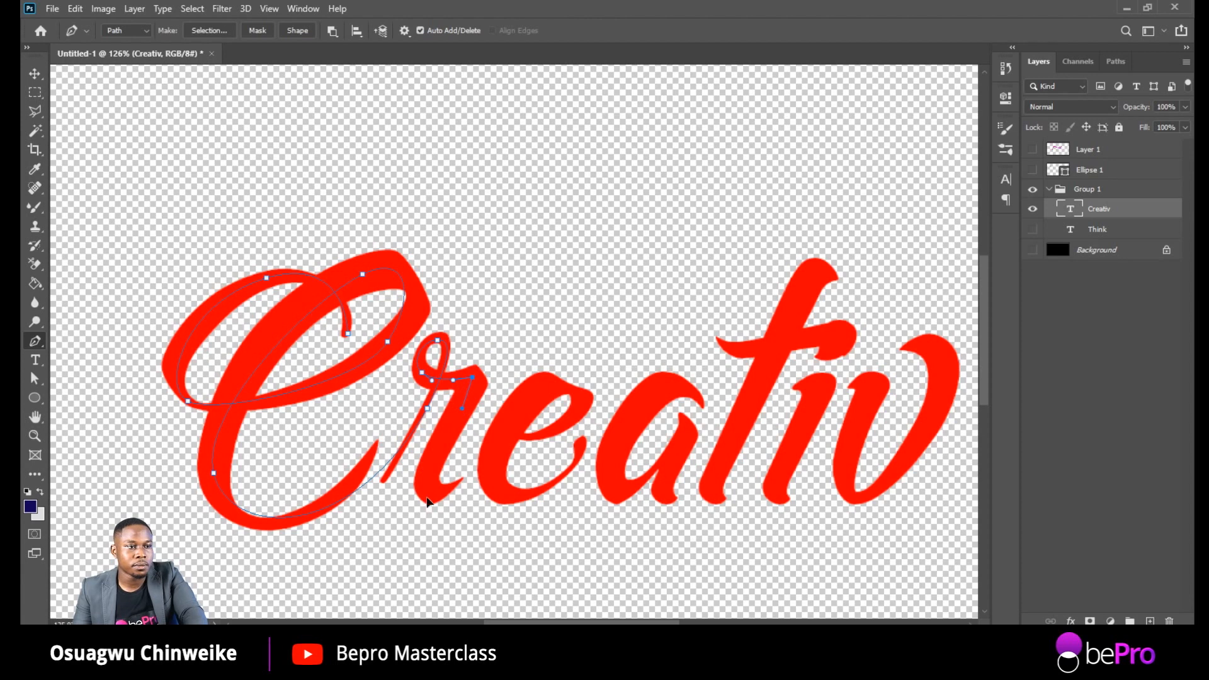
drag(535, 392, 570, 341)
drag(552, 482, 650, 403)
mouse_move(615, 485)
mouse_down()
mouse_move(644, 483)
mouse_move(629, 495)
mouse_up()
drag(676, 439, 685, 417)
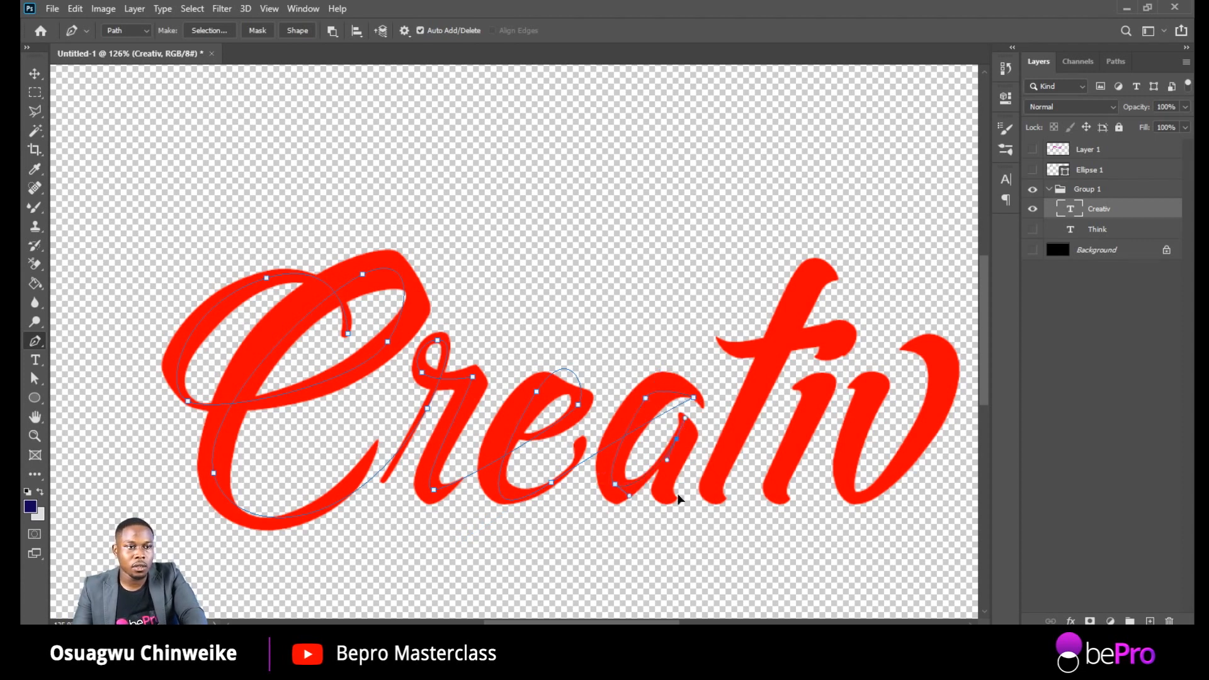
drag(668, 494, 680, 500)
Step: Continue the Pen path through the t's stem, the i and the v, ending at the v's upper tip
drag(825, 282, 811, 293)
drag(718, 494, 725, 507)
mouse_move(820, 407)
mouse_down()
mouse_move(833, 384)
mouse_move(799, 426)
mouse_move(806, 396)
mouse_up()
drag(787, 495, 797, 501)
drag(876, 385, 879, 374)
drag(846, 491, 847, 441)
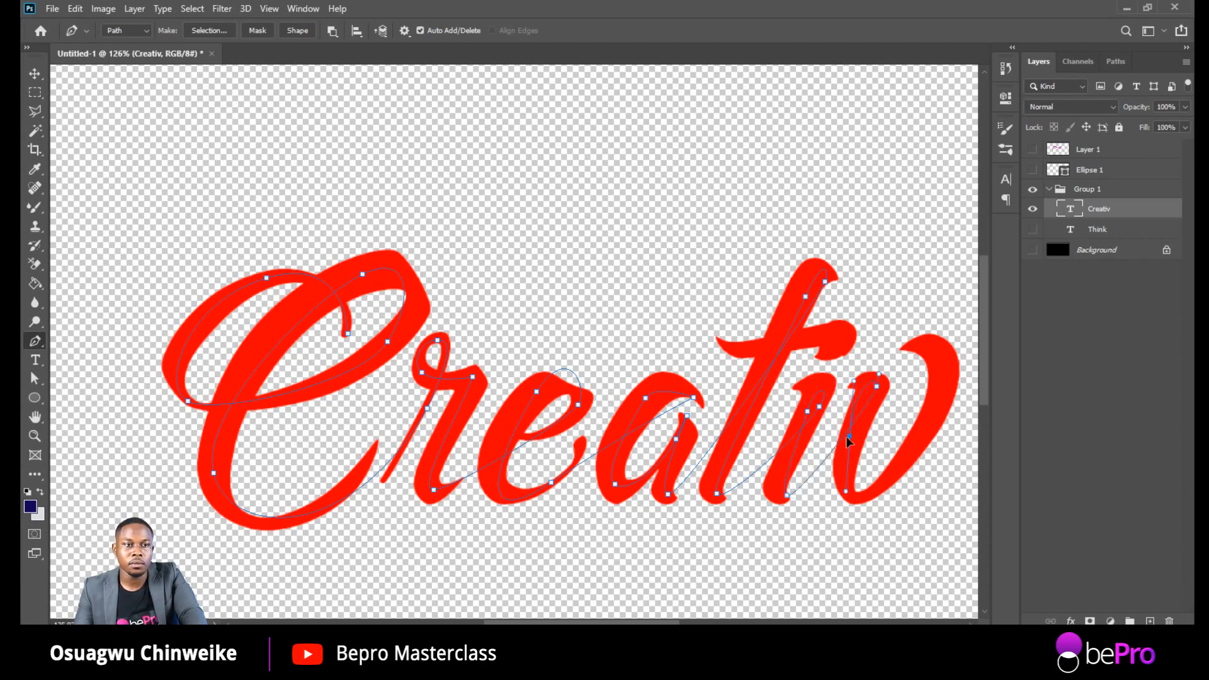
drag(889, 479, 932, 427)
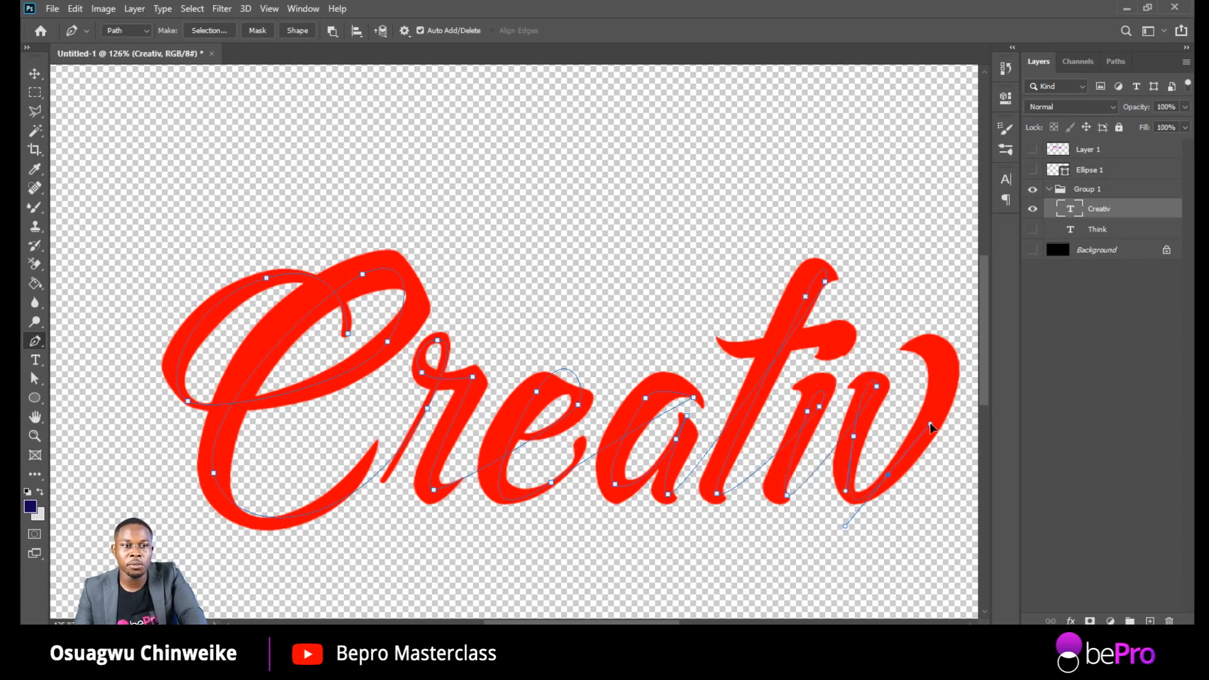
Step: Adjust the anchors and handles at the top of the a so the path follows the letter's curve
scroll(687, 405, left, 2)
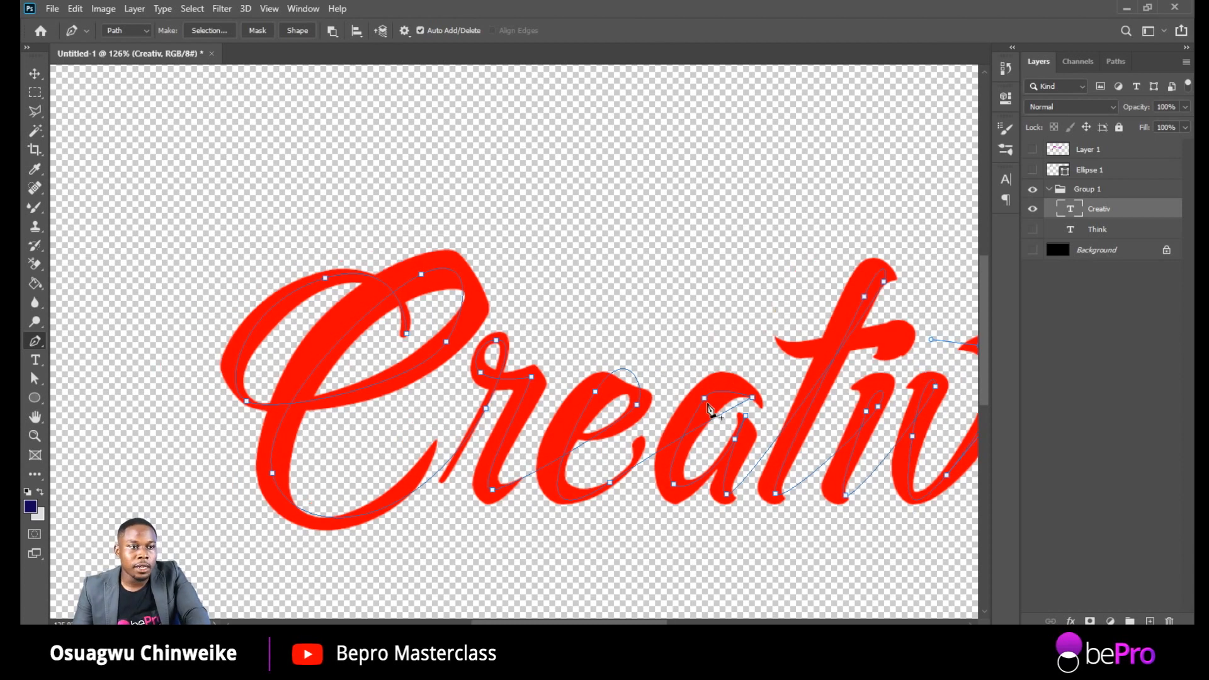
scroll(699, 403, up, 4)
ctrl+click(704, 396)
drag(718, 371, 726, 357)
drag(703, 396, 698, 401)
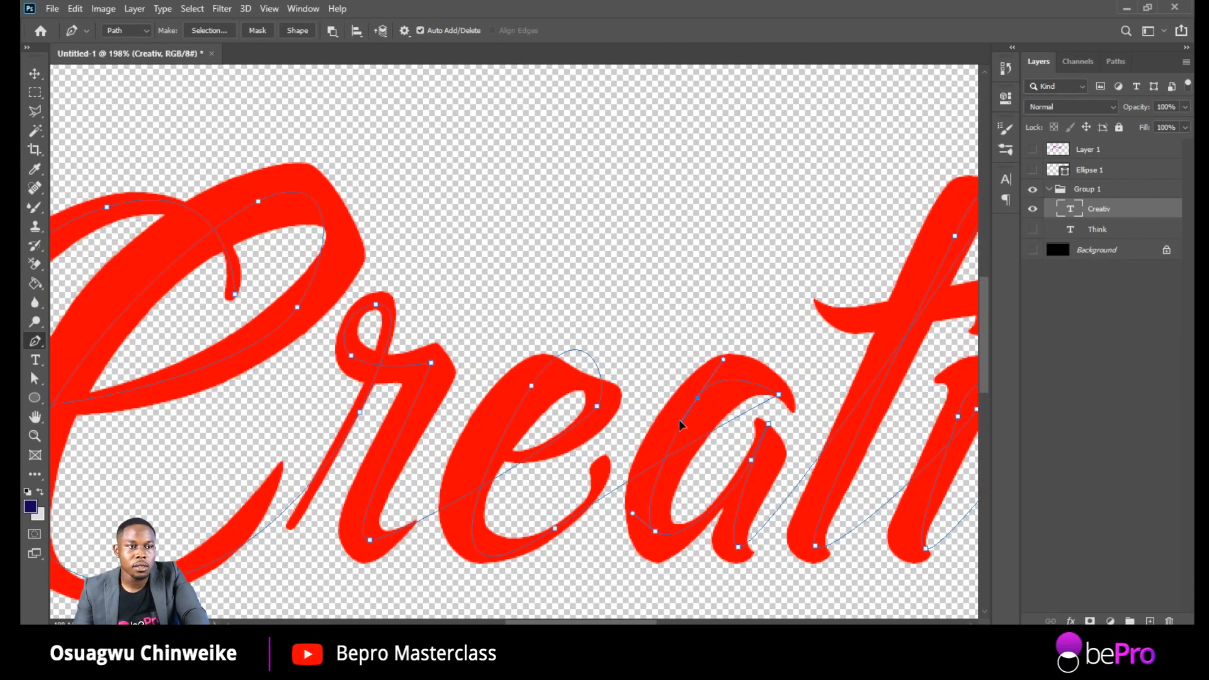
click(727, 422)
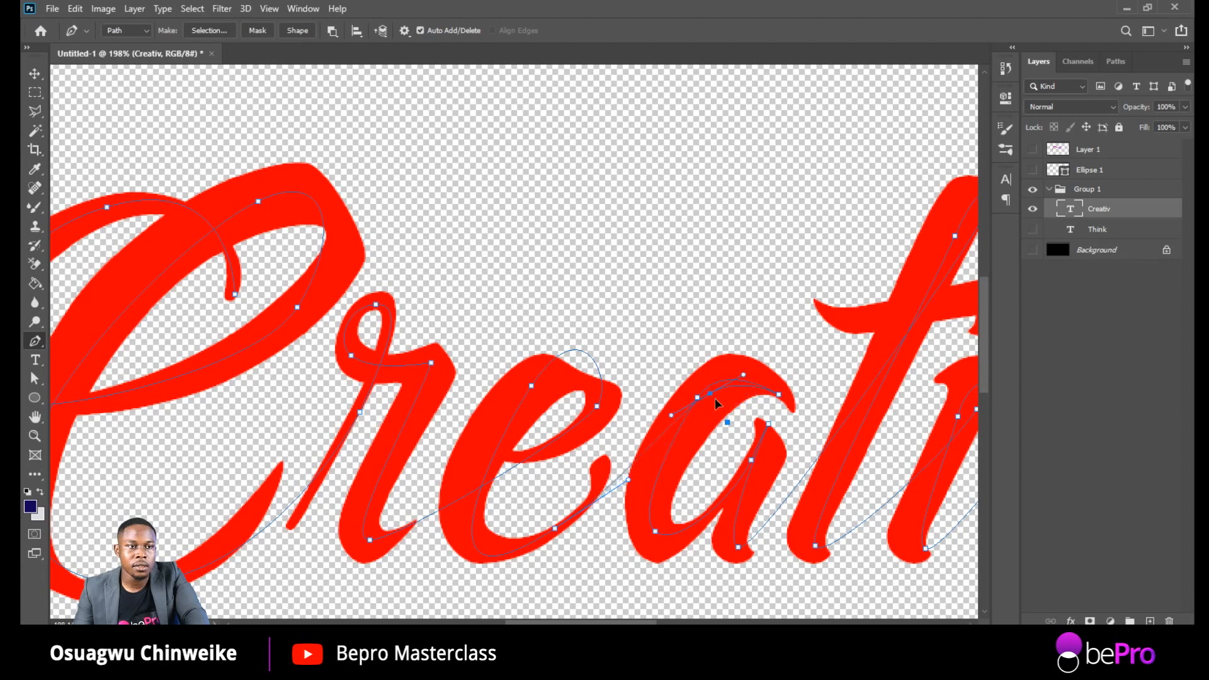
scroll(553, 408, down, 4)
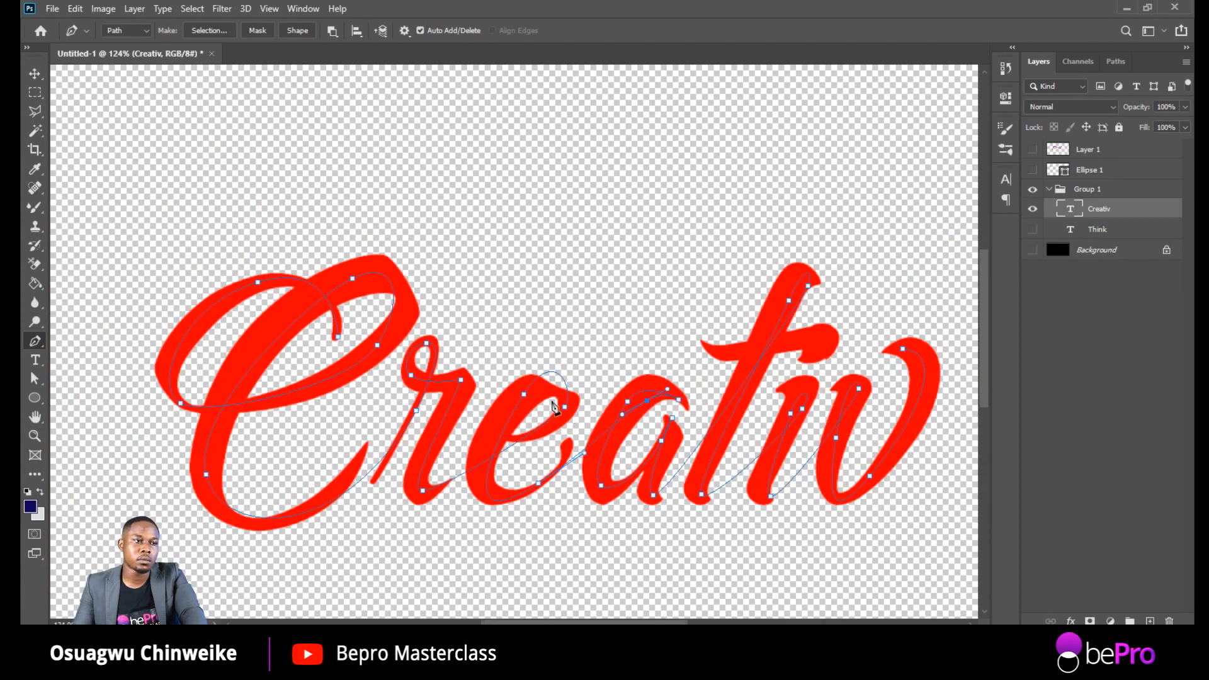
Step: Trace the t's crossbar as a separate curved Pen path from its pointed end to its rounded end
scroll(766, 334, up, 3)
drag(674, 347, 647, 348)
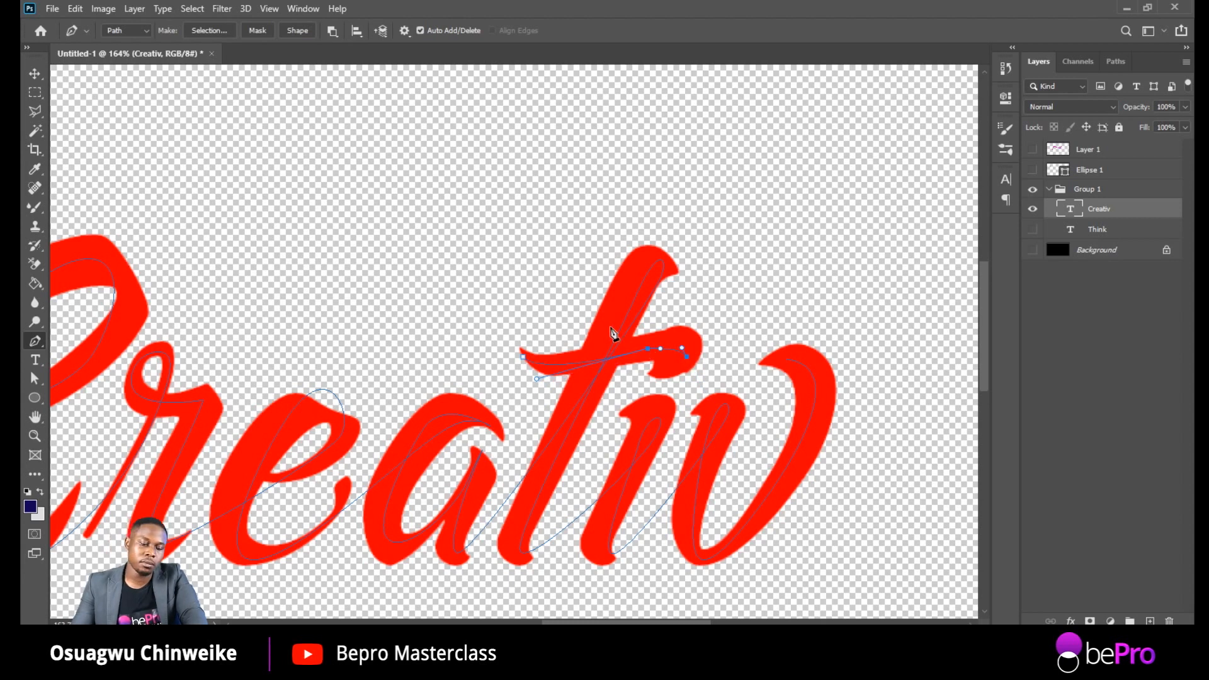
key(ctrl+0)
scroll(663, 354, up, 2)
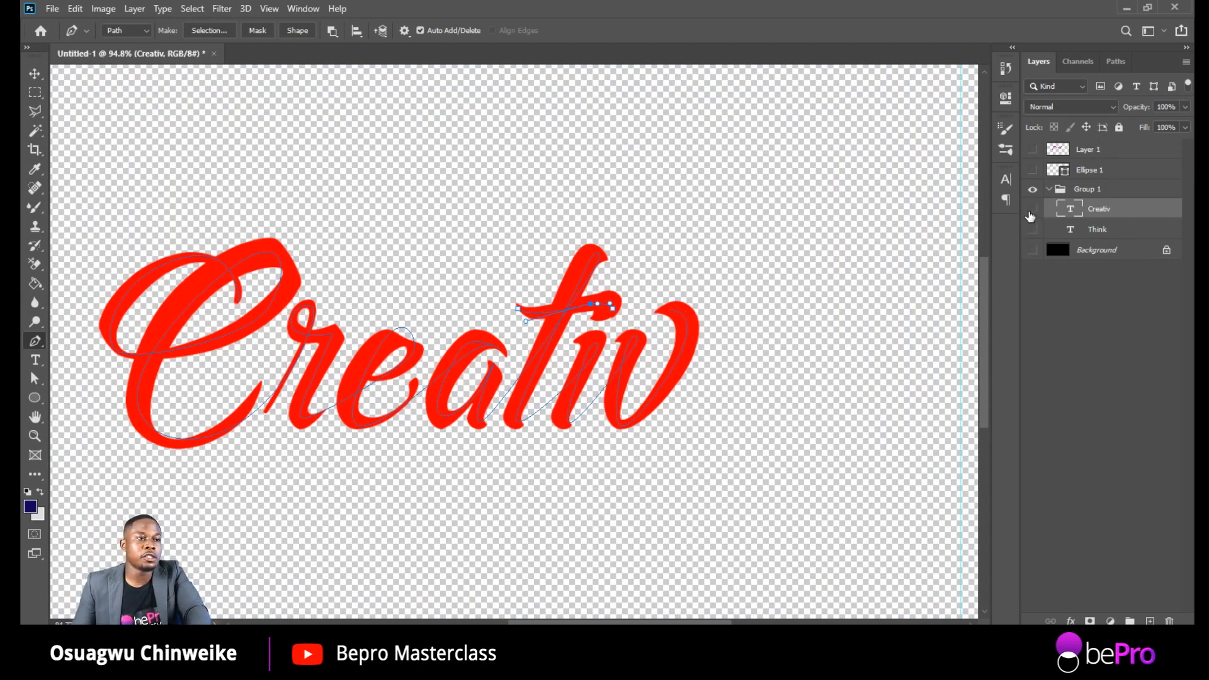
Step: Hide the Creativ text layer and save the work path as "Creativ"
click(1030, 214)
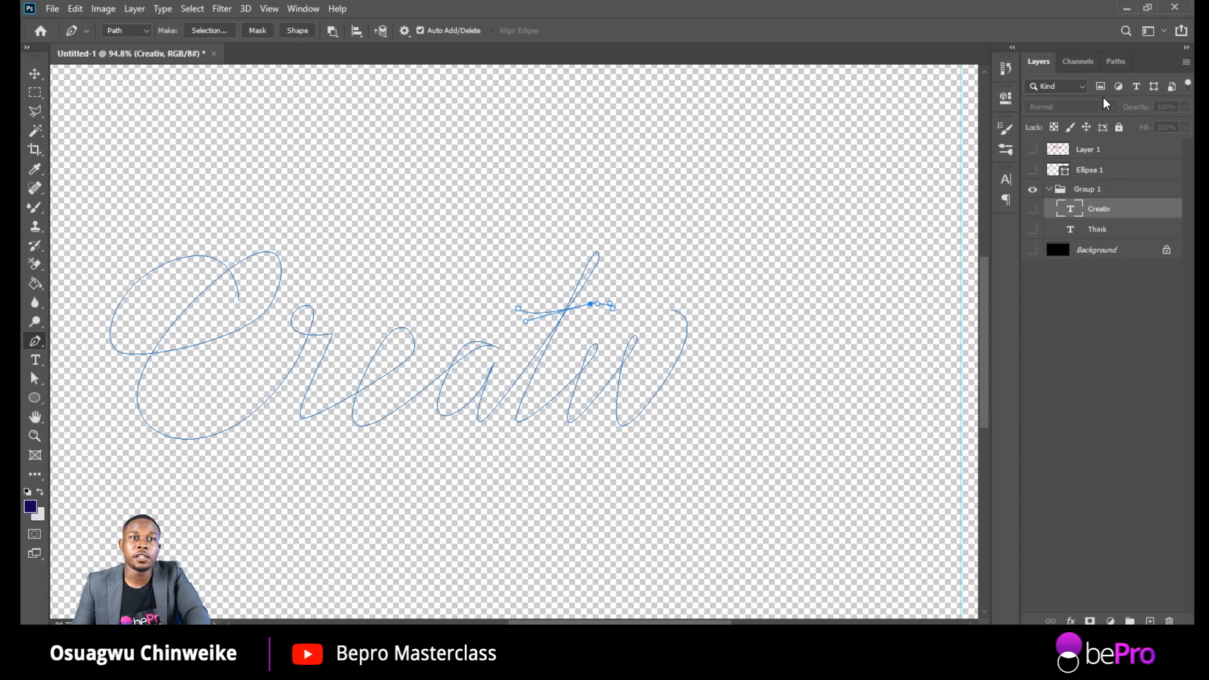
click(1120, 61)
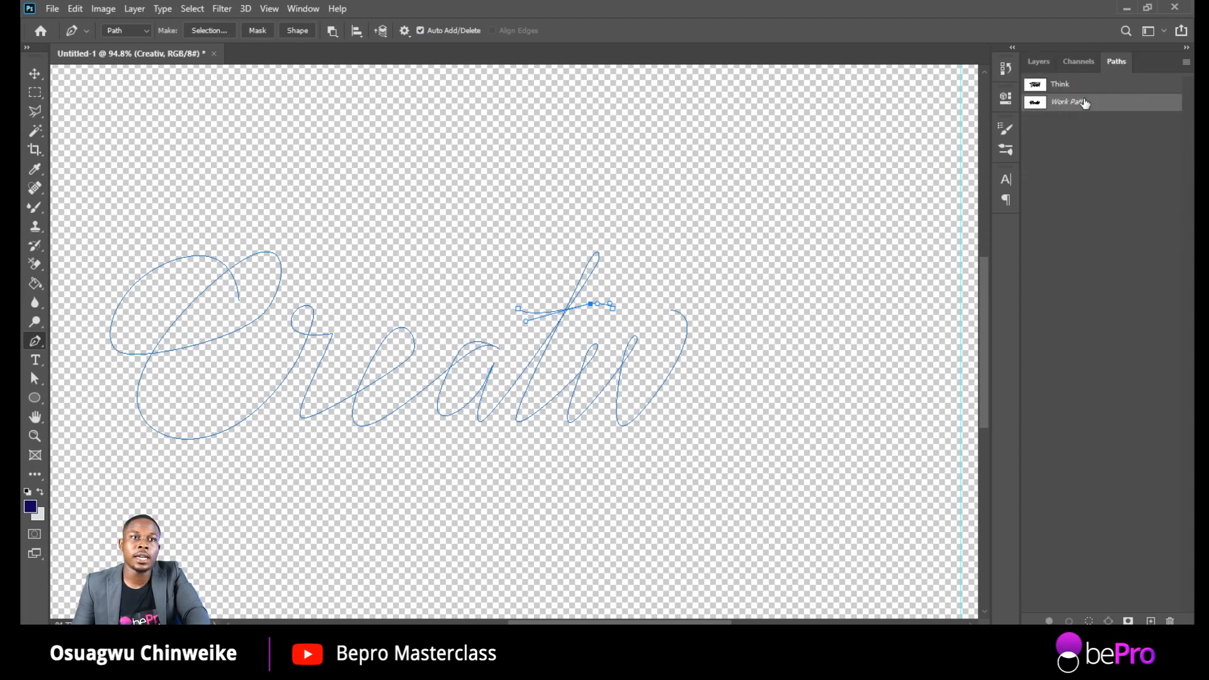
double_click(1075, 103)
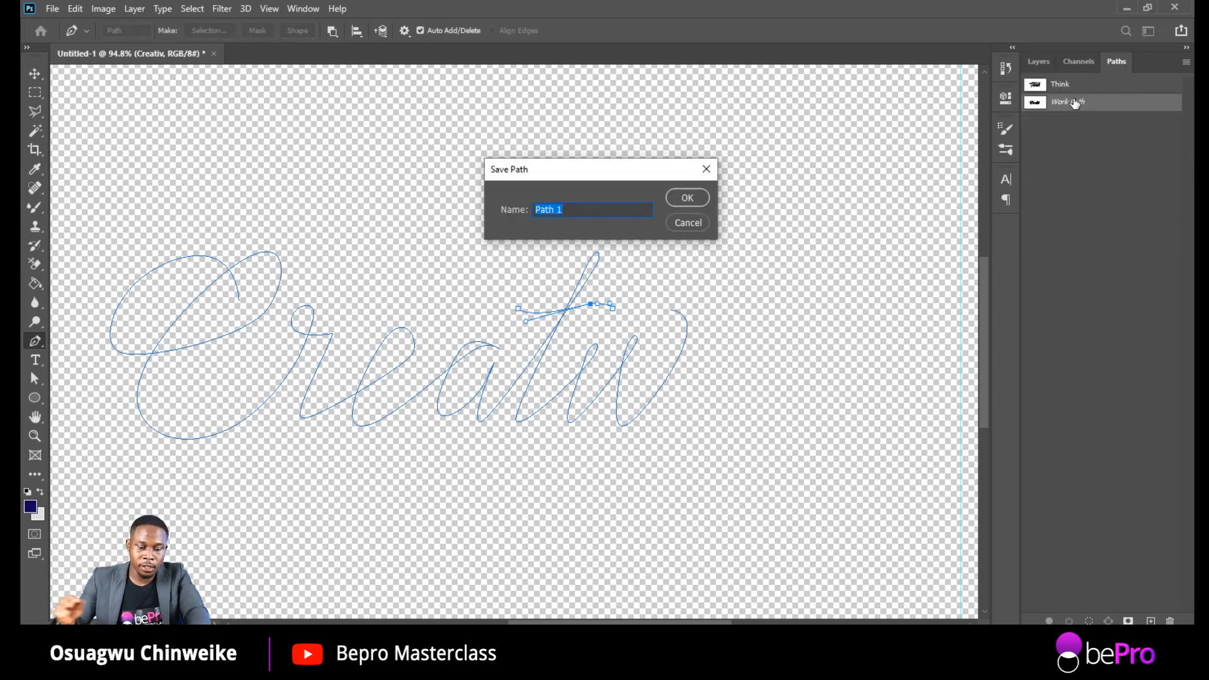
text(Cr)
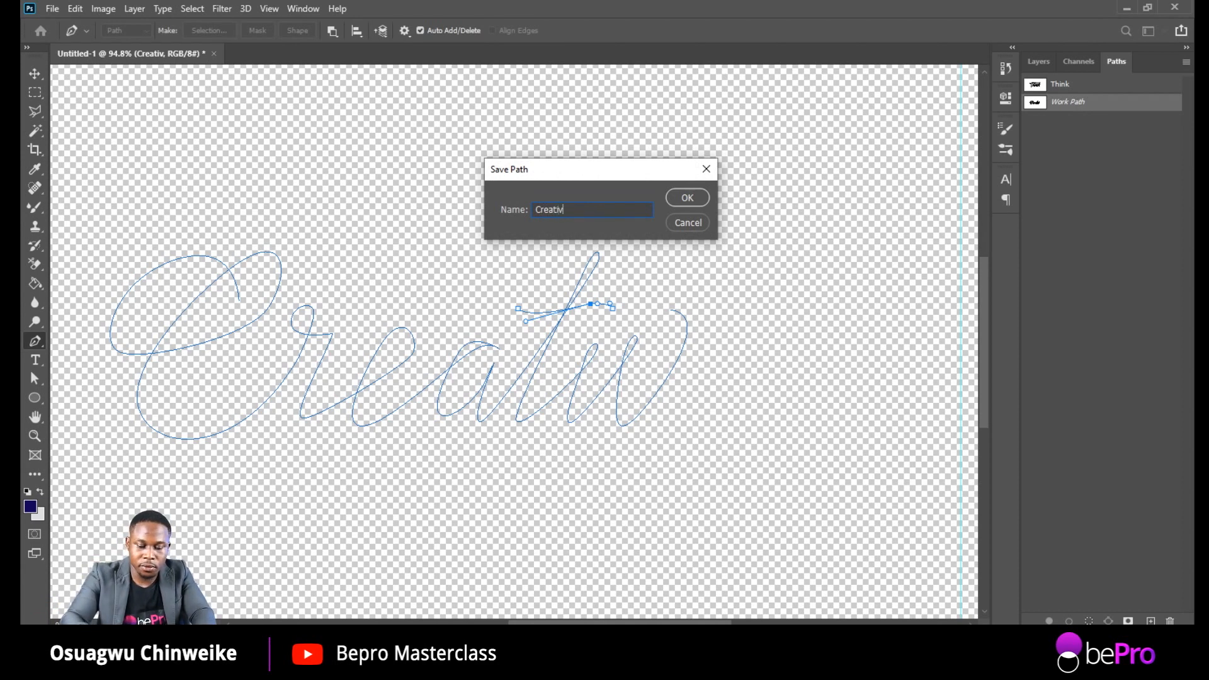
text(eativ)
key(Return)
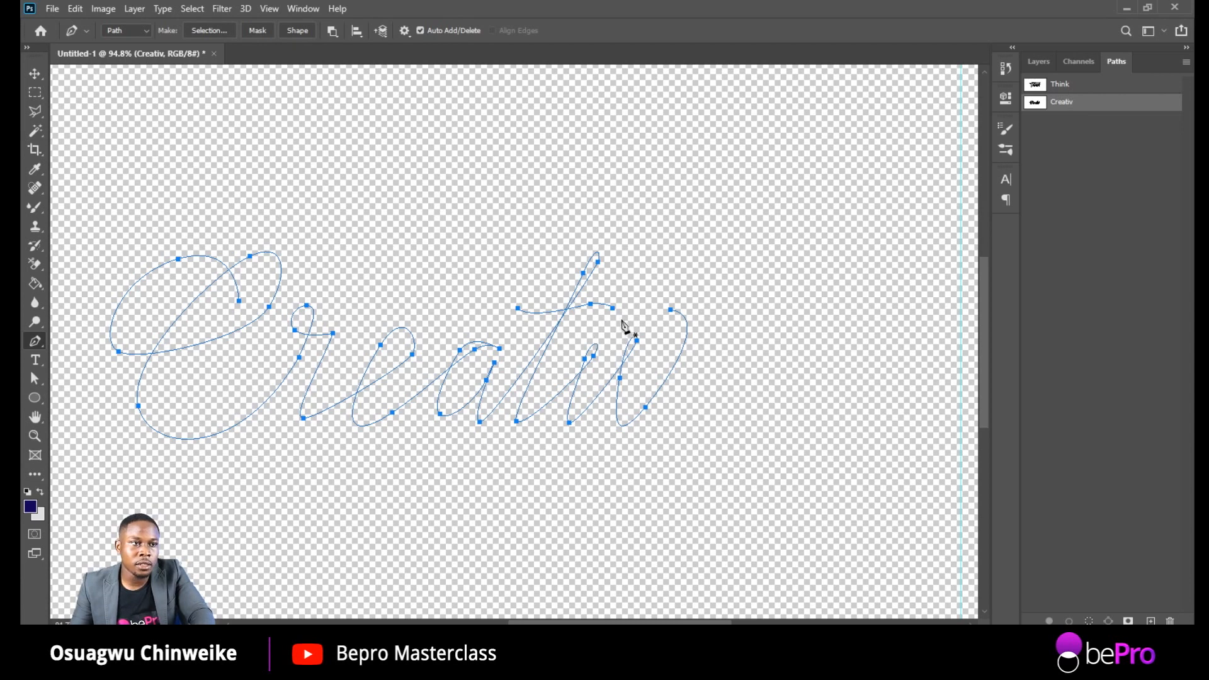
Step: Shift the t's crossbar end and middle anchors inward, and draw a short curved path above the i for its dot
scroll(605, 303, up, 5)
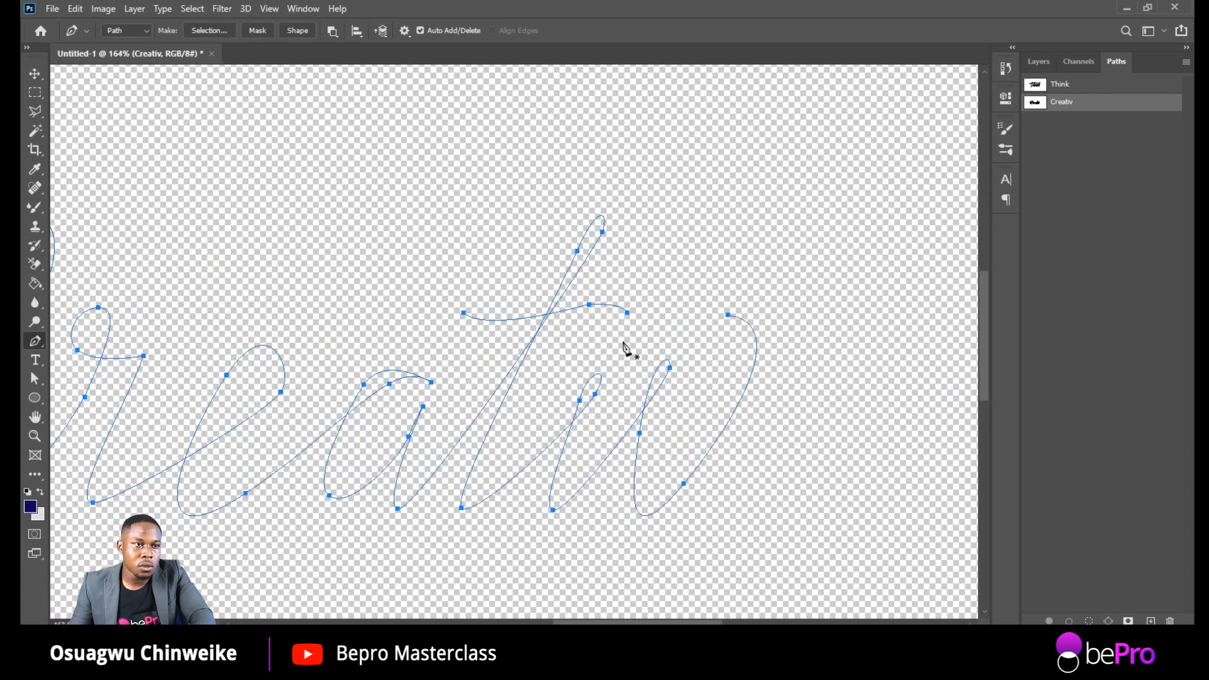
scroll(623, 348, up, 1)
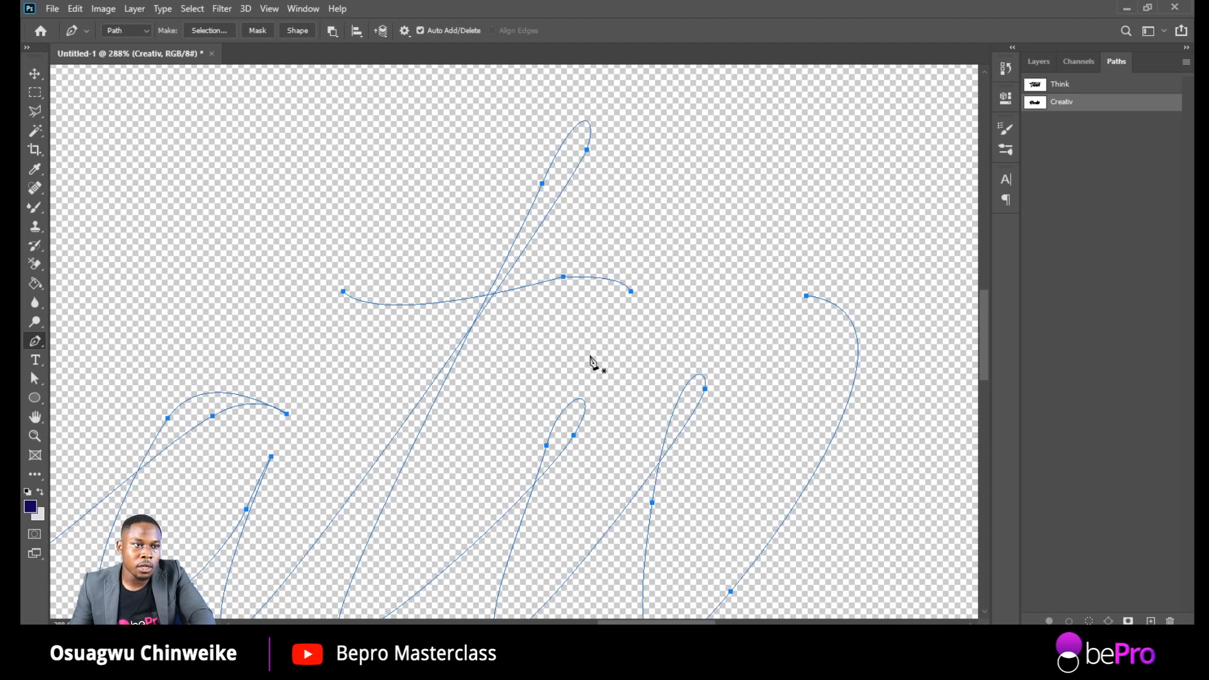
click(630, 291)
drag(614, 296, 519, 290)
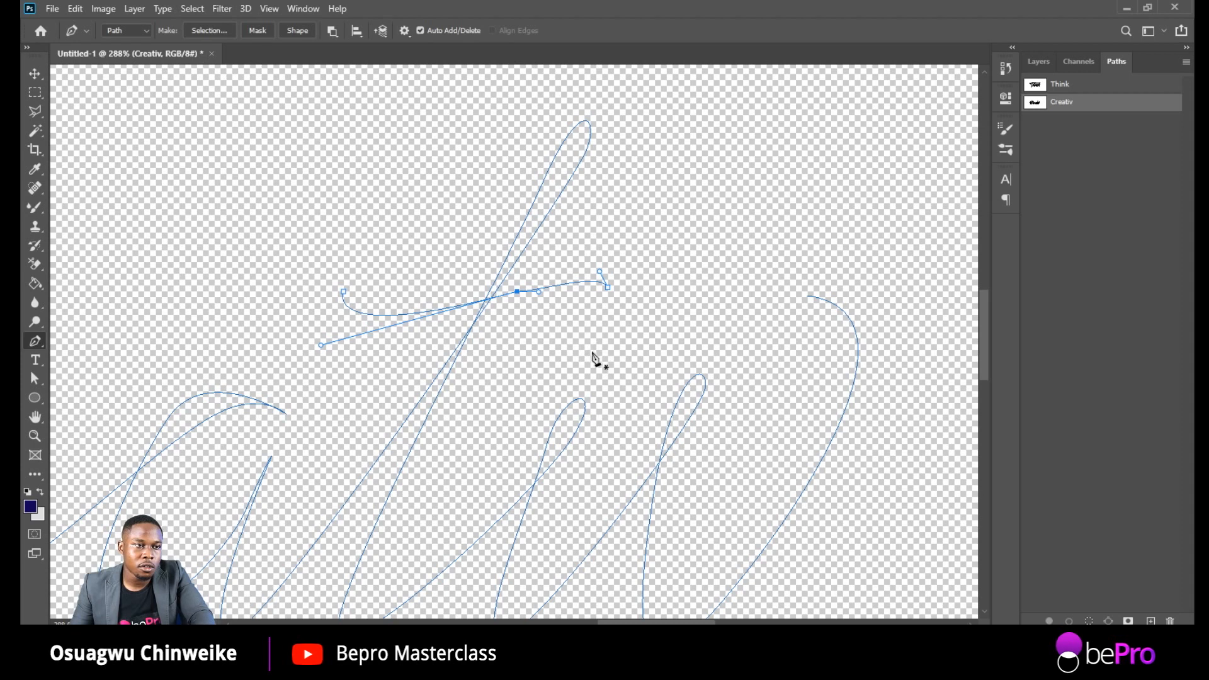
click(595, 329)
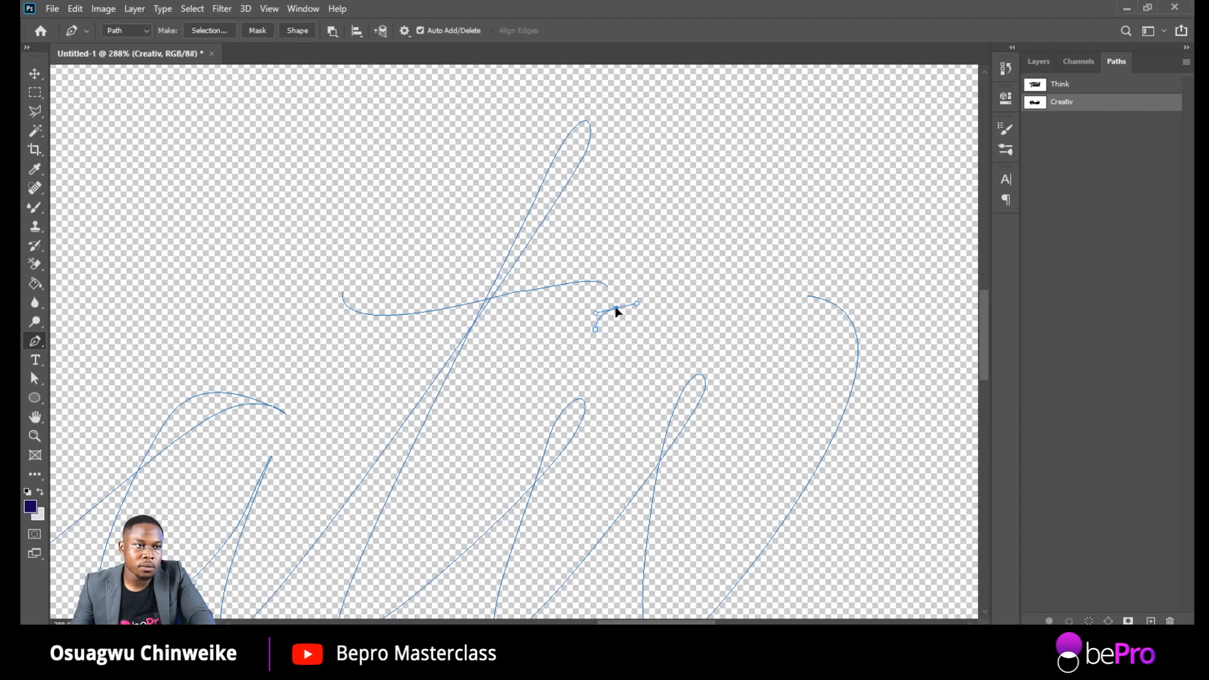
drag(616, 308, 609, 310)
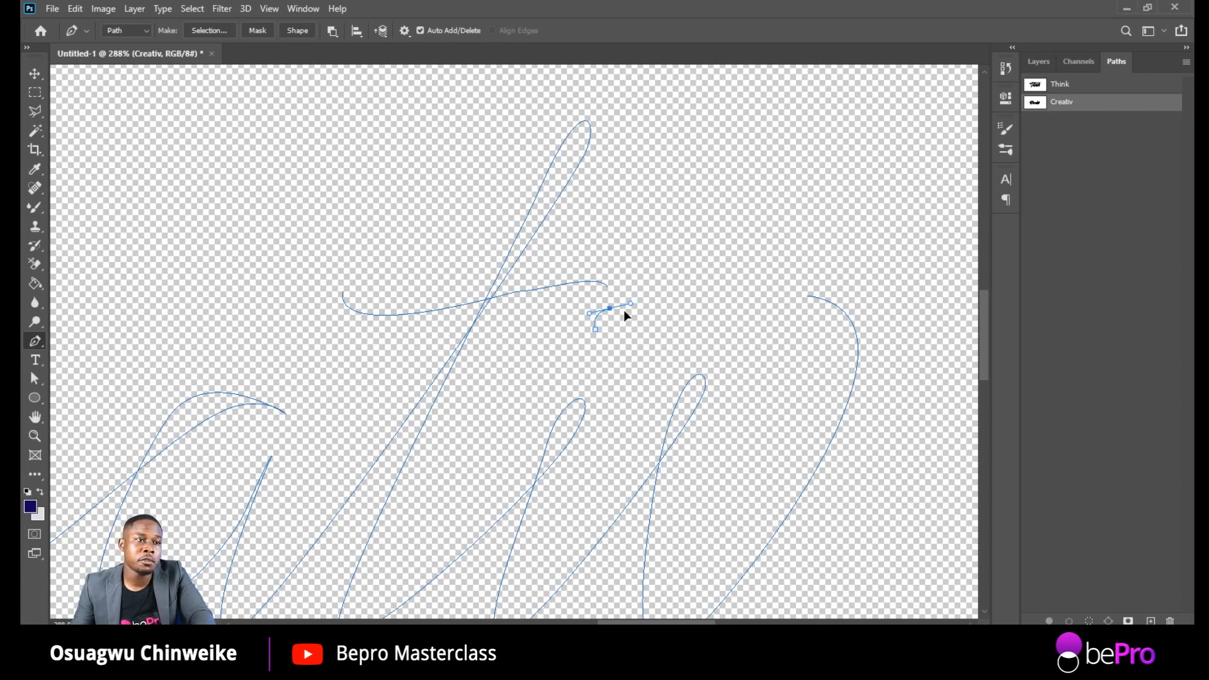
Step: Move the crossbar's middle anchor onto the t's stem and pull its end anchor inward, away from the i's dot
click(604, 290)
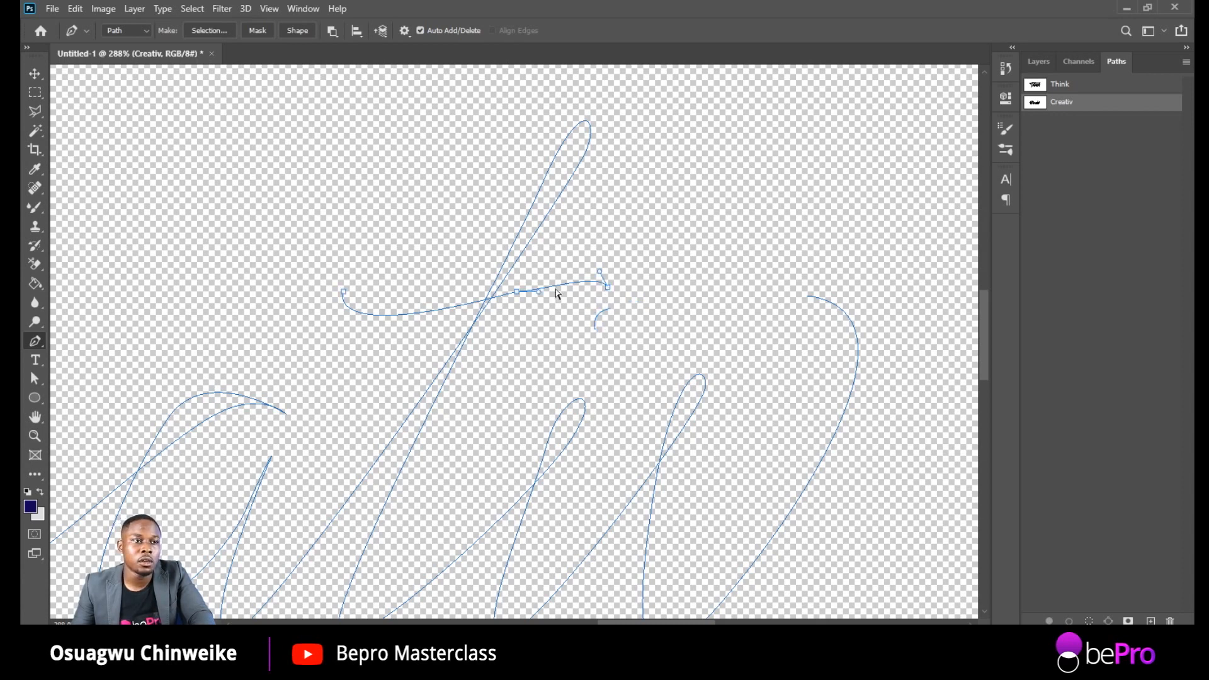
drag(518, 298, 494, 304)
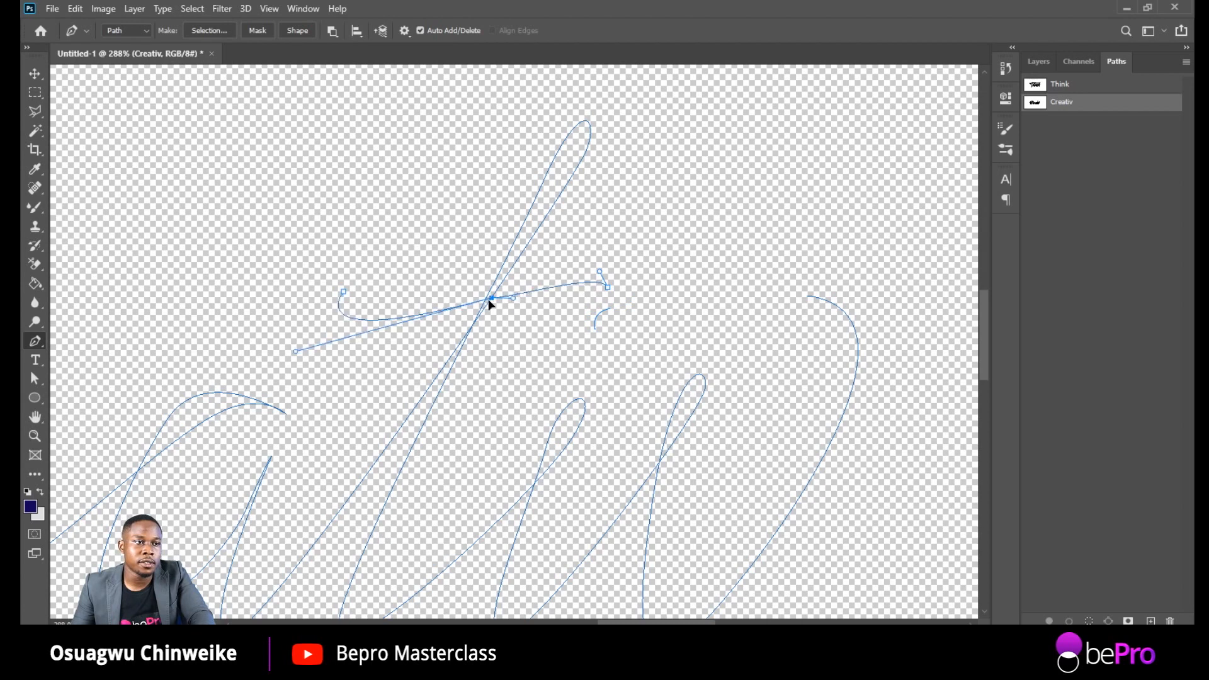
drag(607, 288, 565, 272)
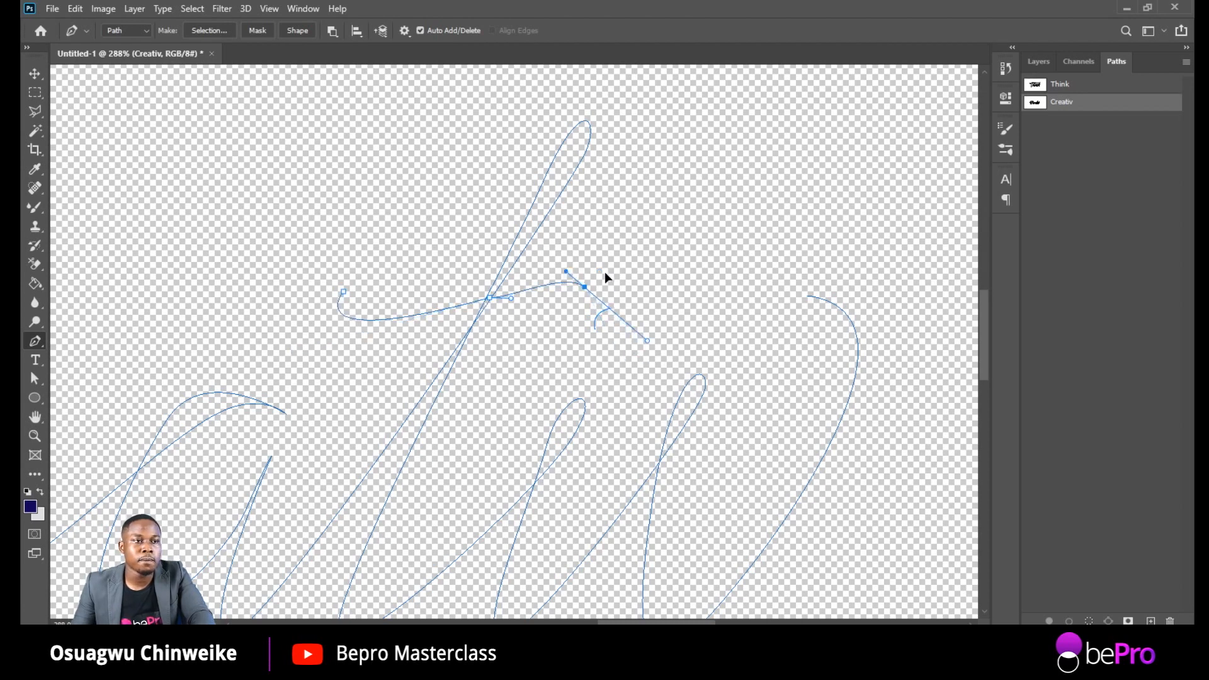
scroll(545, 302, down, 4)
scroll(563, 317, down, 3)
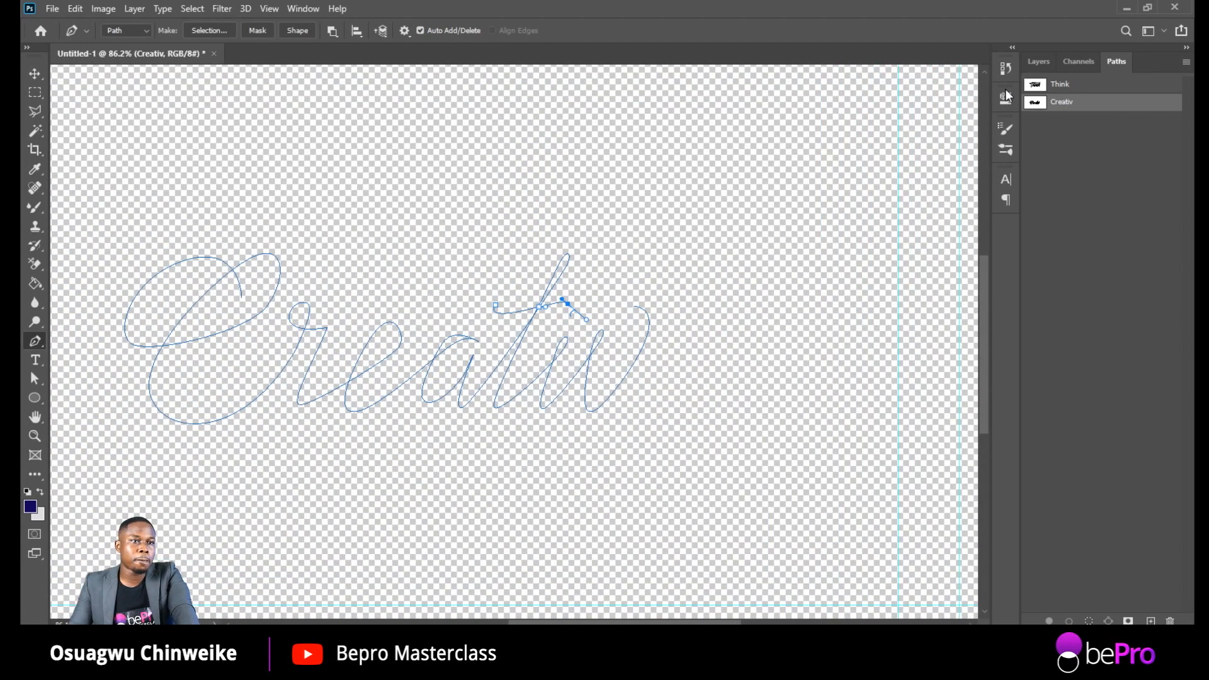
Step: Deselect the current path and display the saved Think and Creativ paths in turn to check them
click(1043, 59)
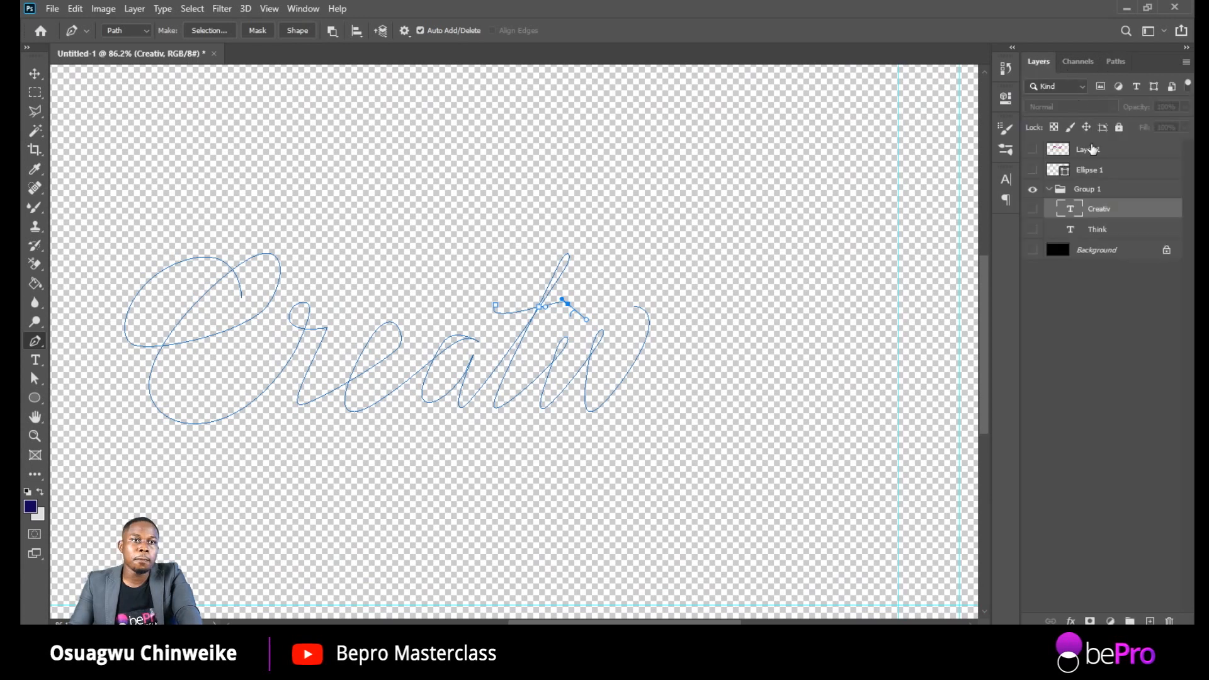
click(1116, 62)
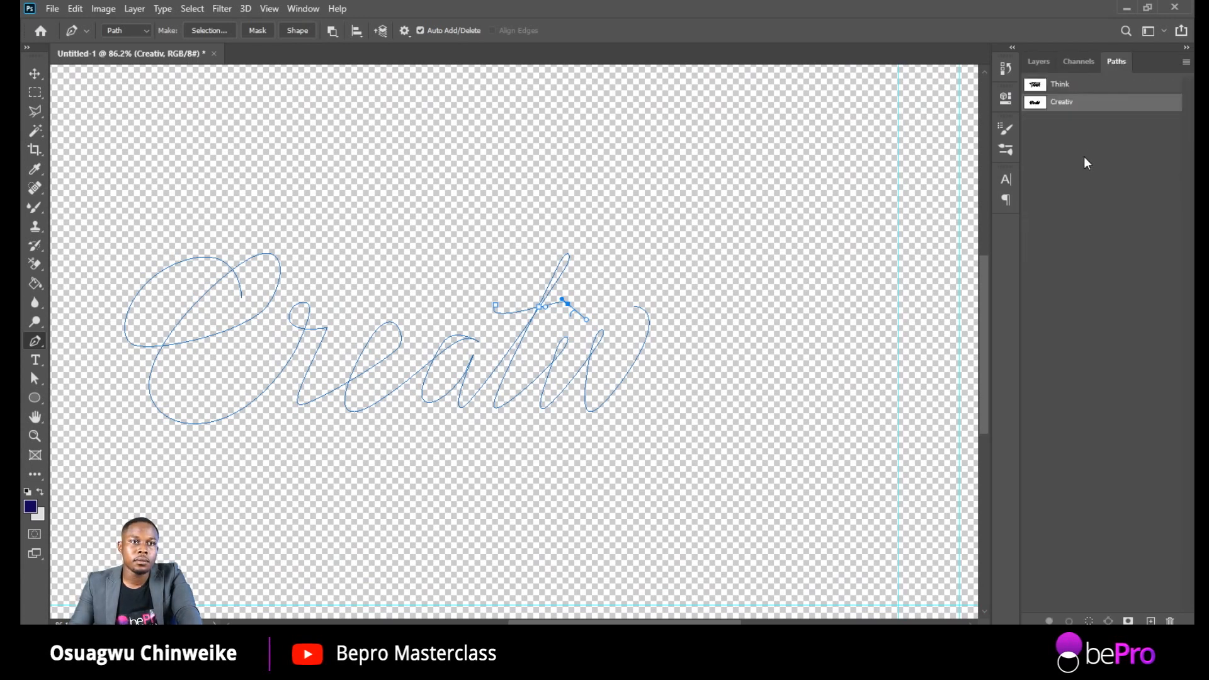
key(Escape)
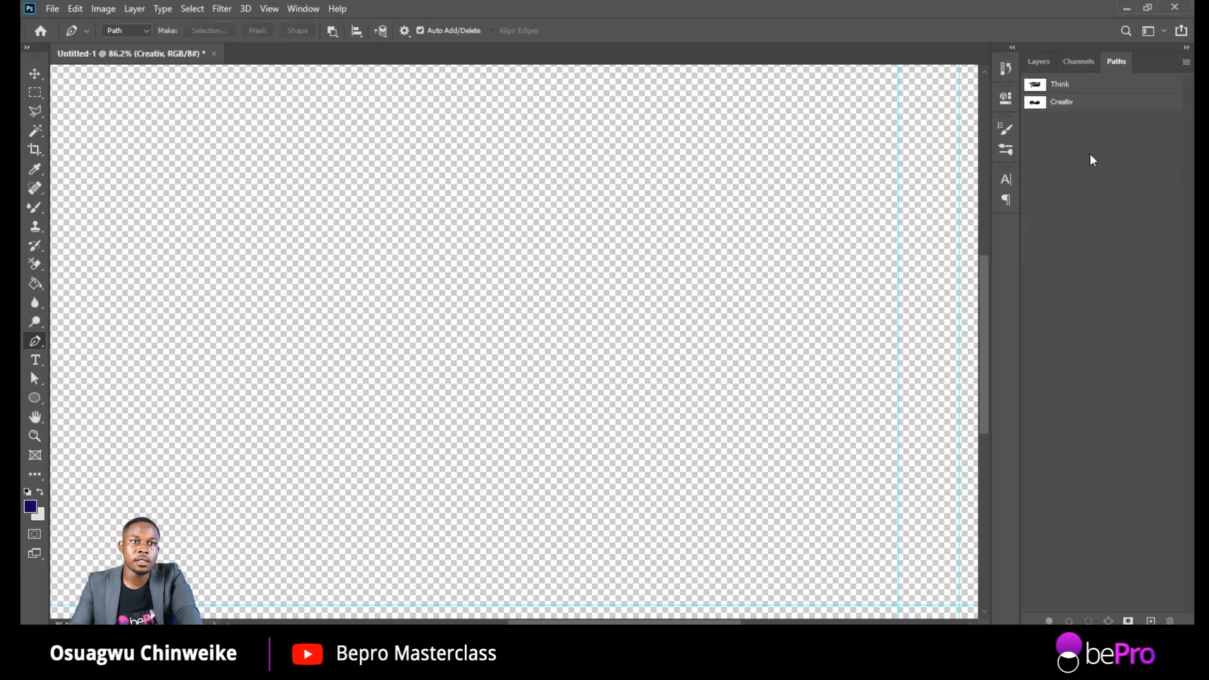
click(1082, 89)
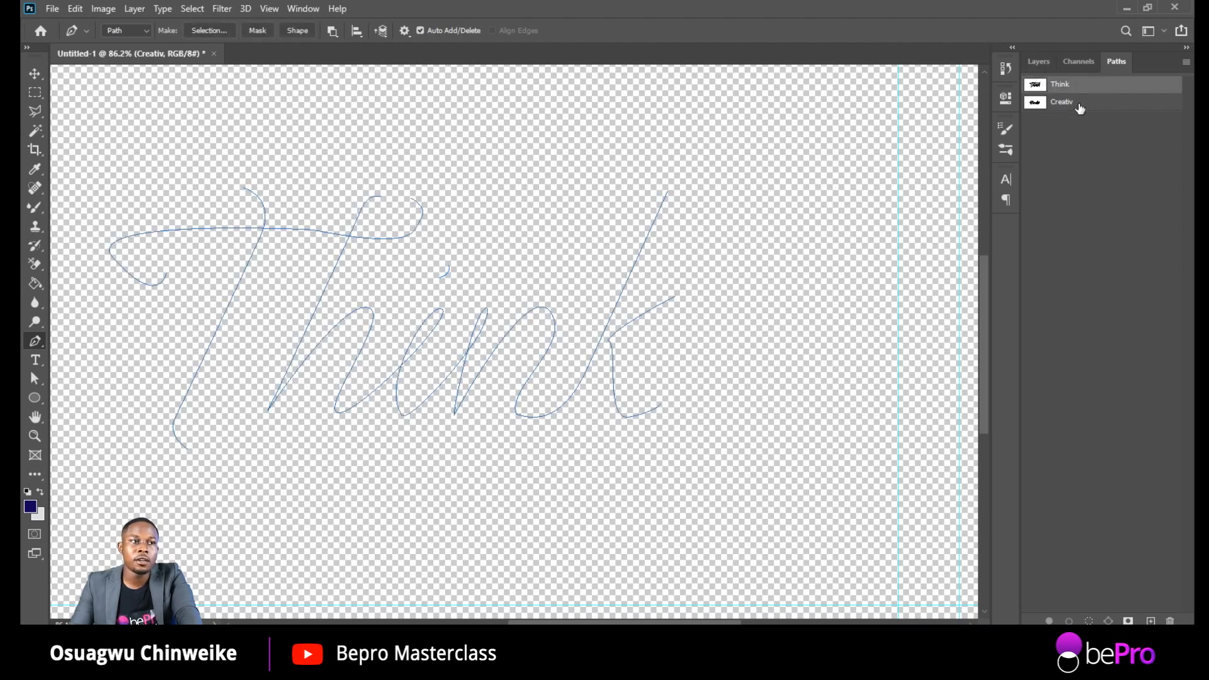
click(1079, 103)
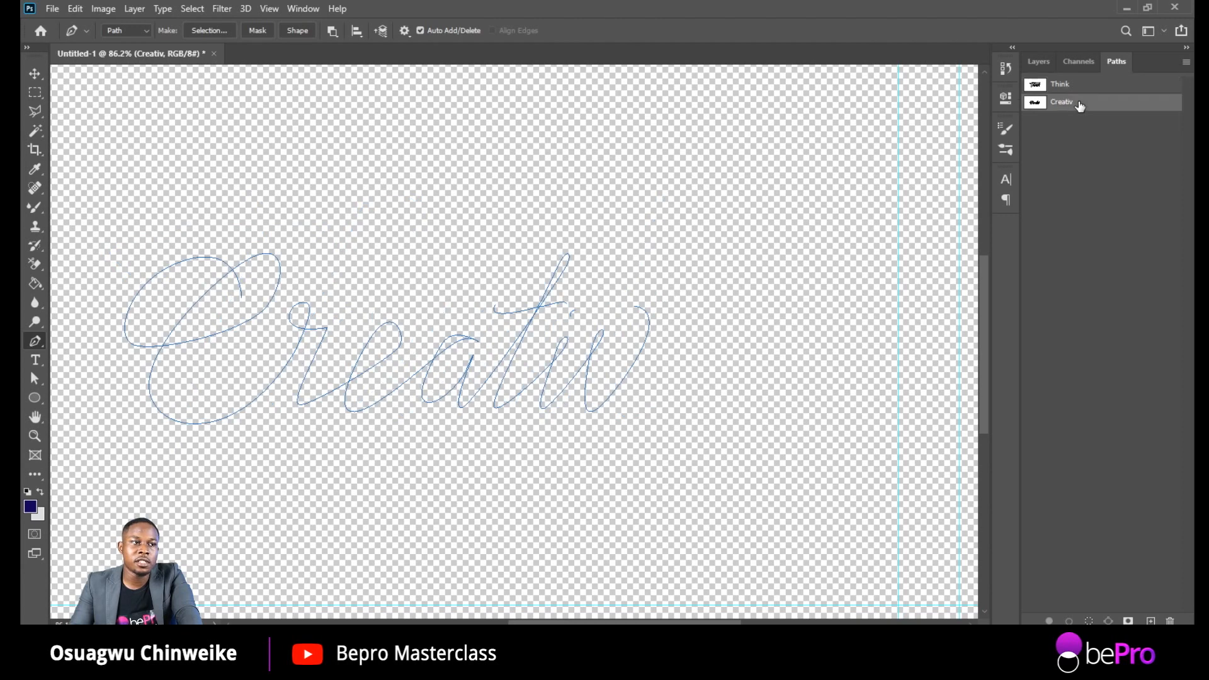
click(1083, 91)
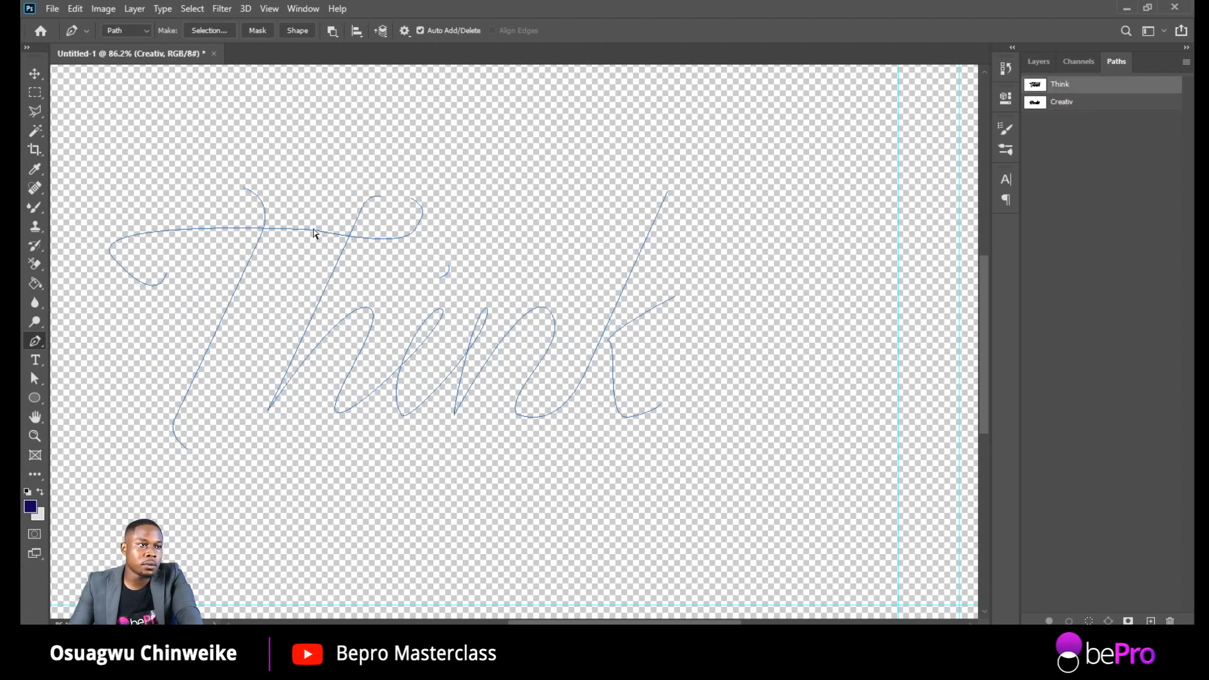
drag(987, 110, 1039, 96)
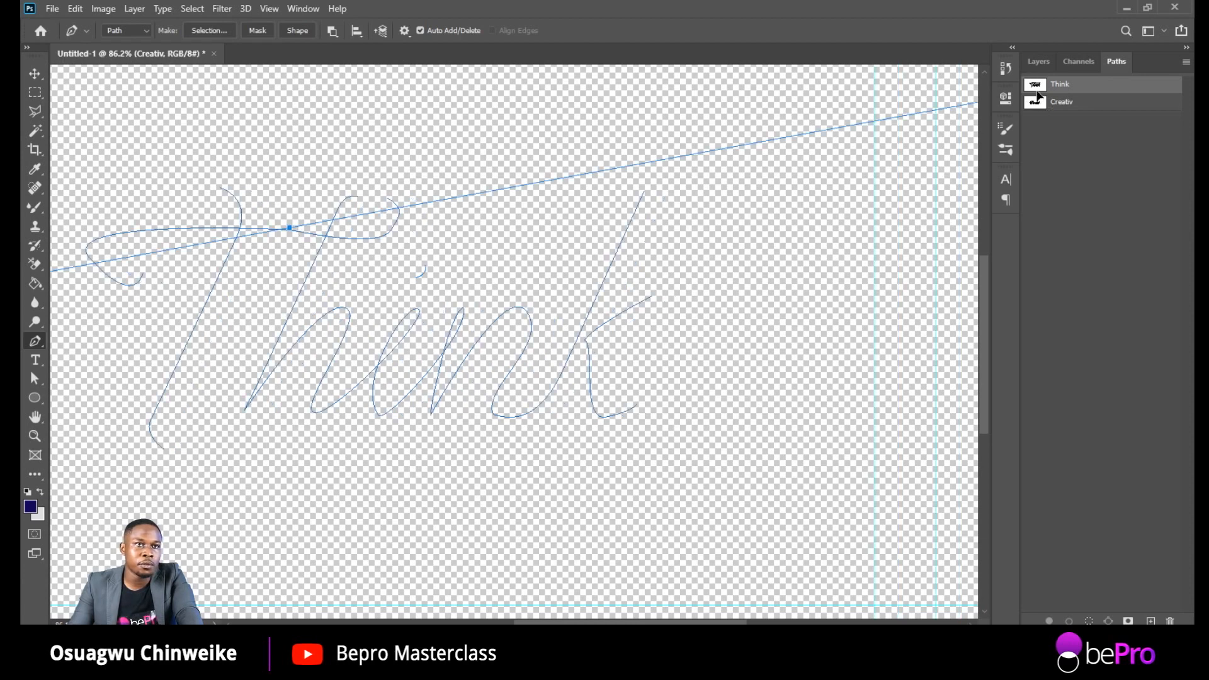
click(311, 228)
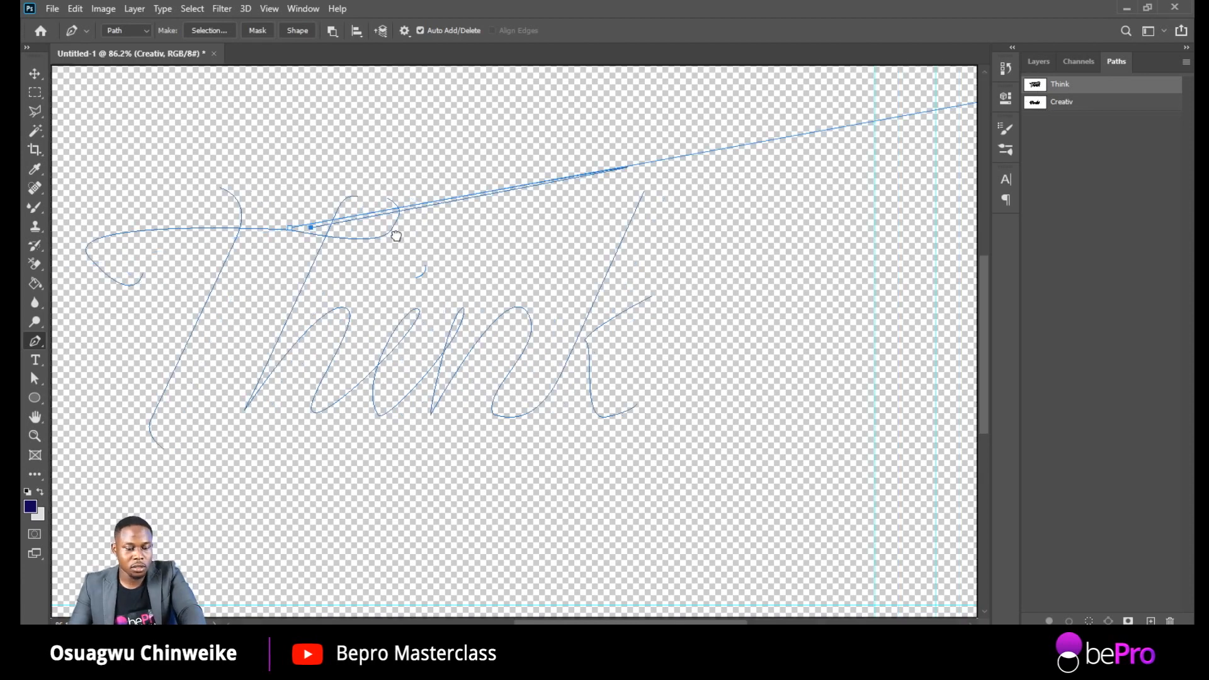
key(ctrl+z)
Step: On the Think path, adjust the T crossbar's middle anchor and its handles, and pull the crossbar's curled end anchor inward
click(1095, 92)
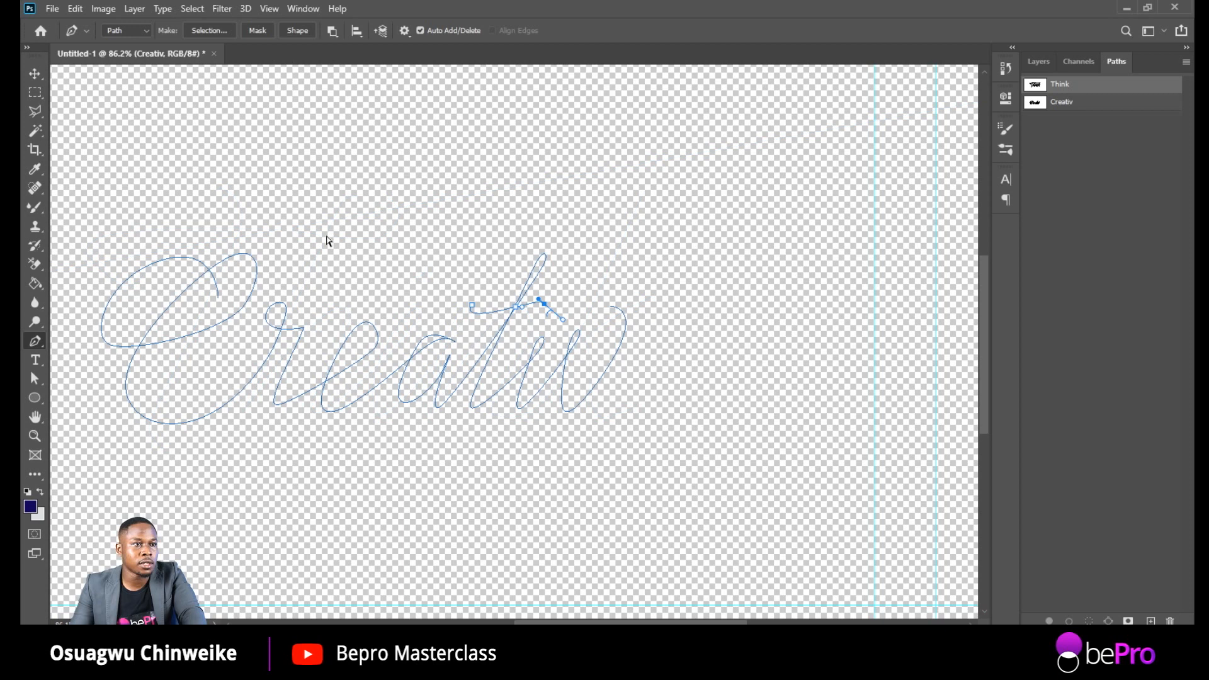
click(1069, 96)
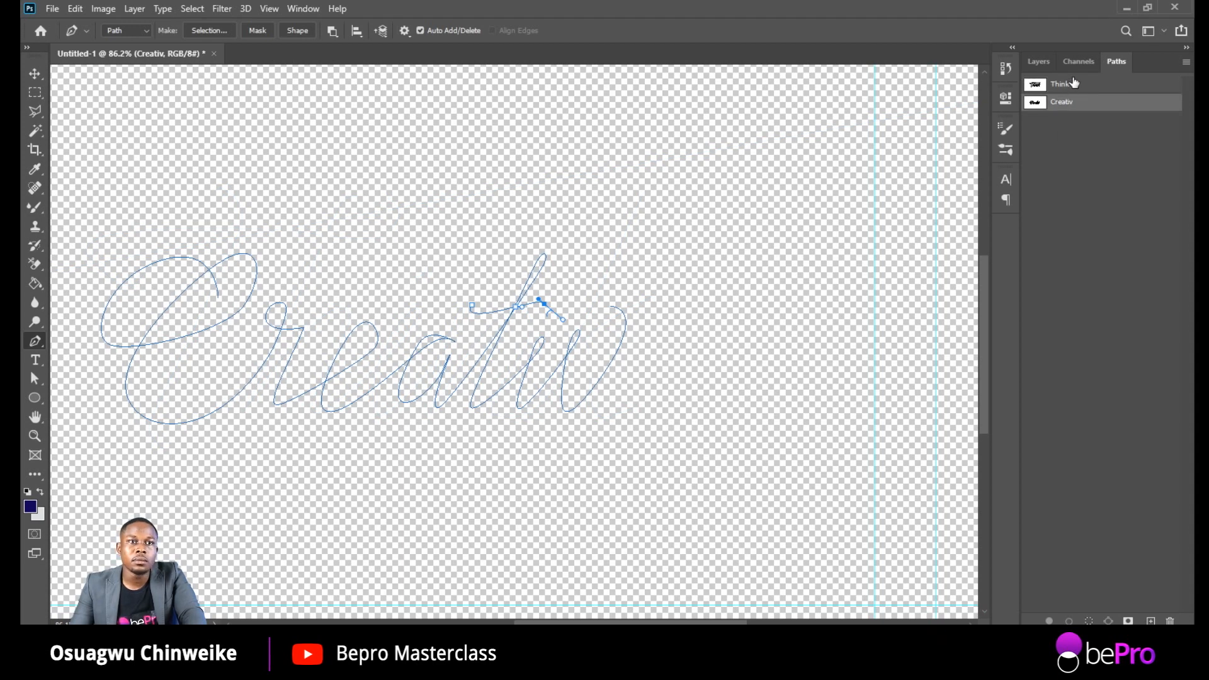
click(1073, 84)
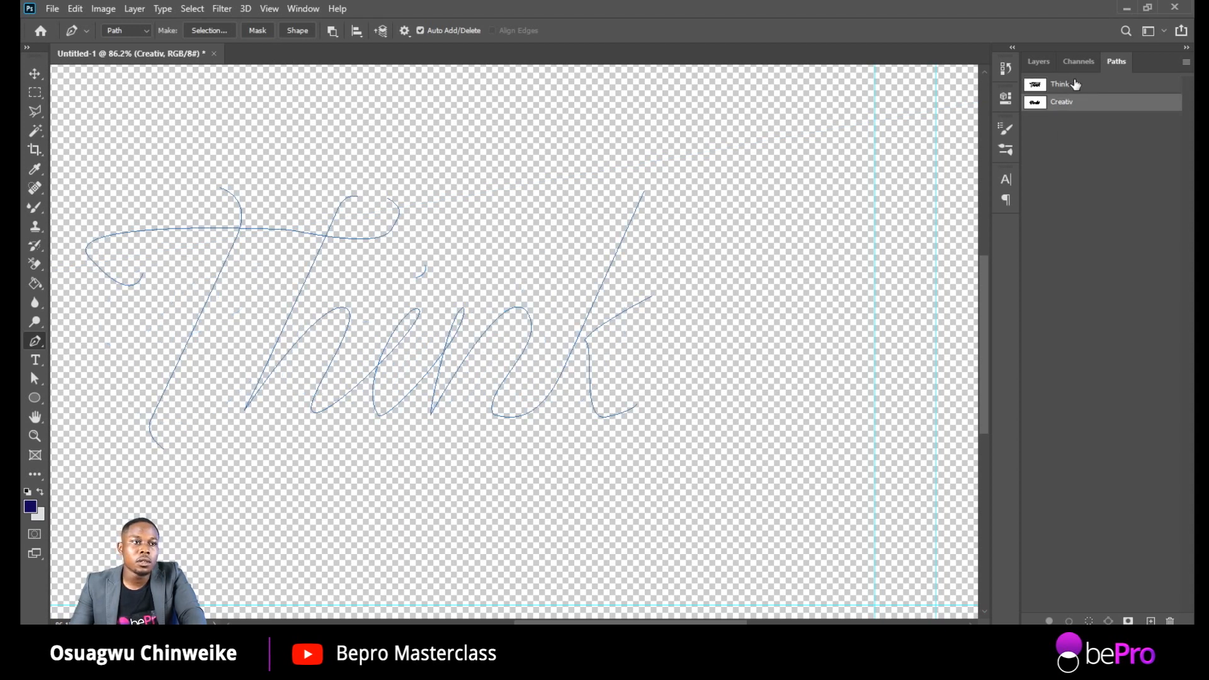
click(293, 233)
drag(287, 231, 322, 229)
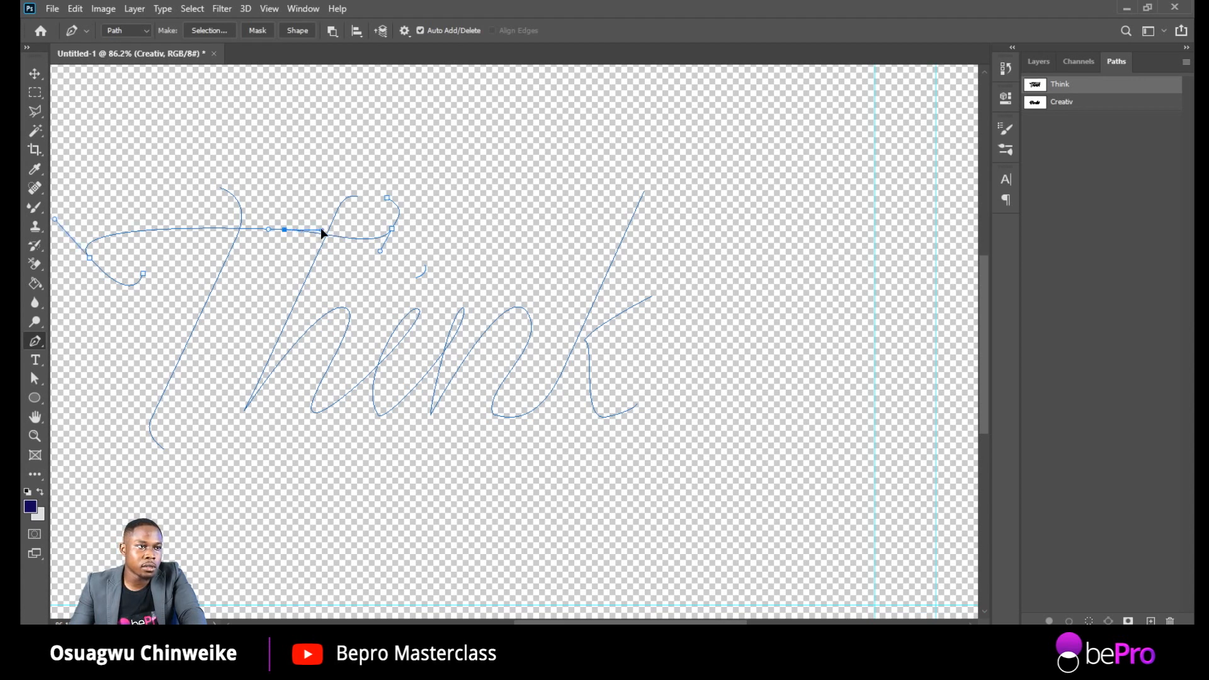
click(387, 199)
drag(398, 207, 406, 221)
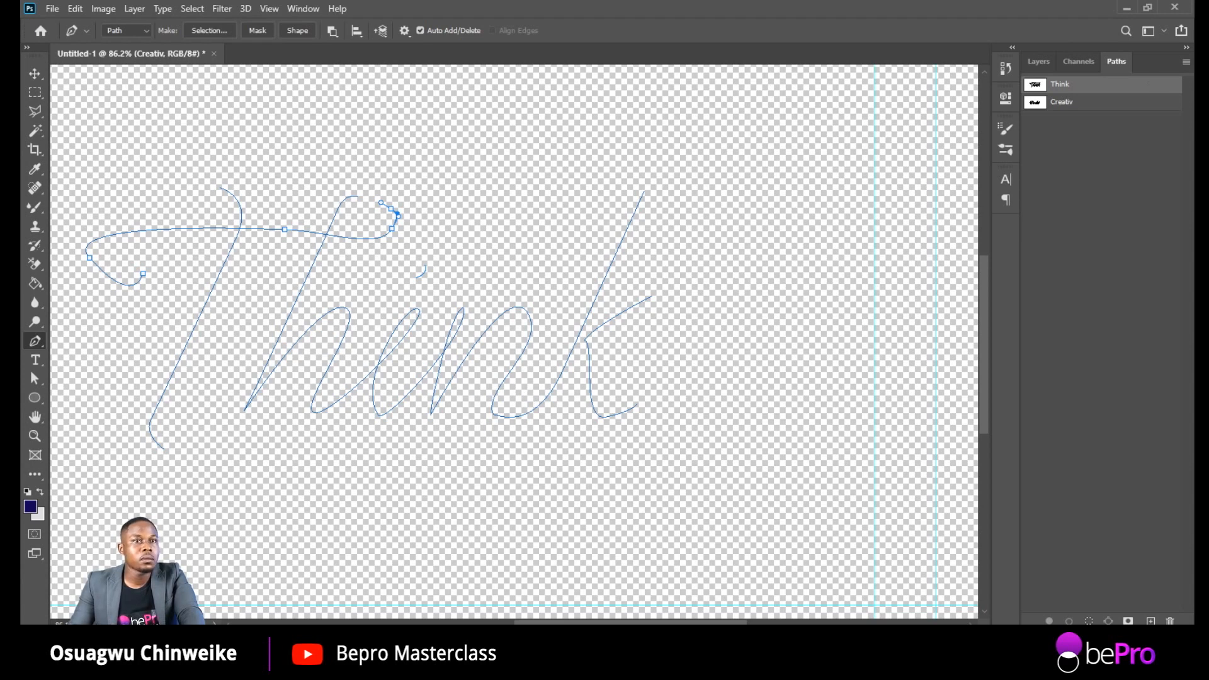
key(Return)
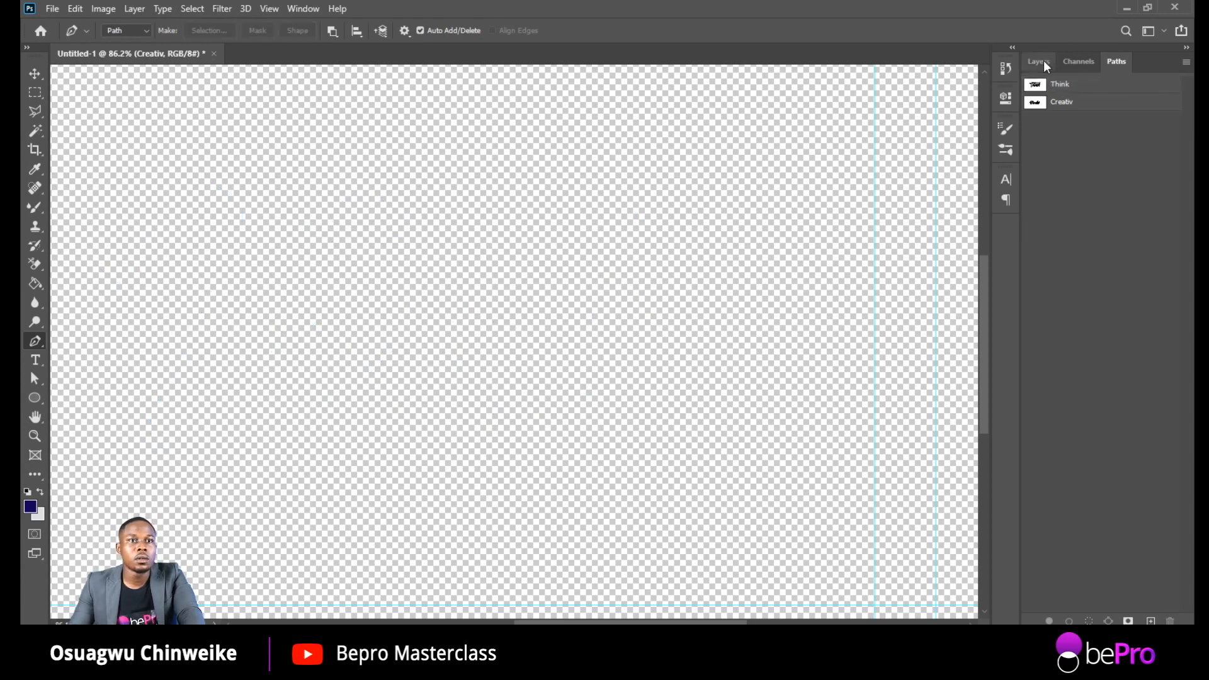
Step: Turn on the Creativ and Think text layers, hide their Group 1, and show the black Background
click(1048, 62)
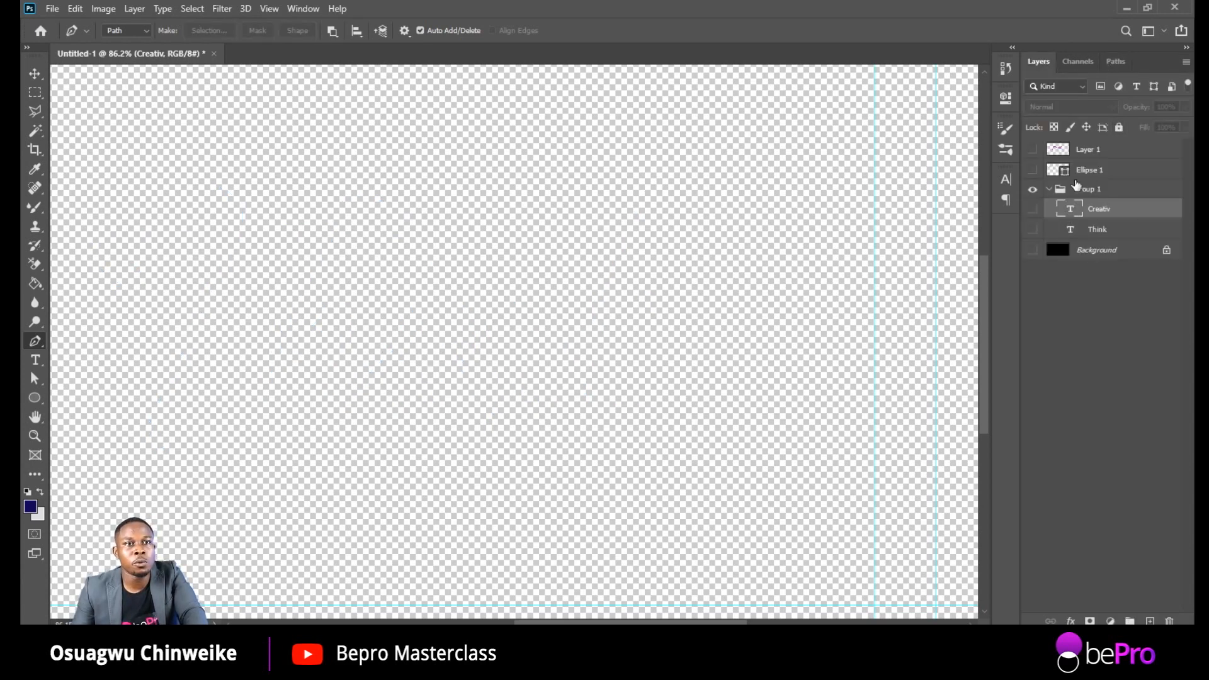
click(1115, 62)
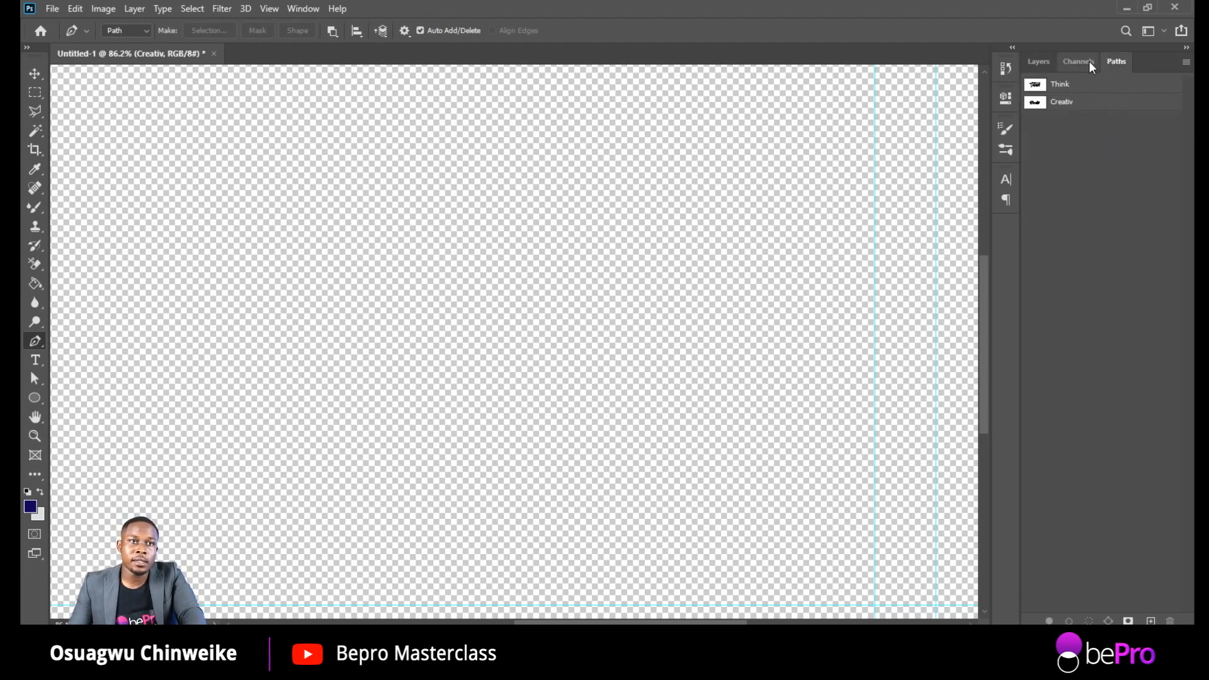
click(1050, 62)
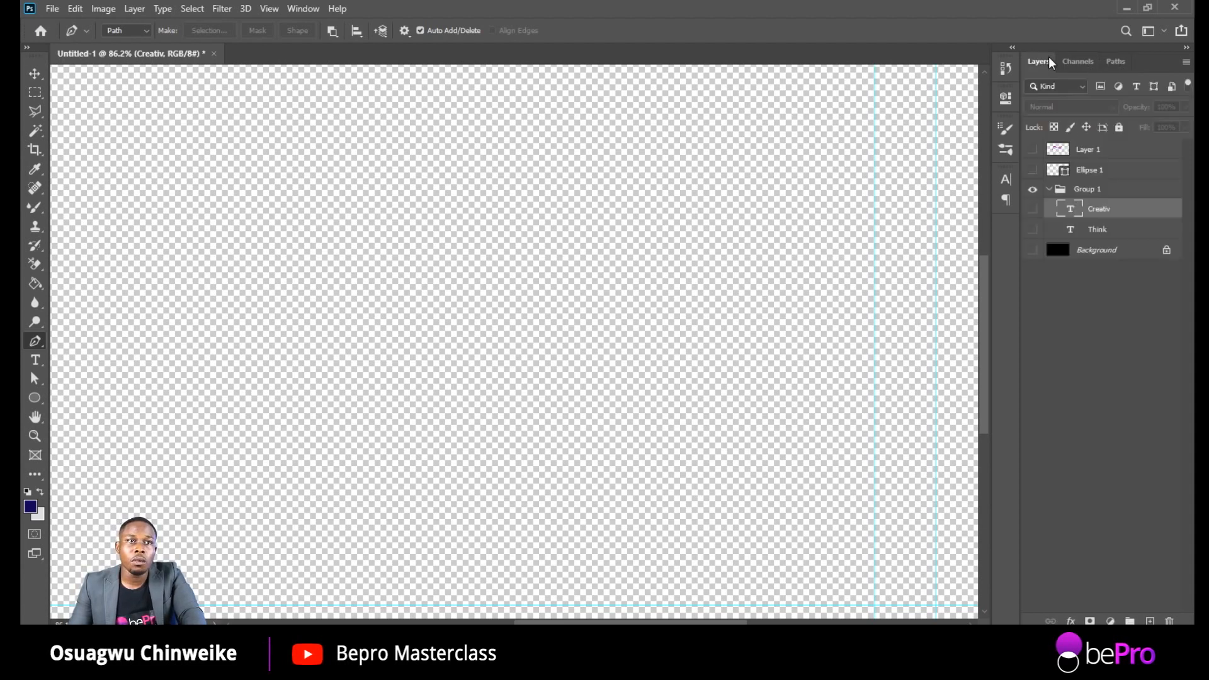
click(1033, 208)
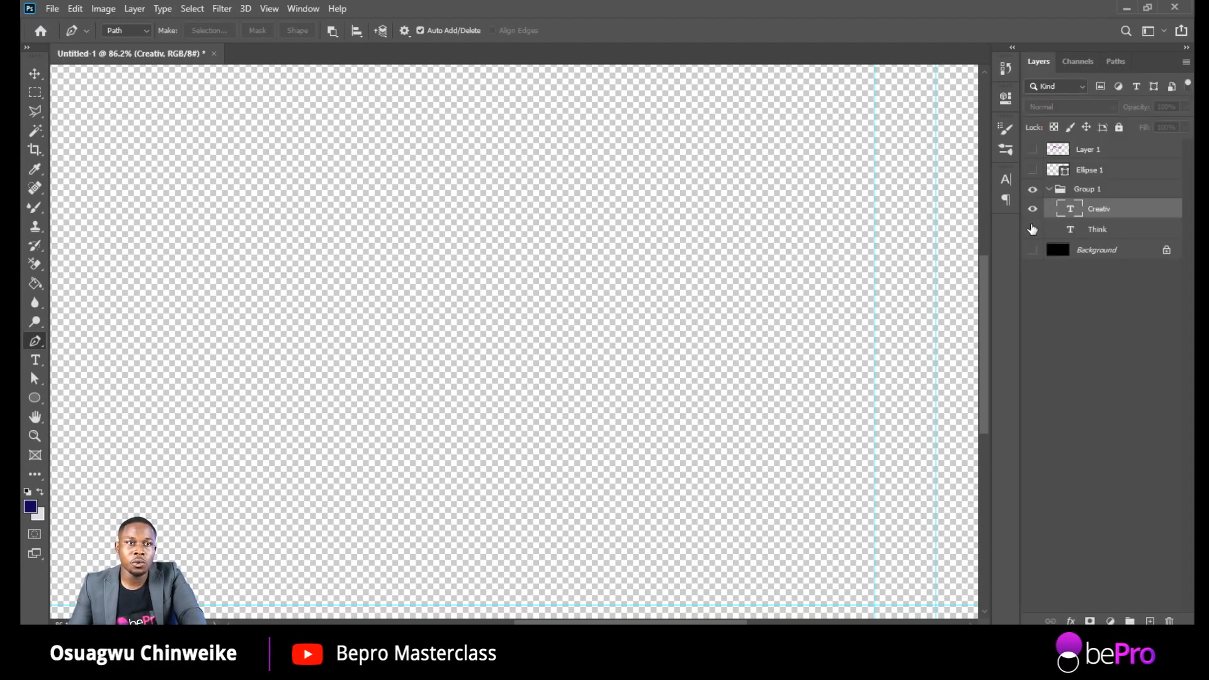
click(1033, 229)
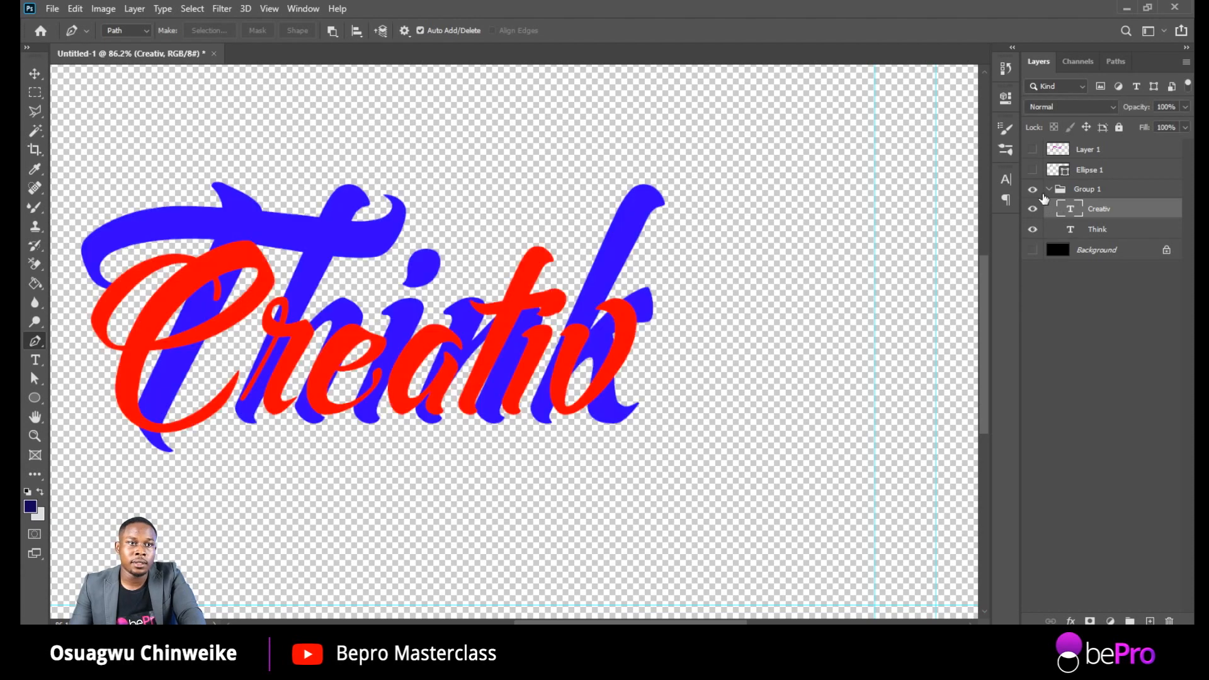
click(1032, 189)
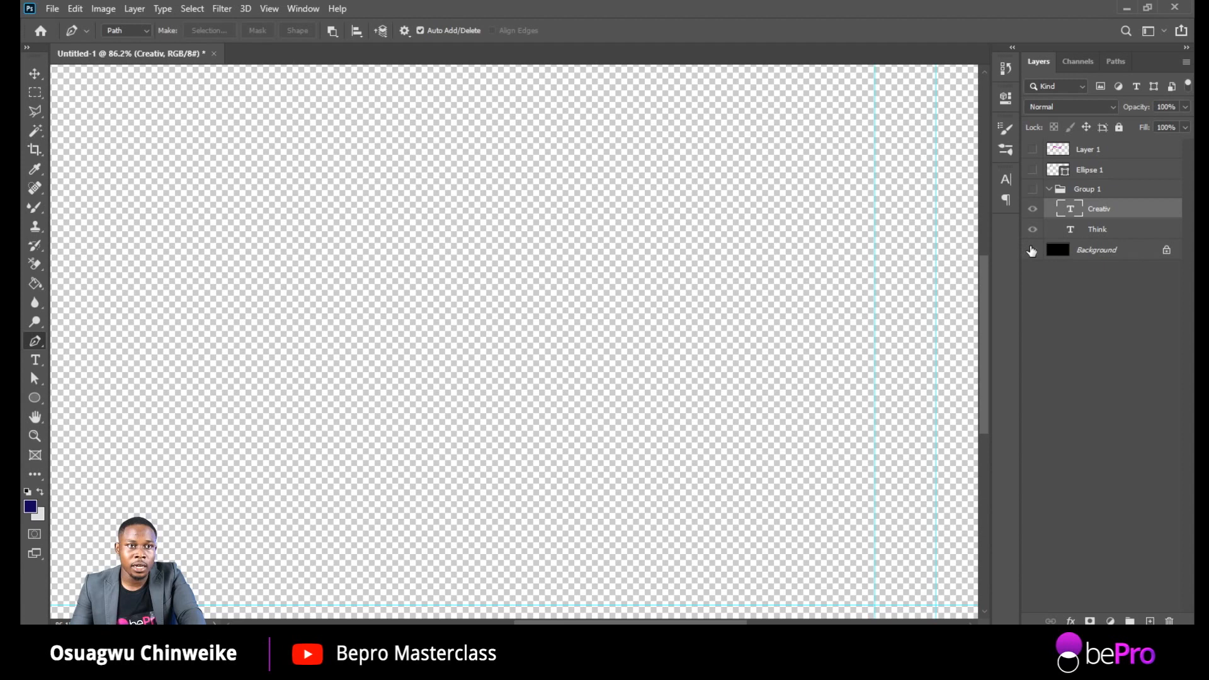
click(1033, 250)
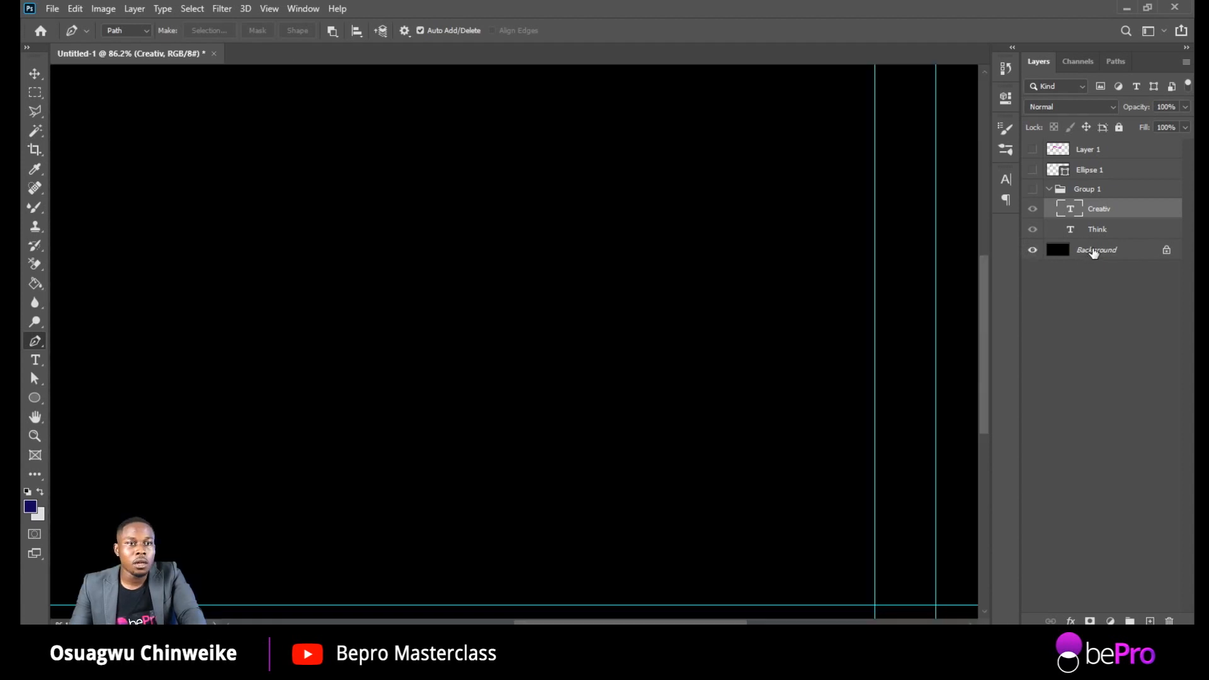
Step: Draw a gradient-filled circle about 51 px wide near the canvas's upper-left guides, on a new layer above Ellipse 1
scroll(574, 240, down, 3)
scroll(311, 277, up, 2)
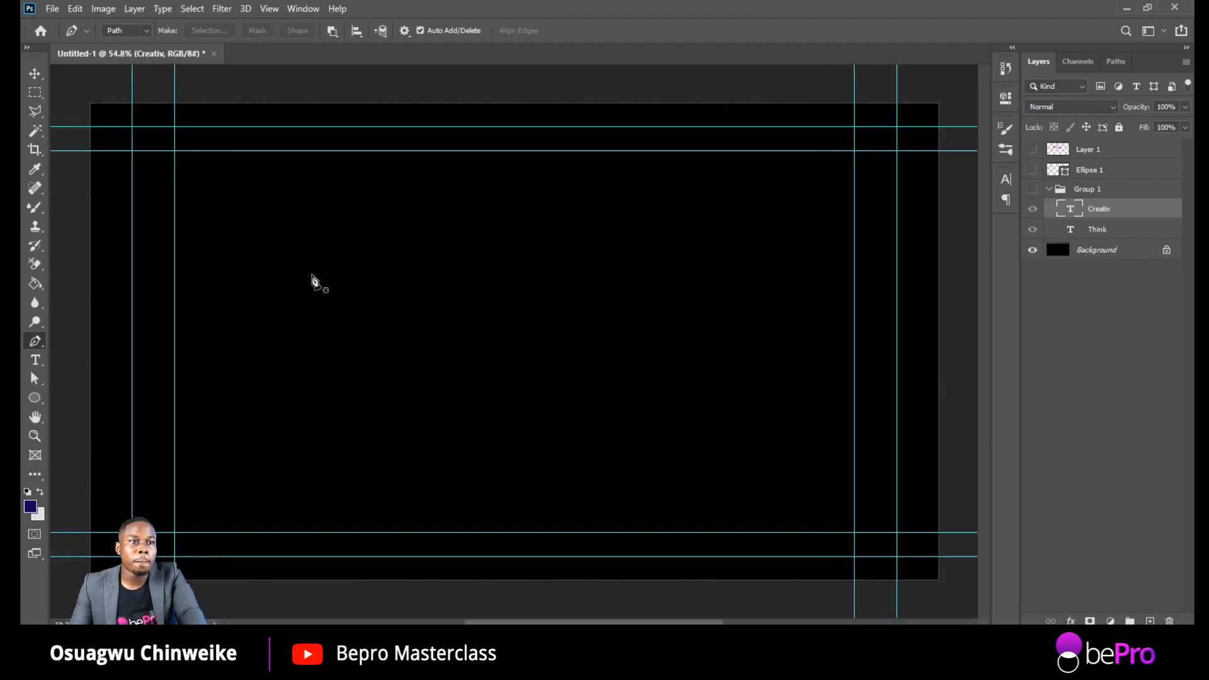
scroll(300, 291, down, 3)
click(1093, 177)
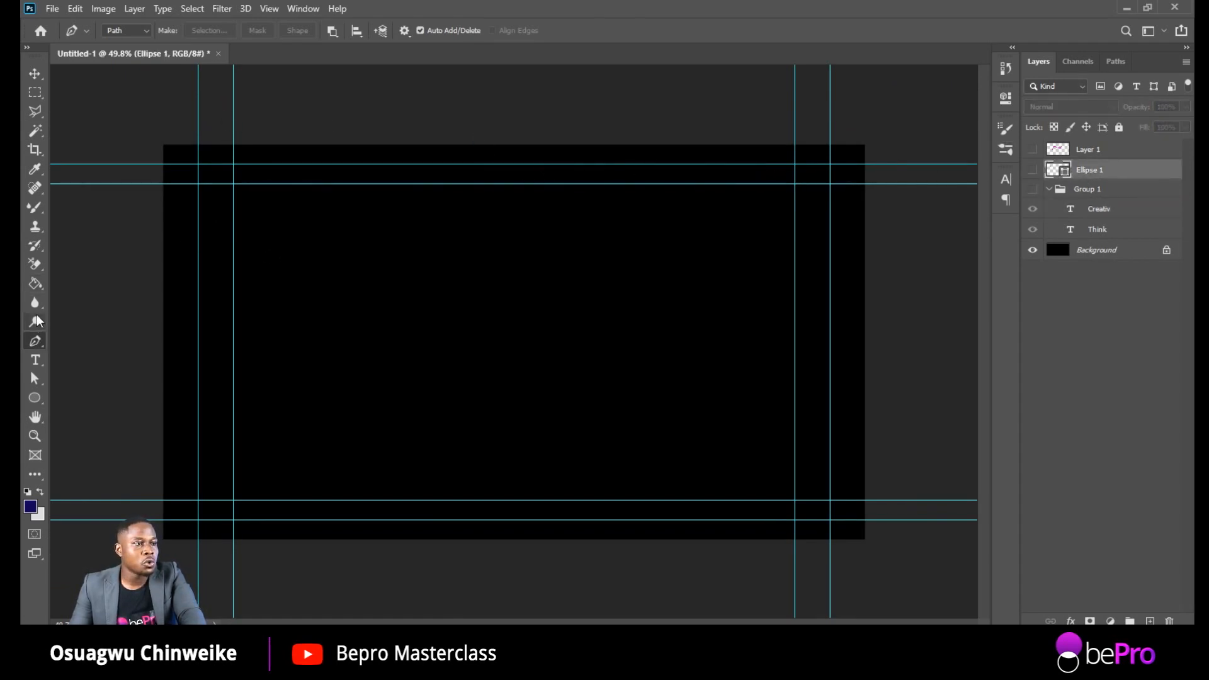
click(35, 74)
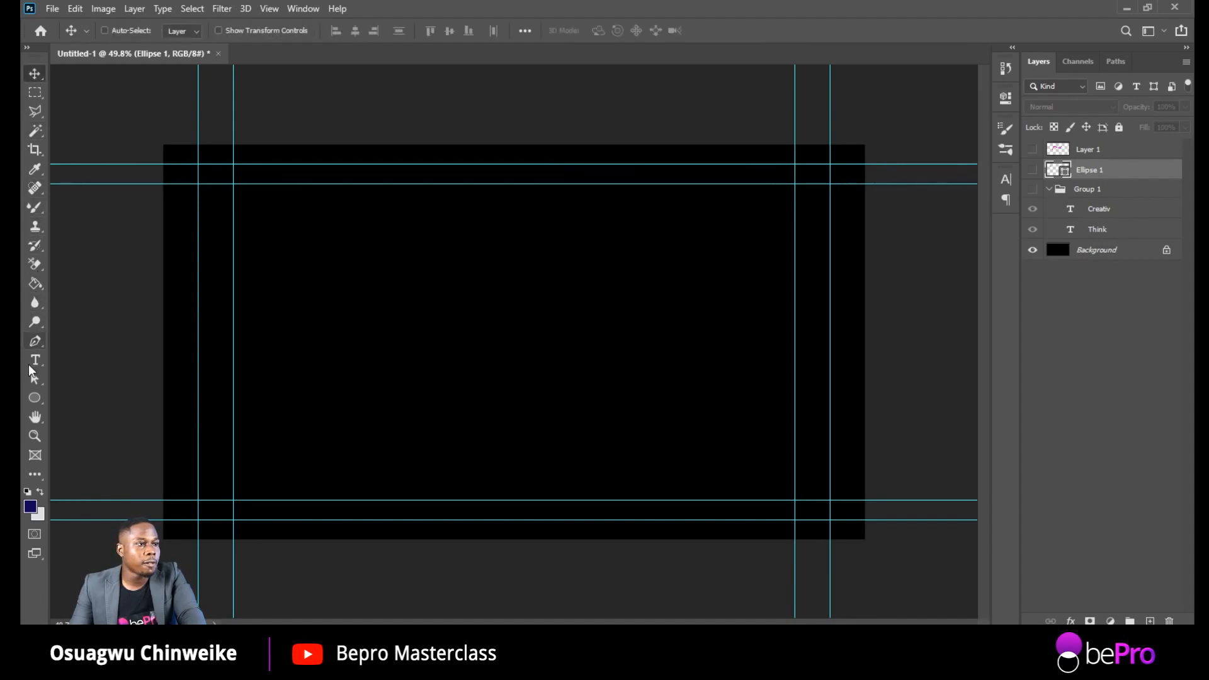
click(35, 398)
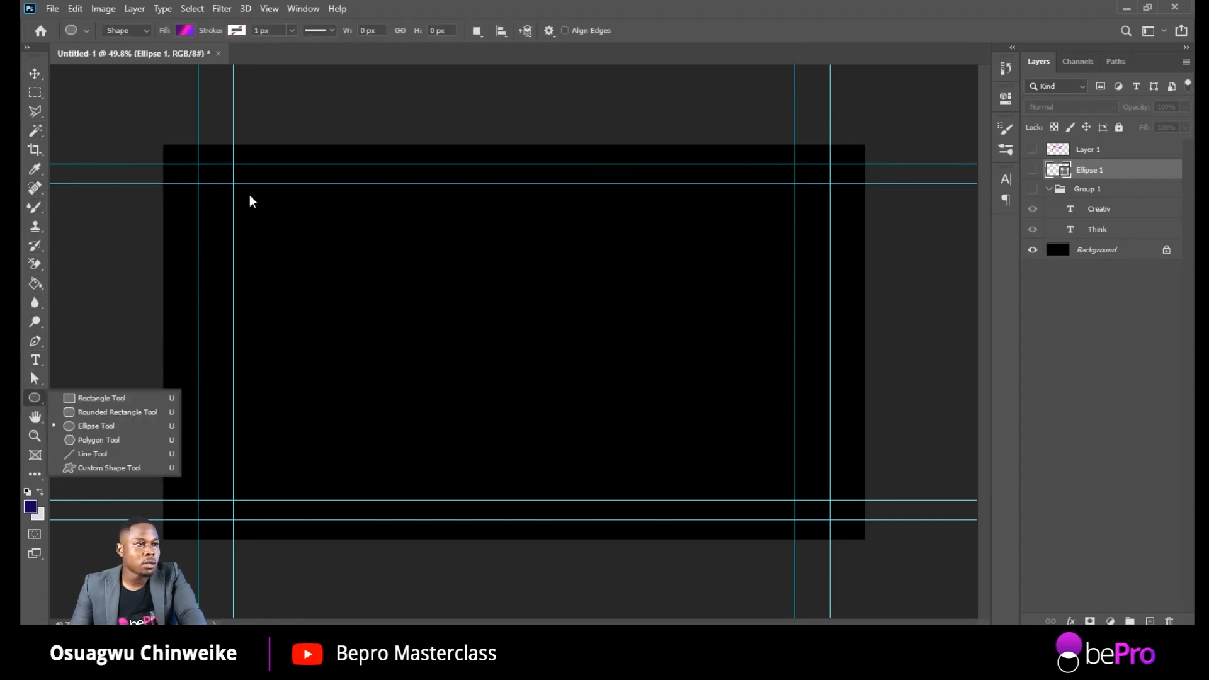
scroll(267, 193, up, 5)
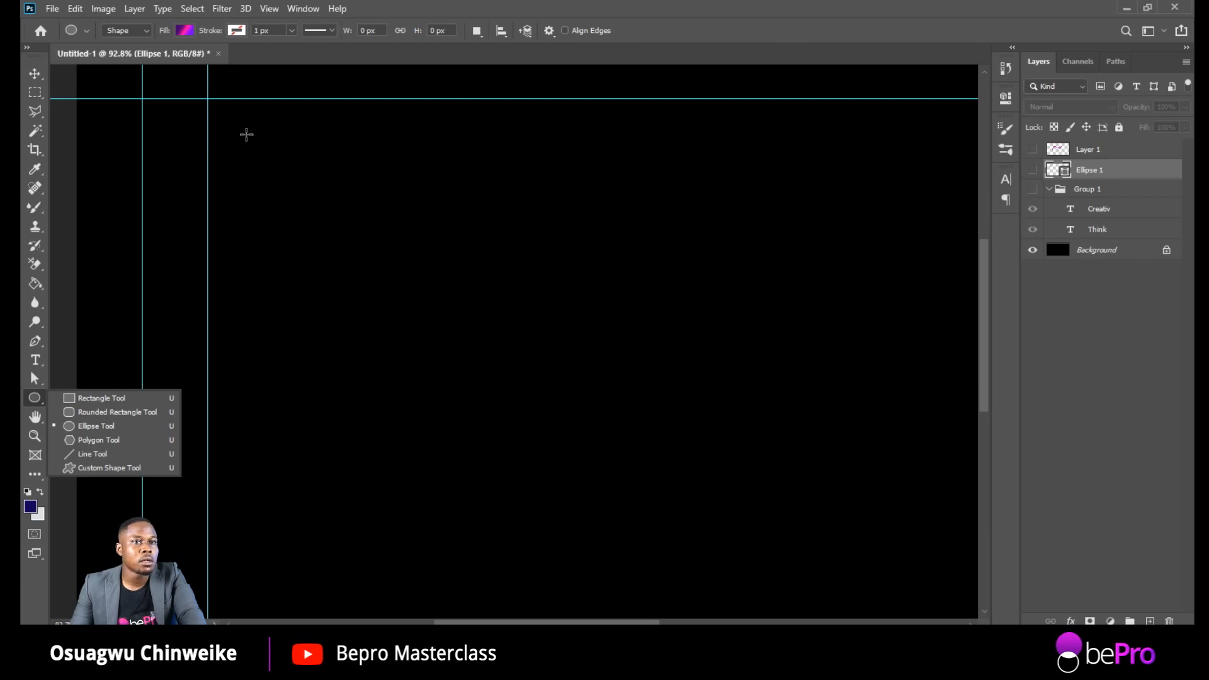
drag(249, 139, 291, 171)
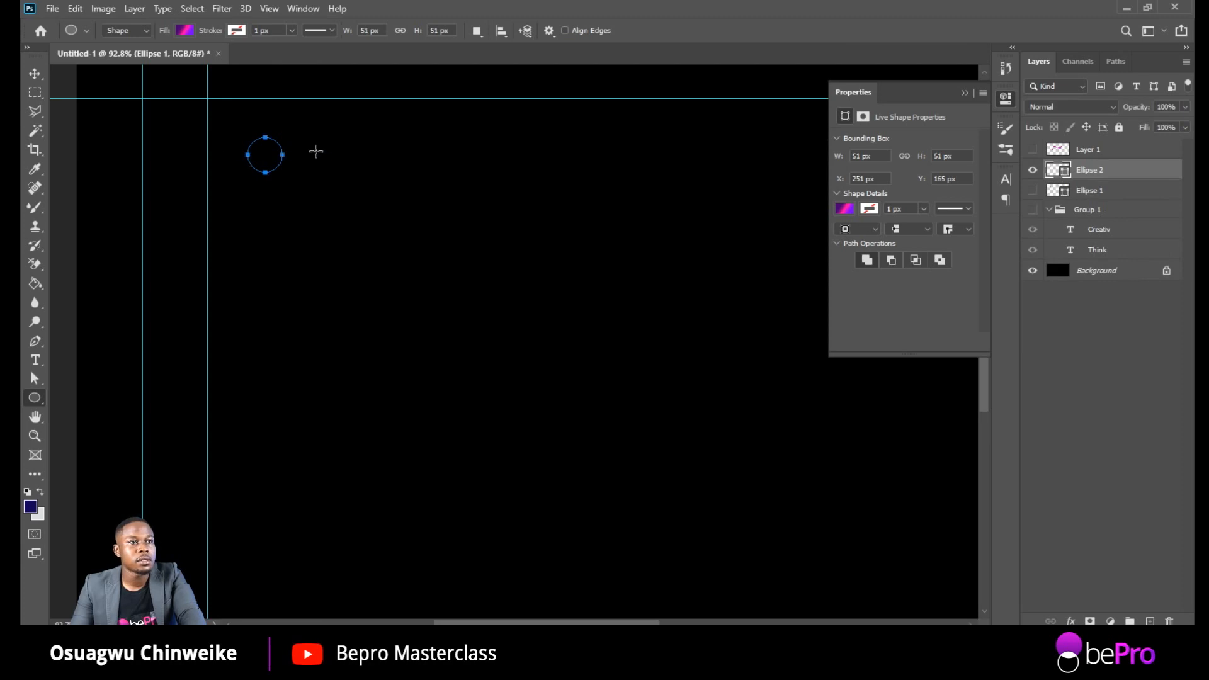
click(34, 73)
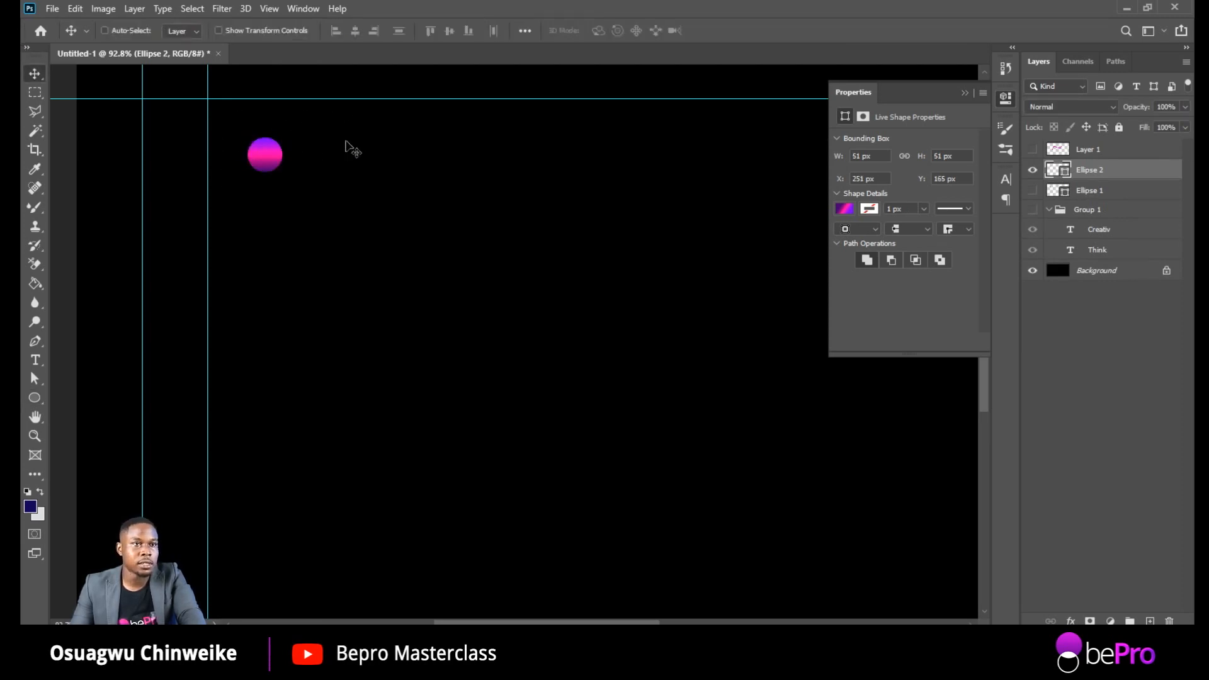
Step: Show Group 1 and move the new Ellipse 2 circle onto the C of Creativ
click(1118, 63)
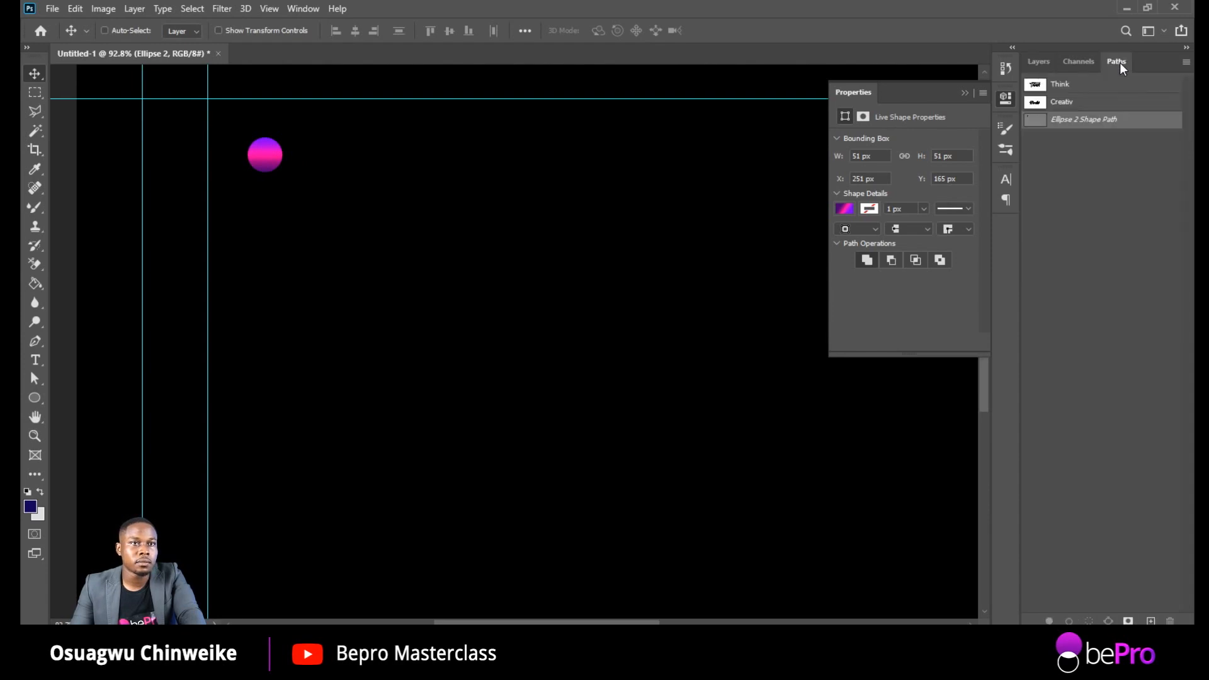
click(1039, 61)
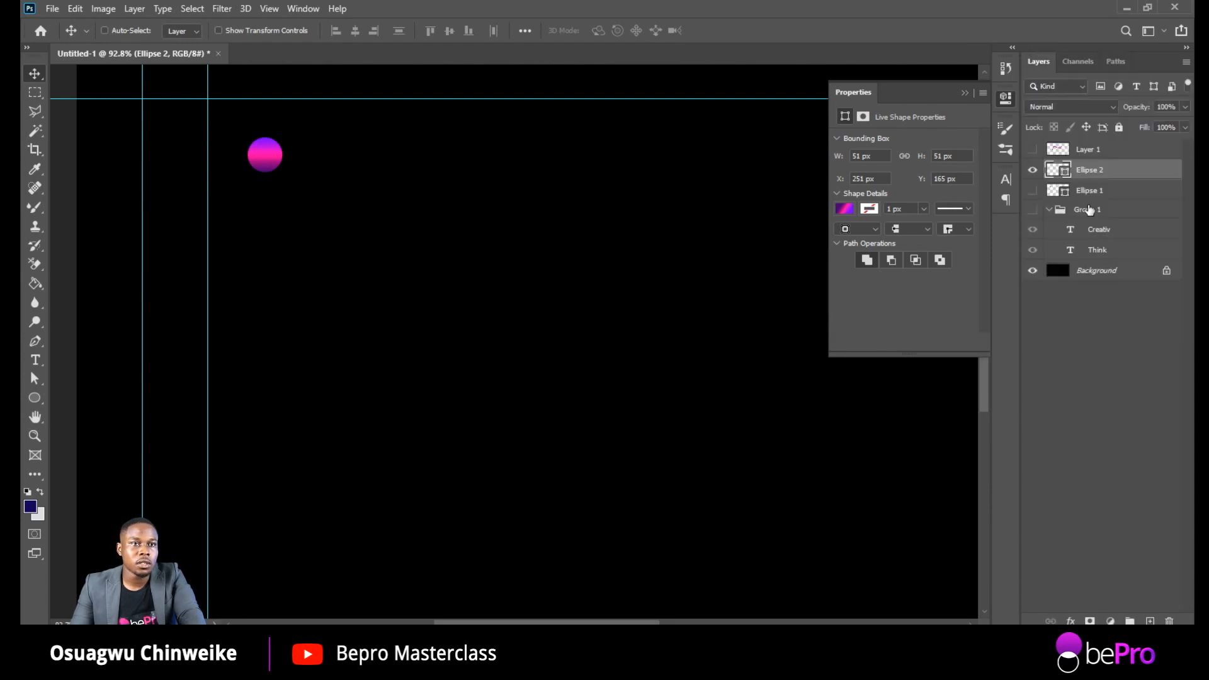
click(1033, 210)
click(1079, 211)
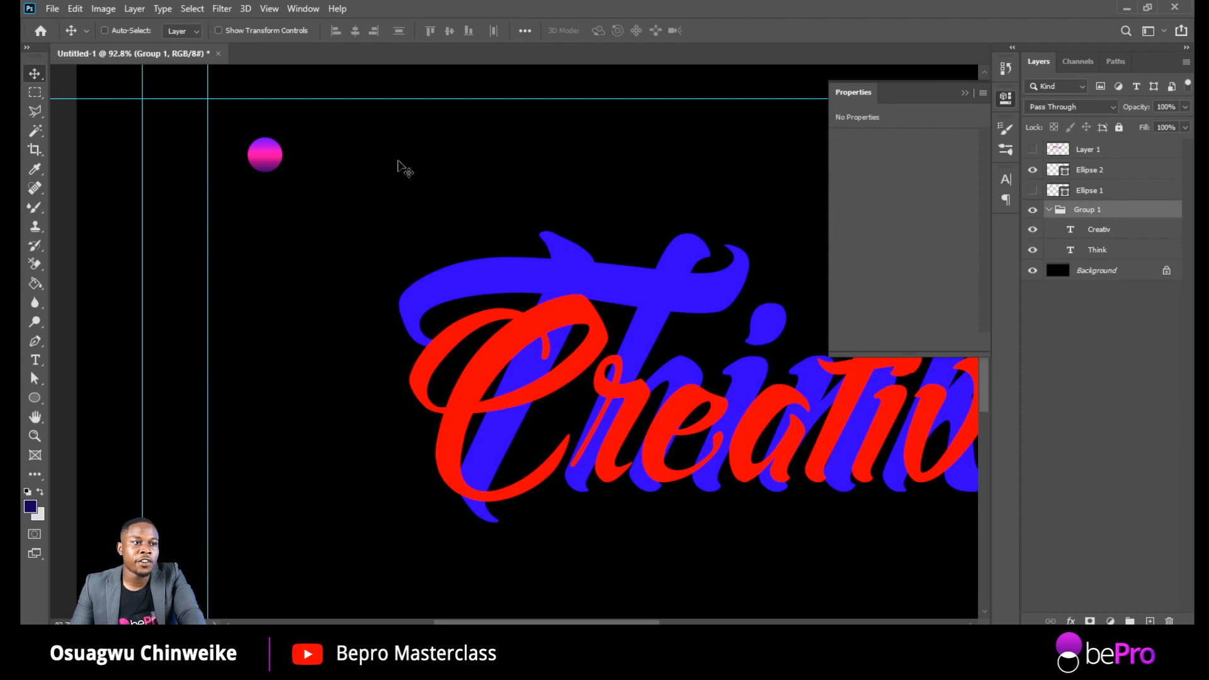
click(1089, 172)
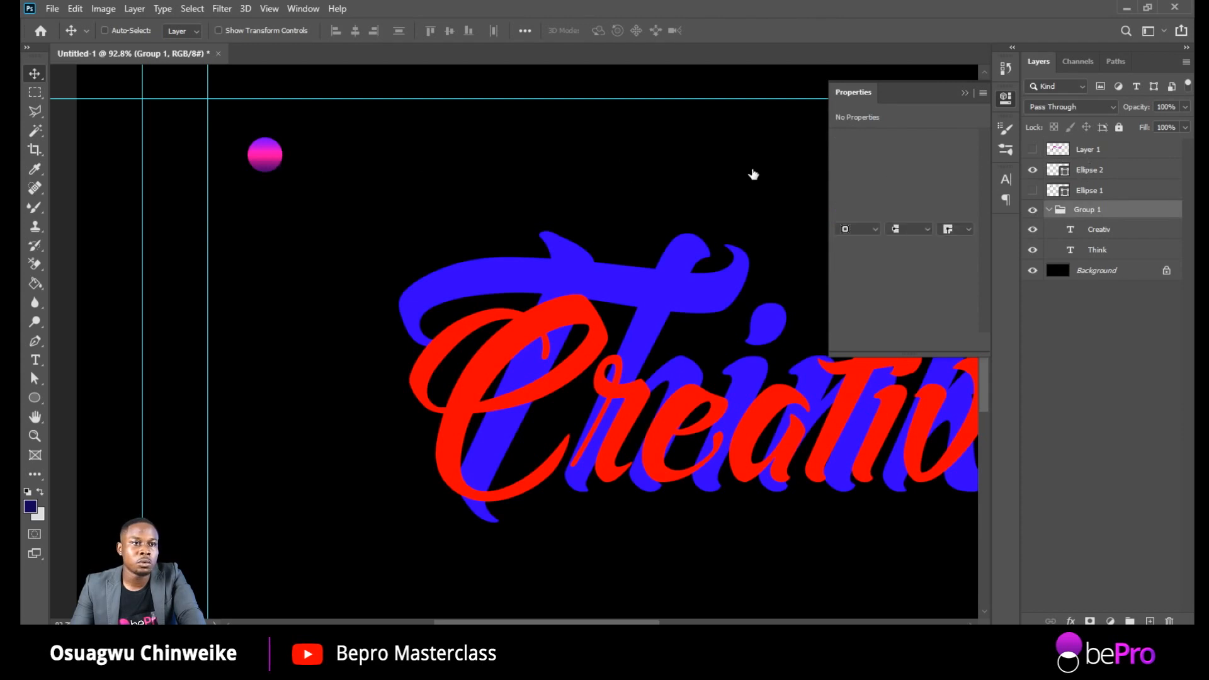
drag(332, 184, 520, 322)
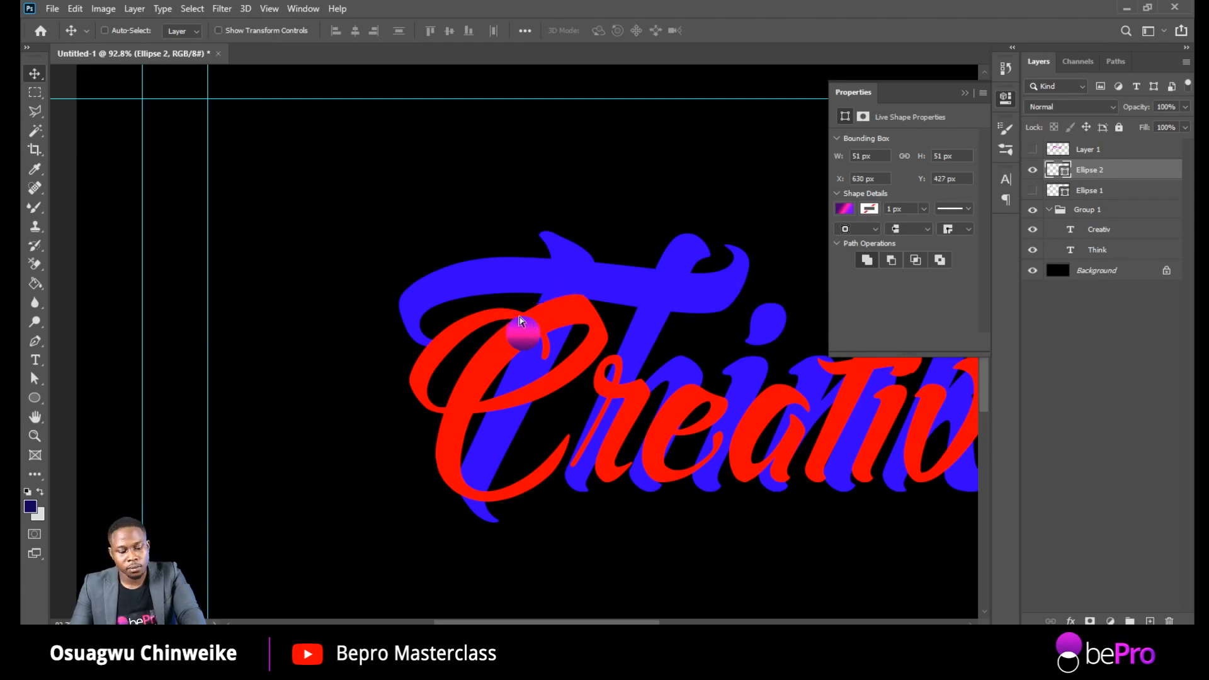
Step: Scale the Ellipse 2 circle against the C's stroke to about 53 px wide
key(ctrl+t)
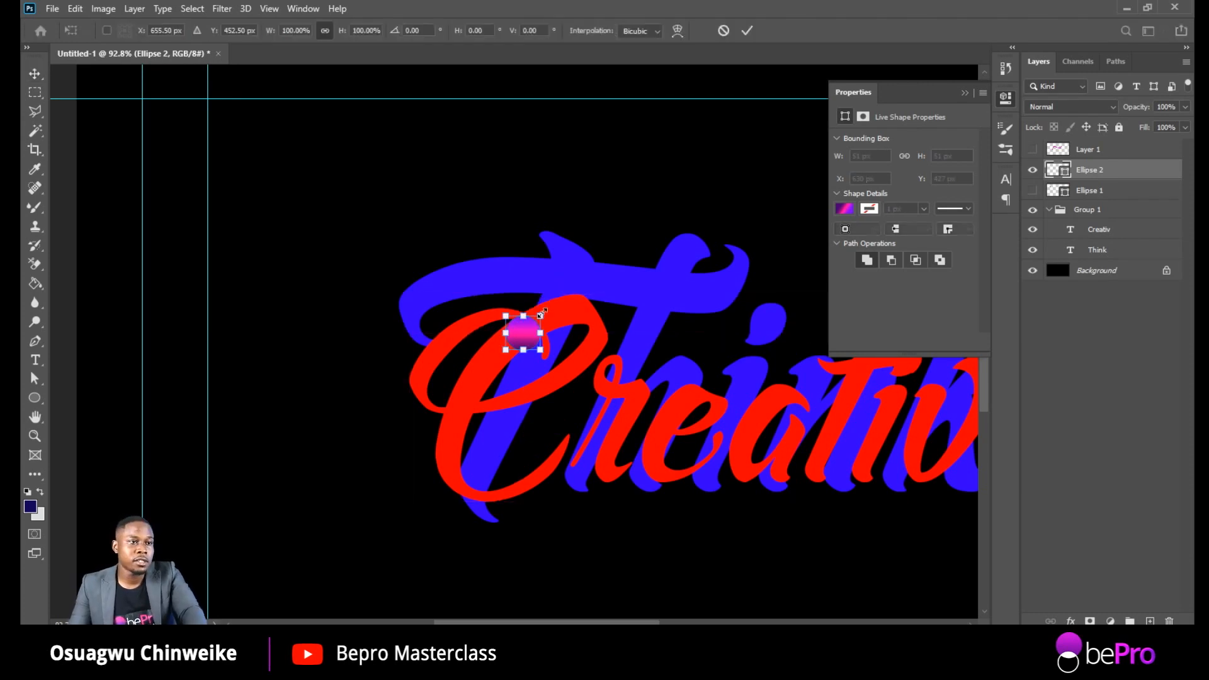
drag(539, 312, 544, 332)
click(747, 30)
click(543, 329)
key(ctrl+t)
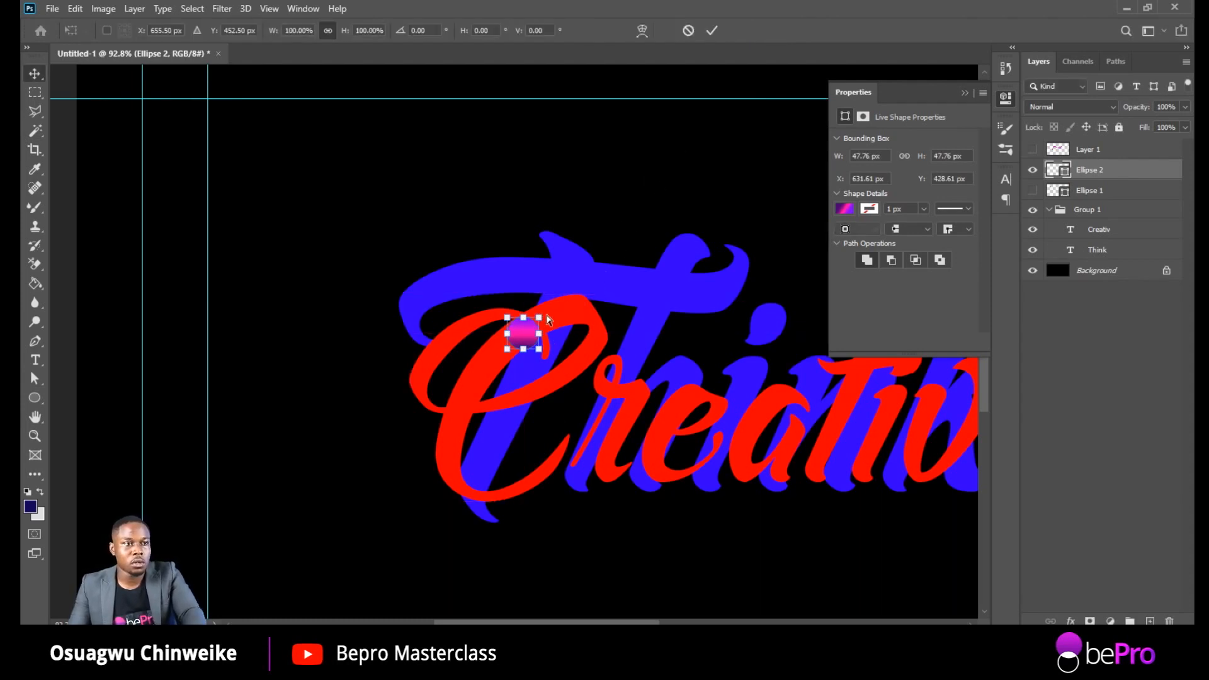
drag(541, 316, 543, 314)
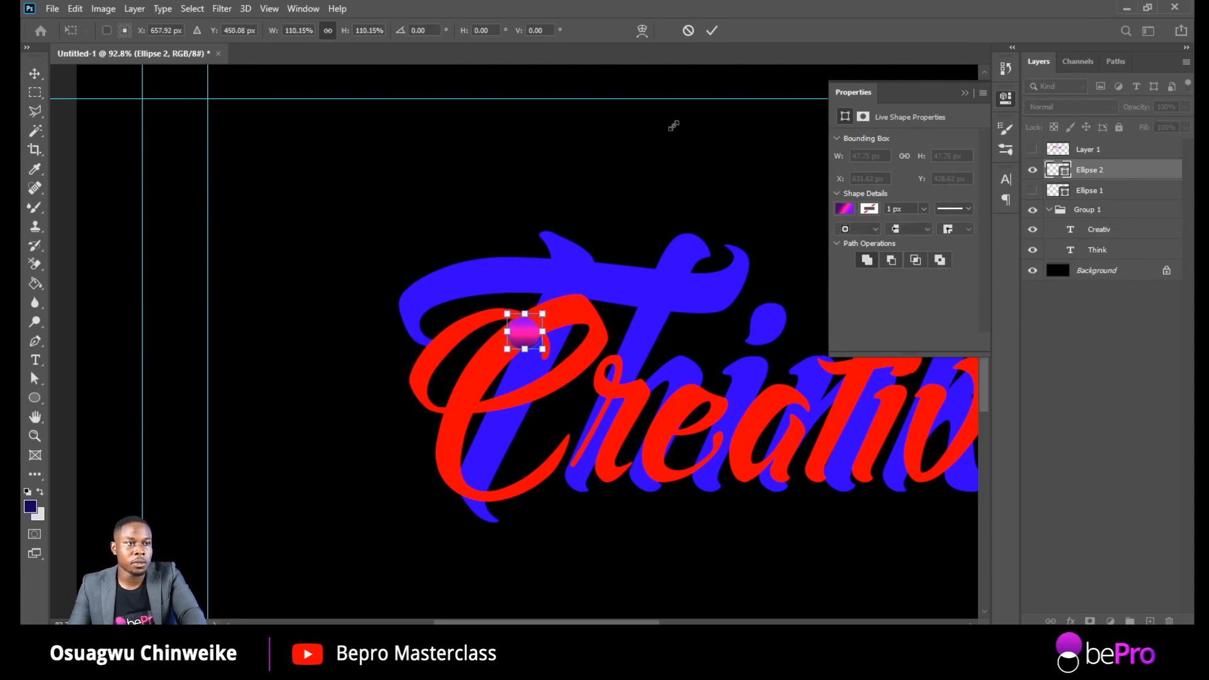
click(712, 30)
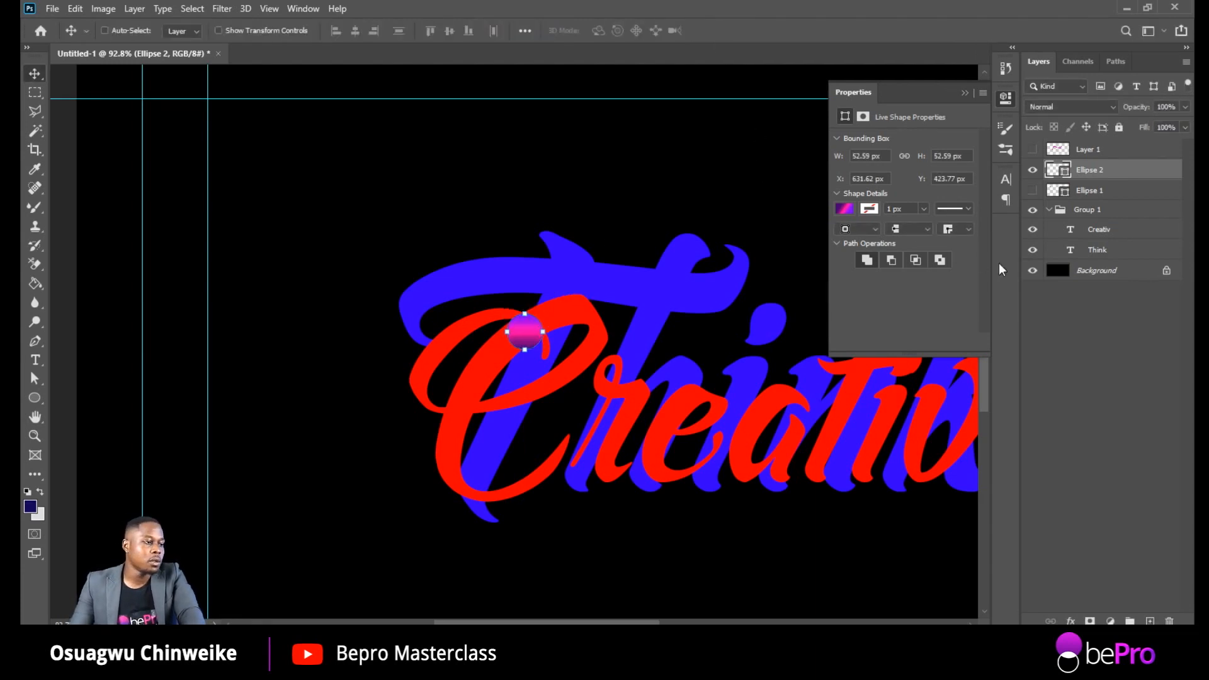
Step: Move the circle back to the canvas's upper-left area and place a duplicate directly below it
drag(516, 321, 261, 192)
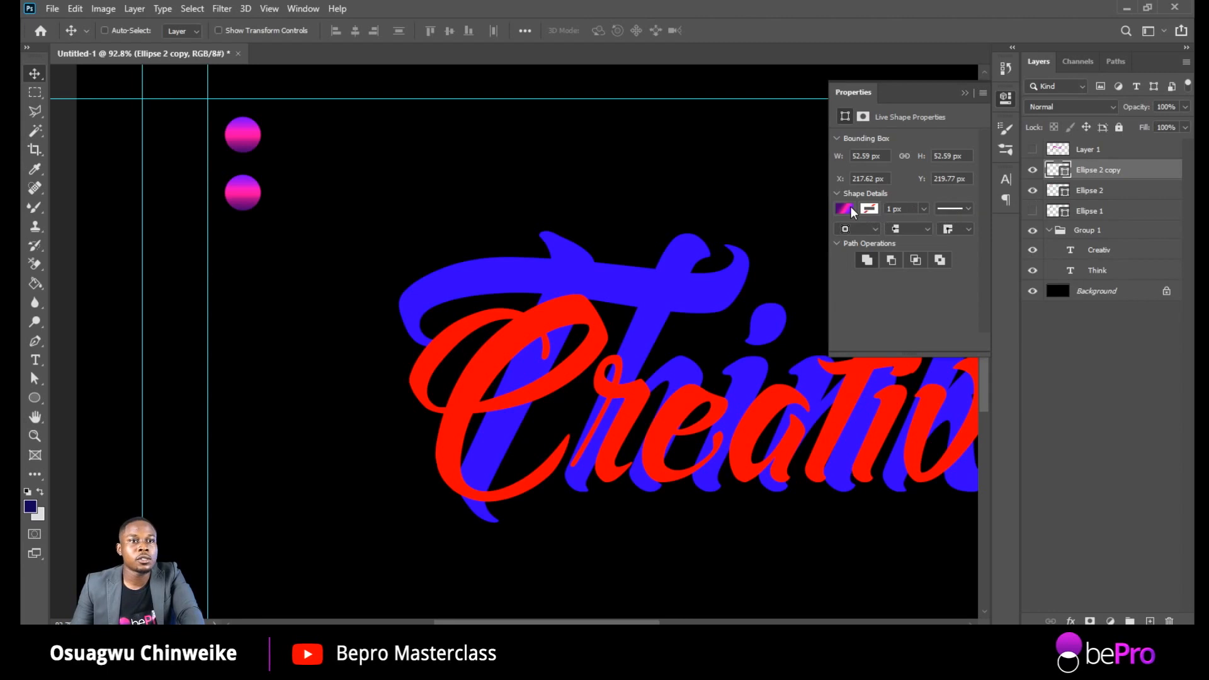
Step: Open the Ellipse 2 circle's fill gradient for editing and set its start stop to dark blue 000c84
click(1064, 190)
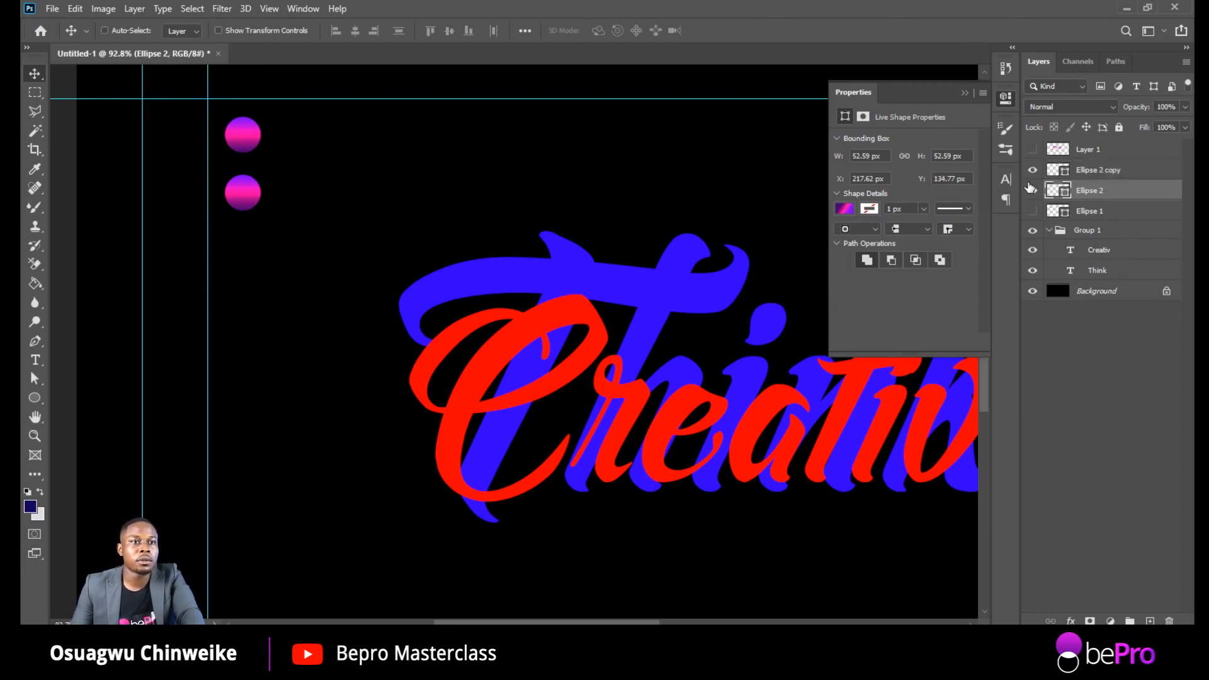
click(847, 208)
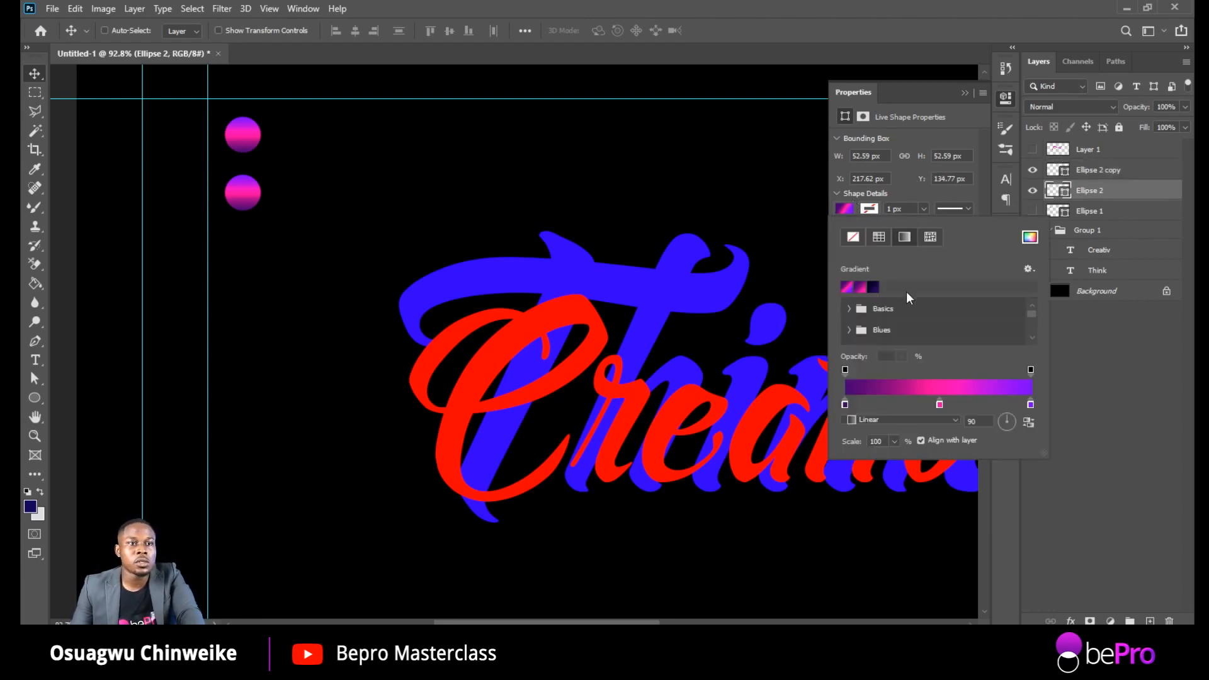
click(931, 388)
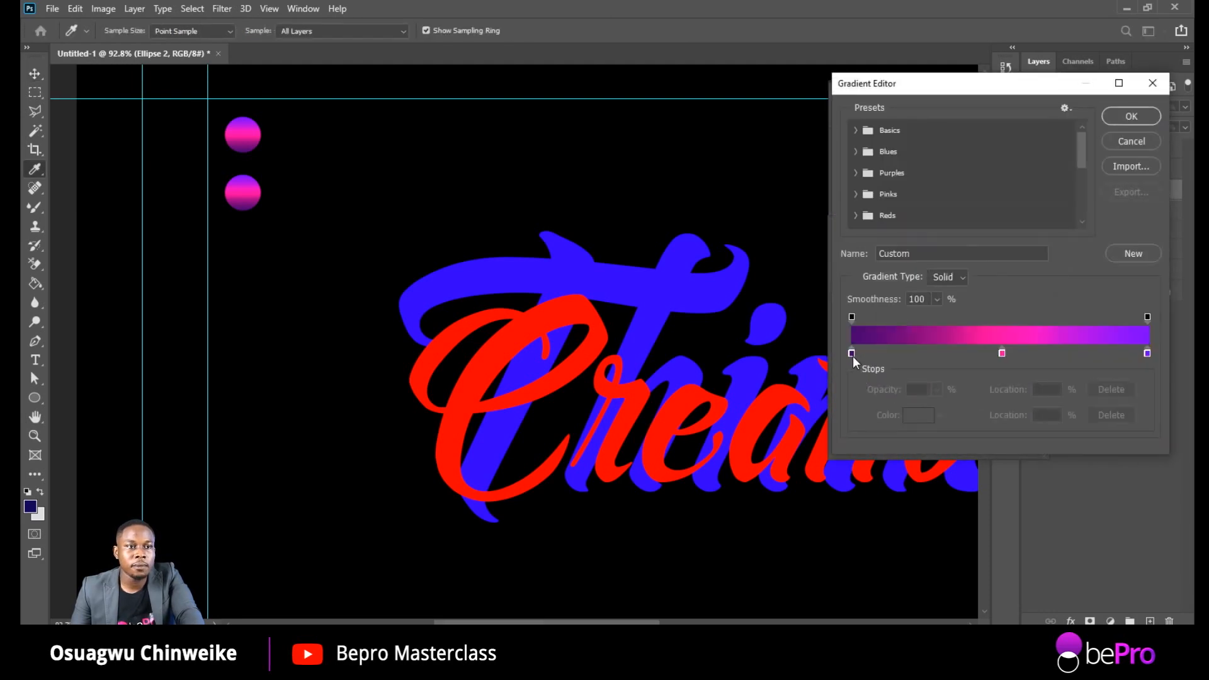
double_click(852, 354)
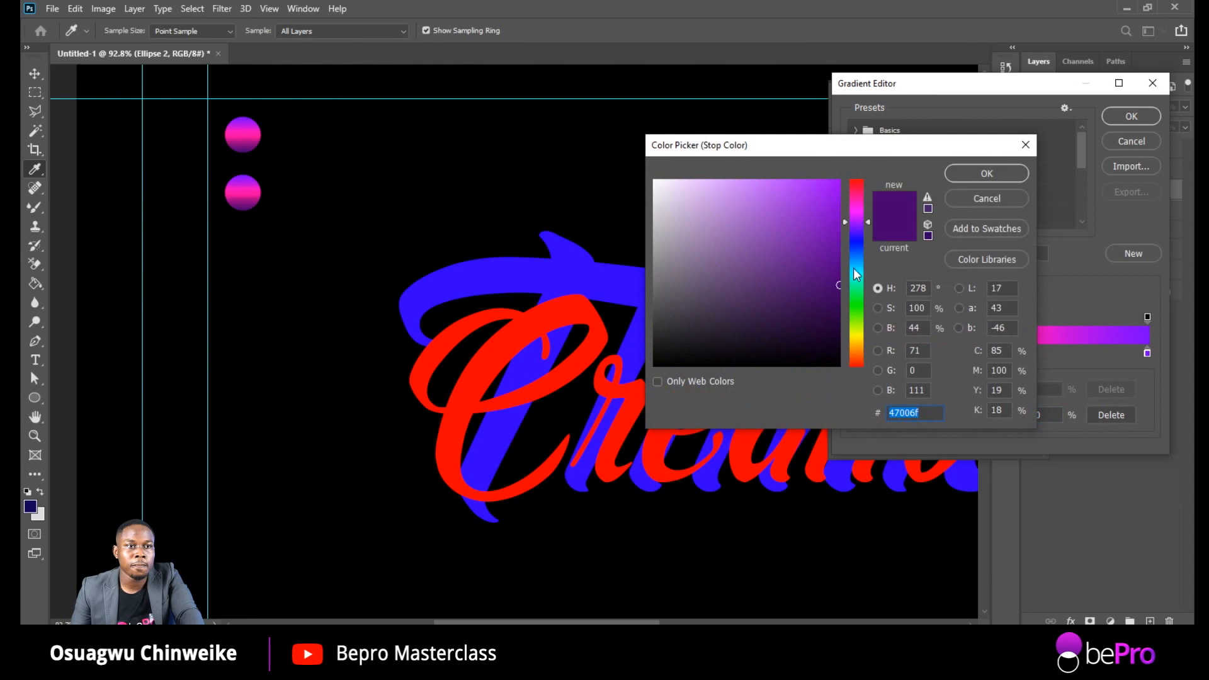
click(856, 246)
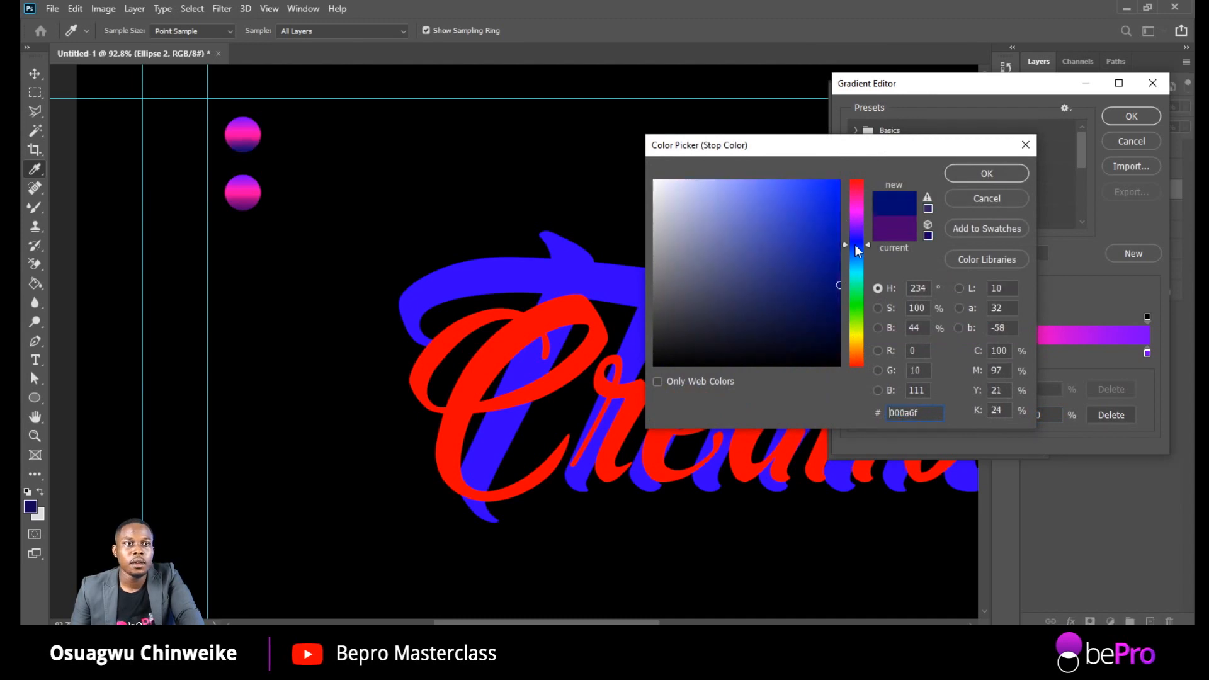
click(838, 268)
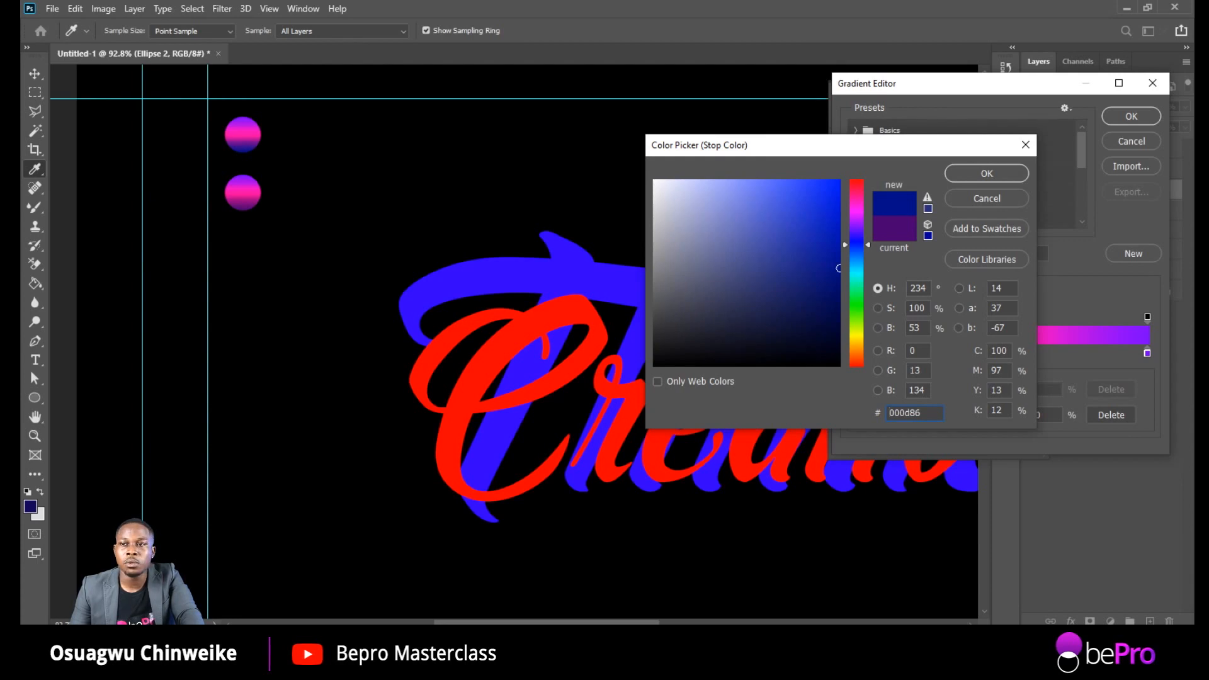
click(836, 270)
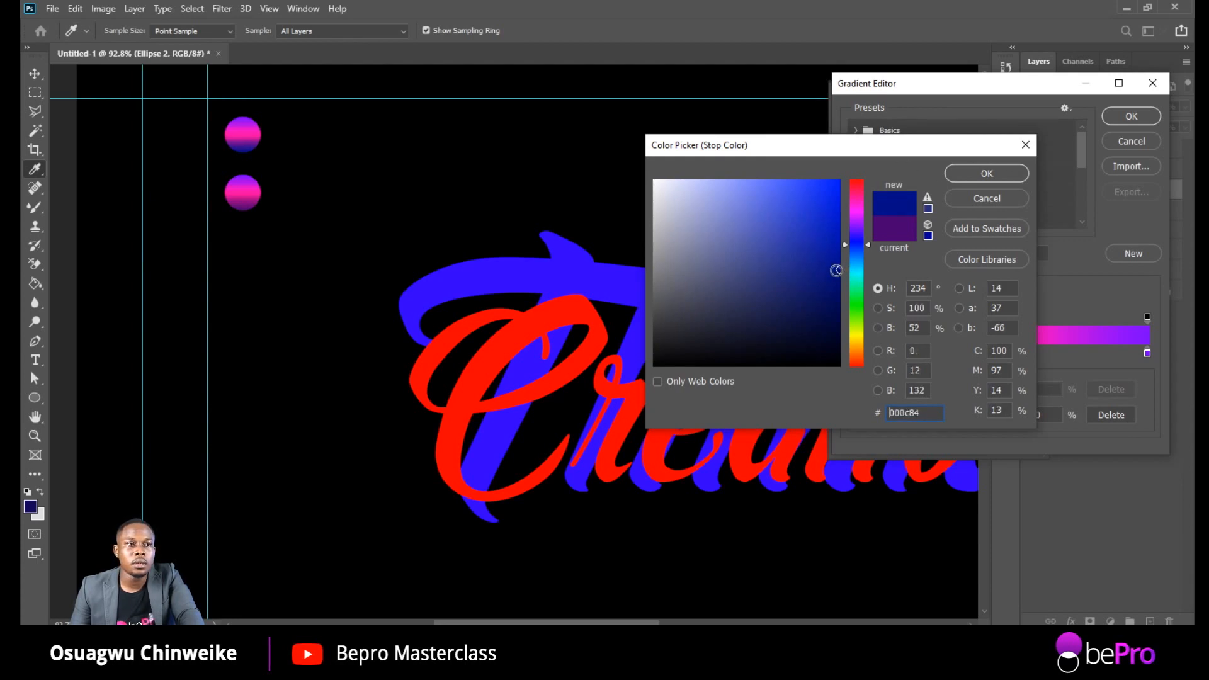
click(965, 171)
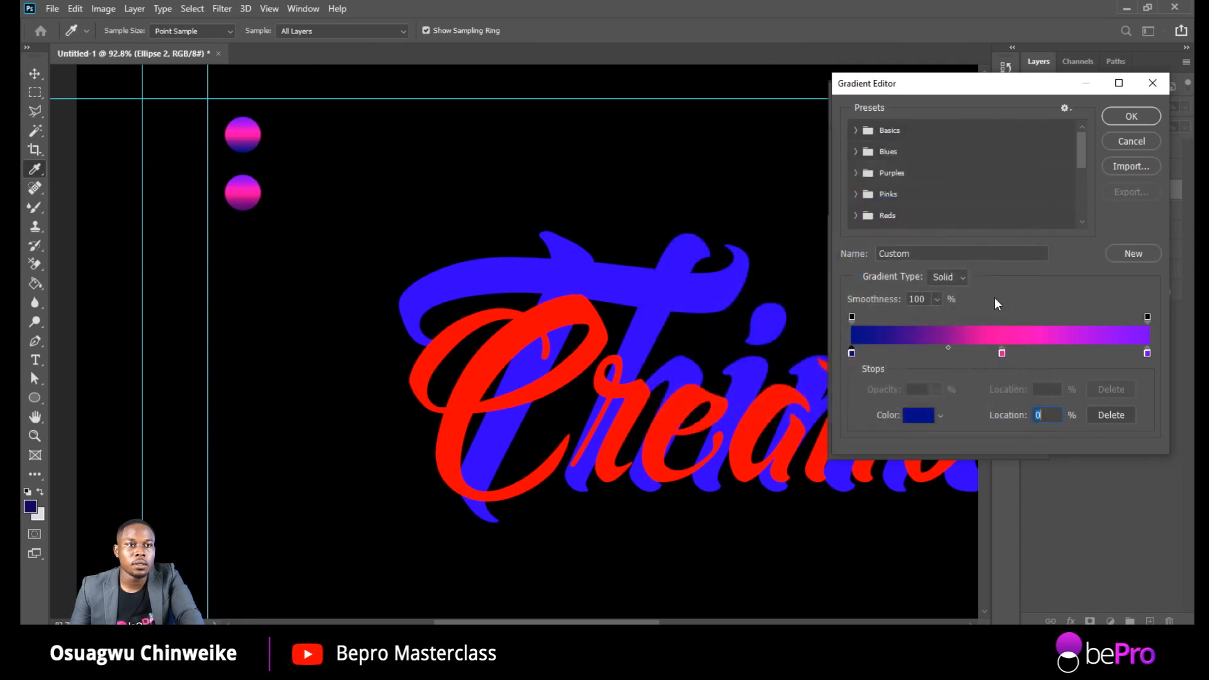
Step: Recolour the Ellipse 2 gradient's middle stop bright blue and its end stop a deeper purple
double_click(1002, 354)
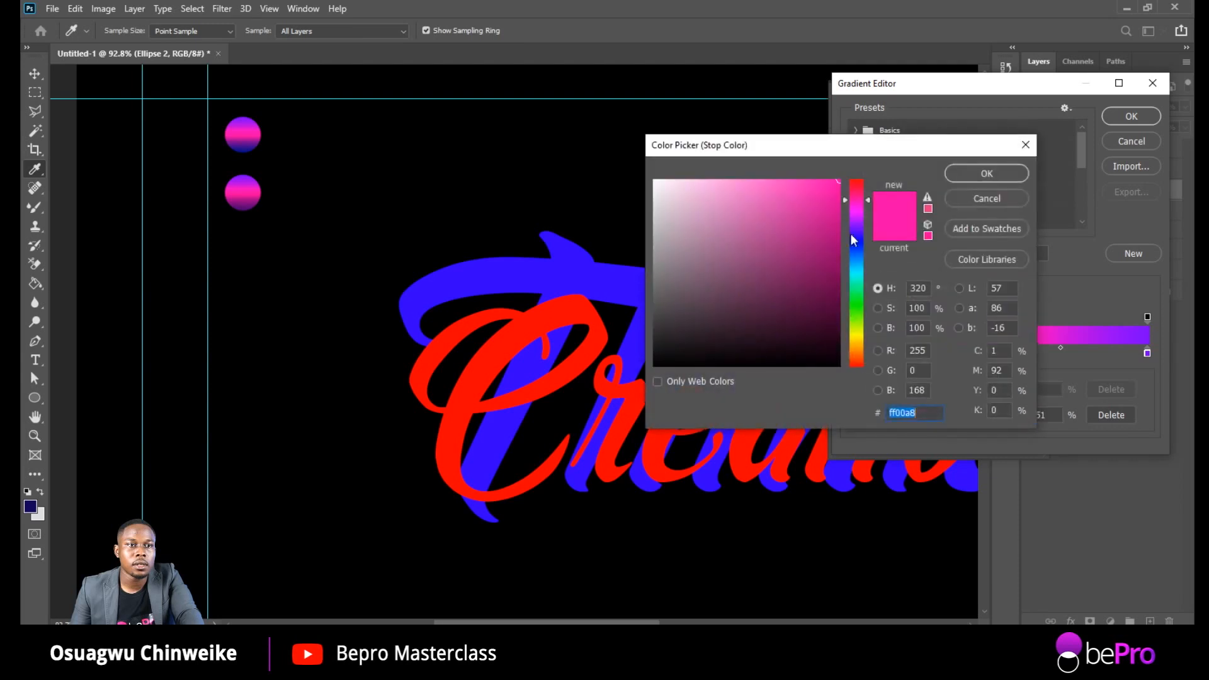
click(858, 256)
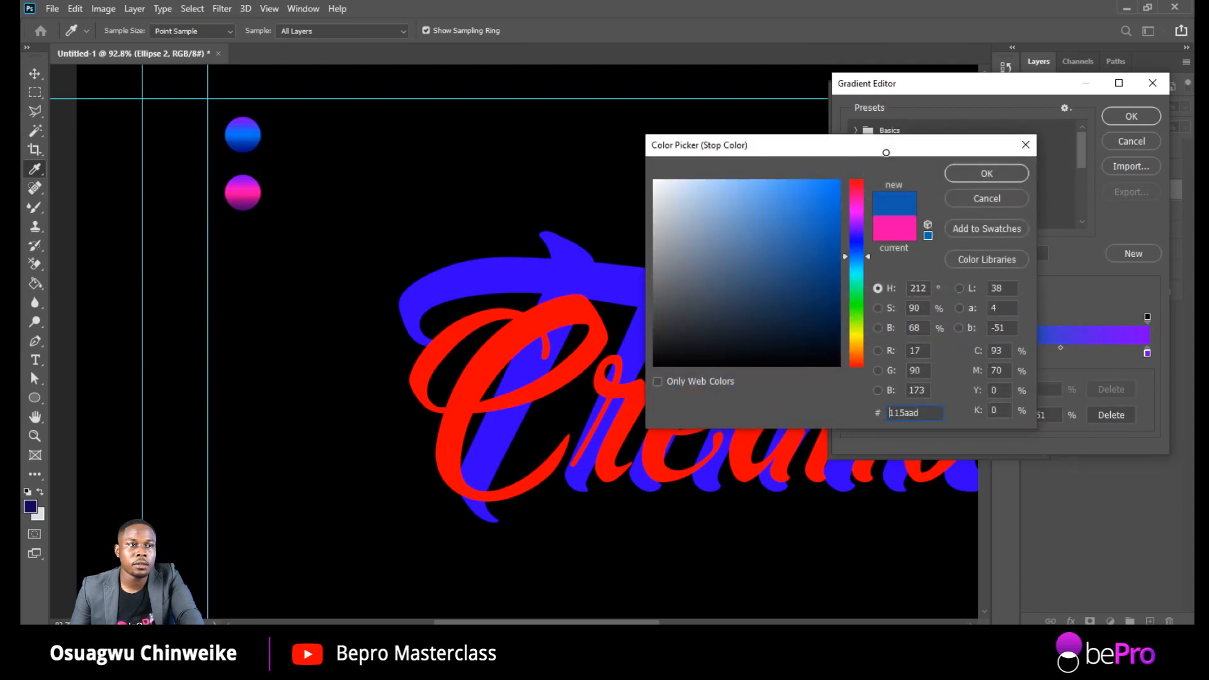
click(986, 174)
click(1146, 351)
mouse_move(829, 225)
mouse_down()
mouse_move(847, 222)
mouse_move(806, 234)
mouse_move(841, 236)
mouse_move(839, 192)
mouse_up()
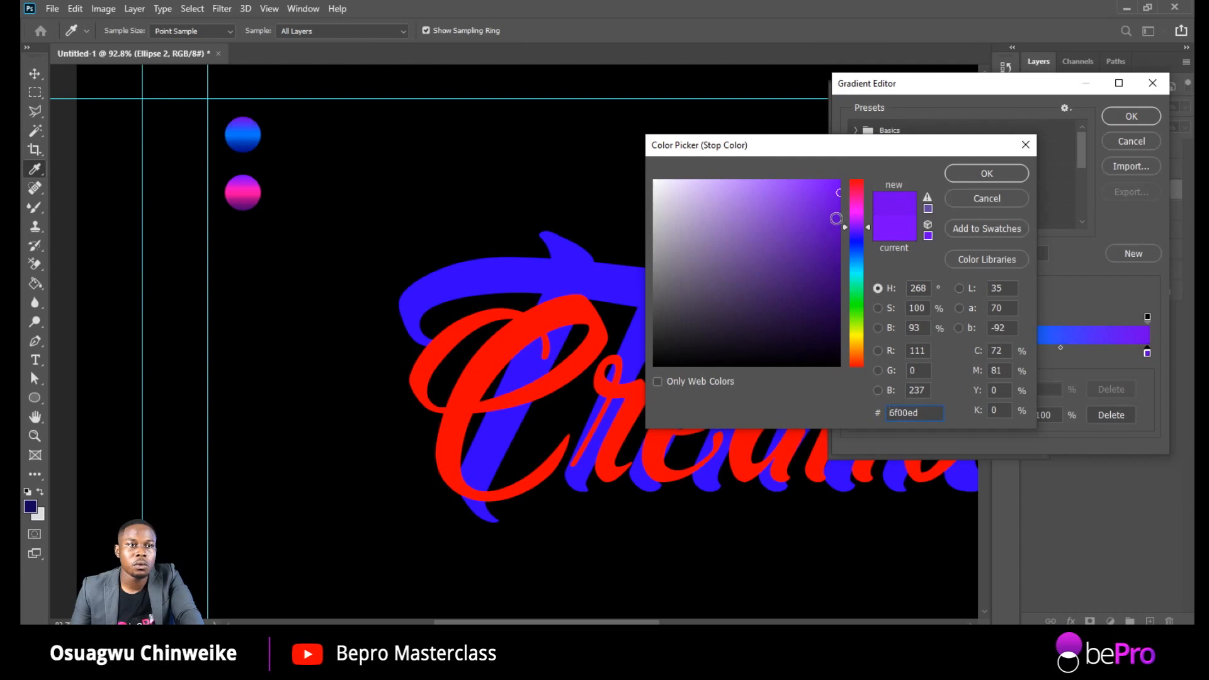
key(Return)
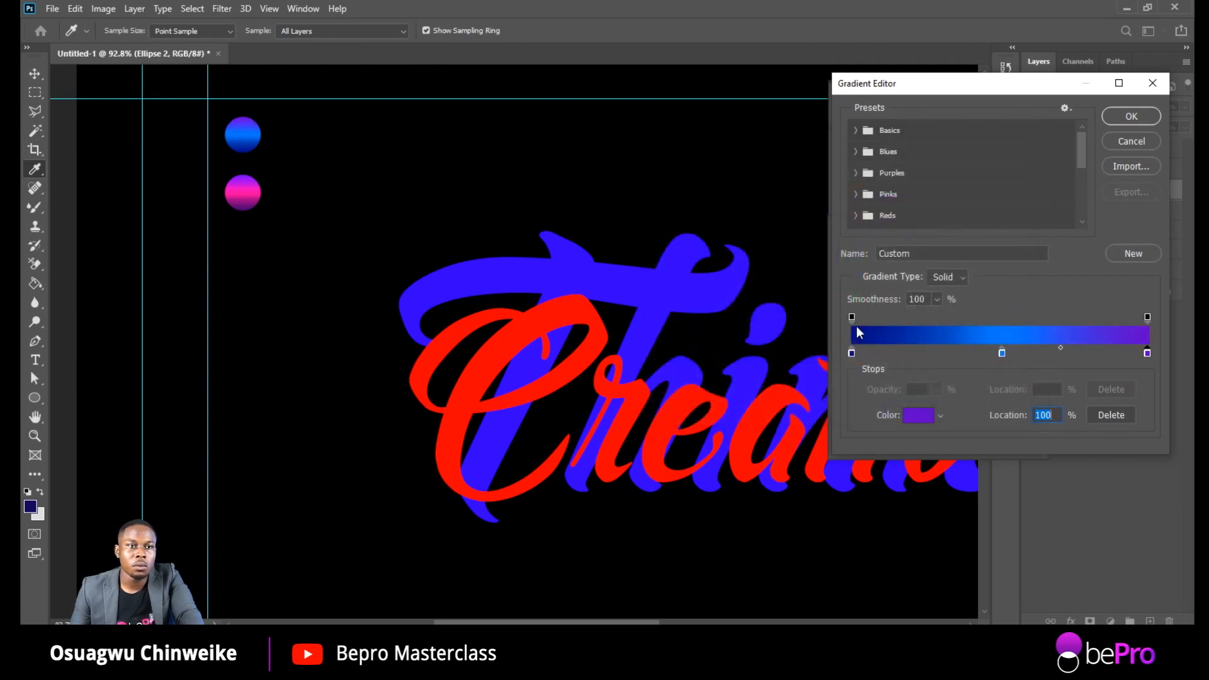
Step: Change the Ellipse 2 gradient's start stop to violet 5100e6
double_click(852, 353)
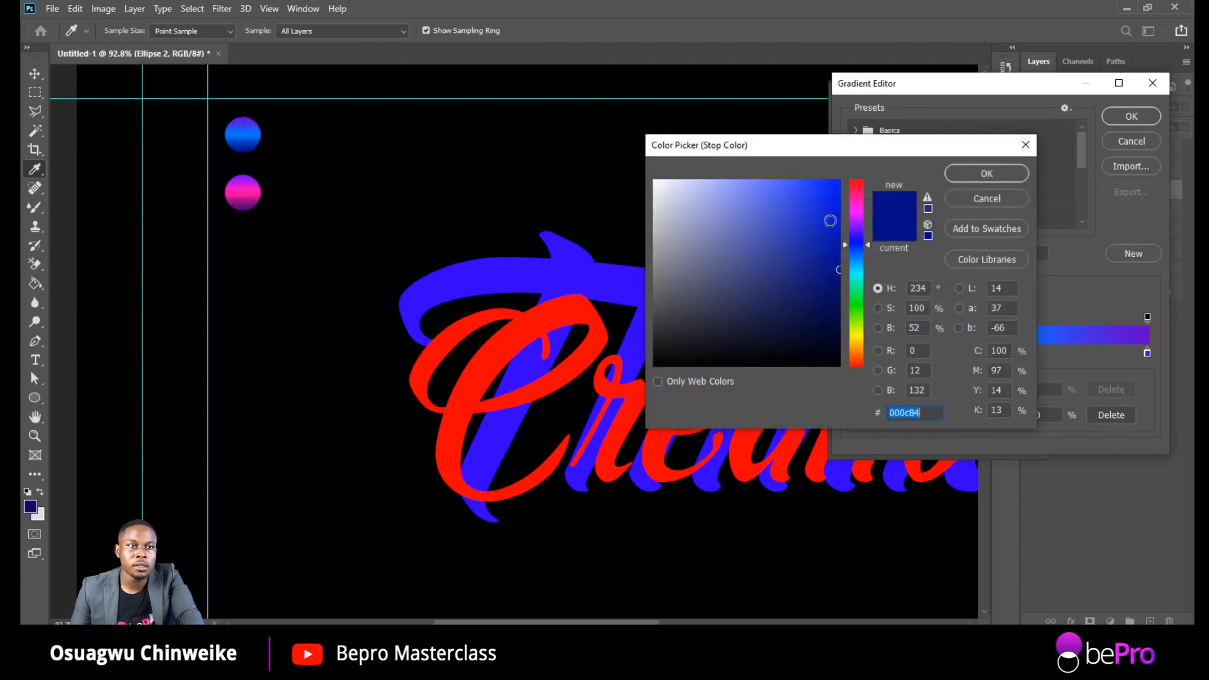
drag(860, 213, 840, 199)
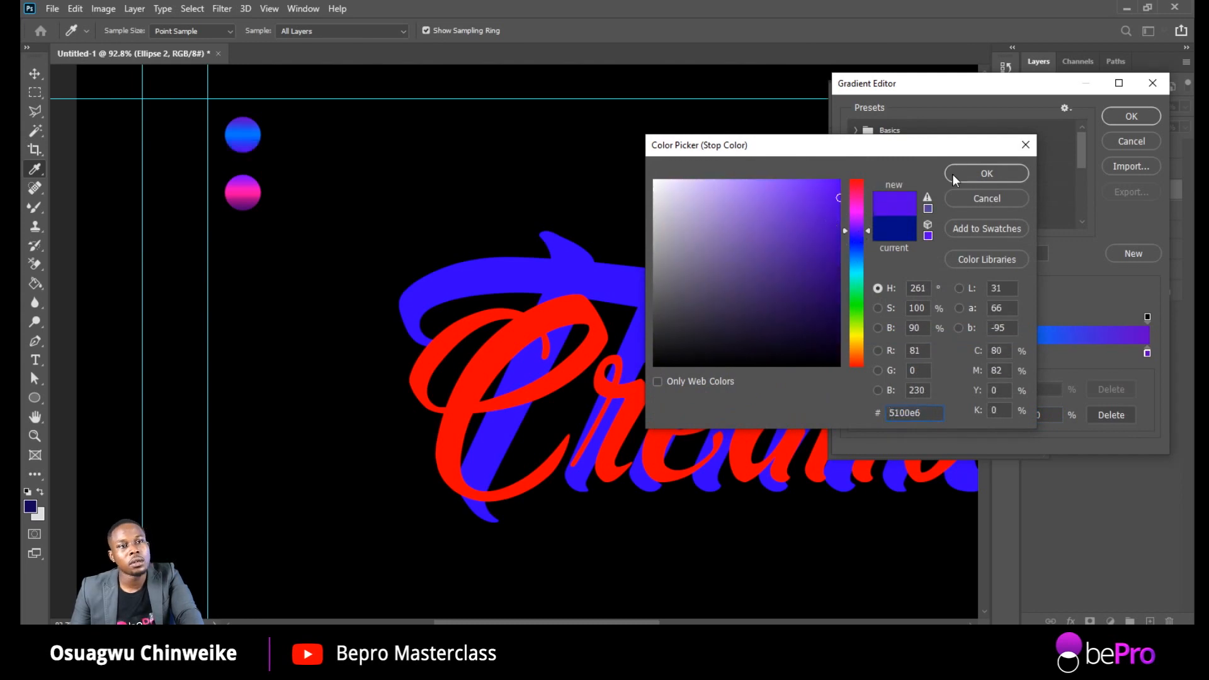
click(969, 176)
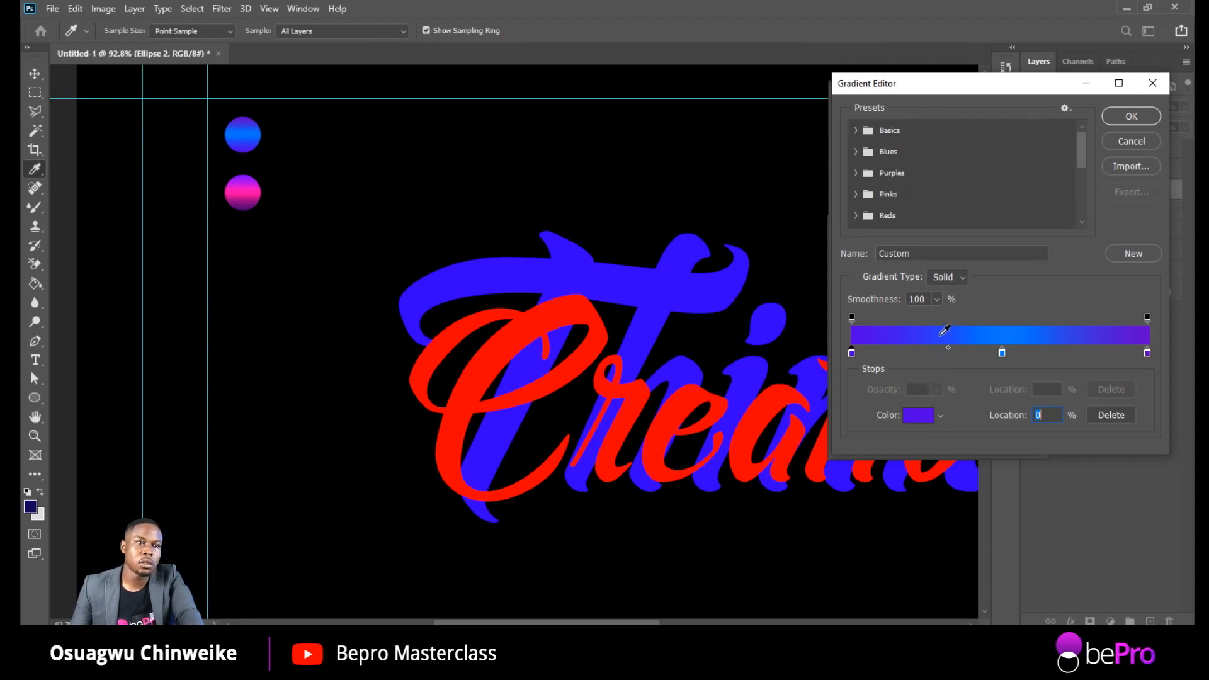
Step: Move both colour midpoints closer to the blue middle stop, to about 74% and 27%, and apply the gradient to Ellipse 2
drag(949, 349, 963, 347)
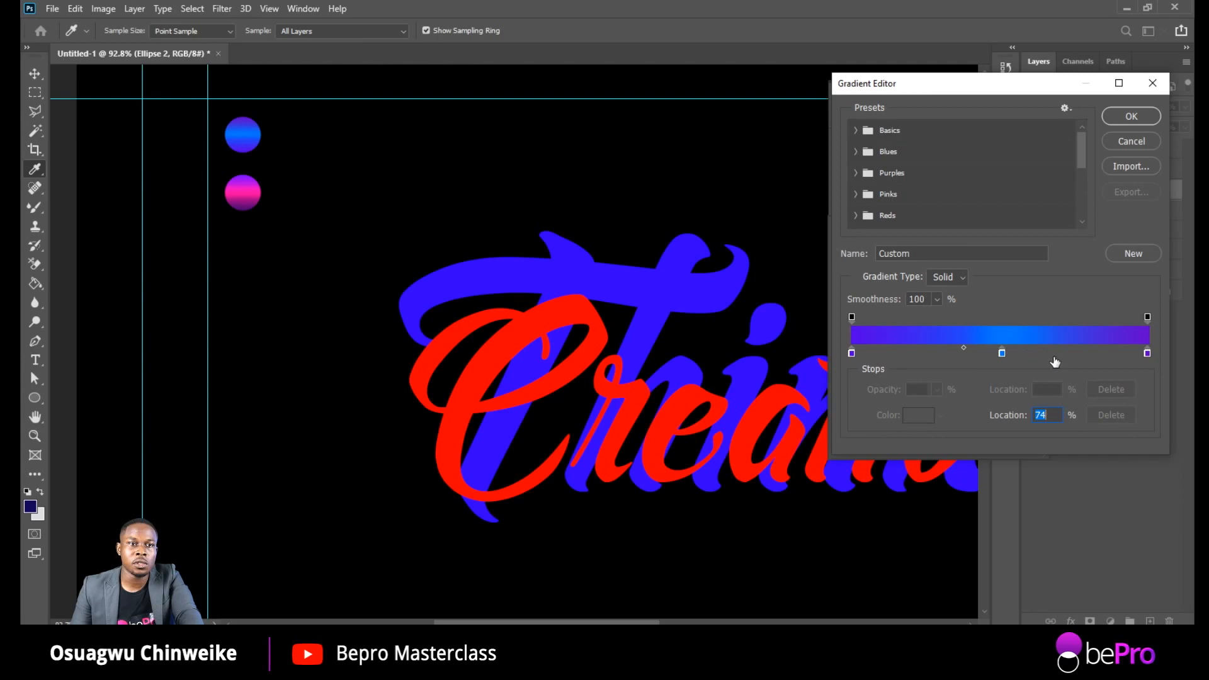
click(1005, 353)
drag(1060, 346, 1036, 349)
click(1052, 350)
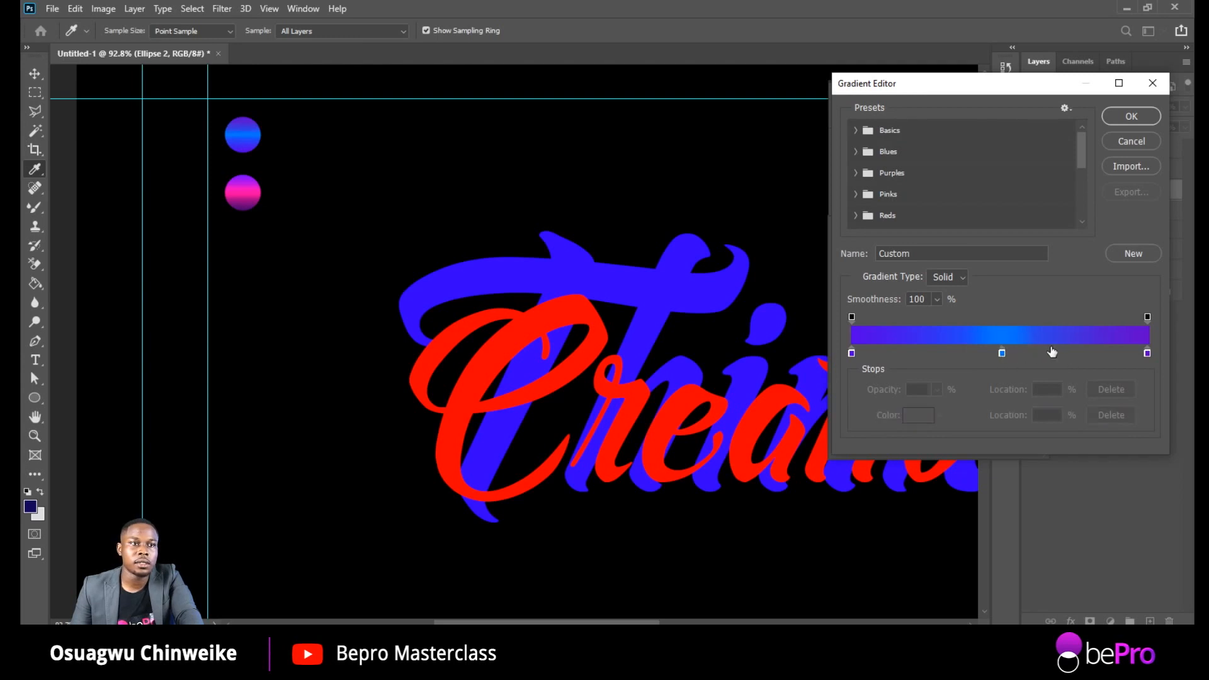
drag(1003, 354, 1040, 347)
click(1035, 348)
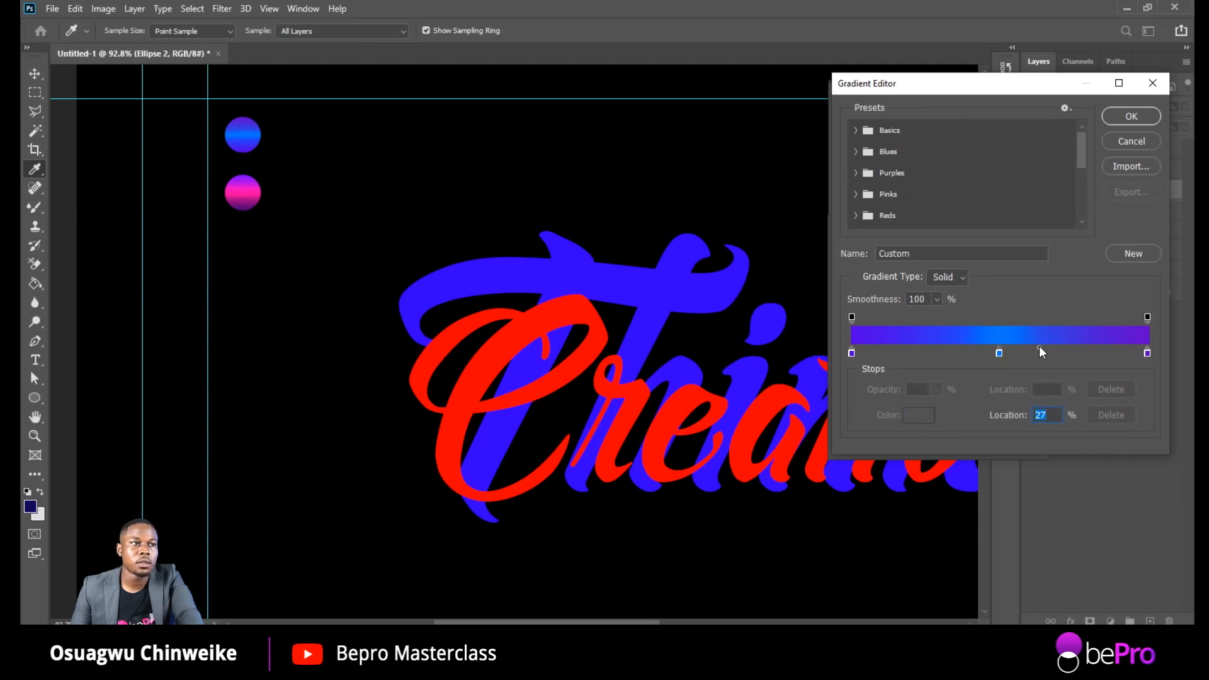
click(1039, 350)
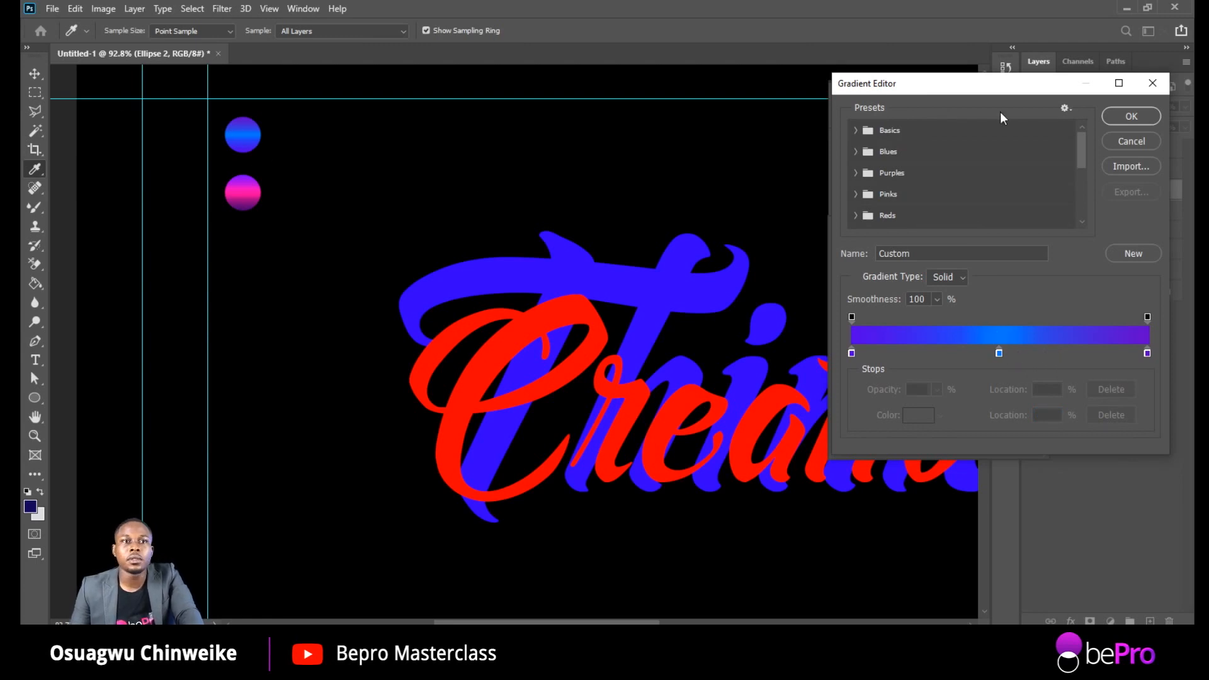
click(1131, 117)
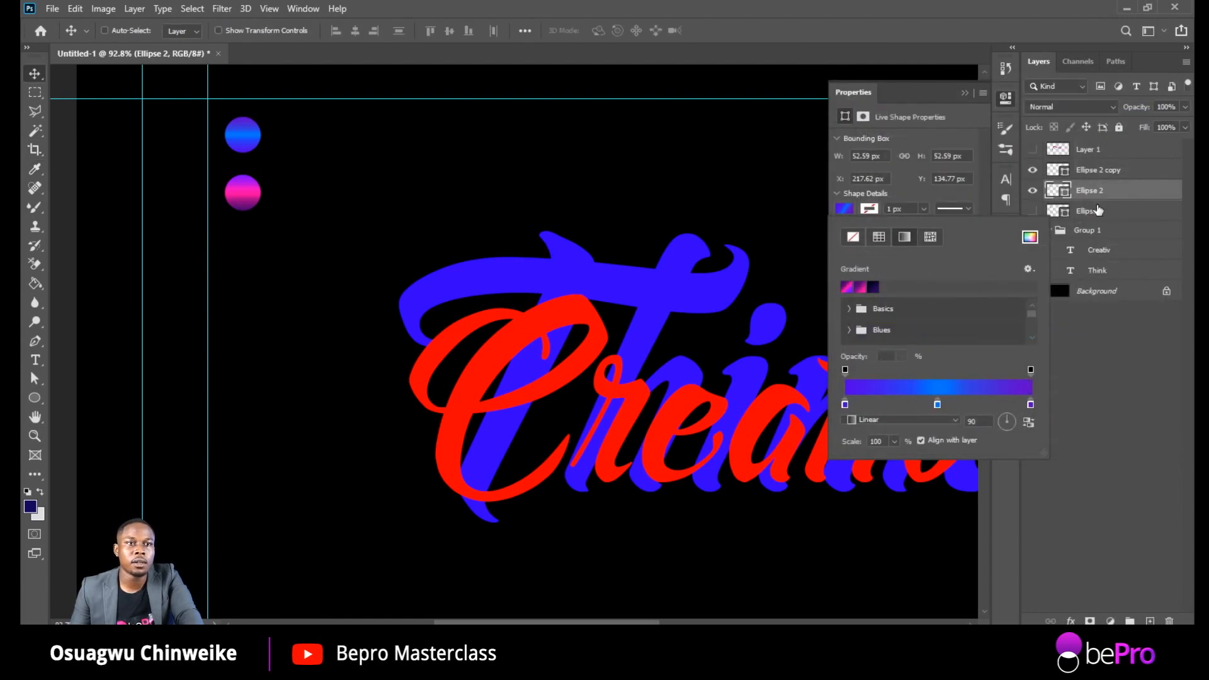
Step: Open the hidden Ellipse 1 layer's fill gradient for editing and recolour its start stop bright red
click(1096, 213)
click(1097, 214)
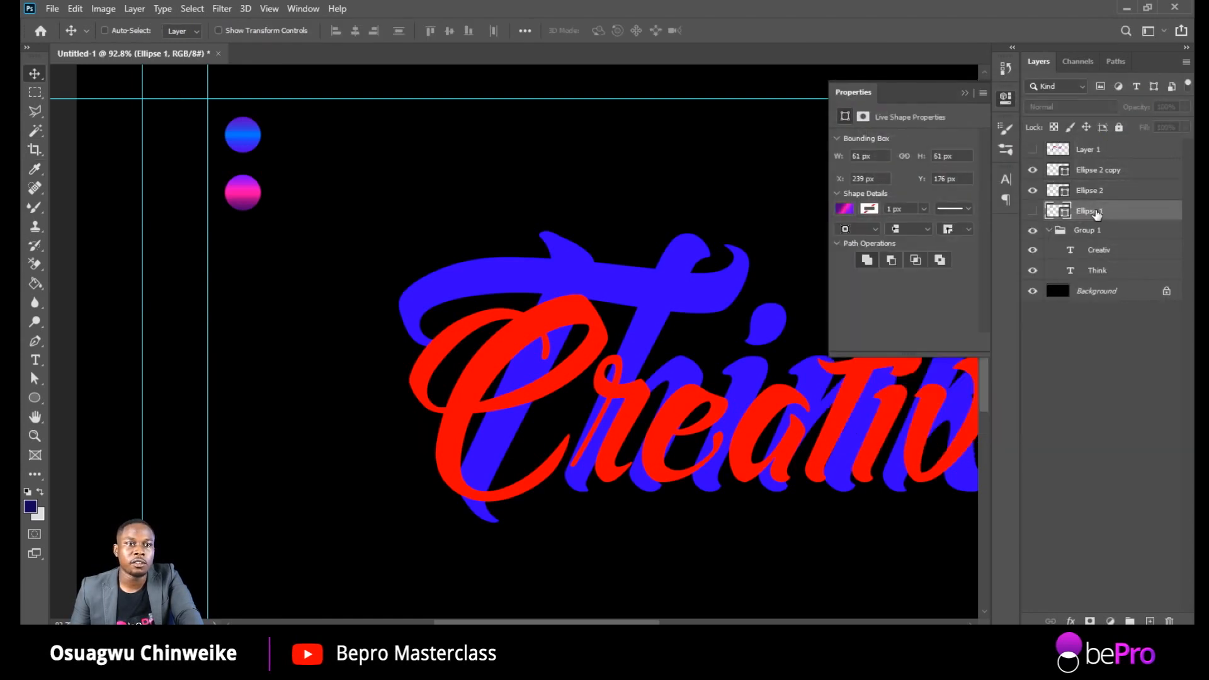
click(850, 209)
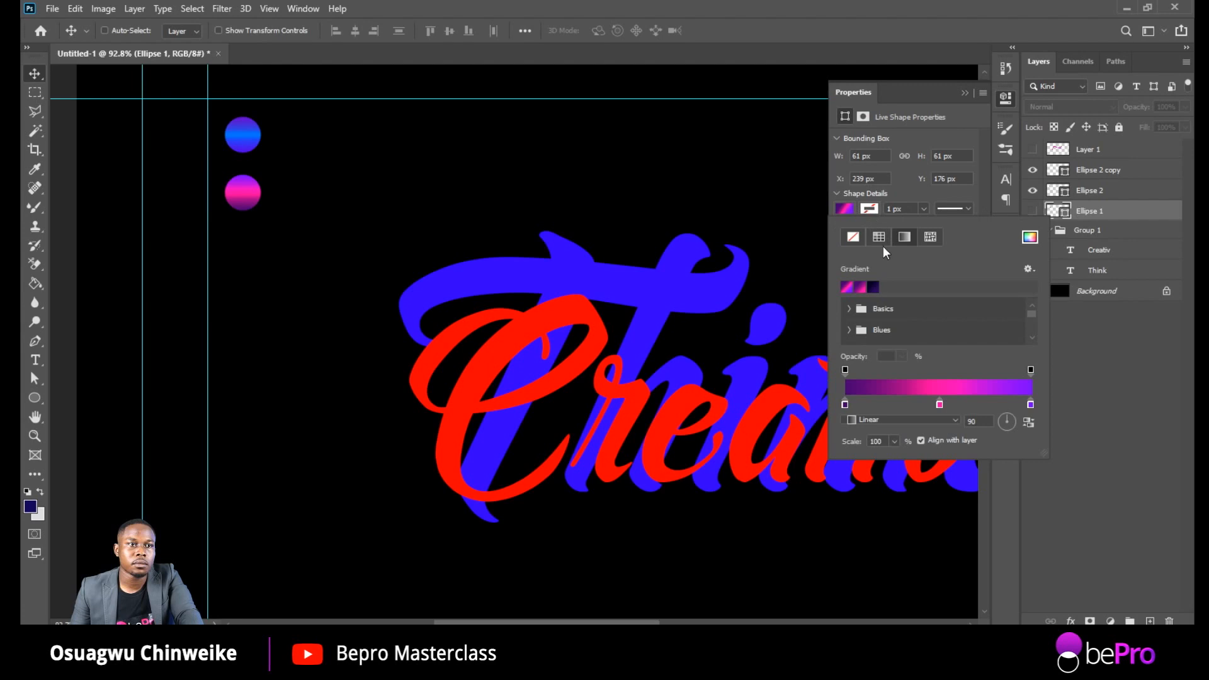
click(949, 392)
double_click(852, 354)
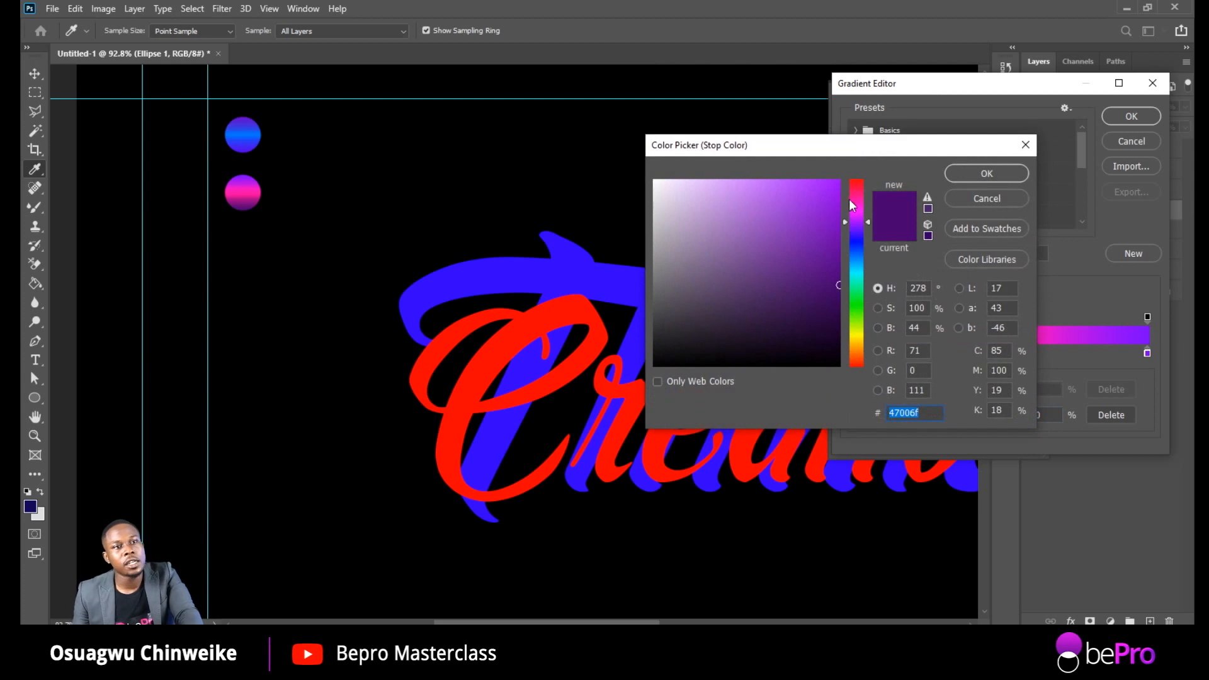
mouse_move(855, 192)
mouse_down()
mouse_move(857, 146)
mouse_move(882, 170)
mouse_move(940, 159)
mouse_up()
click(987, 174)
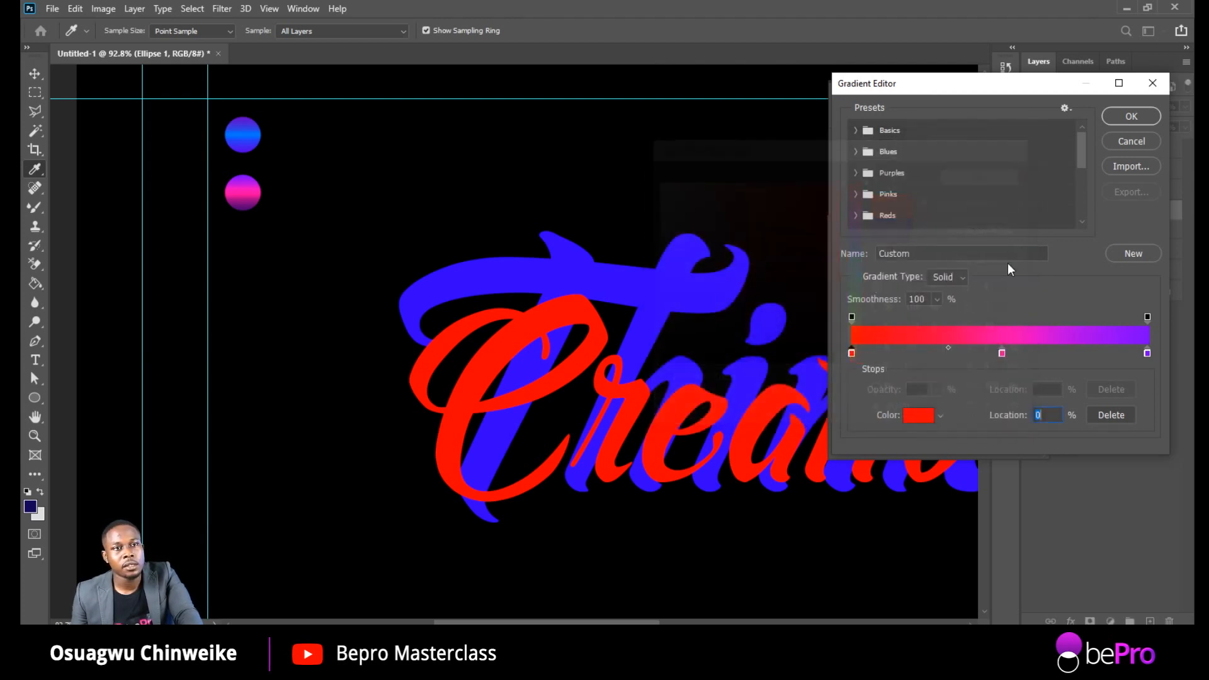
Step: Move the Ellipse 1 gradient's middle stop to 50% and set its colour to red ff0000
click(1002, 354)
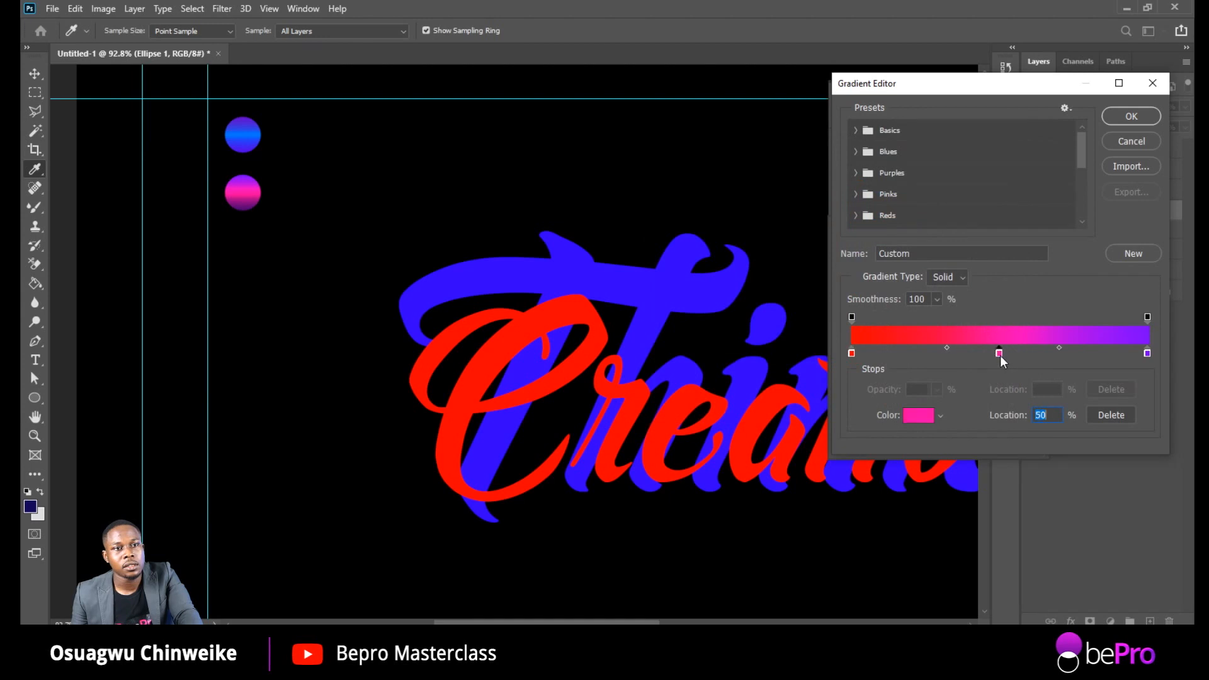
double_click(999, 354)
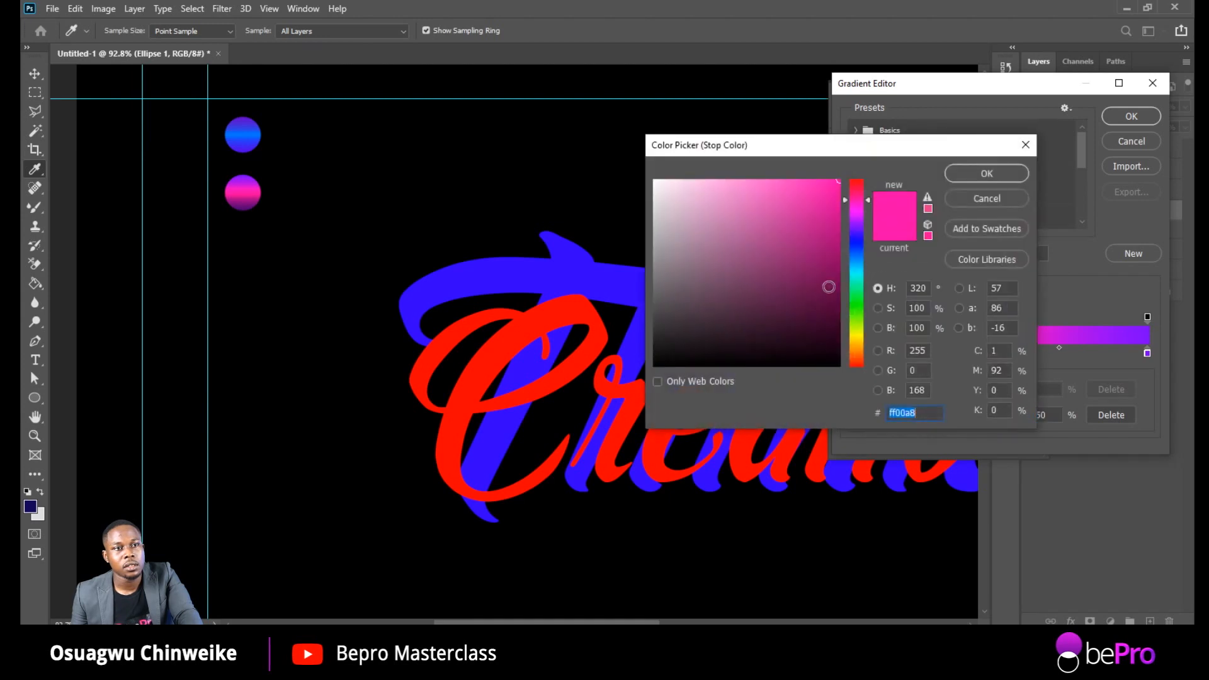
click(858, 182)
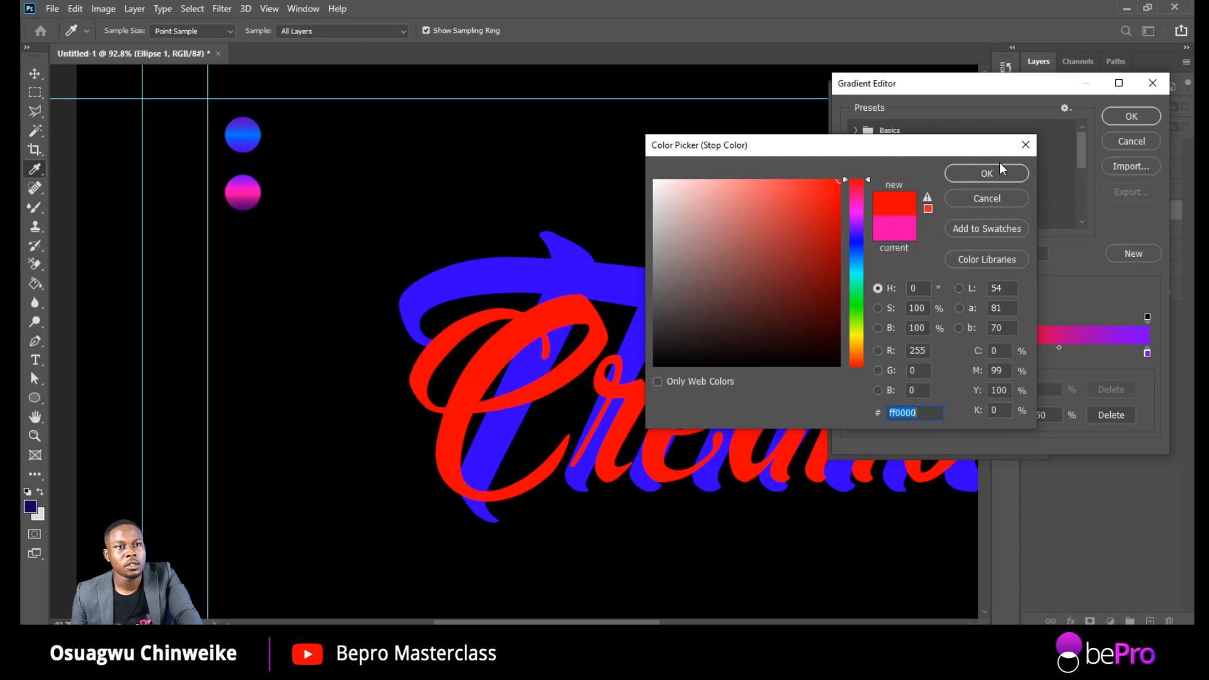
click(987, 174)
Step: Recolour the Ellipse 1 gradient's end stop orange and apply the gradient
double_click(1147, 353)
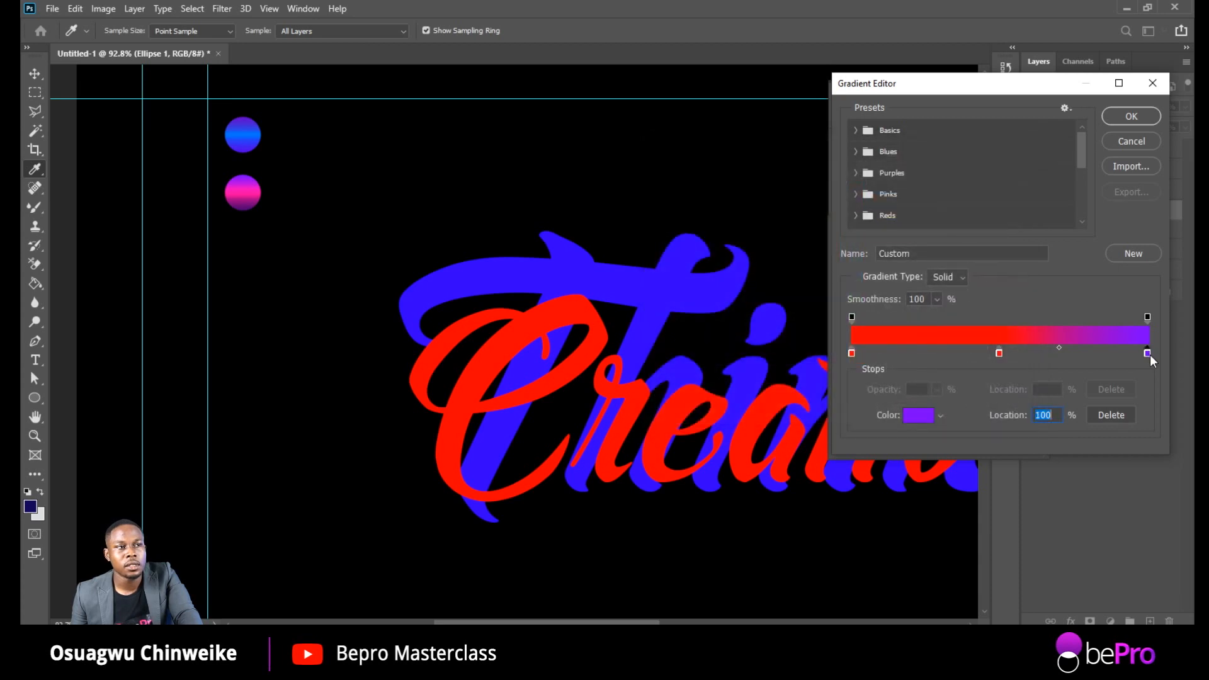
click(861, 354)
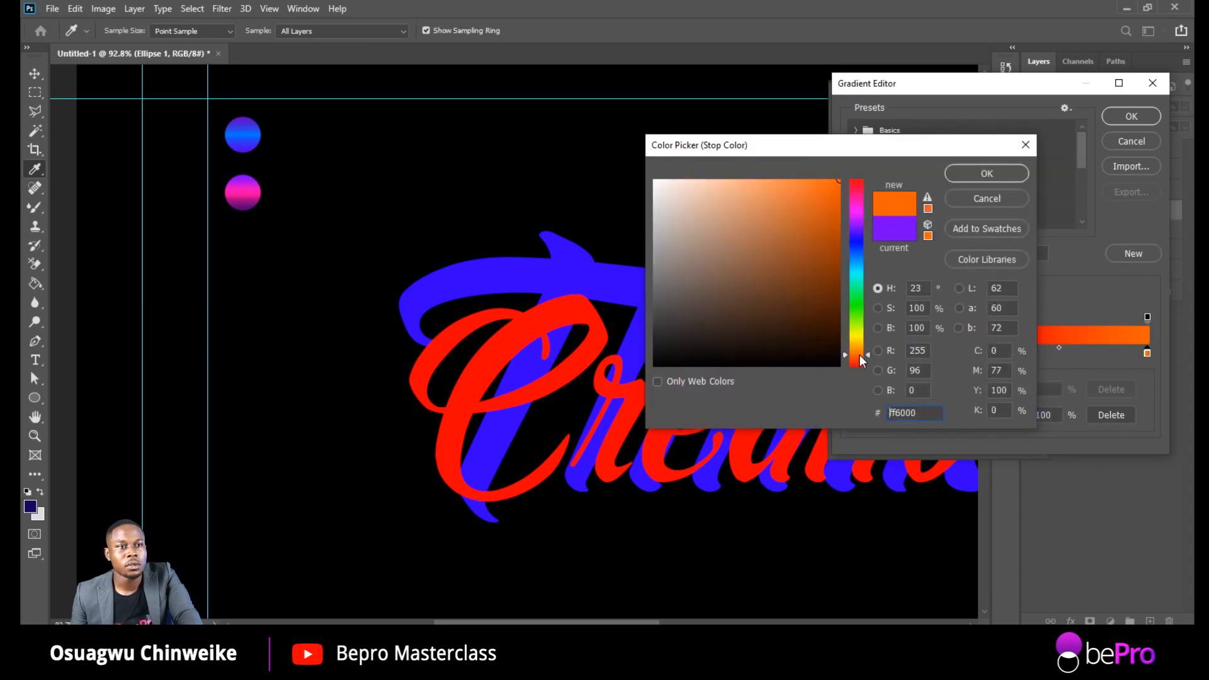
drag(860, 360, 860, 354)
click(987, 173)
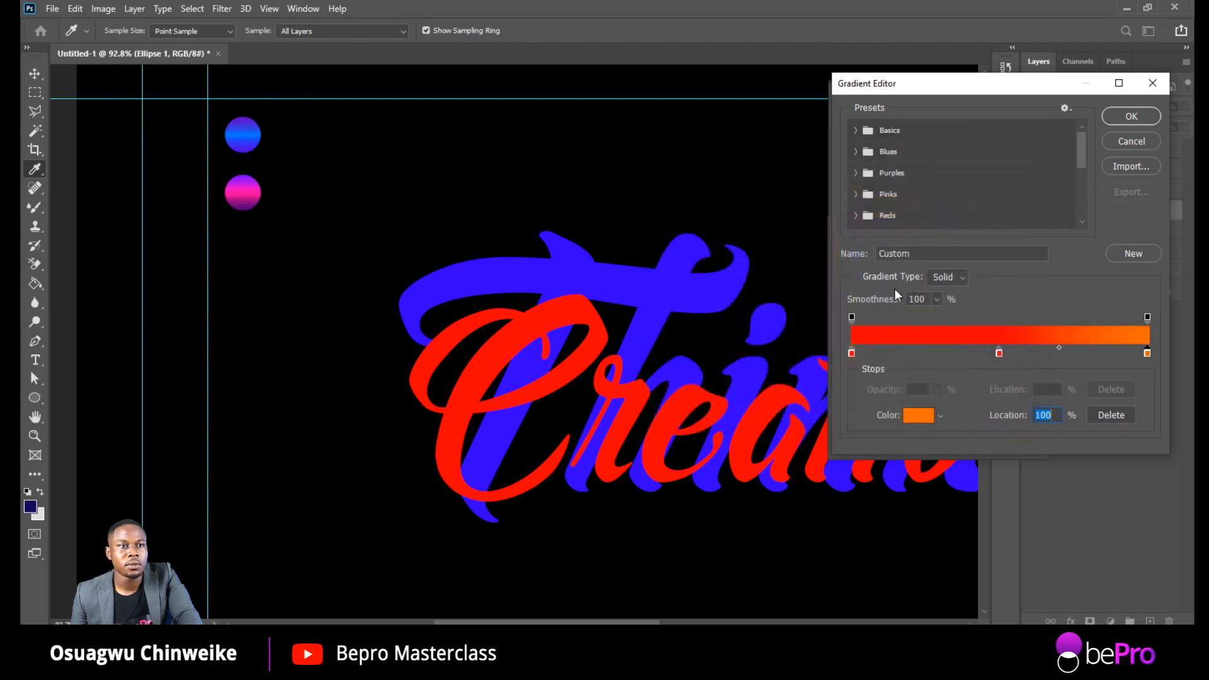
click(1132, 118)
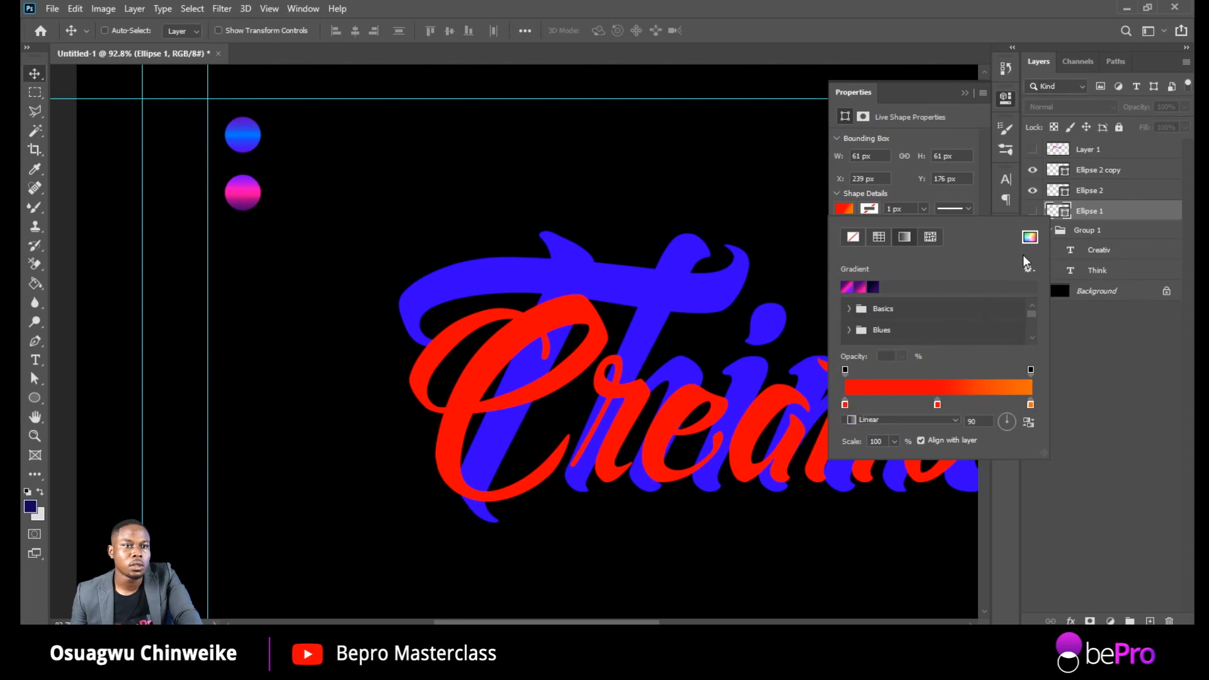
Step: Open the fill gradient of the Ellipse 2 copy layer for editing and recolour its middle stop red ff0000
click(1089, 172)
click(1093, 172)
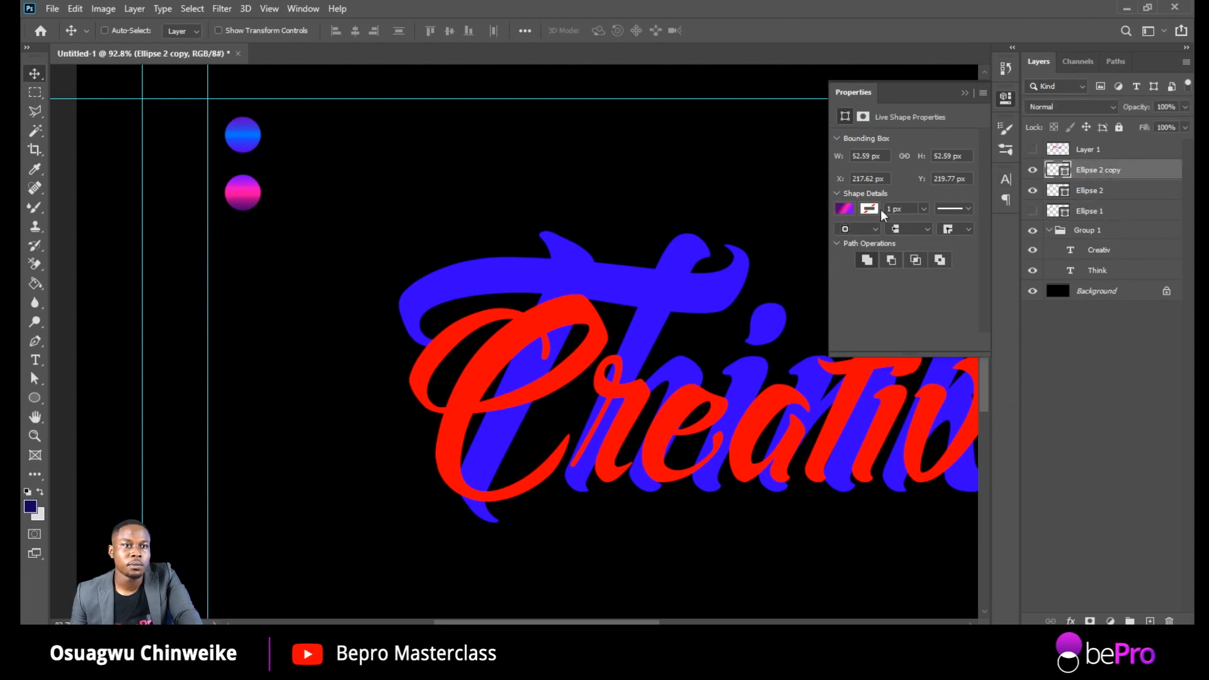
click(845, 210)
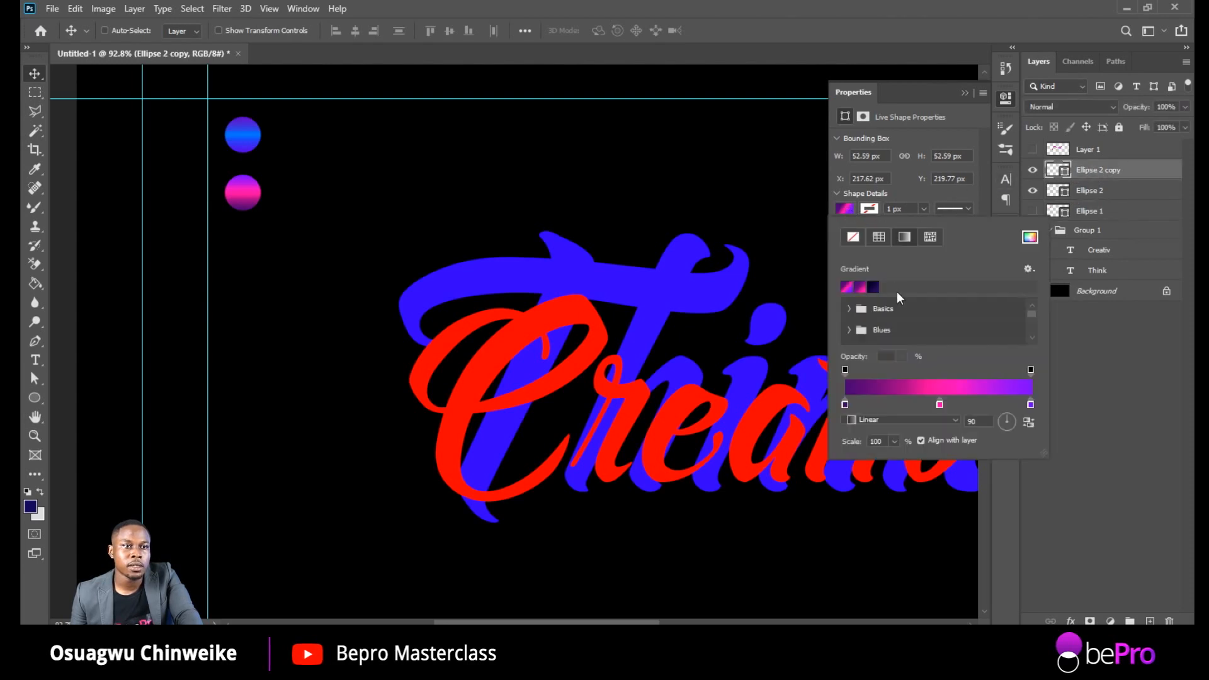
click(900, 380)
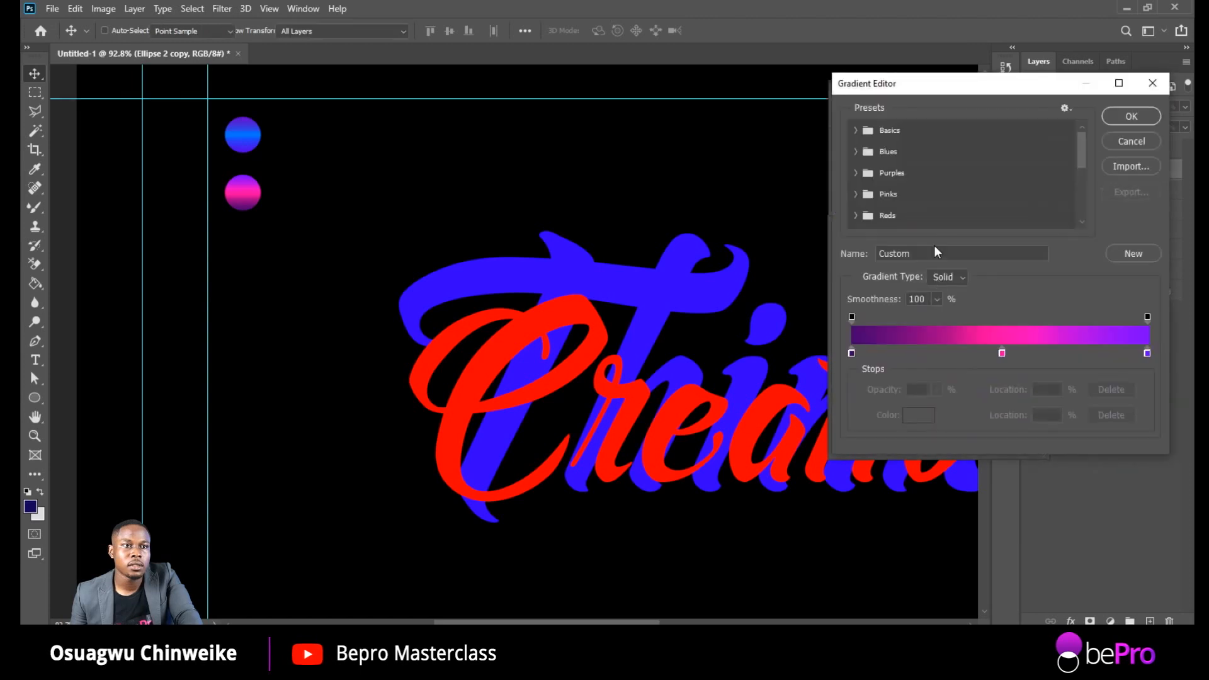
double_click(1002, 354)
drag(851, 214, 860, 158)
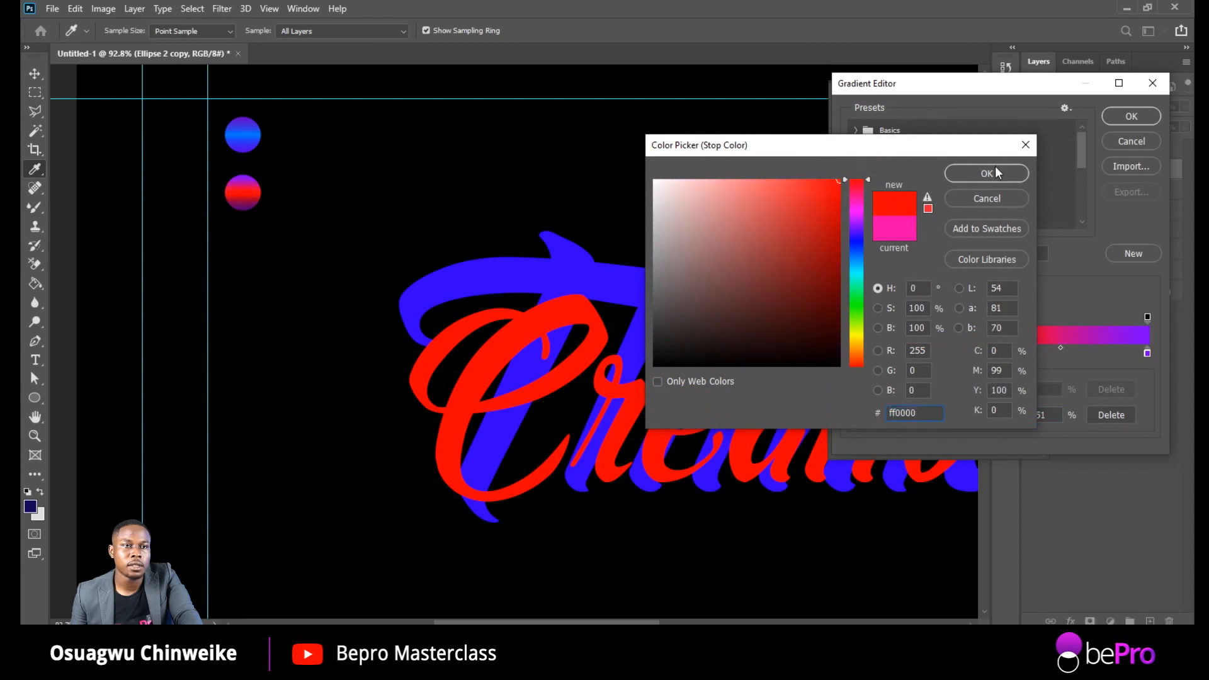
click(987, 173)
Step: Recolour the end stop of the Ellipse 2 copy gradient orange ff7e00
click(1147, 353)
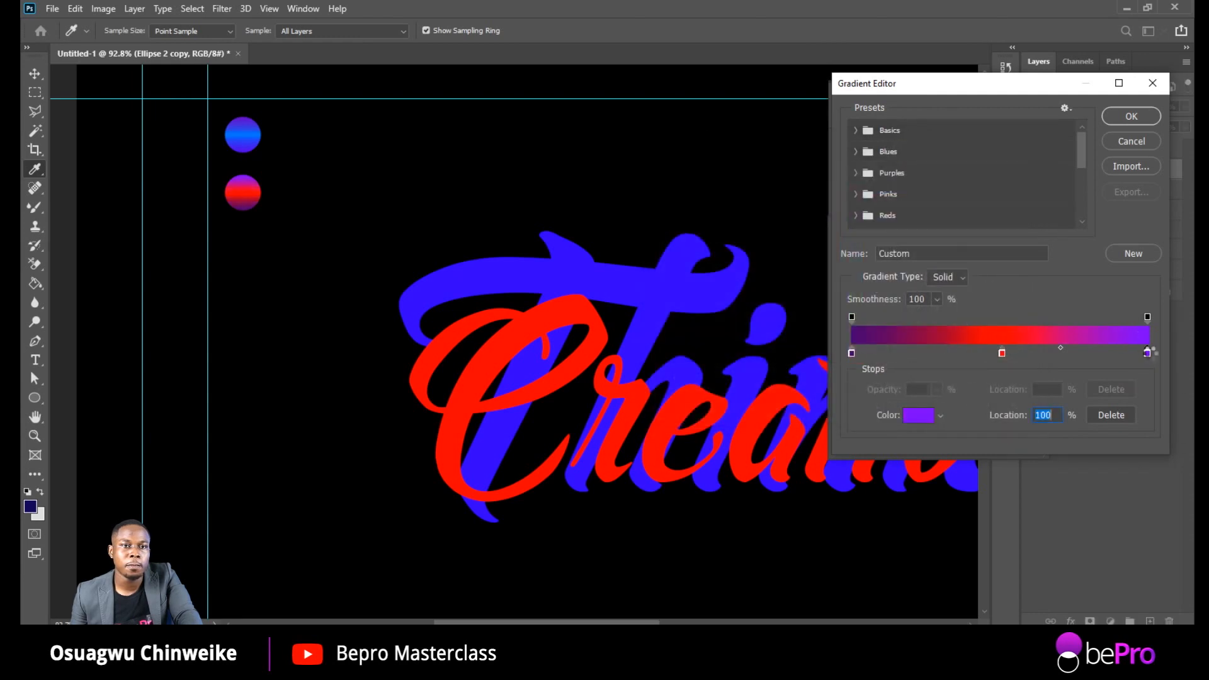
double_click(1148, 354)
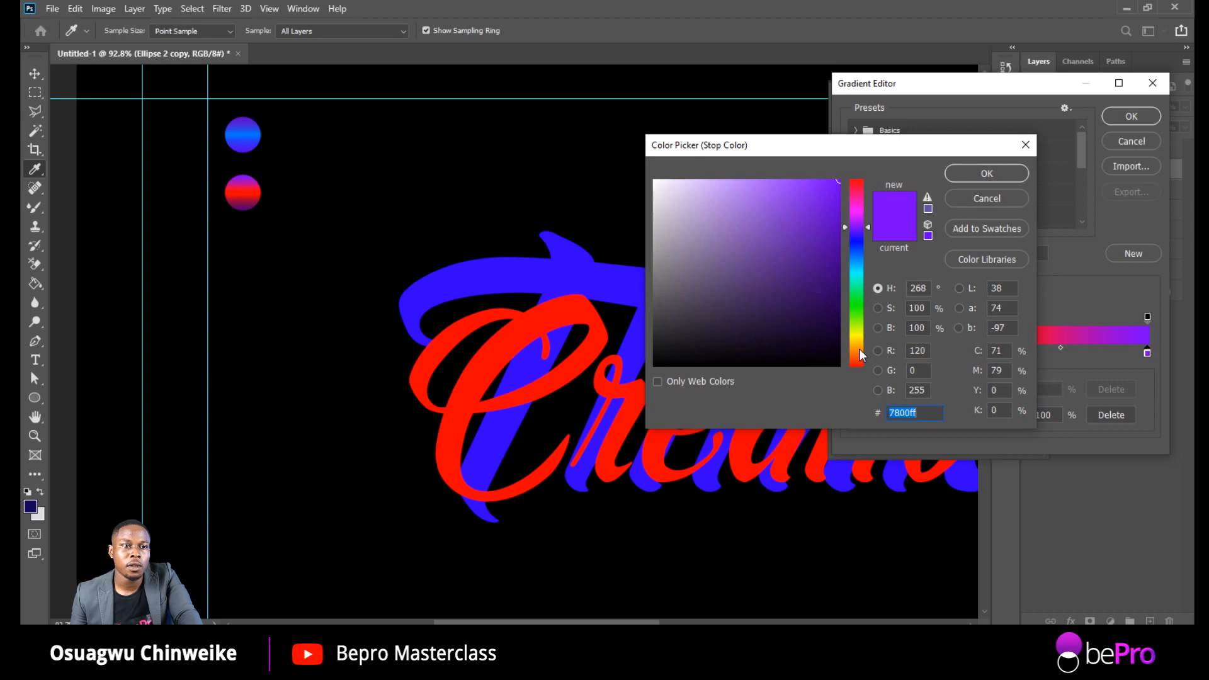
click(860, 350)
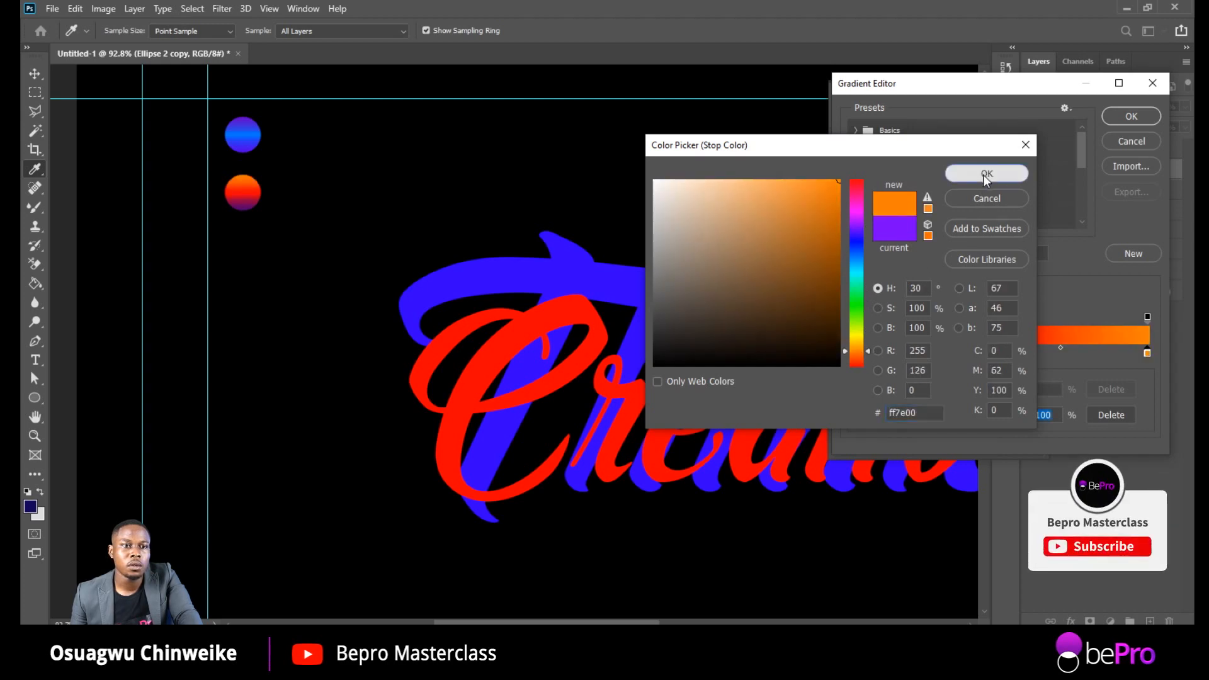
click(984, 176)
Step: Recolour the start stop of the Ellipse 2 copy gradient from purple to bright orange
click(853, 354)
click(917, 417)
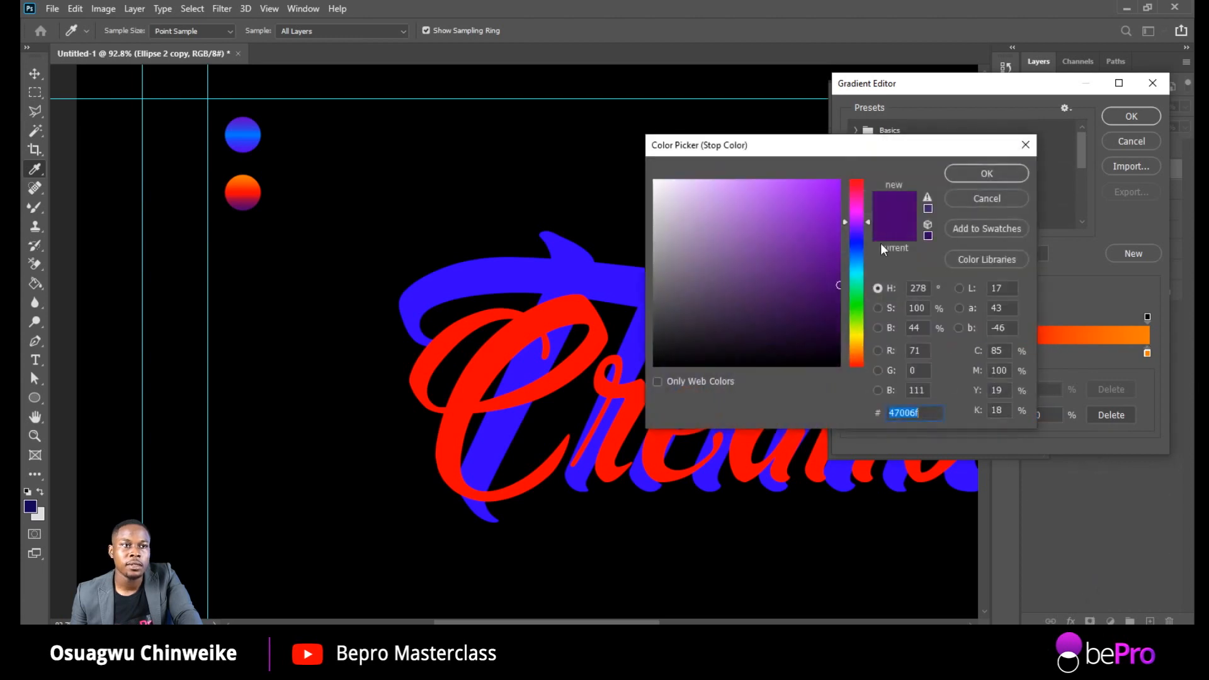
drag(858, 350, 858, 353)
drag(827, 281, 863, 135)
click(986, 171)
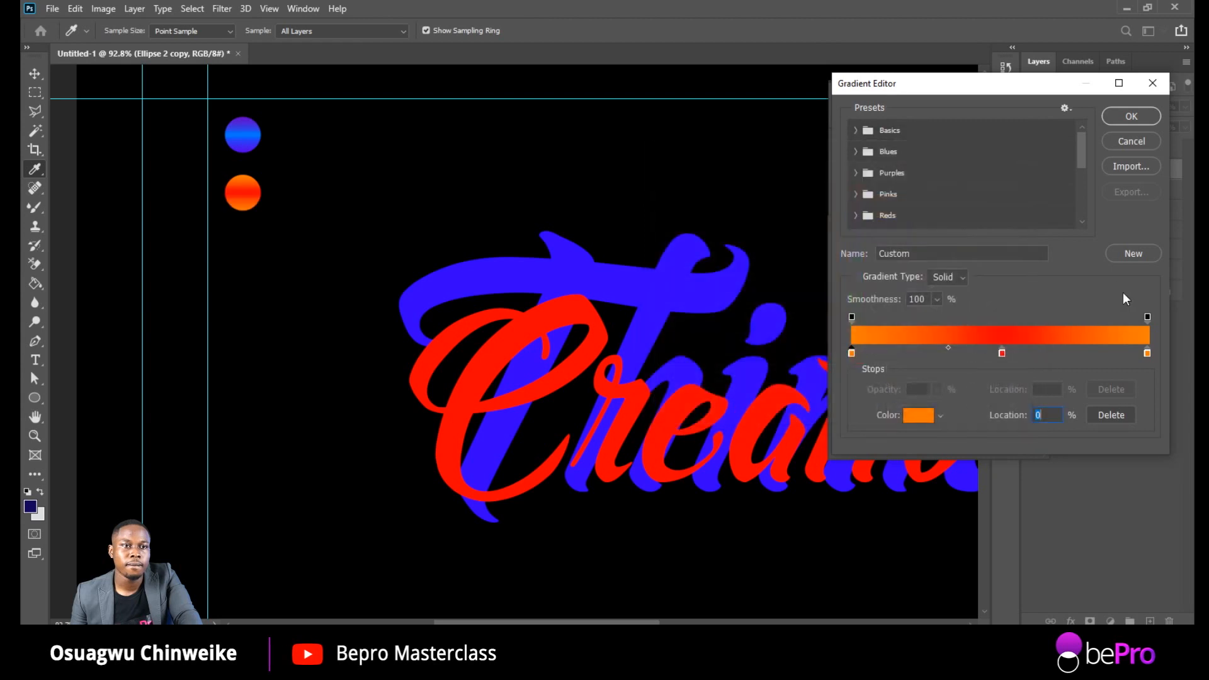
Step: Recolour the end stop of the Ellipse 2 copy gradient dark red b00808
double_click(1146, 353)
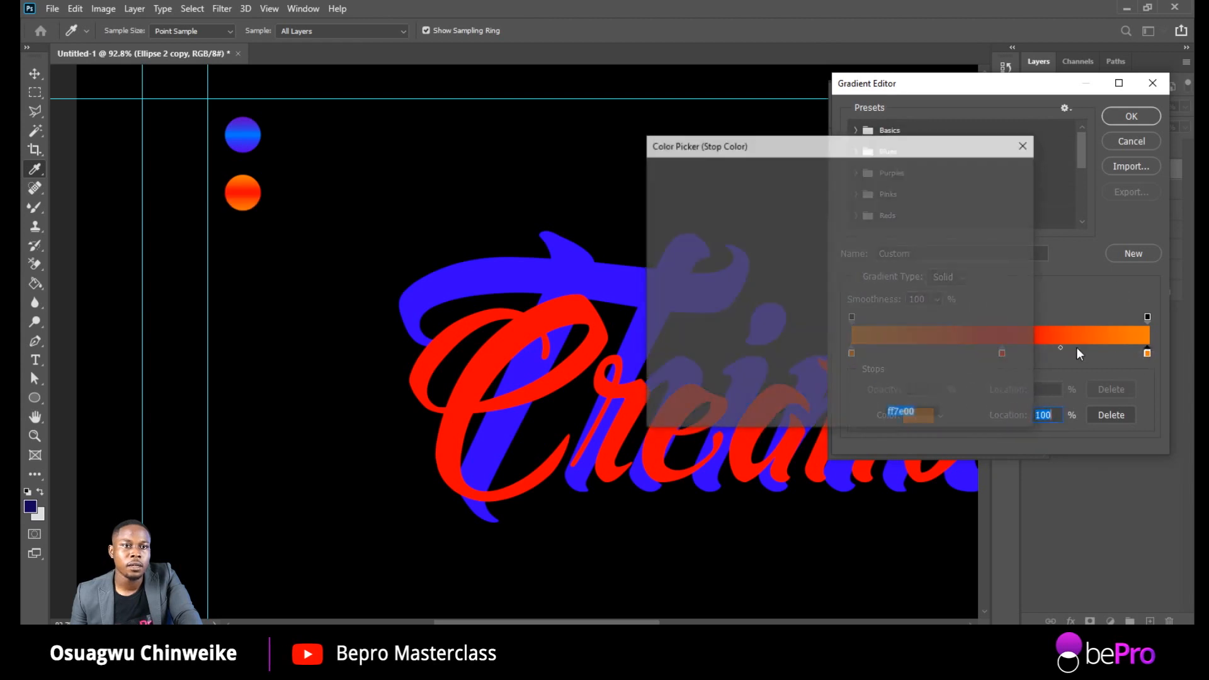
drag(858, 198, 860, 165)
mouse_move(825, 222)
mouse_down()
mouse_move(855, 238)
mouse_move(841, 217)
mouse_up()
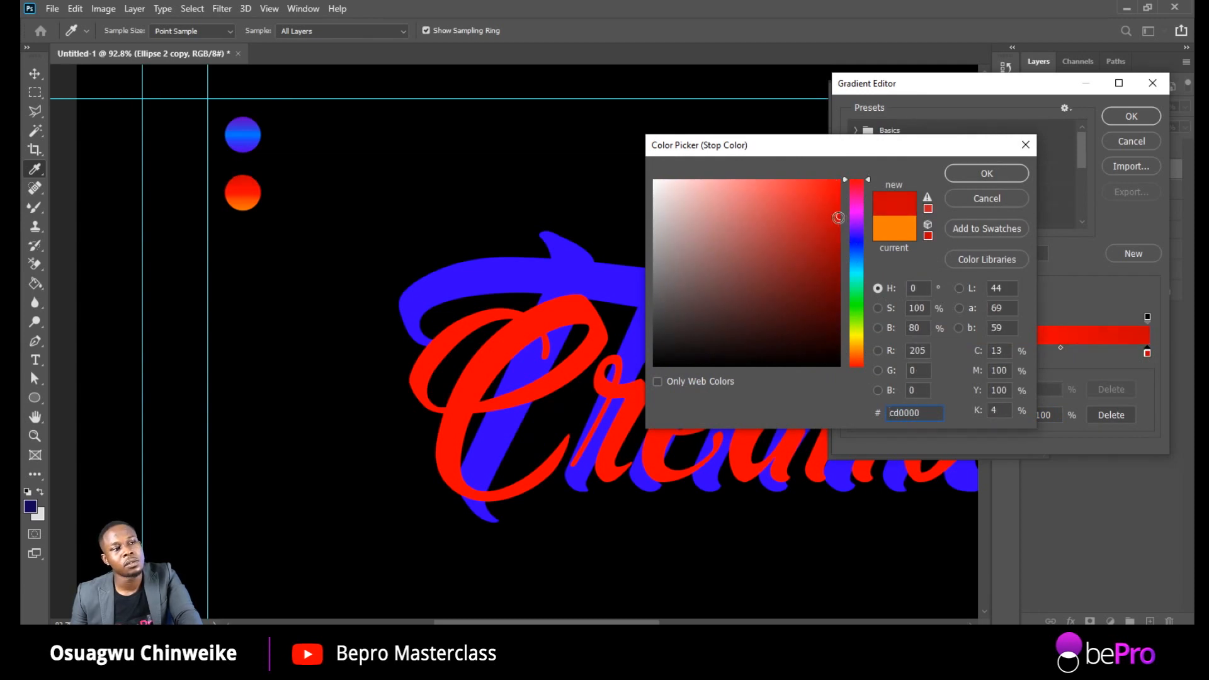
drag(836, 219, 839, 221)
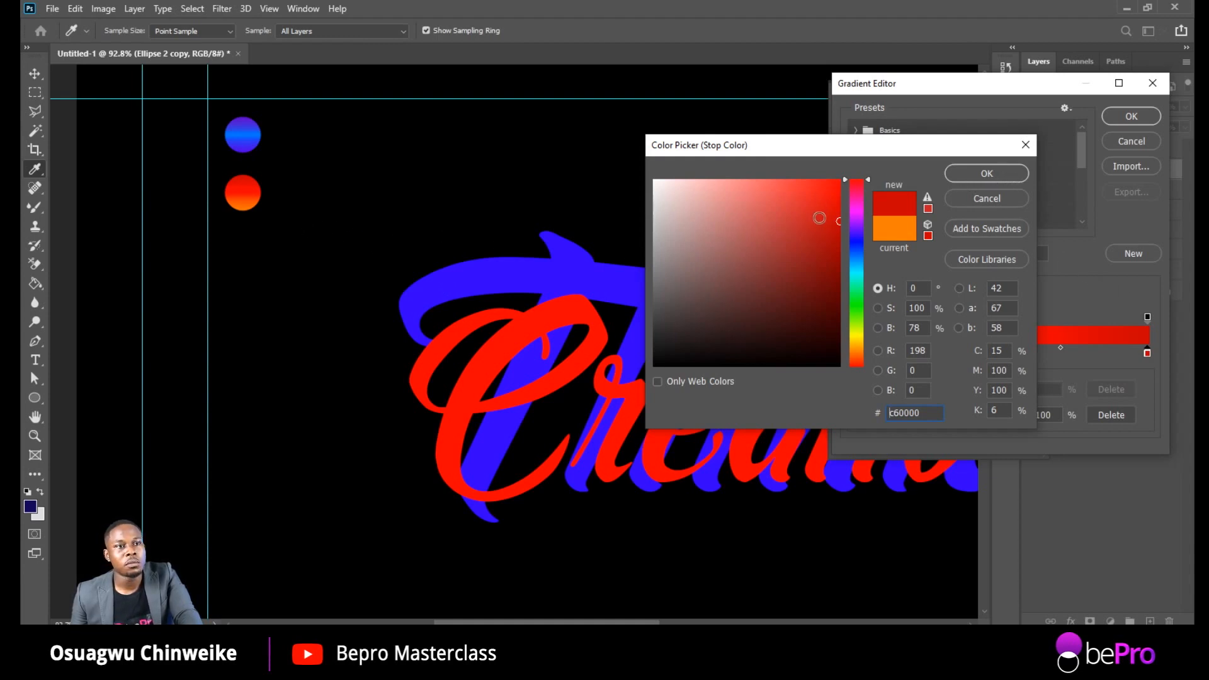
click(837, 225)
drag(844, 227, 841, 227)
click(832, 237)
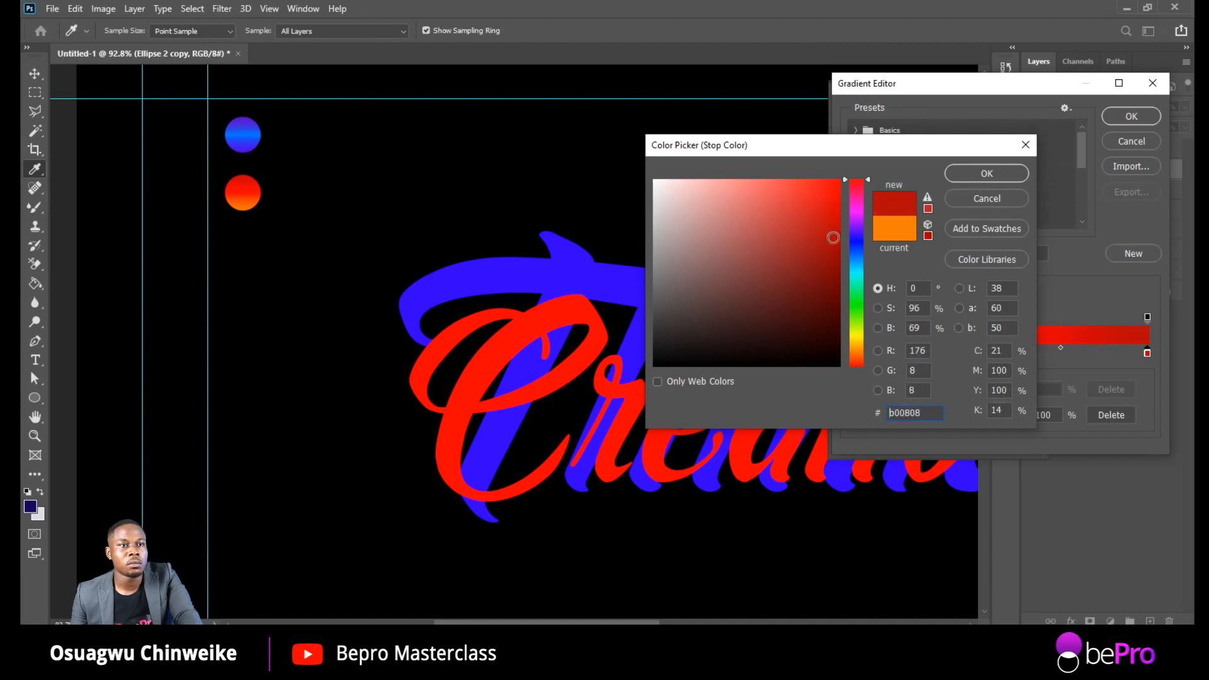
click(986, 173)
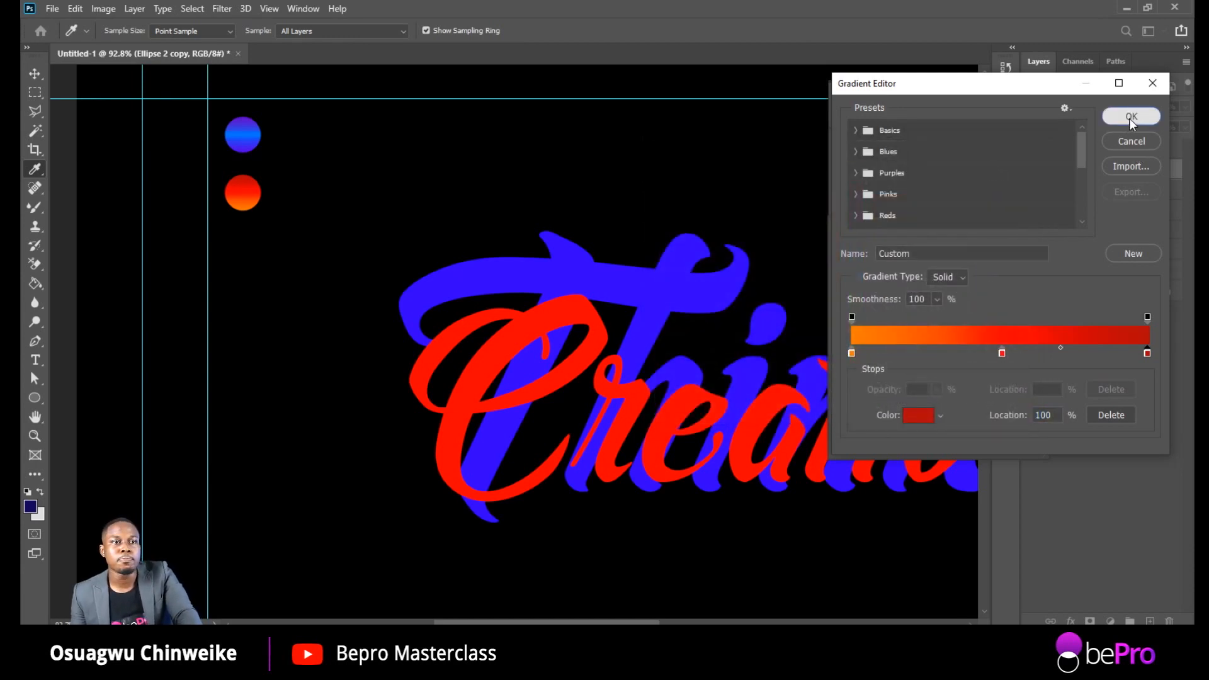
Step: Apply the edited gradient to the Ellipse 2 copy circle and close its shape properties
click(855, 216)
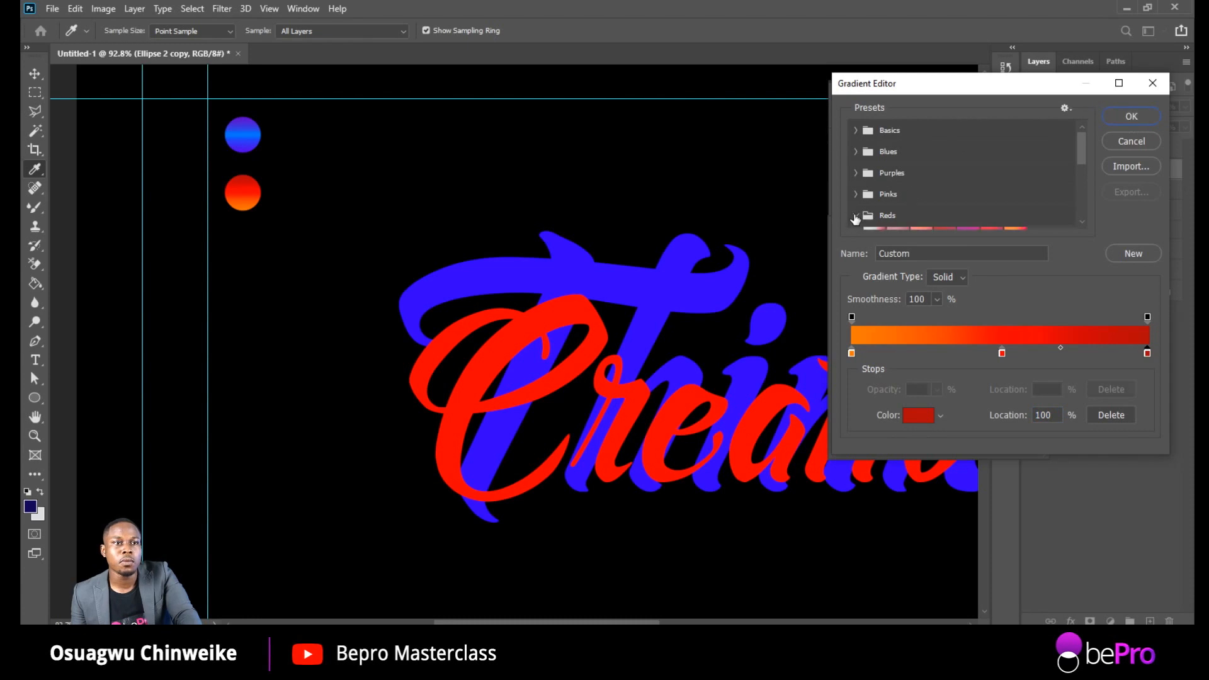
click(1130, 117)
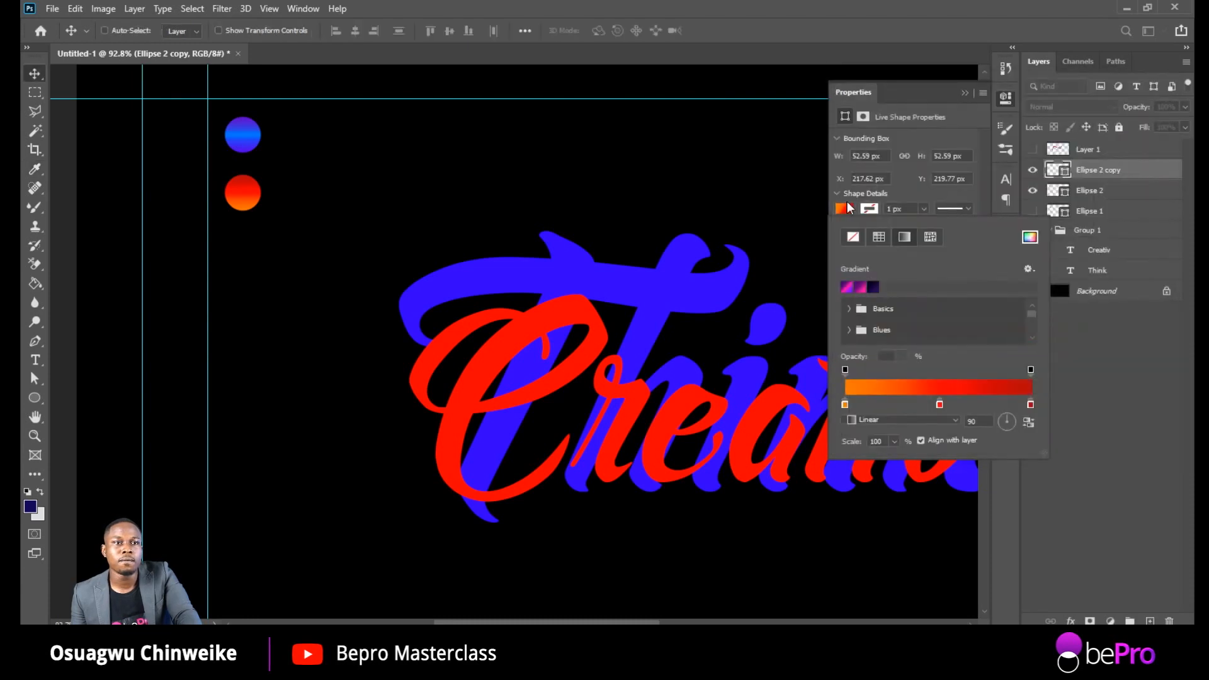
click(965, 93)
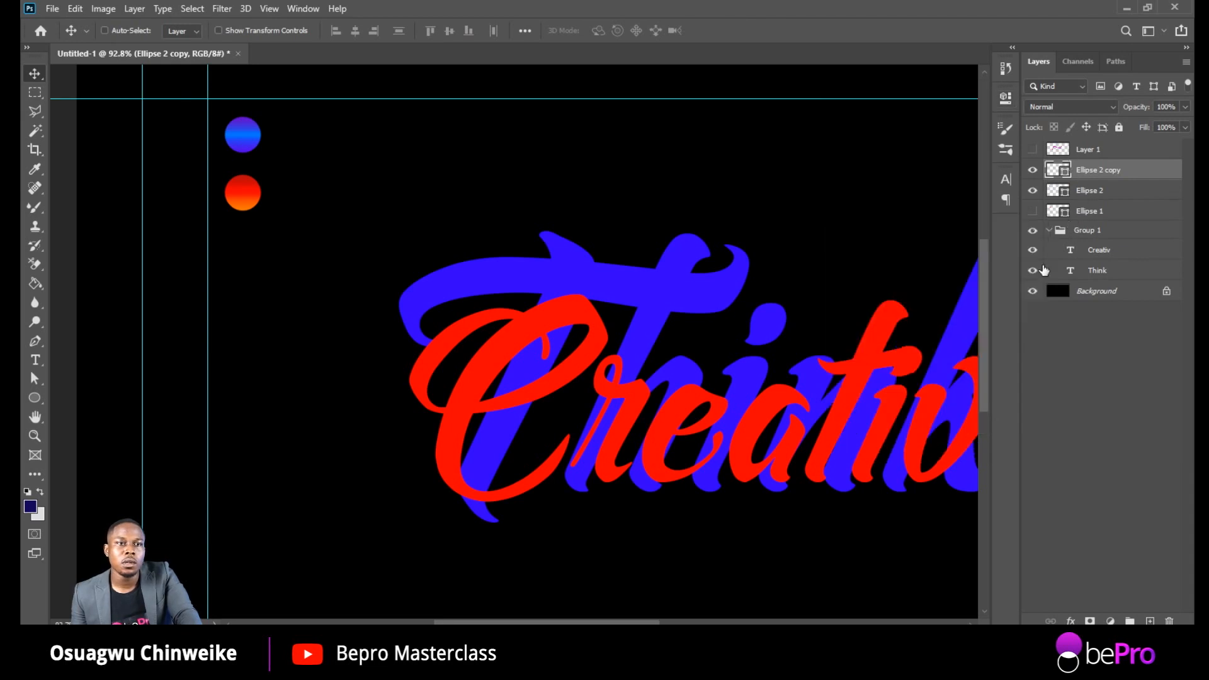
Step: Hide the Background layer and Group 1, and add a new layer named "Think 3d" above the ellipses
click(1033, 292)
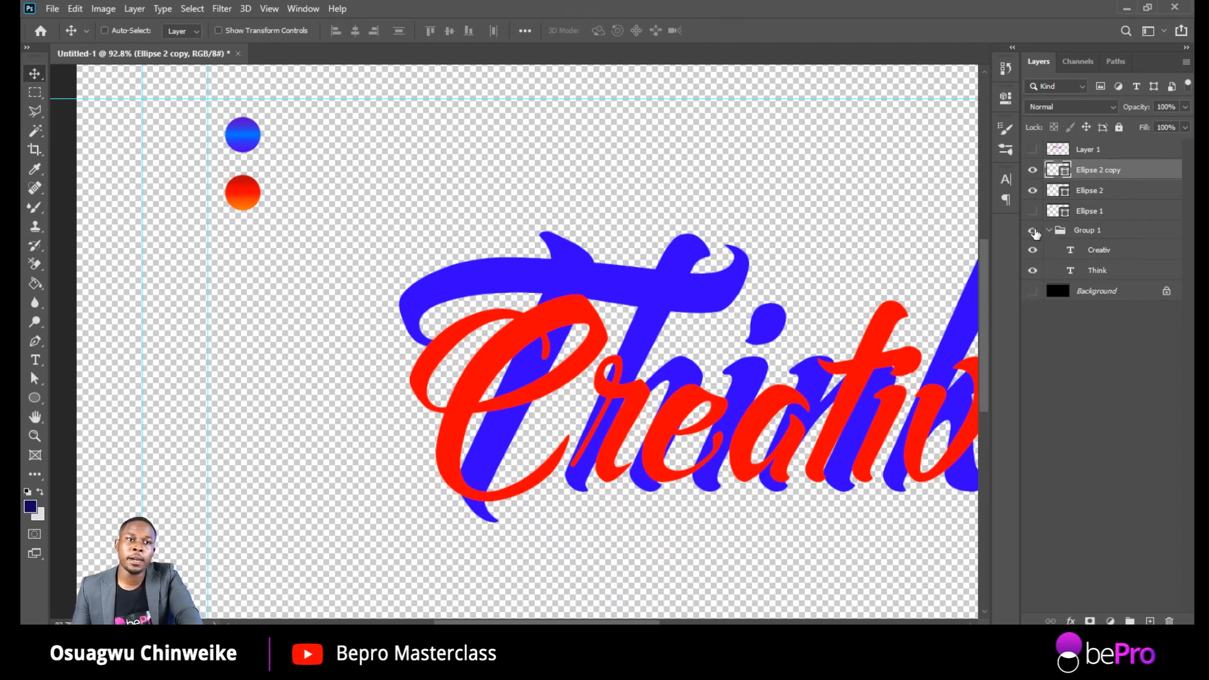
click(1033, 231)
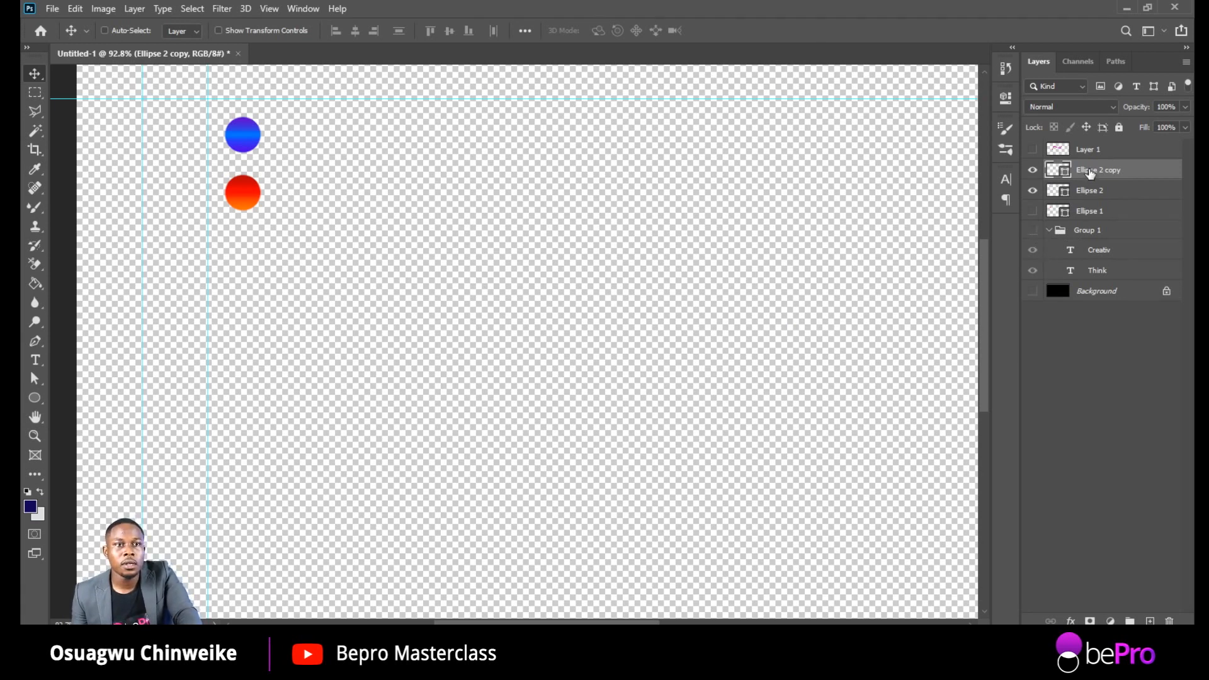
click(1150, 621)
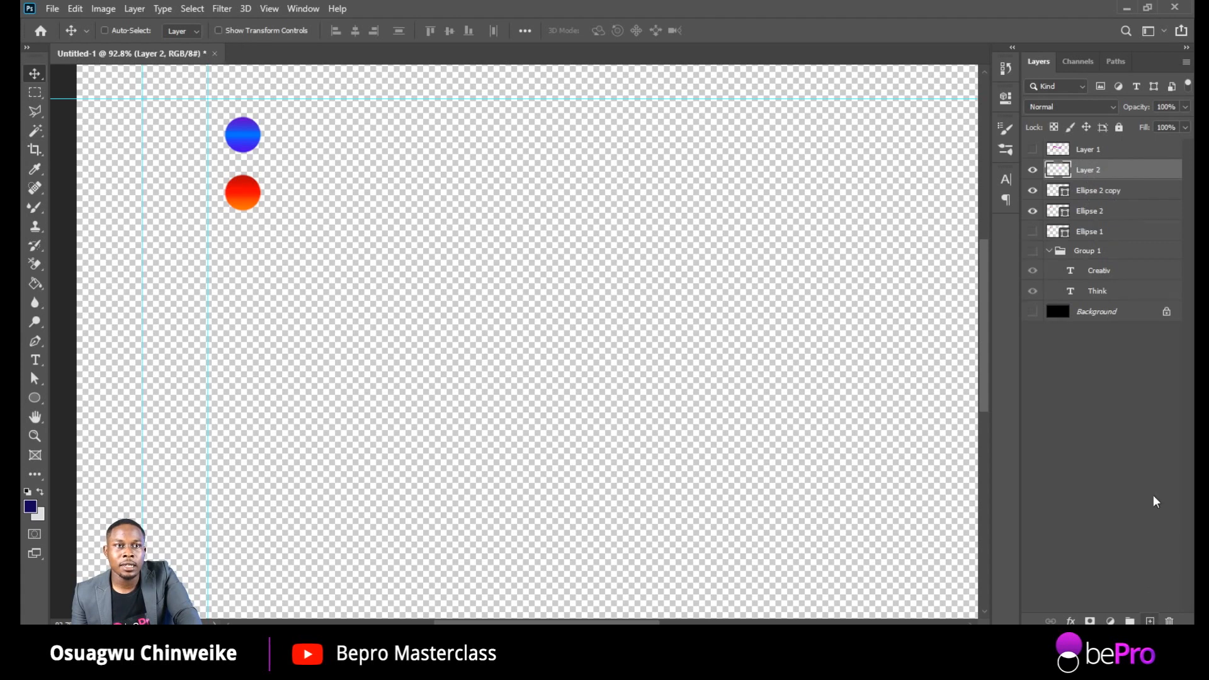
double_click(1090, 170)
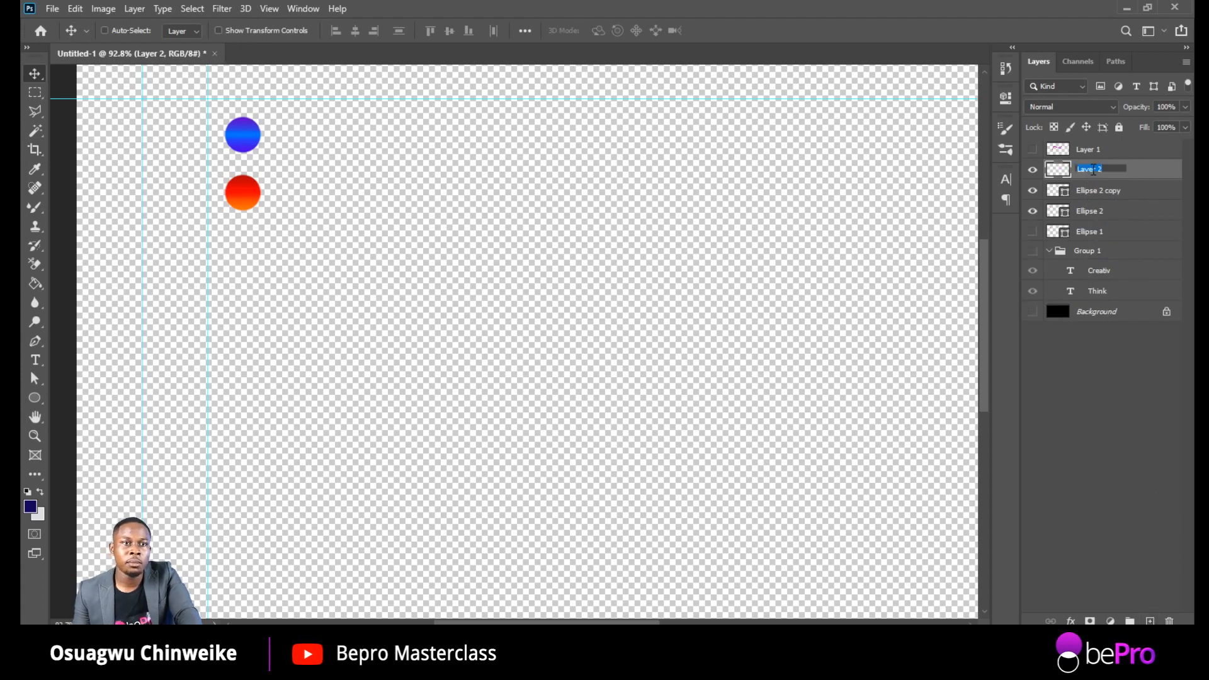
text(Think)
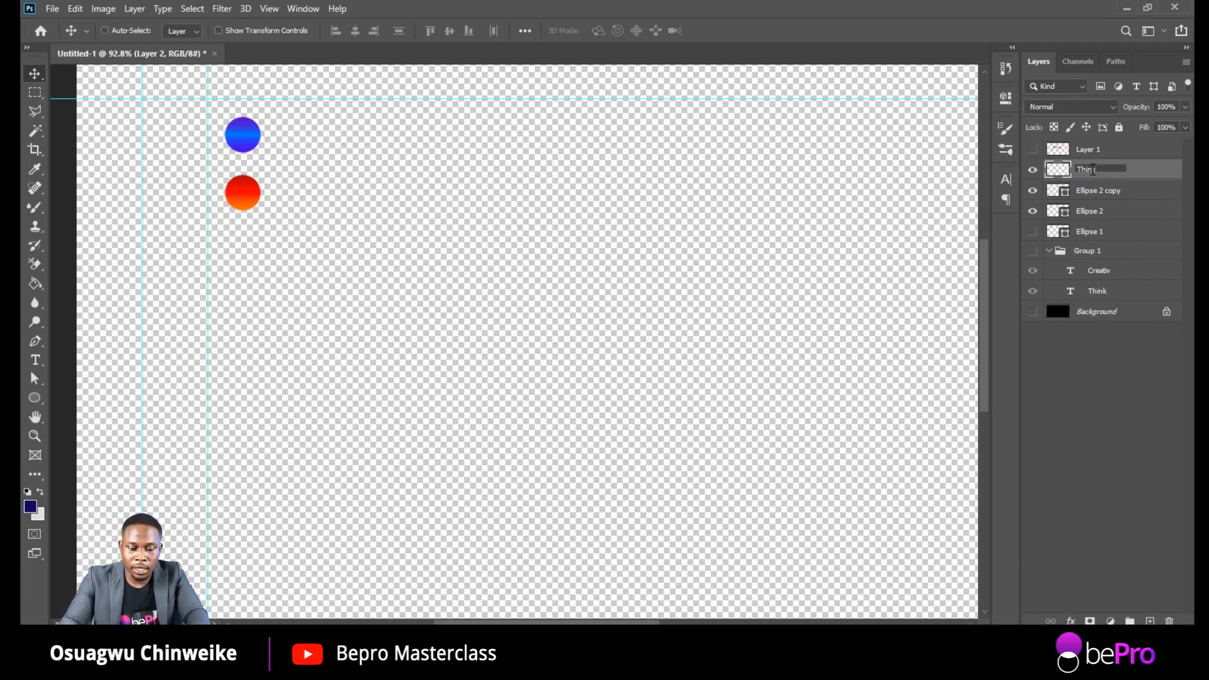
text(3d)
key(Return)
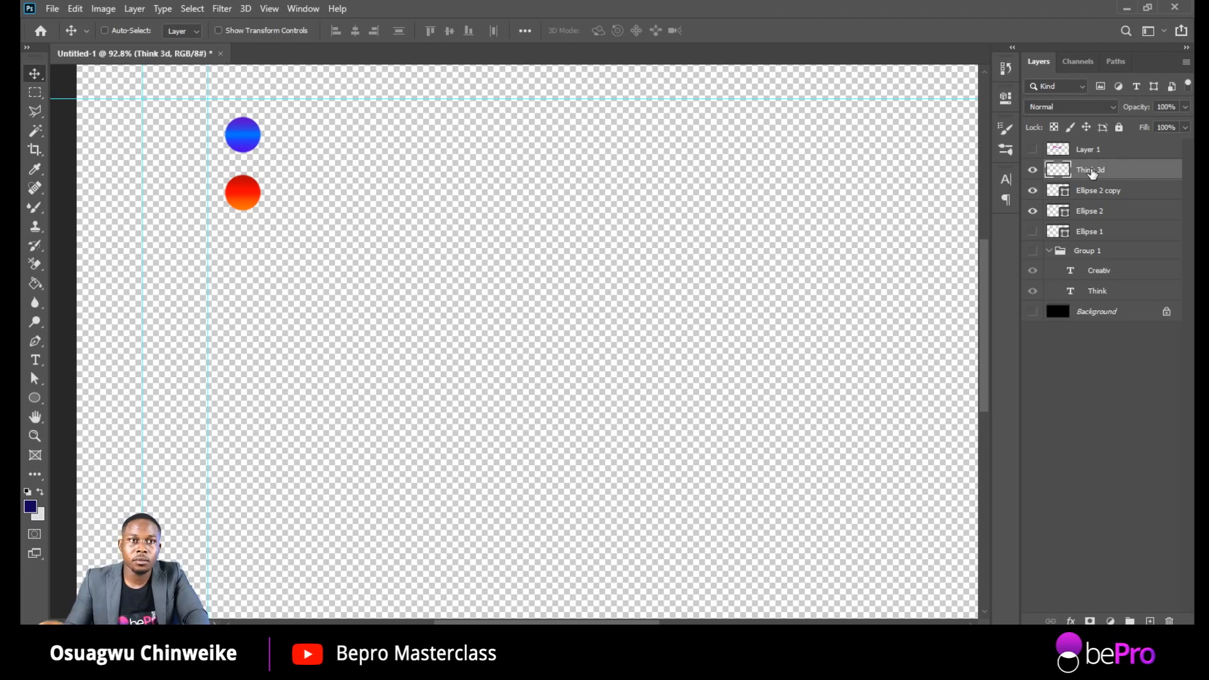
Step: Delete the hidden Layer 1 and Ellipse 1 layers
click(1105, 151)
key(Delete)
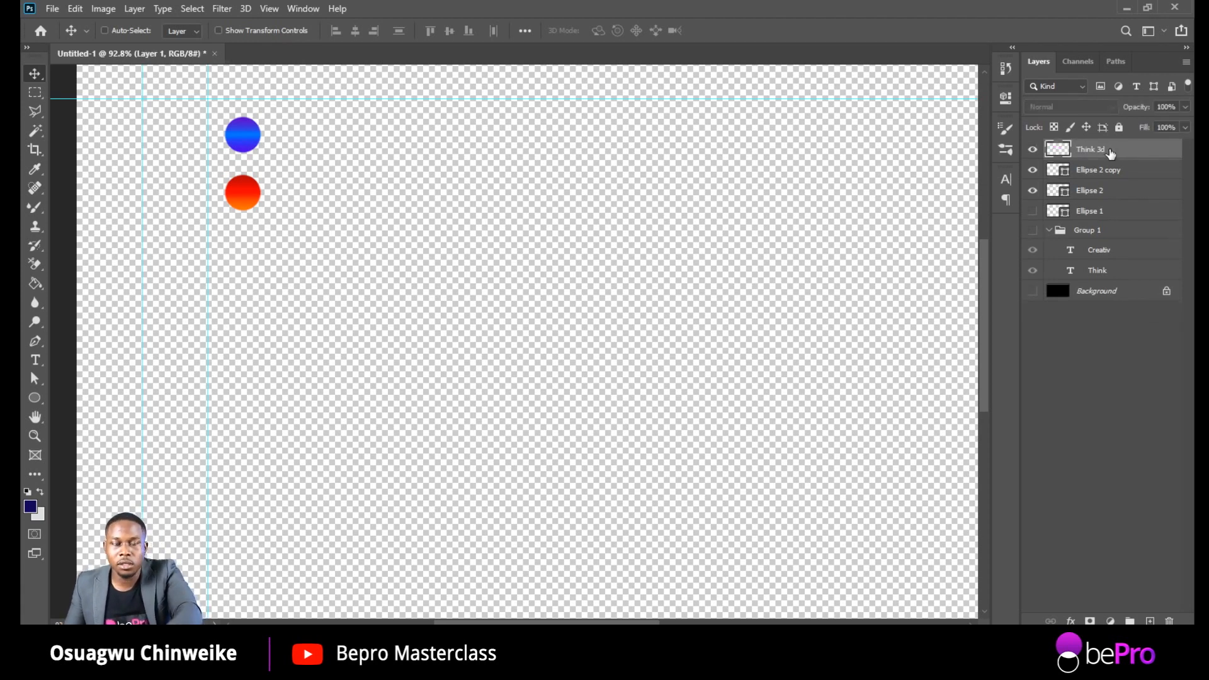
click(1102, 216)
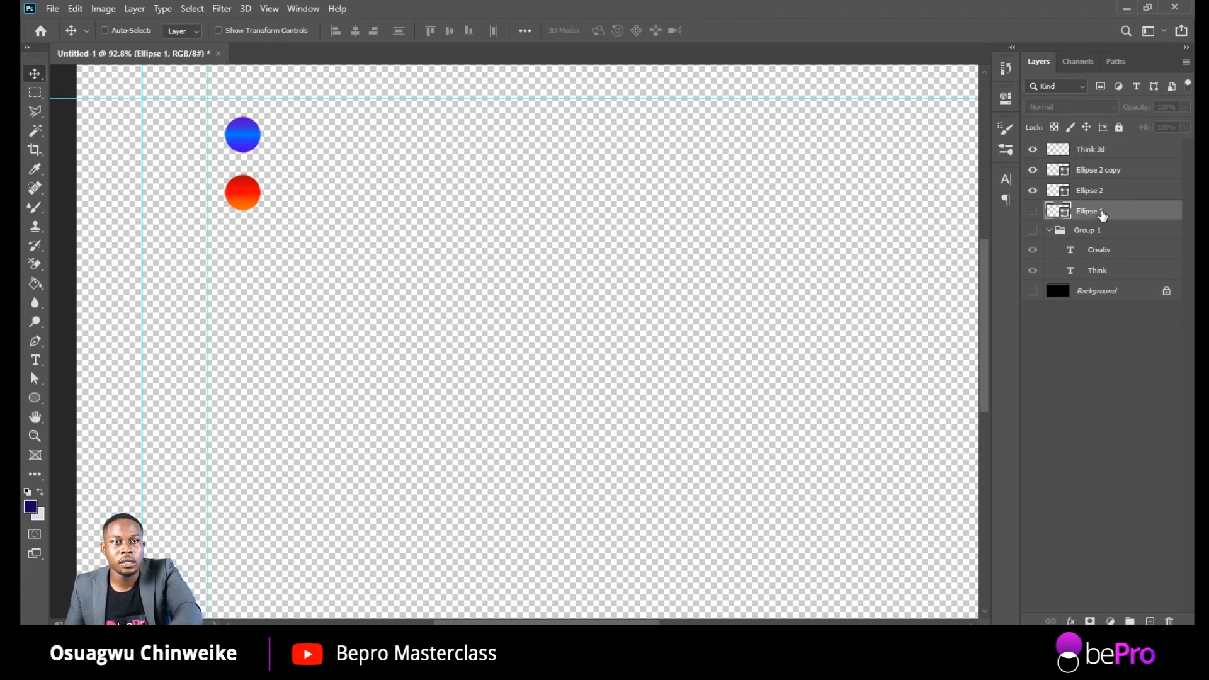
key(Delete)
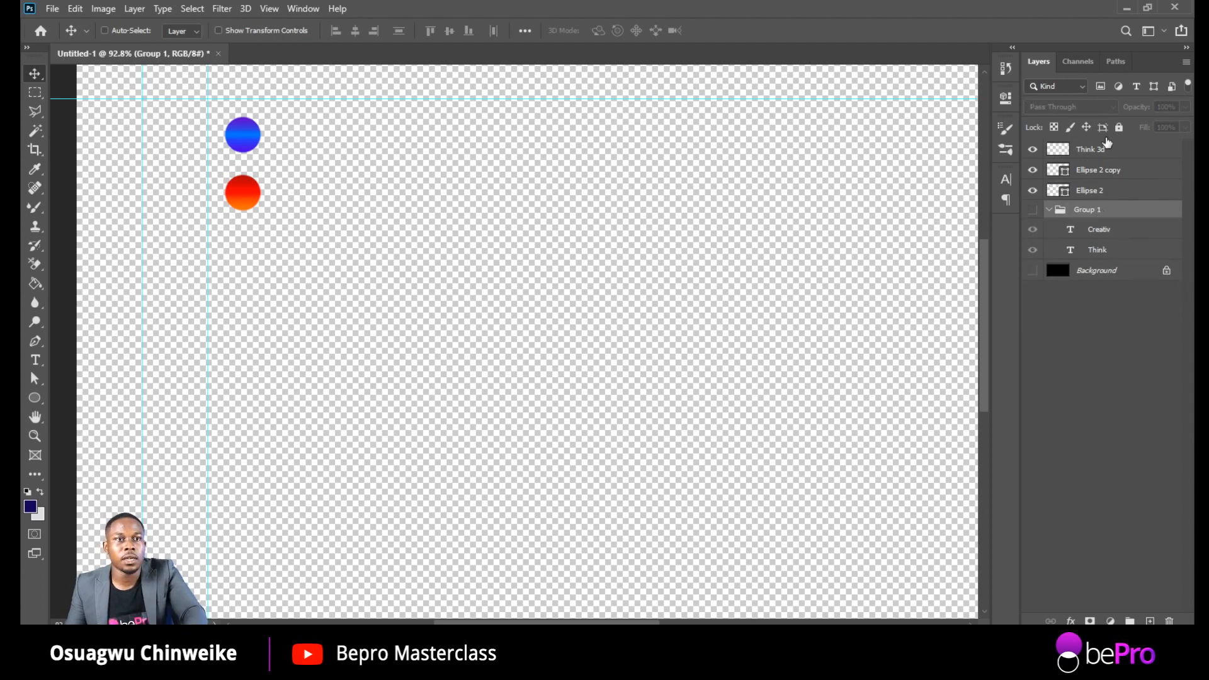
Step: Switch Ellipse 2 copy and Ellipse 2 off and on to check which circle each layer holds
click(1104, 170)
click(1033, 170)
click(1033, 170)
click(1033, 192)
click(1033, 192)
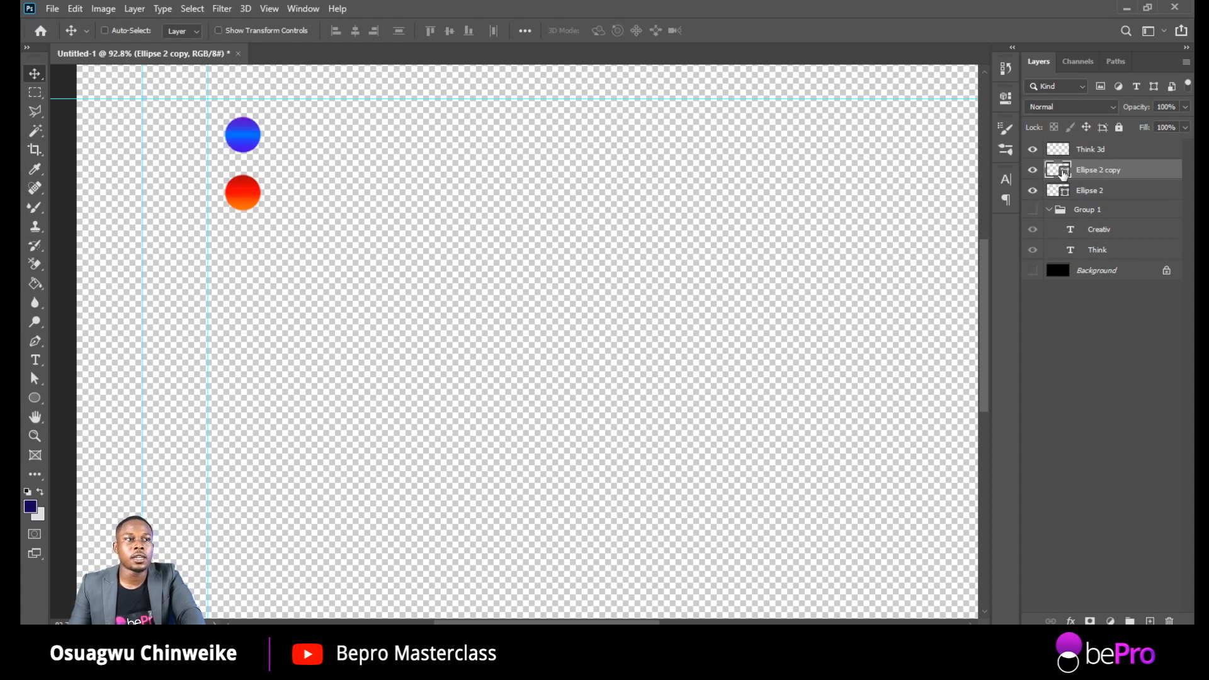
scroll(259, 130, down, 1)
scroll(319, 165, down, 1)
scroll(502, 189, down, 1)
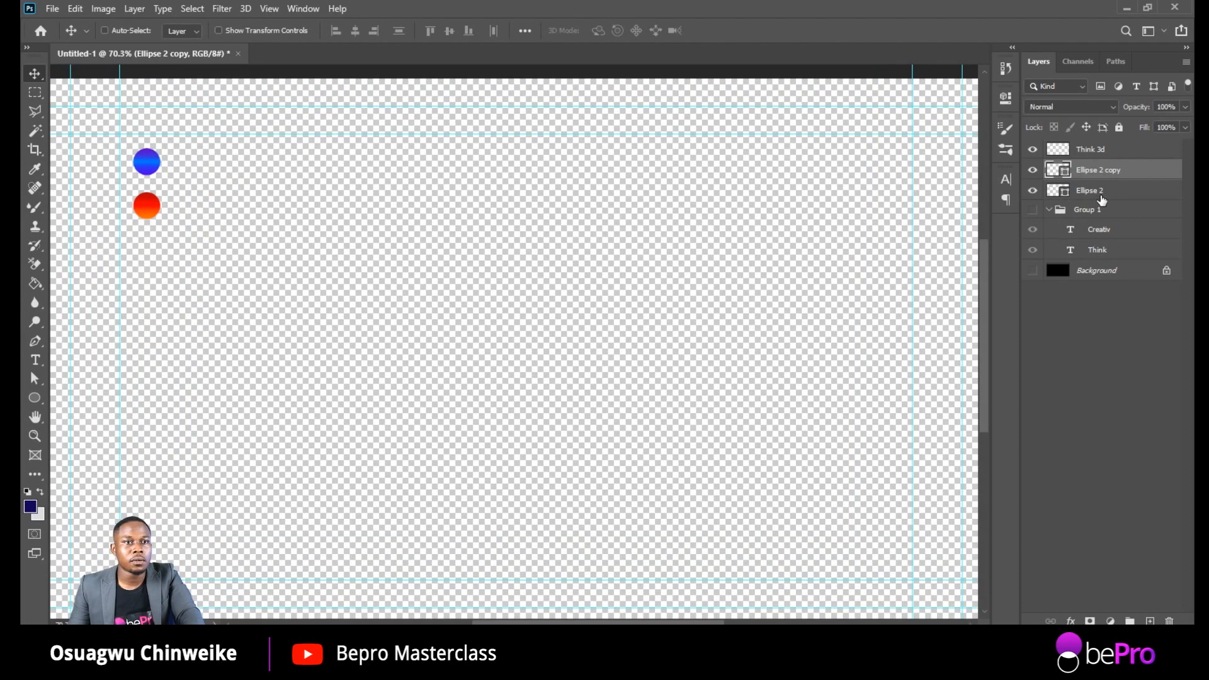
Step: Recolour the end stop of the Ellipse 2 copy gradient pink ff0090 and make the Think 3d layer active
click(1101, 192)
click(1006, 98)
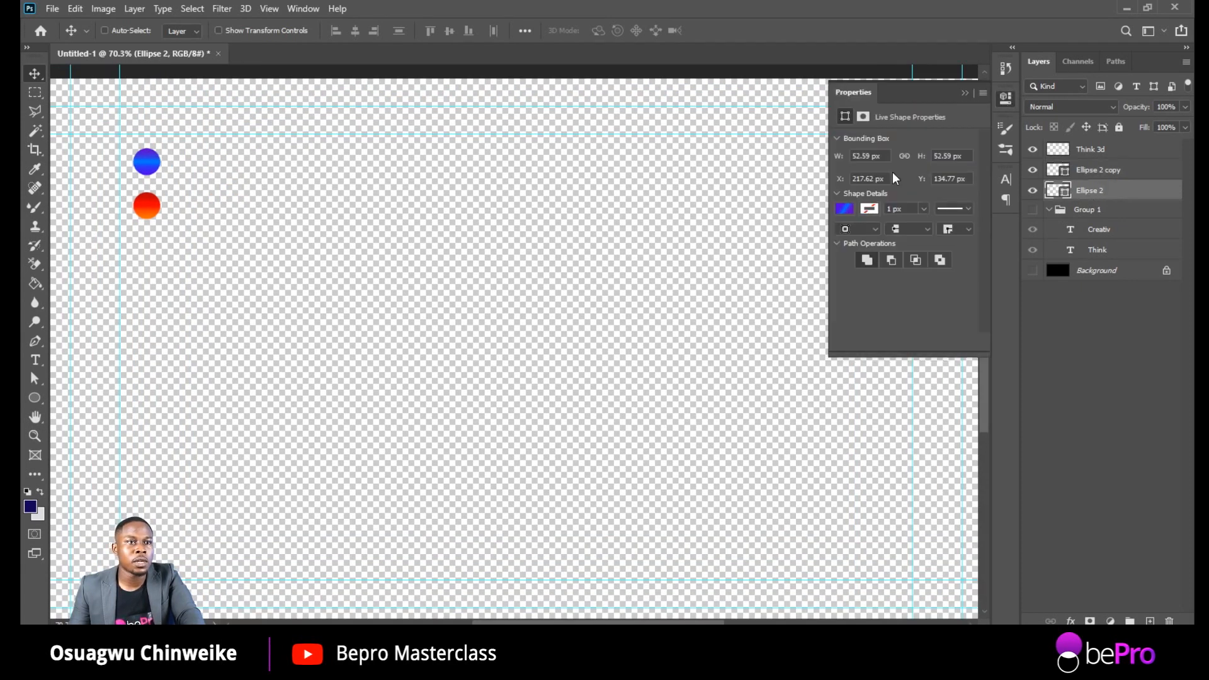
click(1099, 172)
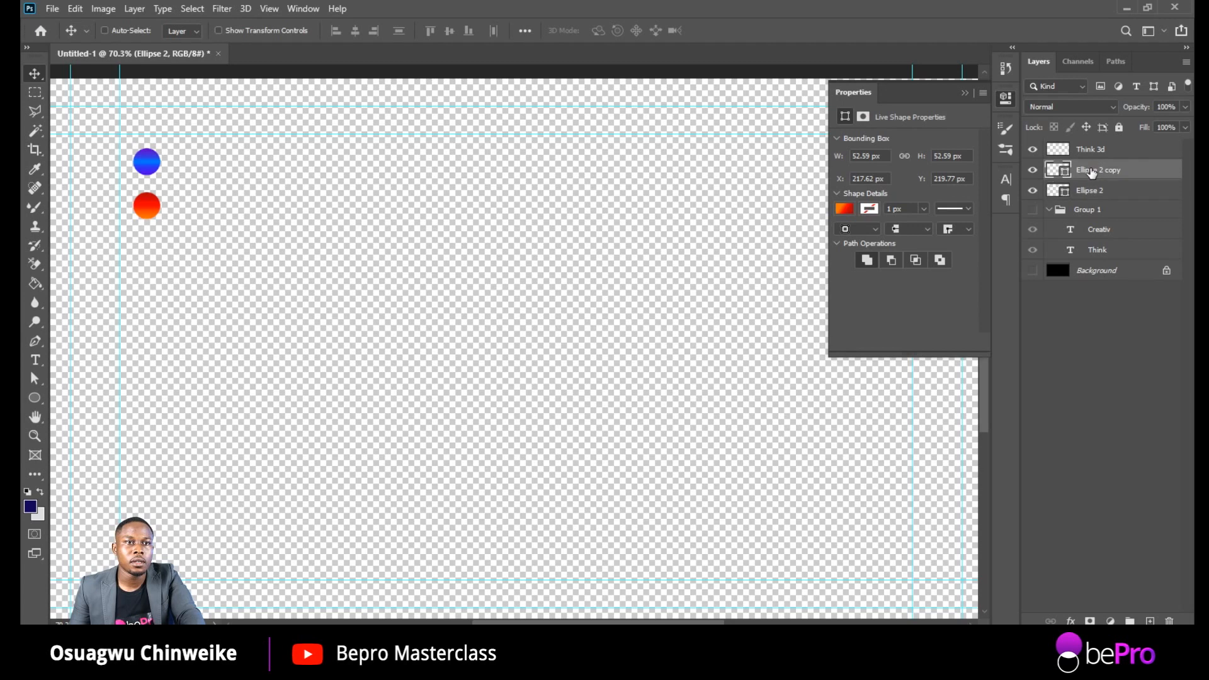
click(845, 208)
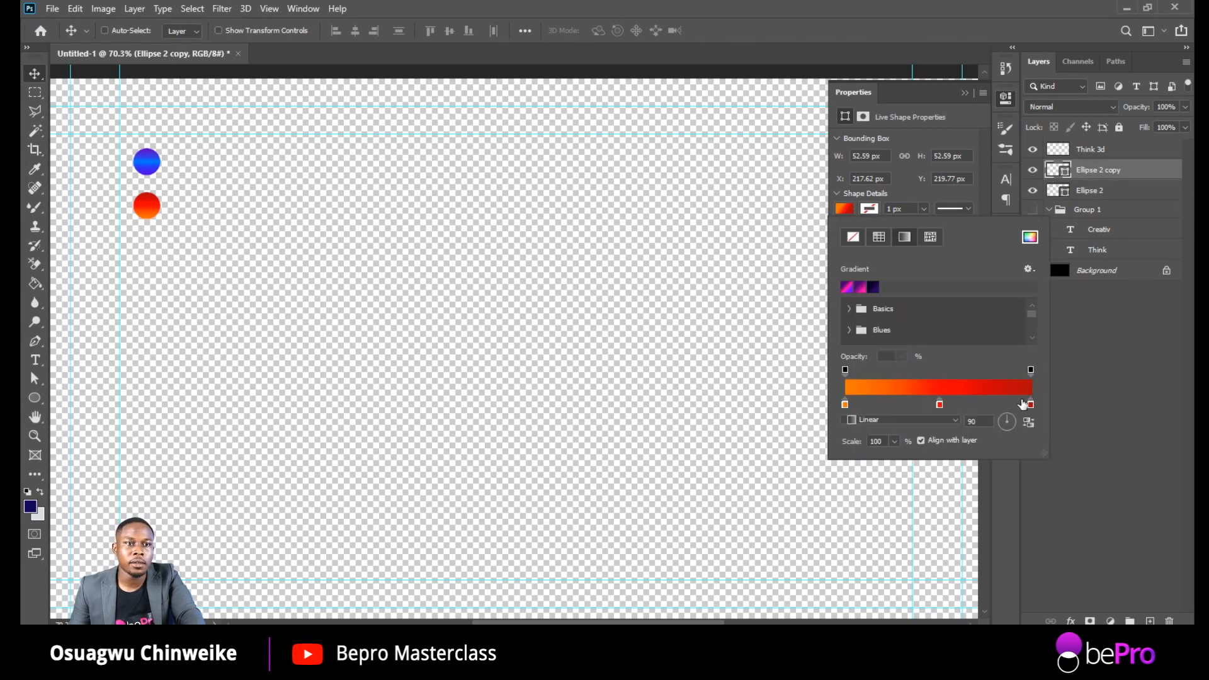
double_click(1030, 403)
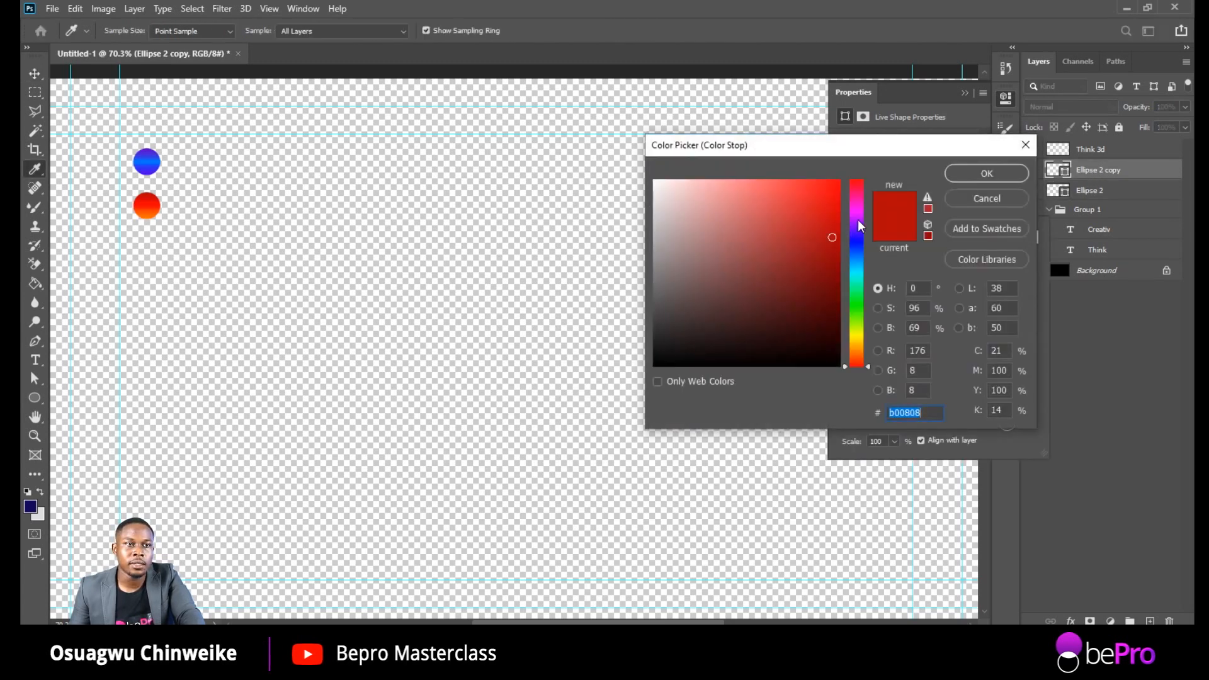
click(857, 198)
drag(775, 233, 841, 181)
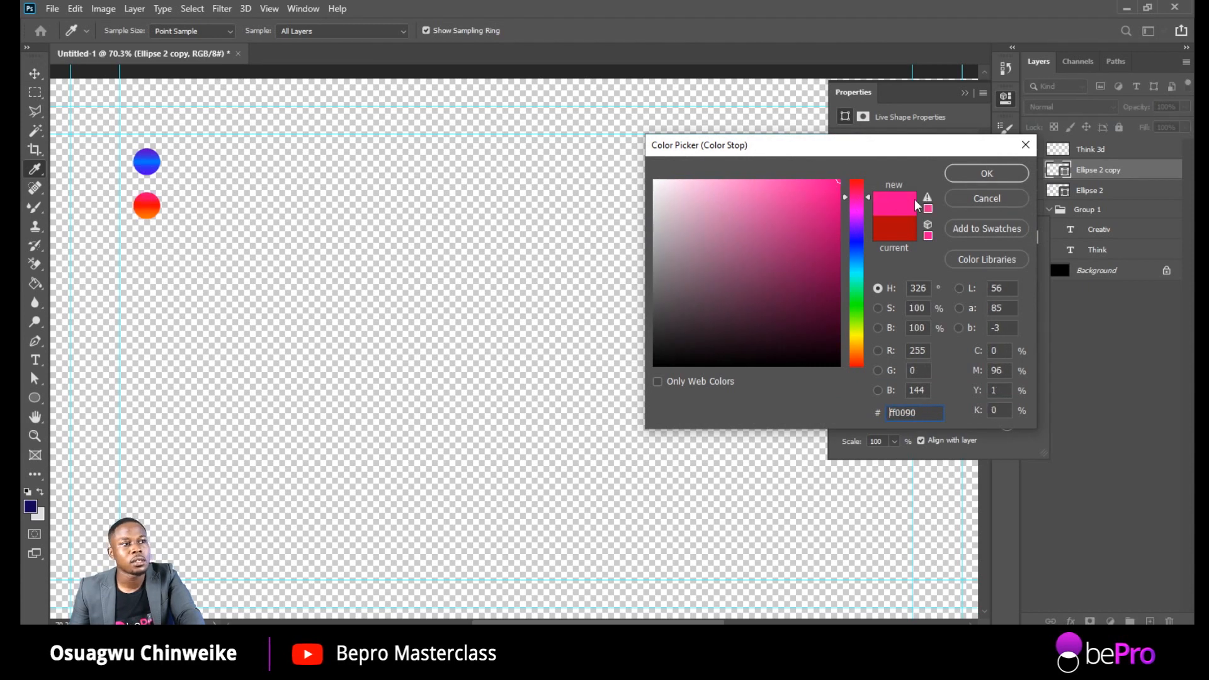
click(980, 178)
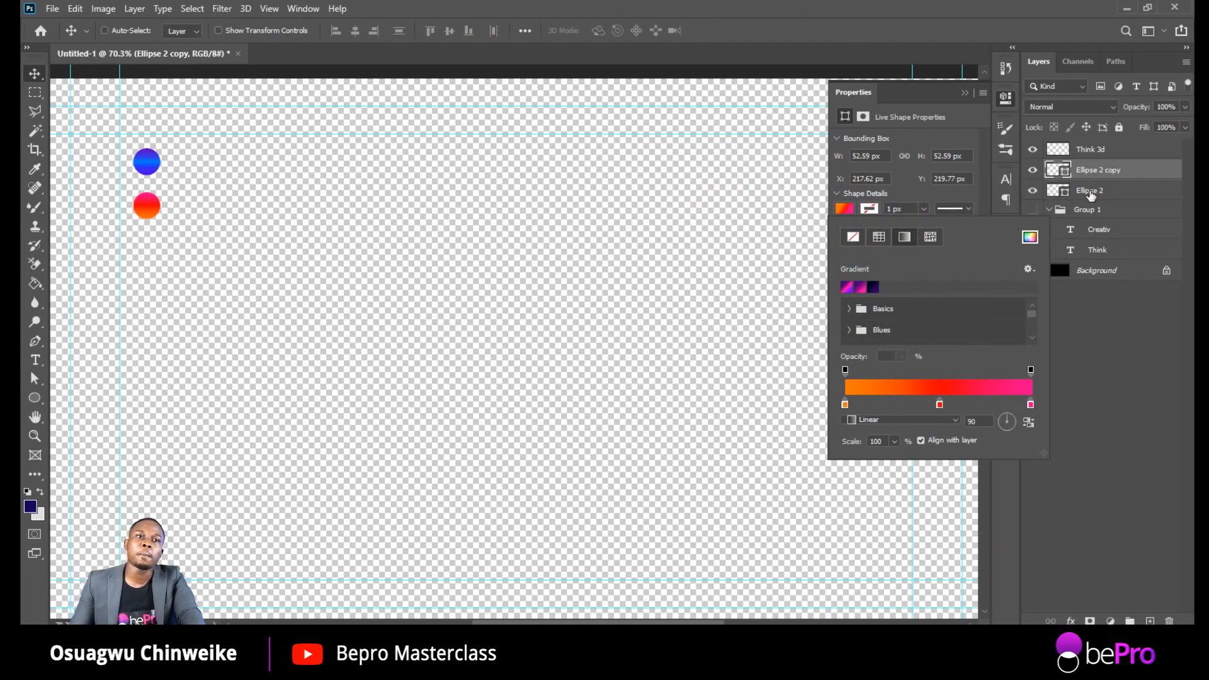
click(1091, 191)
click(1095, 151)
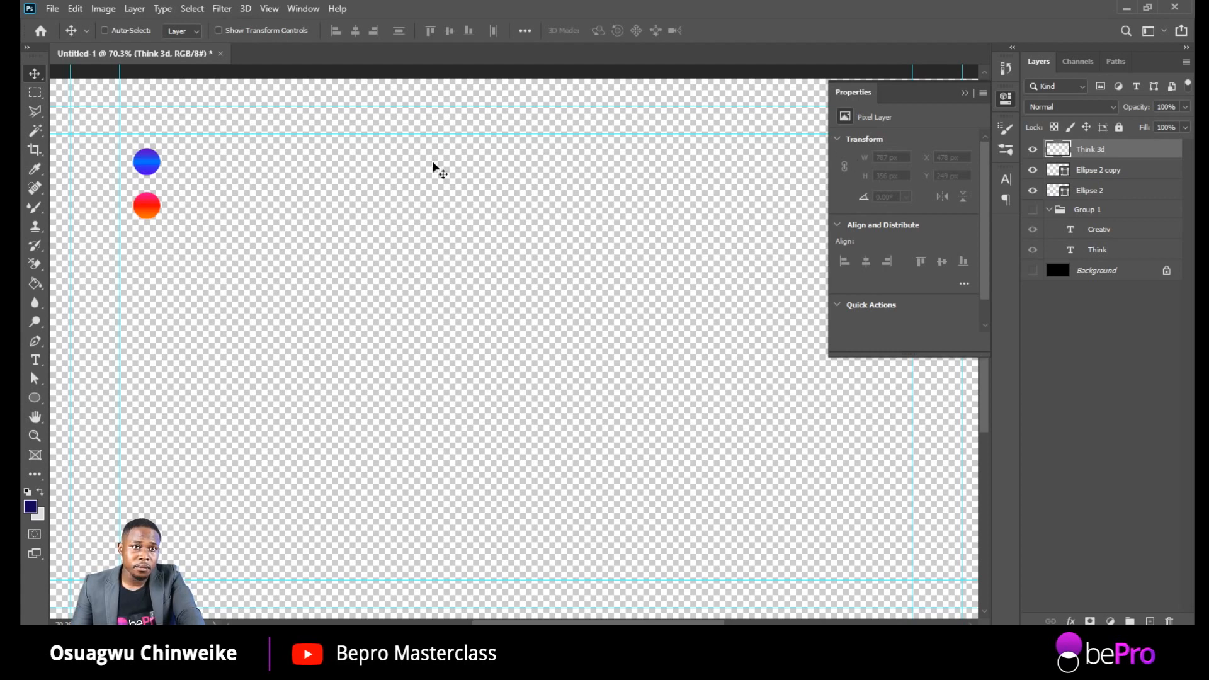
Step: Load the Mixer Brush with paint sampled from the blue-purple gradient circle
scroll(152, 164, up, 3)
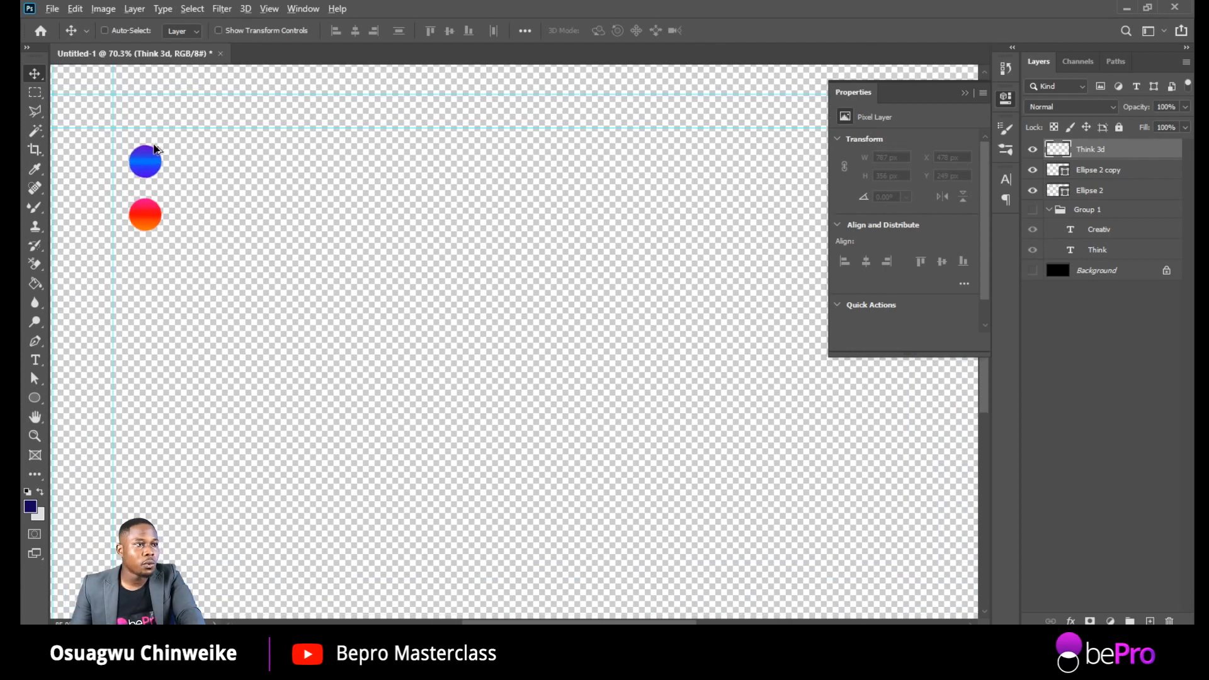
click(34, 207)
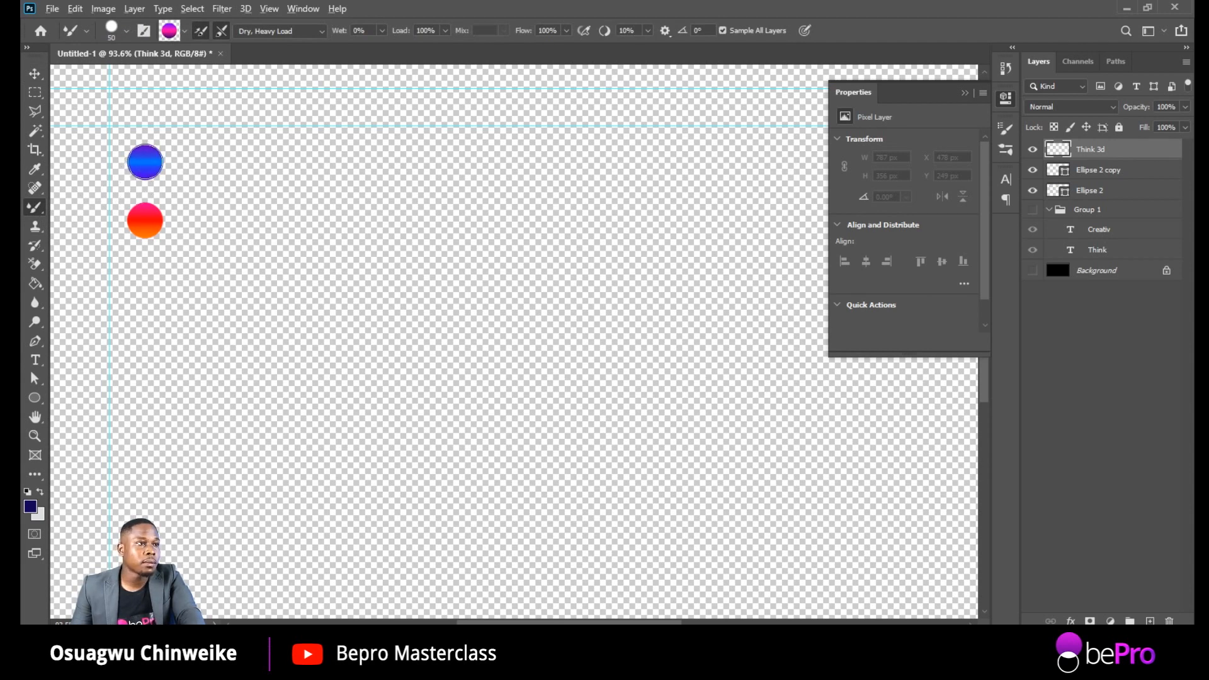
alt+click(145, 162)
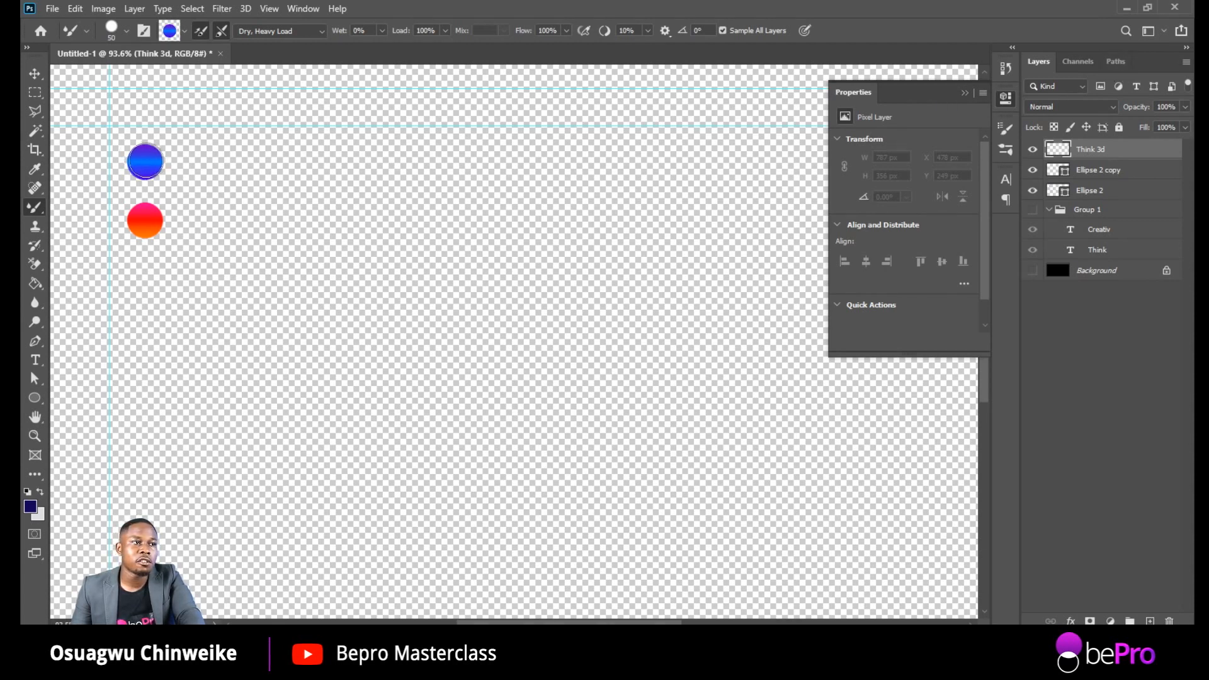
Step: Select the saved Think path, check the Mixer Brush size and hardness, and collapse the object properties
click(1116, 61)
click(1079, 85)
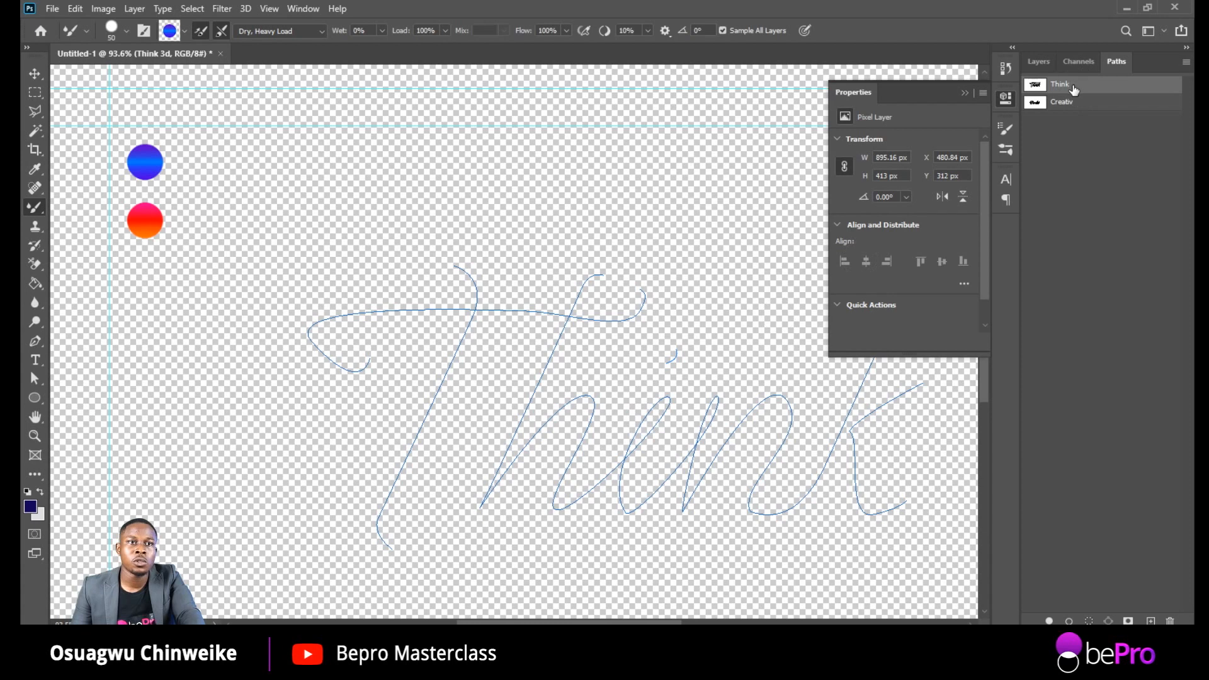
right_click(322, 213)
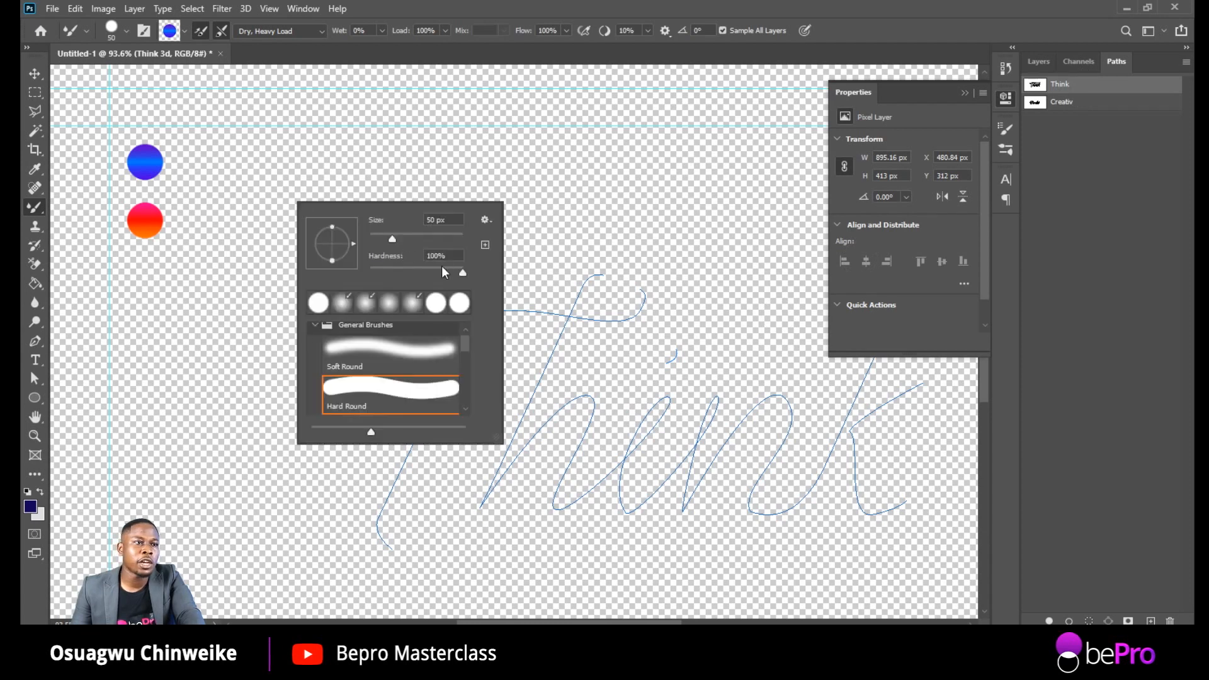
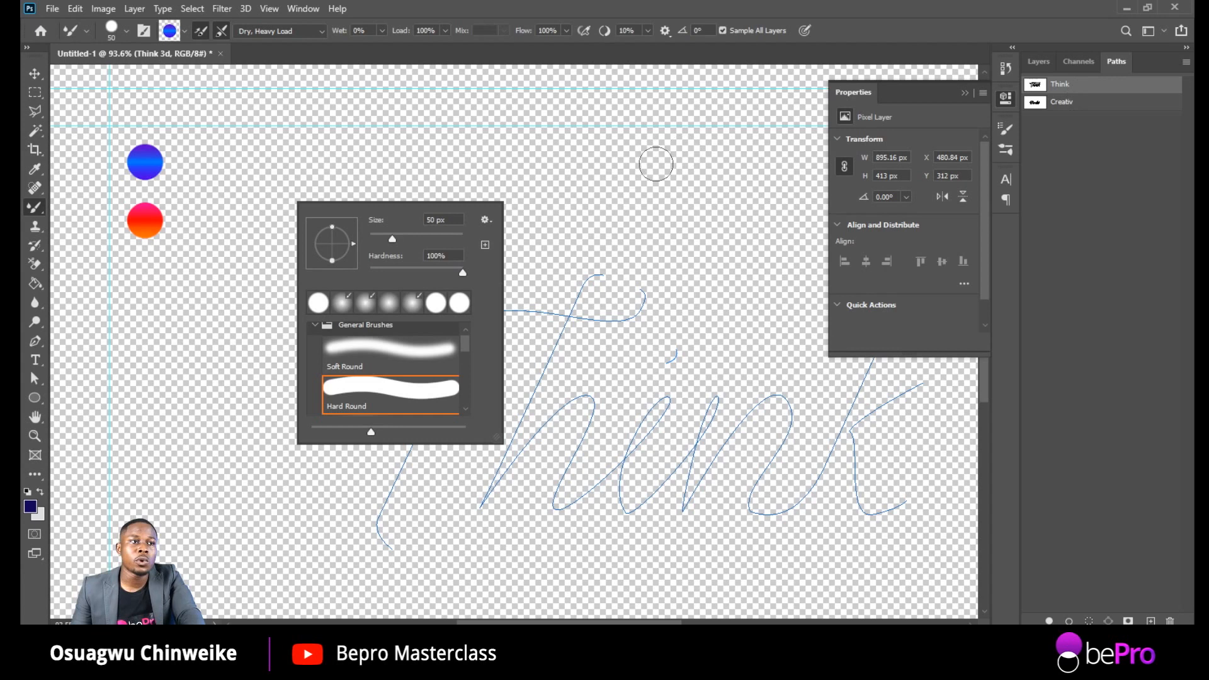
click(964, 92)
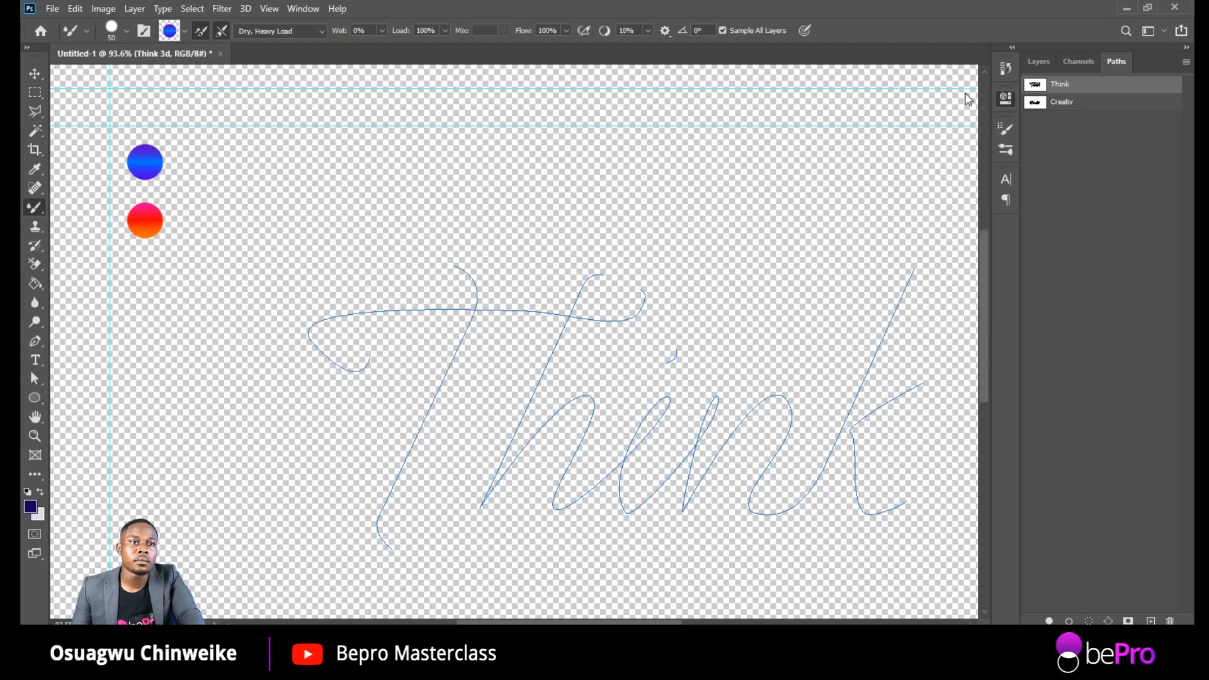
Step: Try stroking the Think path with the 50 px Mixer Brush without simulated pressure, inspect the lettering, and undo the stroke
right_click(1081, 90)
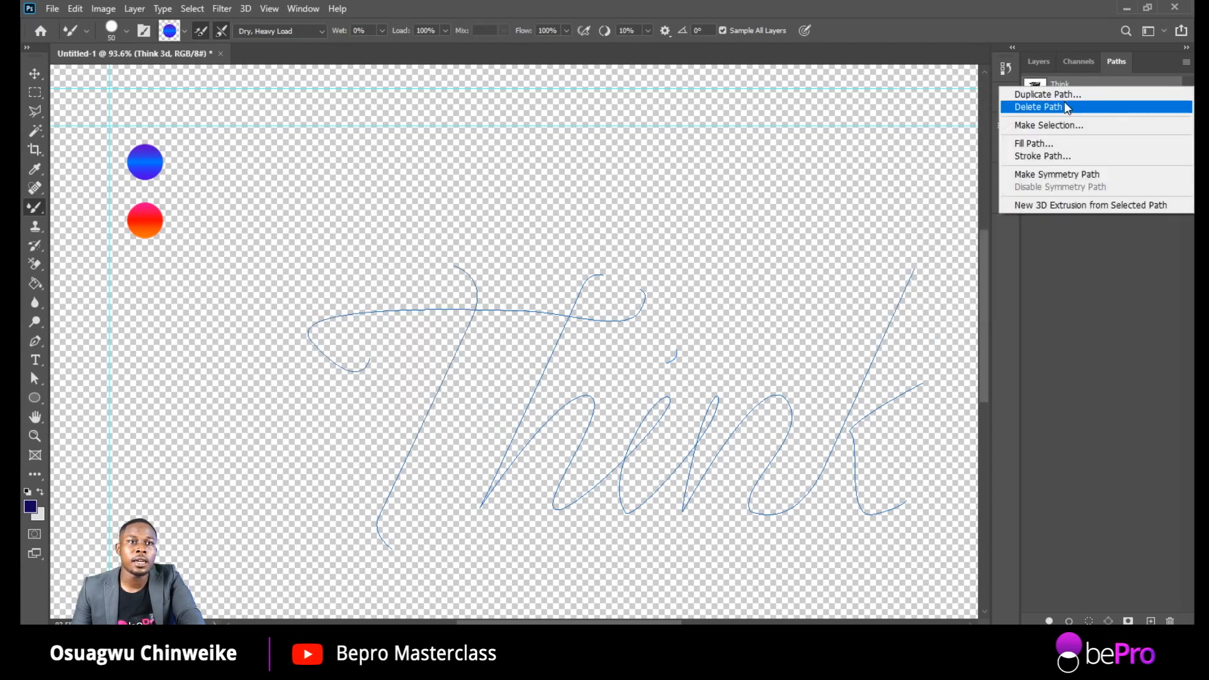
click(1088, 157)
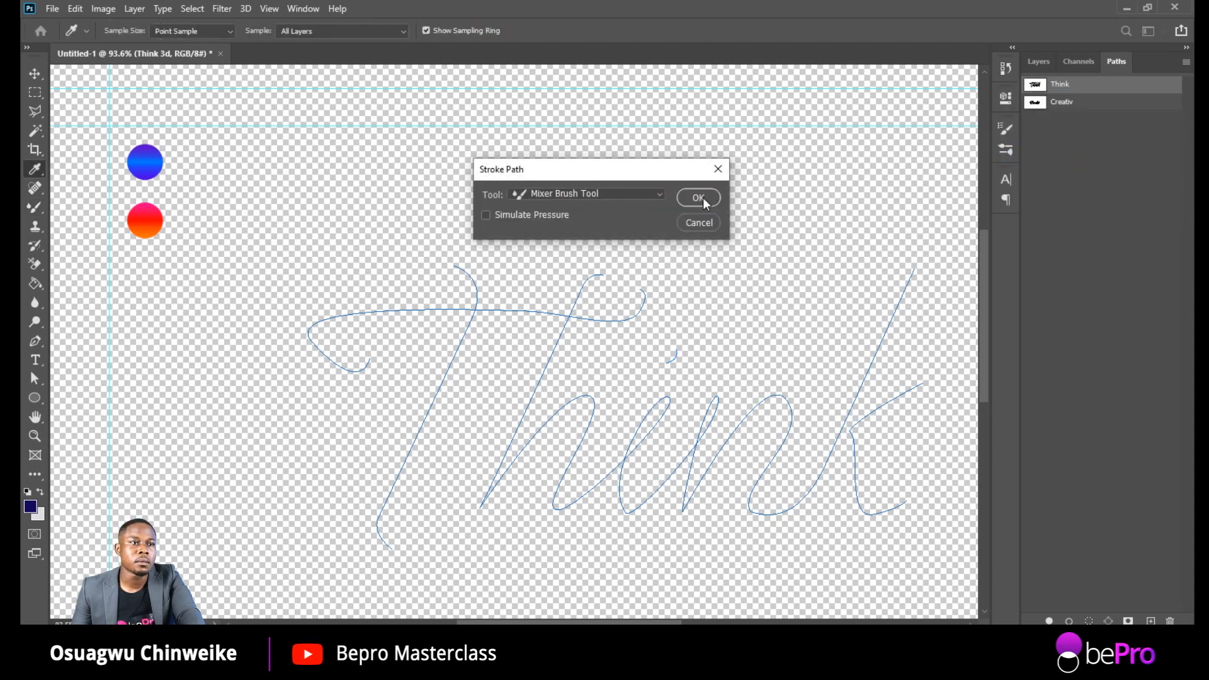
click(605, 190)
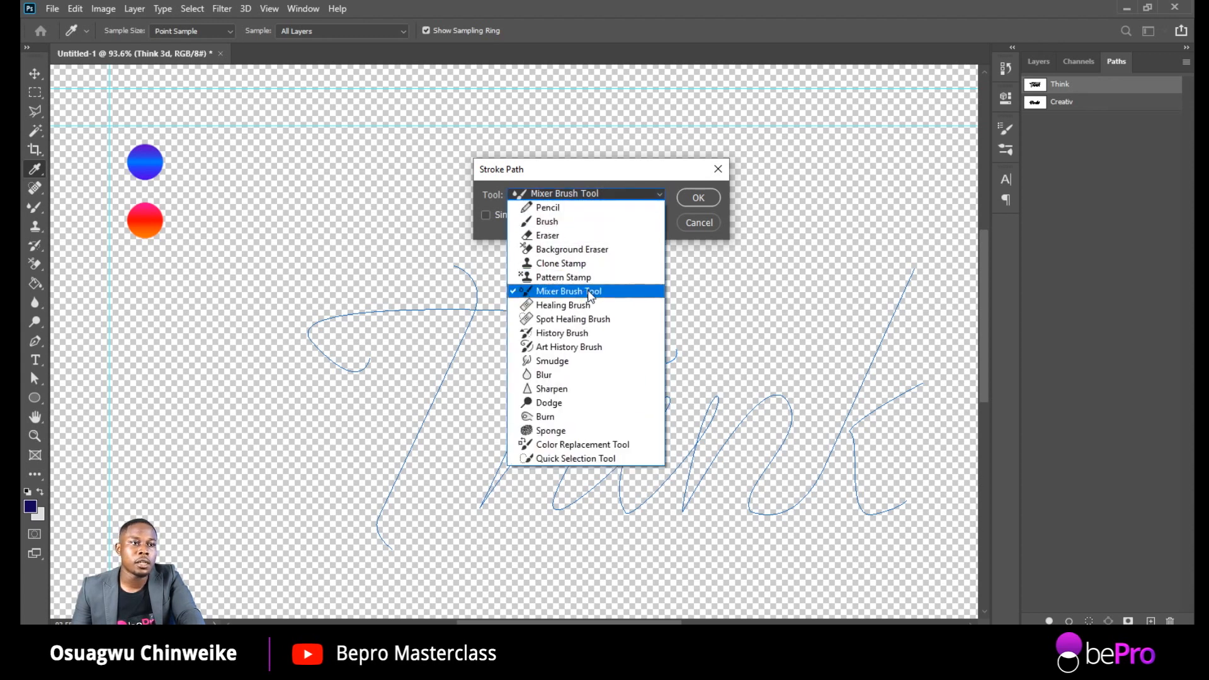
click(591, 292)
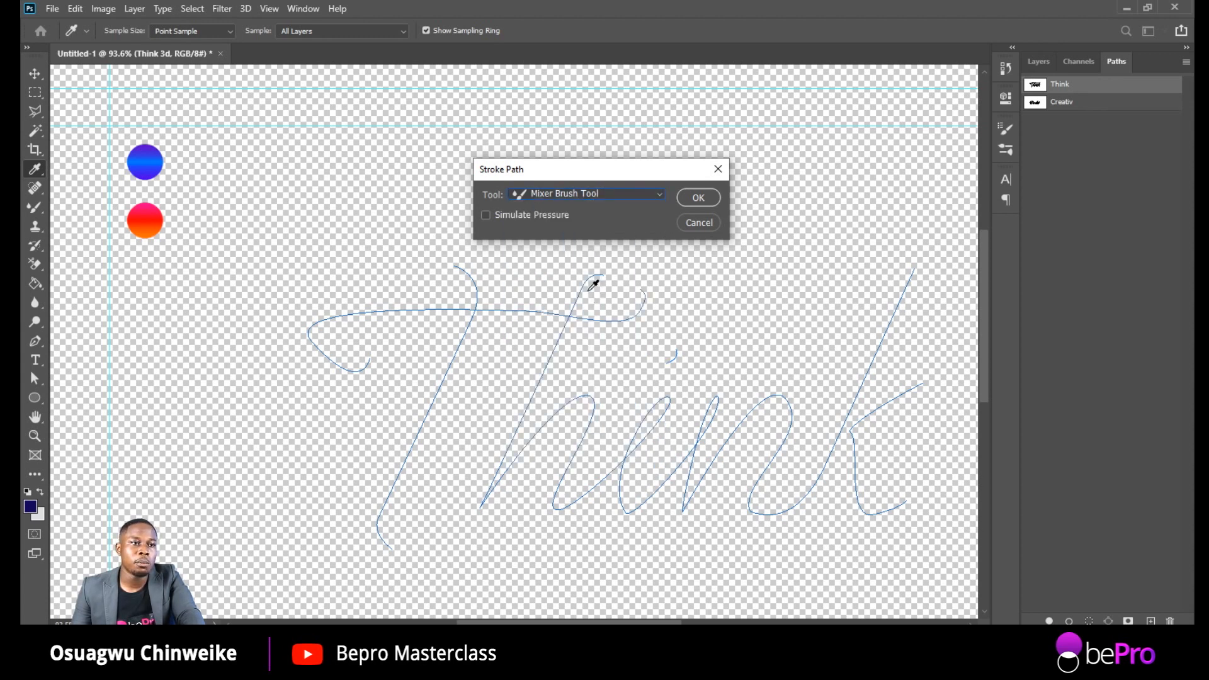
click(699, 197)
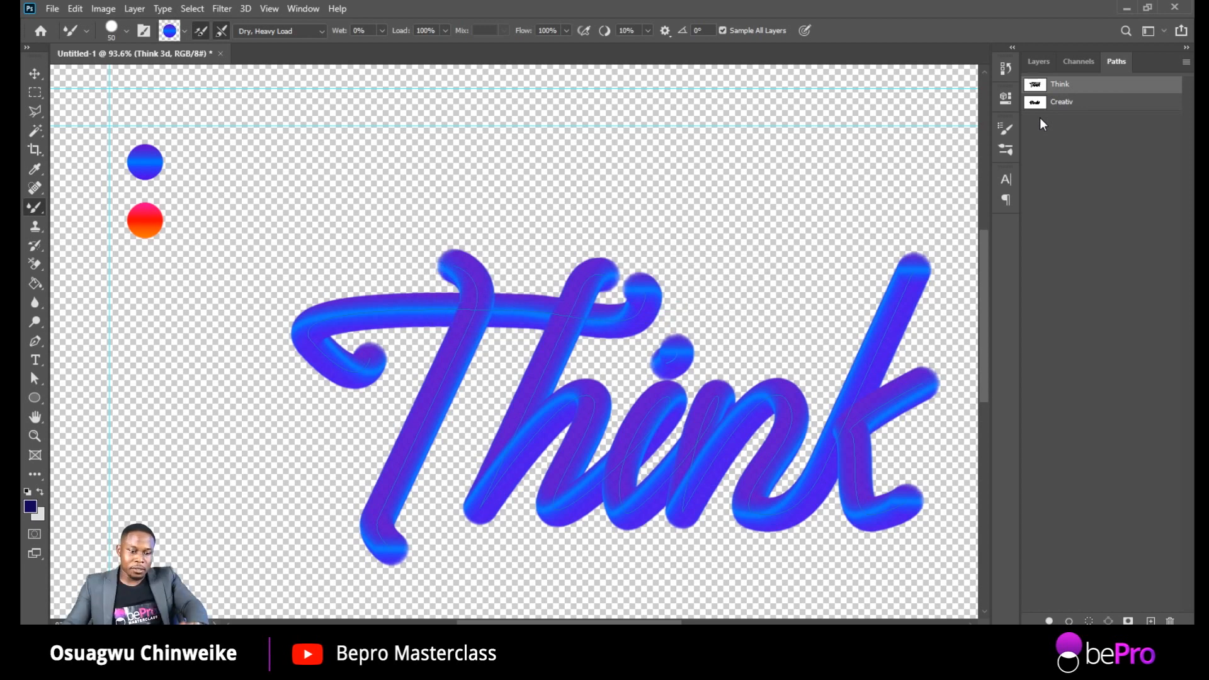
scroll(466, 356, down, 3)
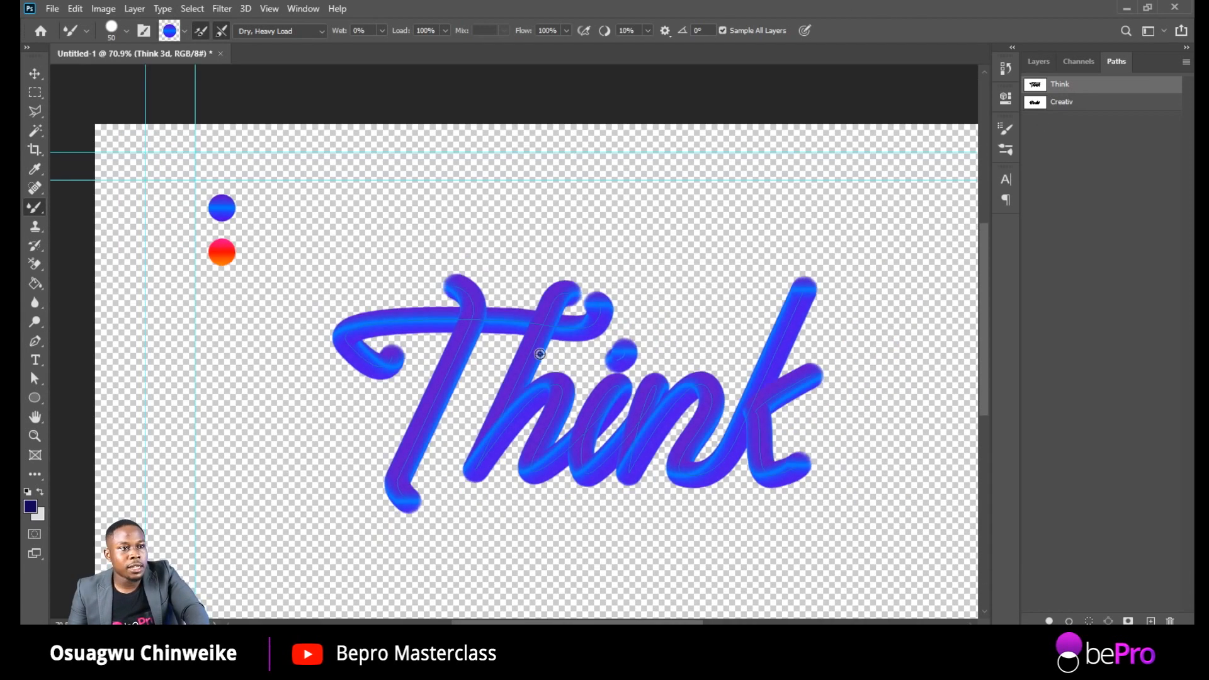
scroll(539, 354, down, 2)
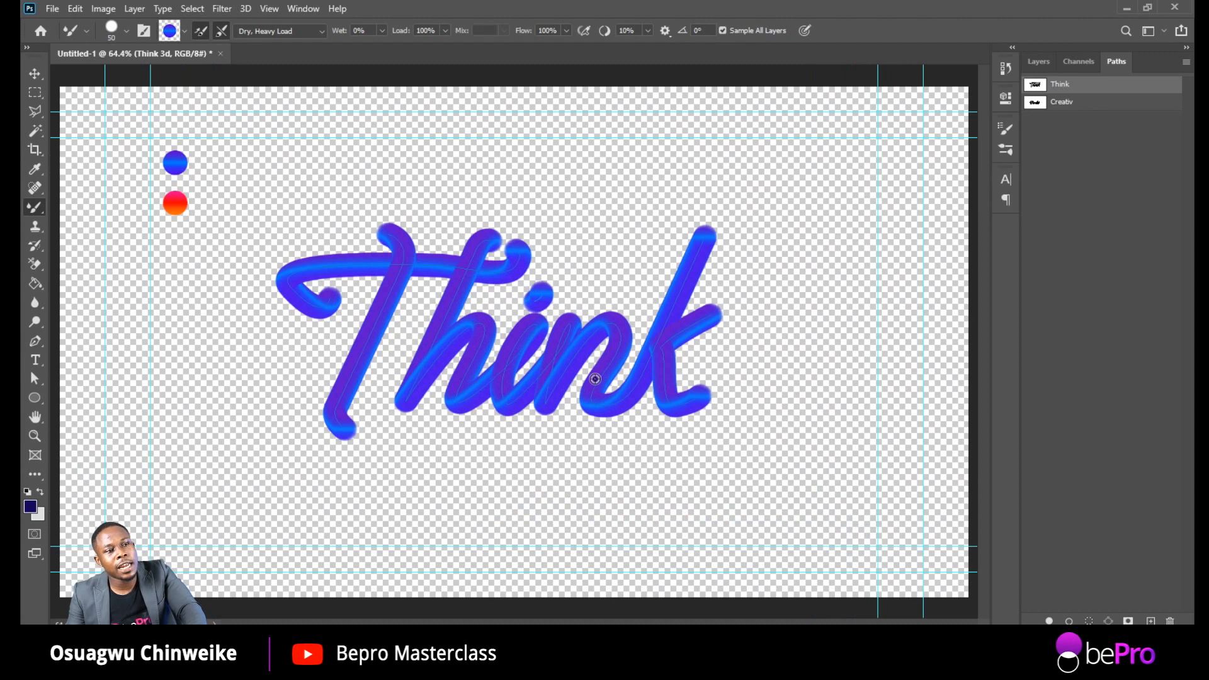
scroll(547, 382, up, 1)
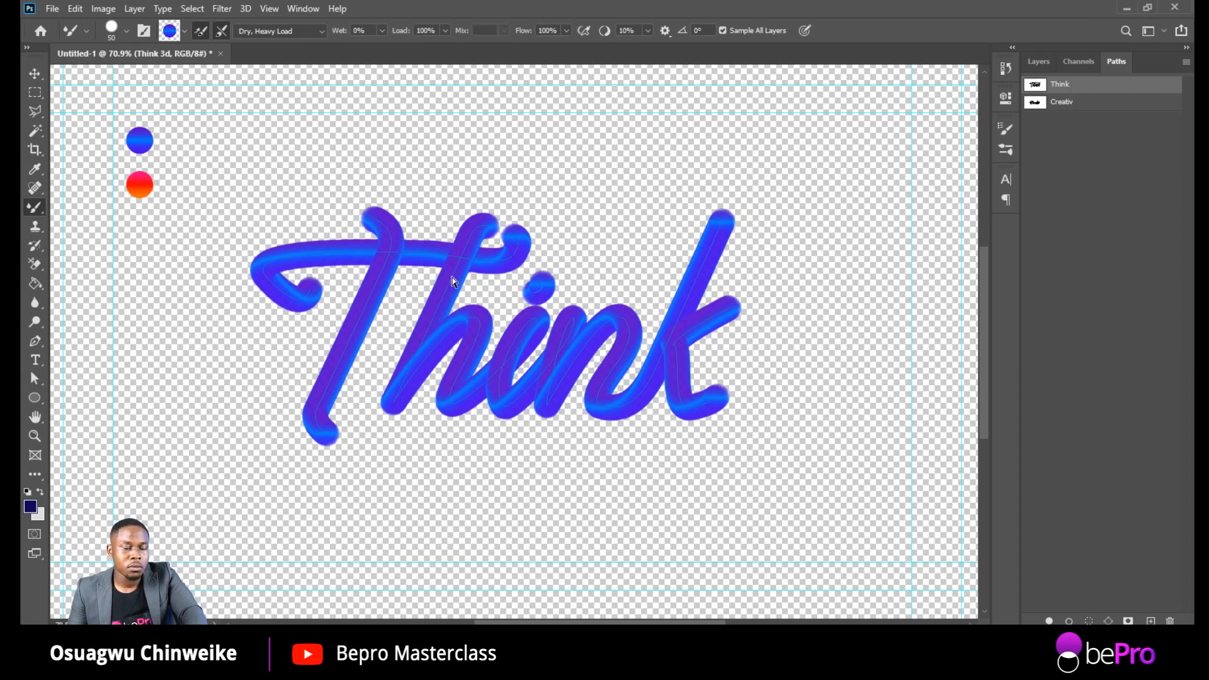
key(ctrl+z)
Step: Reduce the Mixer Brush to 40 px and stroke the Think path with it, leaving Simulate Pressure off
key(bracketleft)
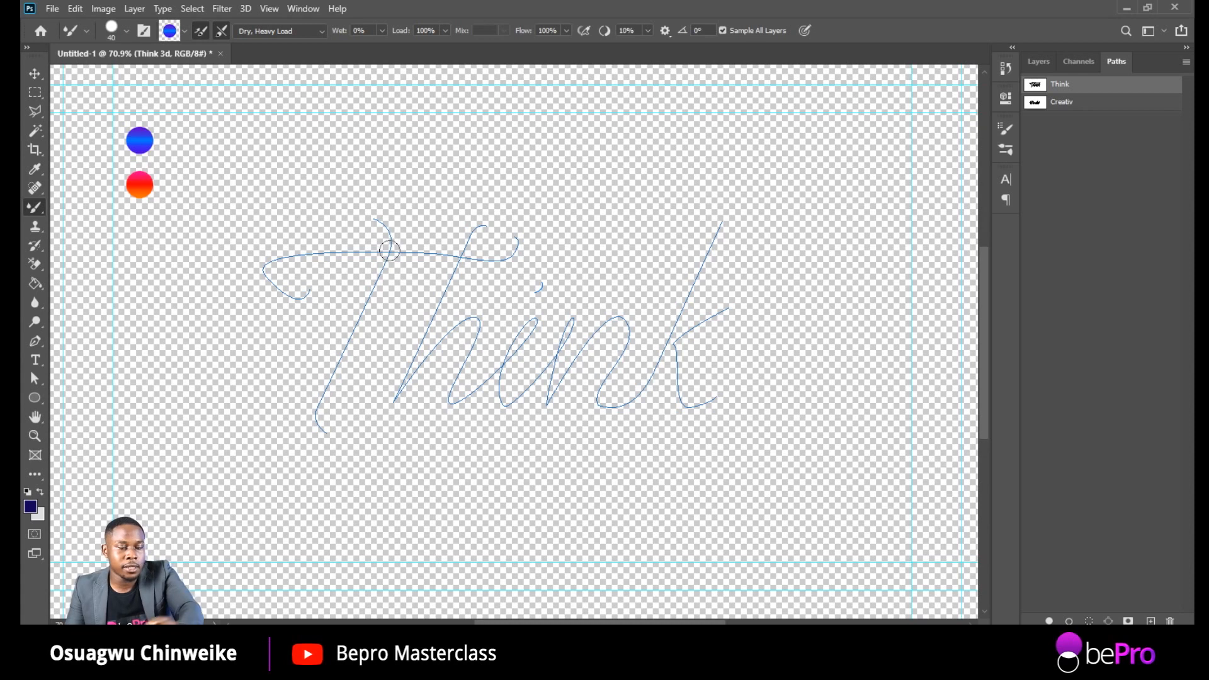
right_click(1081, 91)
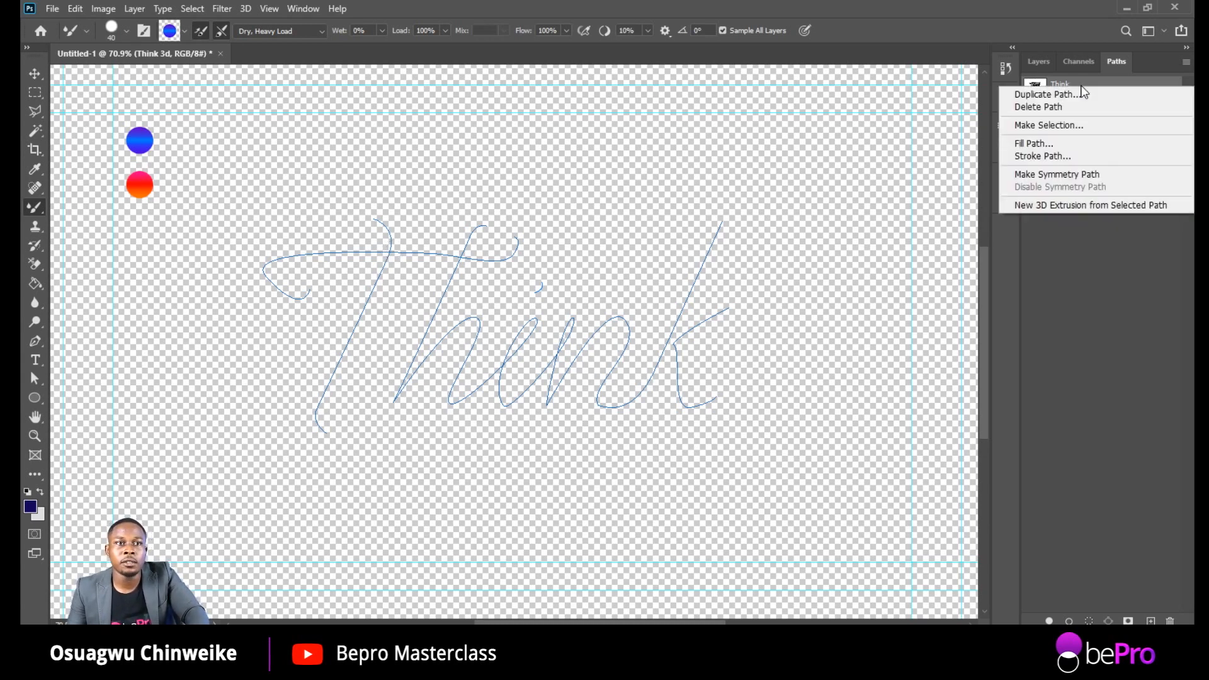
click(1059, 159)
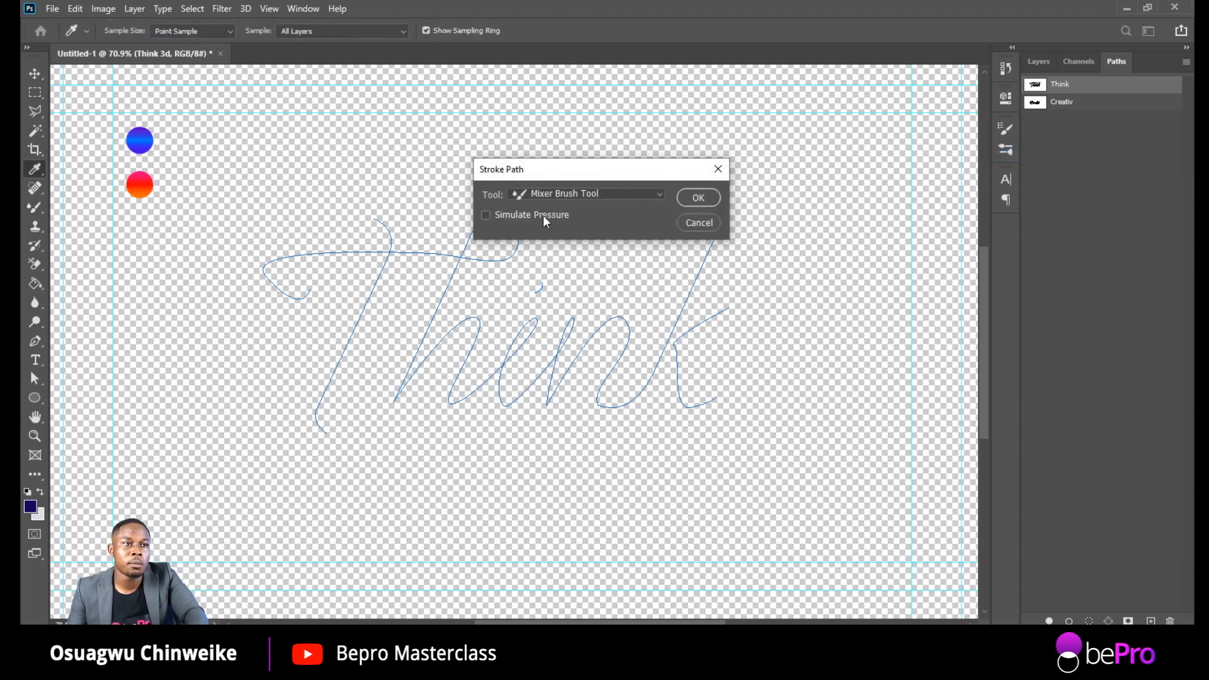
click(698, 199)
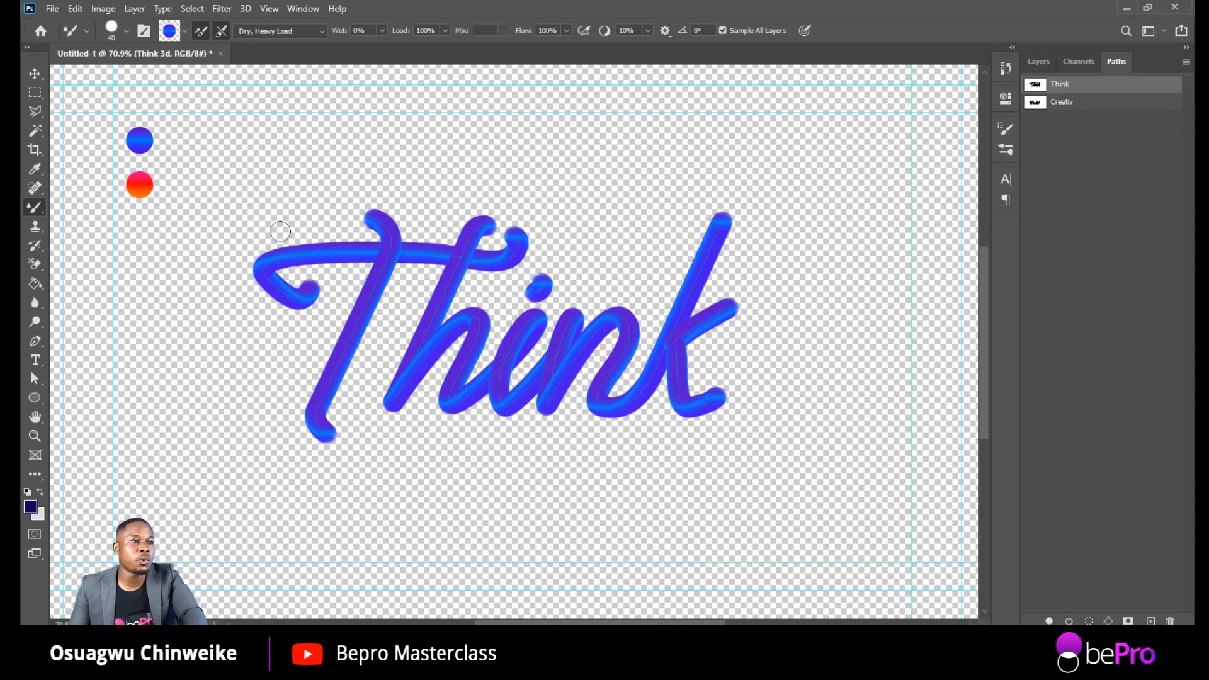
Step: Hide the Think 3d layer and add a new layer named "Creativ 3d" above it
click(1038, 62)
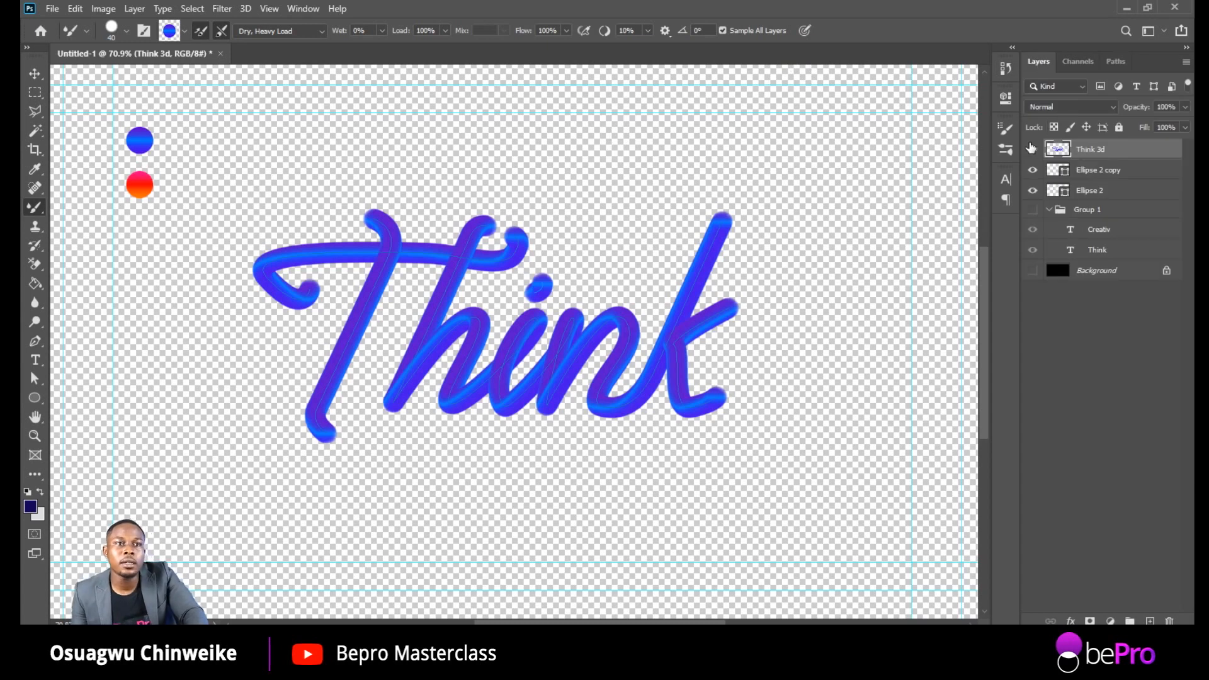
click(1032, 151)
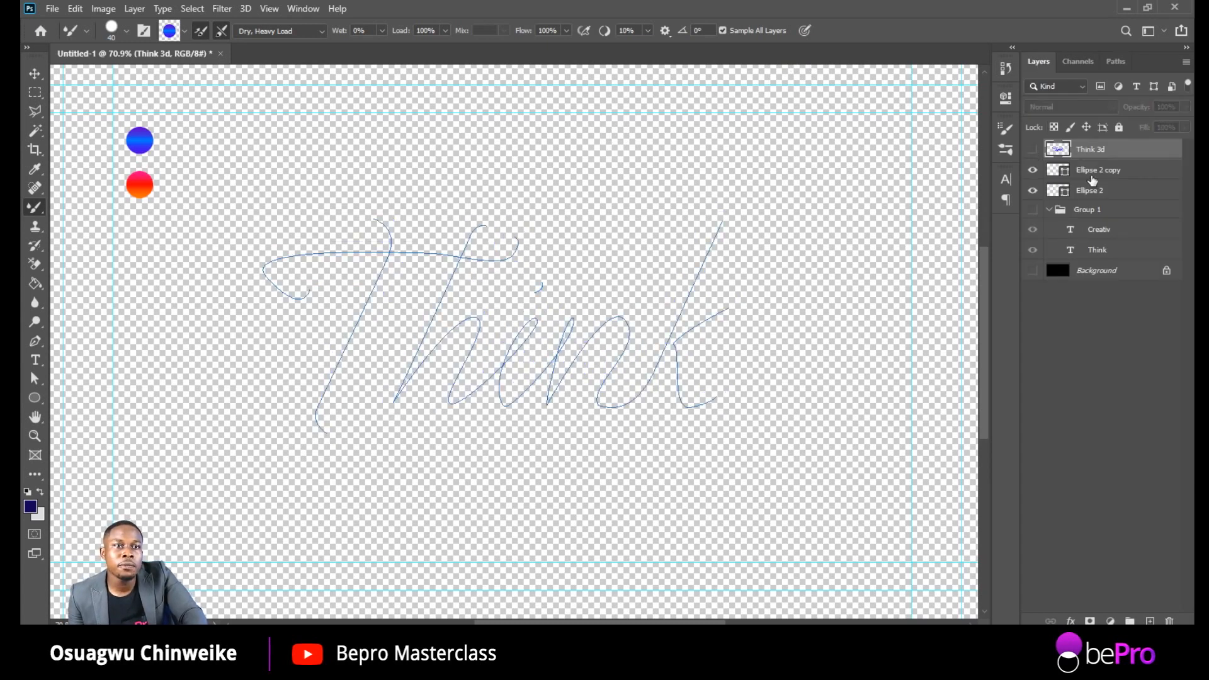
click(1150, 622)
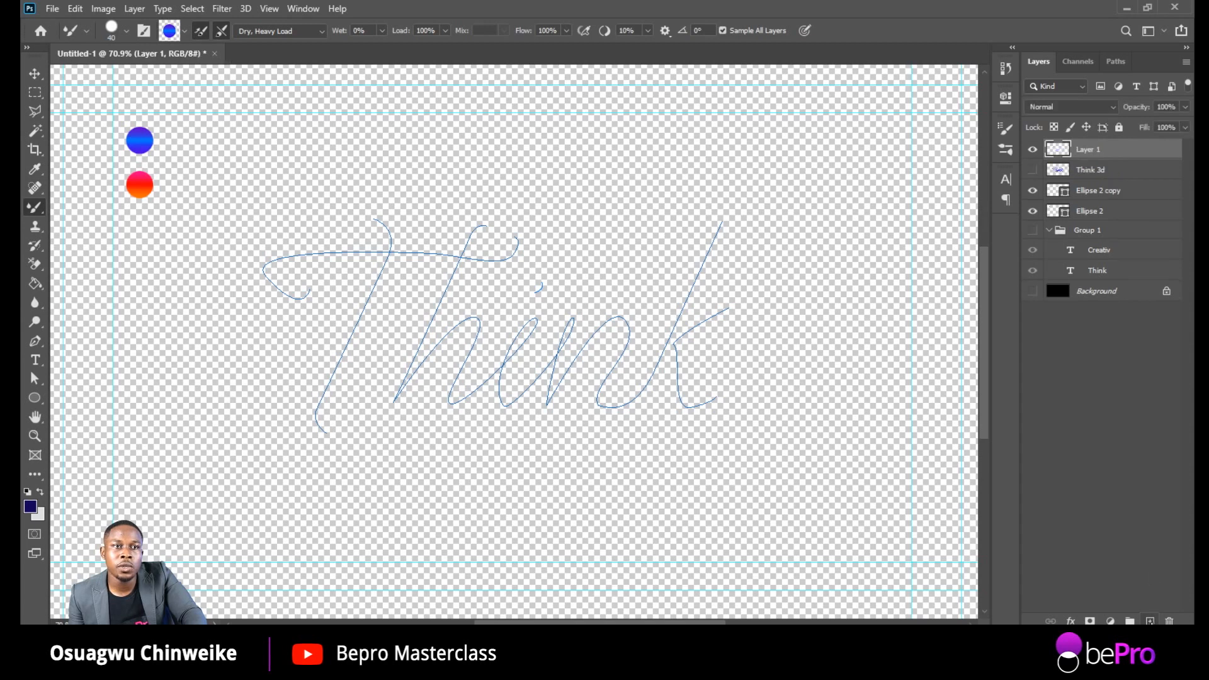
double_click(1088, 150)
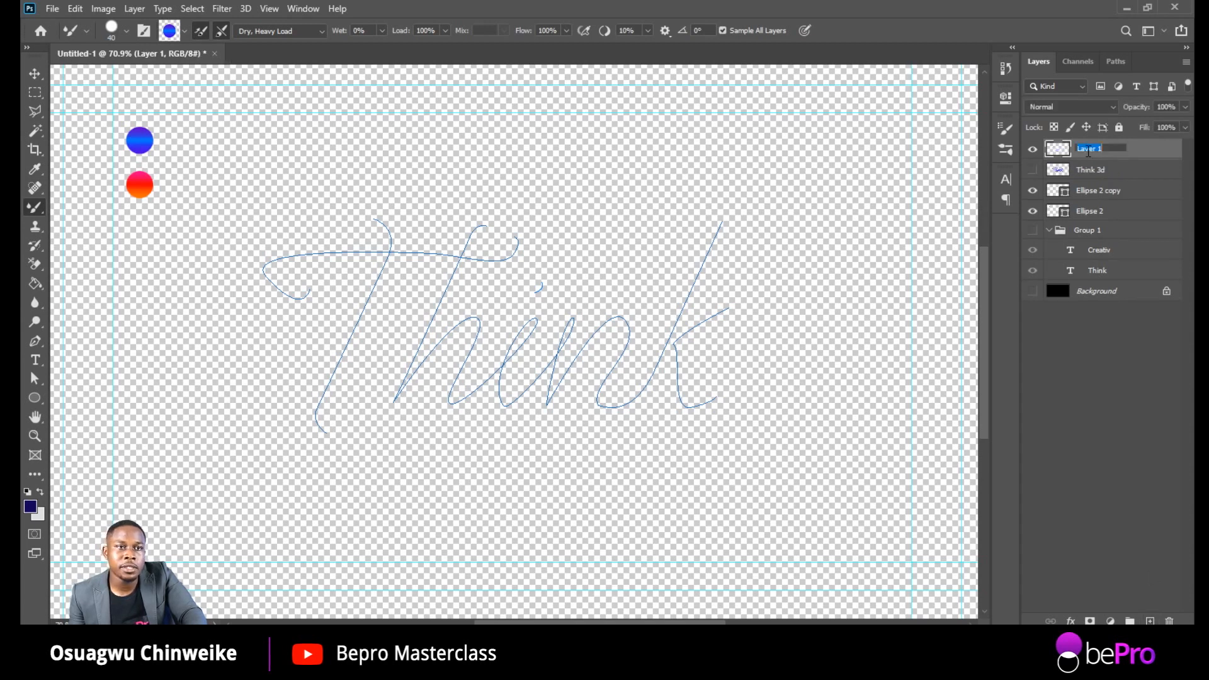
text(Creativ 3d)
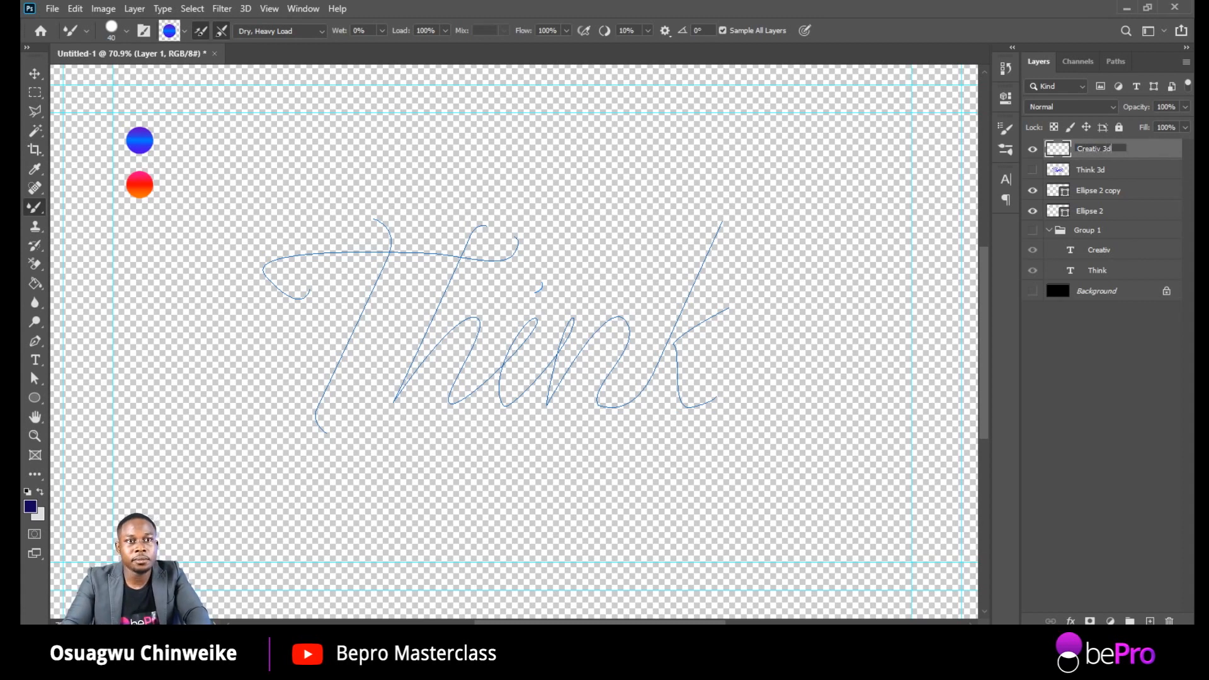
key(Return)
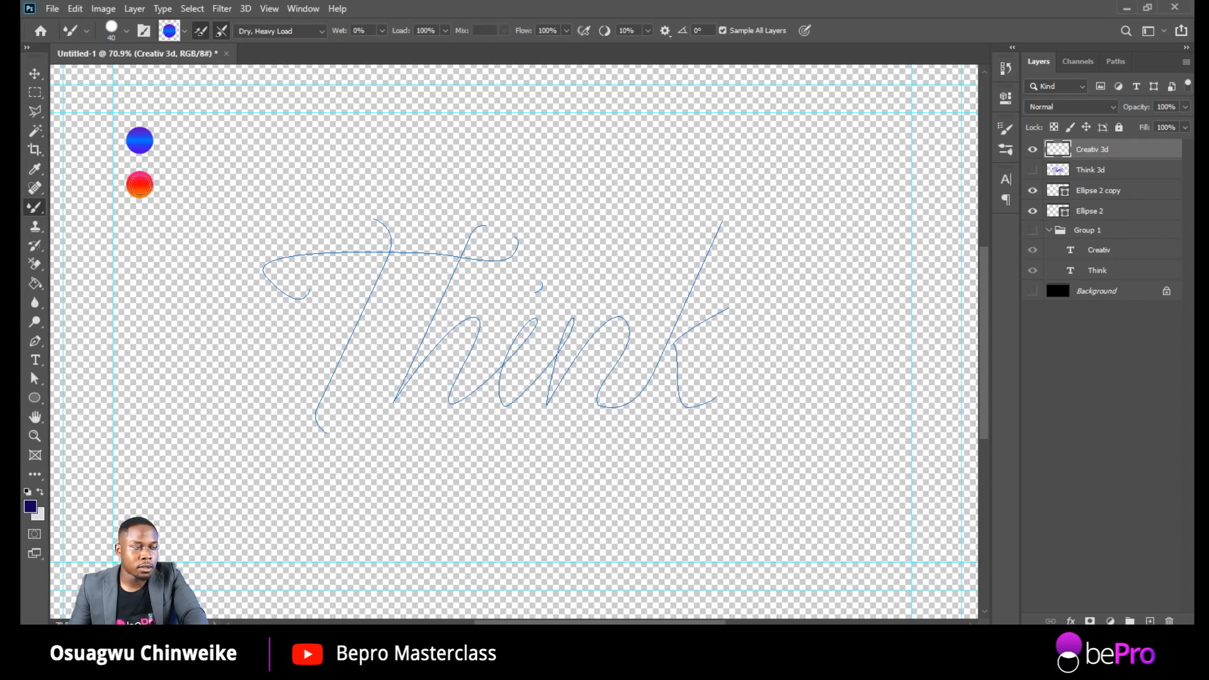
Step: Load the Mixer Brush from the pink-red-orange circle and stroke the Creativ path with it, leaving Simulate Pressure off
alt+click(139, 184)
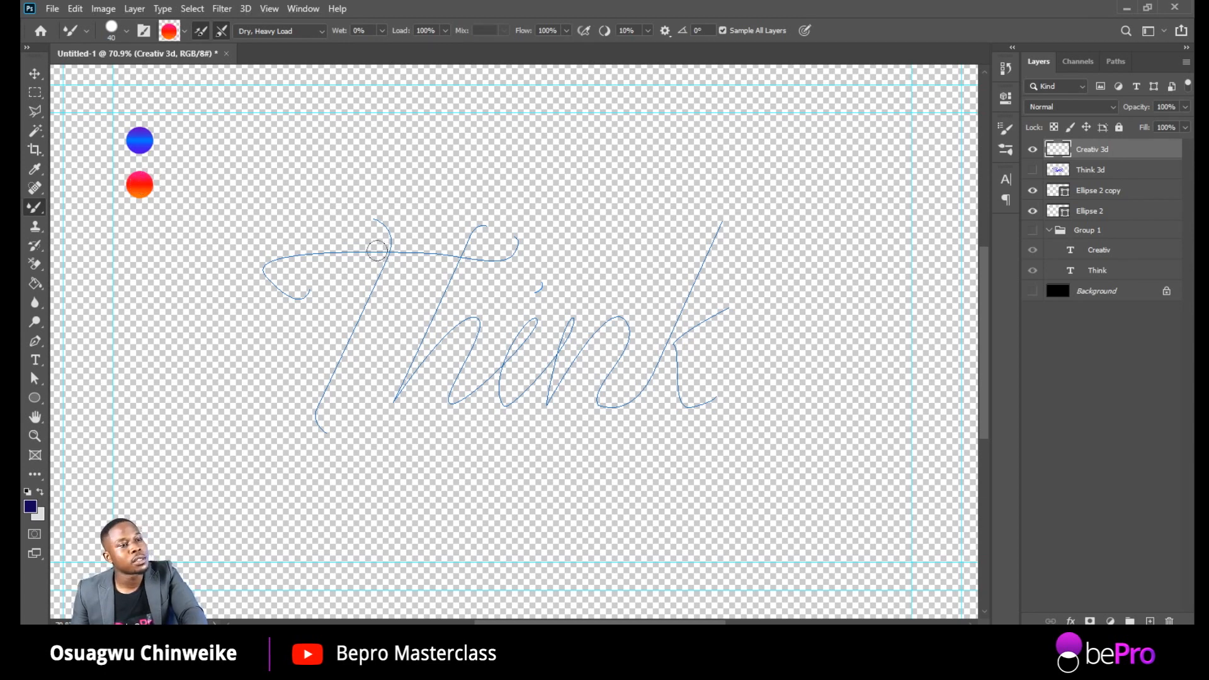
click(1116, 62)
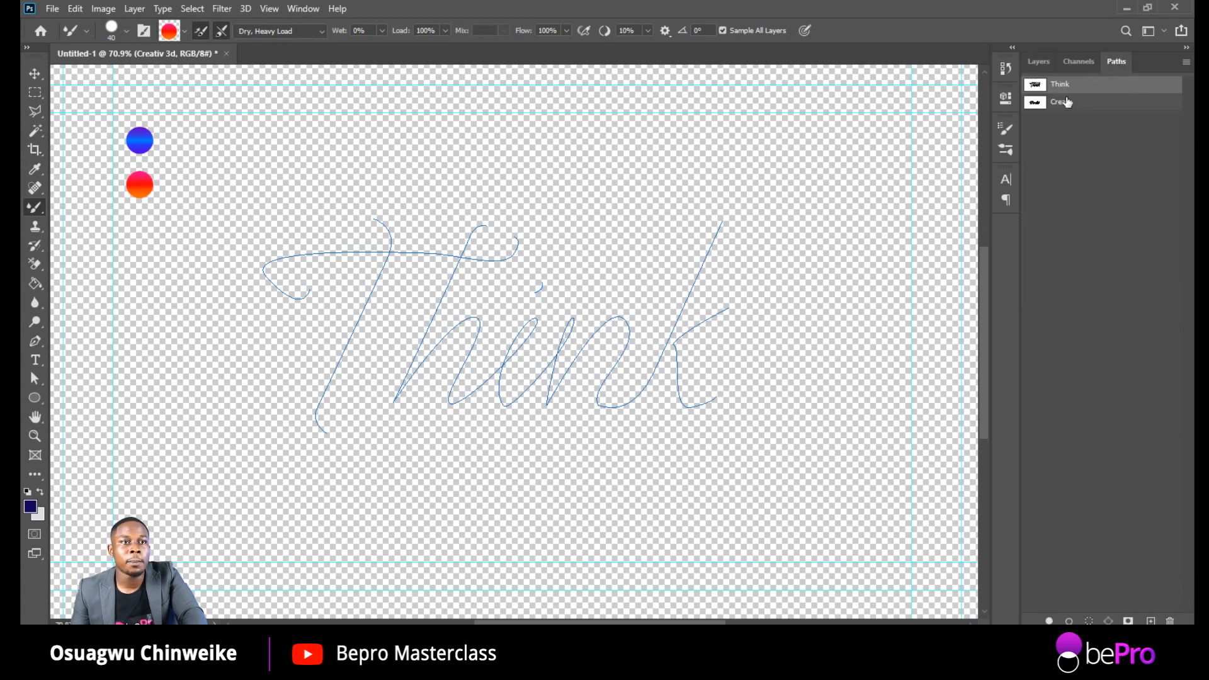
click(1066, 102)
right_click(1081, 101)
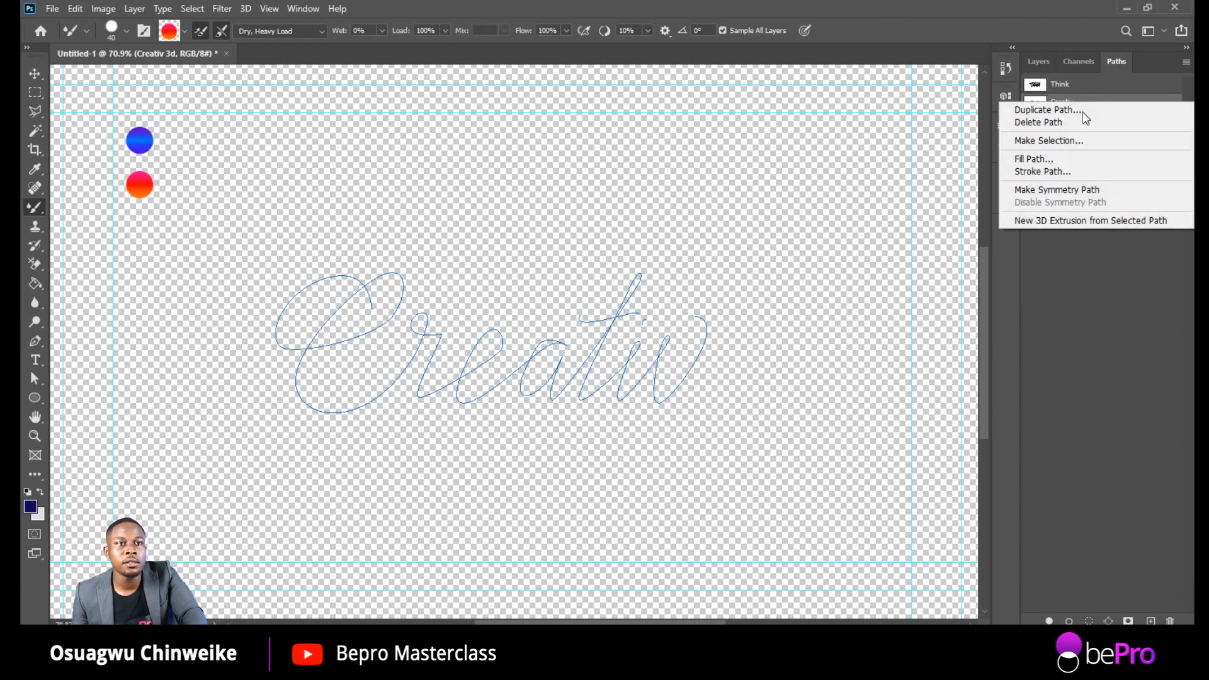
click(1069, 171)
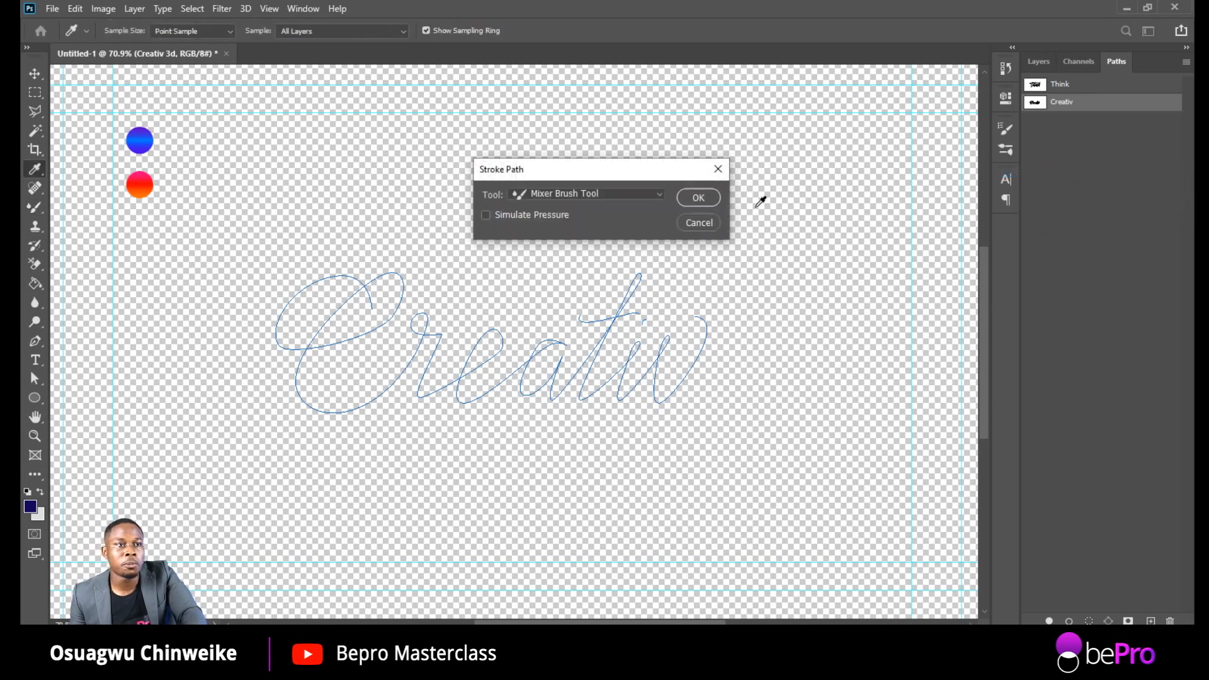
click(699, 199)
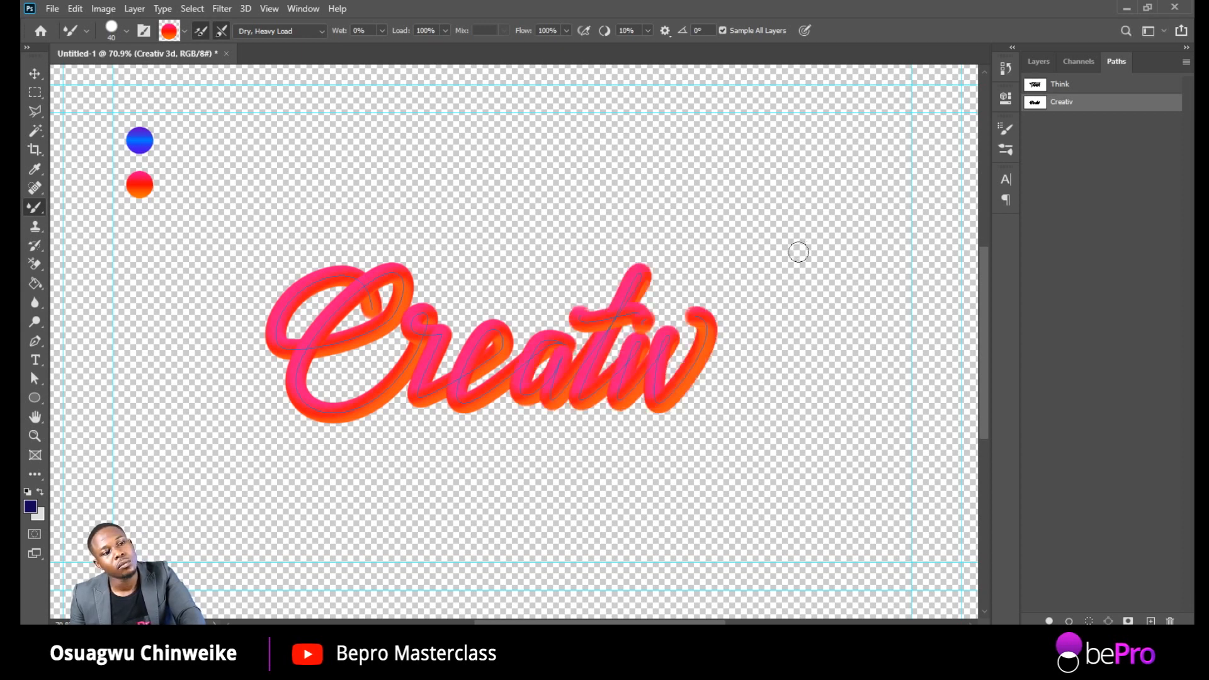
scroll(630, 288, down, 3)
scroll(573, 343, up, 1)
scroll(573, 343, up, 4)
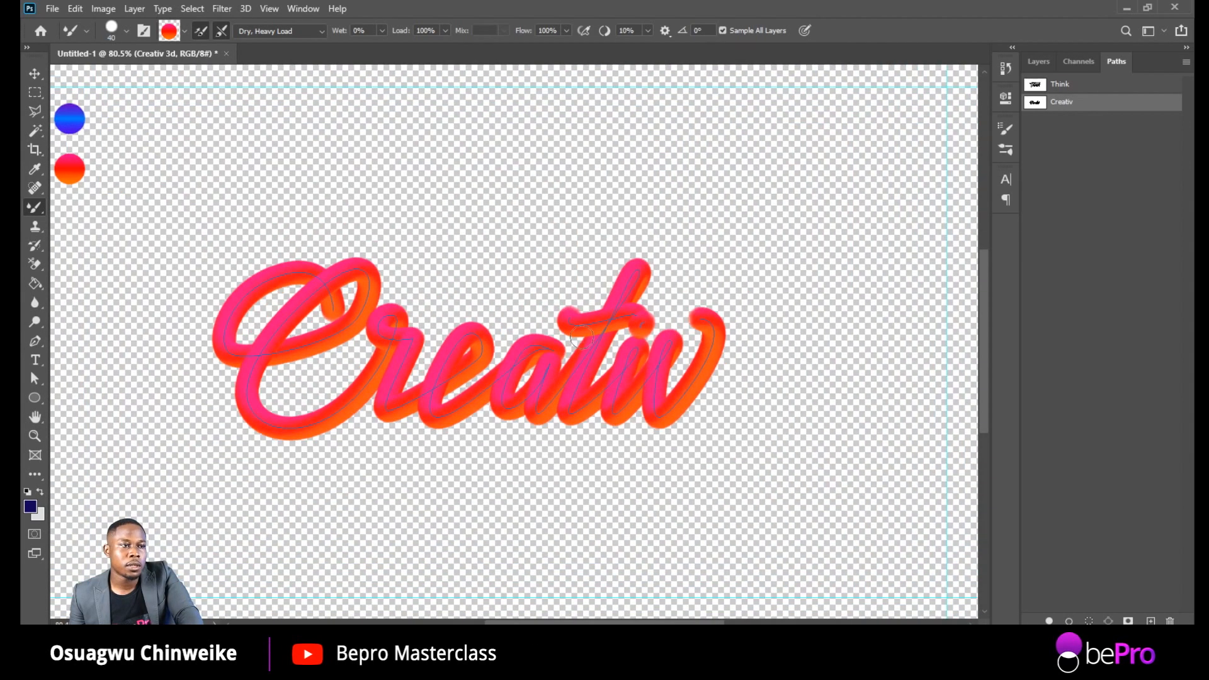
Step: Undo the stroke on the Creativ path, reduce the Mixer Brush size to 35 and resample the red-orange gradient circle
key(ctrl+z)
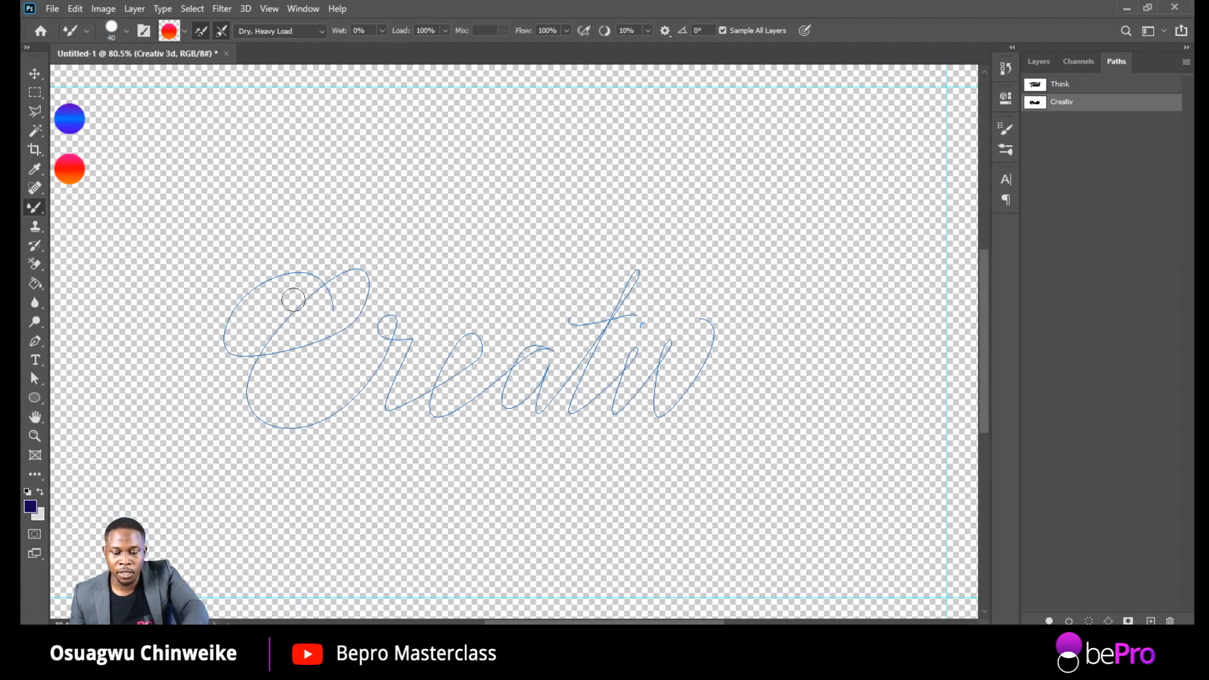
key(bracketleft)
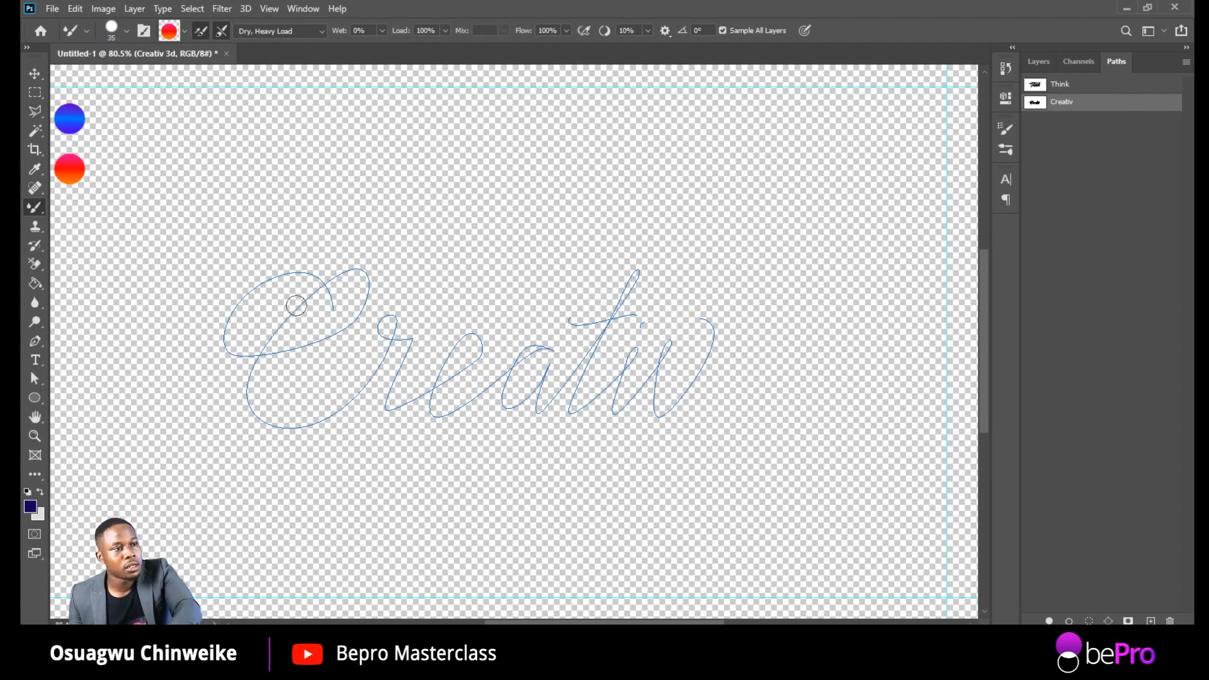
key(alt)
alt+click(70, 165)
key(alt)
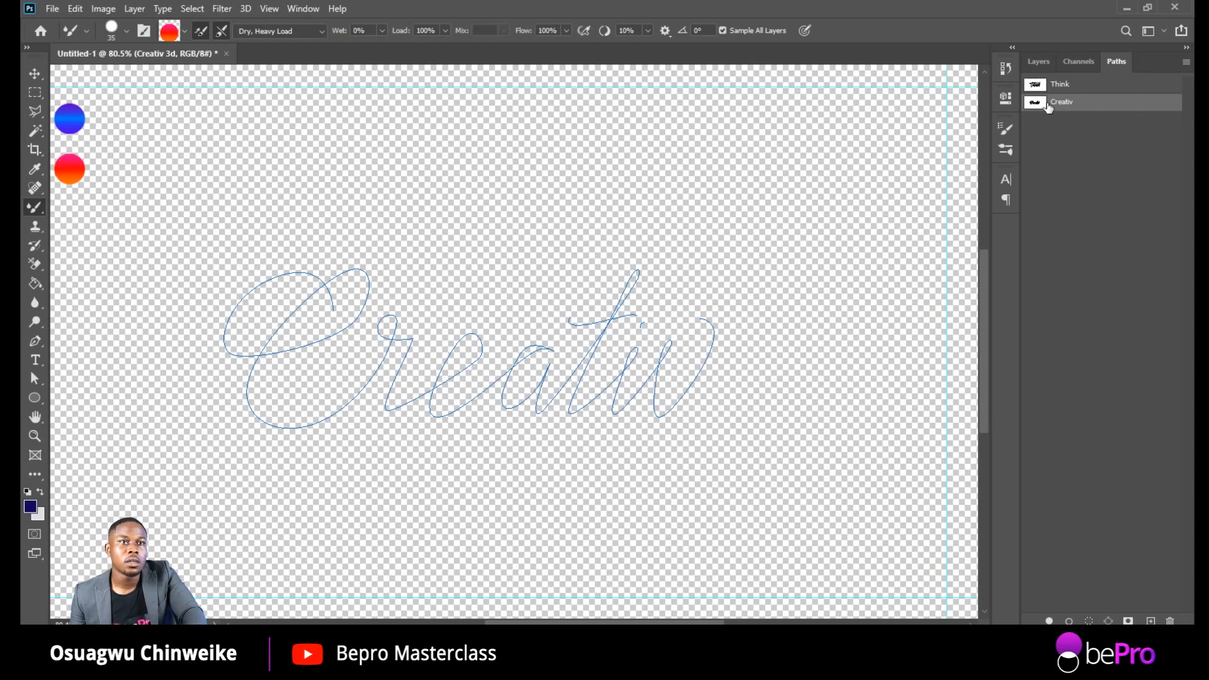
Step: Stroke the Creativ path using the Mixer Brush Tool at size 30 without Simulate Pressure, and deselect the path
right_click(1070, 106)
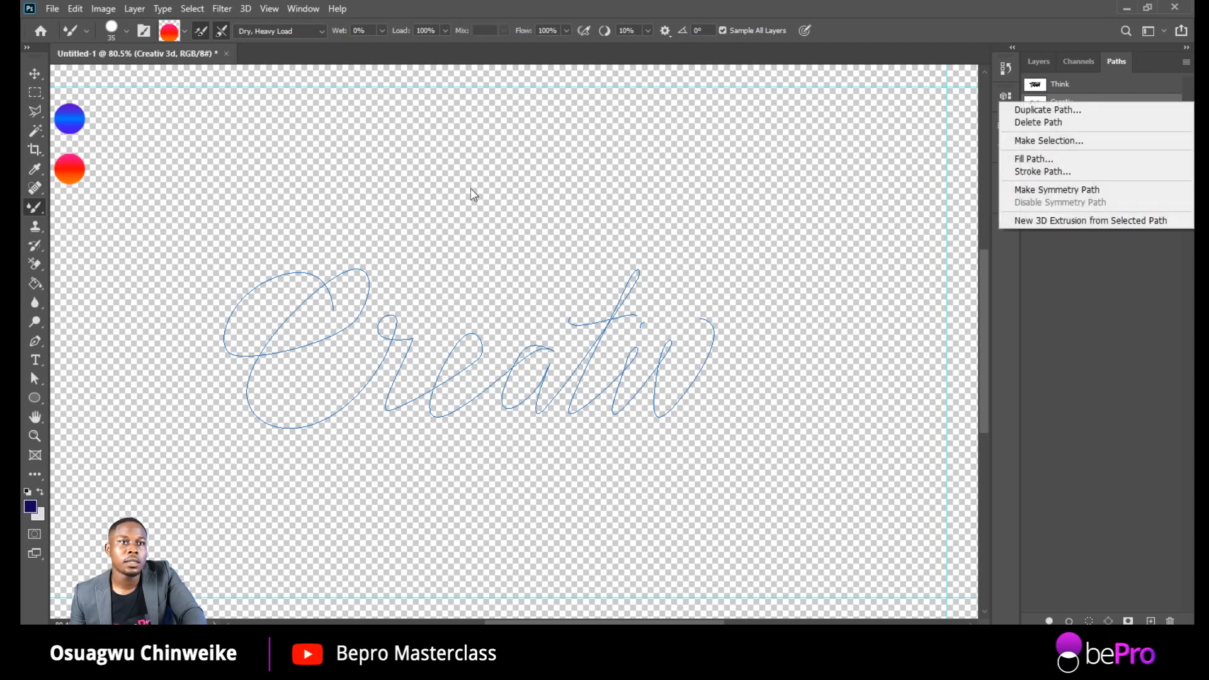
click(479, 2)
key(bracketleft)
key(bracketright)
right_click(1065, 102)
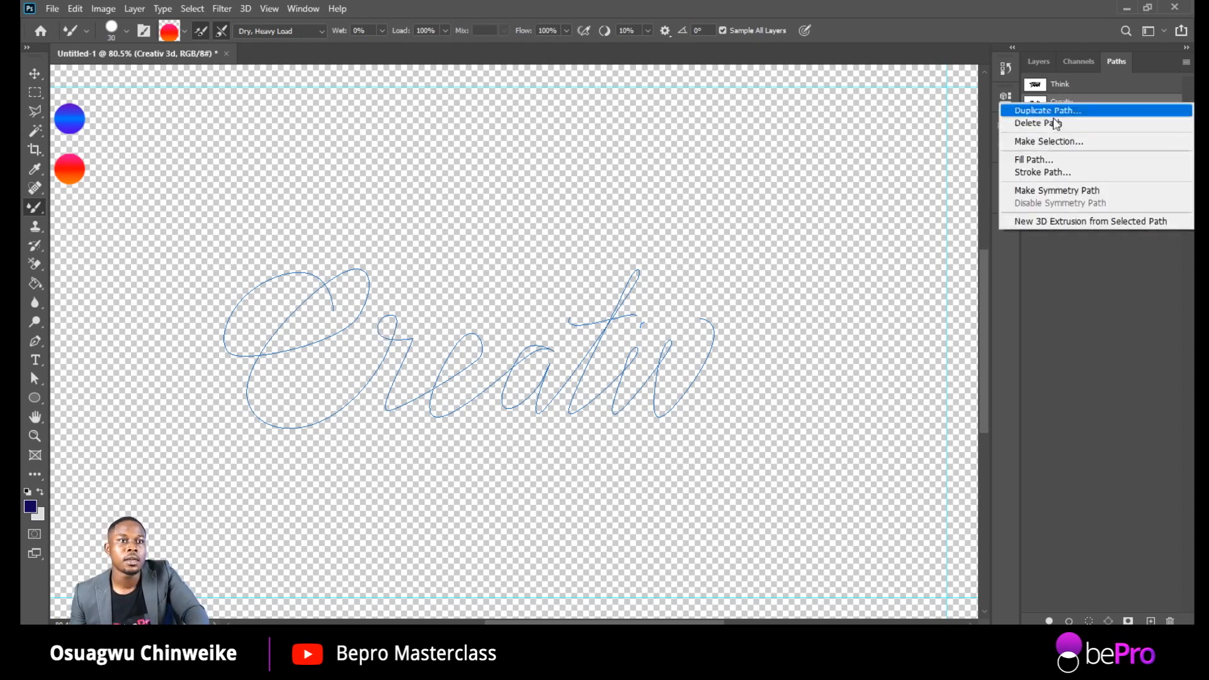
click(1028, 174)
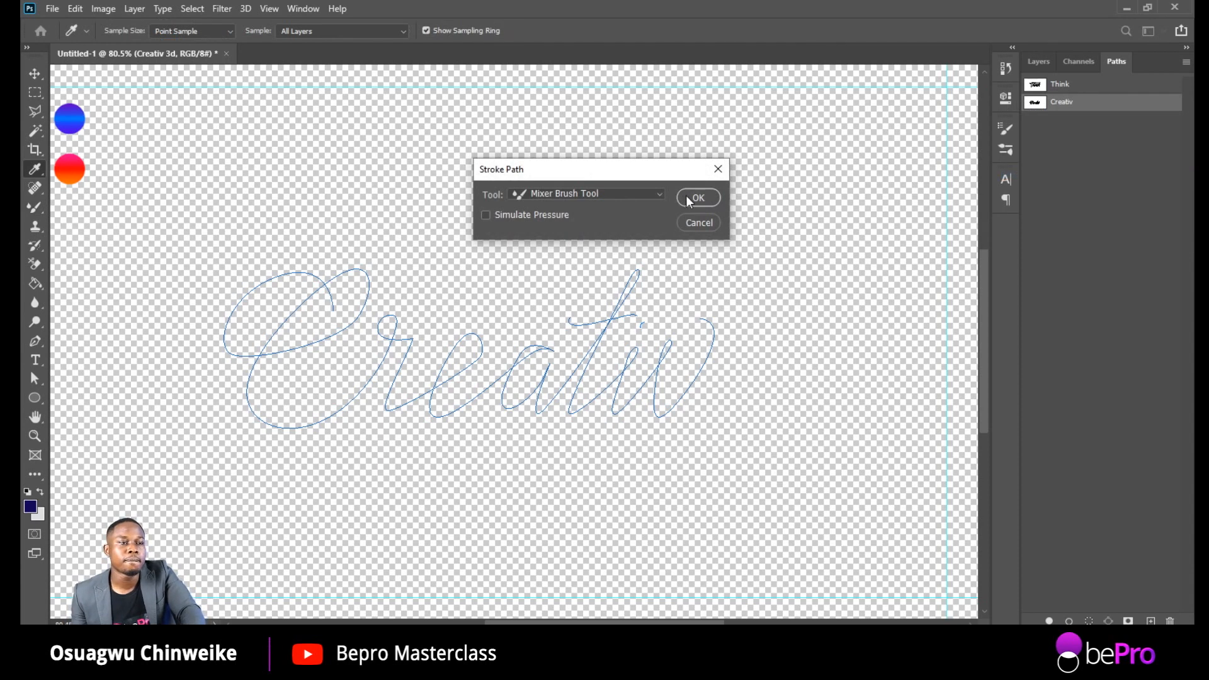
click(686, 195)
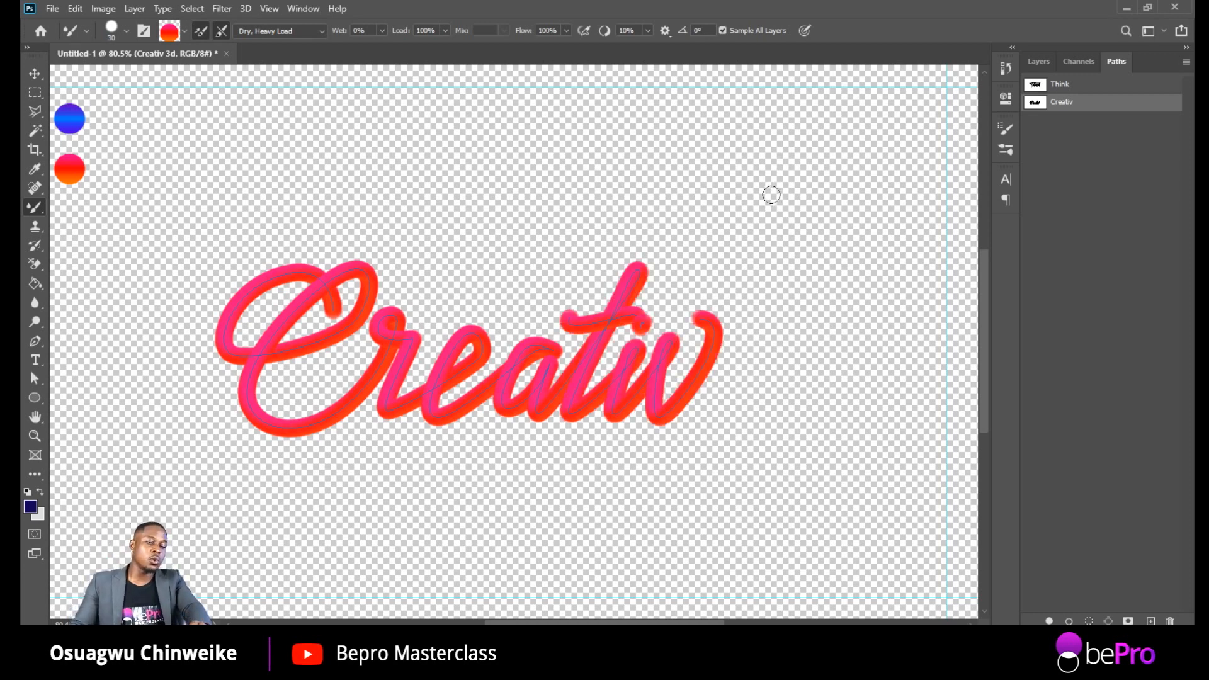
click(1089, 149)
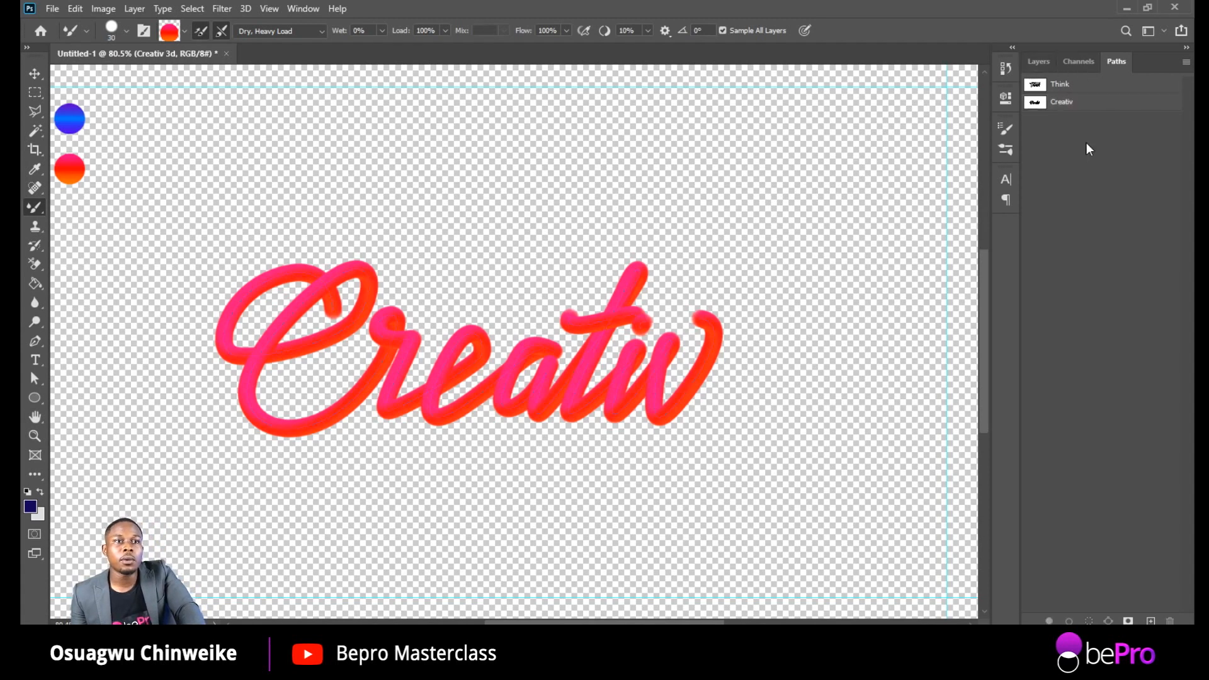
Step: Show the Think 3d layer together with Creativ 3d and inspect where the letters overlap
click(1043, 62)
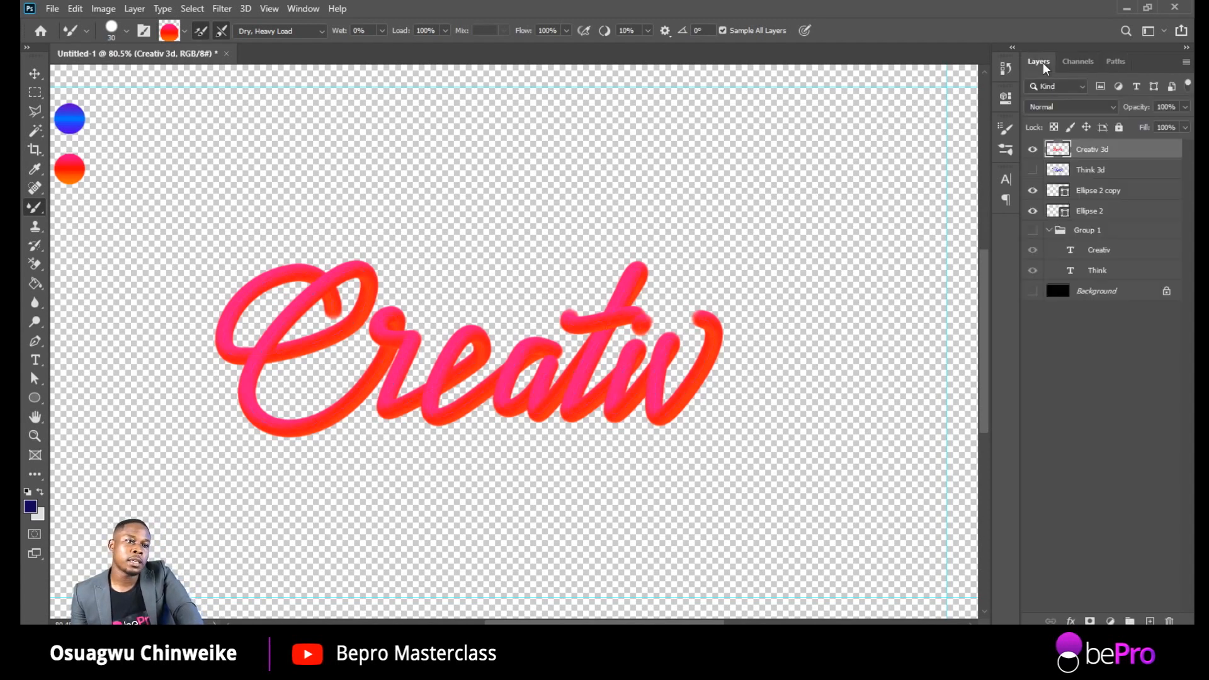
click(1033, 170)
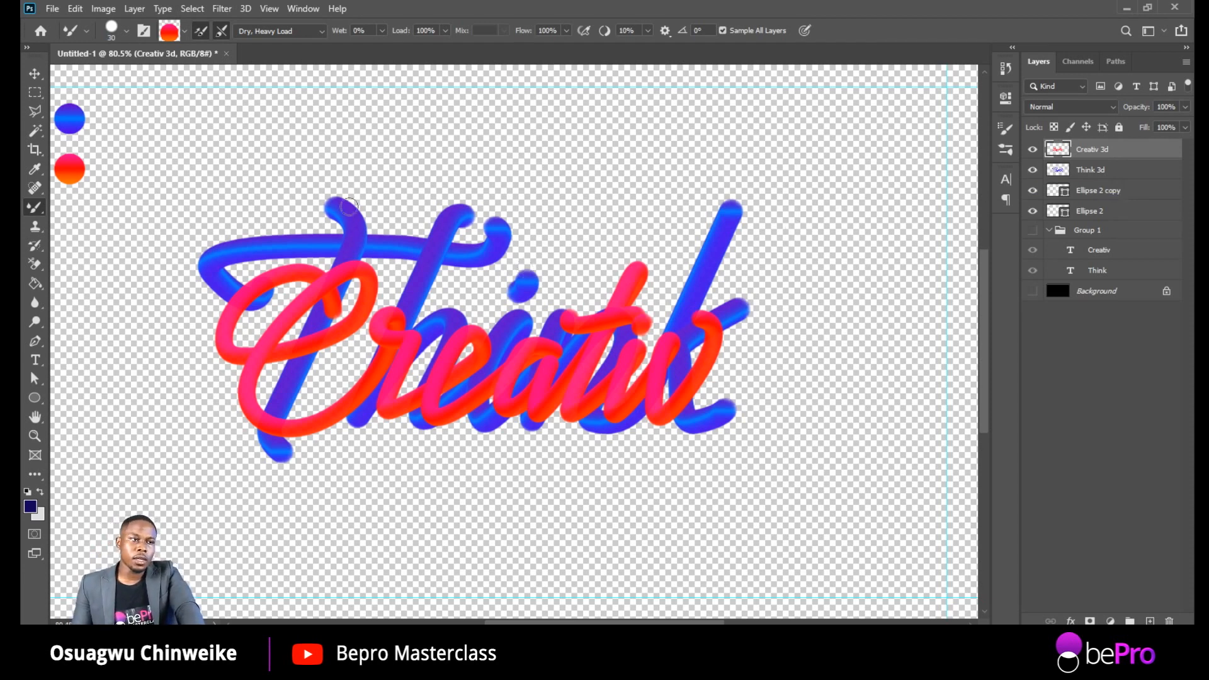
click(35, 73)
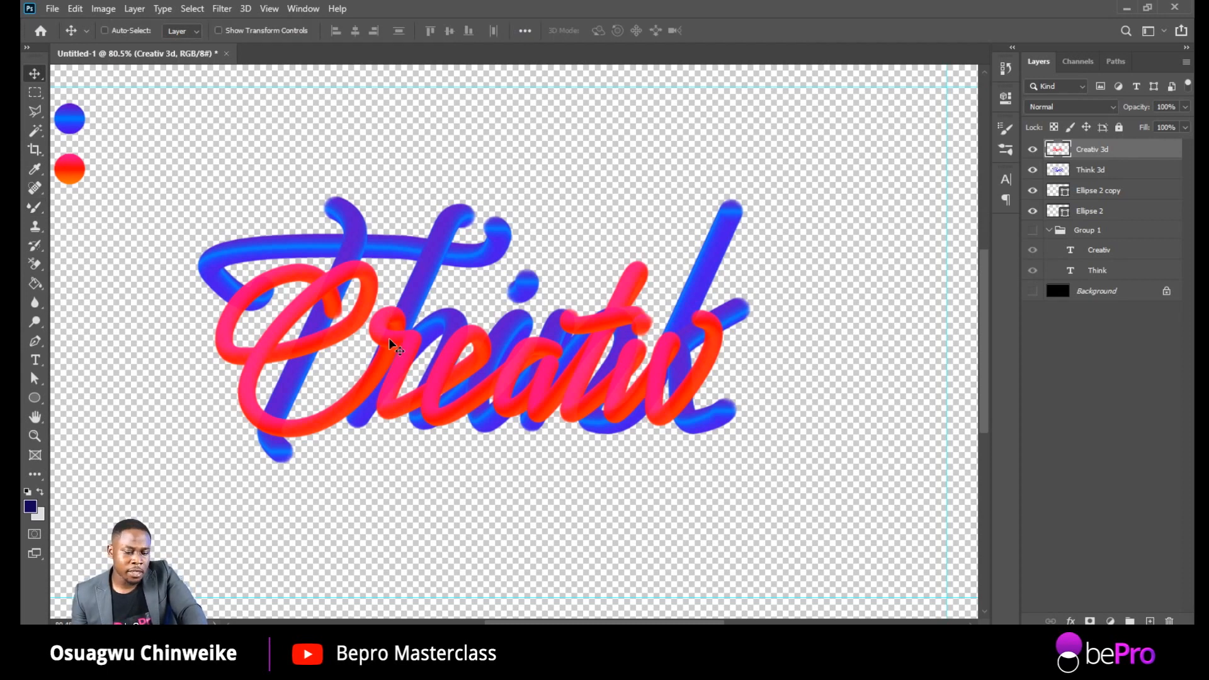
scroll(394, 340, up, 2)
scroll(416, 313, up, 1)
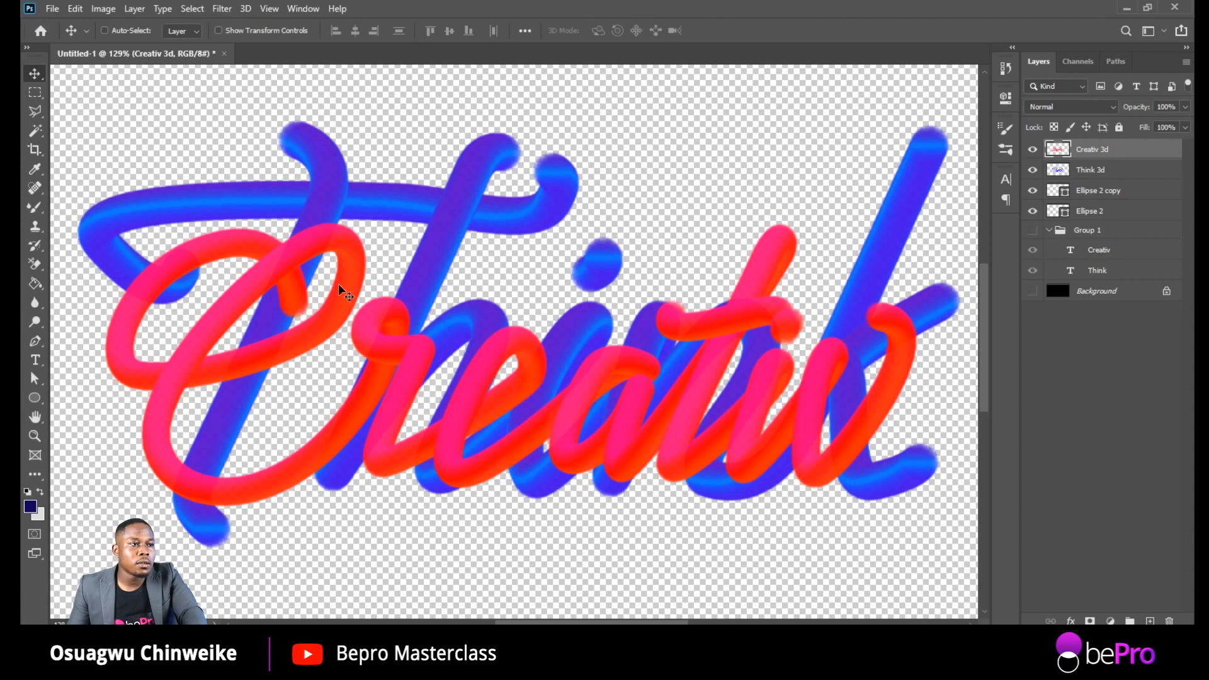
scroll(277, 290, up, 2)
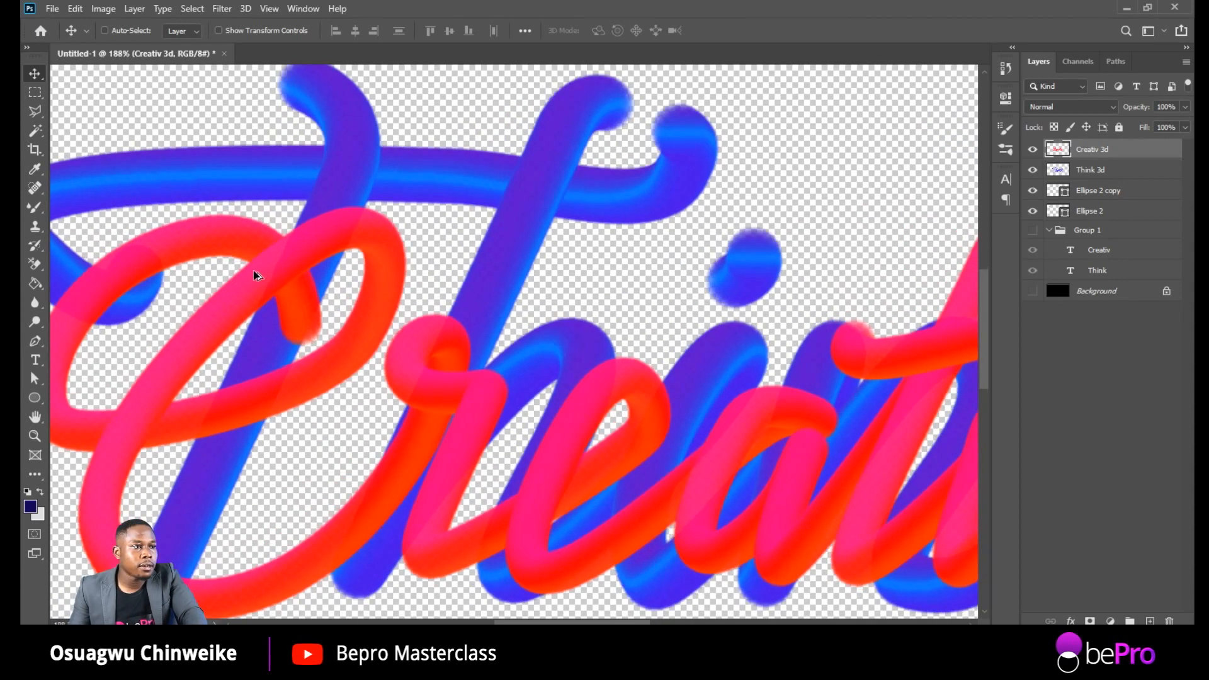
scroll(168, 306, down, 2)
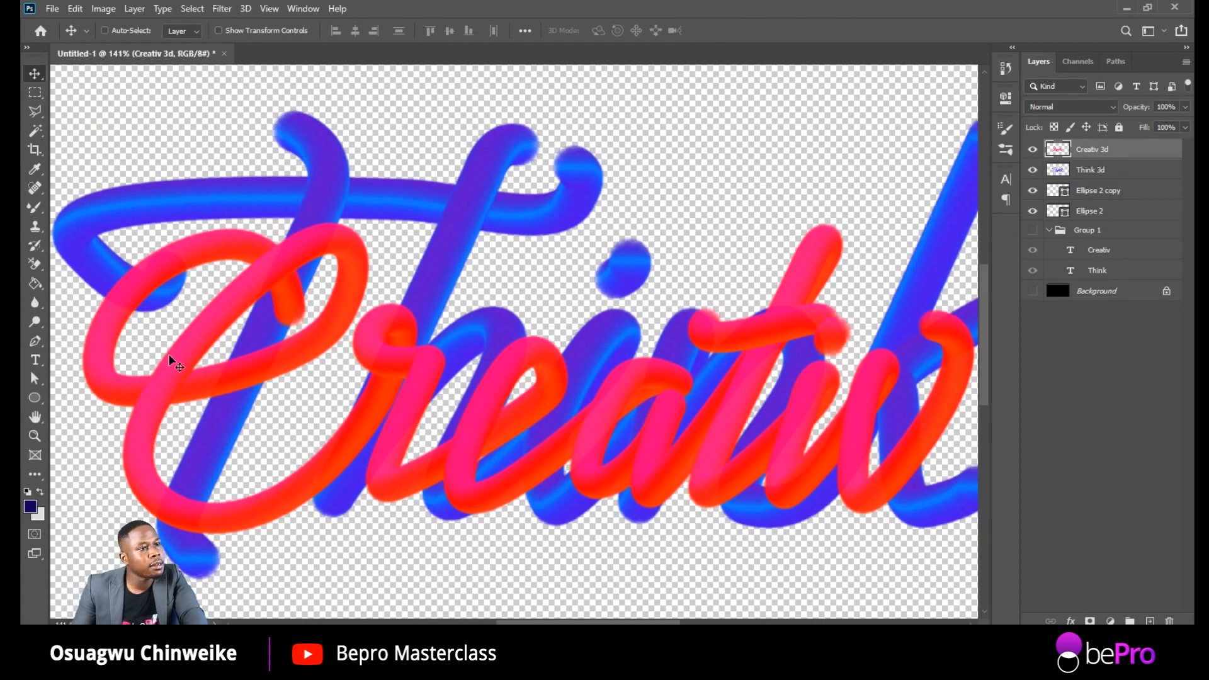
scroll(134, 280, up, 2)
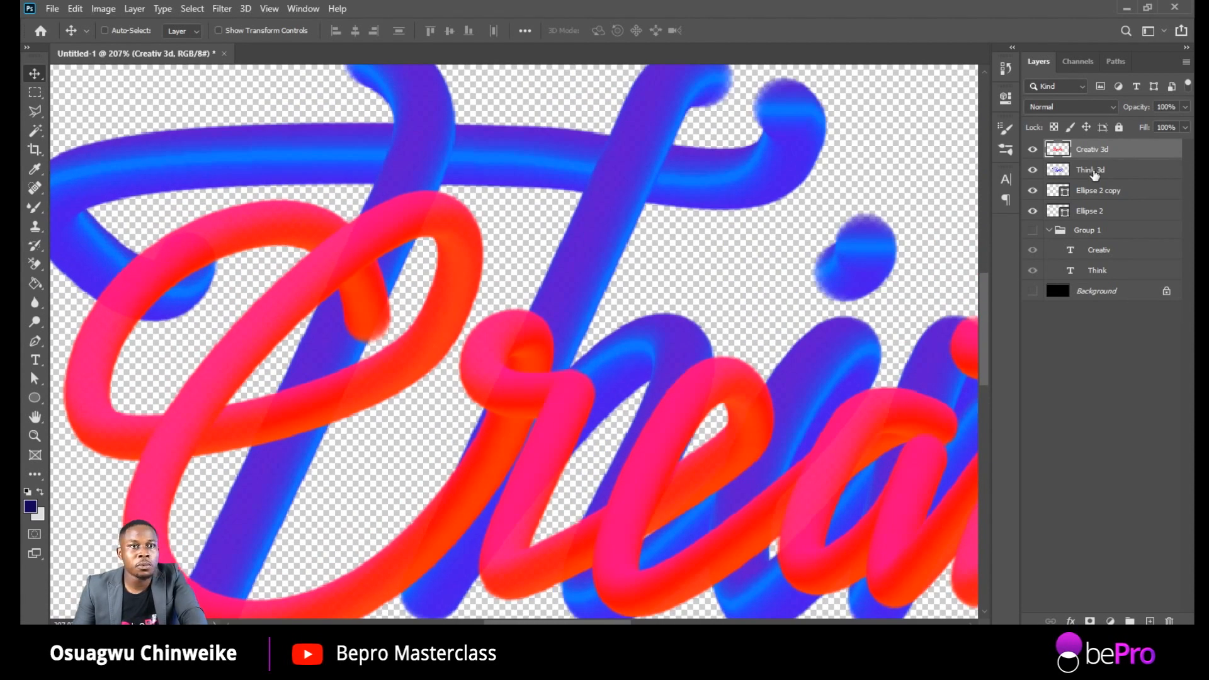
Step: Duplicate the Think 3d layer above Creativ 3d as a hidden layer with a layer mask inverted to black
click(1088, 175)
drag(1090, 177, 1087, 148)
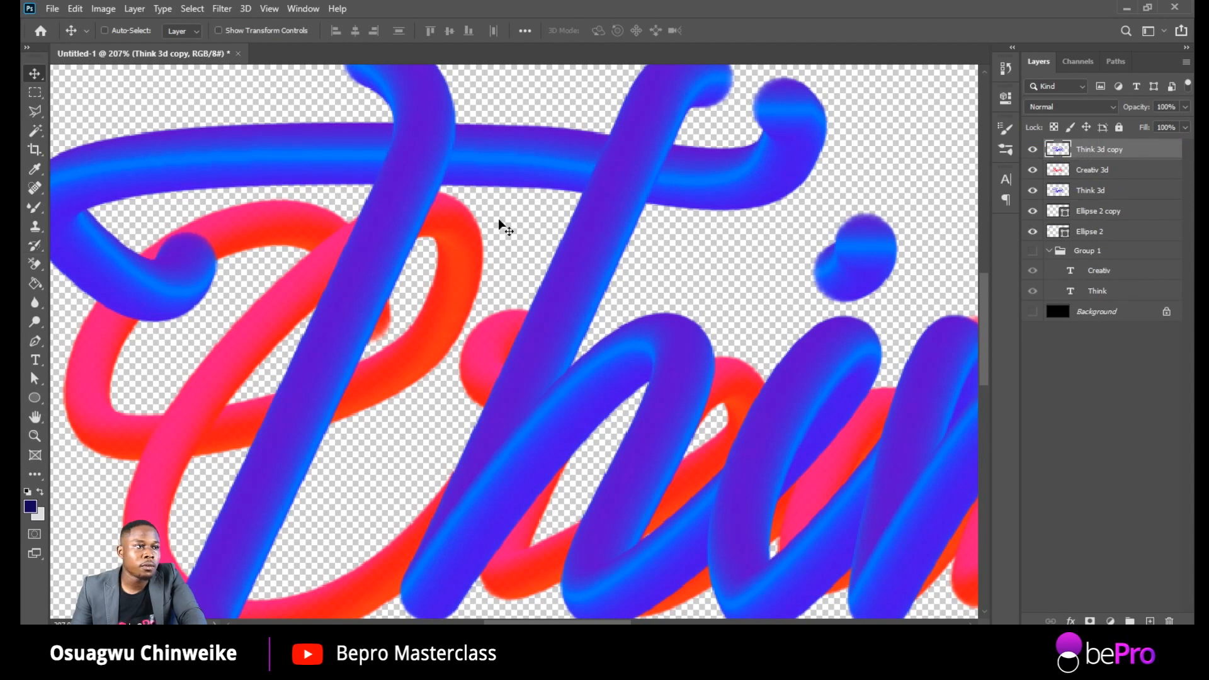
click(1032, 149)
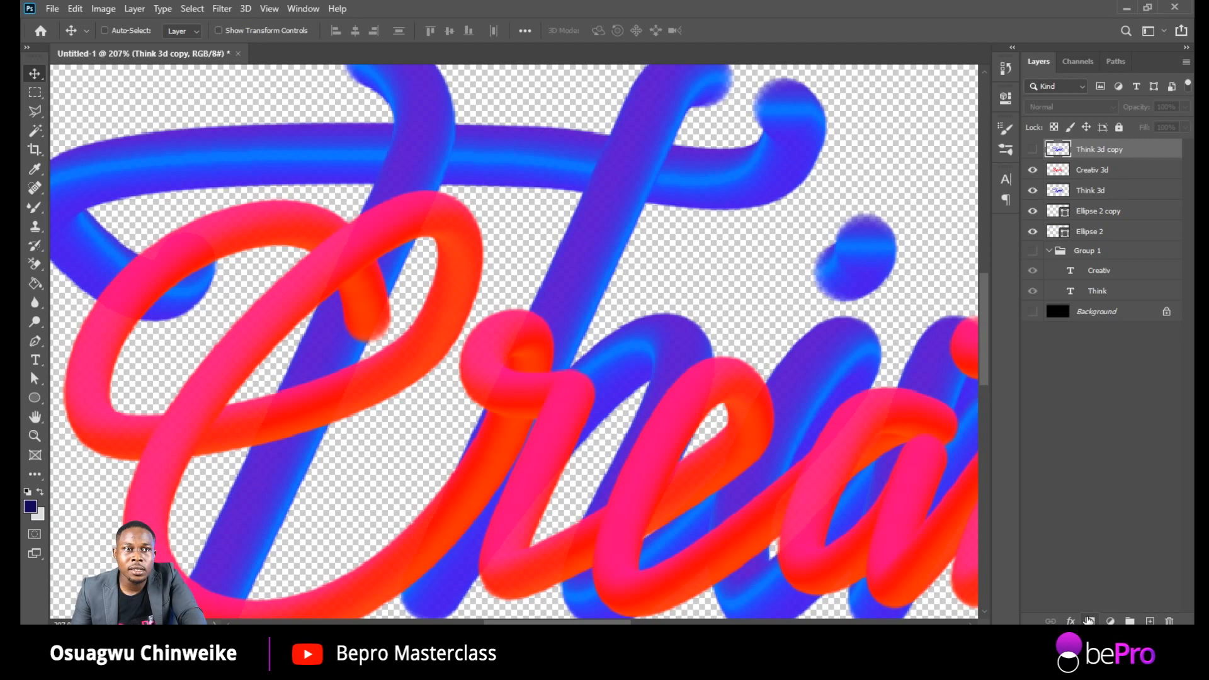
click(1089, 620)
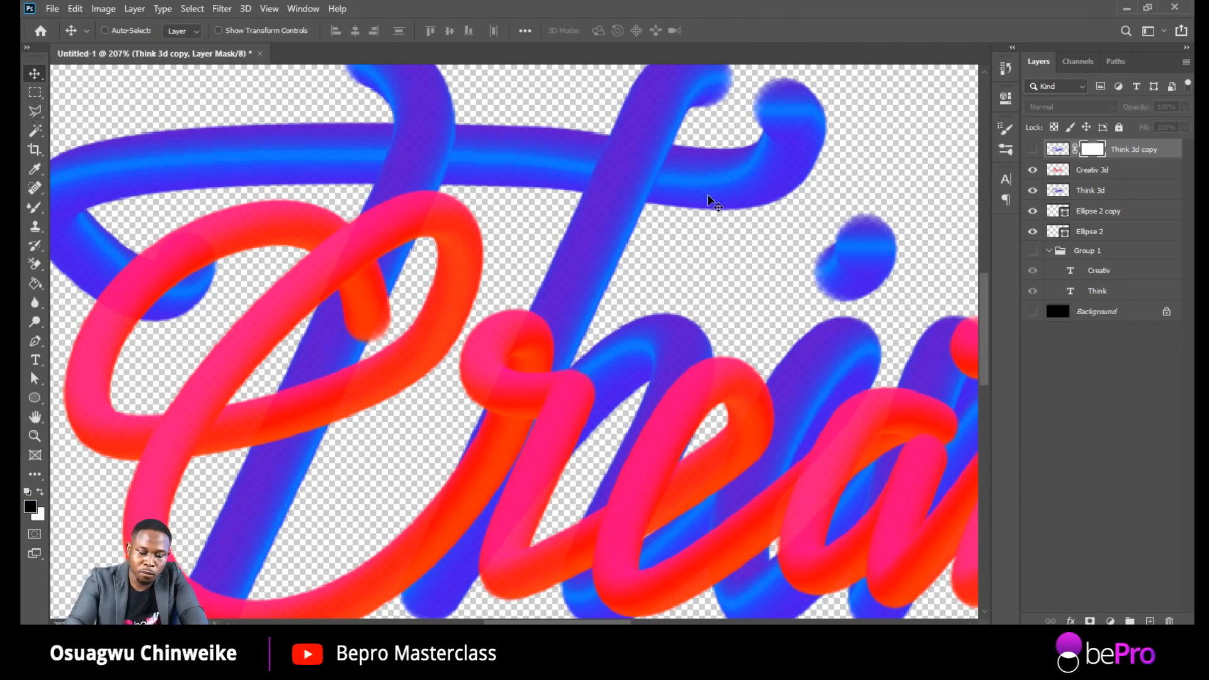
key(ctrl+i)
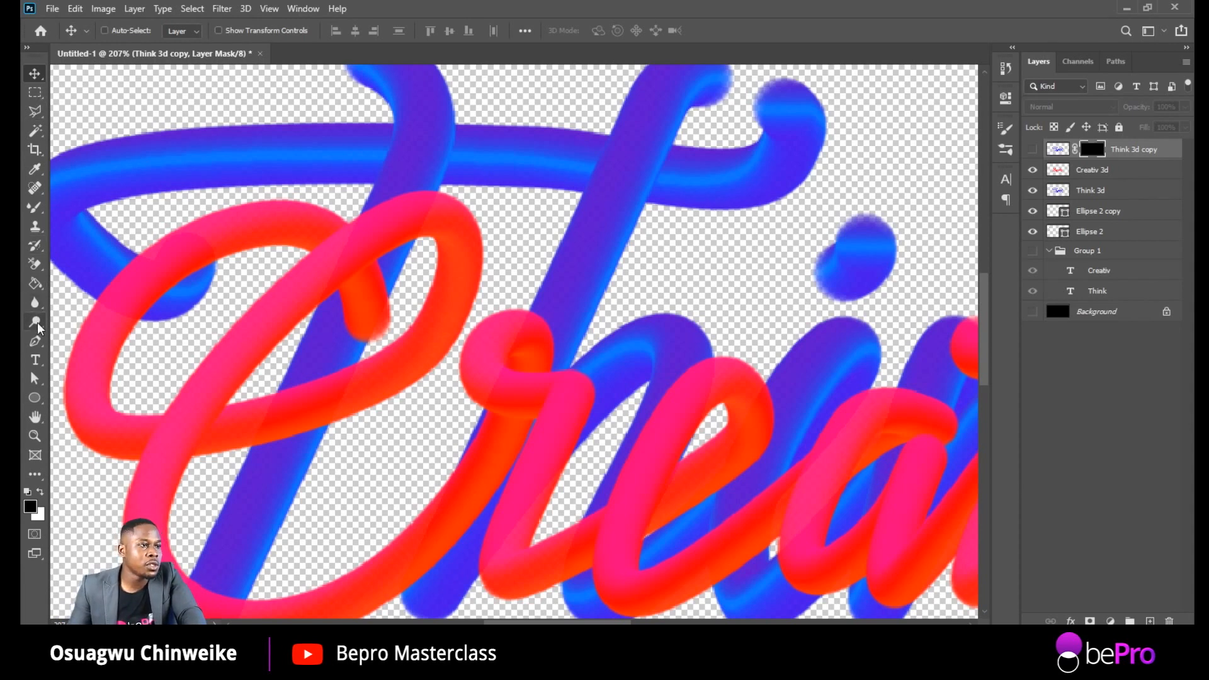
Step: Outline a Polygonal Lasso selection where the tail of the blue T's crossbar crosses the left loop of the red C
click(35, 111)
click(139, 236)
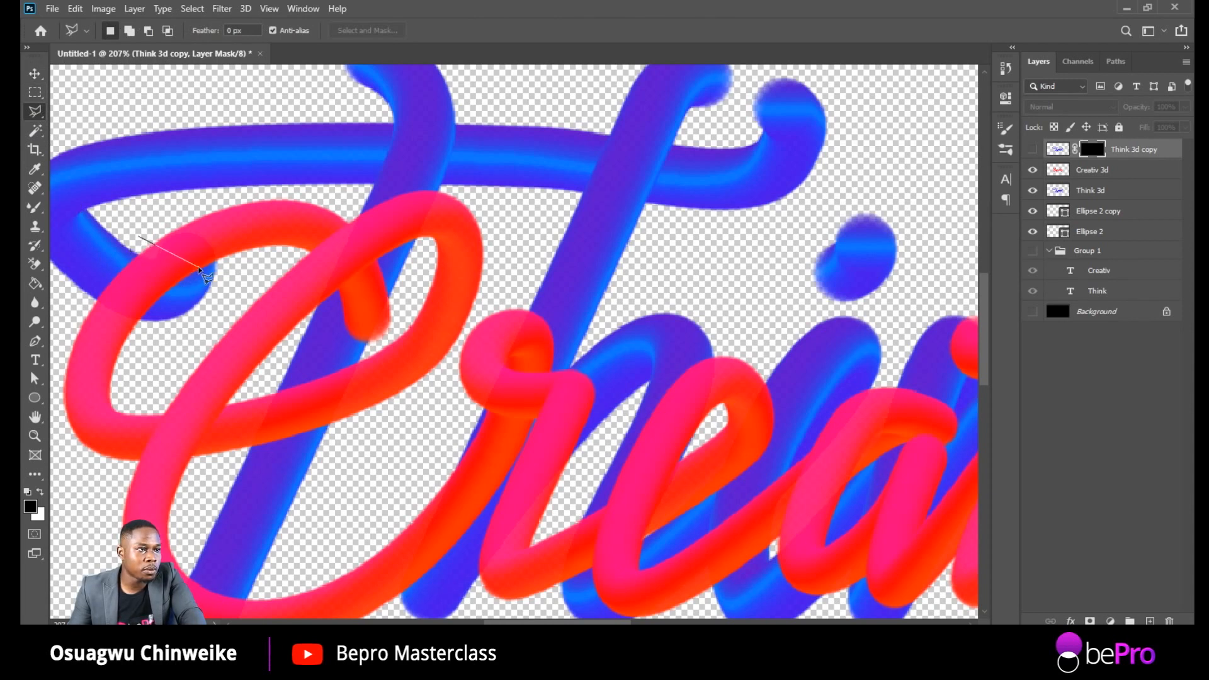
click(185, 277)
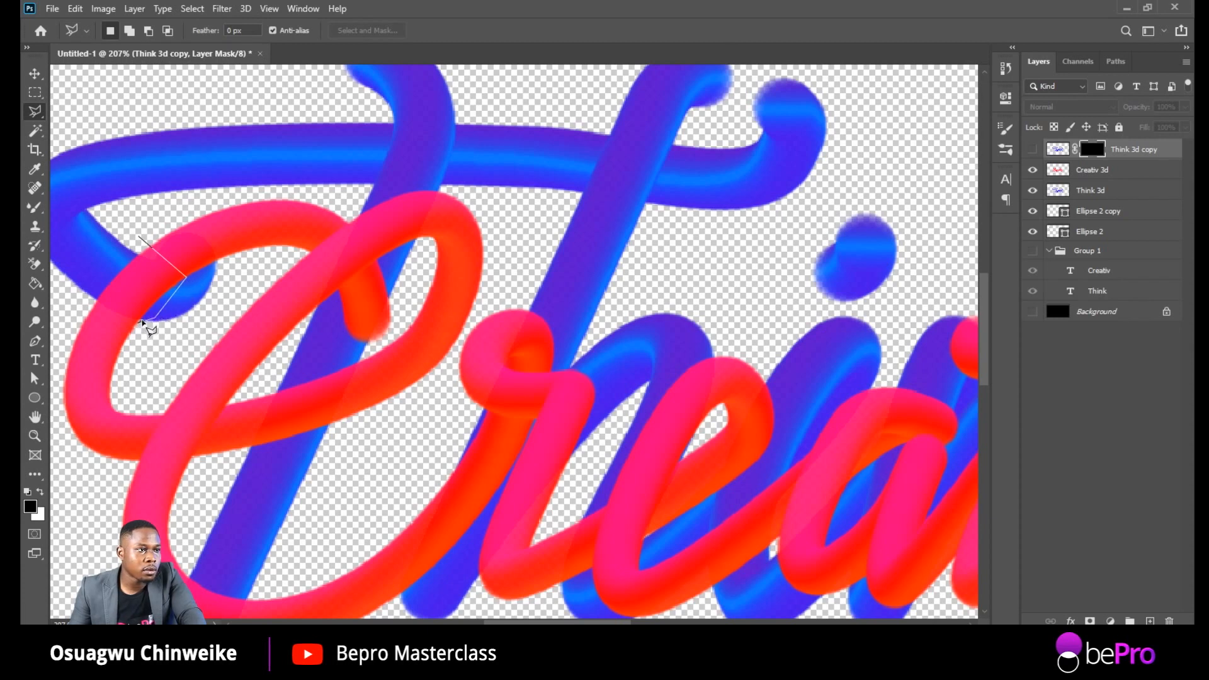
click(143, 322)
click(134, 350)
click(69, 326)
click(95, 238)
click(139, 237)
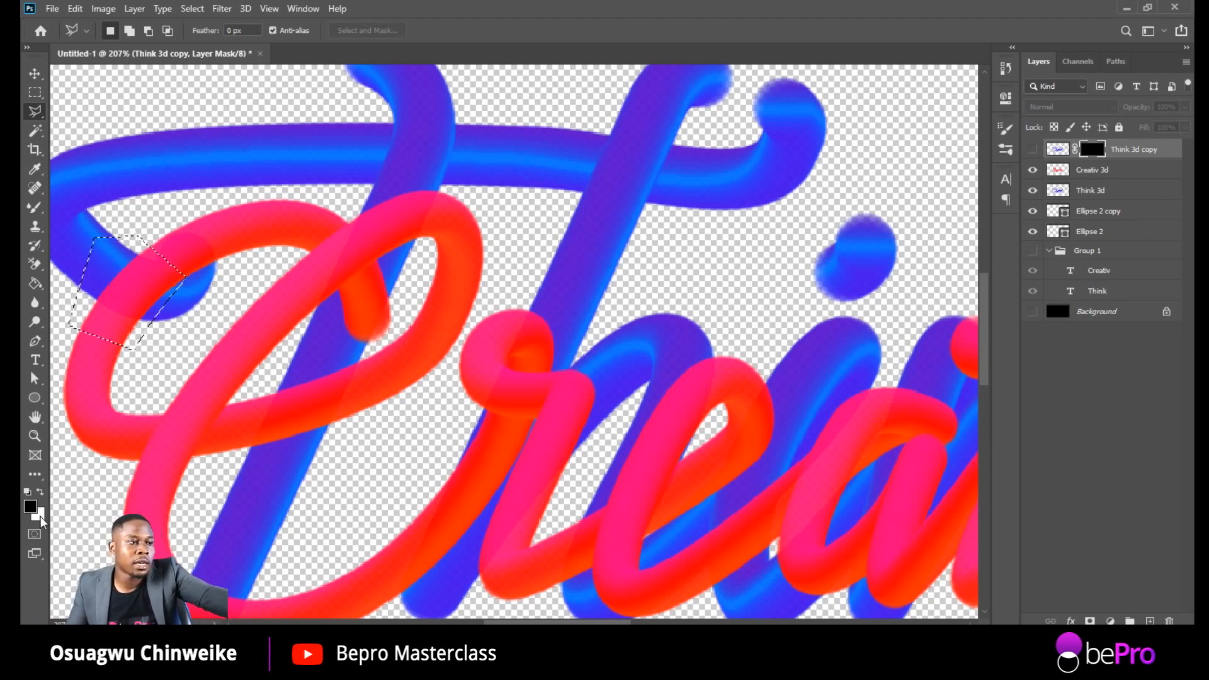
Step: Show the Think 3d copy layer and fill the selected area of its mask with white
key(x)
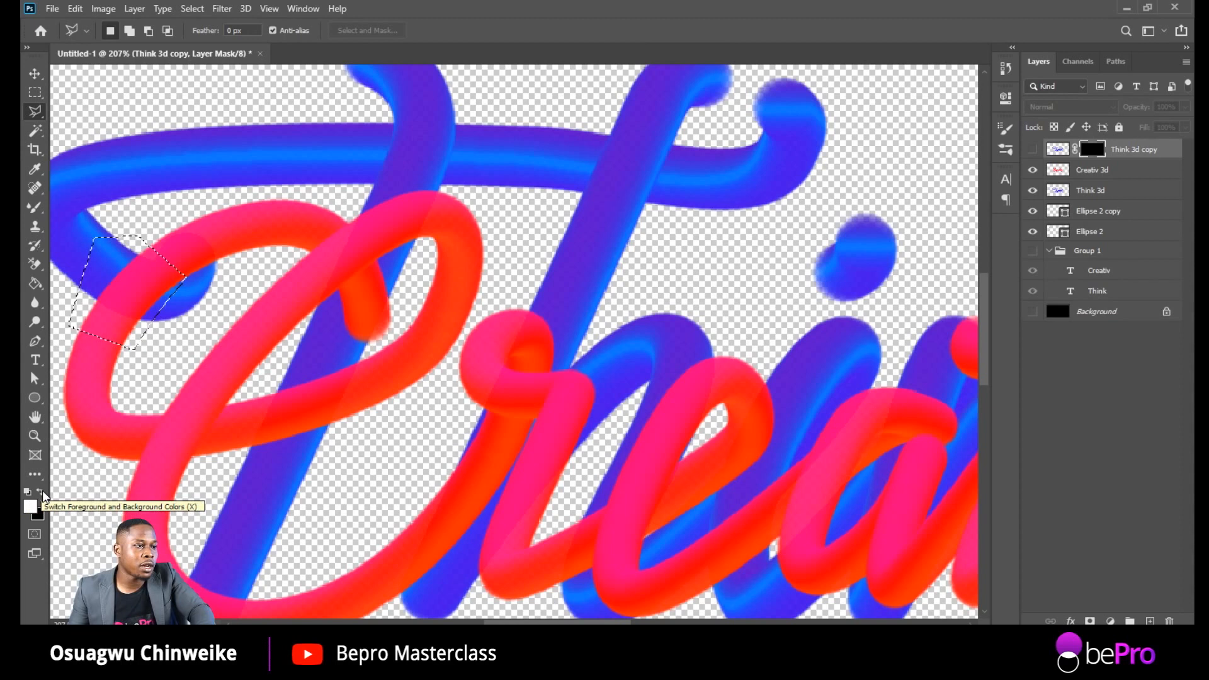
click(41, 492)
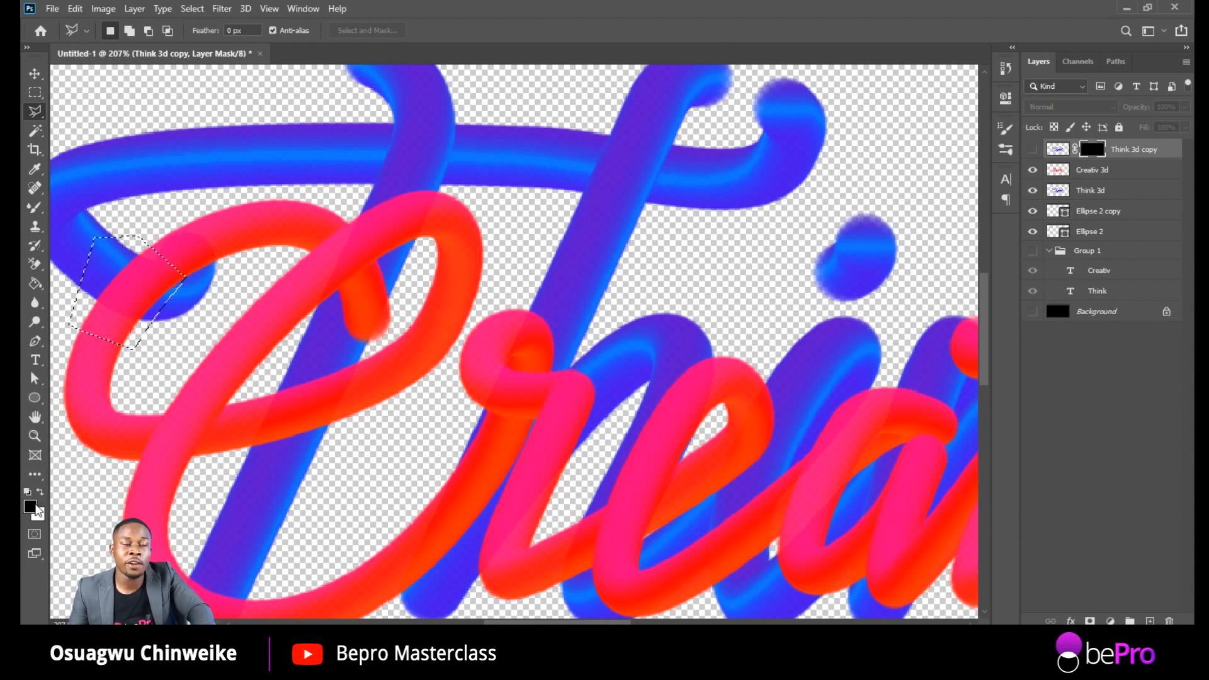
click(1034, 149)
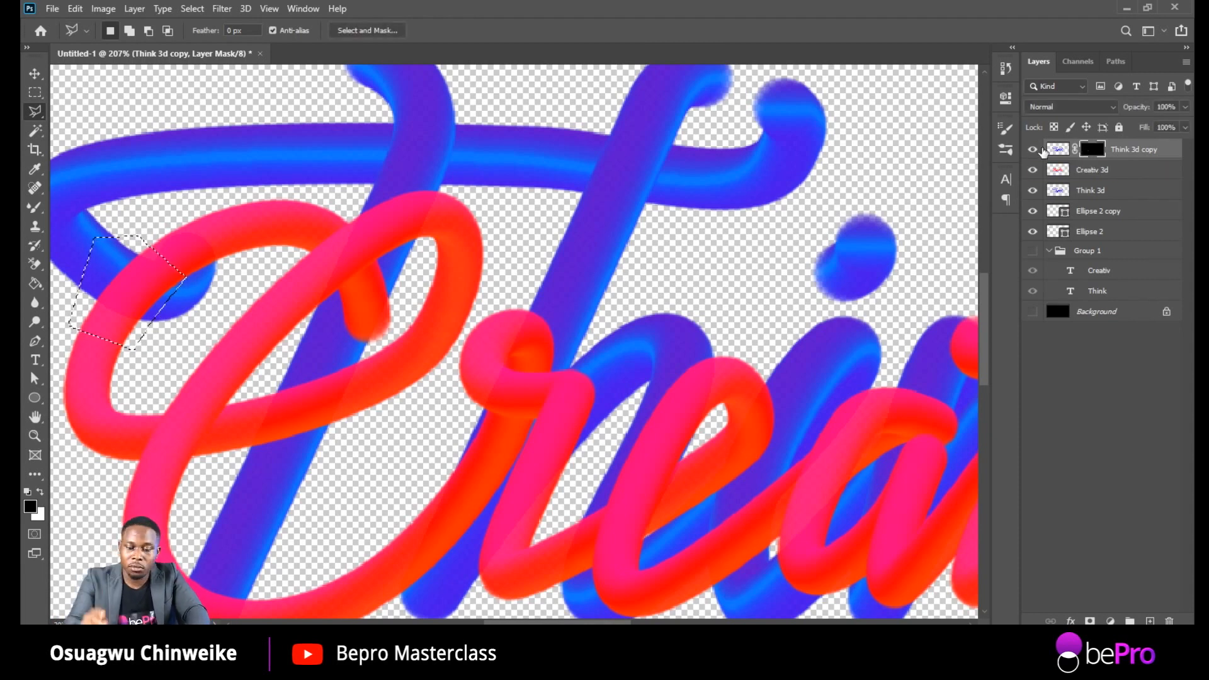
key(ctrl+BackSpace)
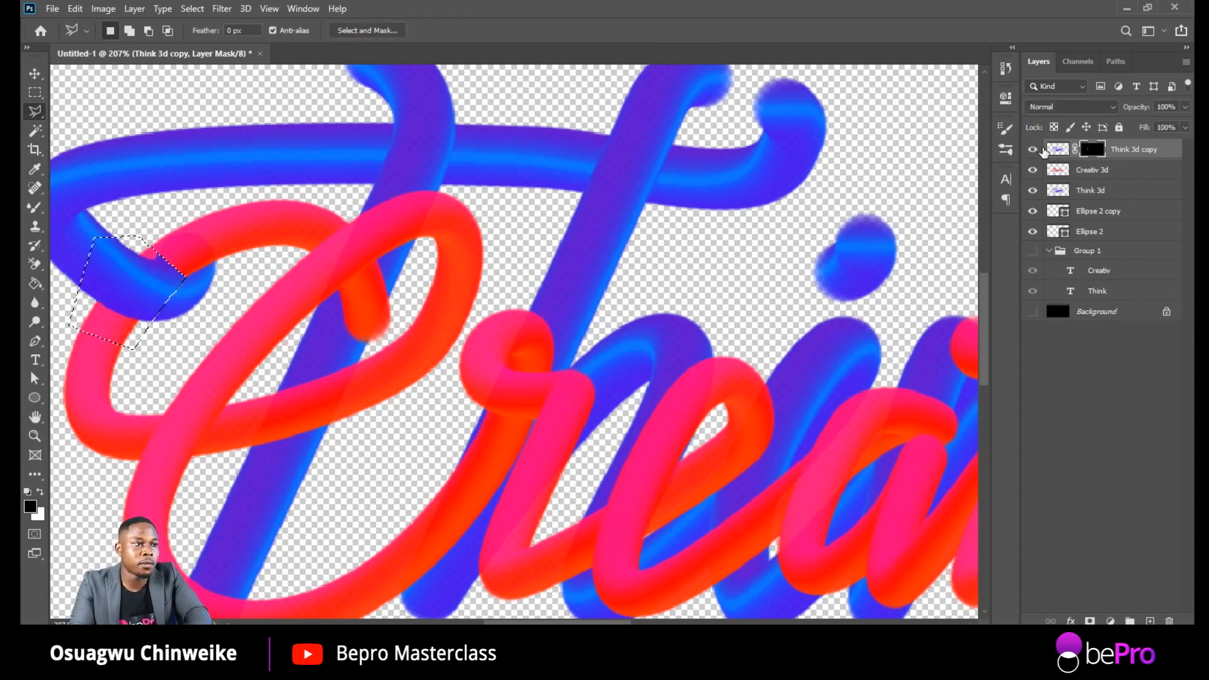
Step: Select the excess blue corner above the crossbar tail with the Polygonal Lasso and fill it with black on the mask
scroll(1076, 128, up, 1)
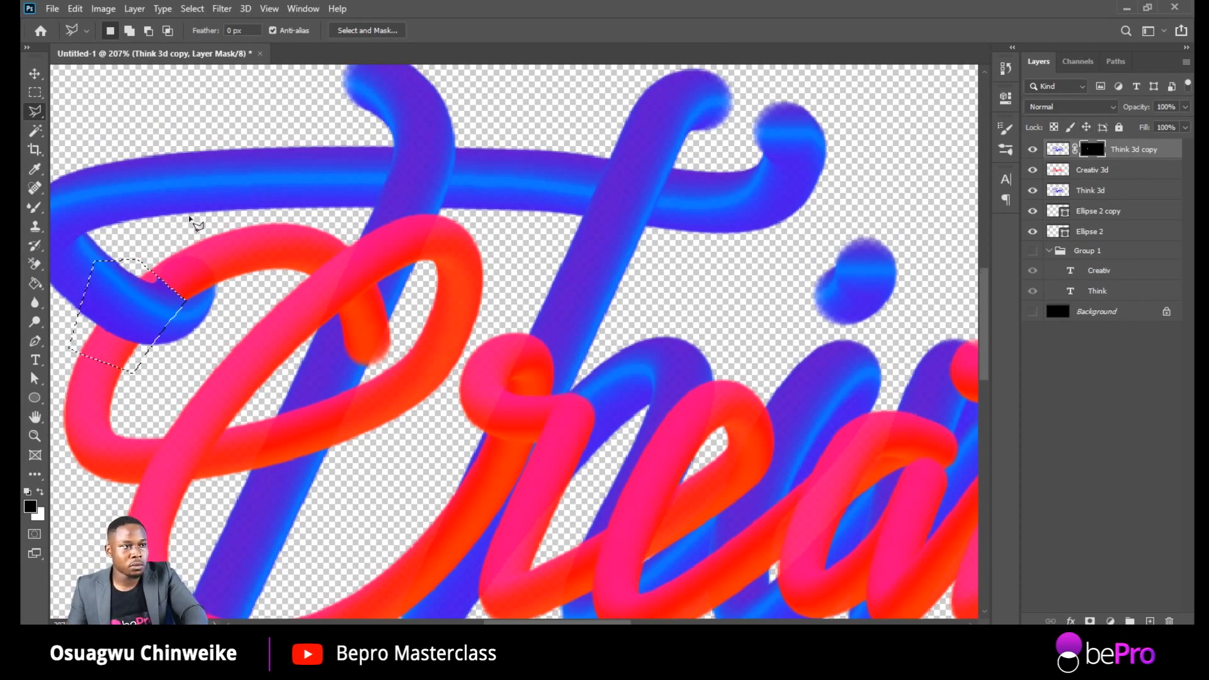
click(183, 194)
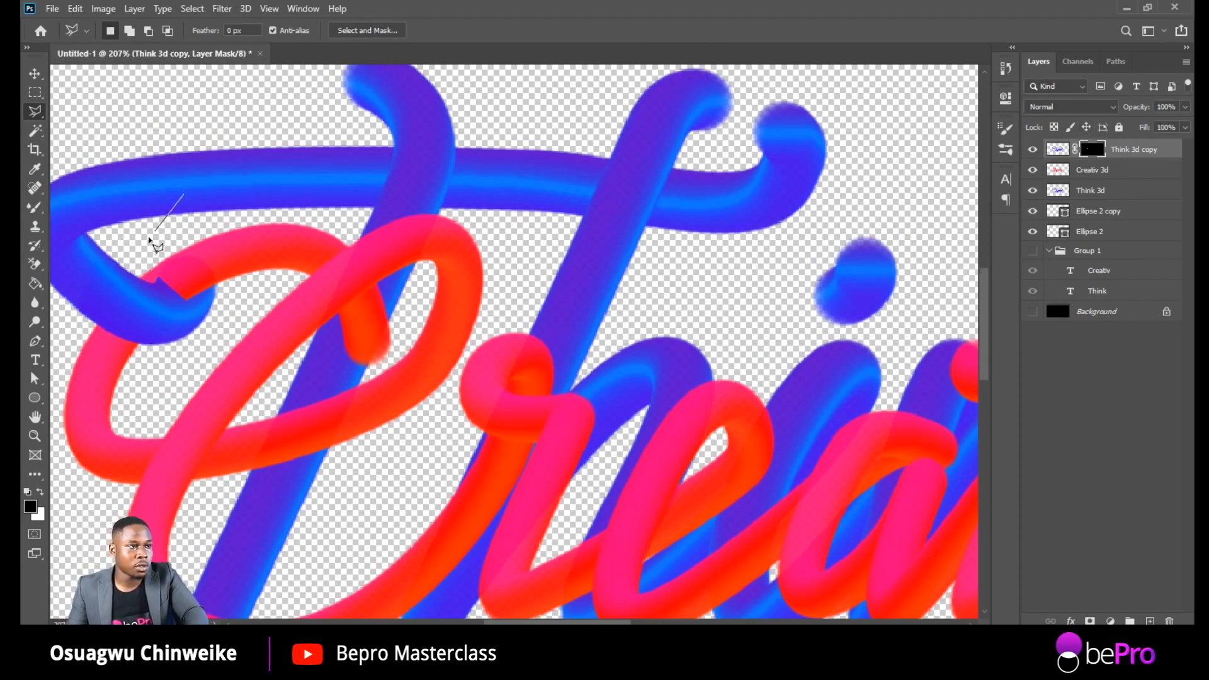
click(153, 284)
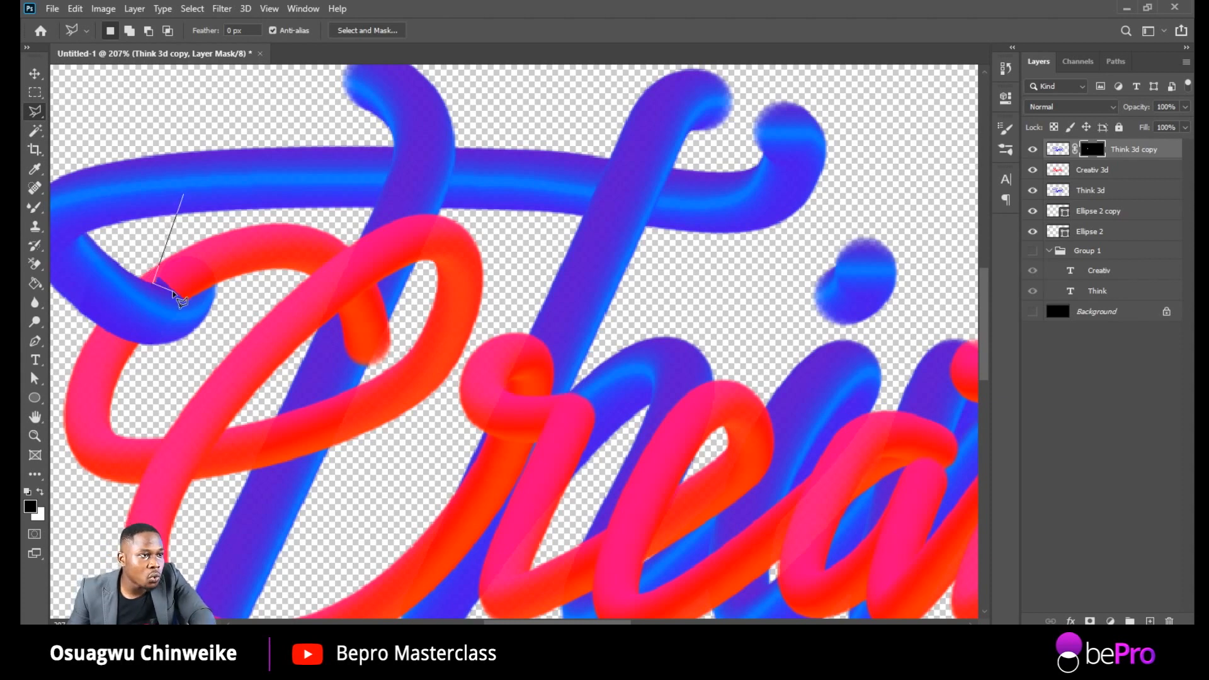
click(184, 299)
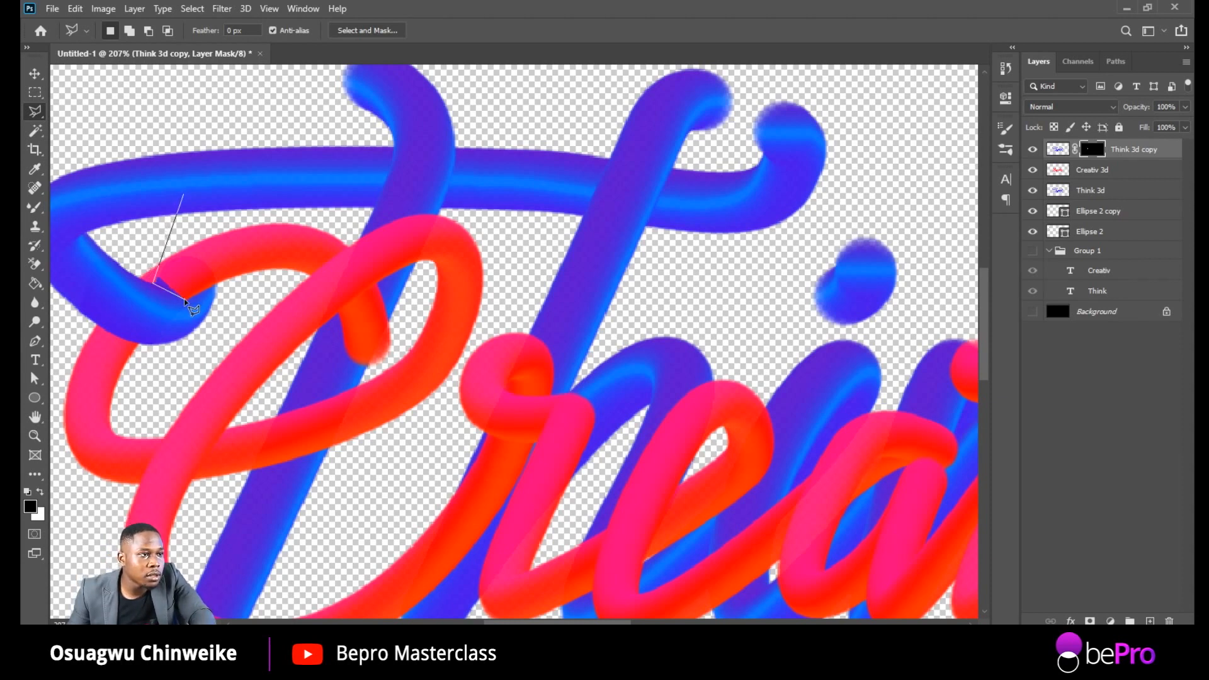
double_click(219, 241)
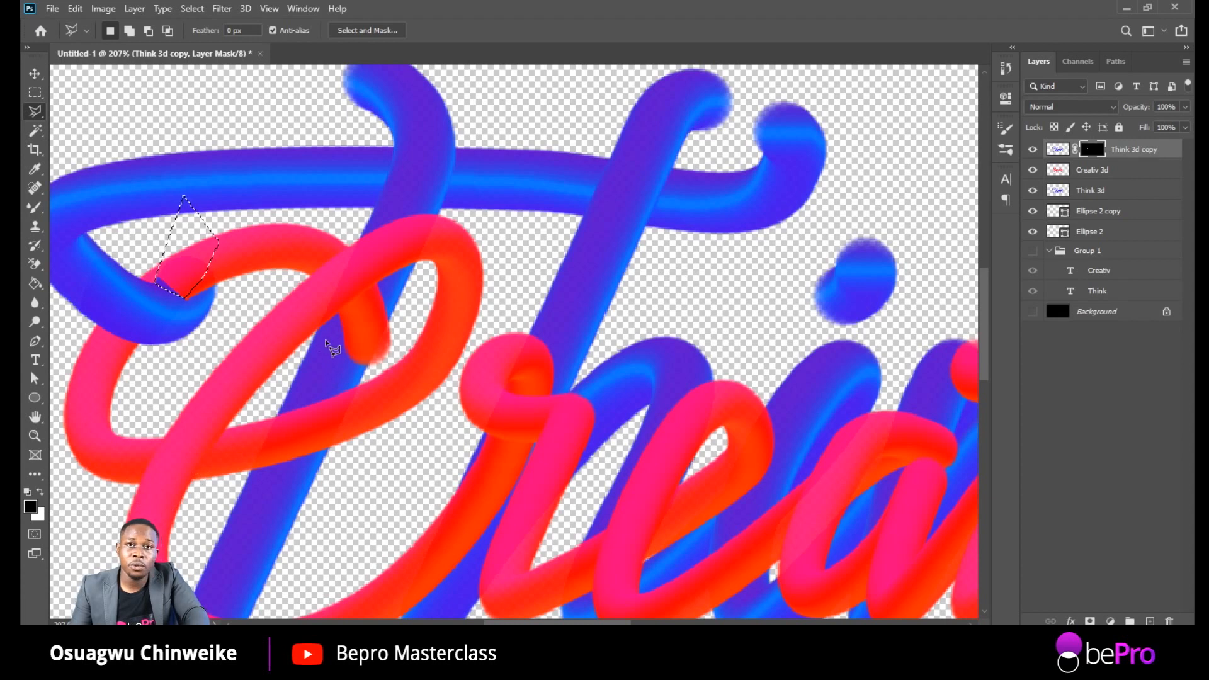
key(x)
Step: Select a small triangle along the tail's upper edge, fill it with white on the mask, deselect, and check the whole lettering
scroll(180, 305, up, 3)
click(131, 267)
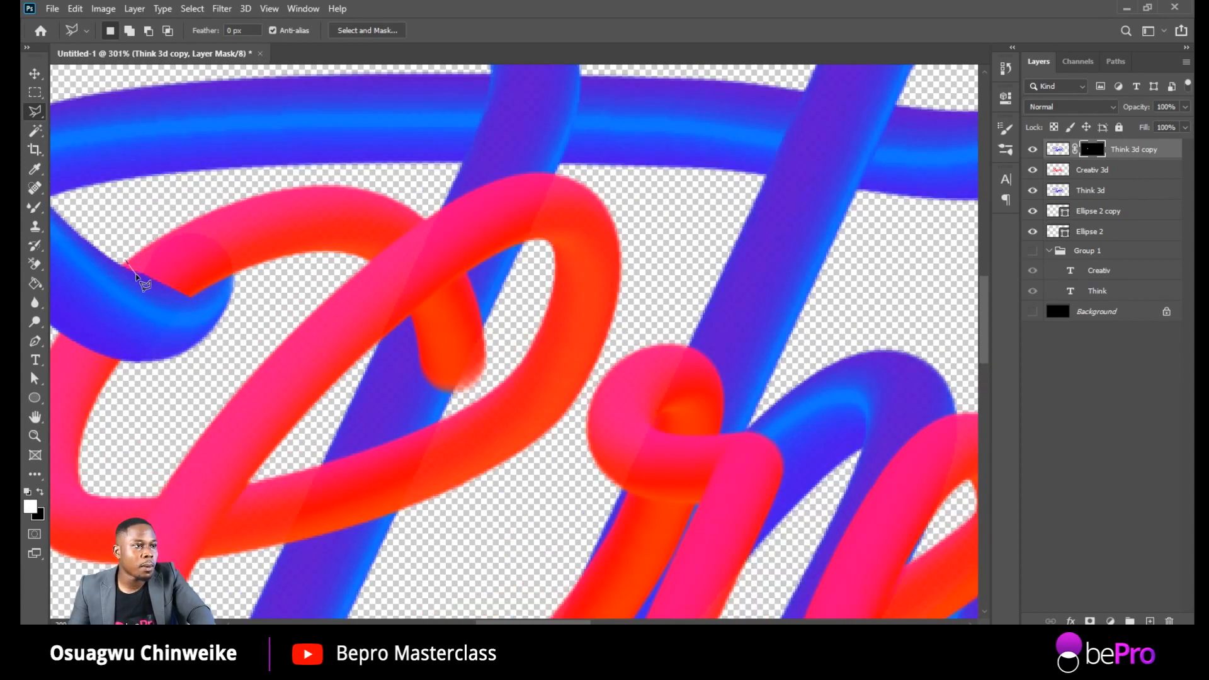
click(154, 278)
click(176, 253)
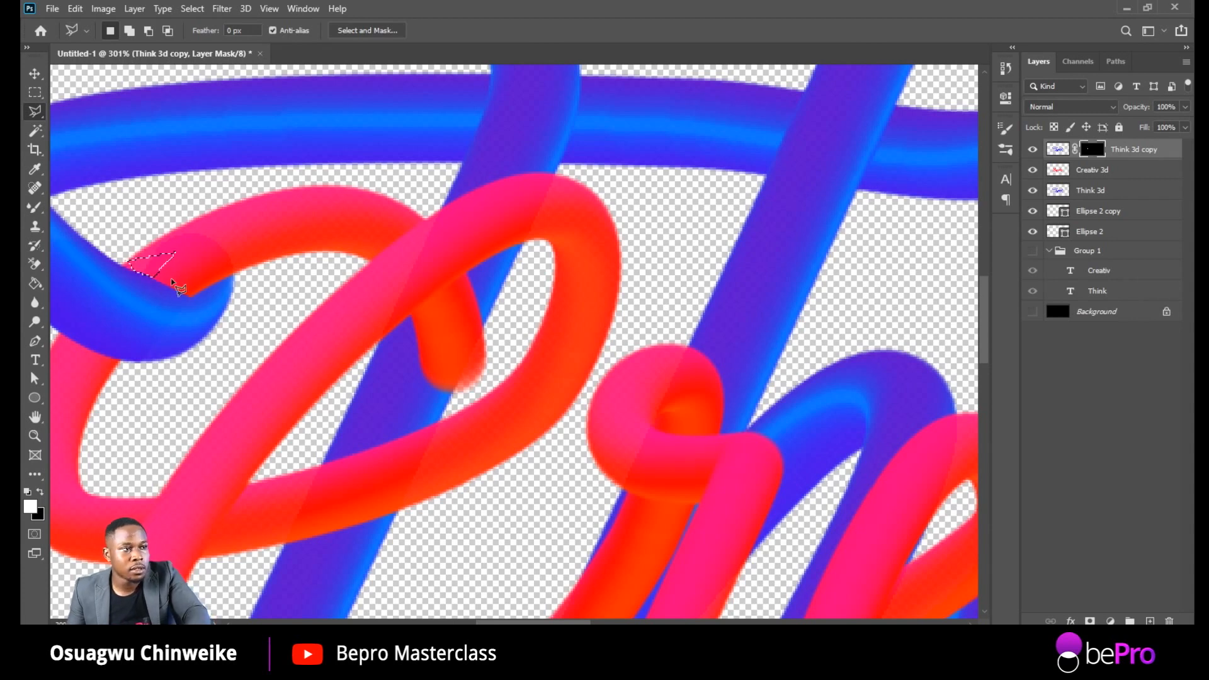
key(alt+Delete)
key(ctrl+d)
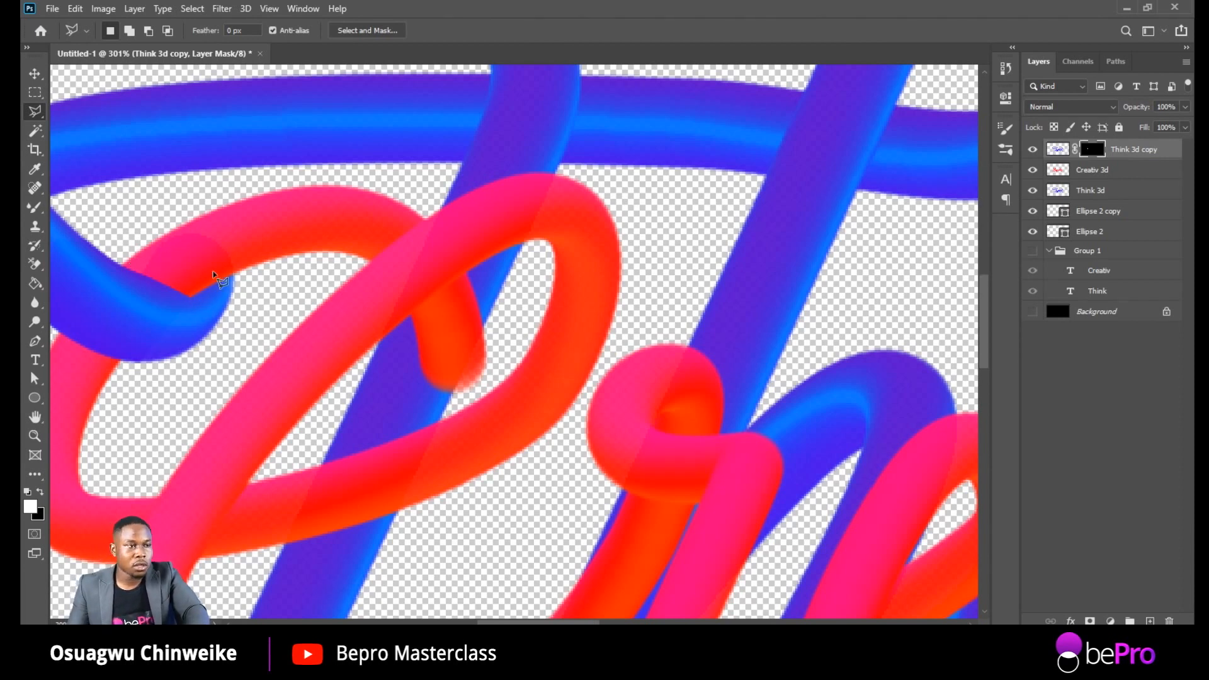
key(ctrl+0)
scroll(267, 299, down, 5)
scroll(520, 372, up, 4)
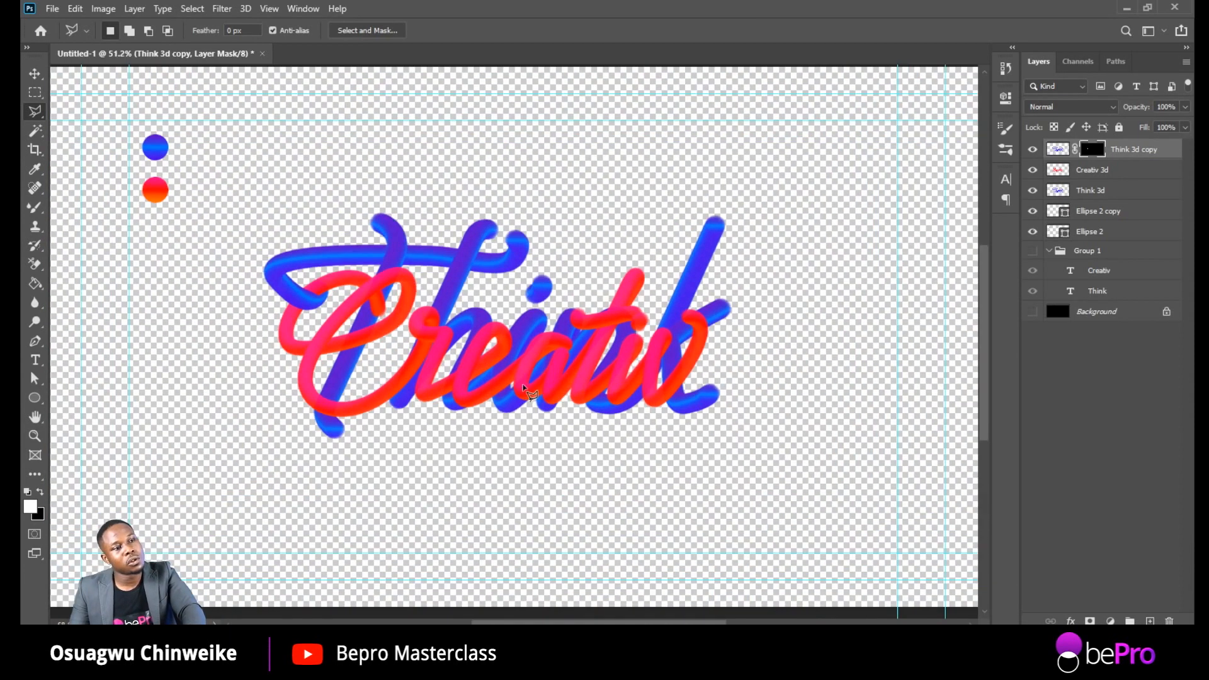
Step: Select the overlap of the blue h's stem and the red r's upper curl with the Polygonal Lasso, fill it with white on the mask, and deselect
scroll(459, 358, up, 5)
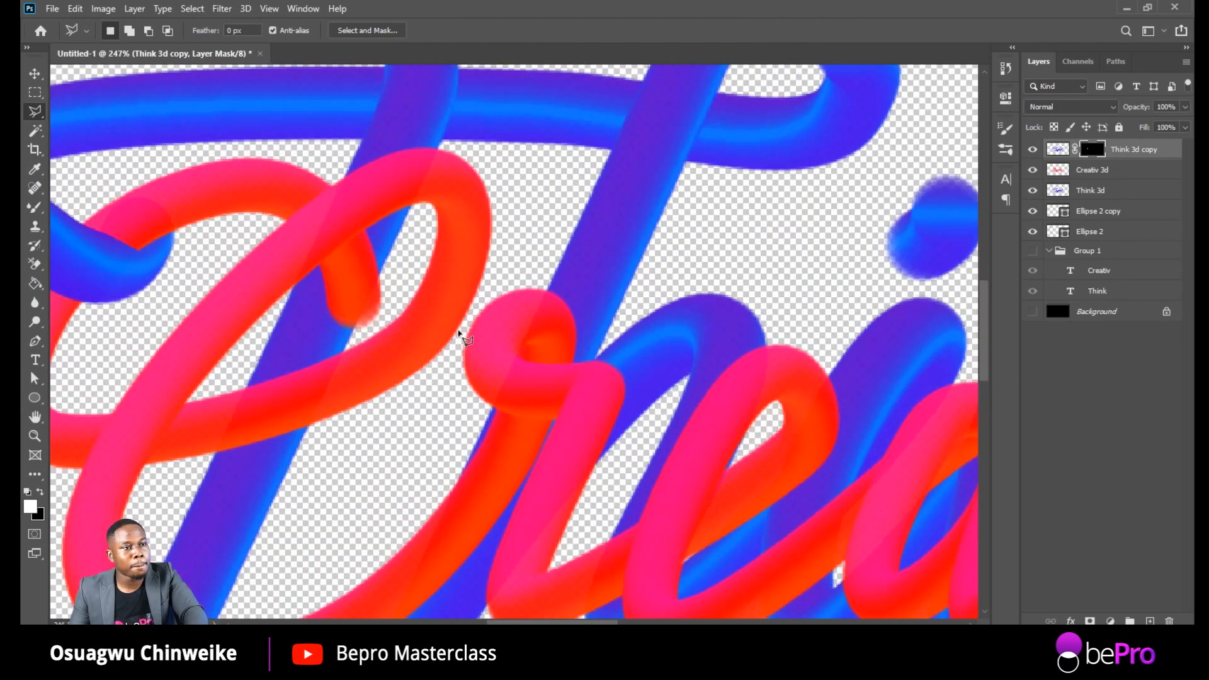
scroll(541, 352, down, 2)
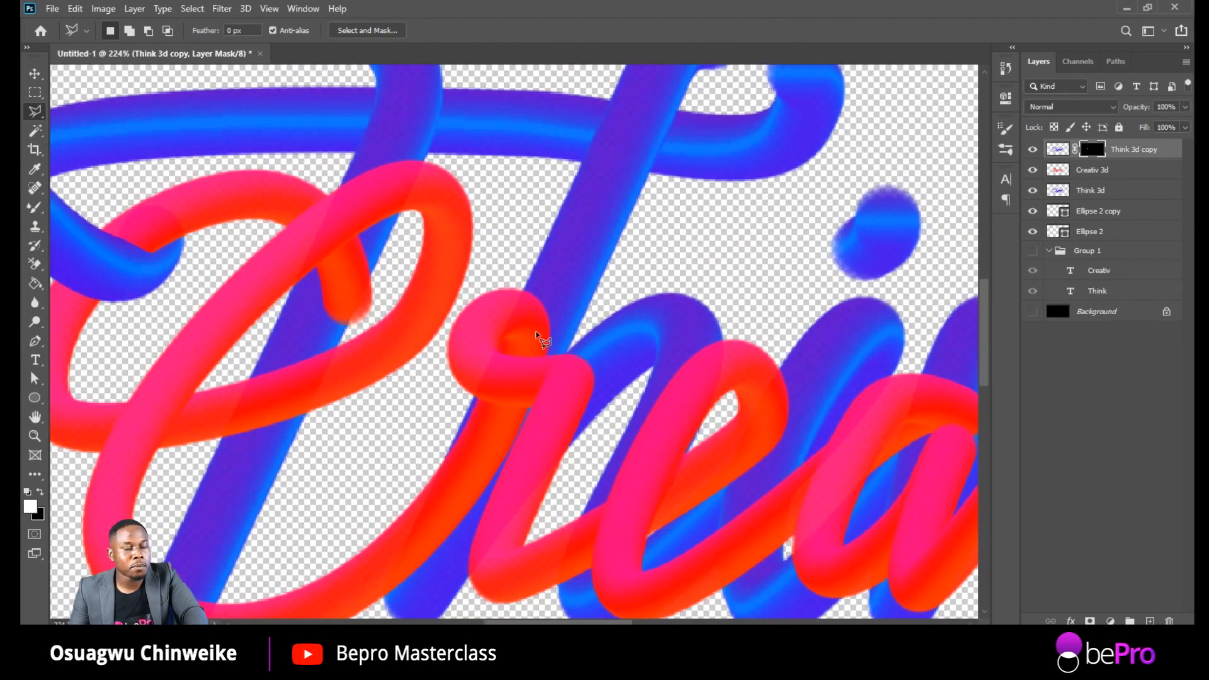
scroll(535, 308, up, 2)
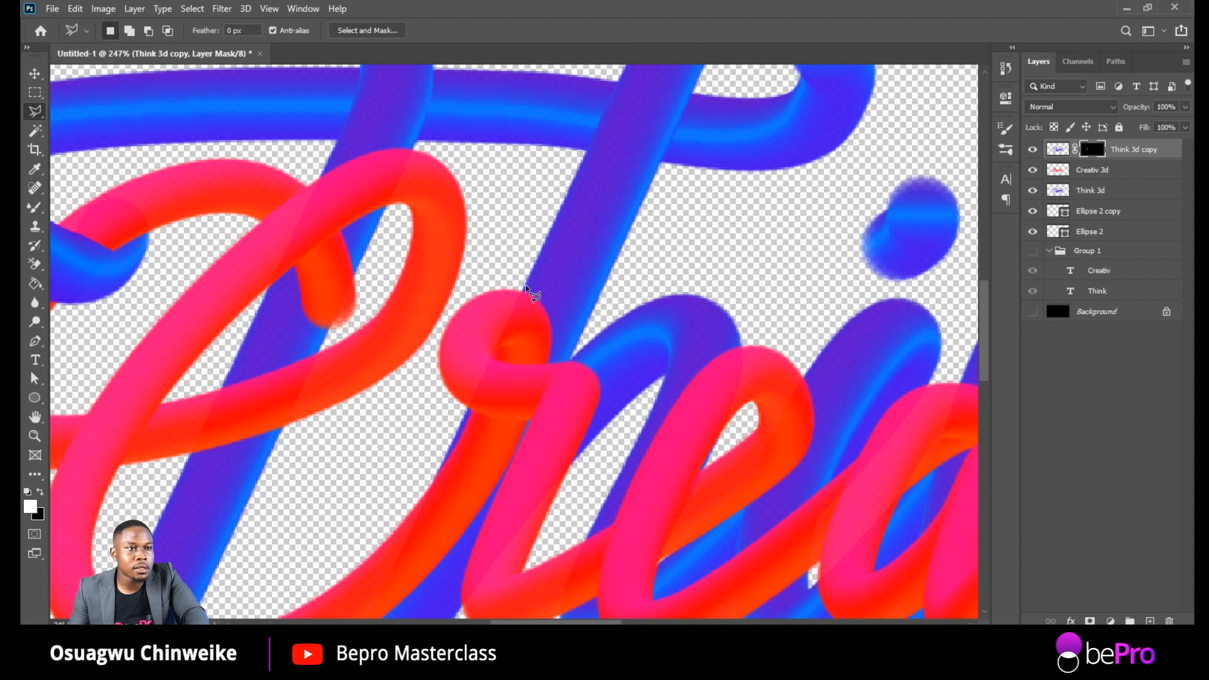
click(526, 285)
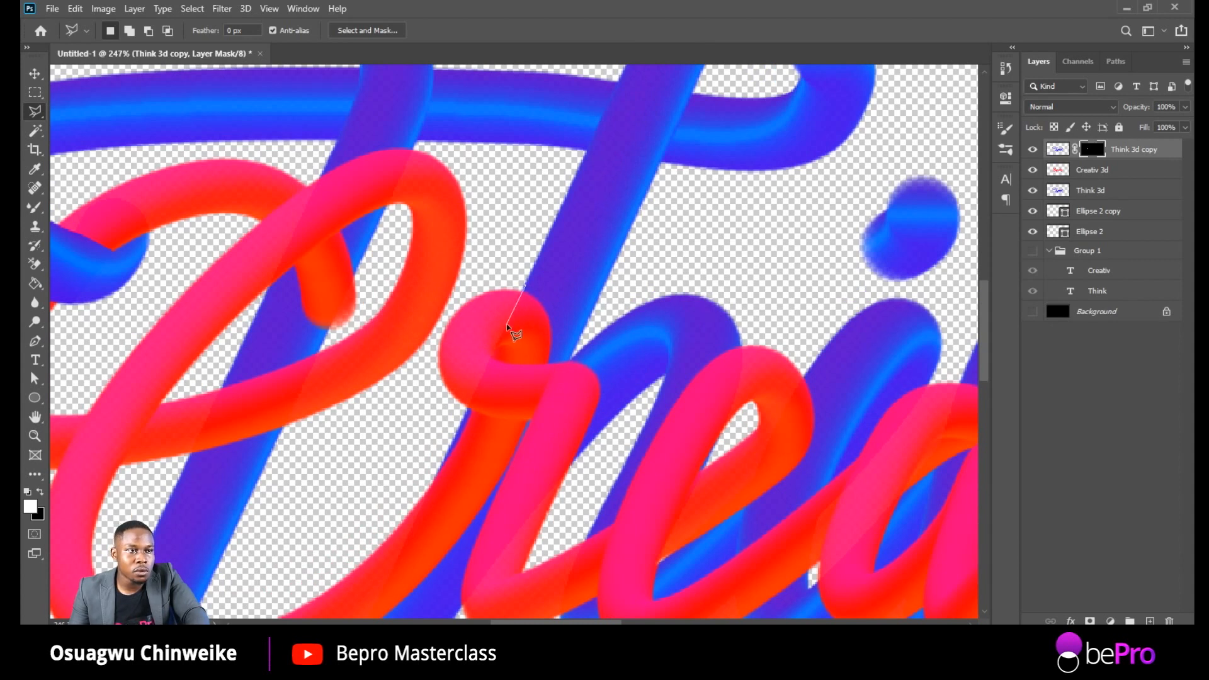
click(495, 359)
click(517, 364)
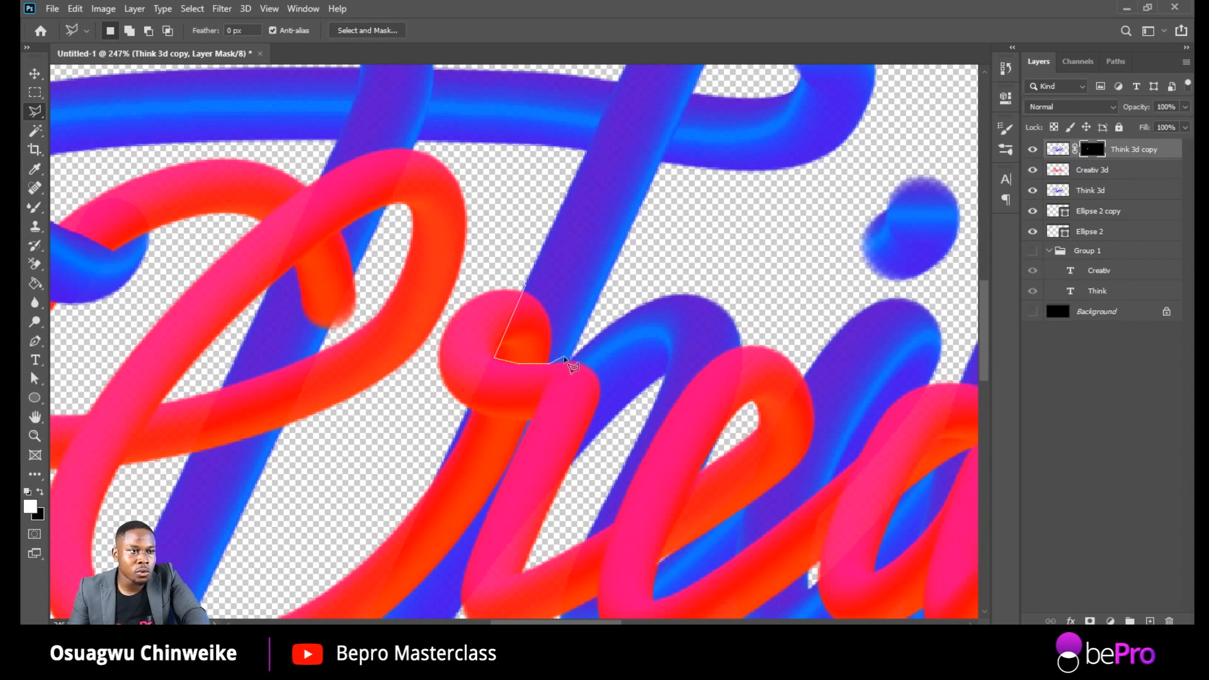
key(Escape)
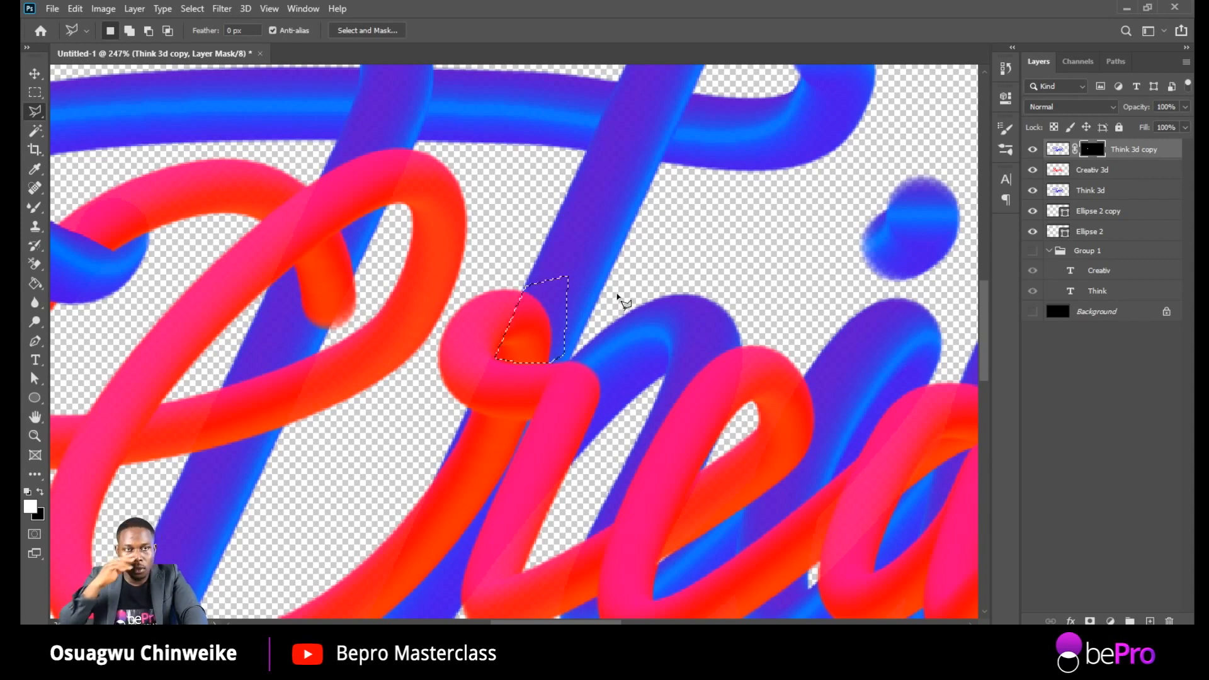
key(x)
key(ctrl+BackSpace)
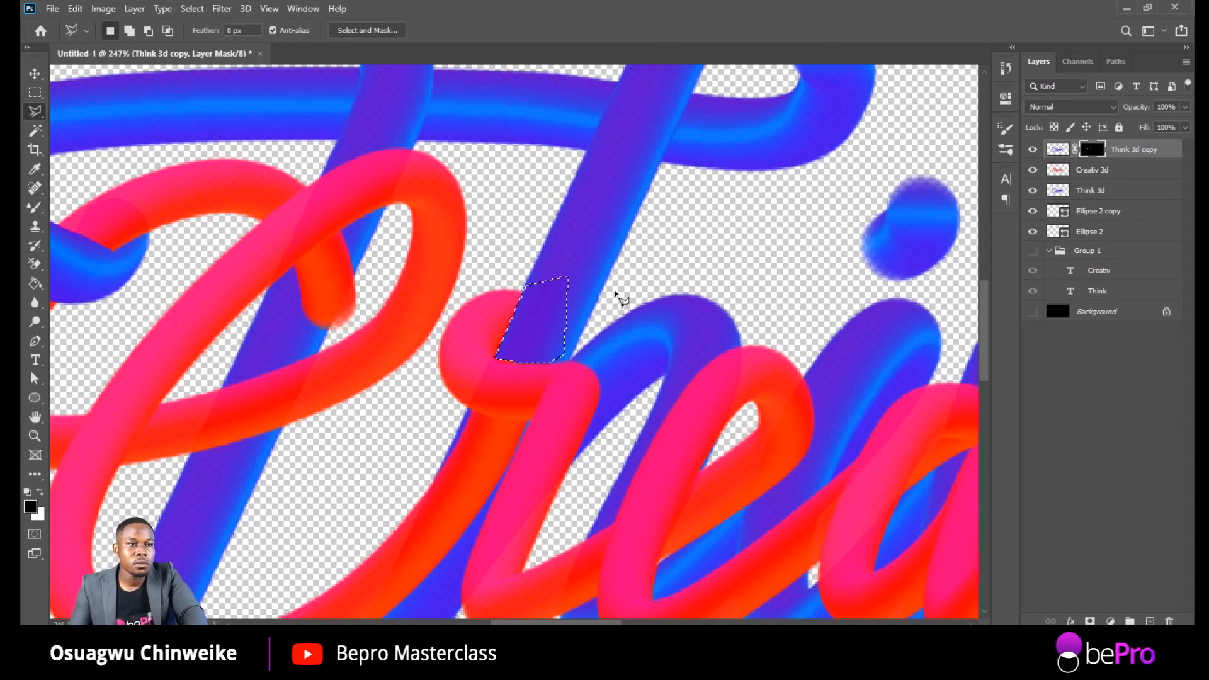
key(ctrl+d)
Step: Select where the blue h's lower stem crosses the red C's tail below the r's curl, fill it with white on the mask, and deselect
click(469, 409)
click(489, 414)
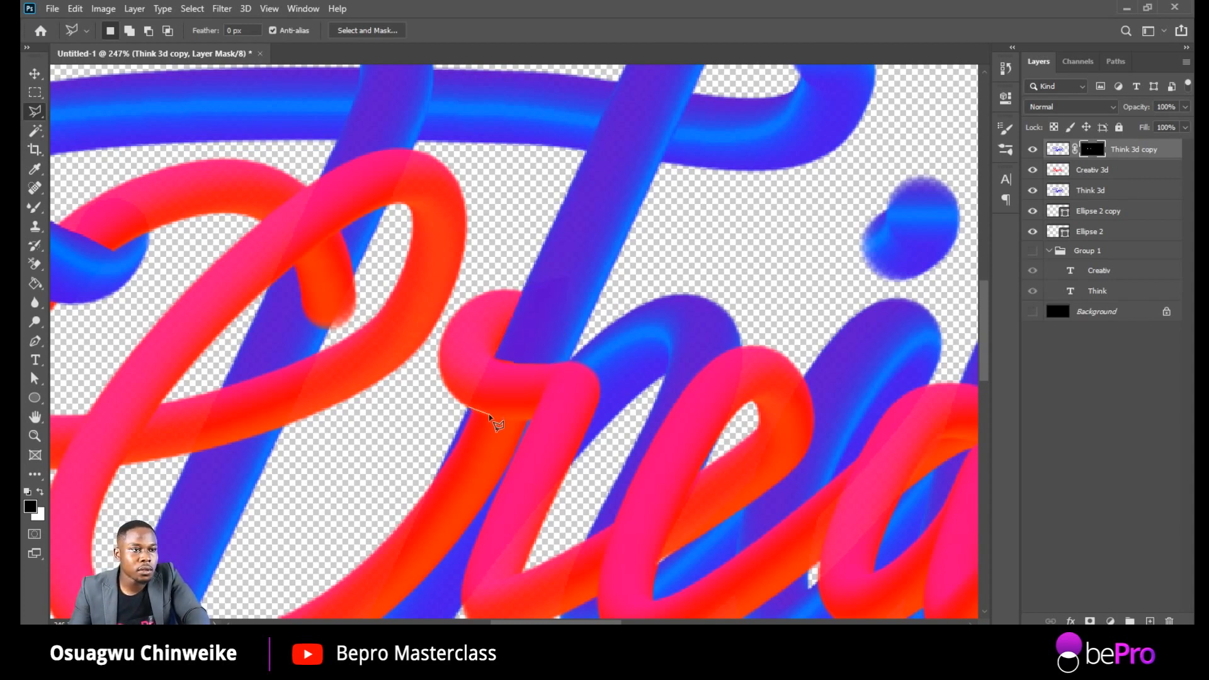
click(529, 419)
click(423, 593)
mouse_move(437, 557)
mouse_down()
mouse_move(472, 337)
mouse_move(443, 415)
mouse_up()
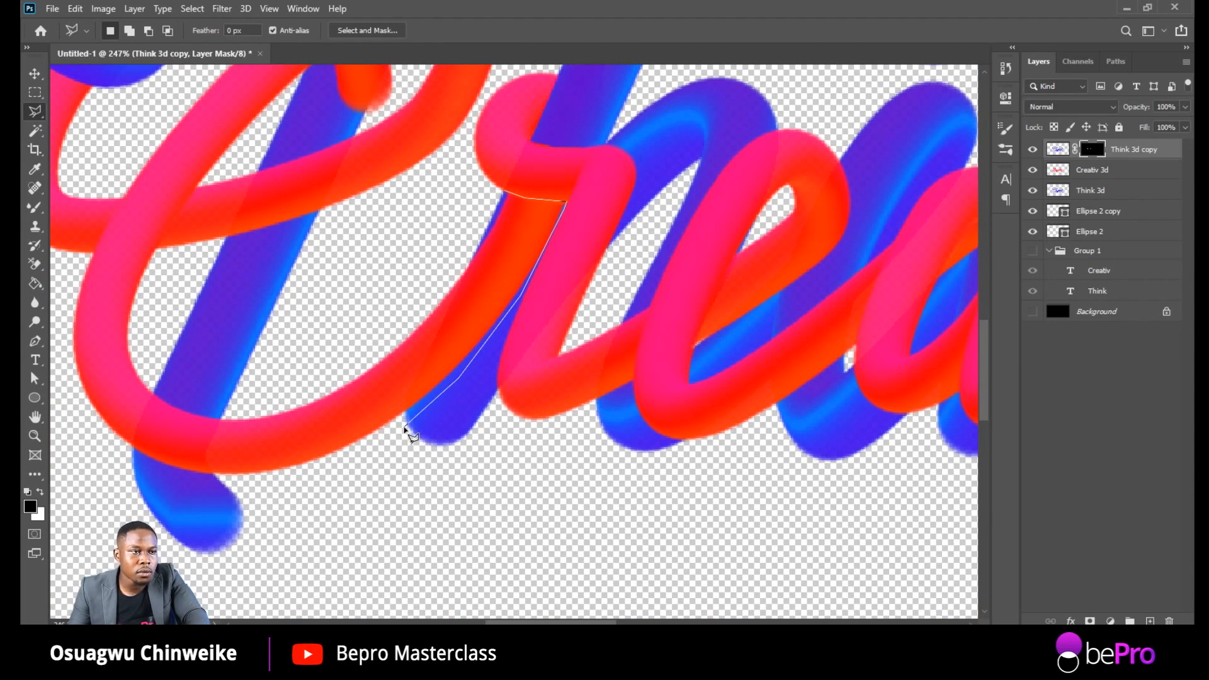
click(394, 329)
click(430, 193)
click(504, 191)
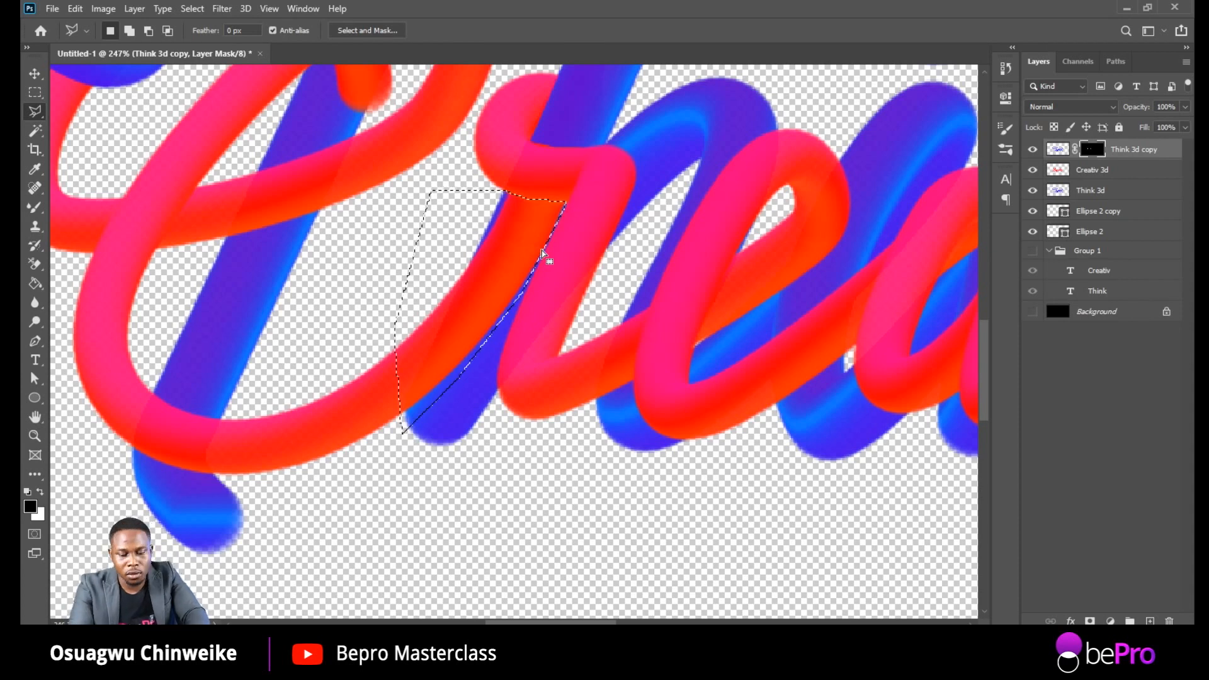
key(alt+BackSpace)
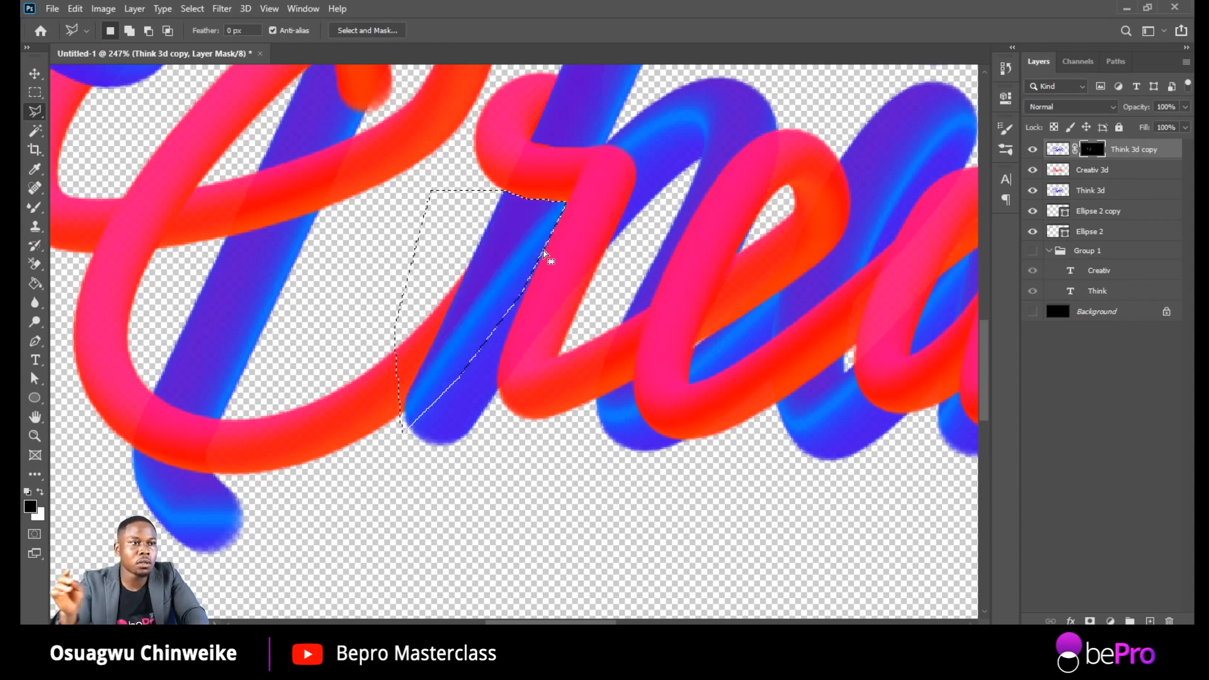
key(ctrl+d)
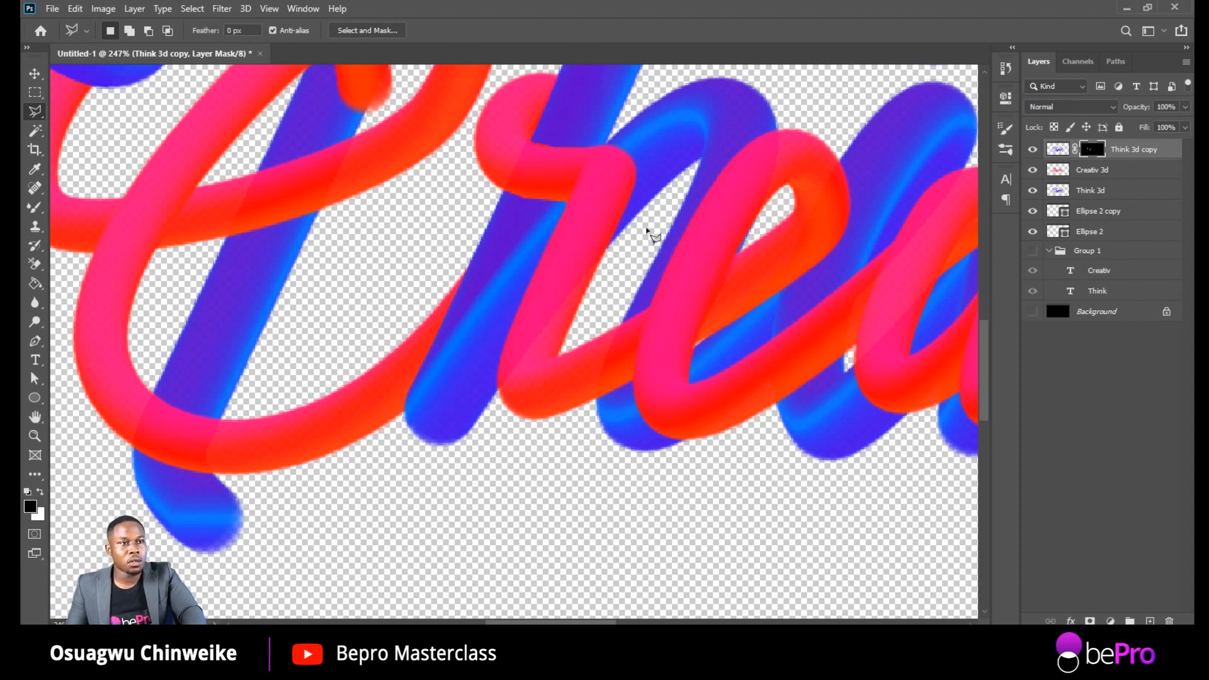
Step: Lasso the red C's inner curl end where it overlaps the blue T's stem, fill the selection with white on the mask, and deselect
scroll(583, 291, down, 10)
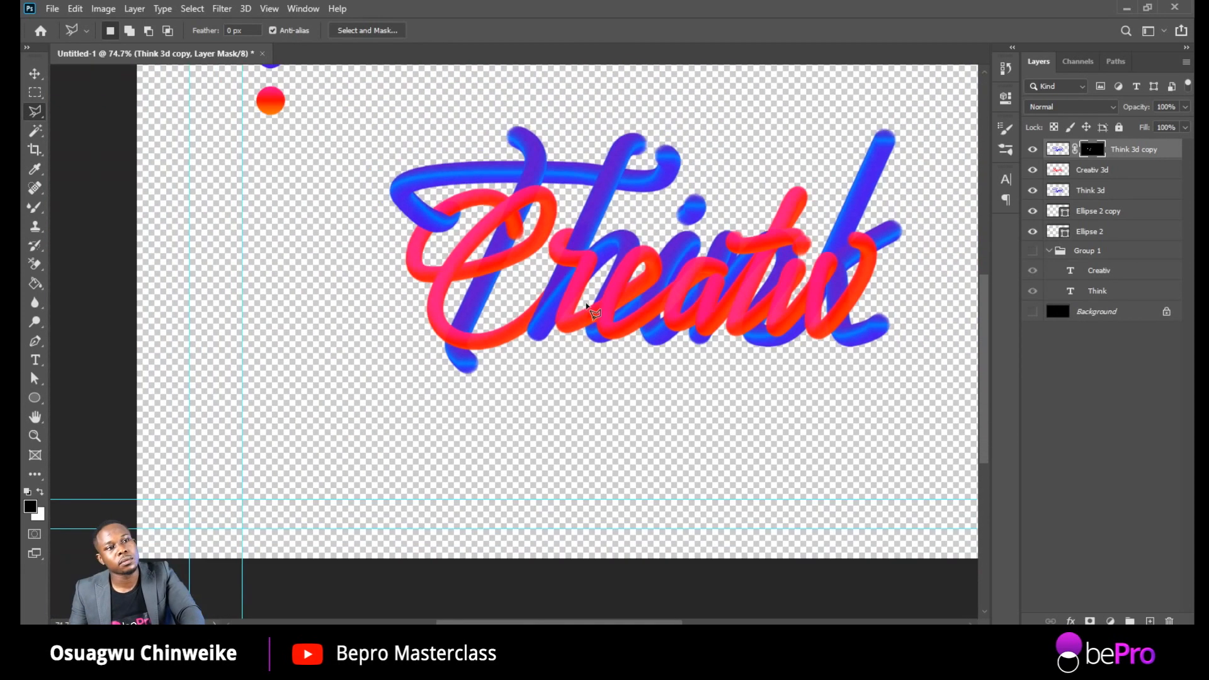
scroll(479, 368, up, 3)
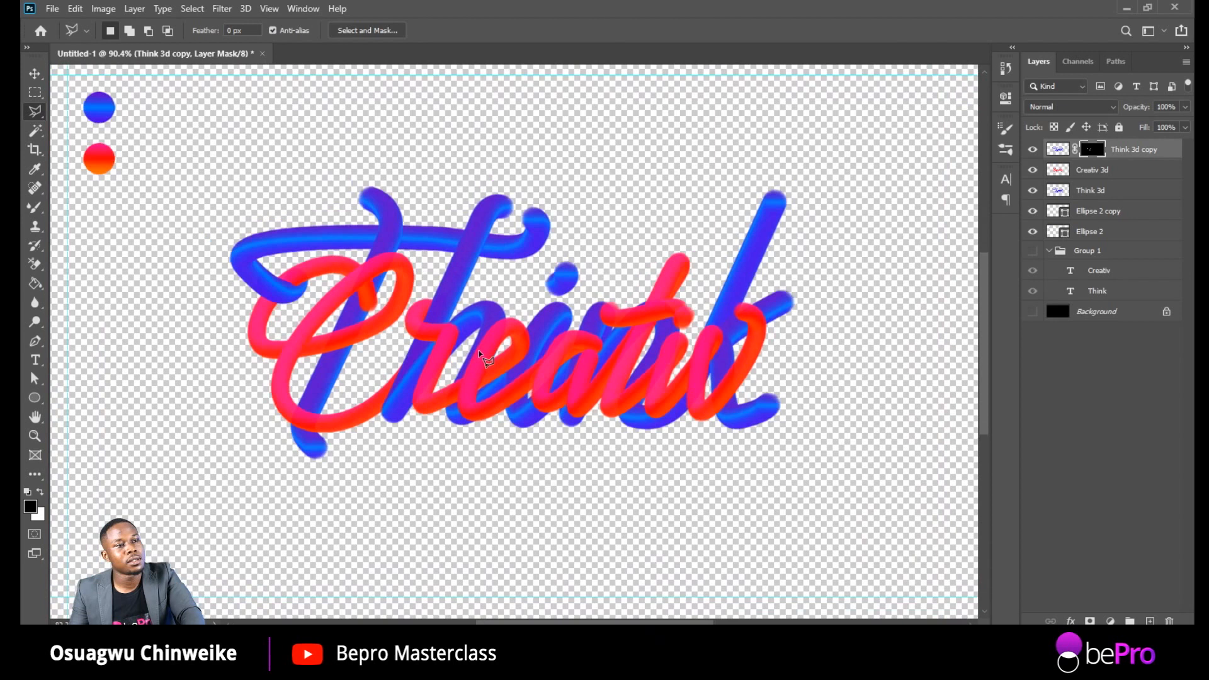
scroll(511, 367, up, 5)
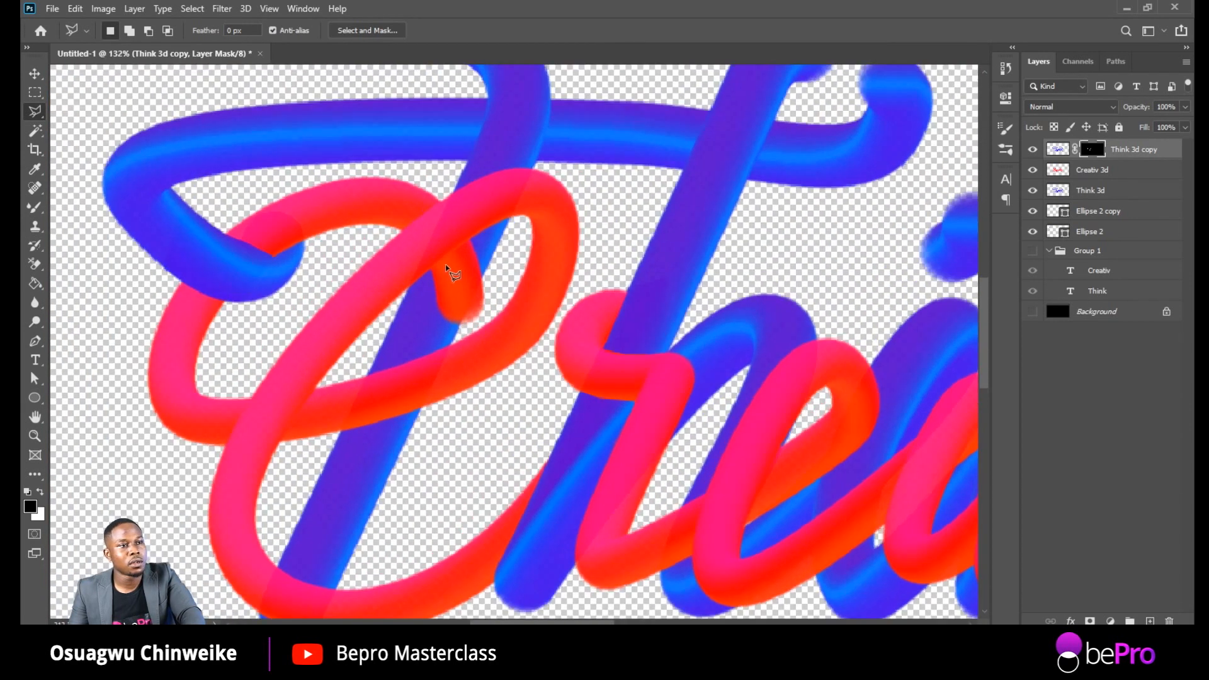
scroll(446, 267, up, 5)
click(492, 217)
click(437, 256)
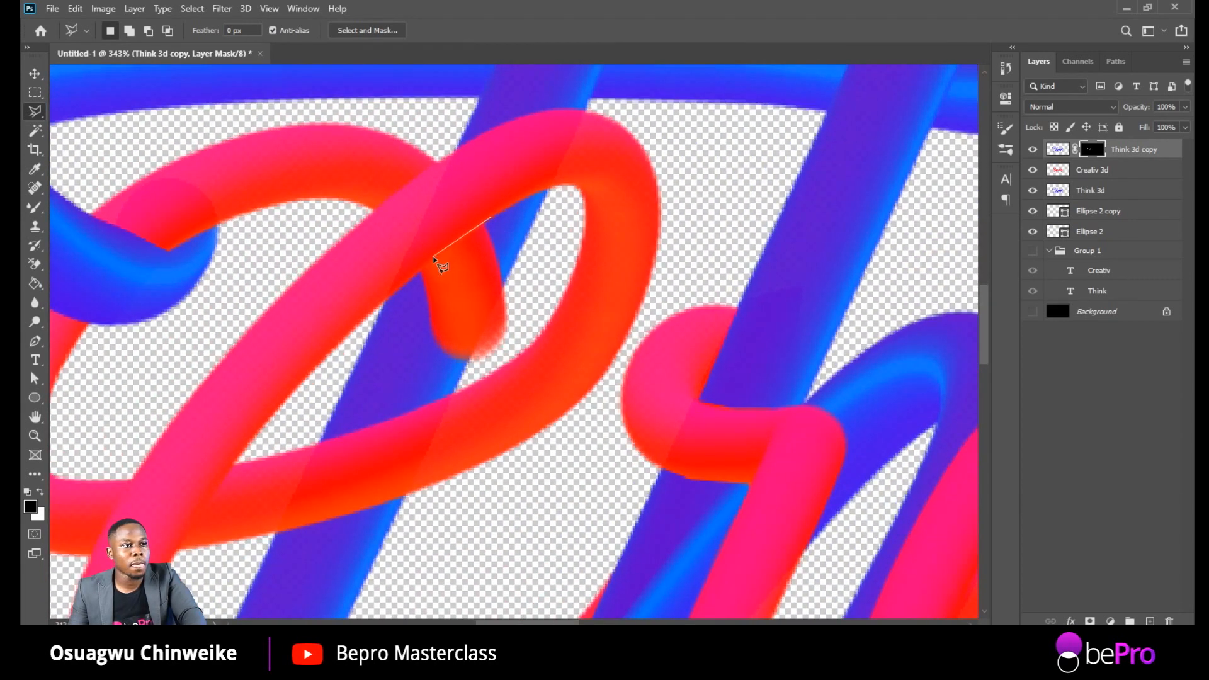
click(395, 294)
click(427, 370)
click(473, 373)
click(517, 344)
click(523, 297)
double_click(521, 238)
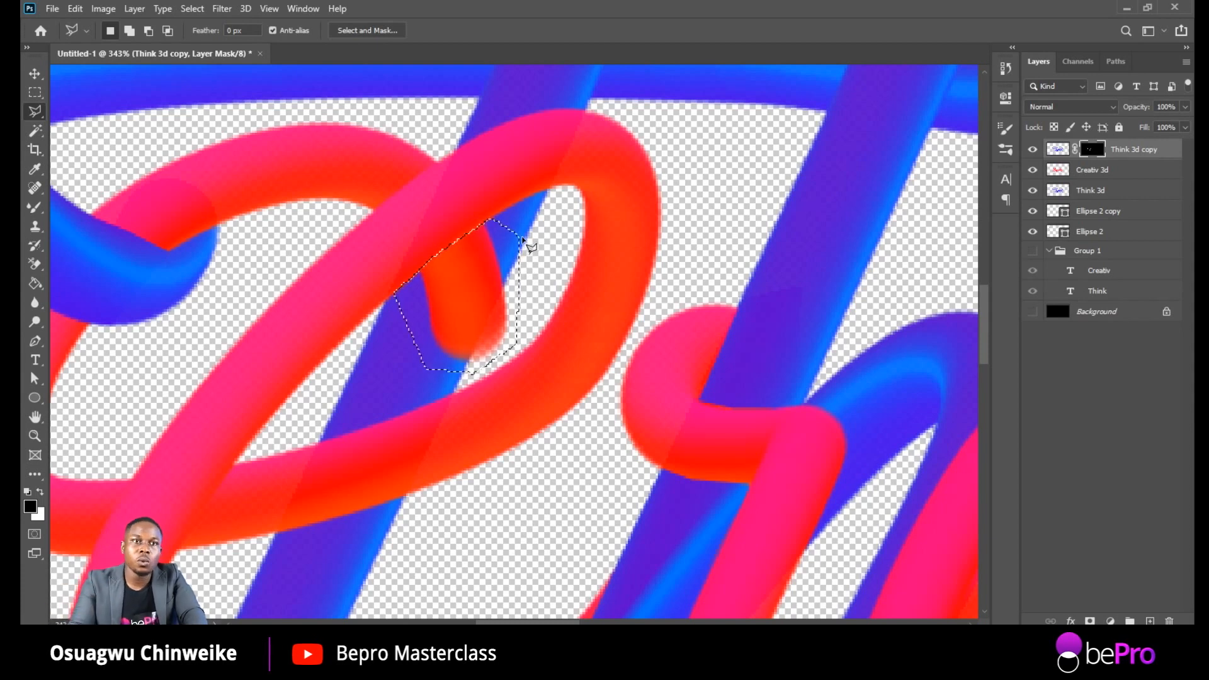
key(alt+BackSpace)
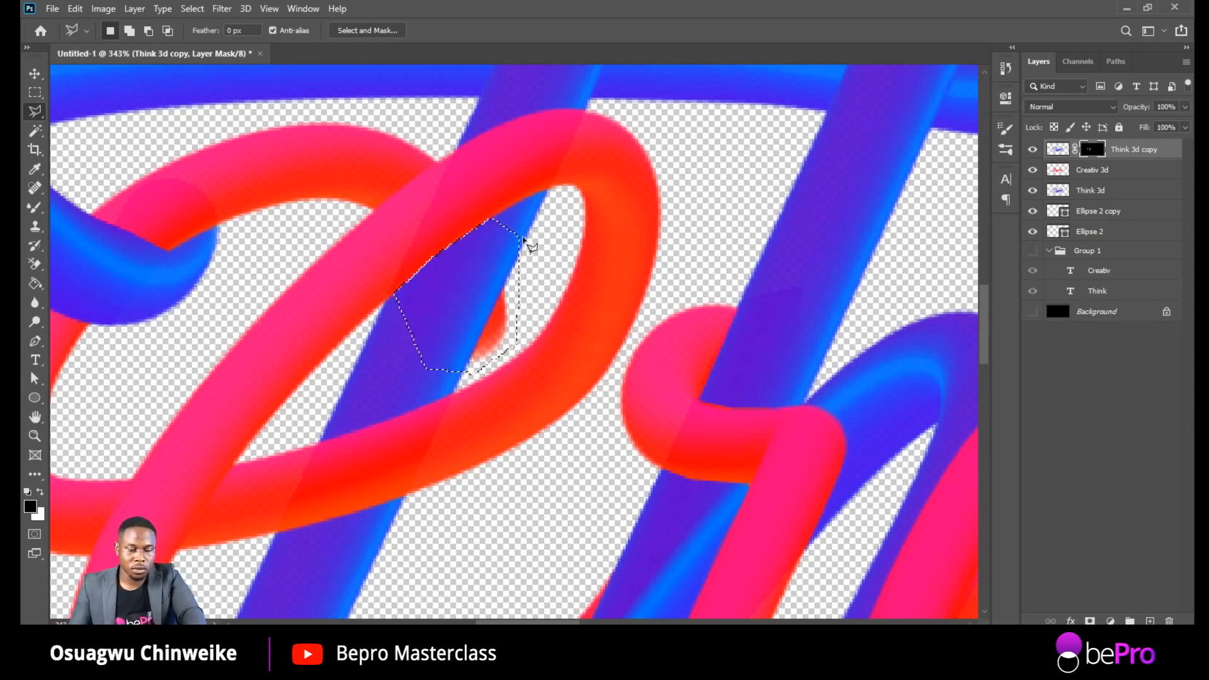
key(ctrl+d)
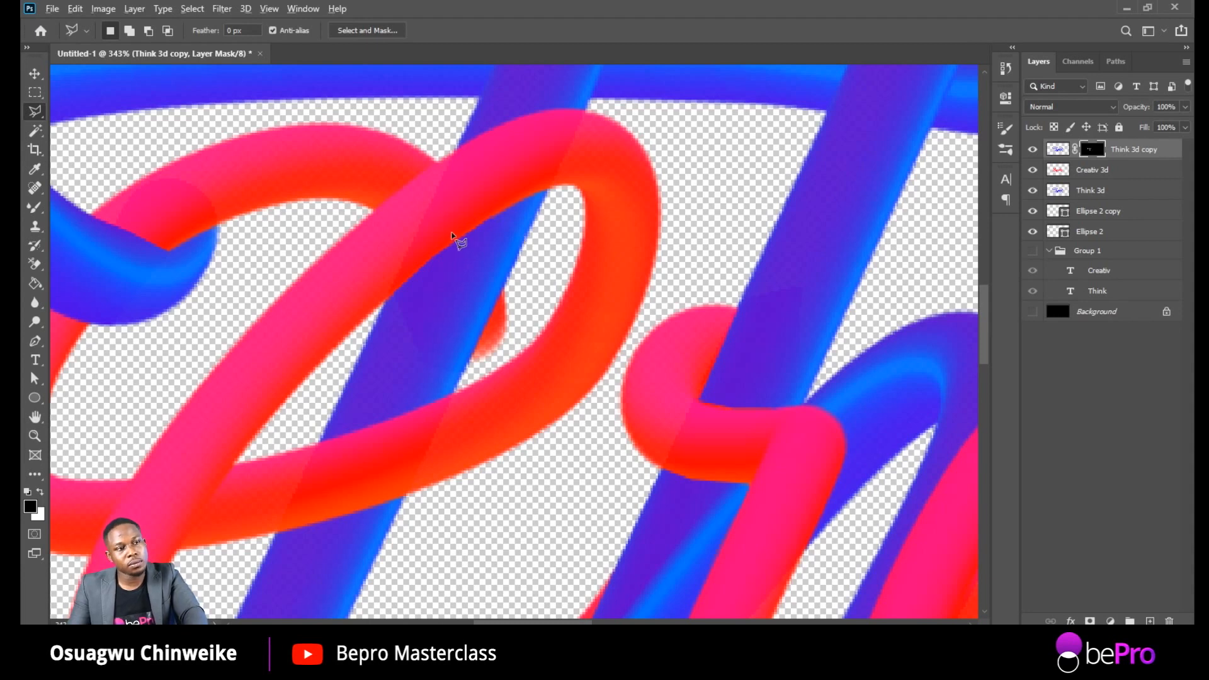
Step: Select the blue T's stem crossing with the lower stroke of the red C's loop, fill it with white on the mask, and deselect
key(ctrl+0)
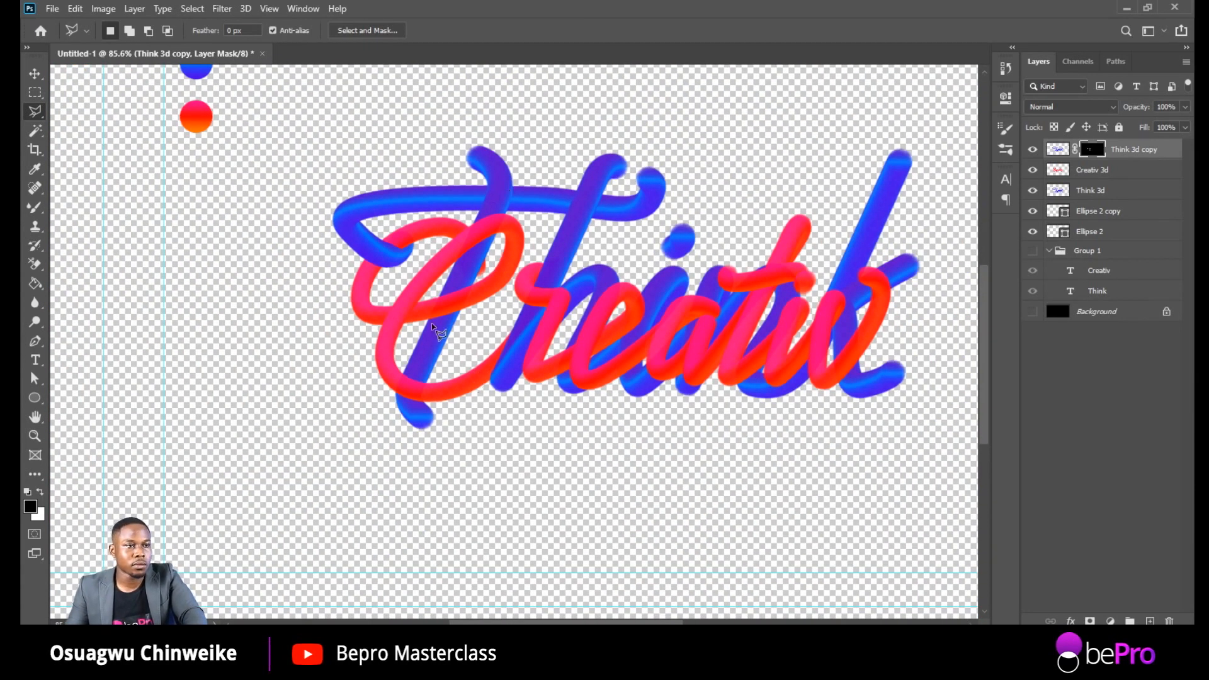
scroll(461, 350, up, 5)
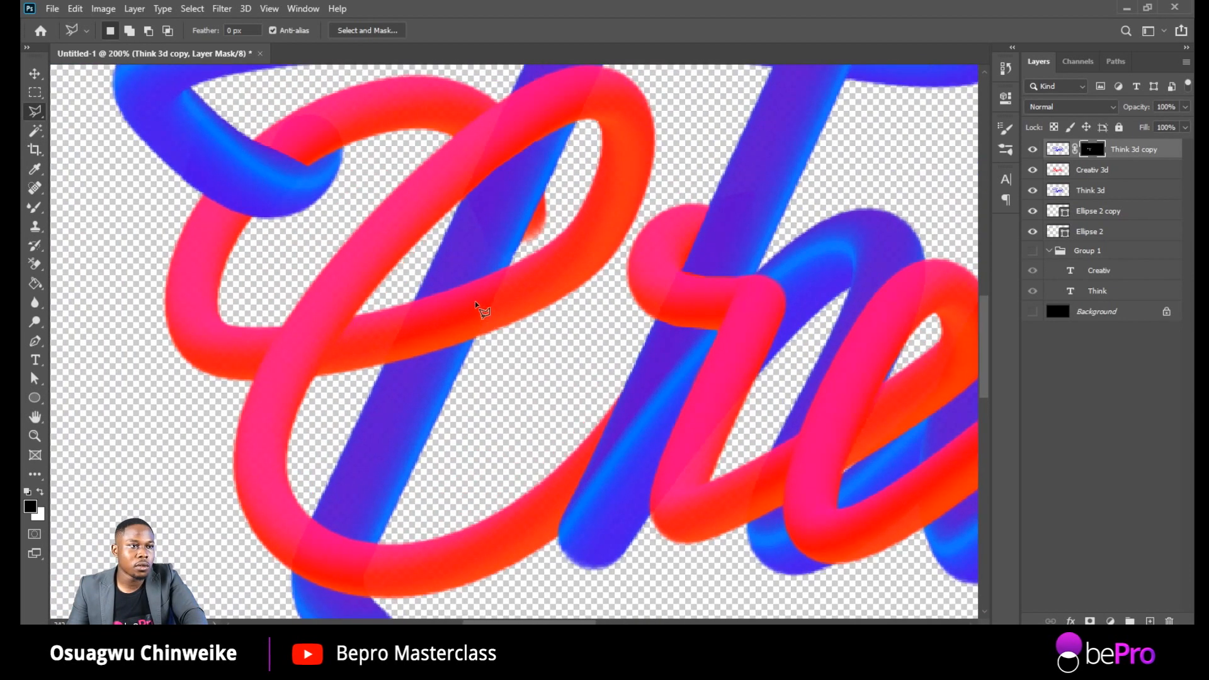
click(420, 267)
click(521, 258)
click(376, 404)
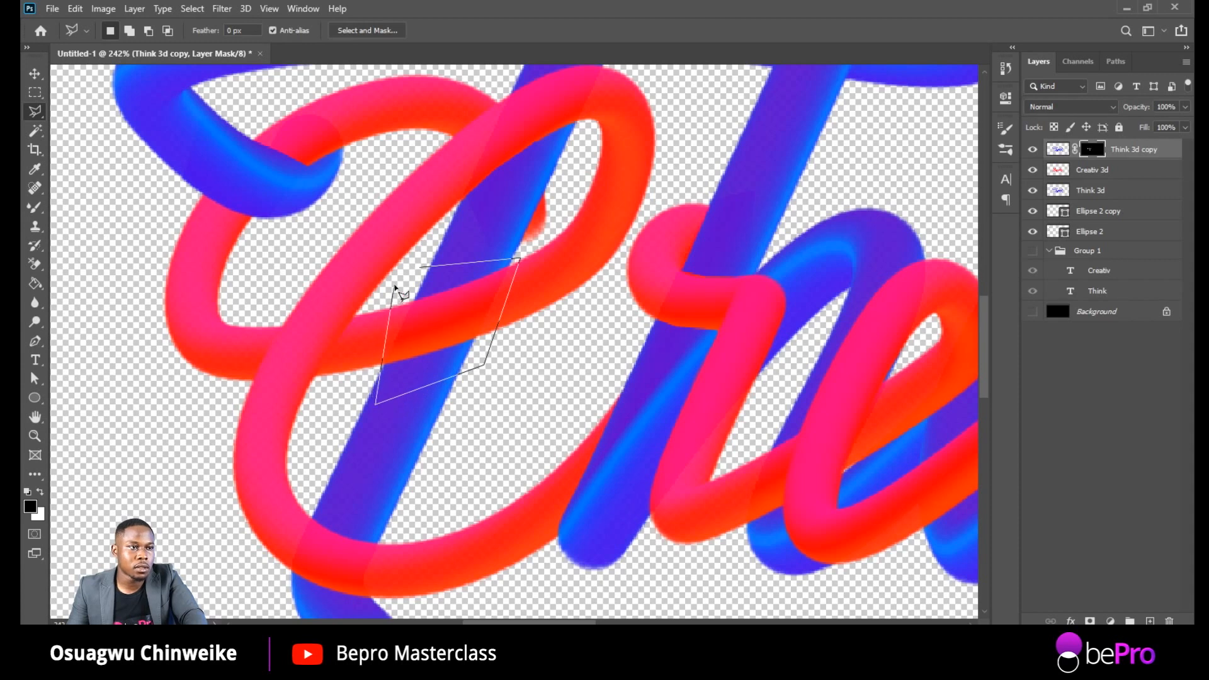
click(424, 287)
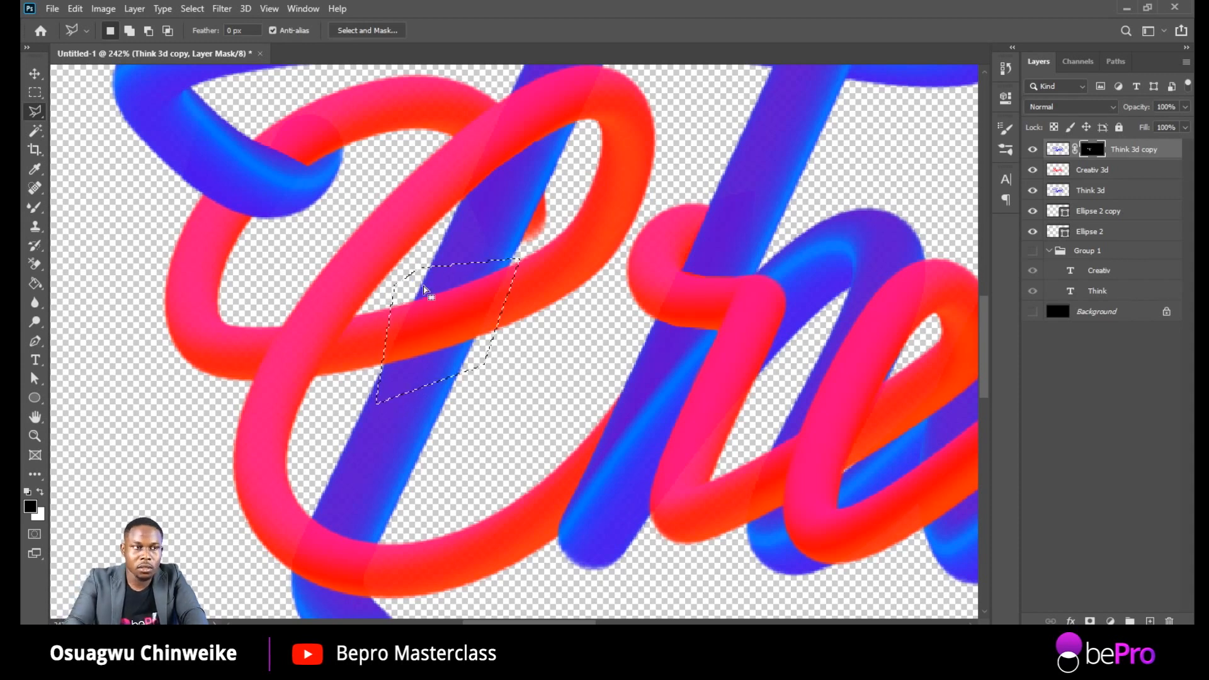
key(ctrl+BackSpace)
key(ctrl+d)
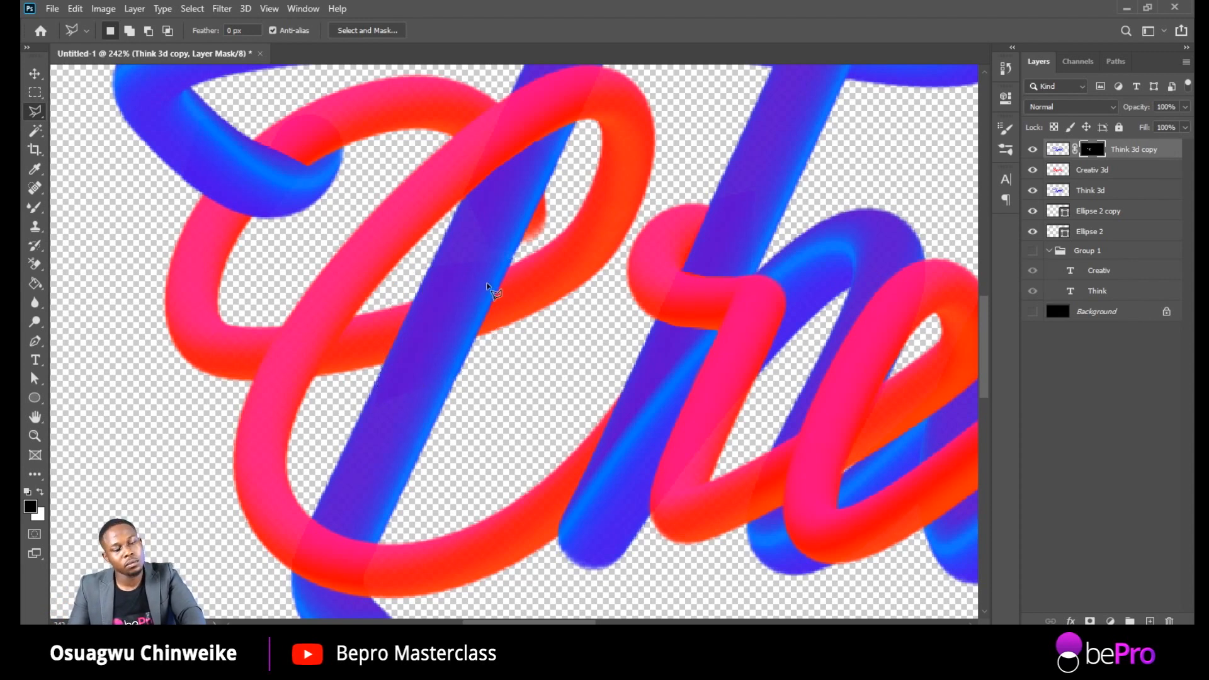
Step: Examine the remaining crossings between the red "Creativ" letters and the blue "Think" strokes, especially around the e and a
key(ctrl+0)
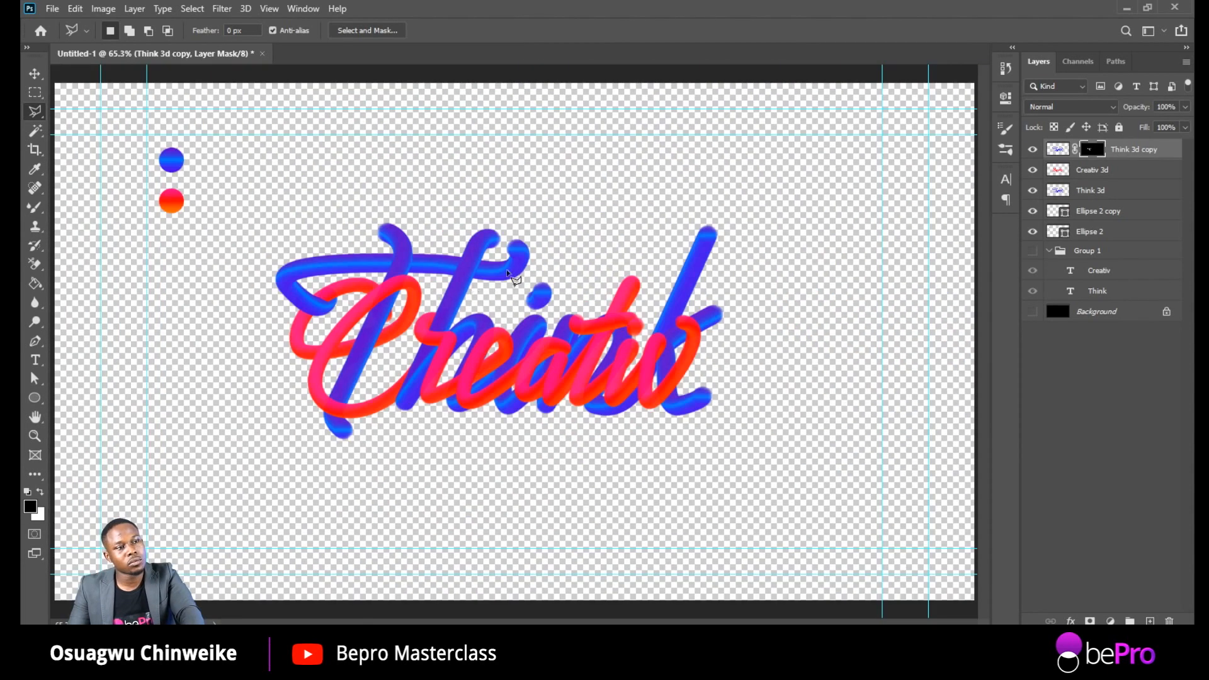
scroll(509, 275, up, 4)
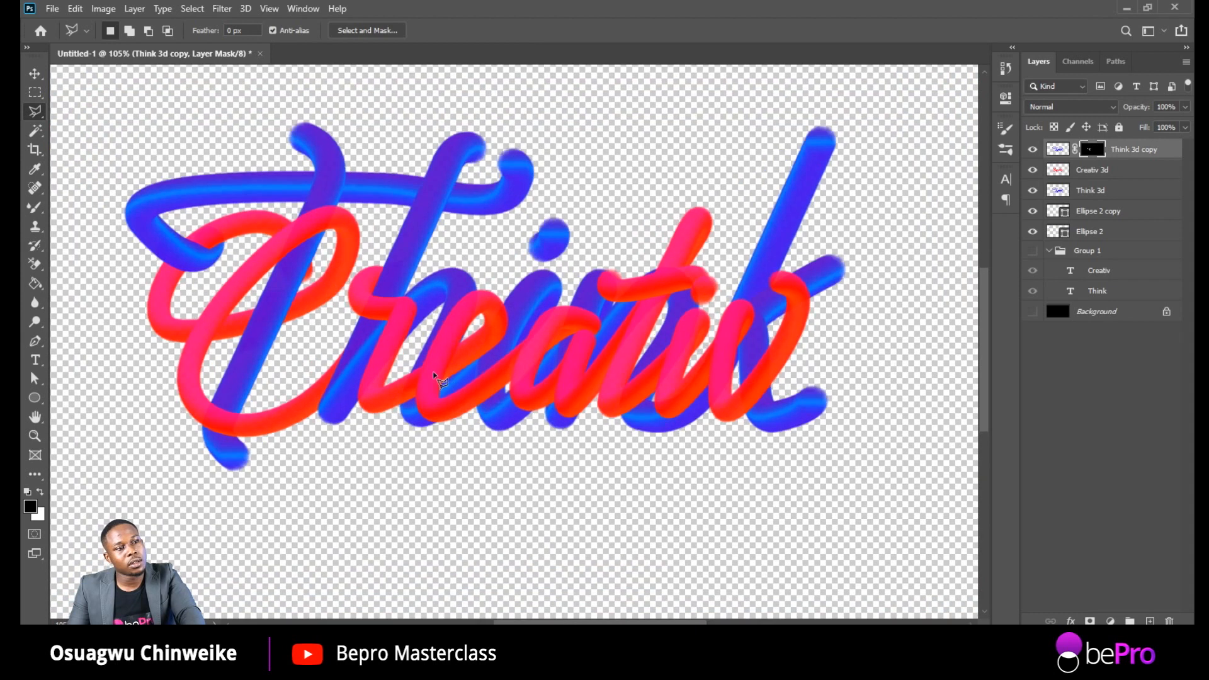
scroll(433, 373, up, 5)
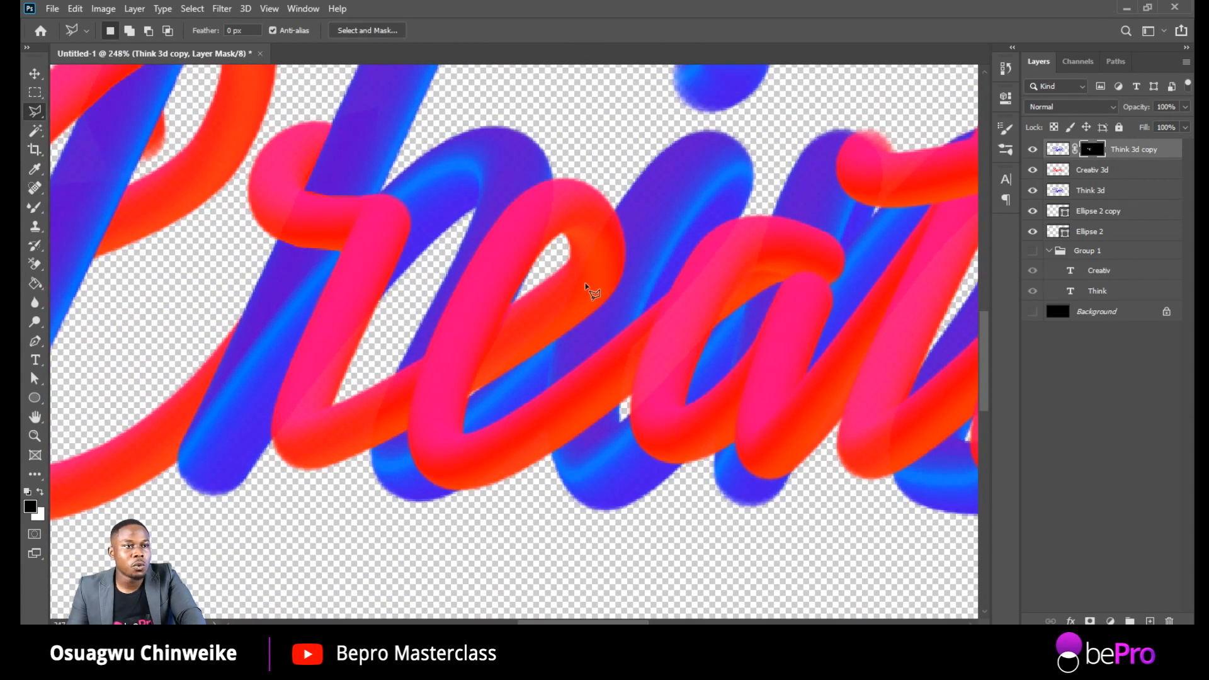
scroll(477, 295, down, 5)
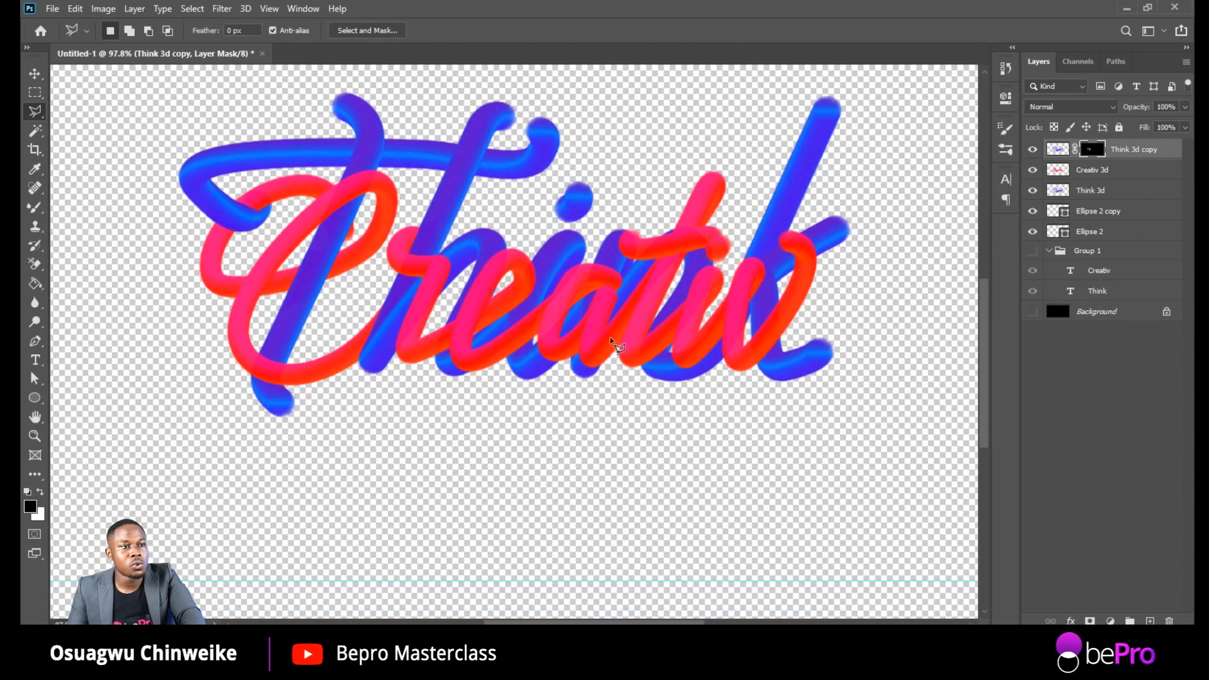
scroll(579, 330, up, 4)
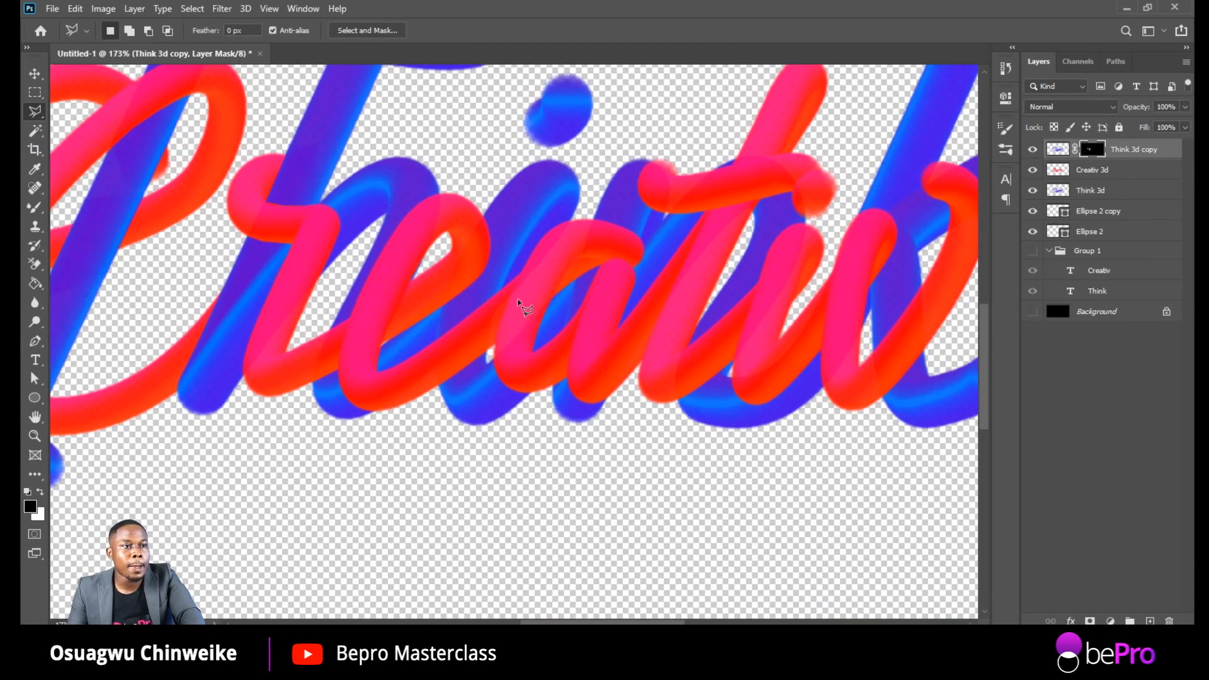
scroll(485, 321, up, 2)
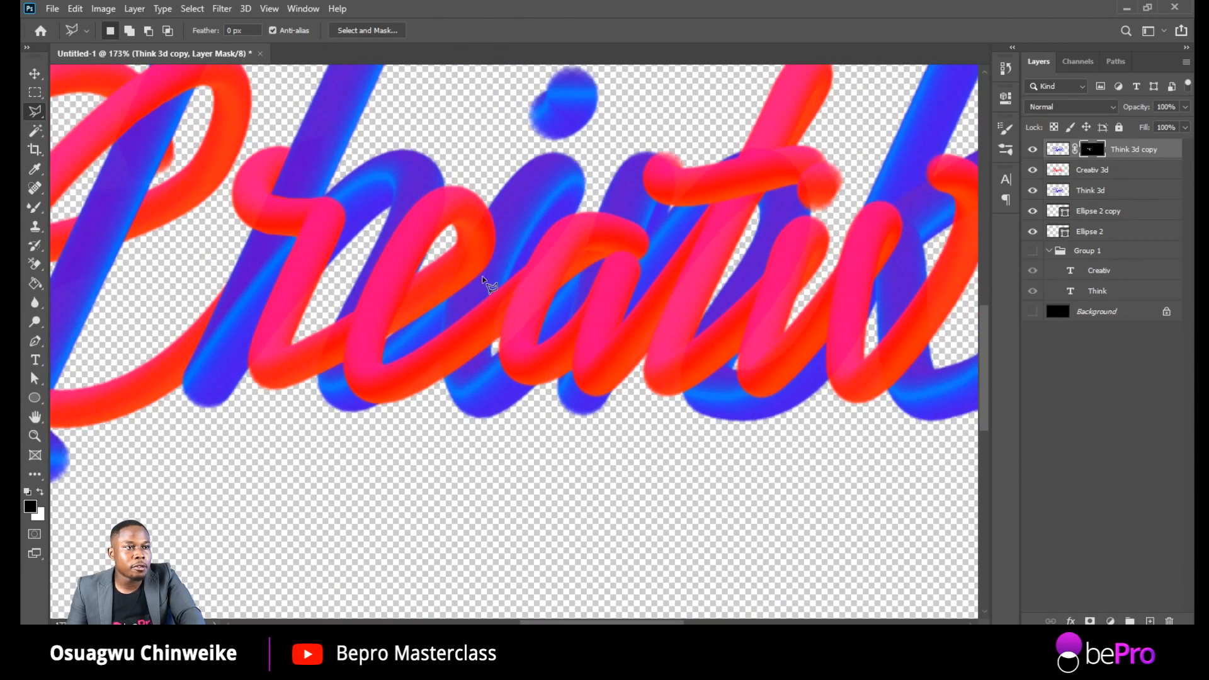
scroll(483, 277, up, 4)
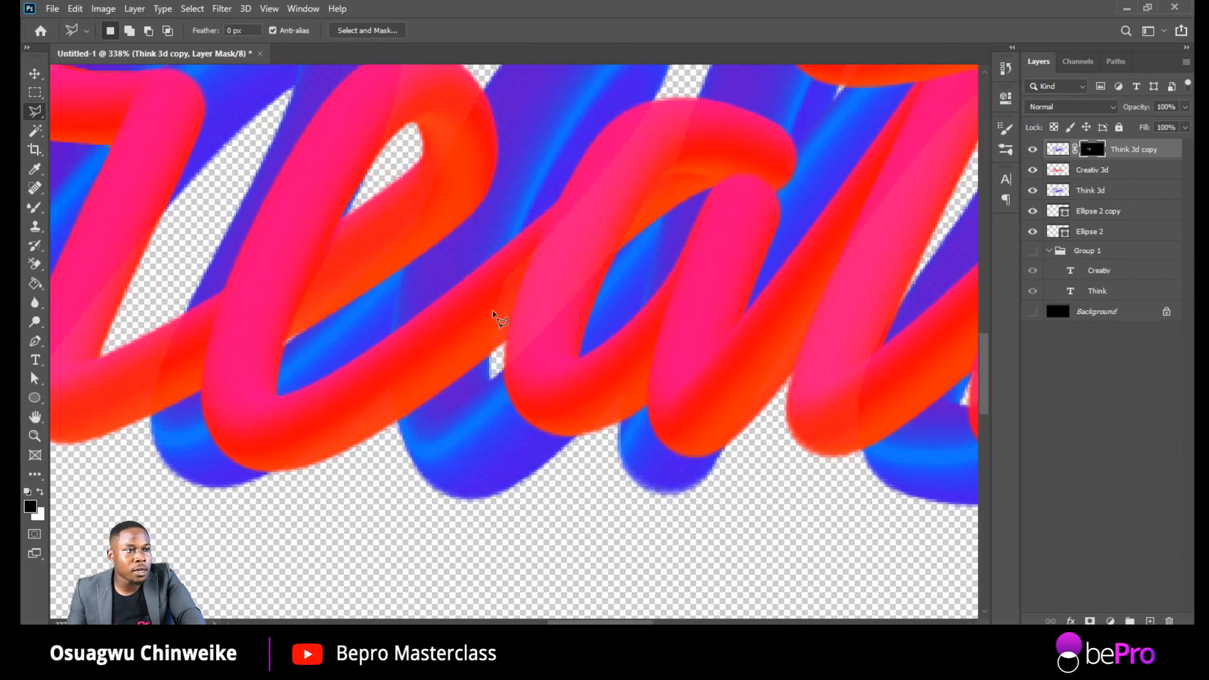
scroll(506, 242, down, 3)
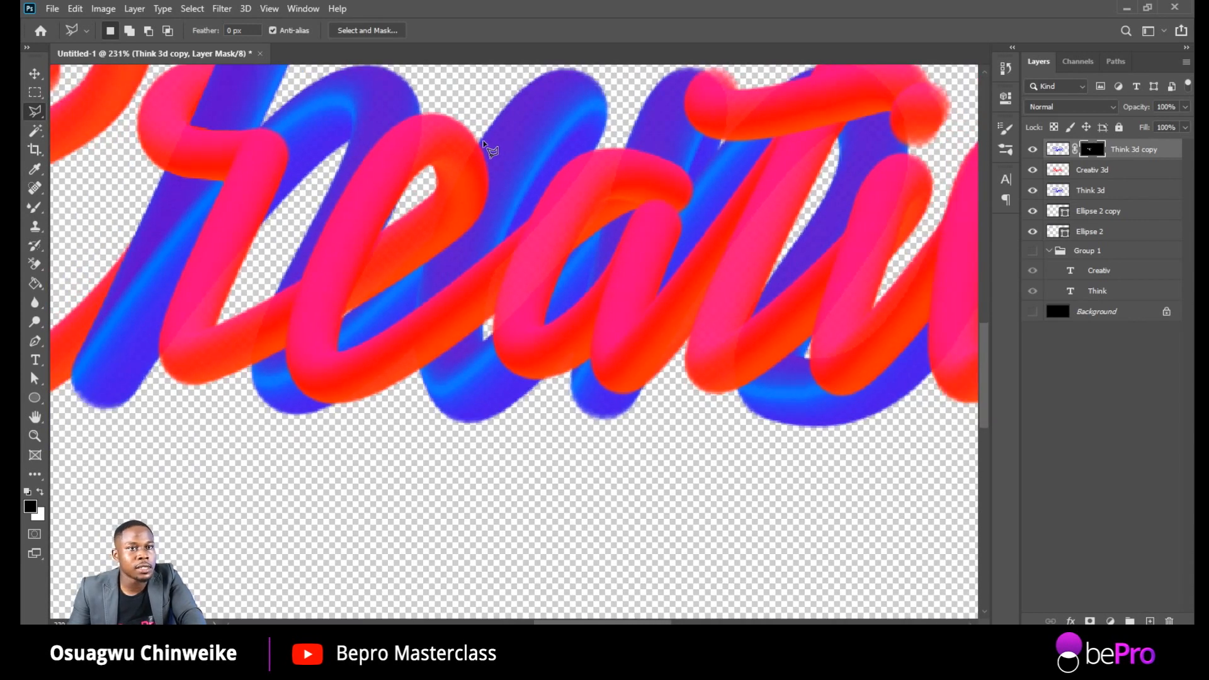
Step: Select the red e's outer curve where it overlaps the blue i's stem with the Polygonal Lasso, fill it with white on the mask, and deselect
click(478, 124)
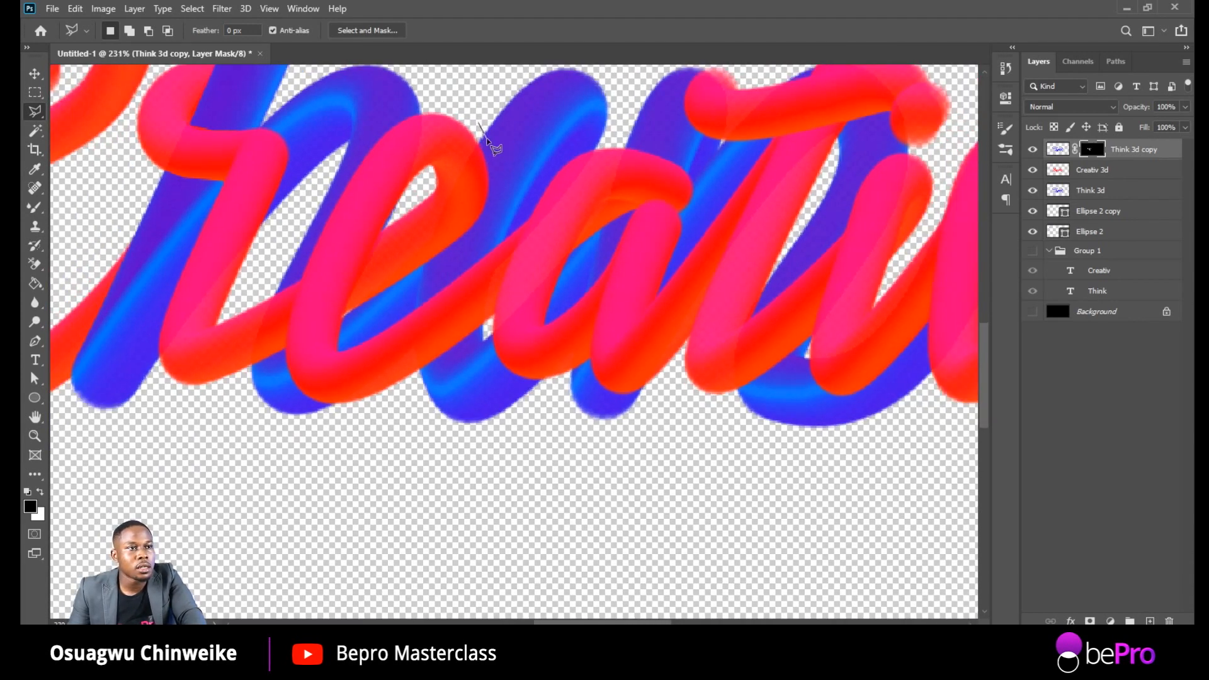
click(490, 151)
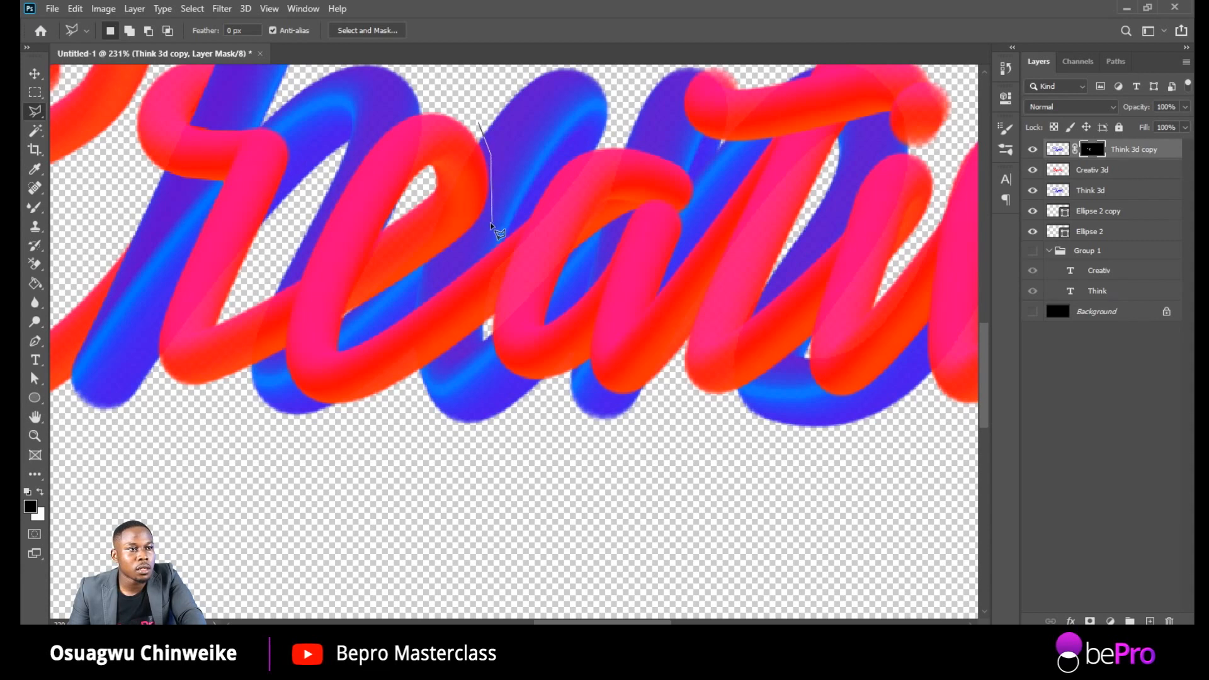
click(424, 272)
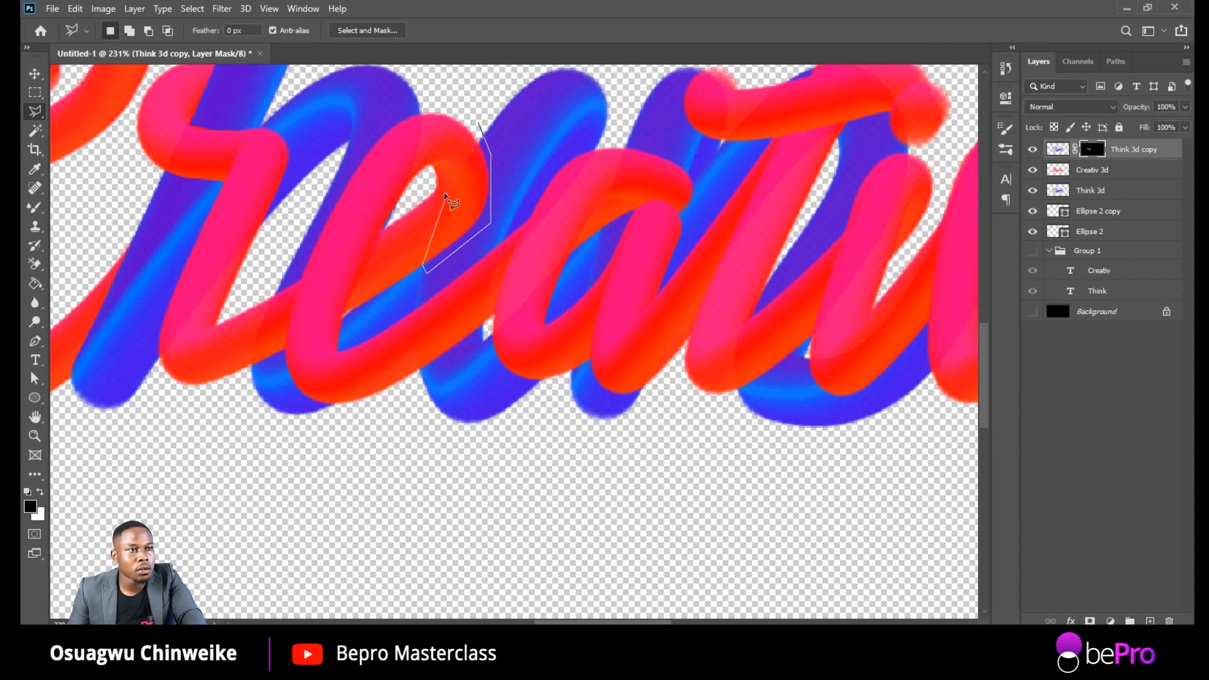
click(428, 203)
key(Escape)
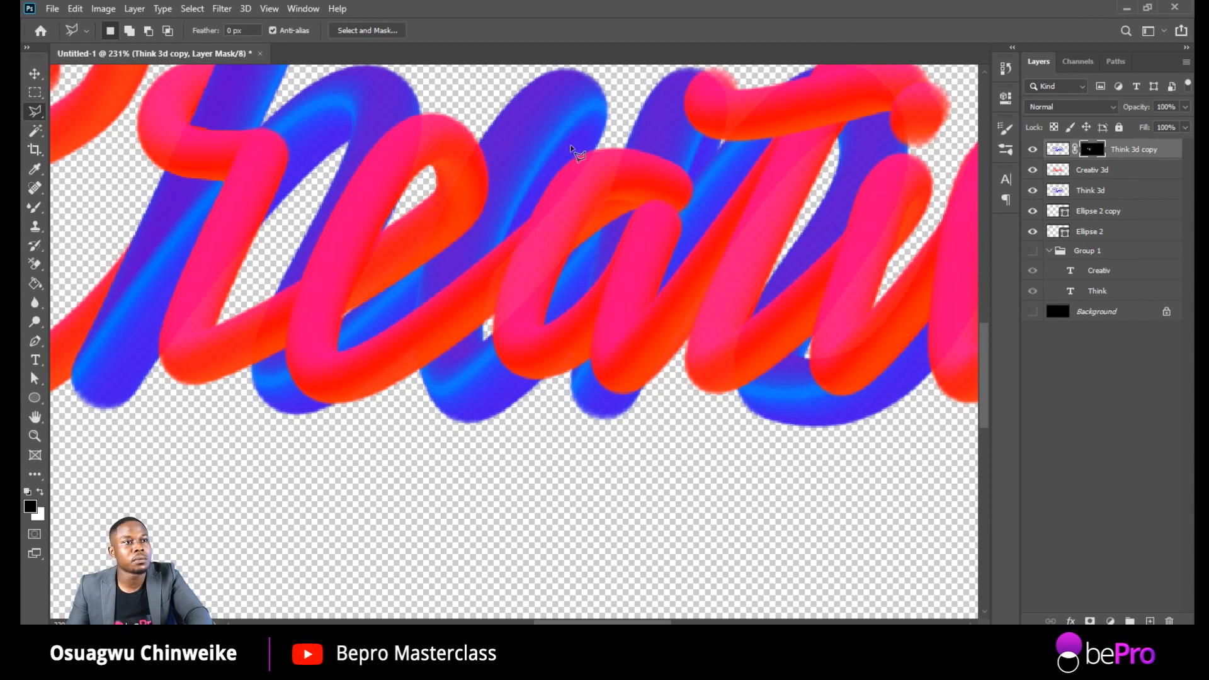
key(ctrl+BackSpace)
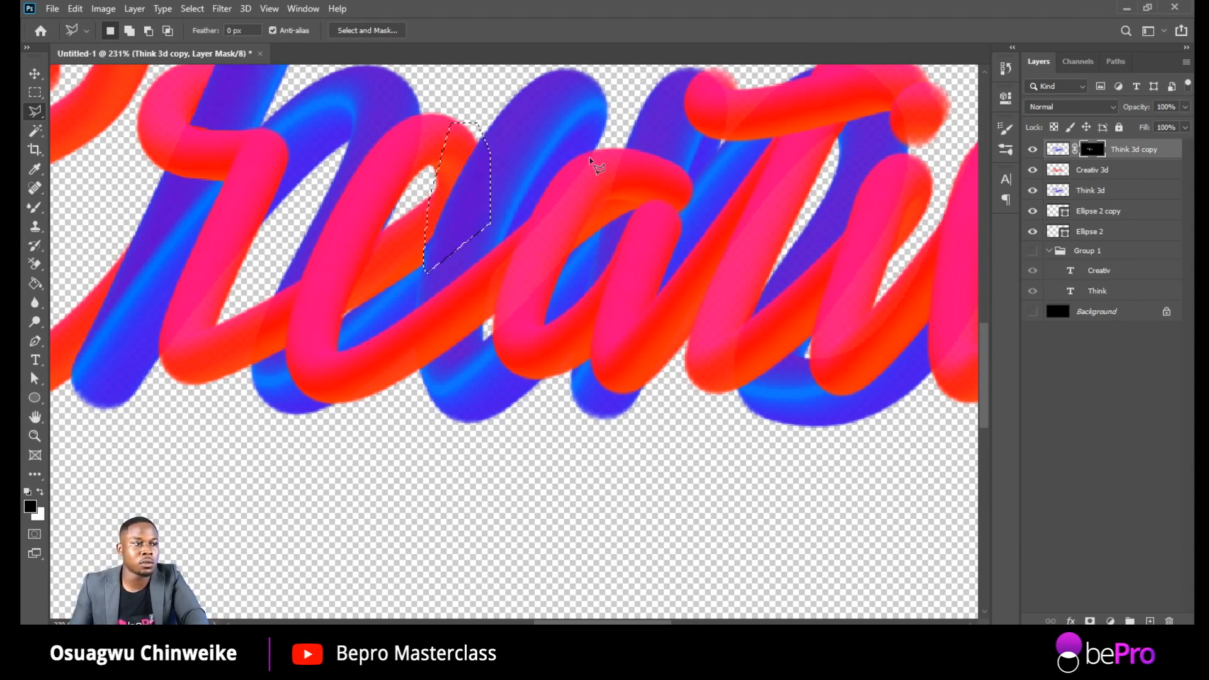
key(alt)
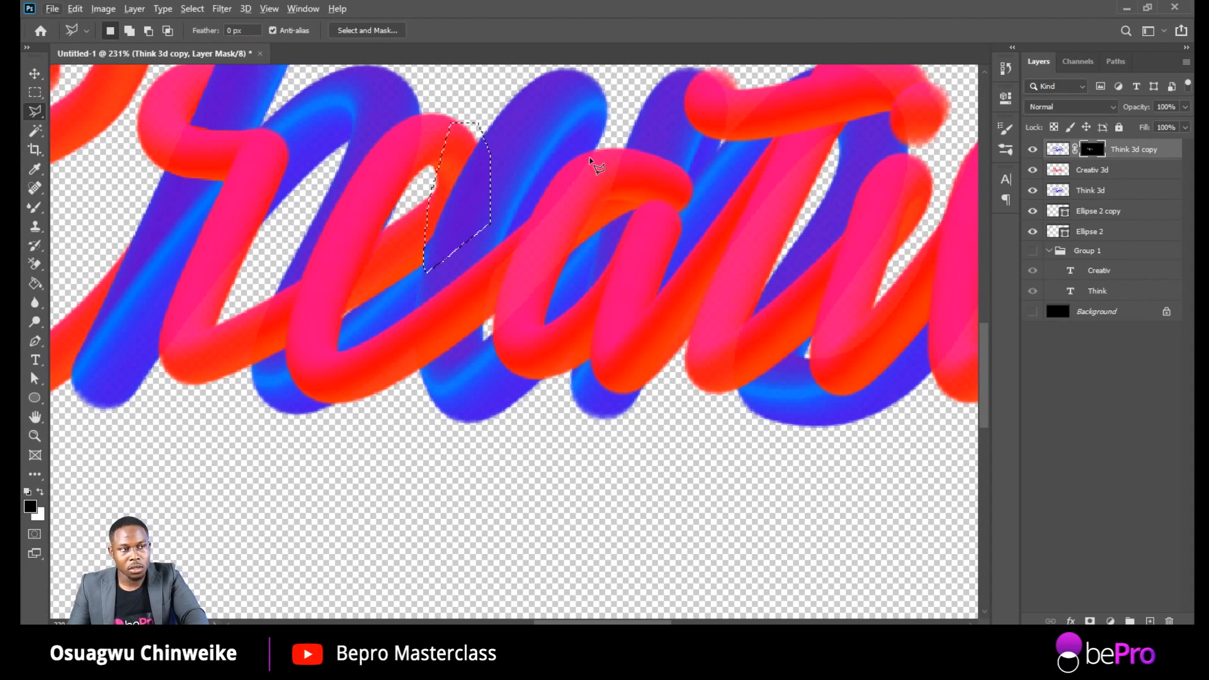
key(ctrl+d)
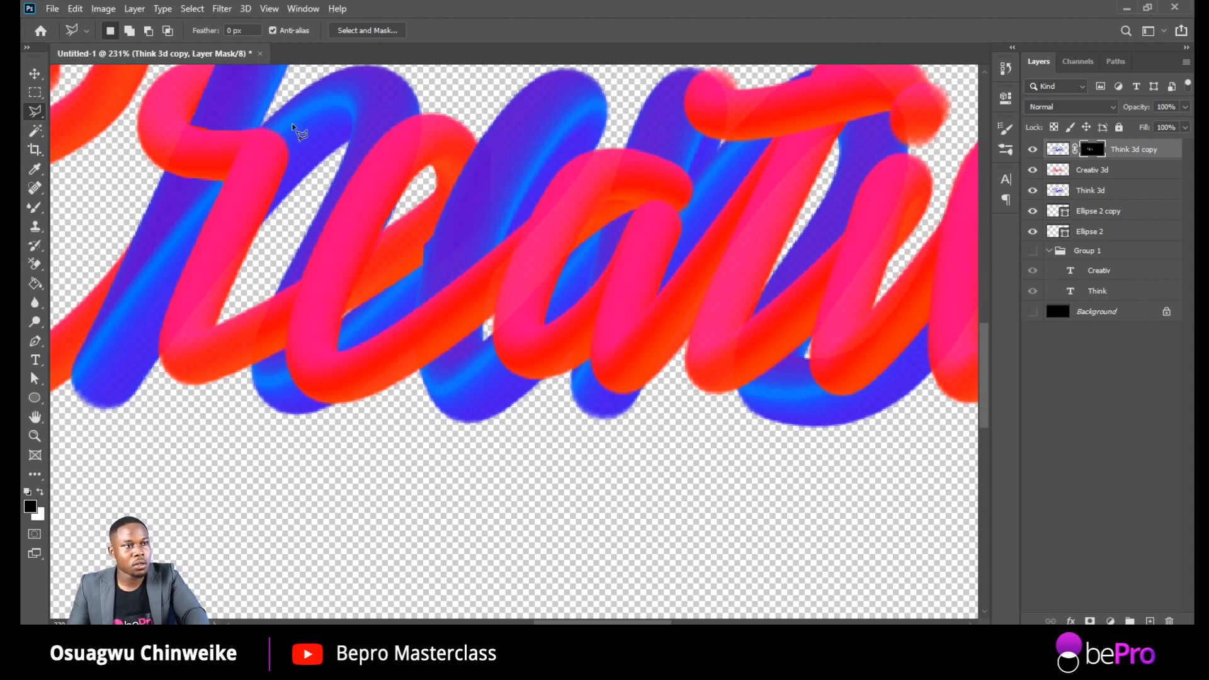
Step: Lasso the small excess blue area on the red e's crossbar beside the i's stem, fill it with black on the mask, and deselect
scroll(444, 286, up, 4)
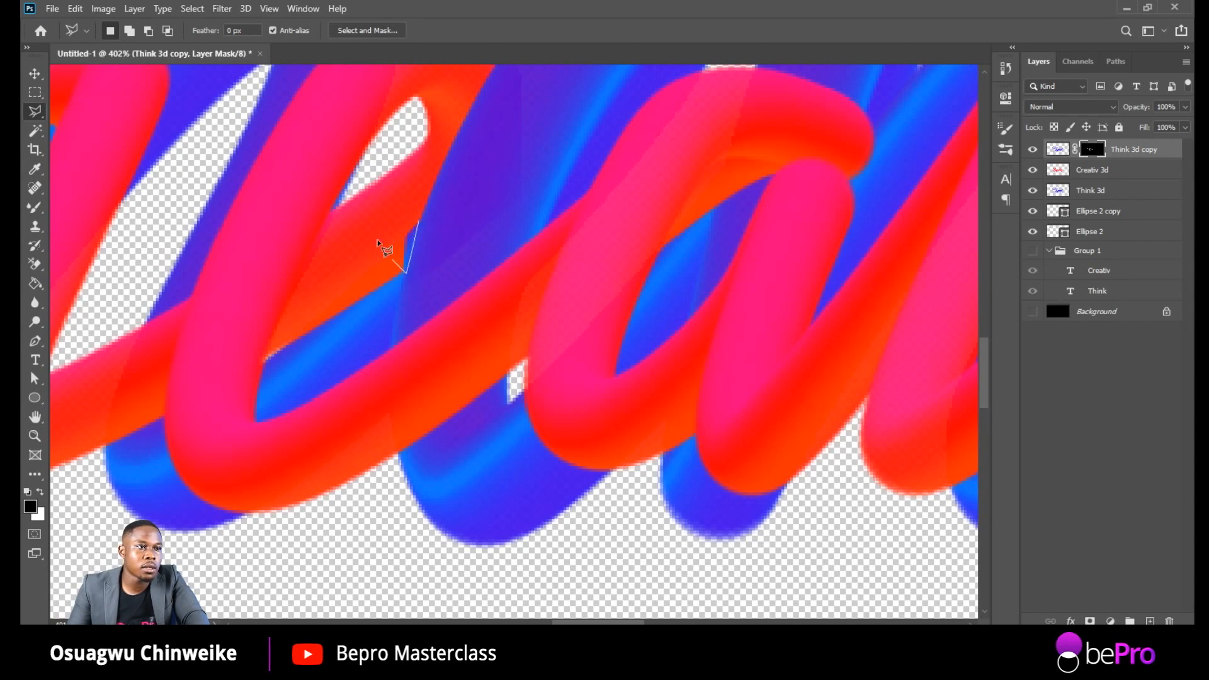
click(388, 208)
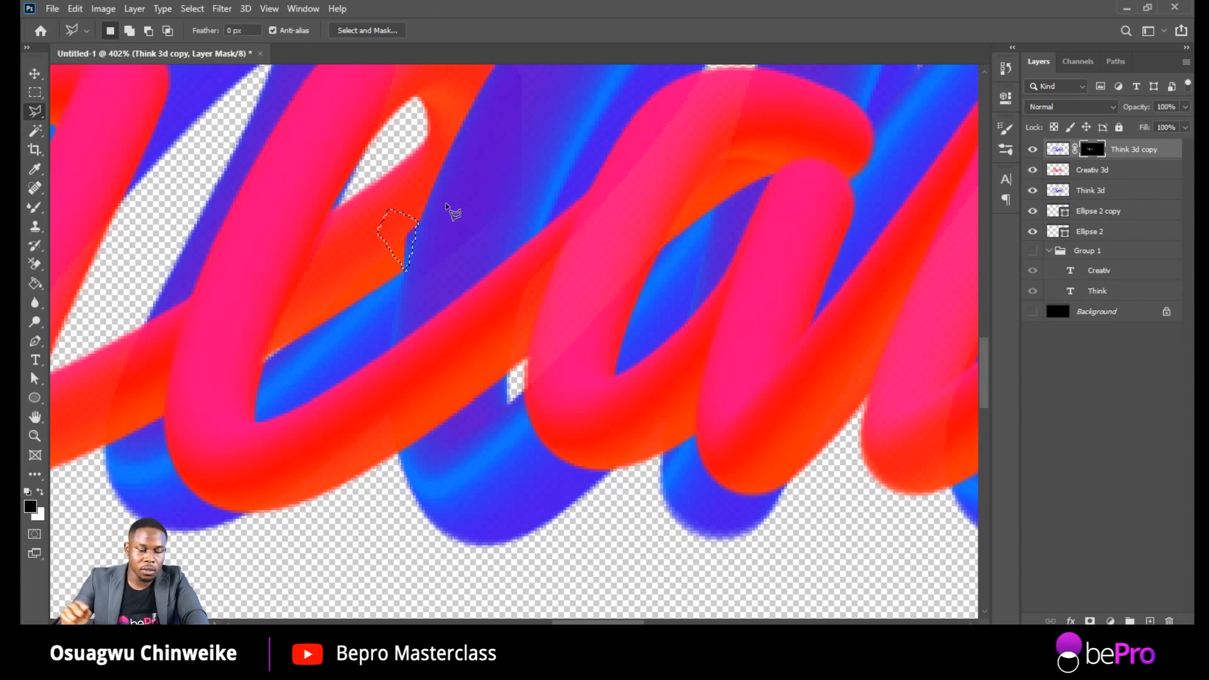
key(x)
key(Delete)
key(ctrl+d)
scroll(394, 291, down, 6)
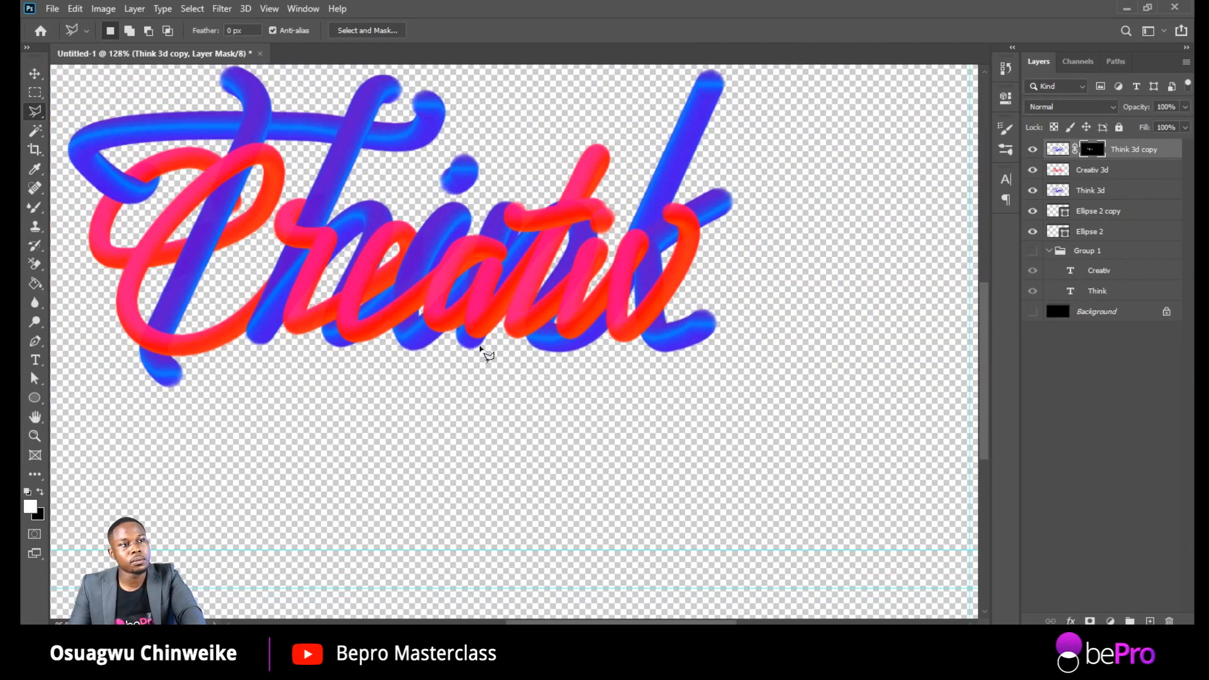
Step: Check the interlacing by toggling the visibility of the Think 3d copy and Creativ 3d layers
scroll(484, 348, up, 6)
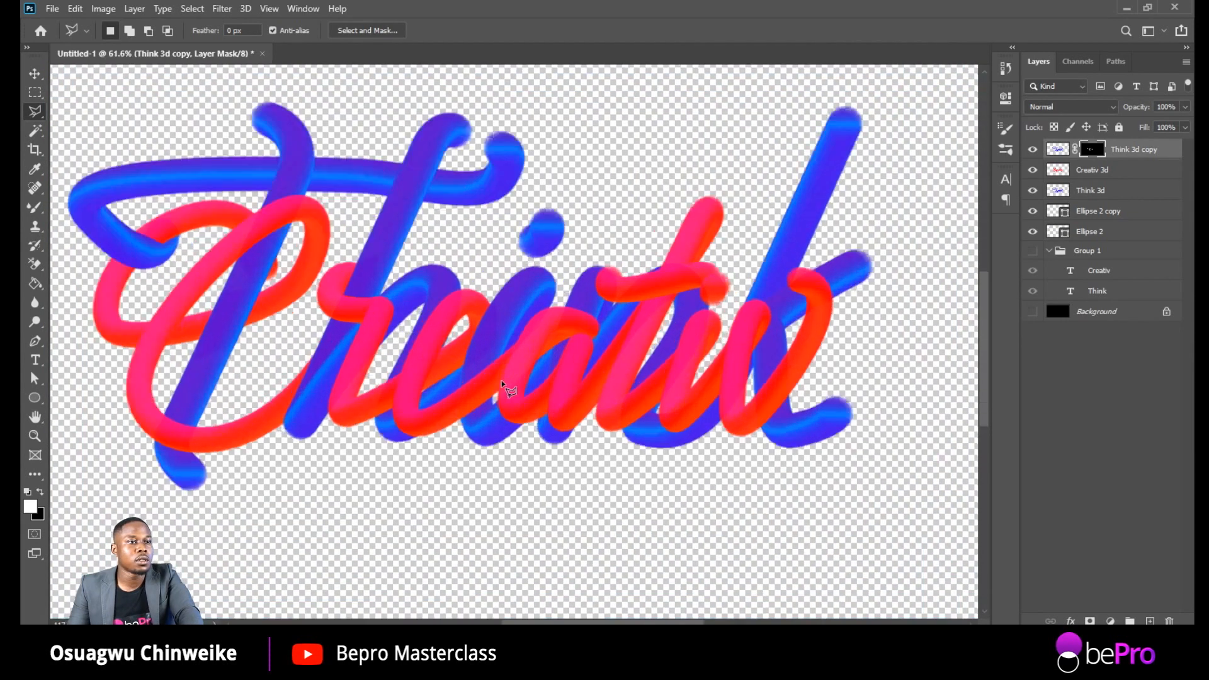
scroll(622, 353, up, 3)
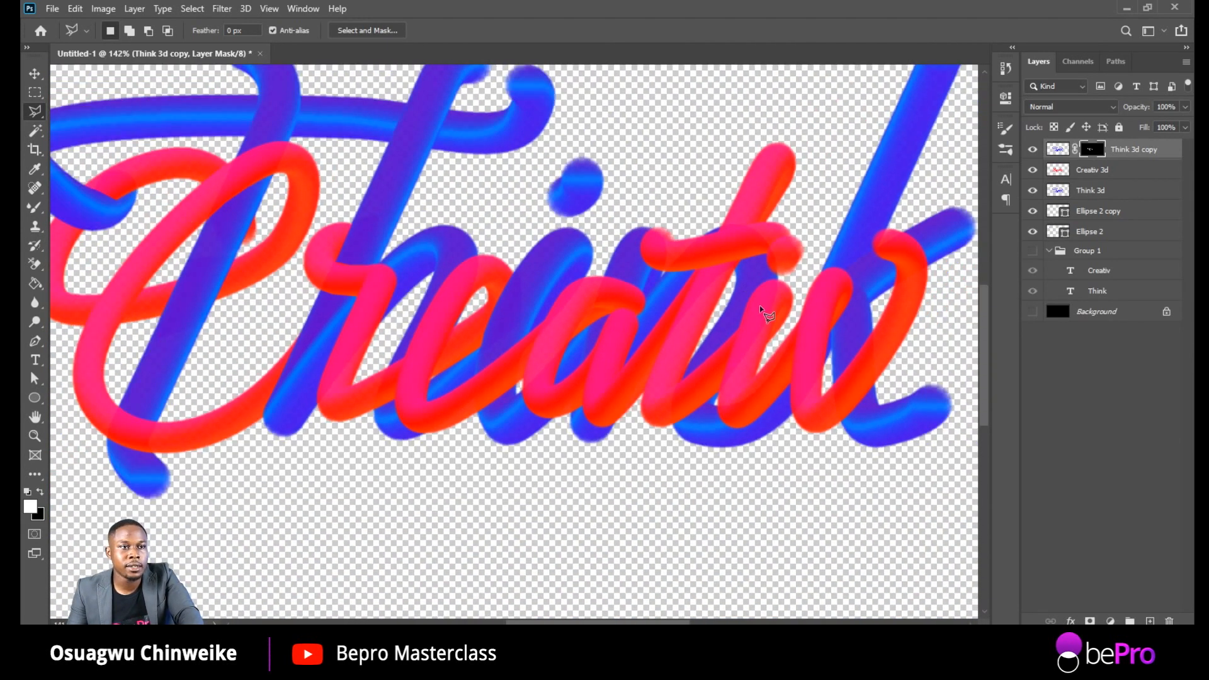
scroll(743, 343, down, 4)
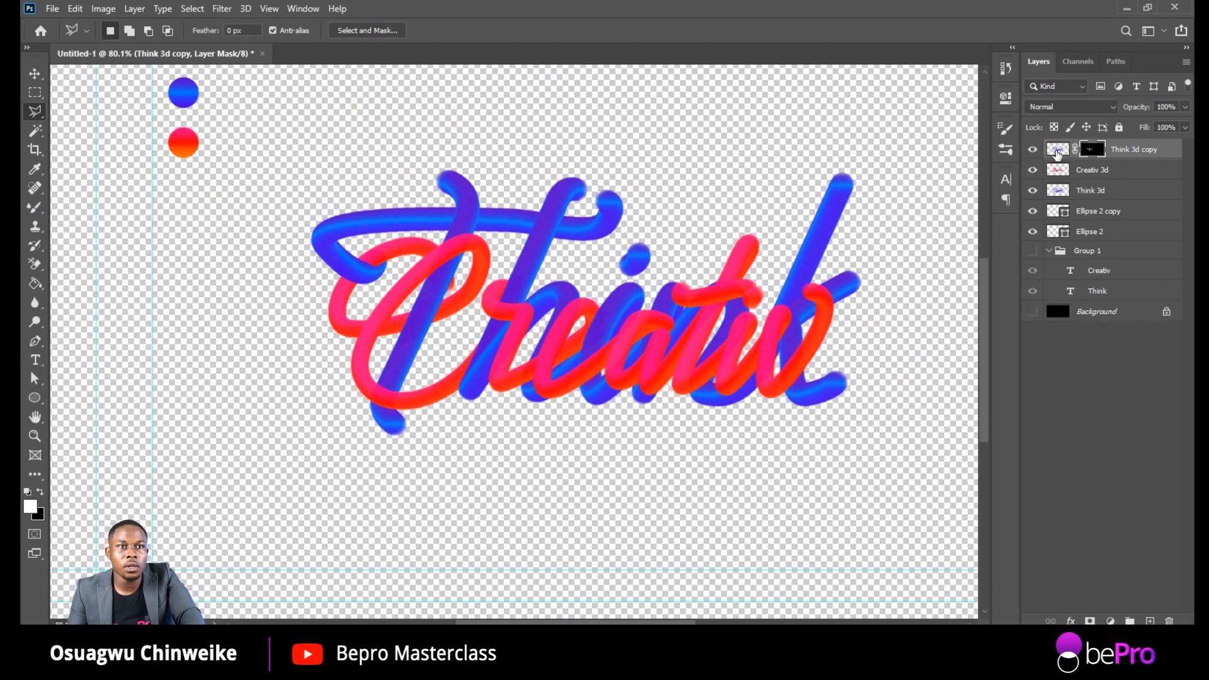
click(1033, 151)
click(1032, 152)
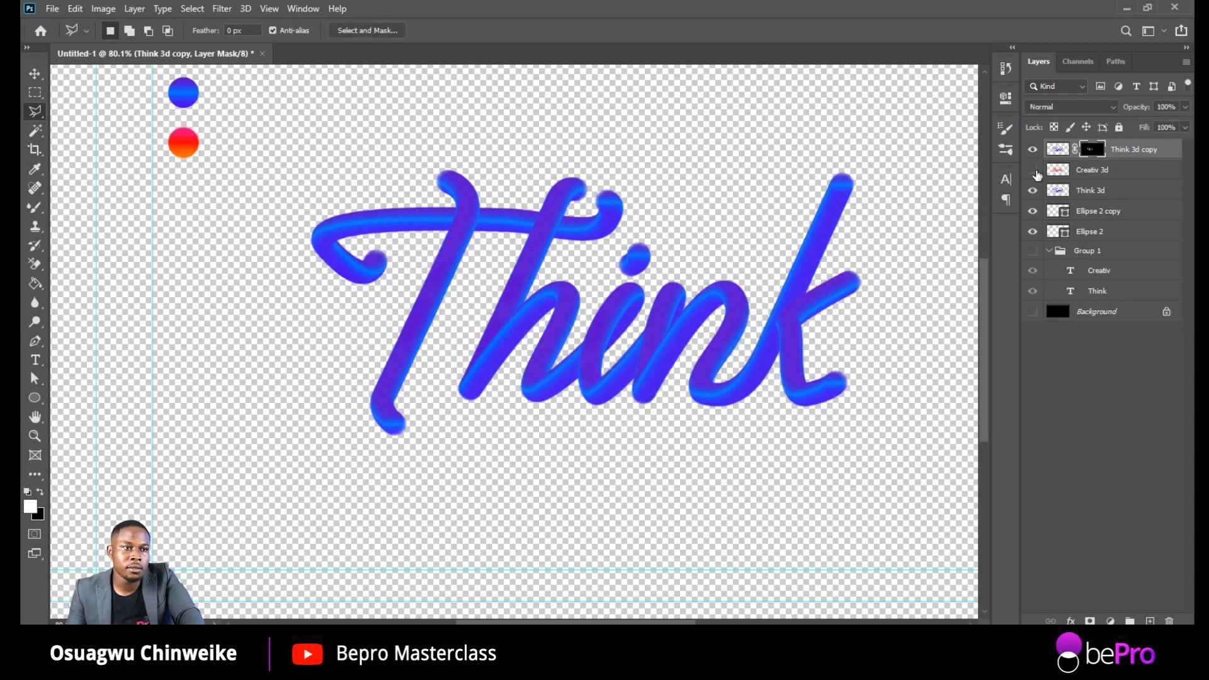
click(1034, 170)
click(1034, 170)
click(1034, 171)
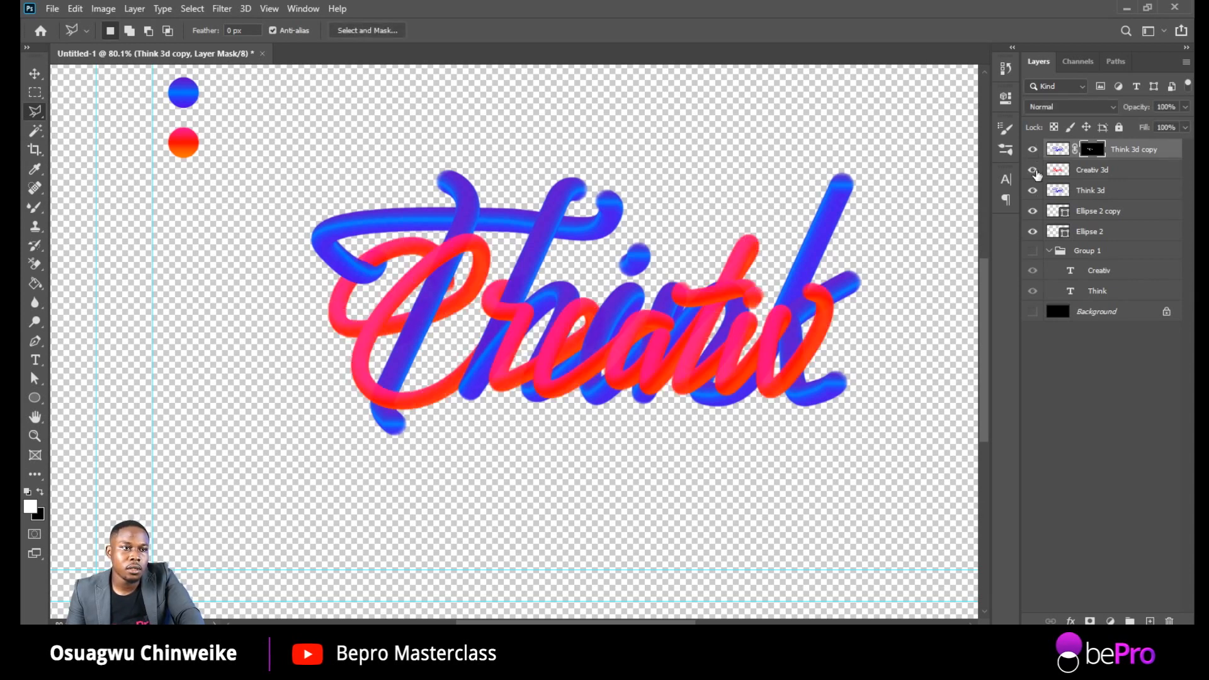
click(1034, 170)
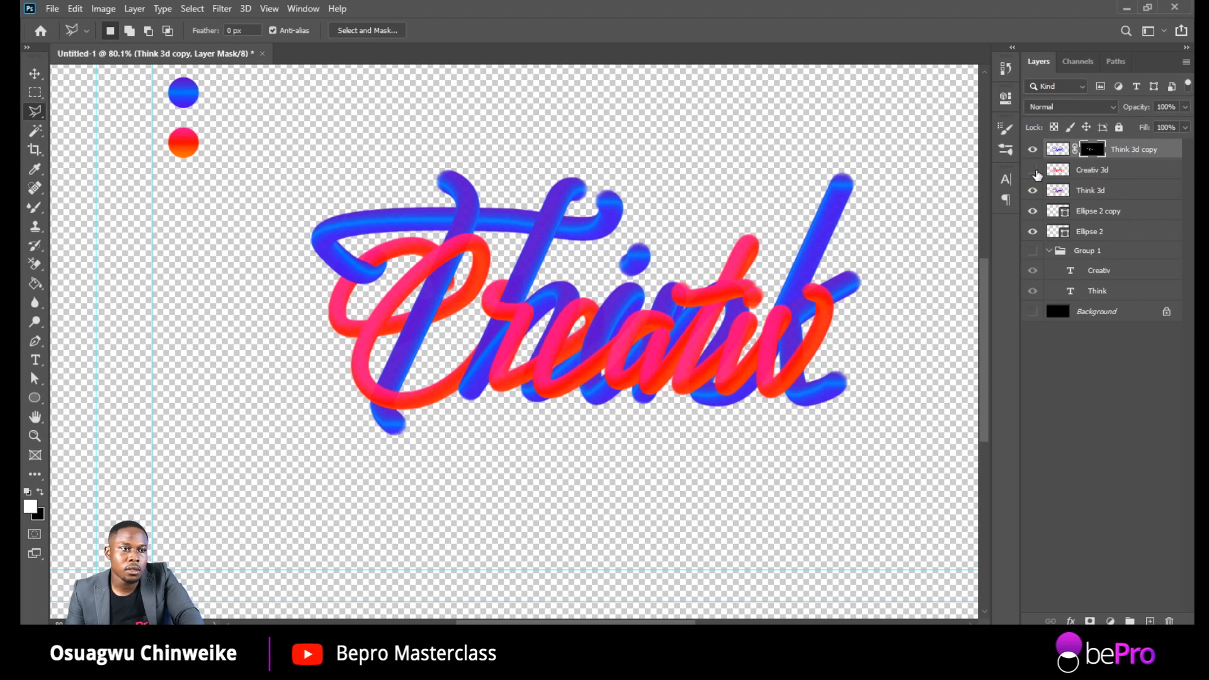
click(1034, 171)
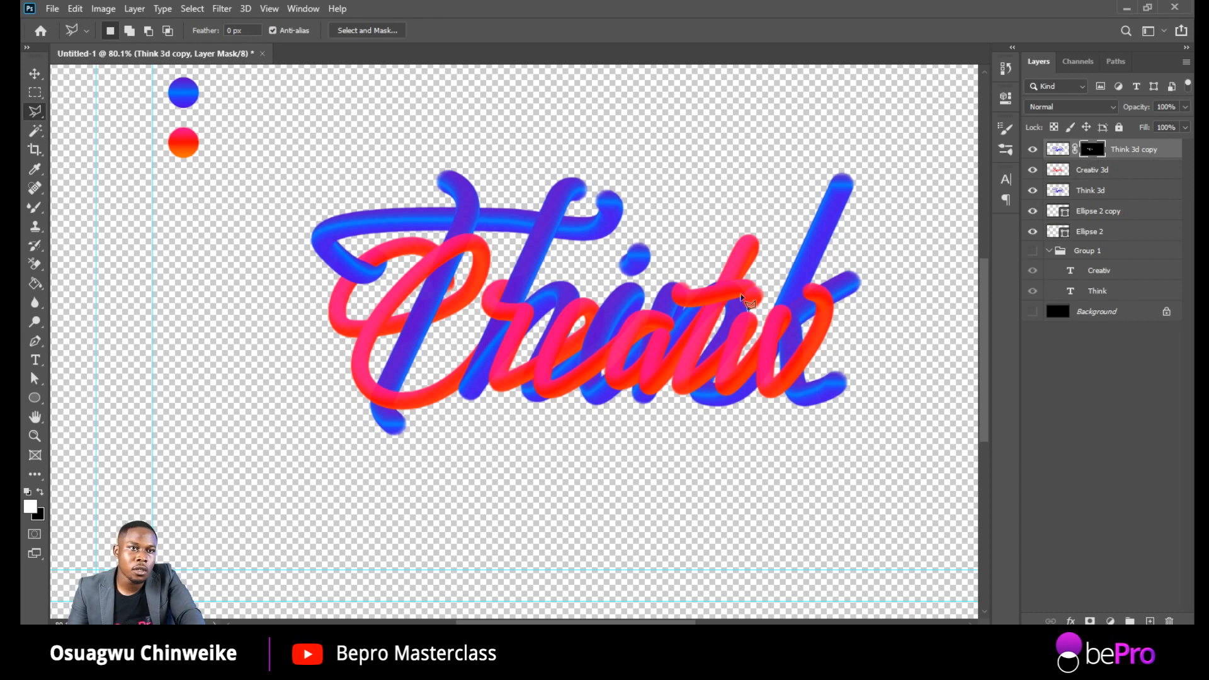
scroll(347, 486, up, 5)
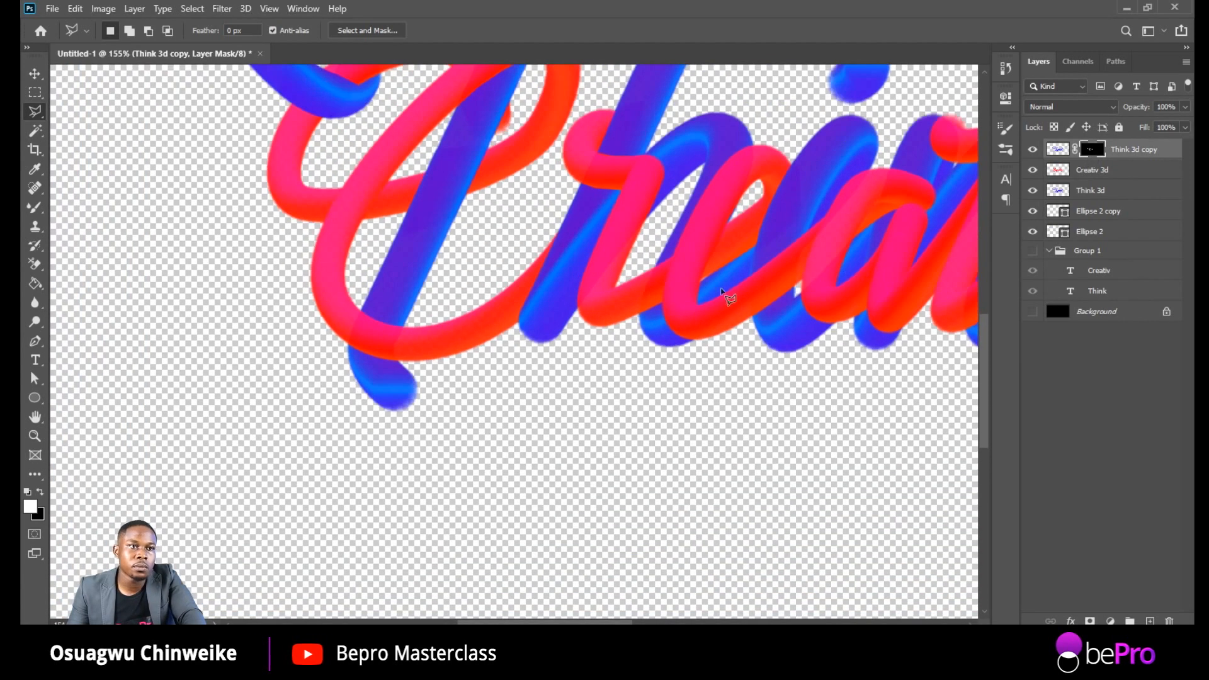
scroll(796, 279, down, 4)
scroll(767, 290, up, 5)
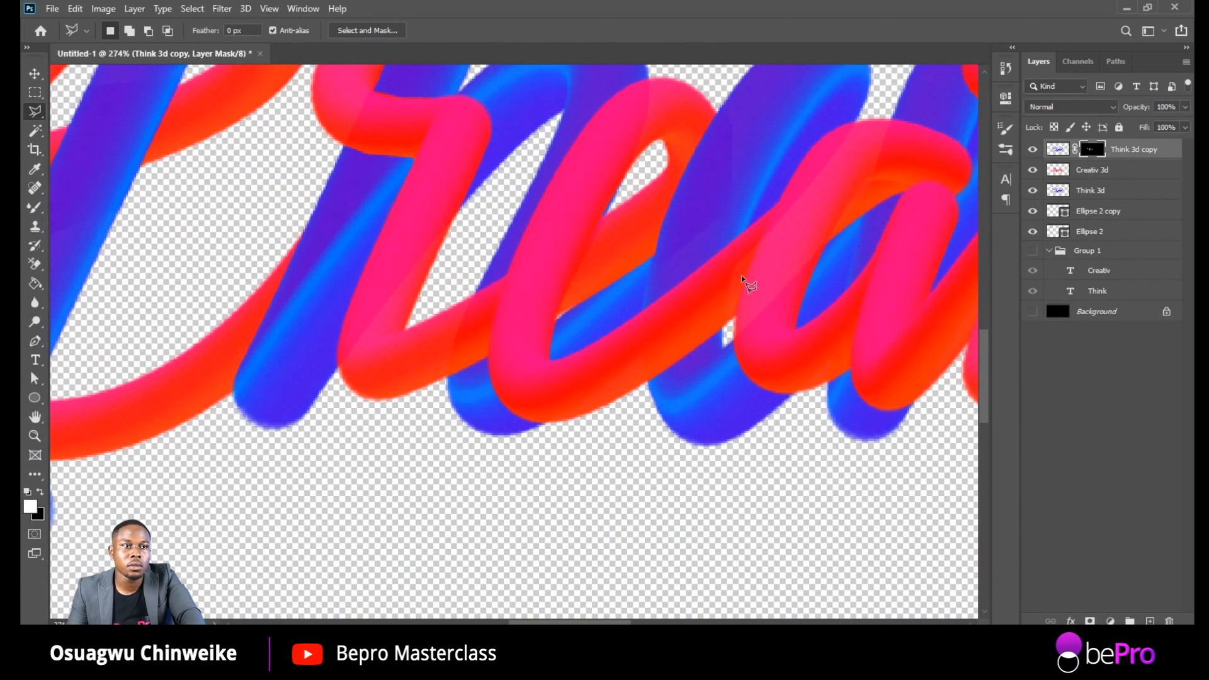
click(752, 221)
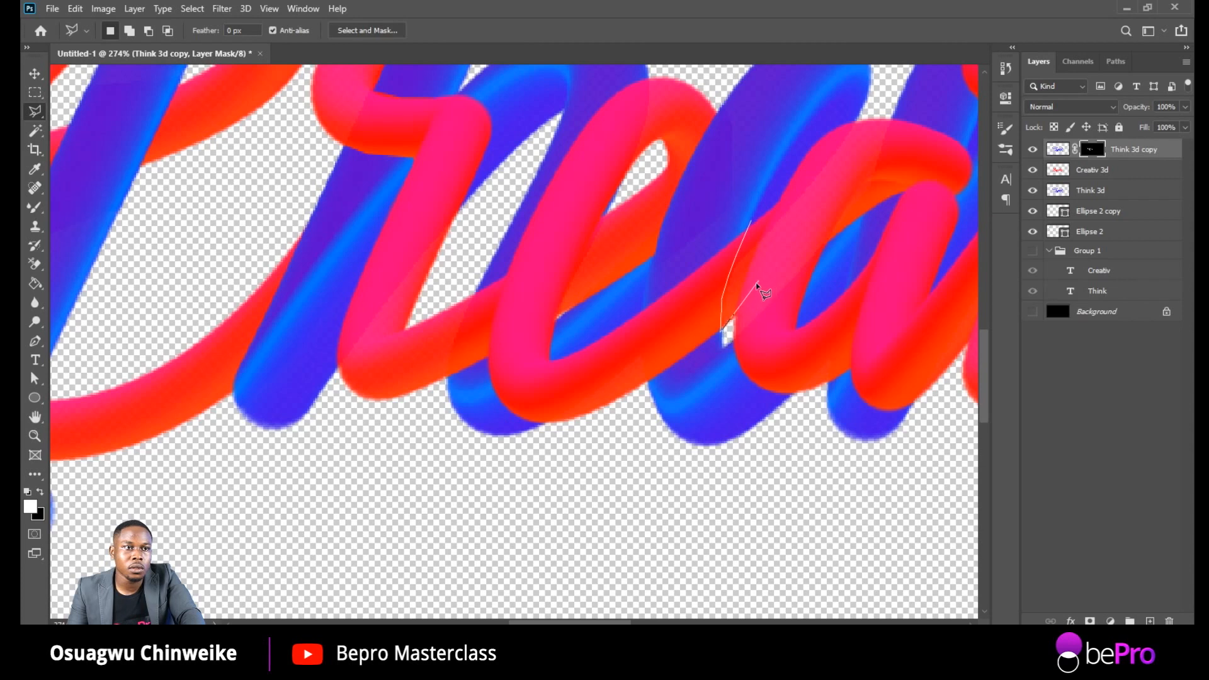
click(728, 275)
key(Delete)
key(Delete)
key(Delete)
key(Delete)
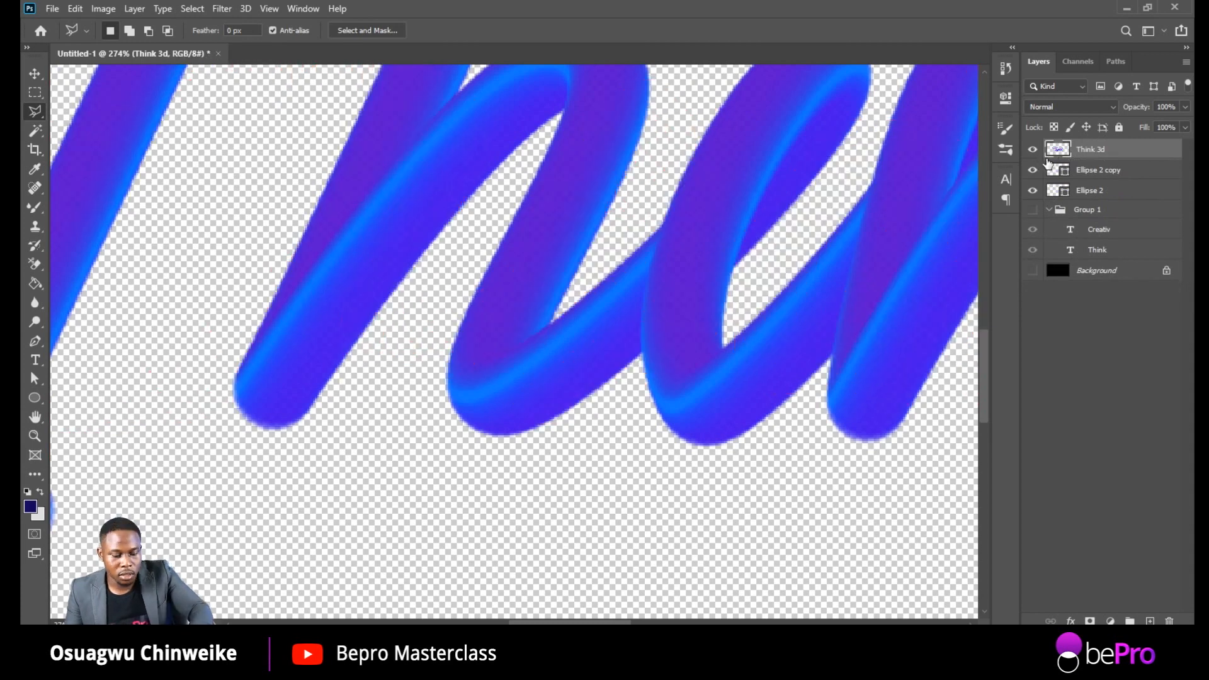
key(ctrl+z)
key(ctrl+z)
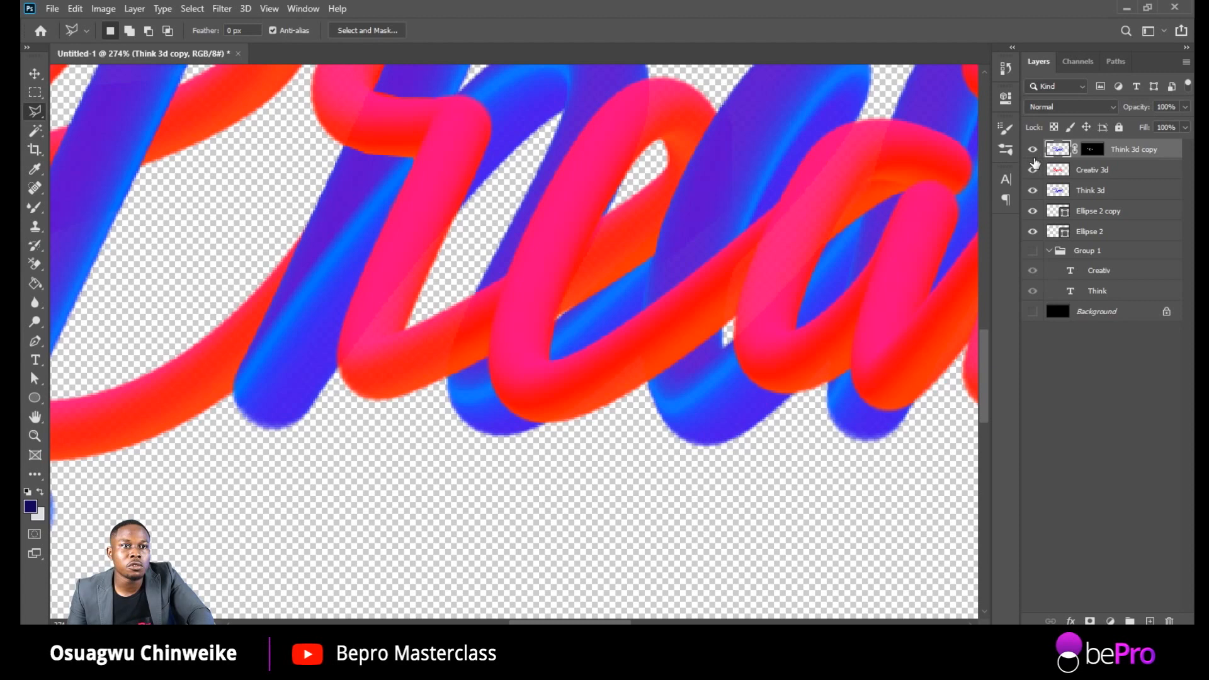
Step: Compare the blue lettering around the i with and without the Think 3d copy and Creativ 3d layers
click(1034, 150)
click(1033, 150)
click(1032, 170)
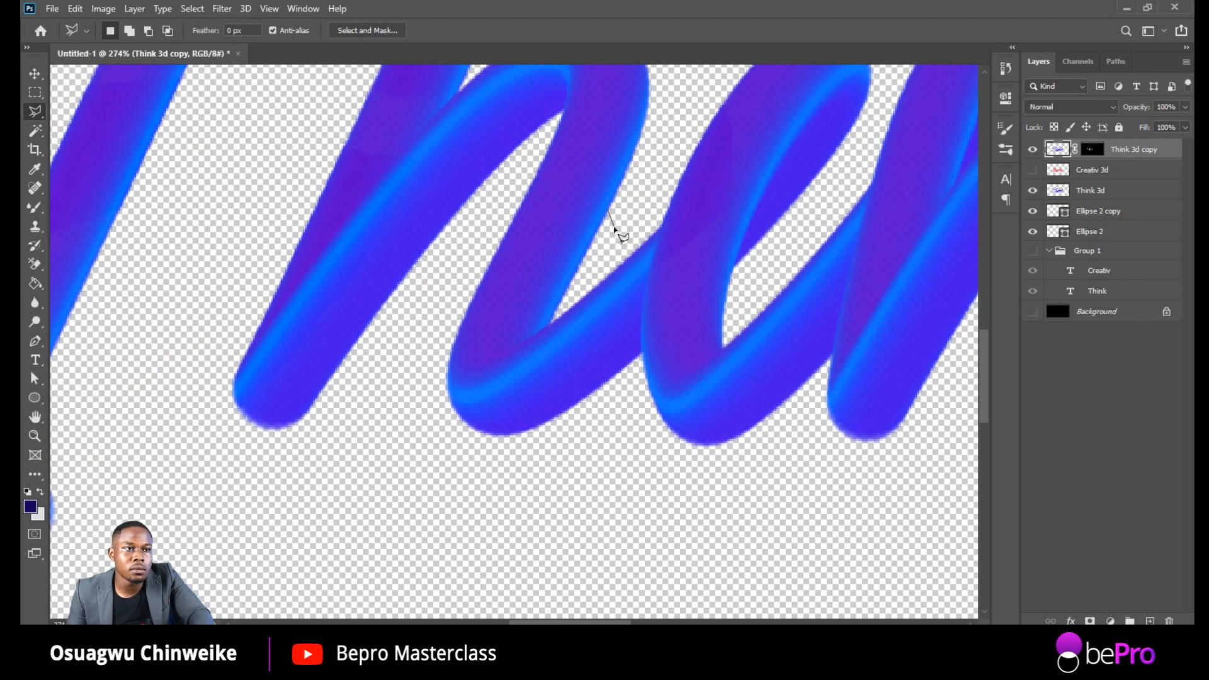
click(1032, 171)
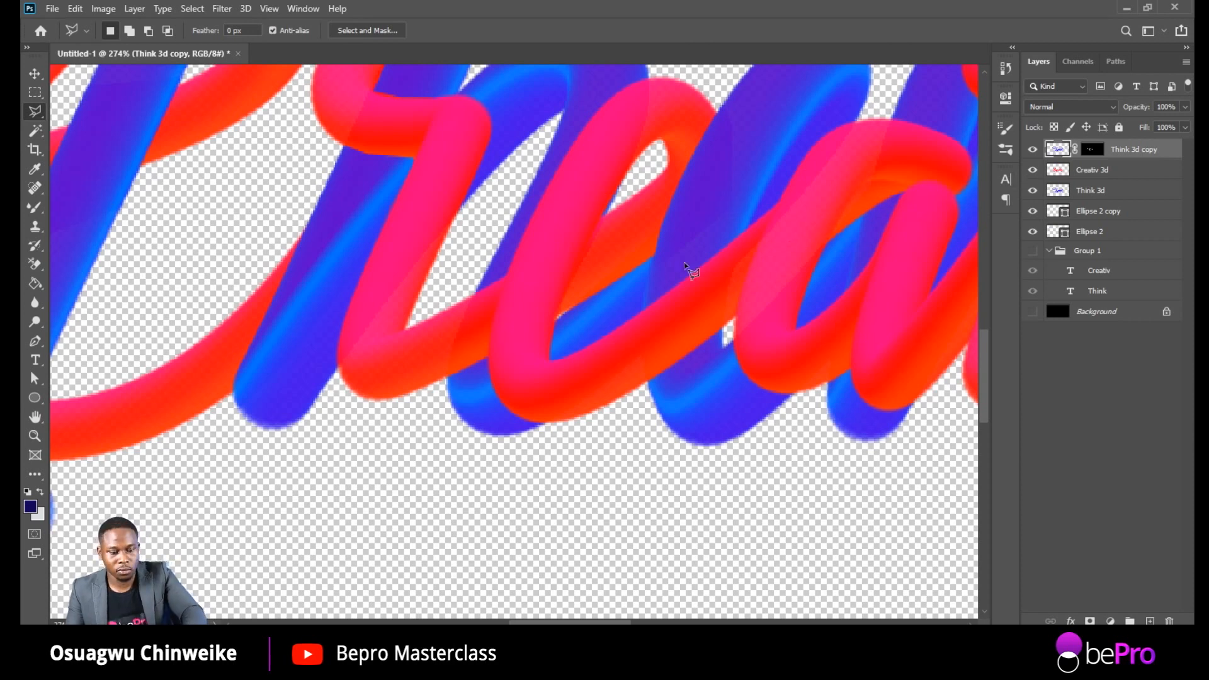
Step: With Creativ 3d hidden, lasso the lower part of the blue i's stem, show Creativ 3d again, fill the selection white on the Think 3d copy mask, and deselect
scroll(667, 309, down, 2)
scroll(669, 309, up, 3)
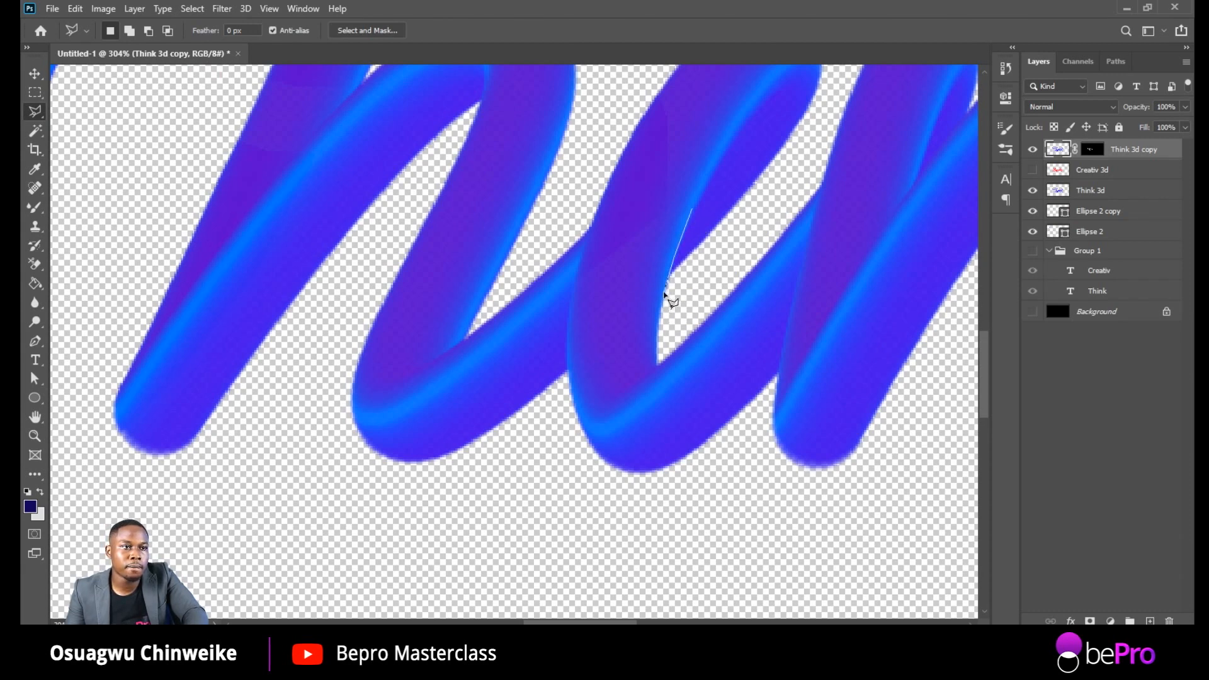
drag(665, 303, 664, 363)
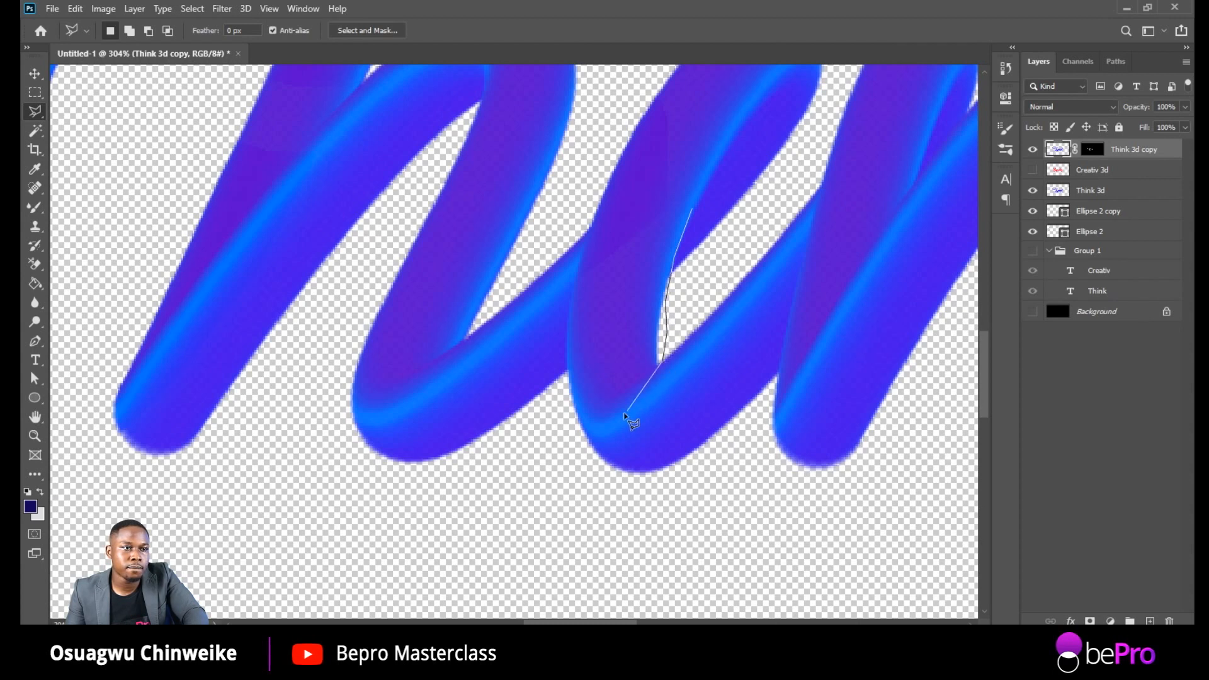
click(580, 459)
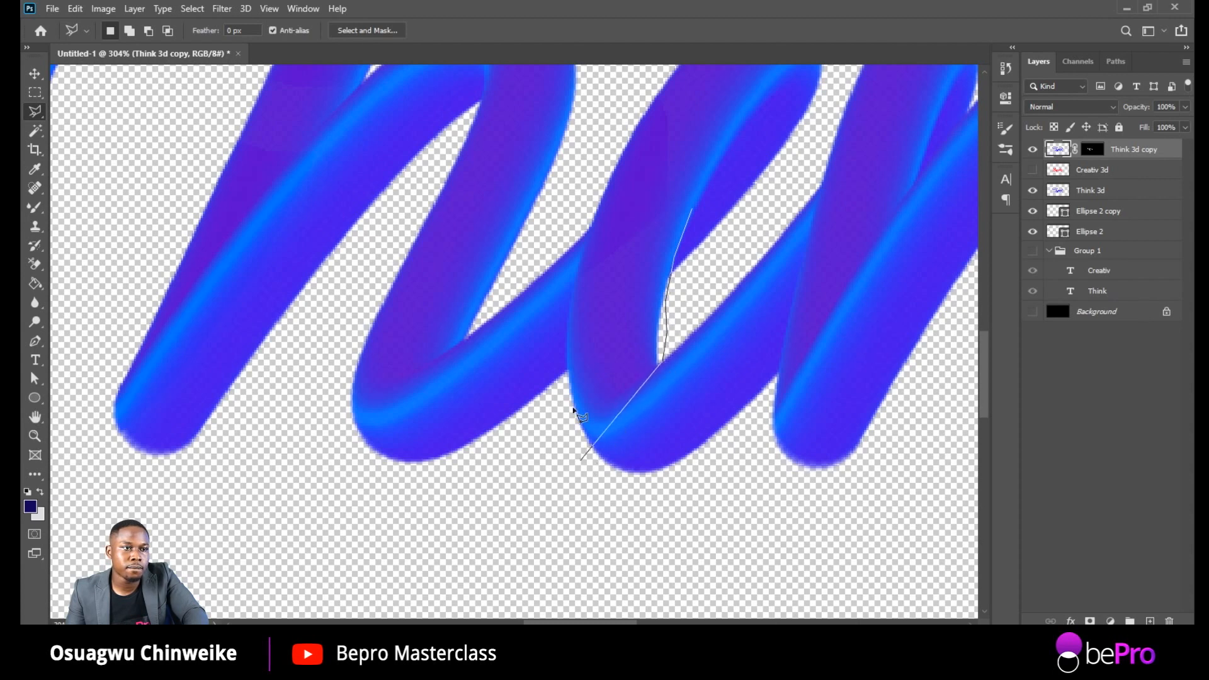
click(569, 375)
click(575, 277)
click(587, 234)
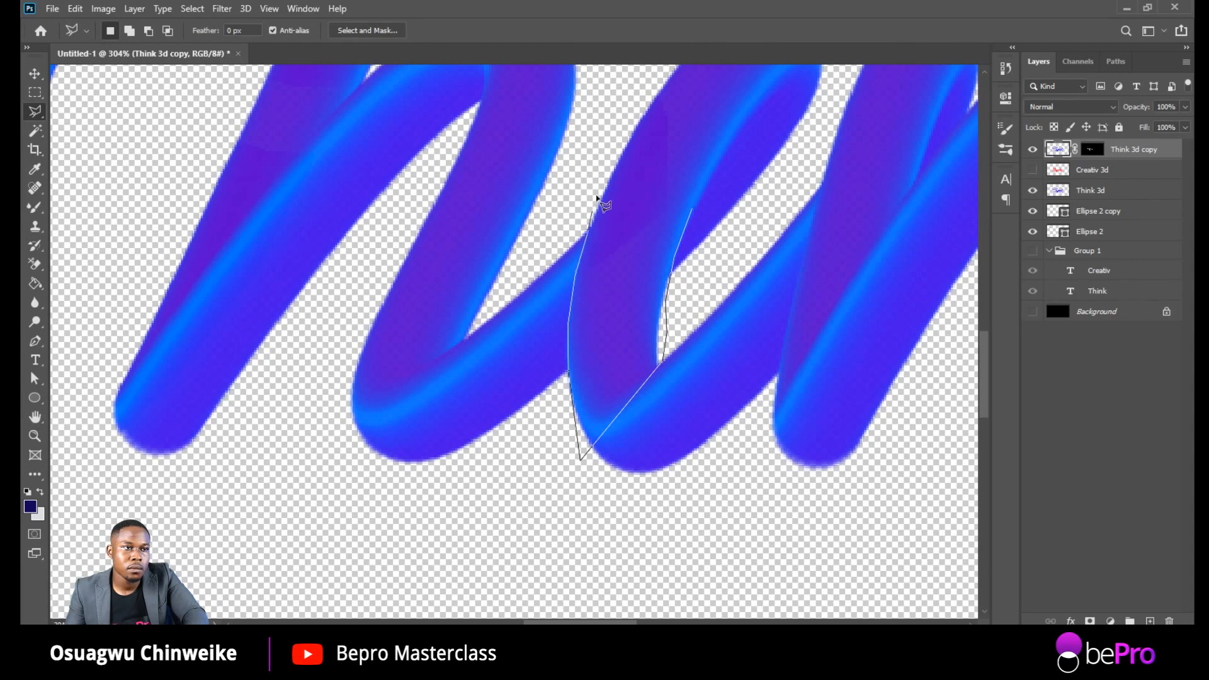
double_click(603, 174)
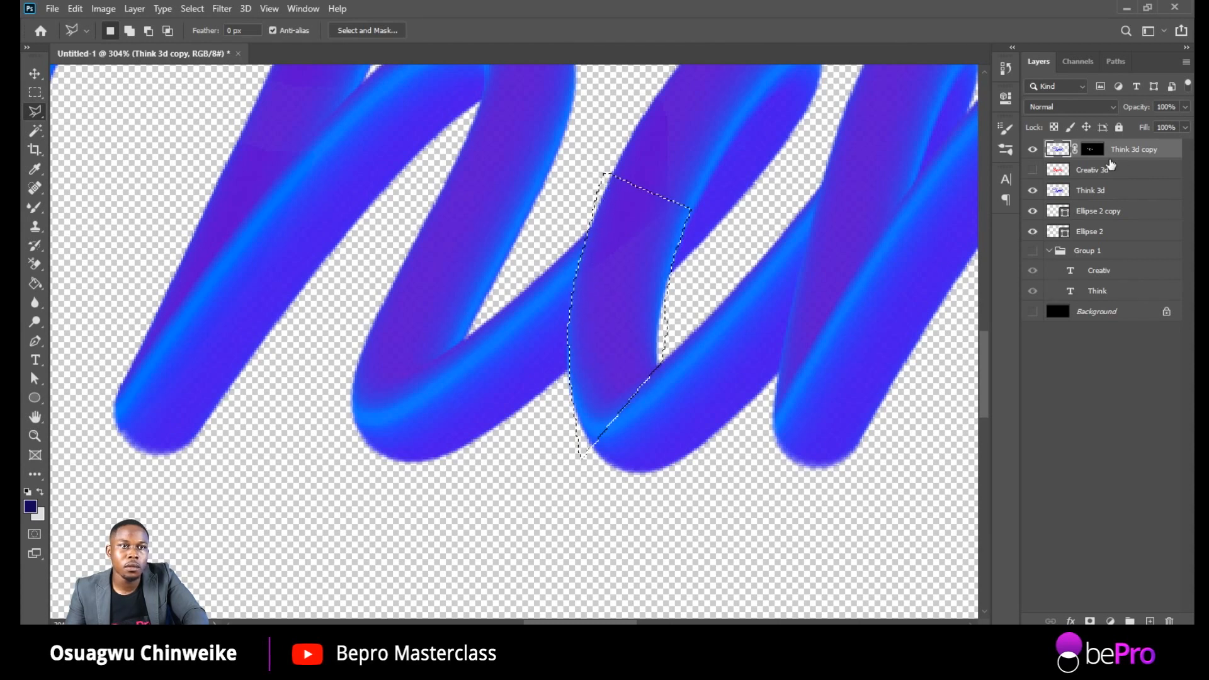
click(1033, 170)
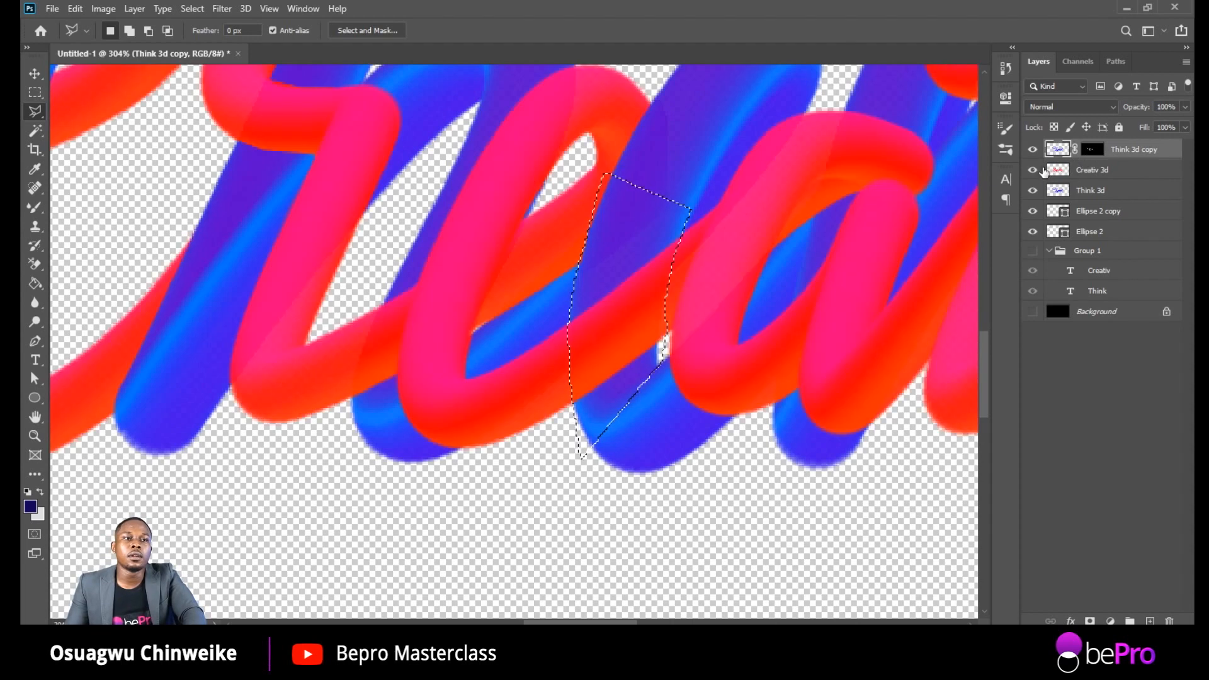
click(1092, 151)
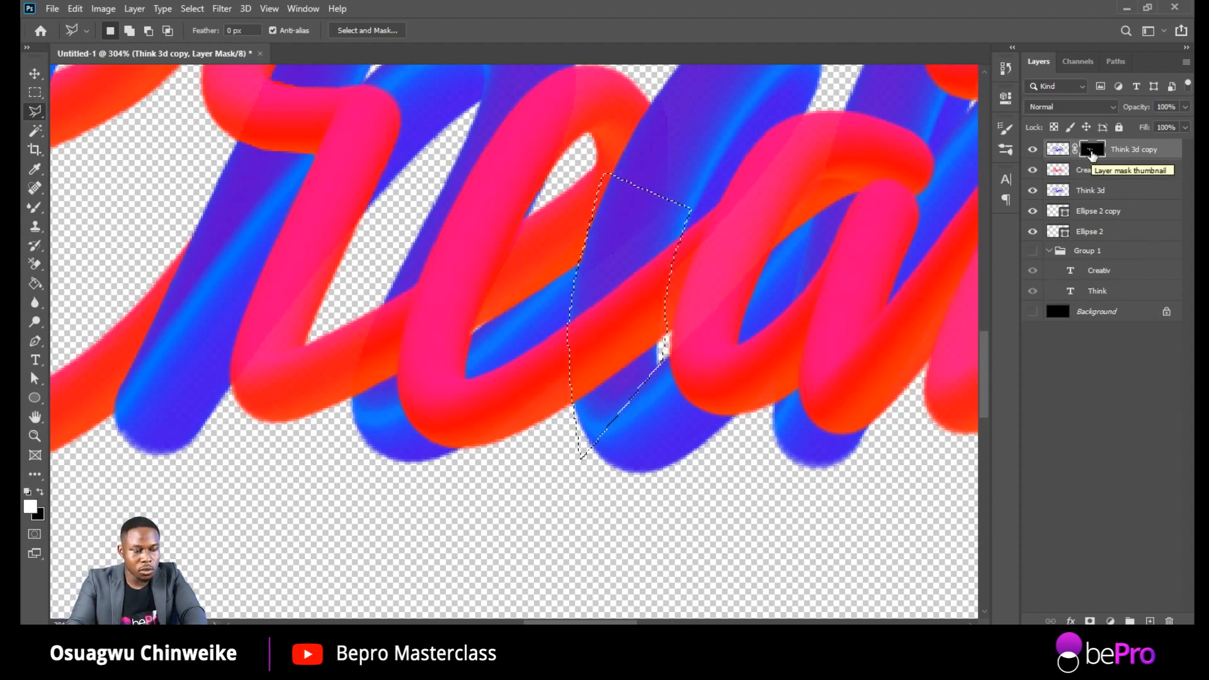
key(x)
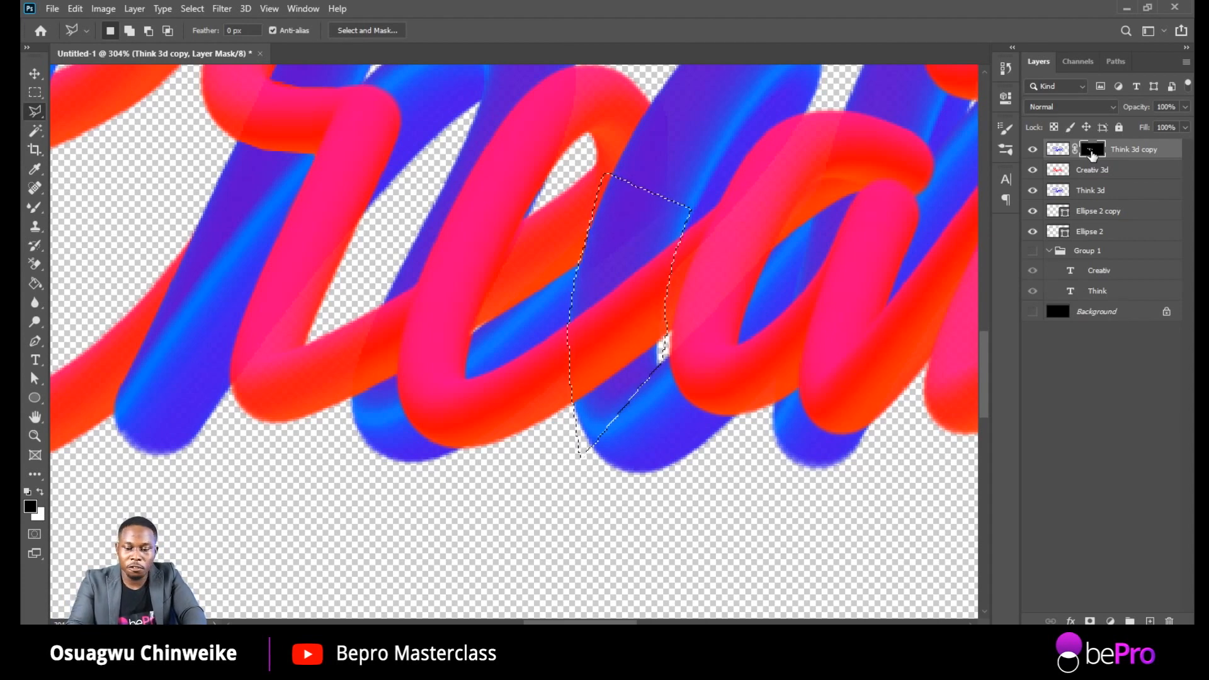
key(ctrl+BackSpace)
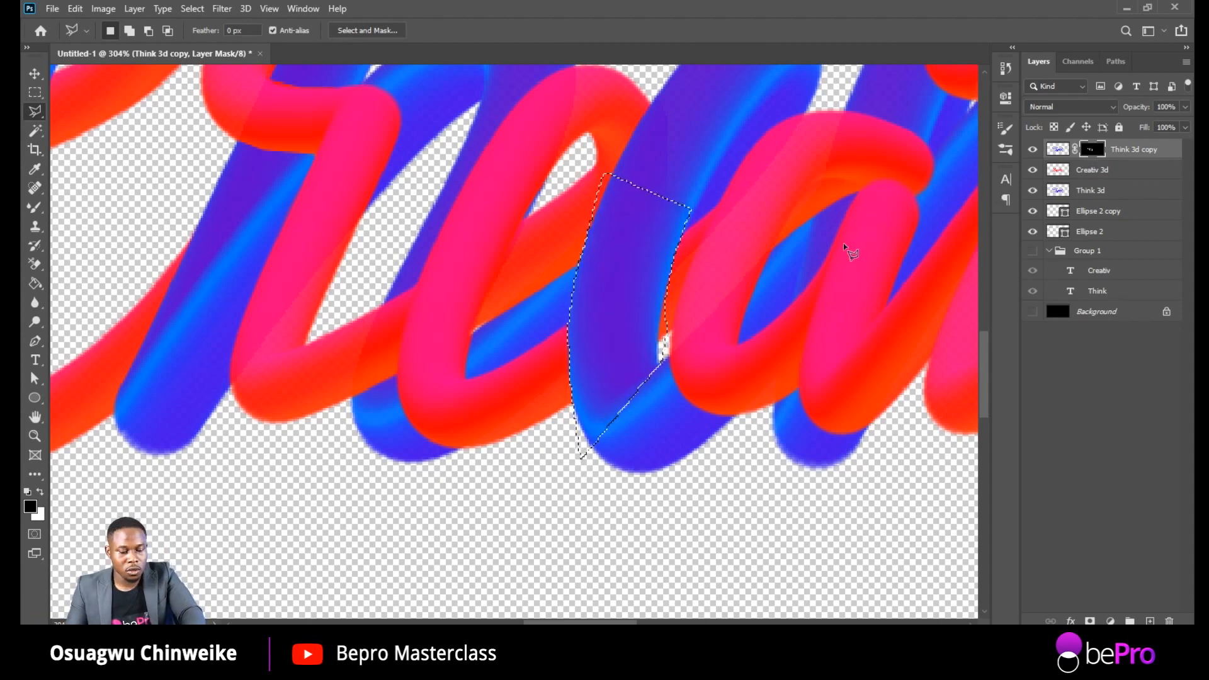
scroll(684, 325, down, 3)
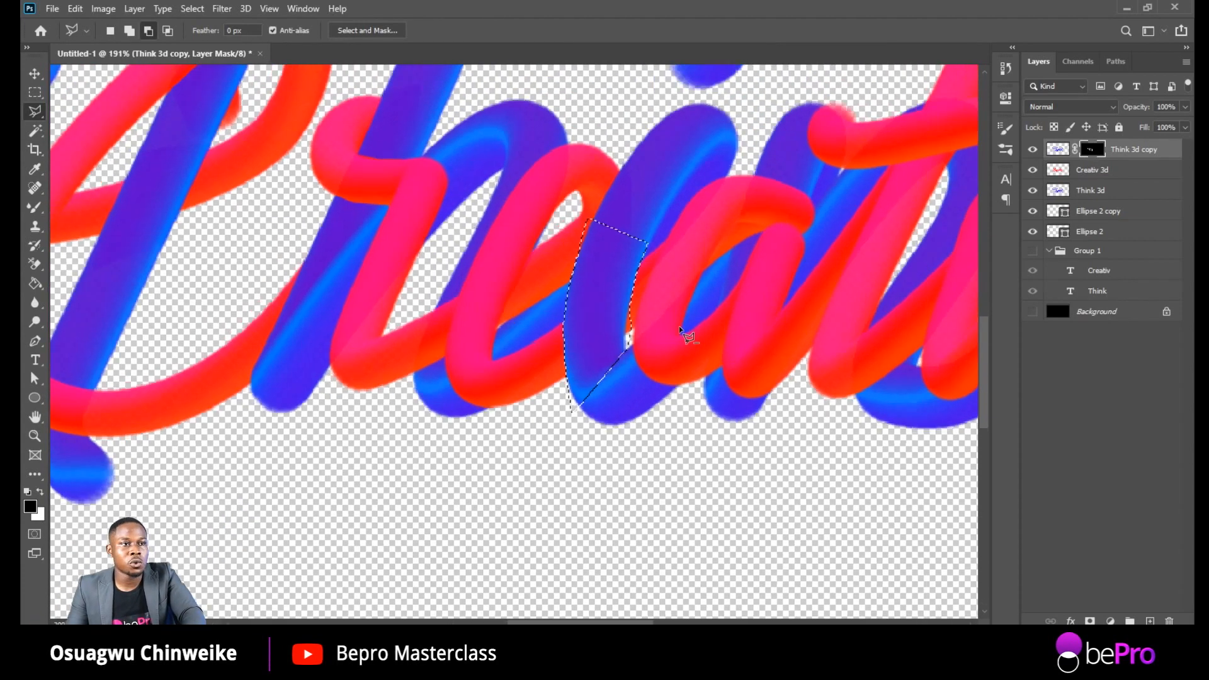
key(ctrl+d)
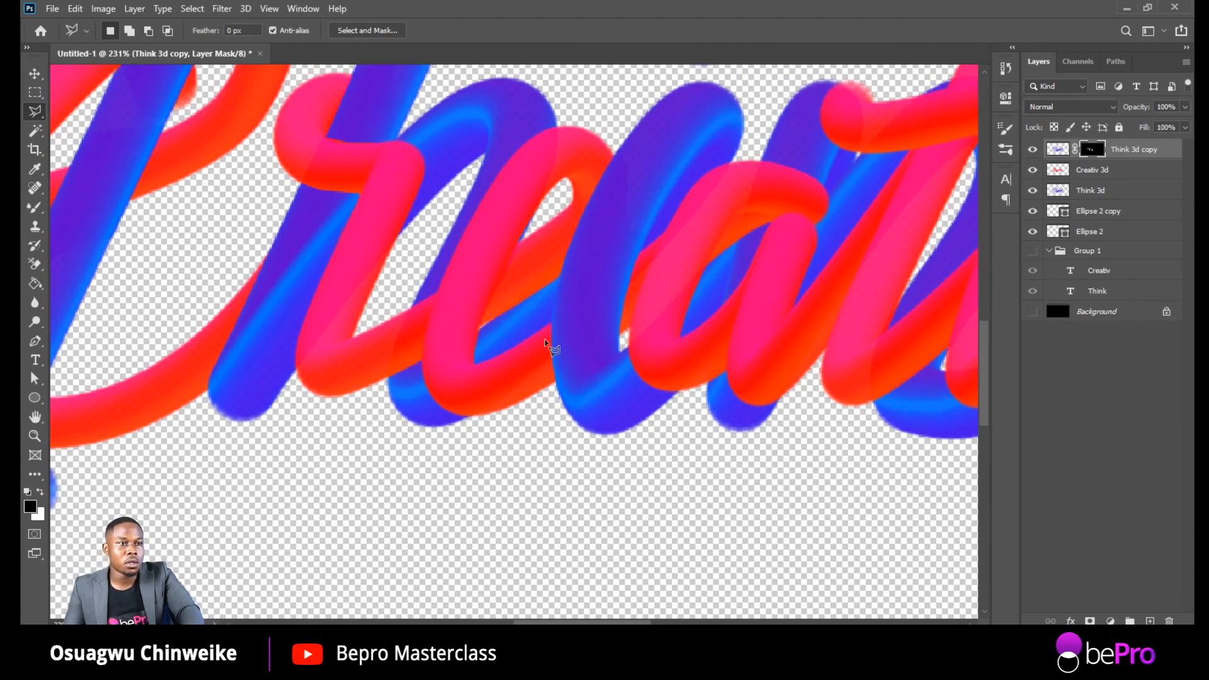
Step: Examine the remaining crossings from the a to the v by repeatedly toggling the Creativ 3d layer's visibility
scroll(507, 345, down, 5)
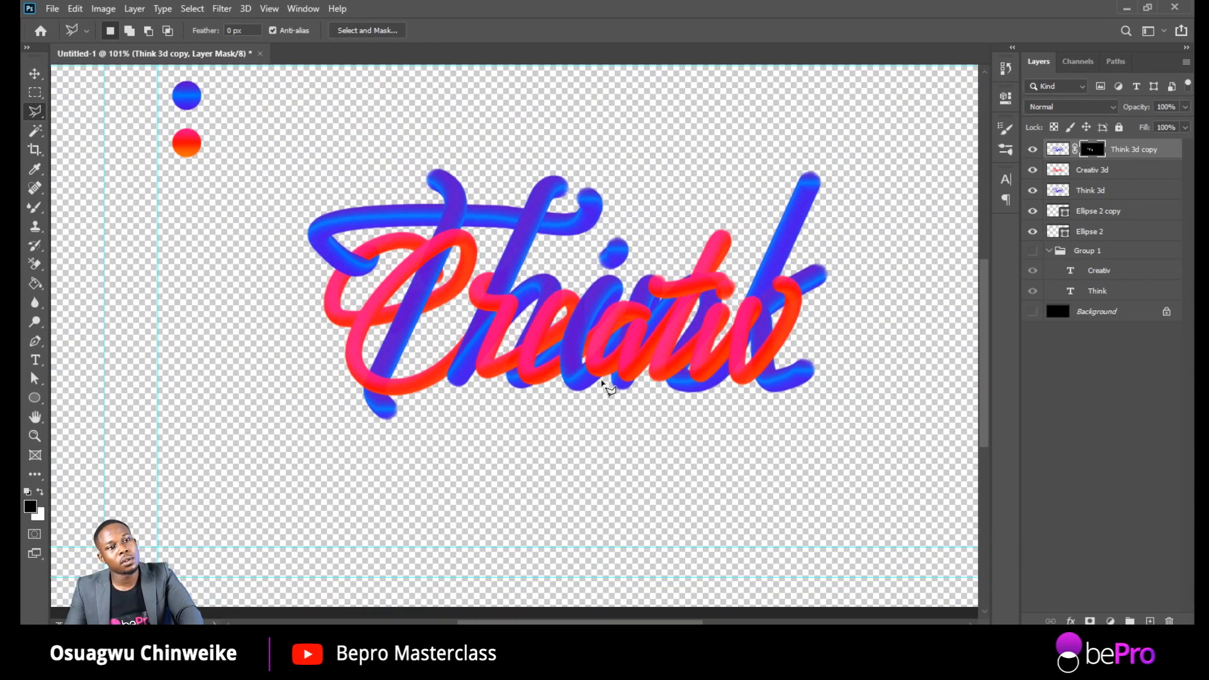
scroll(595, 372, up, 3)
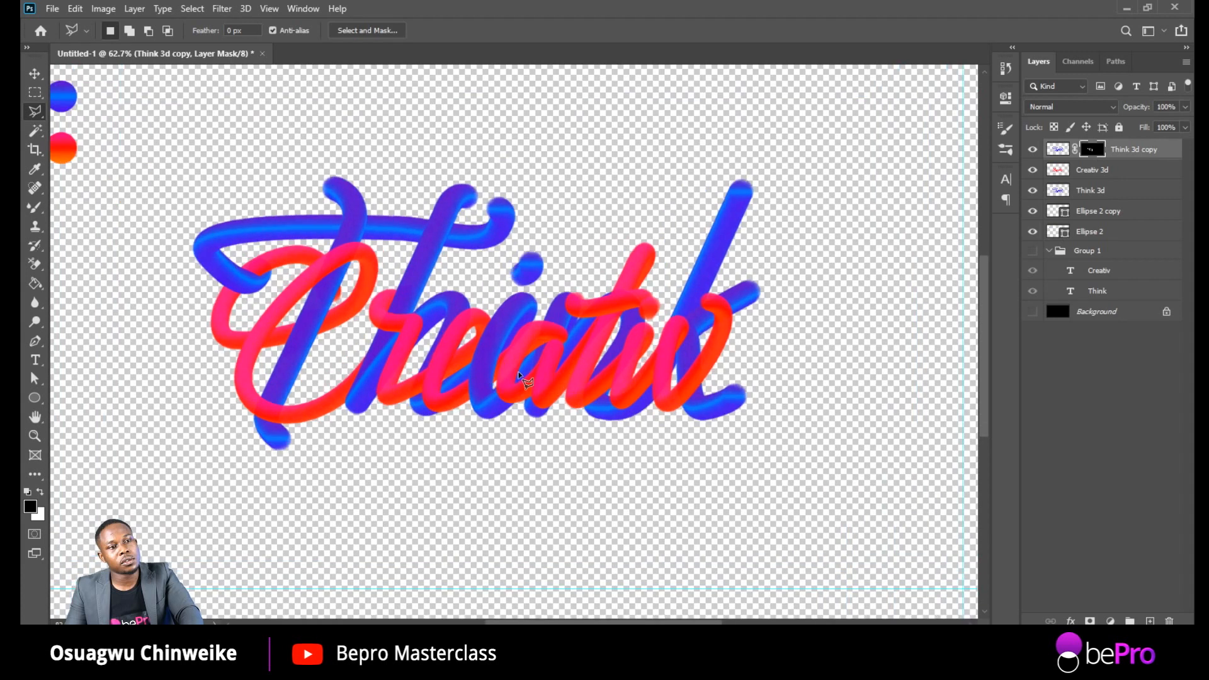
scroll(589, 375, up, 3)
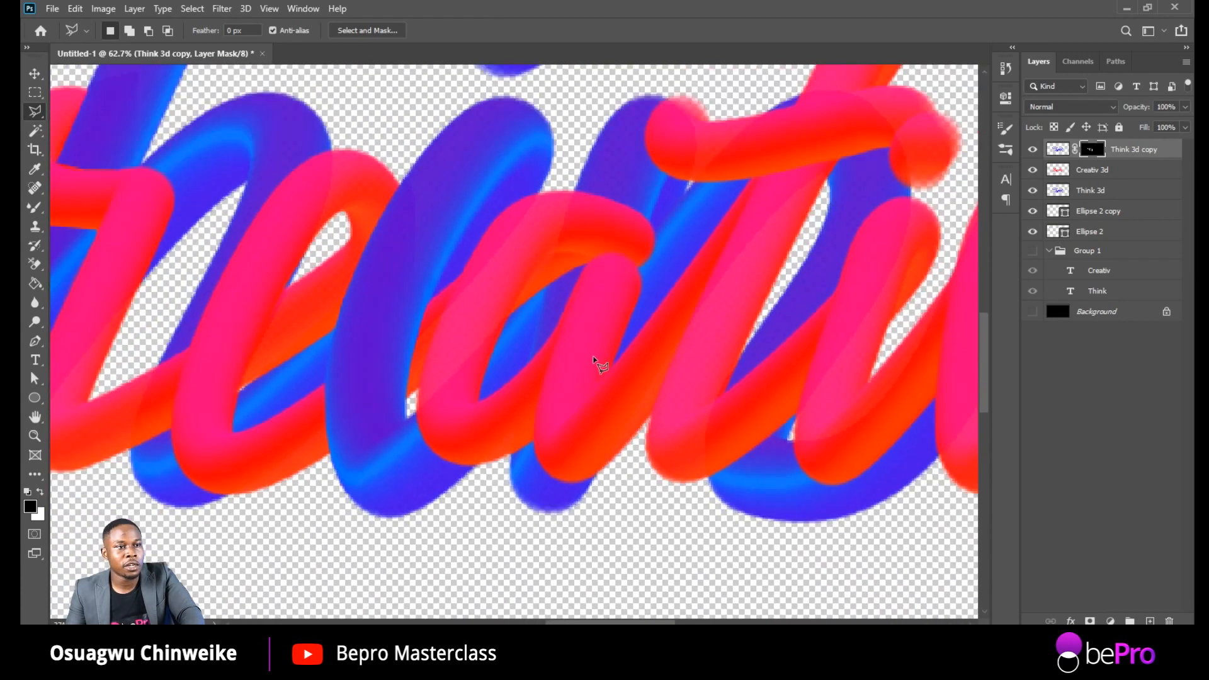
scroll(629, 346, down, 1)
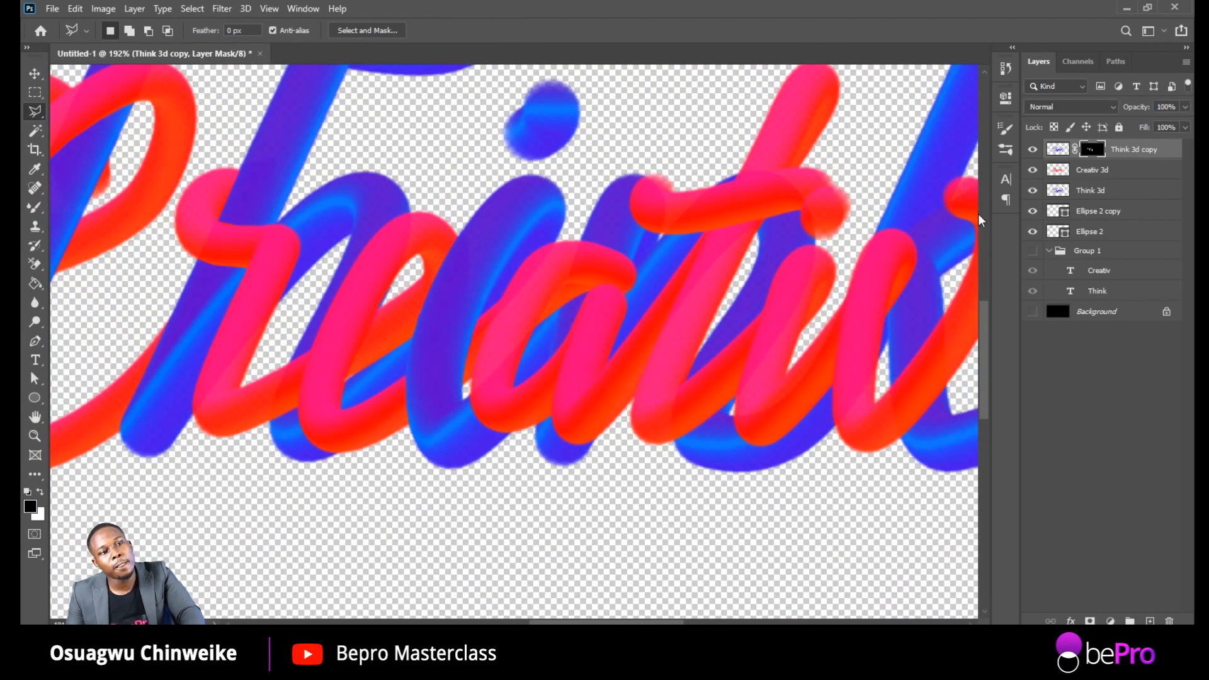
click(1033, 170)
click(1033, 169)
click(1034, 170)
click(1033, 169)
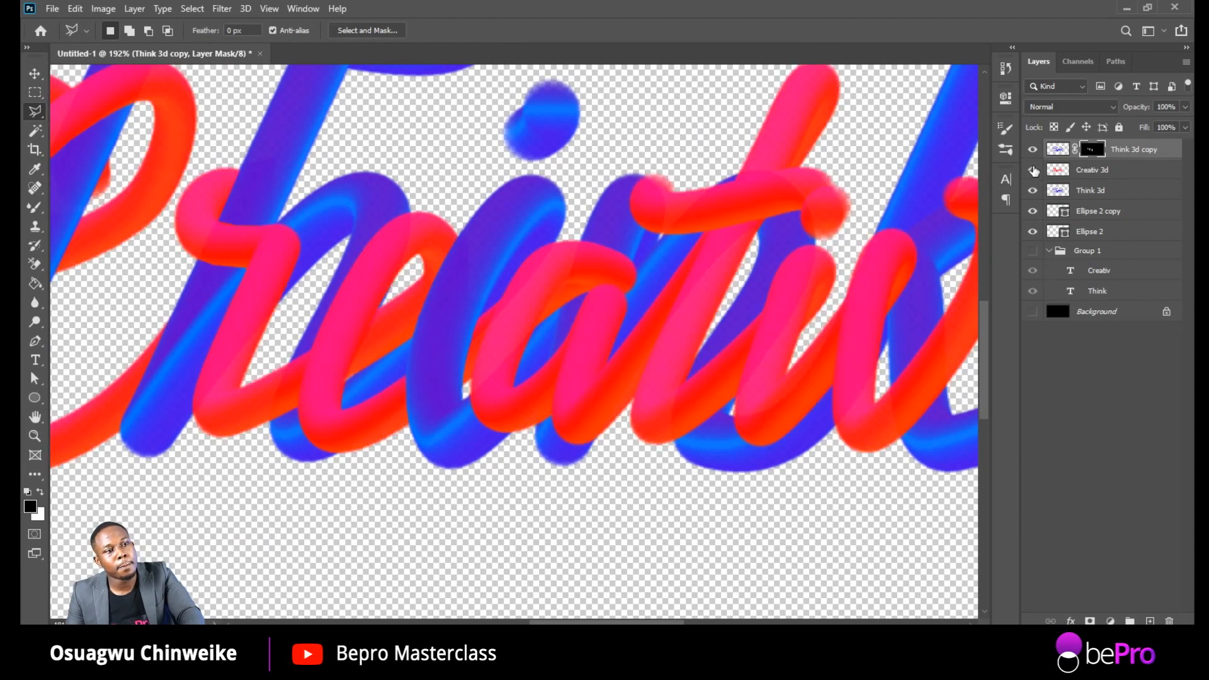
click(1033, 169)
click(1033, 170)
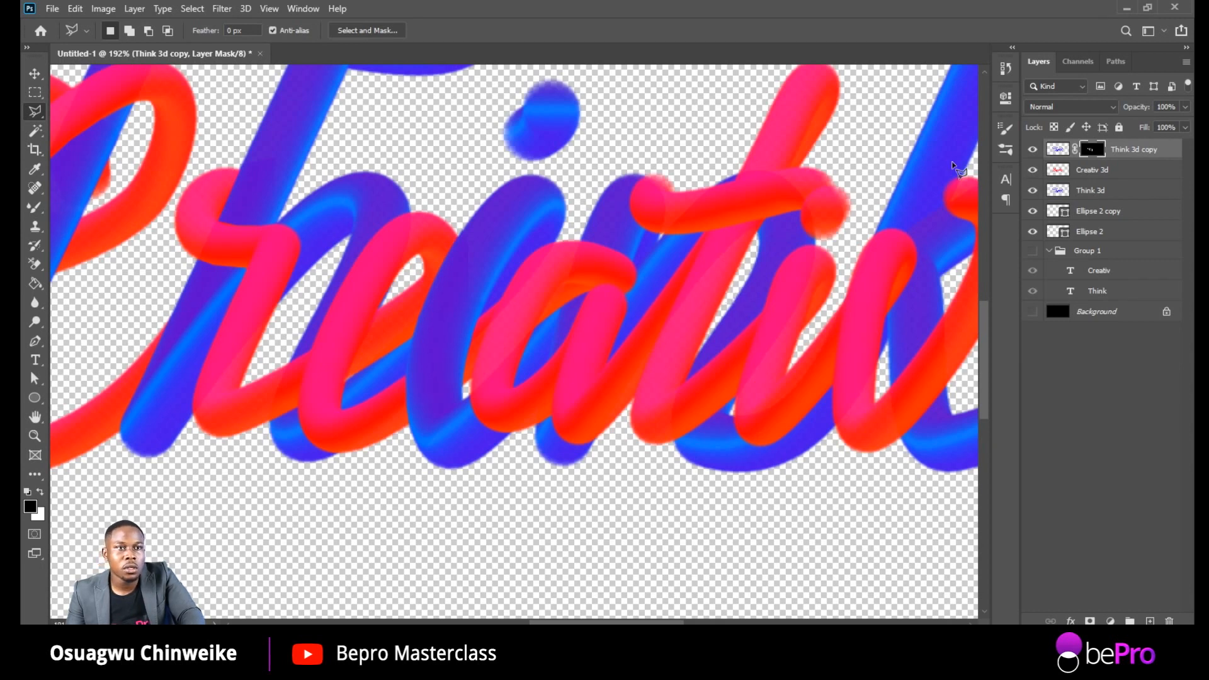
click(1033, 170)
click(1033, 170)
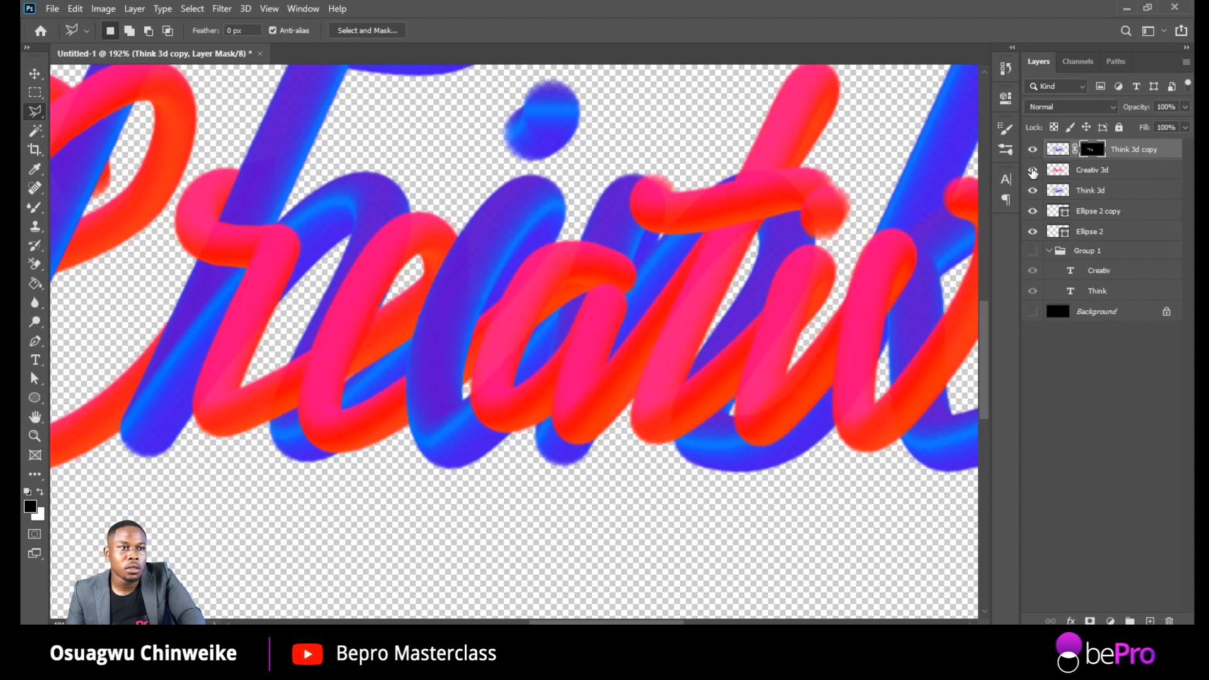
click(1033, 170)
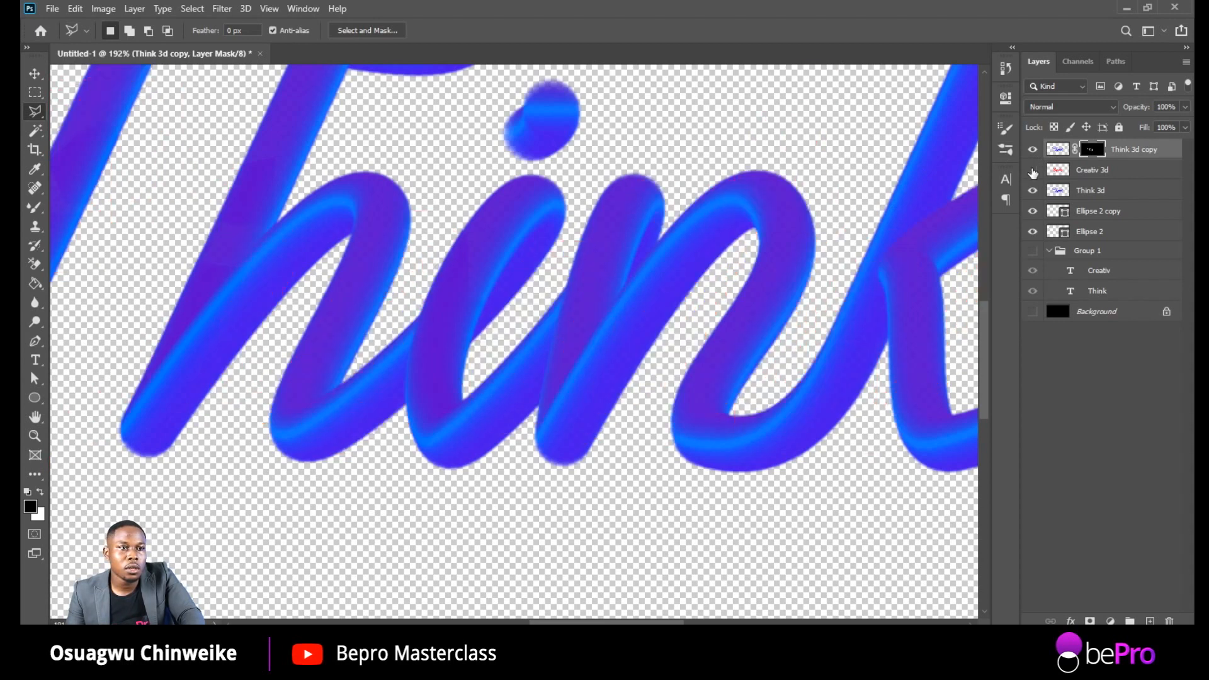
click(1033, 170)
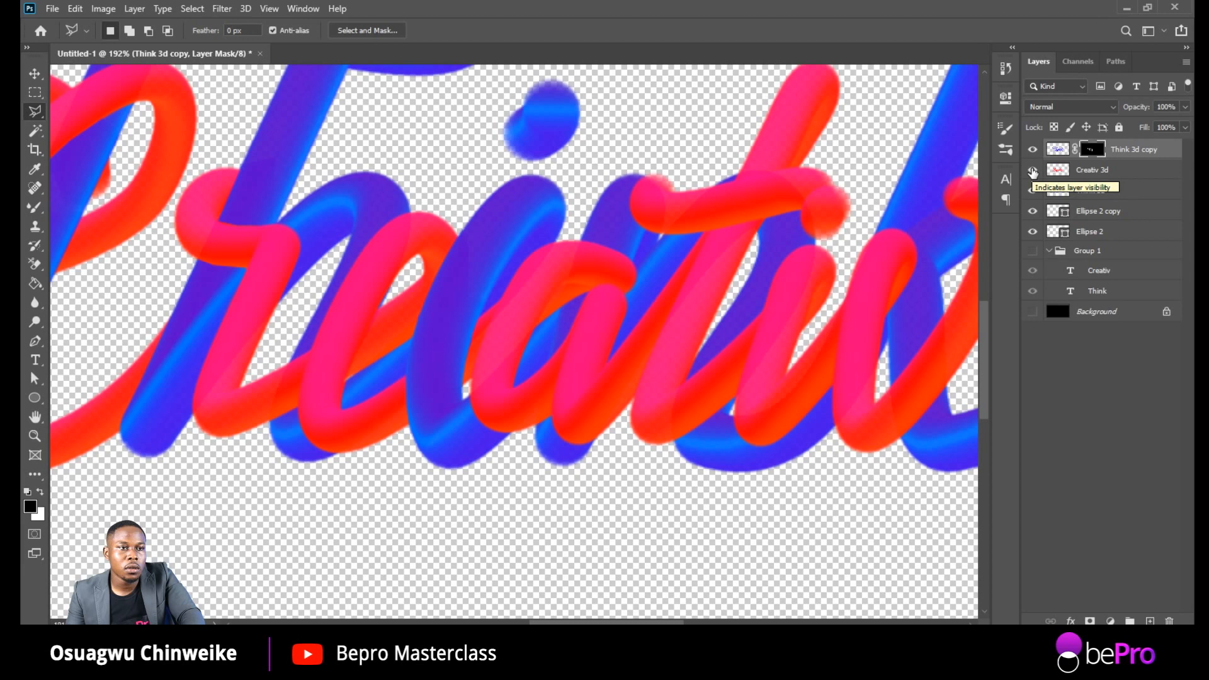
click(1033, 170)
click(1033, 170)
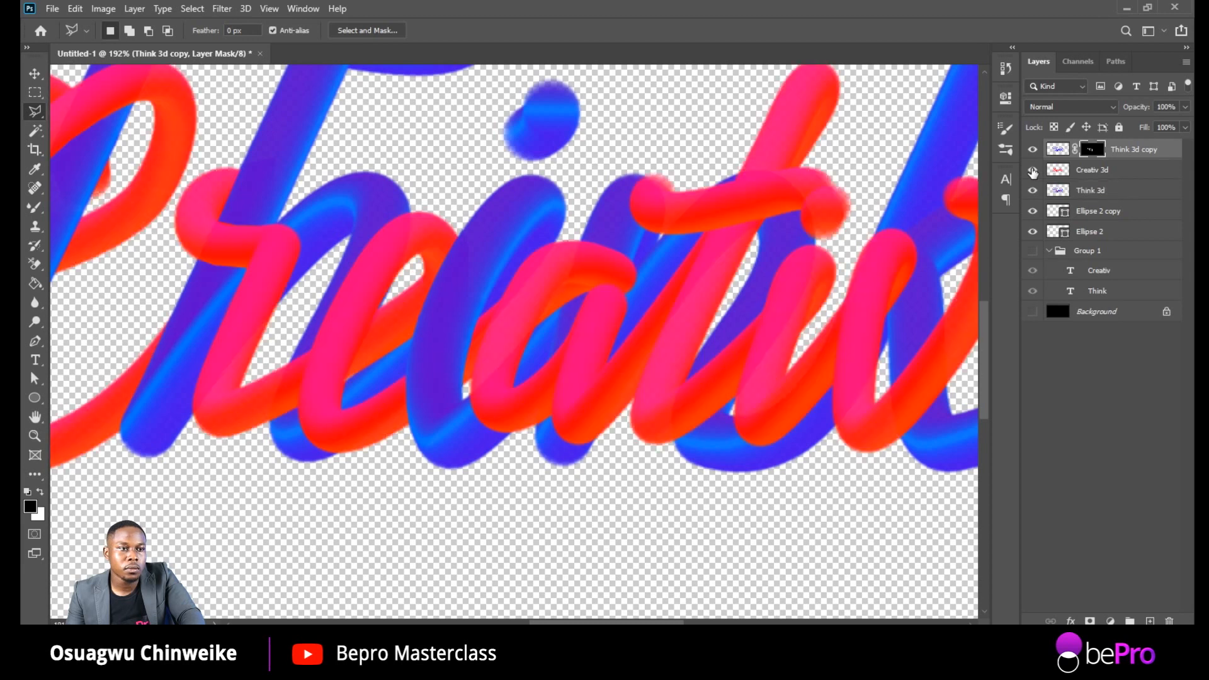
click(1032, 170)
click(1033, 170)
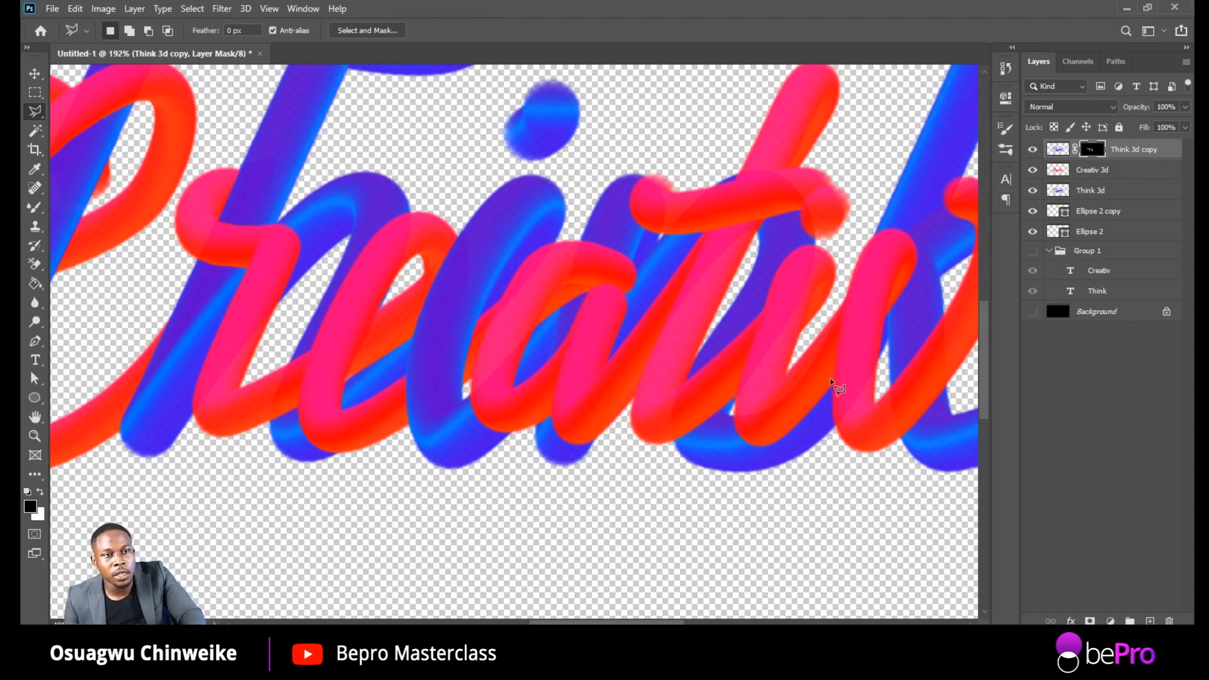
Step: Lasso the blue n's tail where it crosses the red i and the v's first stroke, fill it with white on the mask, and deselect
click(841, 296)
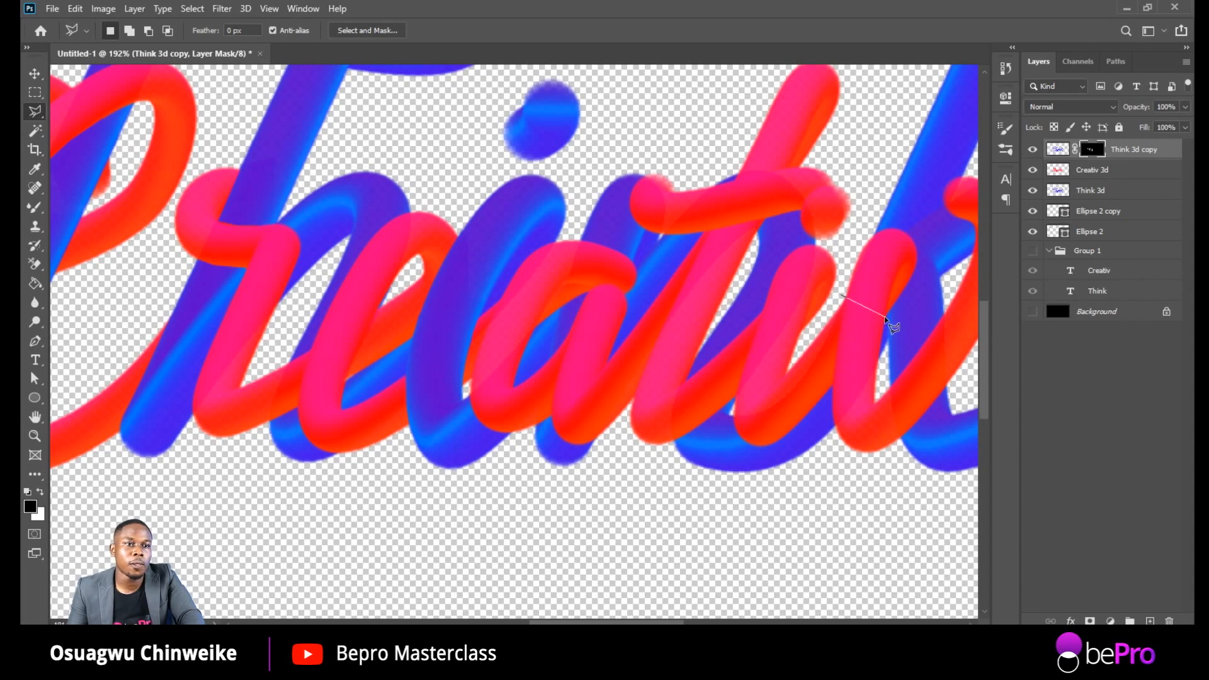
click(887, 348)
click(844, 477)
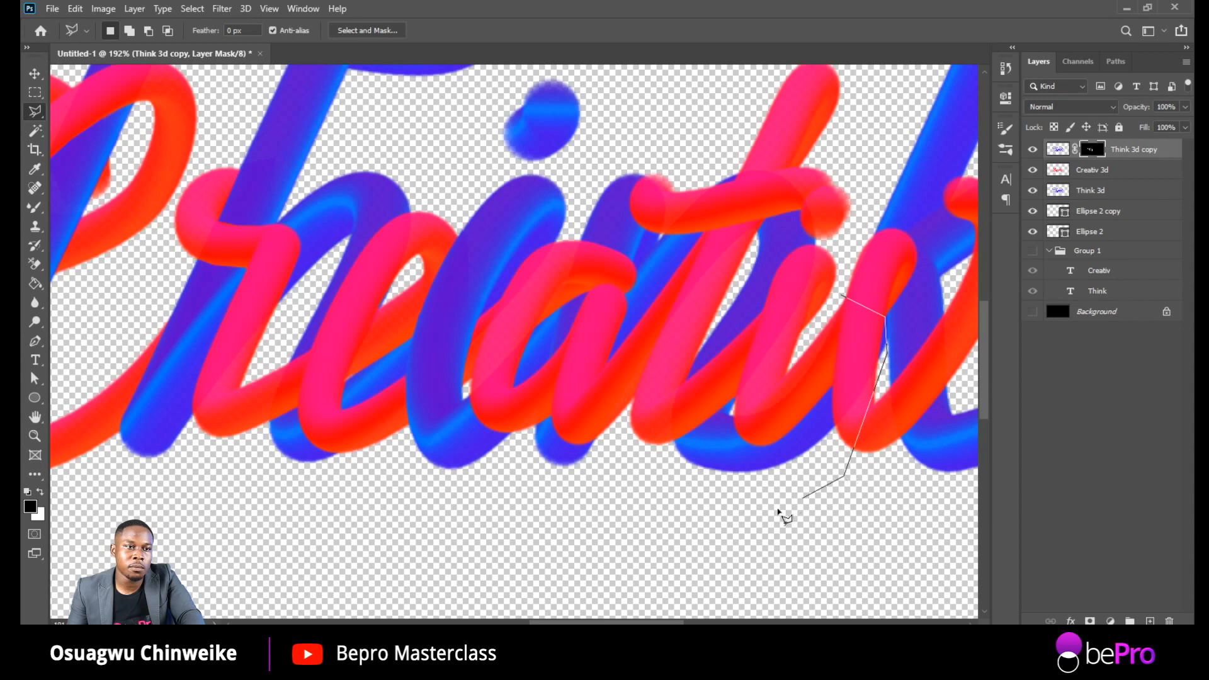
click(757, 494)
click(728, 457)
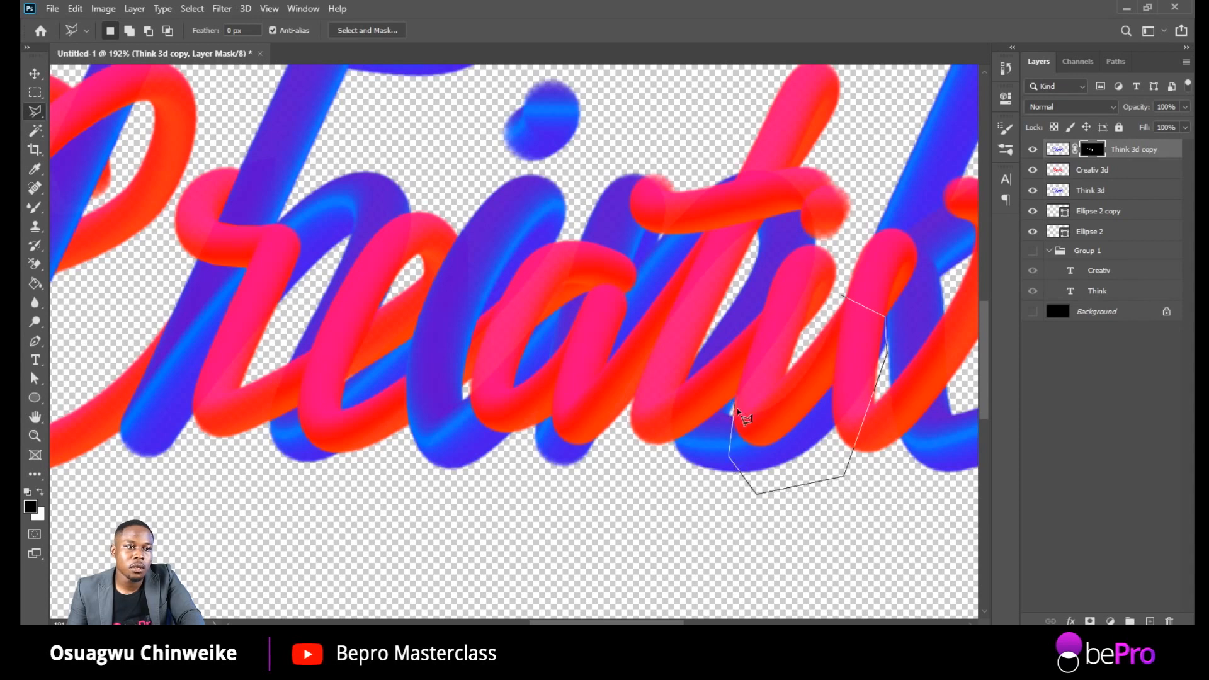
click(733, 412)
click(842, 296)
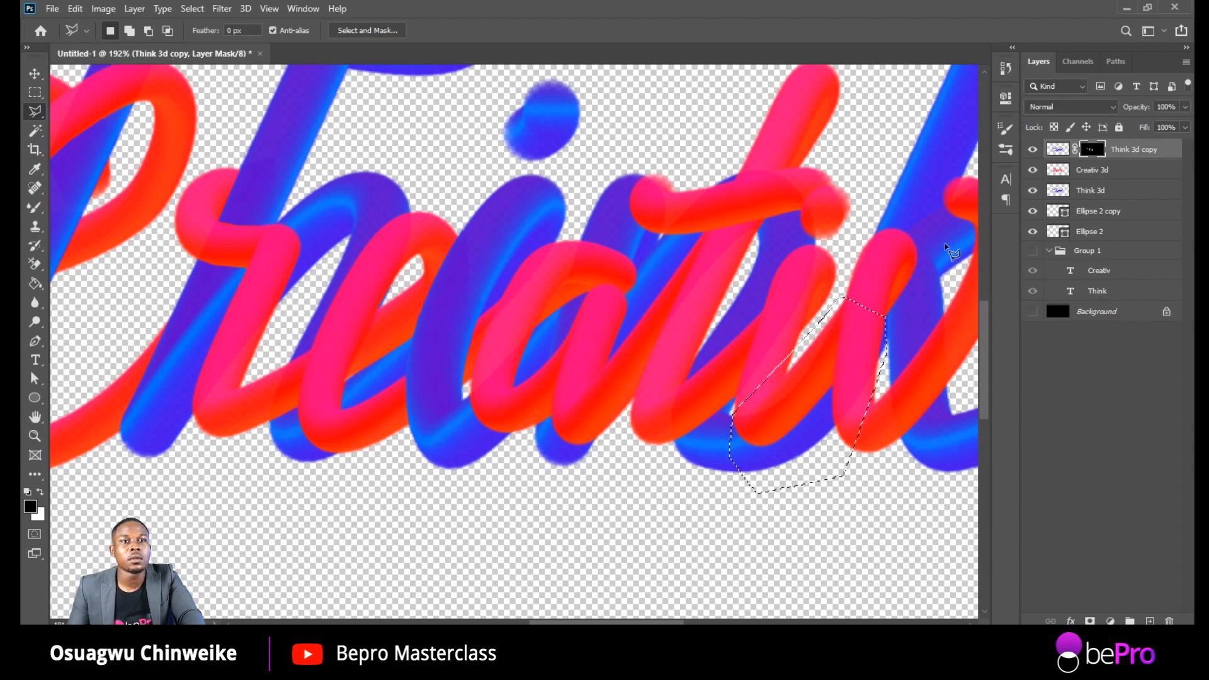
key(alt+BackSpace)
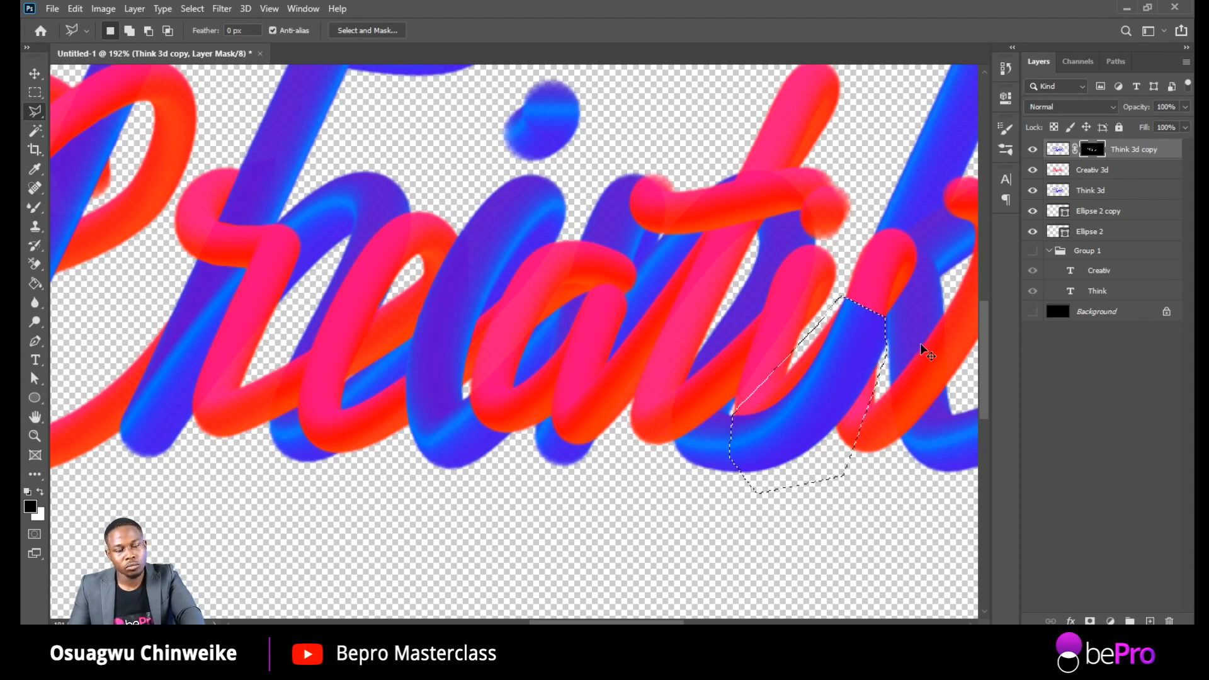
key(ctrl+d)
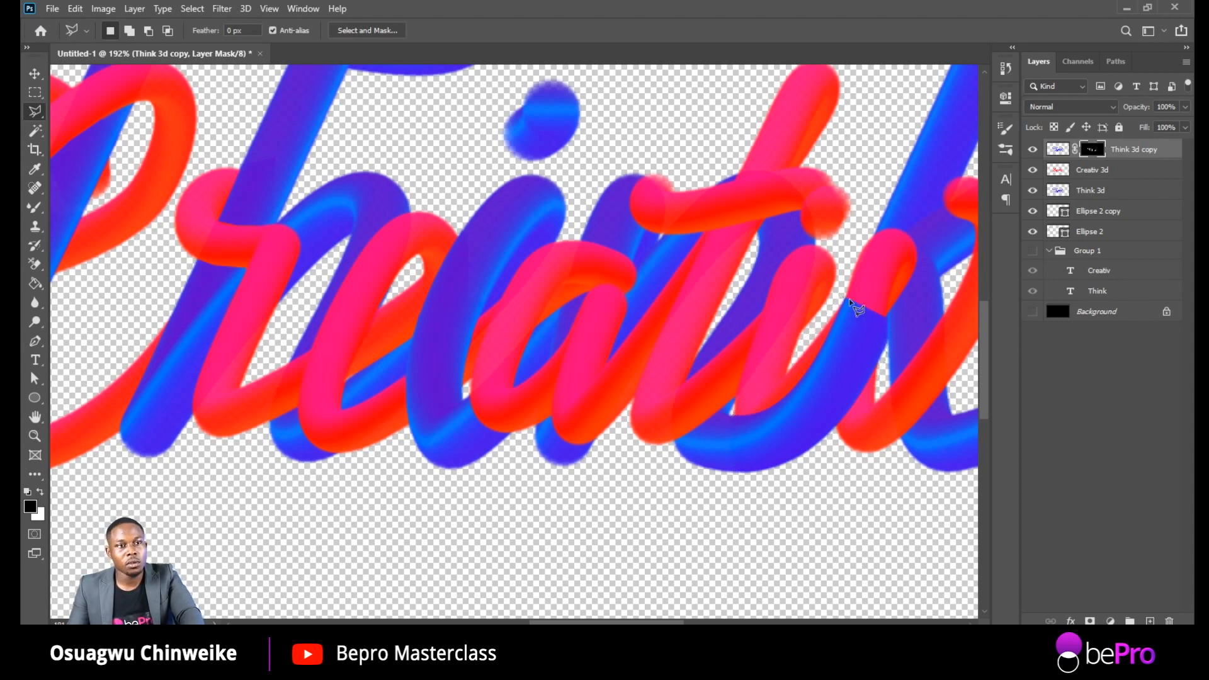
Step: Lasso the red v's first stroke where the blue n's tail covers it and fill the selection with black on the mask
click(848, 291)
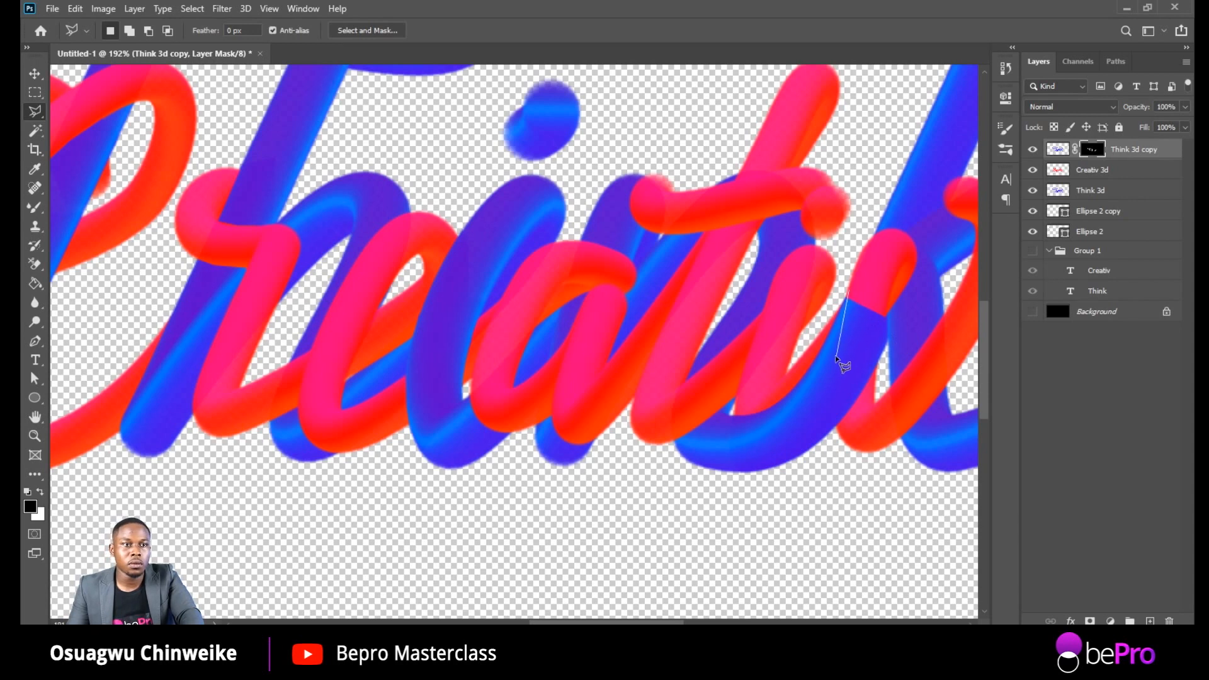
click(834, 362)
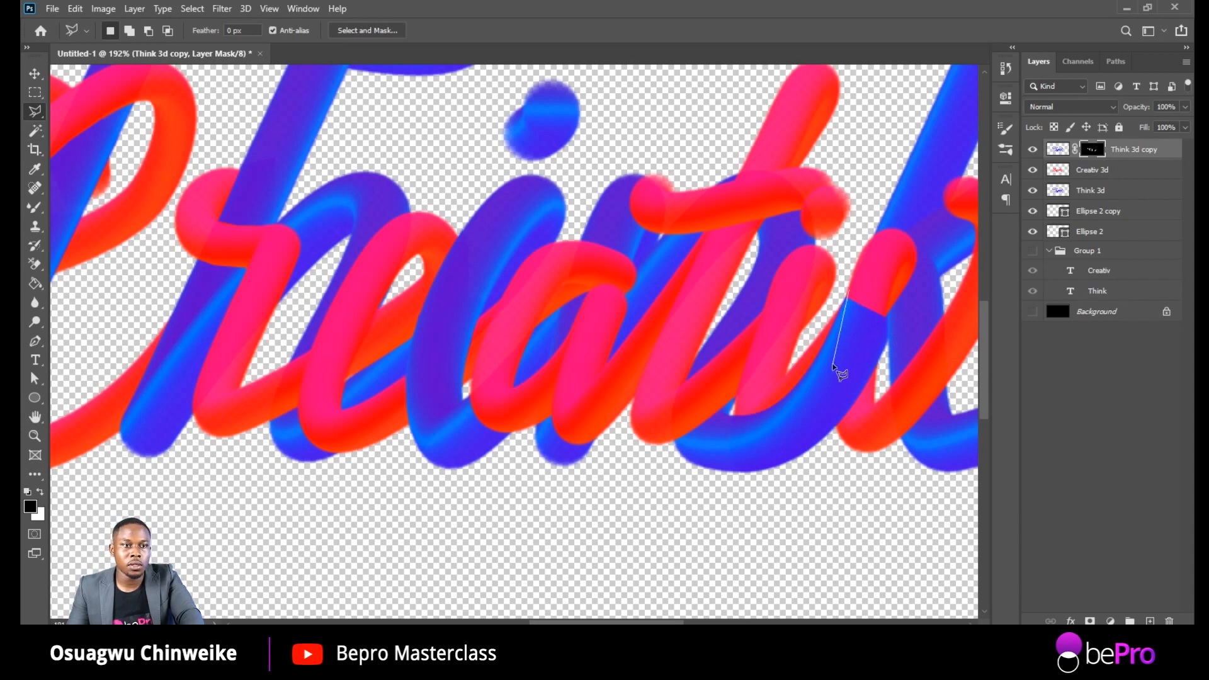
click(833, 422)
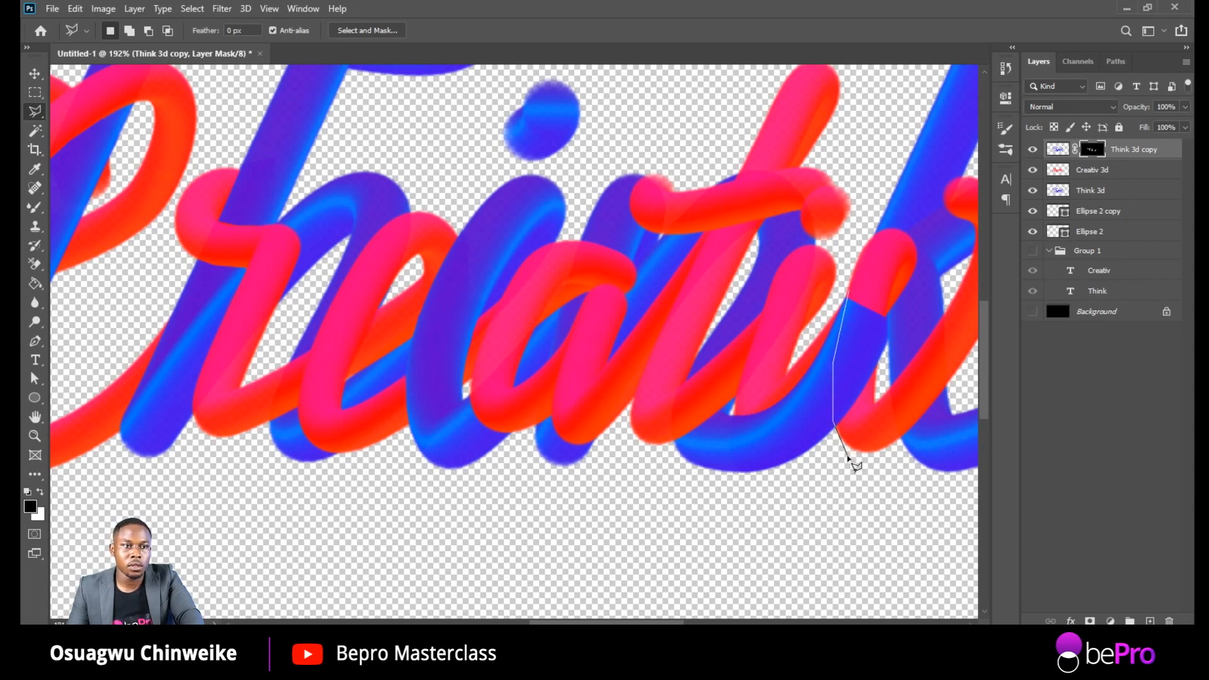
click(888, 371)
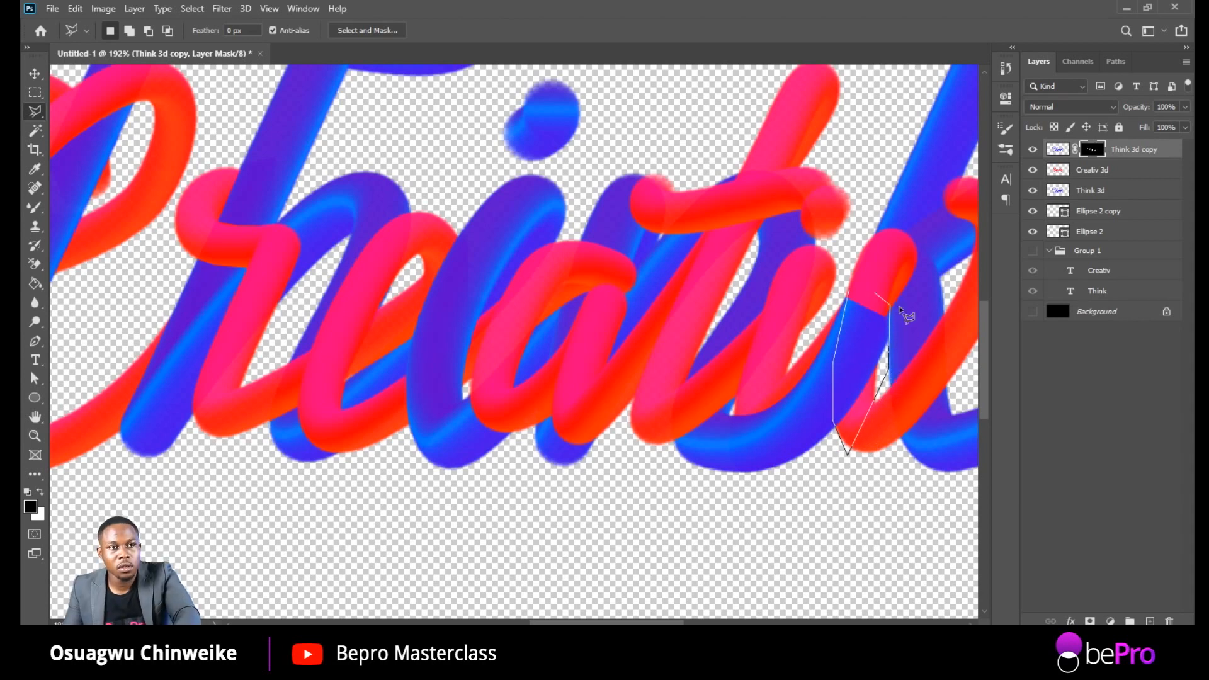
key(Return)
key(x)
key(alt+BackSpace)
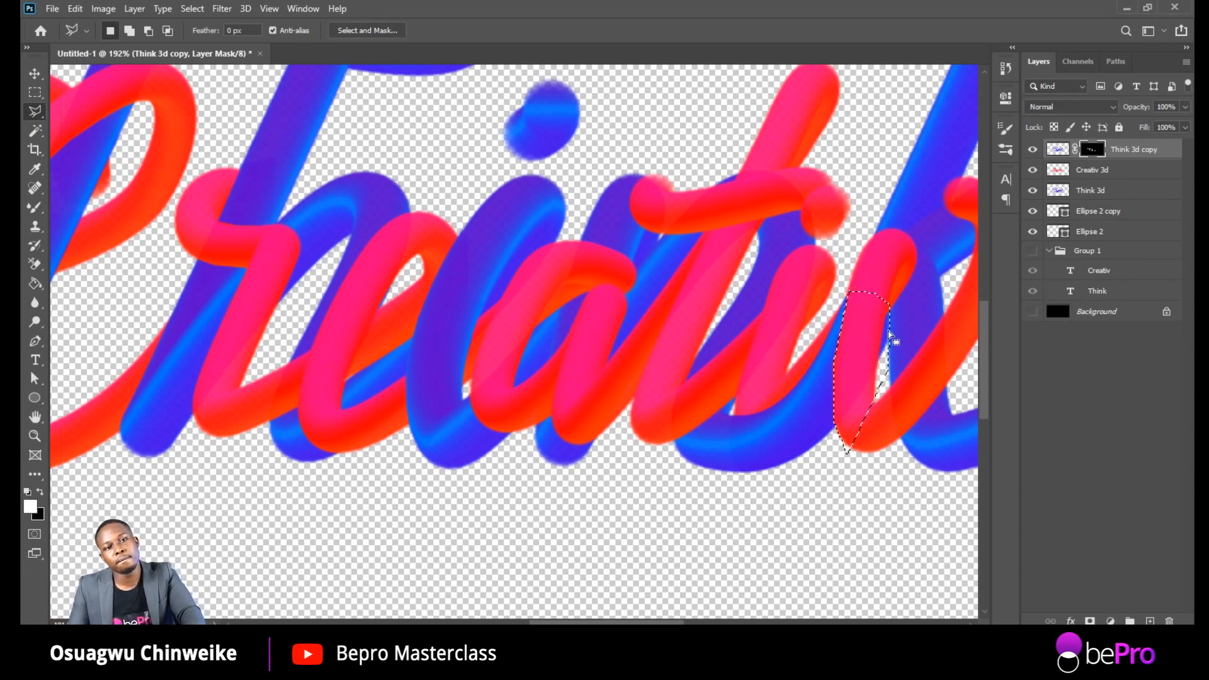
Step: Deselect the area around the red v's first stroke
key(alt+d)
key(Escape)
key(ctrl+d)
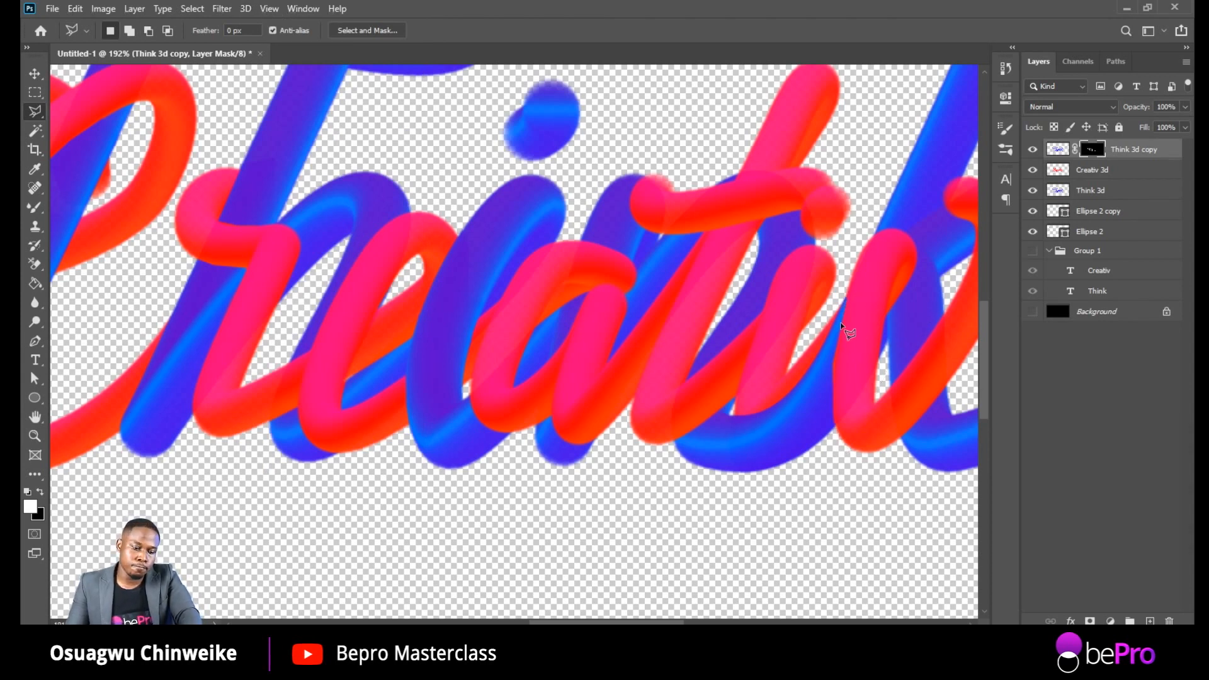
Step: Lasso the red v's second stroke where it crosses the blue k's leg, fill it with white on the Think 3d copy mask, and deselect
scroll(840, 337, down, 5)
scroll(859, 343, up, 4)
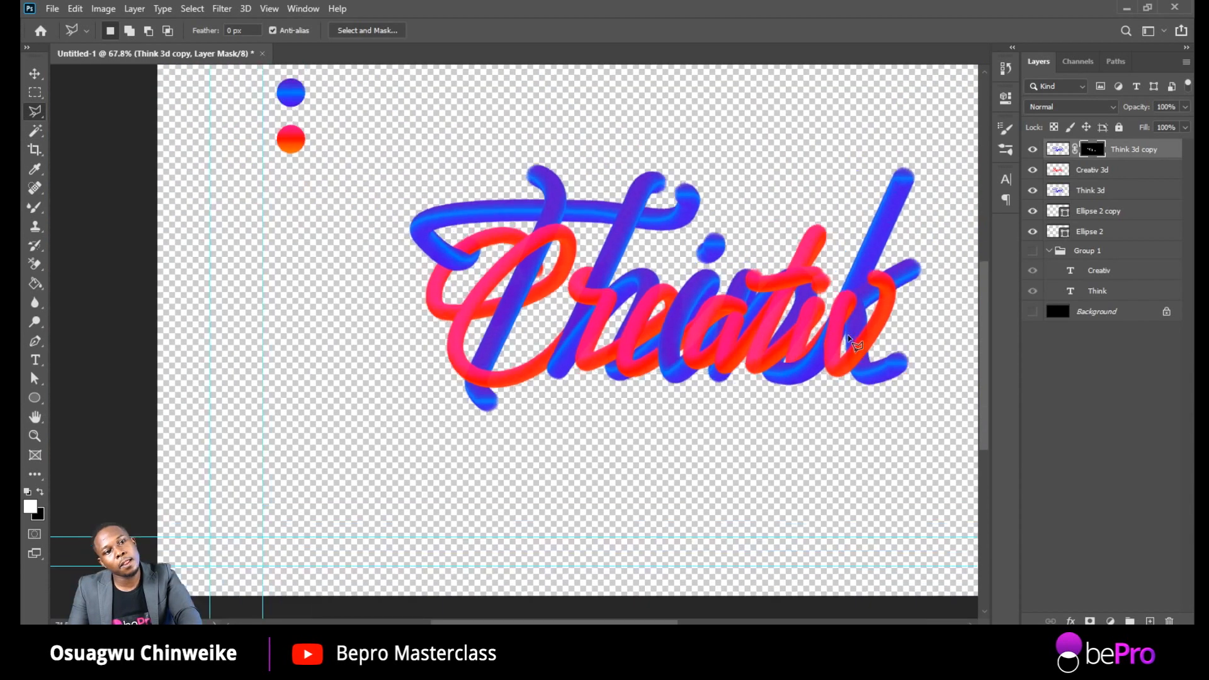
scroll(851, 331, up, 3)
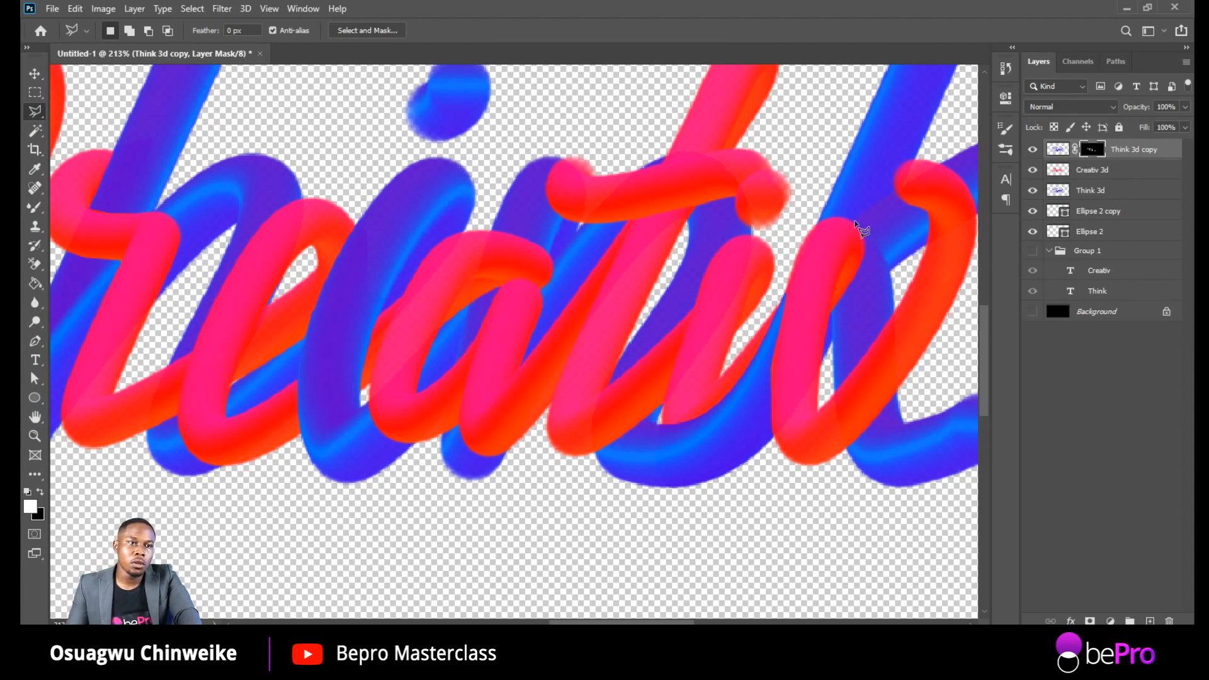
scroll(742, 254, down, 6)
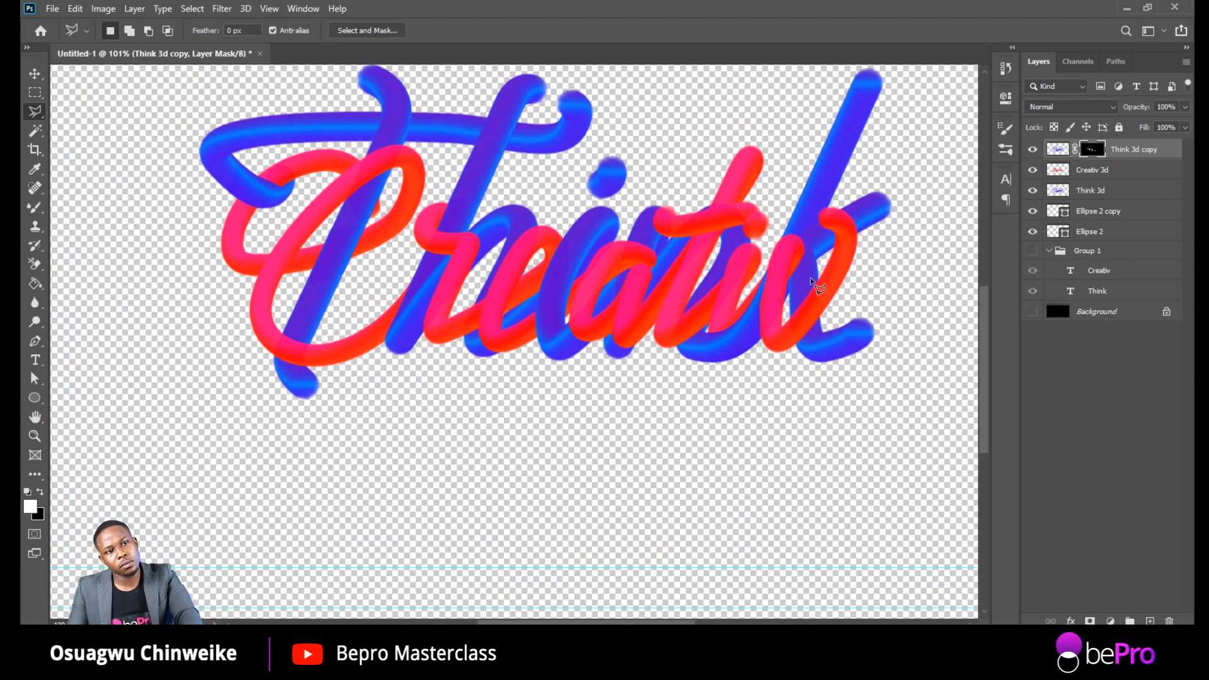
scroll(812, 277, up, 5)
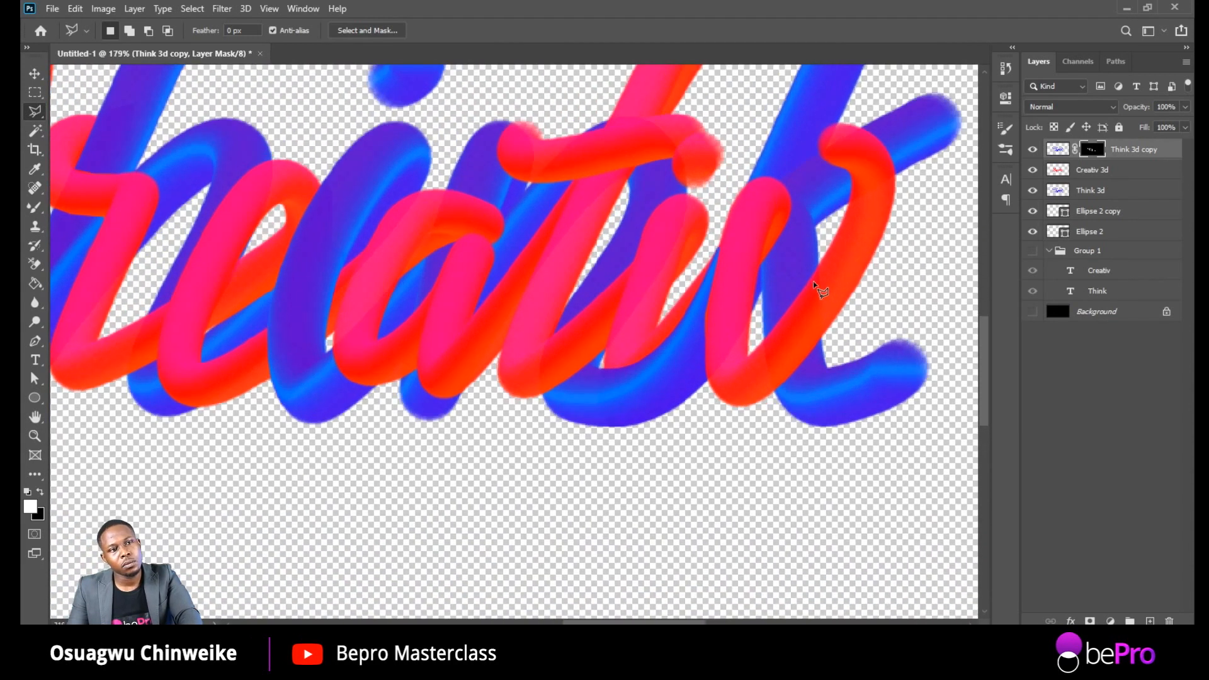
scroll(808, 296, up, 1)
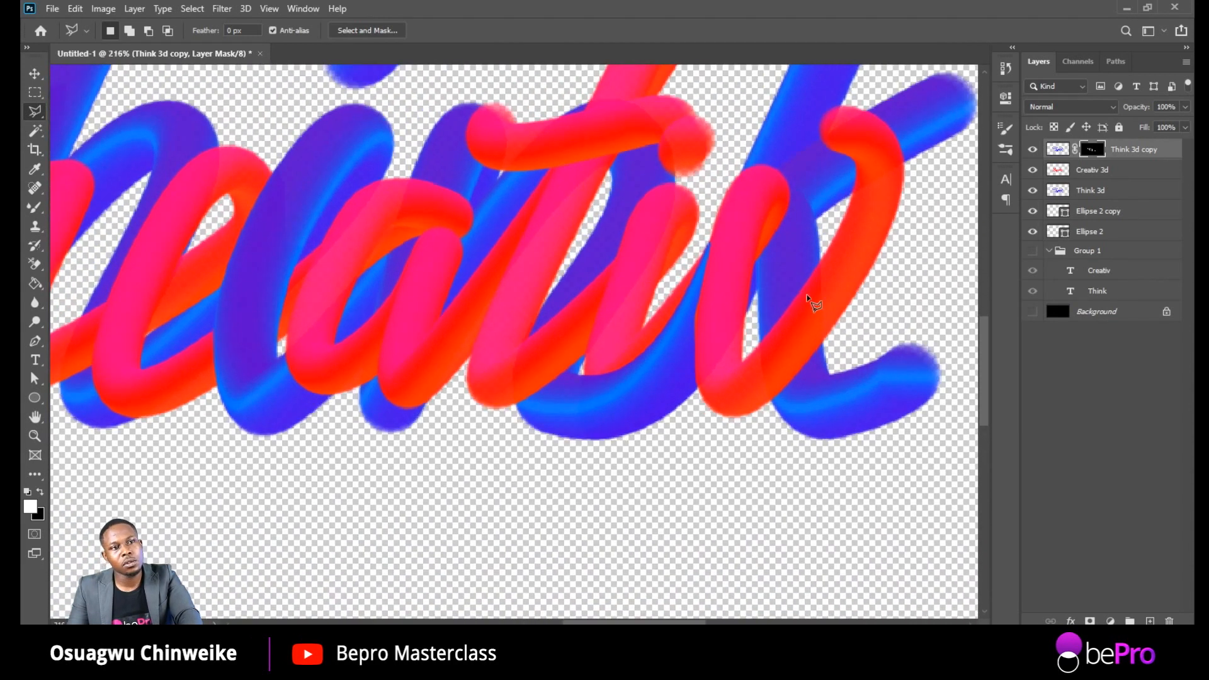
click(827, 252)
click(759, 306)
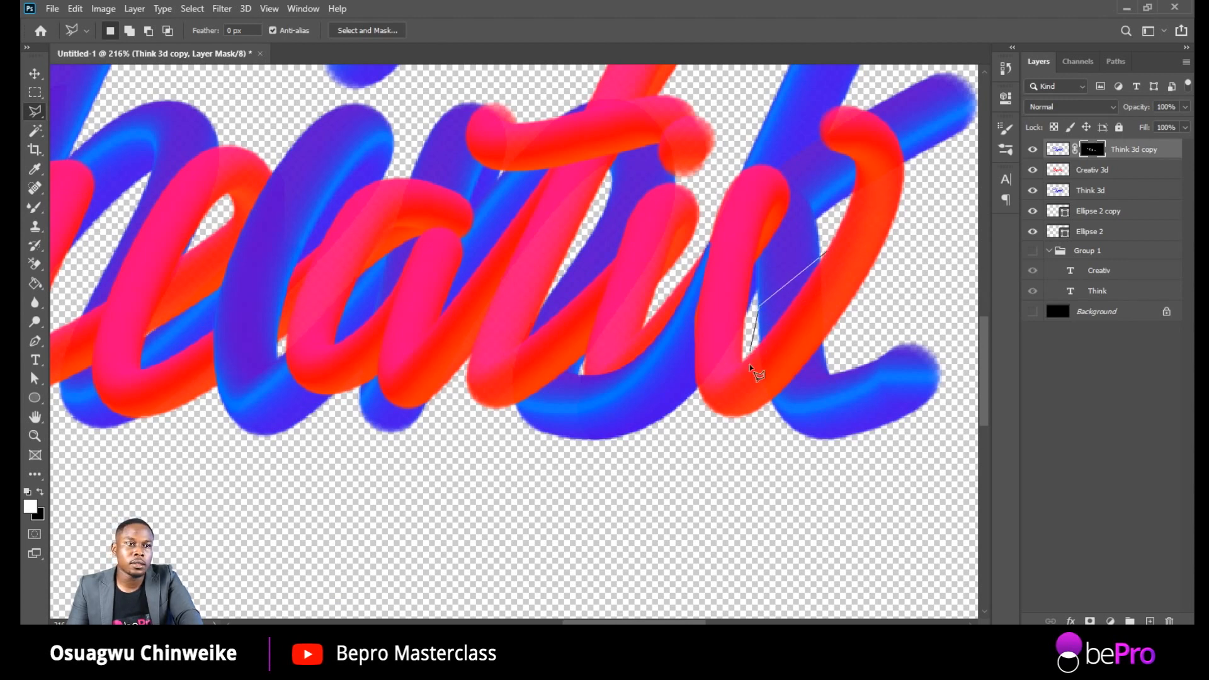
click(848, 322)
click(845, 276)
click(827, 252)
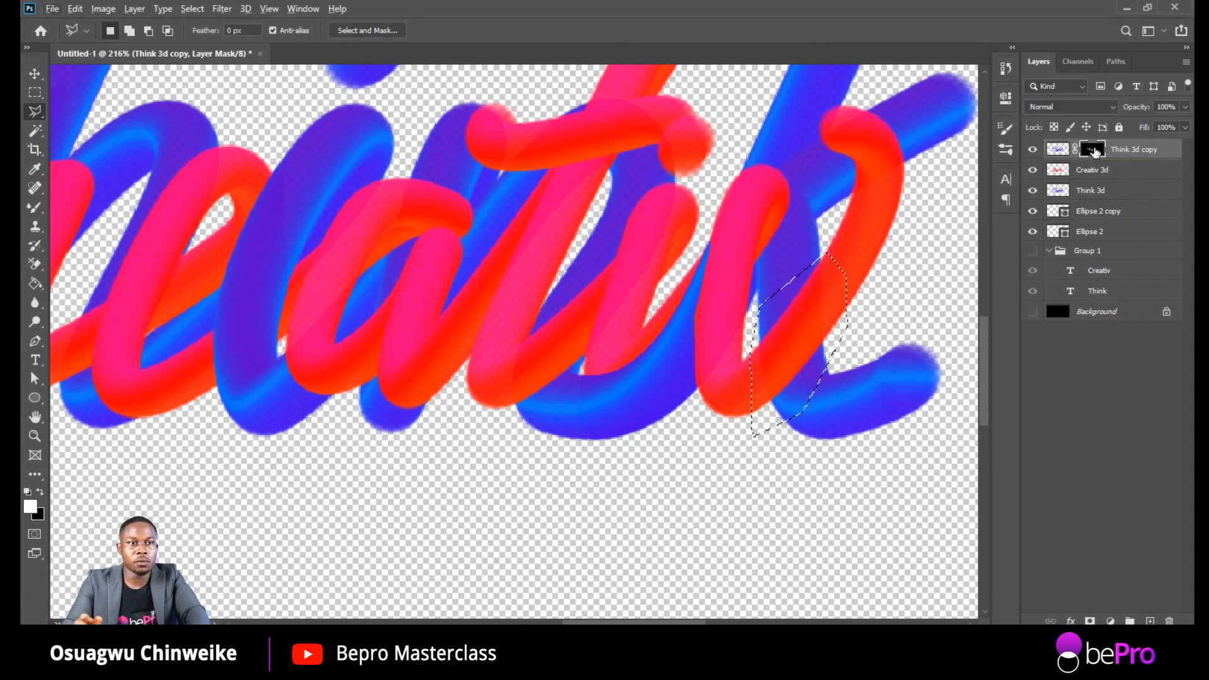
key(x)
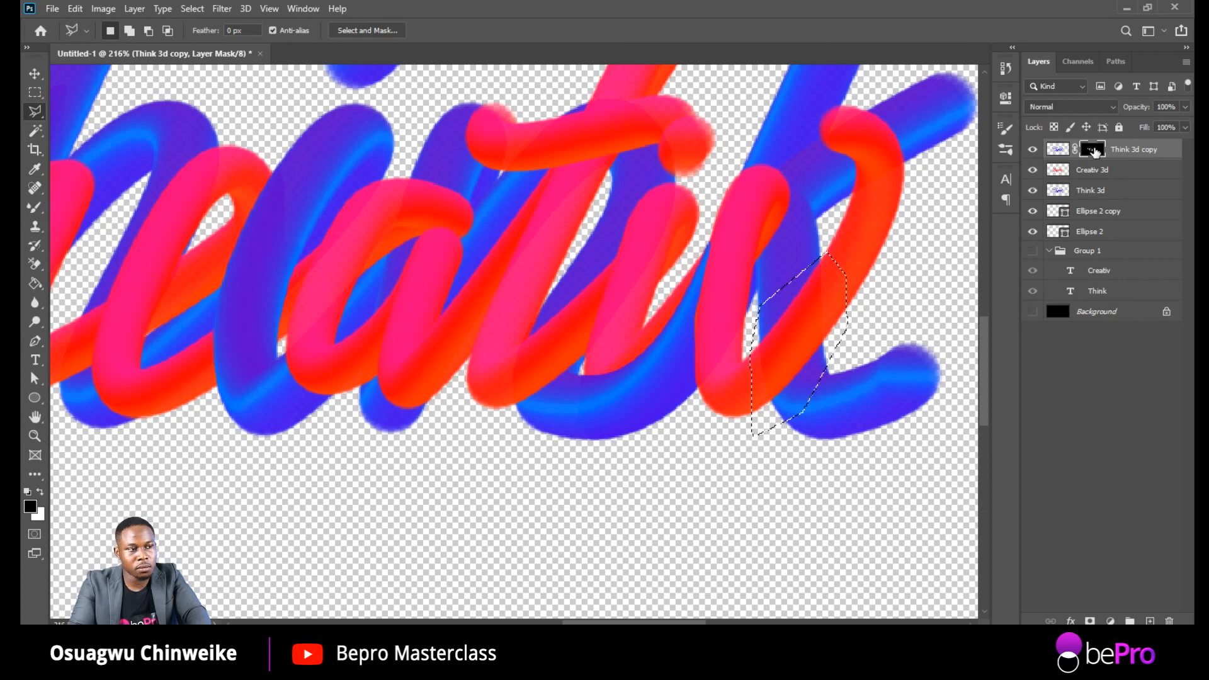
key(alt+BackSpace)
key(ctrl+d)
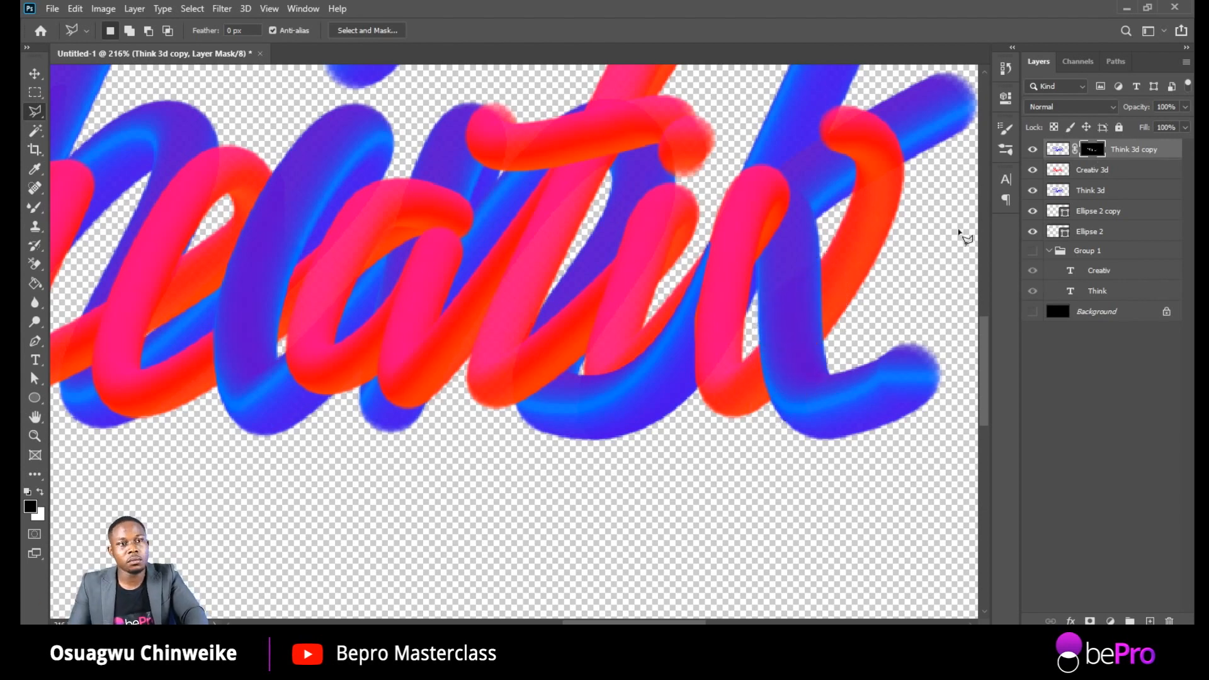
Step: Review the whole woven lettering and inspect the crossings around the red i, the red v and the blue k up close
scroll(781, 246, down, 5)
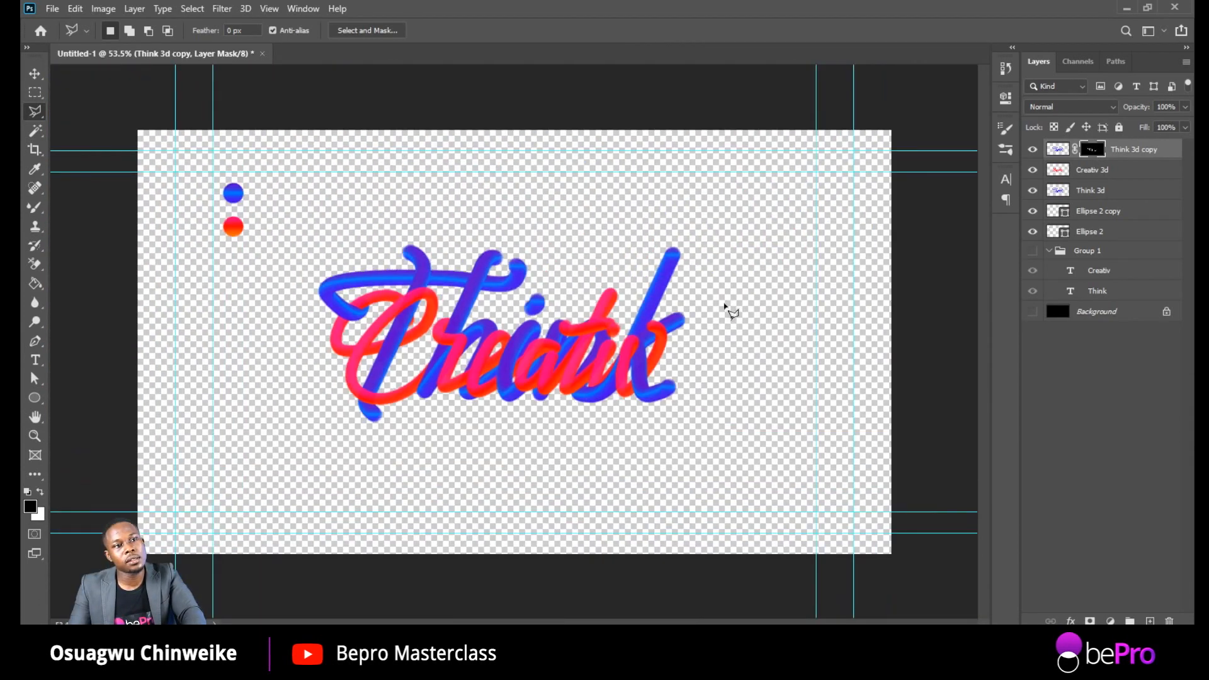
scroll(595, 423, down, 3)
scroll(592, 399, up, 5)
scroll(606, 384, down, 2)
scroll(605, 401, up, 1)
scroll(621, 401, up, 6)
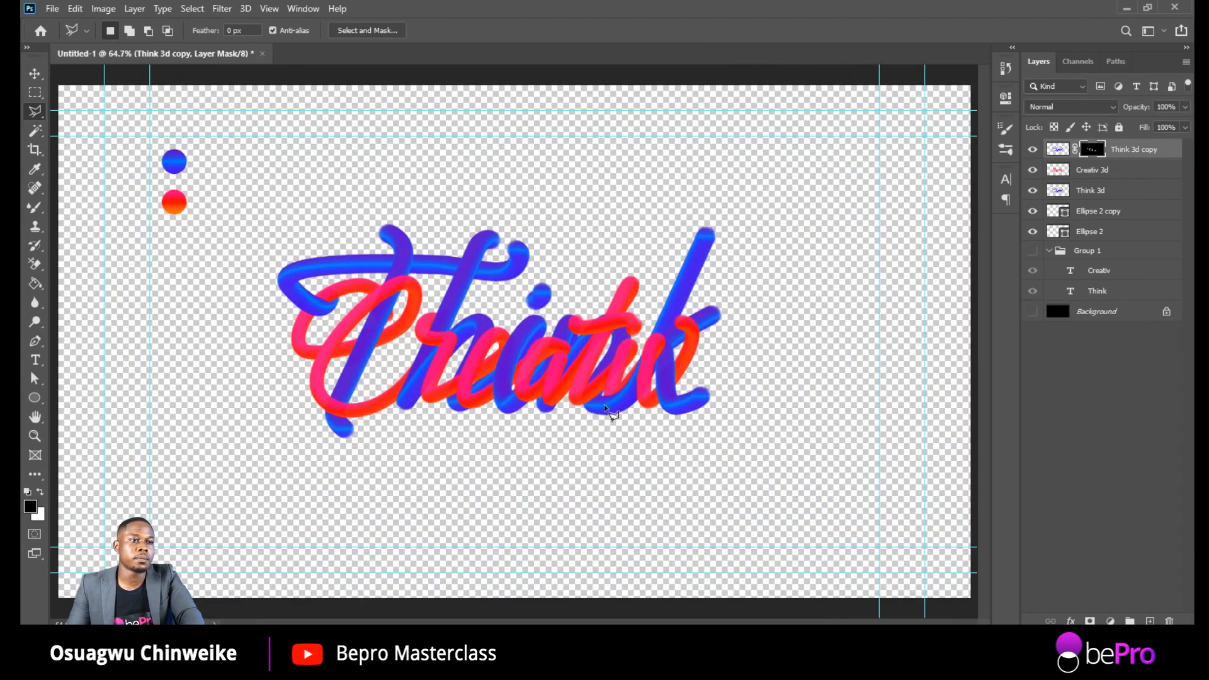
scroll(653, 355, up, 5)
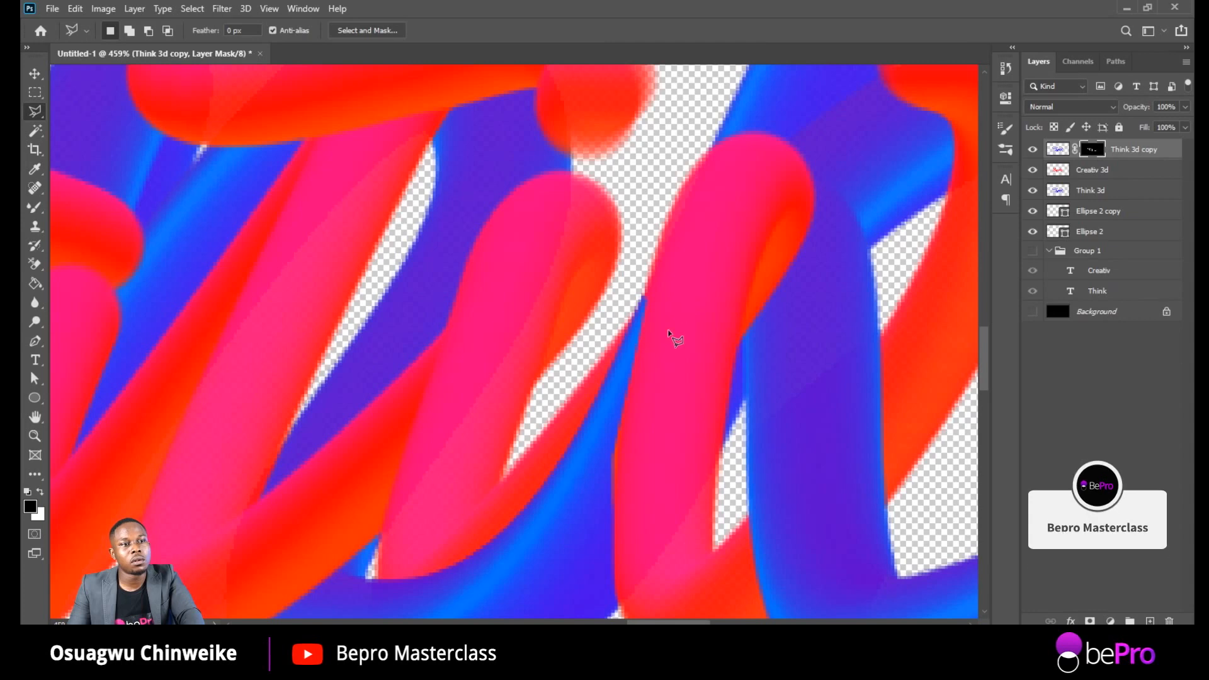
scroll(632, 339, down, 3)
scroll(633, 341, down, 5)
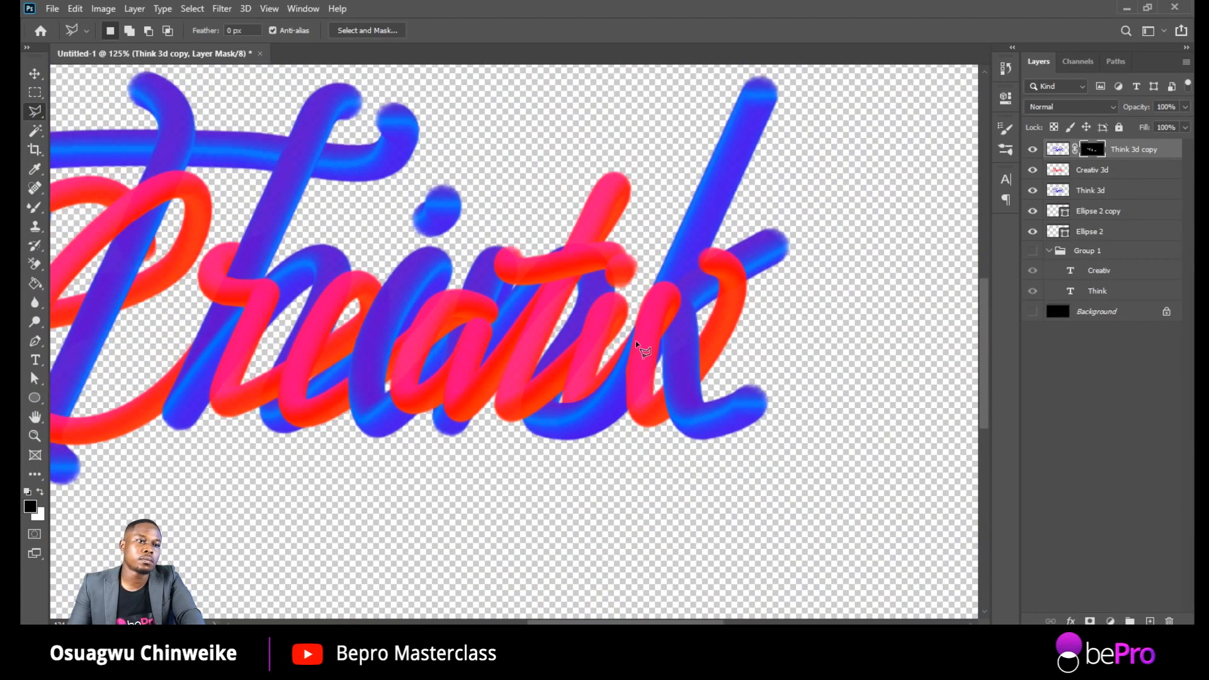
Step: Lasso the sliver of the blue n's tail between the red i and v, fill it with black on the mask, and deselect
scroll(635, 344, up, 4)
scroll(632, 341, up, 1)
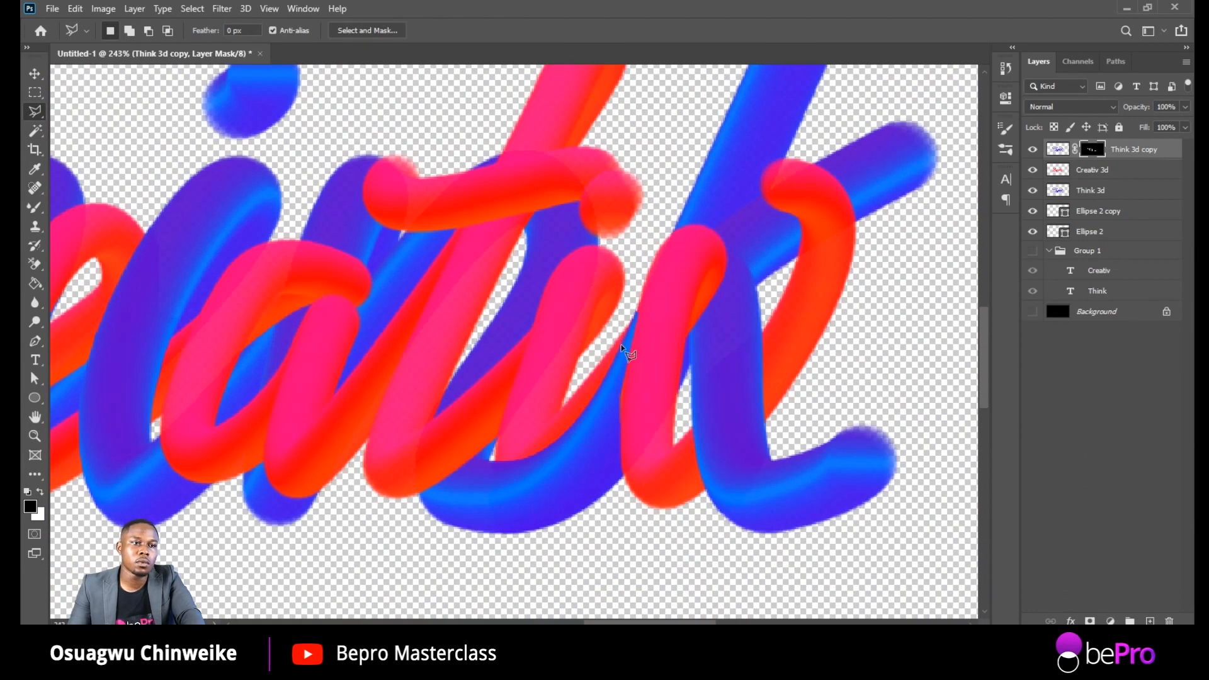
click(619, 352)
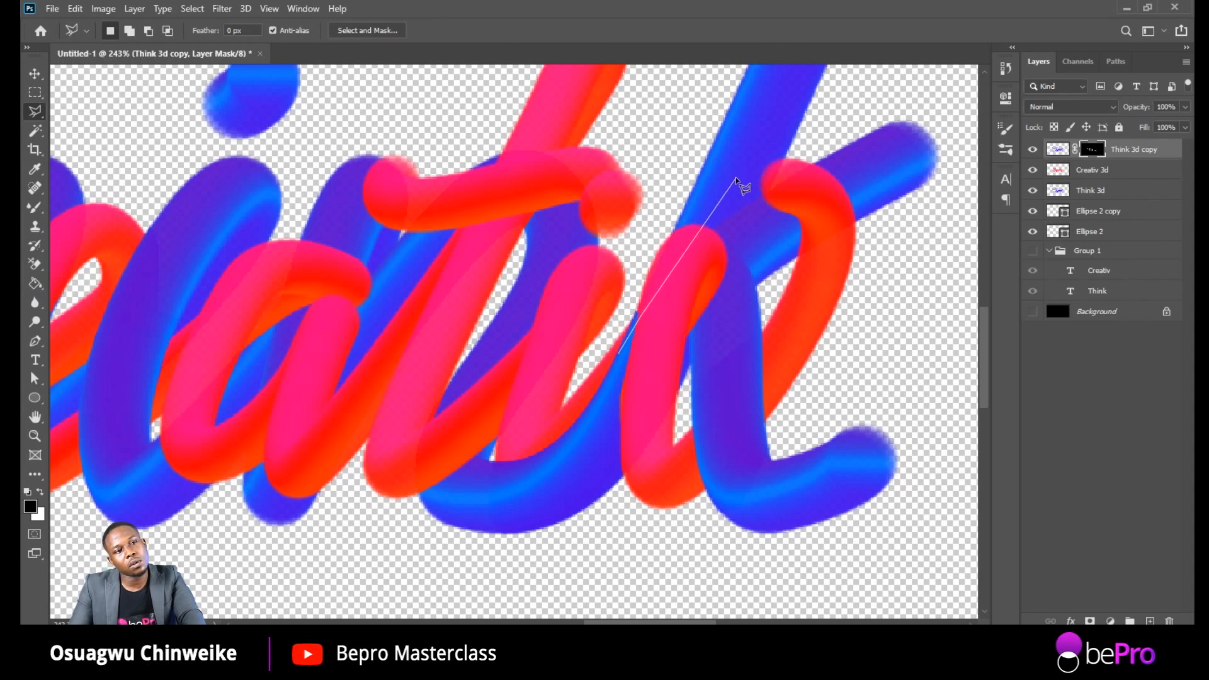
click(646, 296)
click(641, 292)
click(623, 302)
click(620, 352)
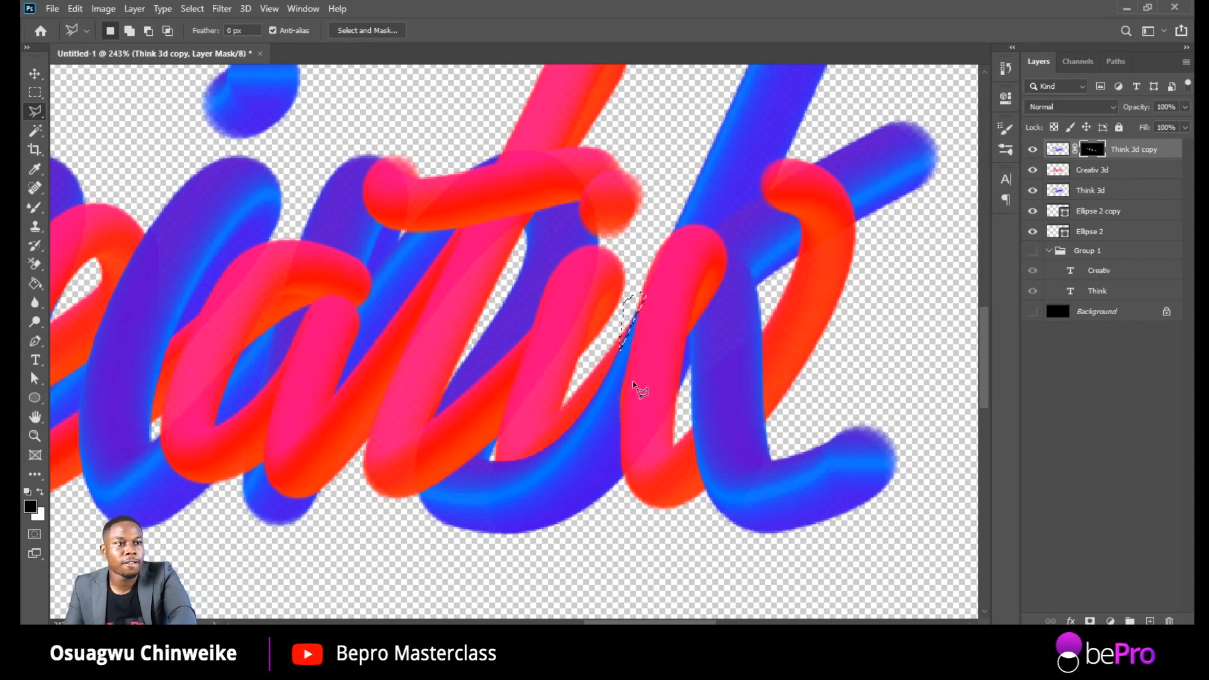
key(x)
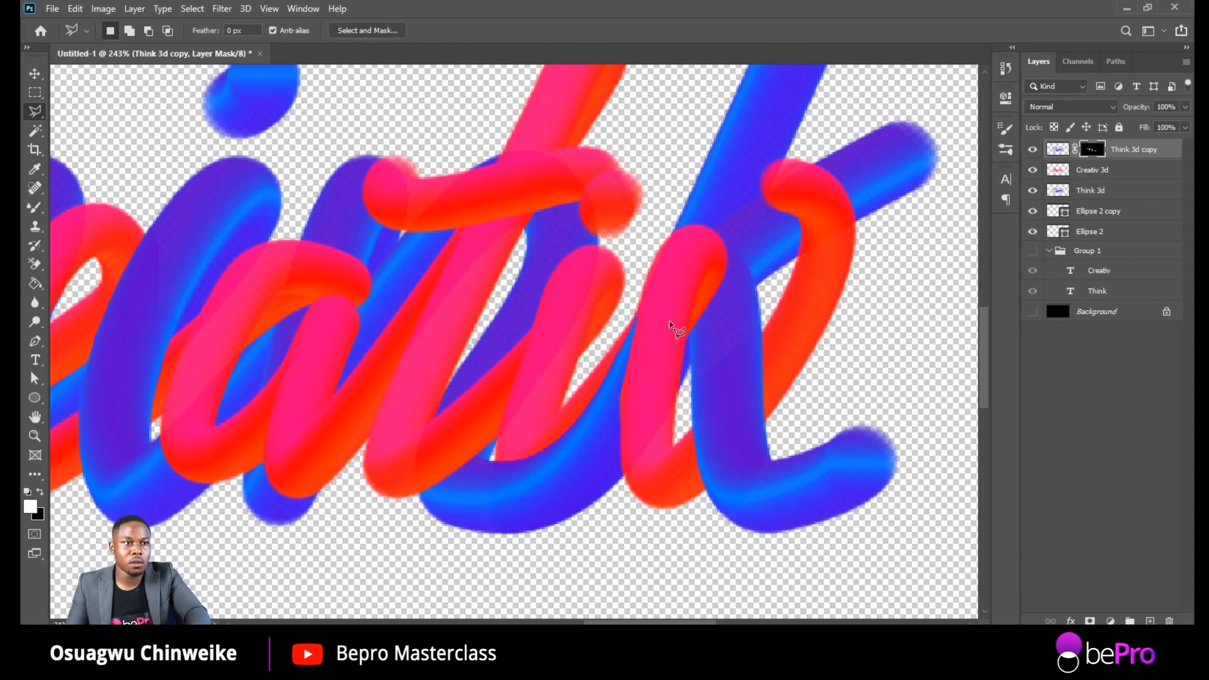
Step: Compare the blue n's path with the red a and t above it by toggling the Creativ 3d layer's visibility
key(ctrl+0)
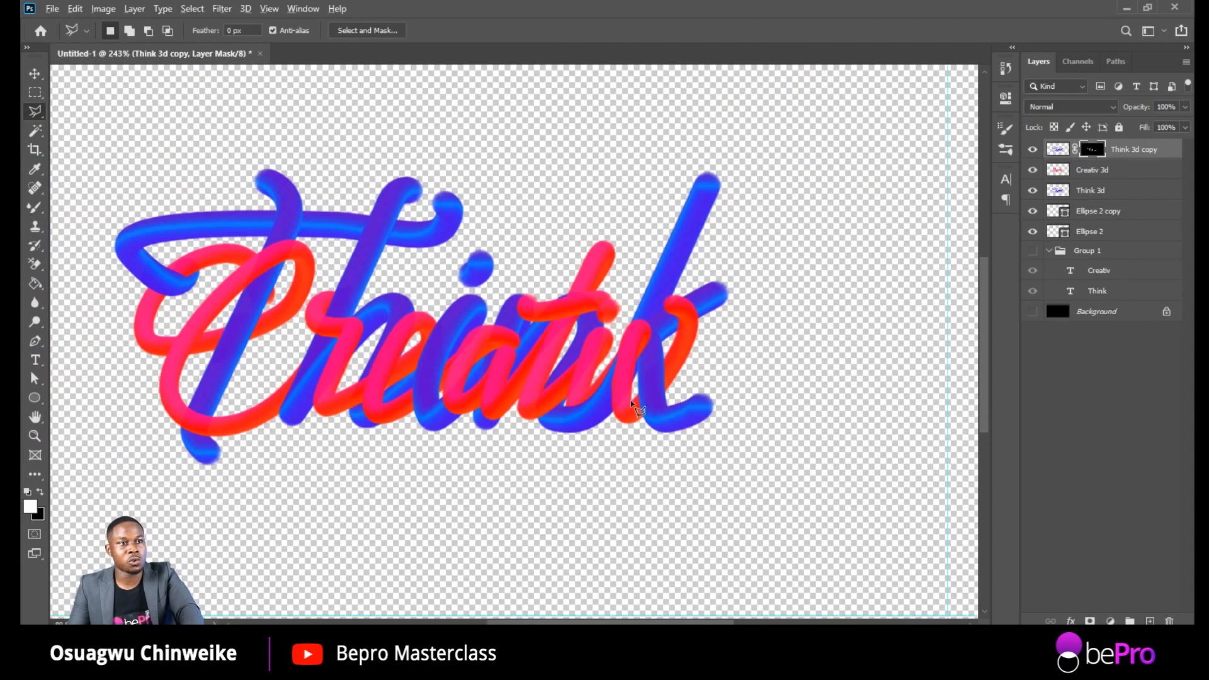
scroll(553, 401, down, 1)
scroll(554, 403, up, 3)
scroll(612, 386, down, 3)
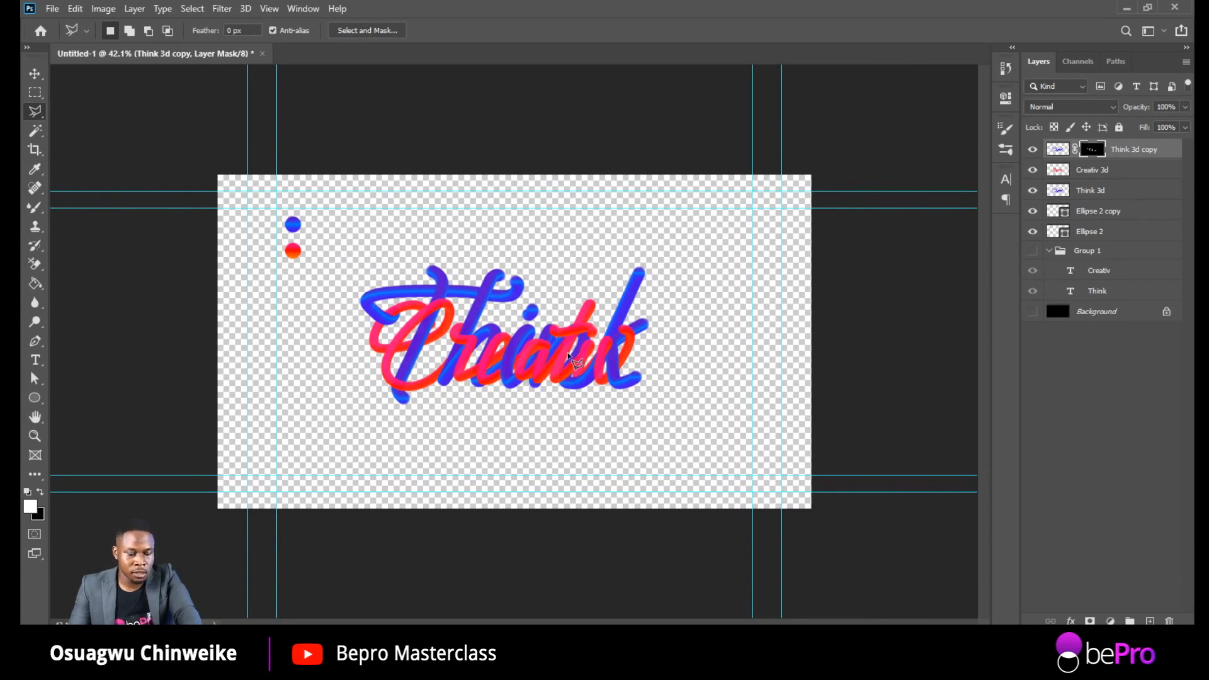
scroll(568, 354, up, 6)
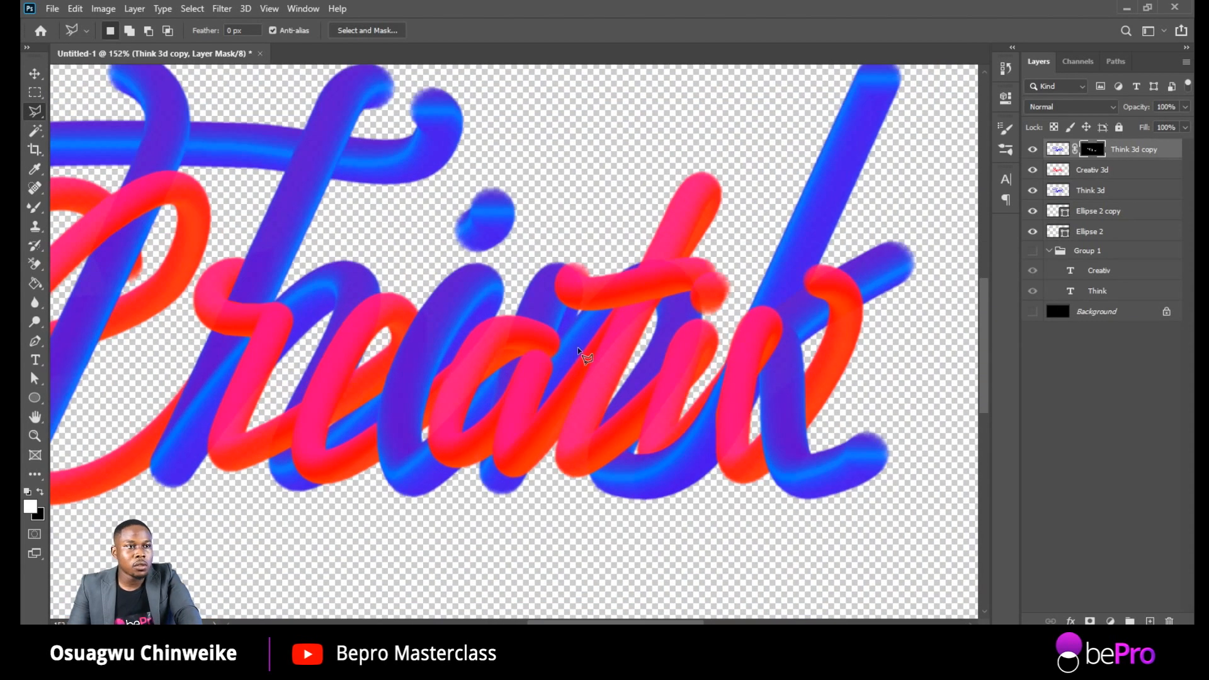
scroll(577, 349, up, 1)
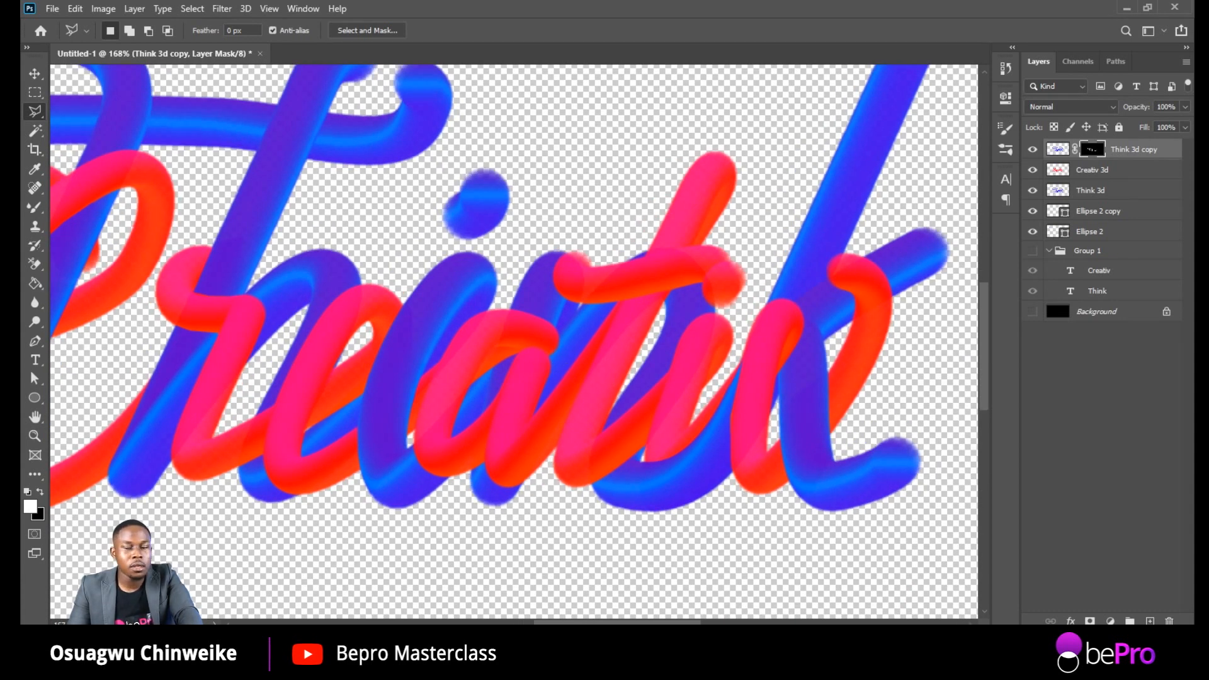
click(1033, 171)
click(1033, 171)
click(1033, 171)
click(1033, 171)
click(1032, 171)
click(1033, 171)
click(1033, 171)
click(1032, 171)
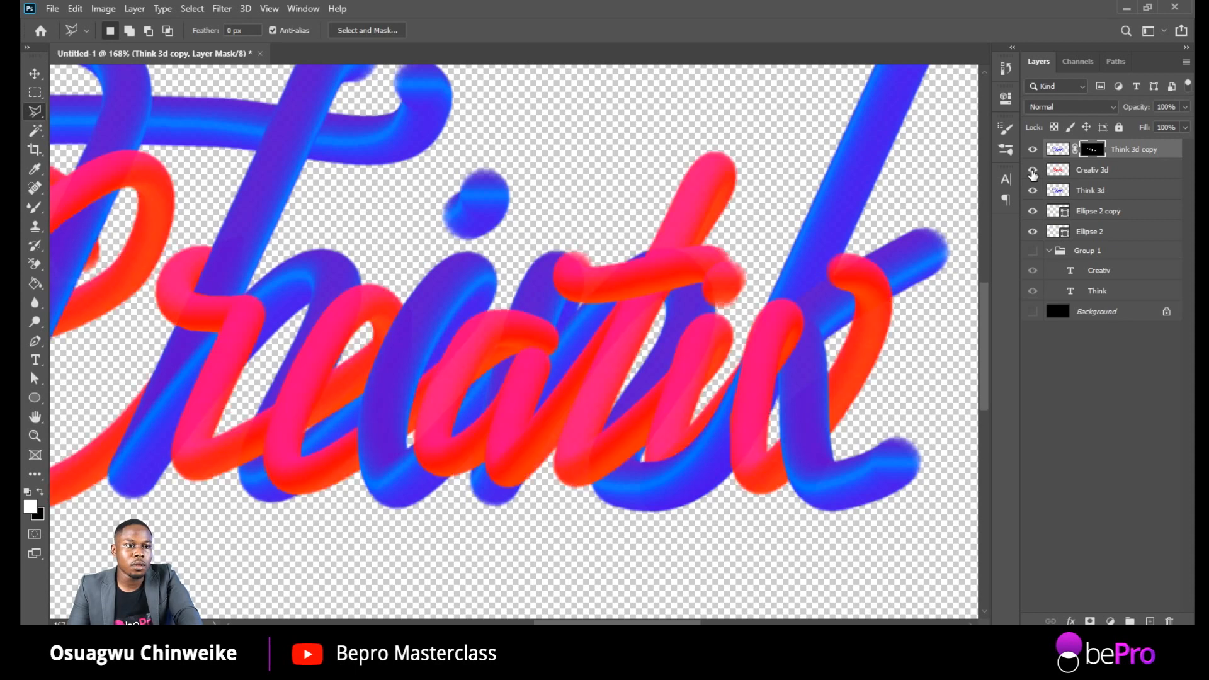
click(1033, 171)
click(1033, 172)
click(1033, 172)
click(1033, 171)
click(1033, 171)
click(1033, 172)
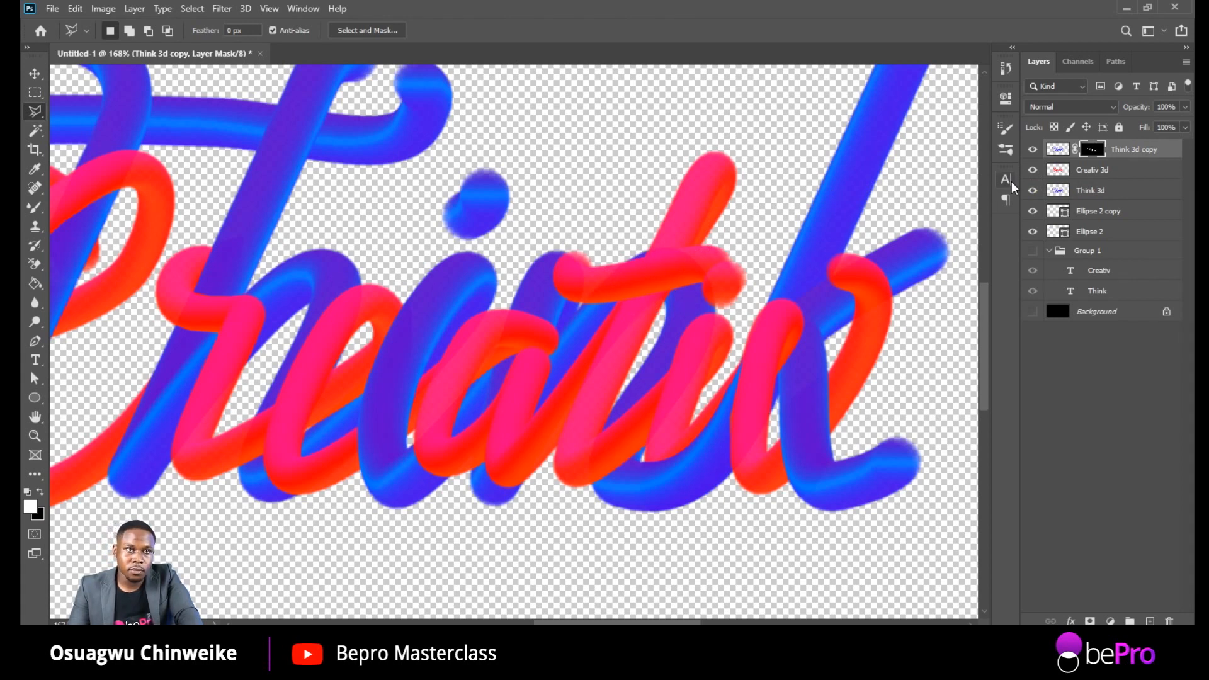
Step: Lasso the blue n's rising diagonal stroke across the red a and t, fill it with white on the Think 3d copy mask, and deselect
click(627, 250)
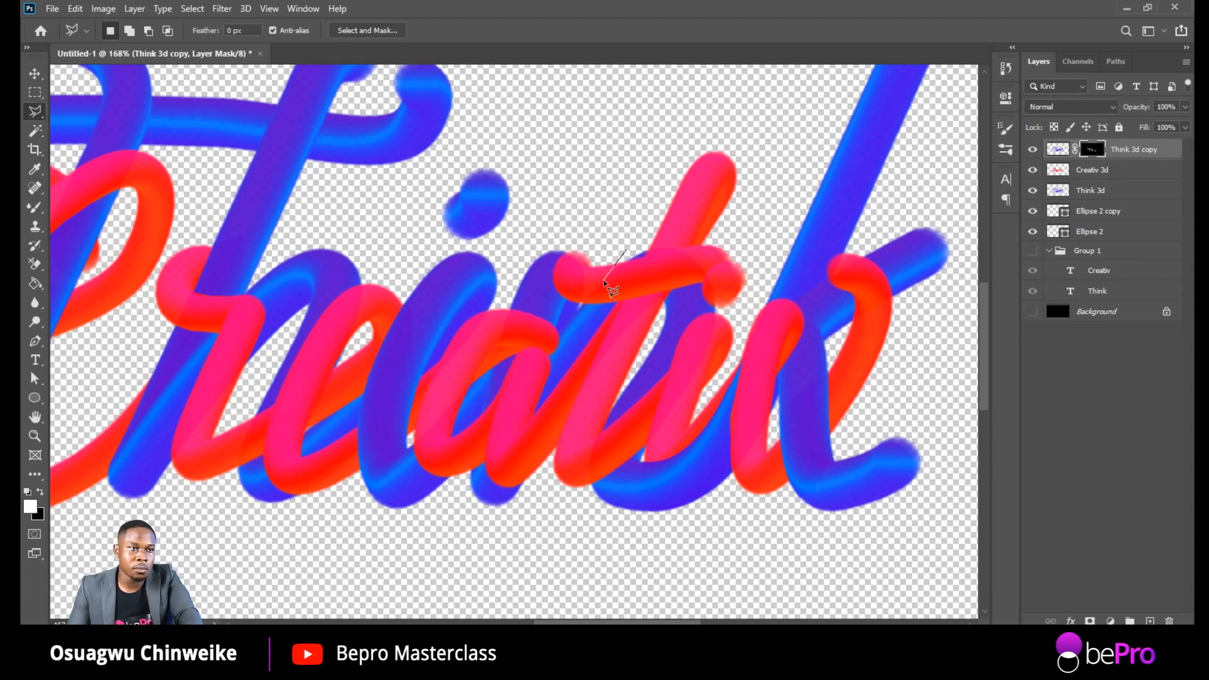
drag(604, 280, 579, 309)
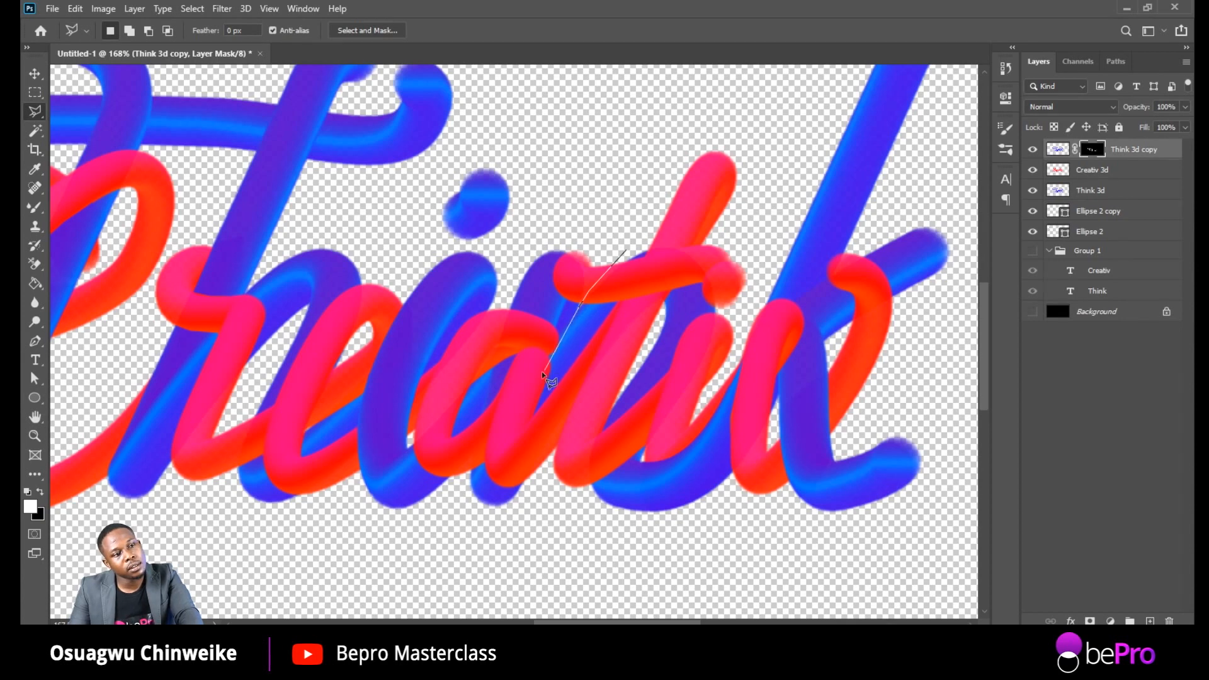
click(508, 409)
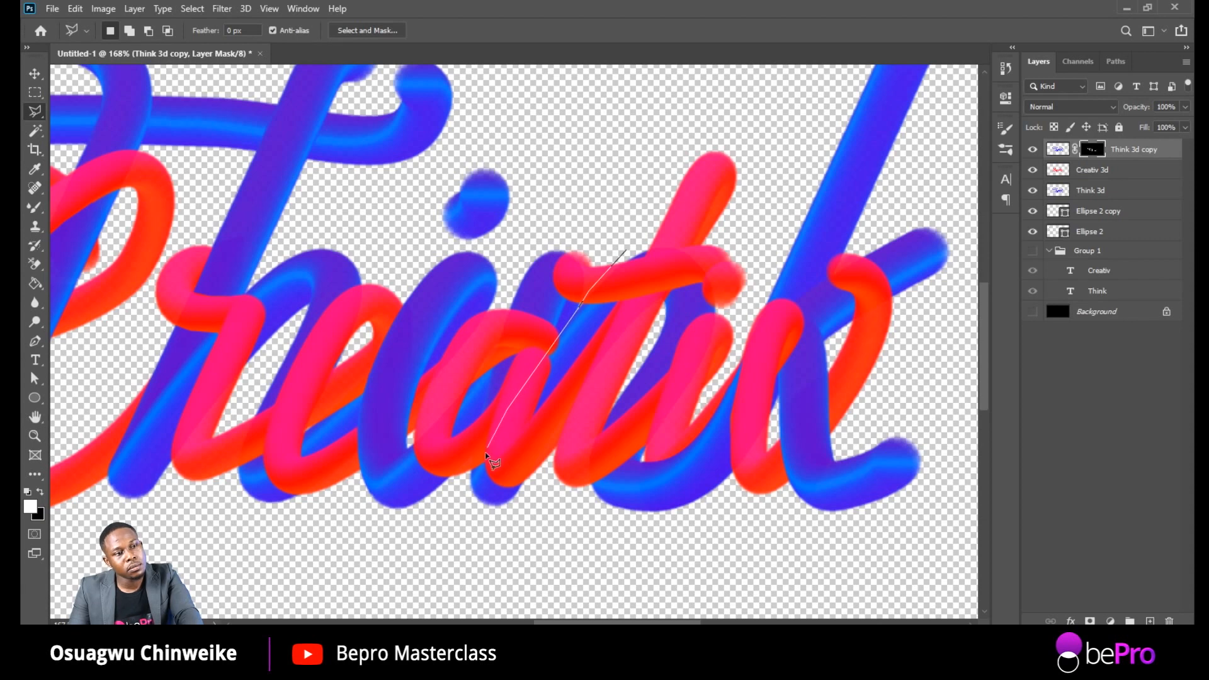
click(483, 466)
click(516, 497)
click(648, 346)
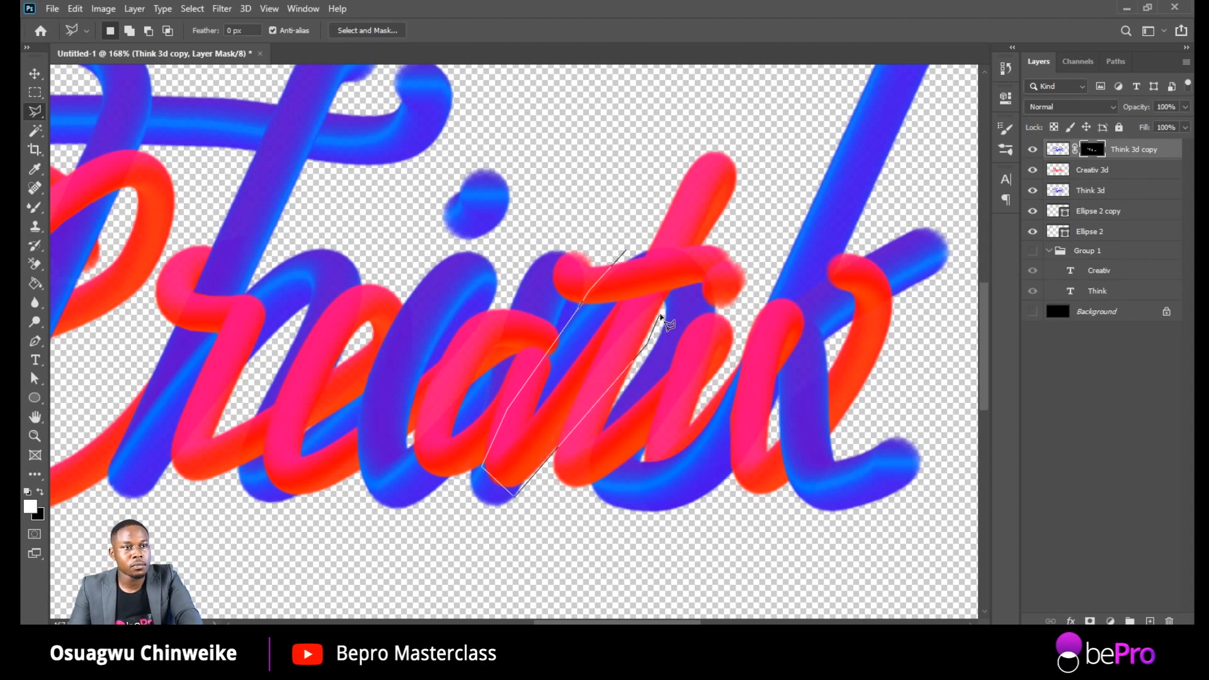
click(667, 293)
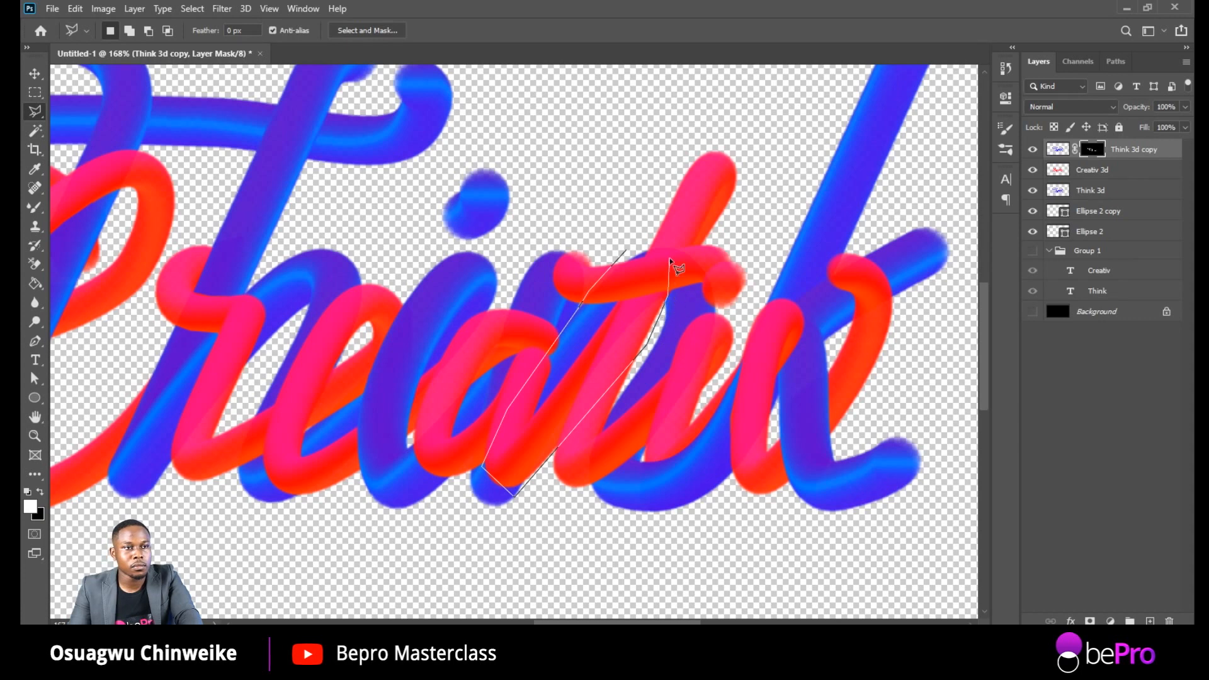
key(Escape)
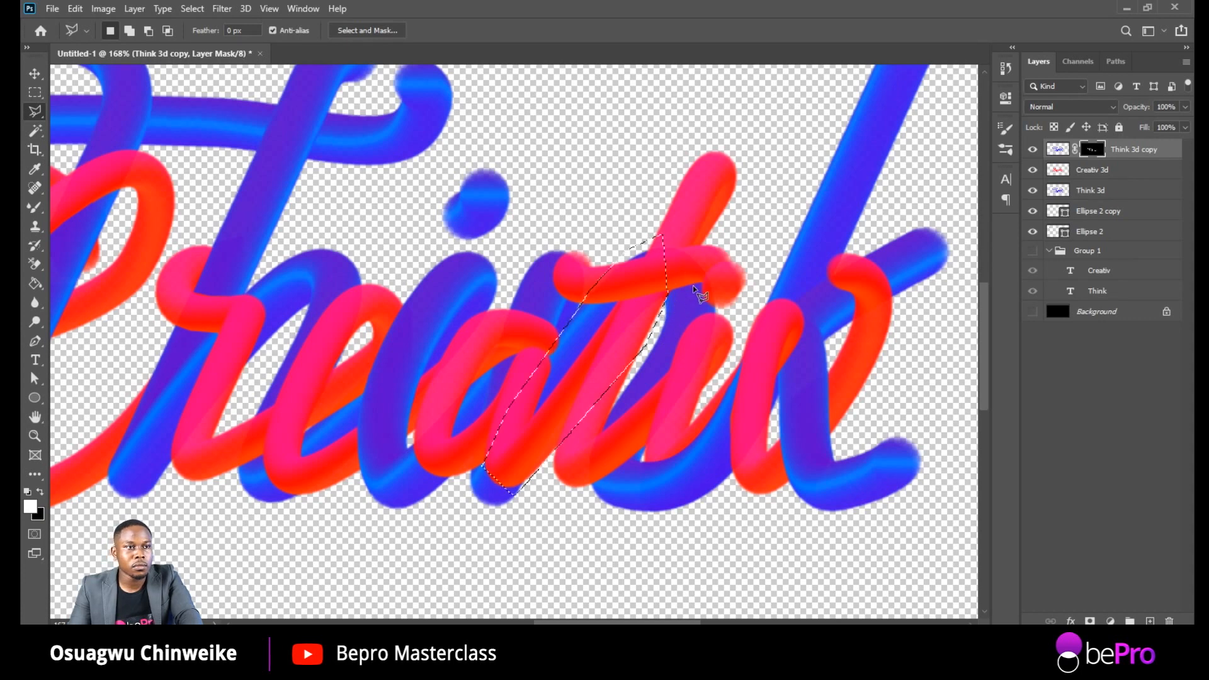
key(x)
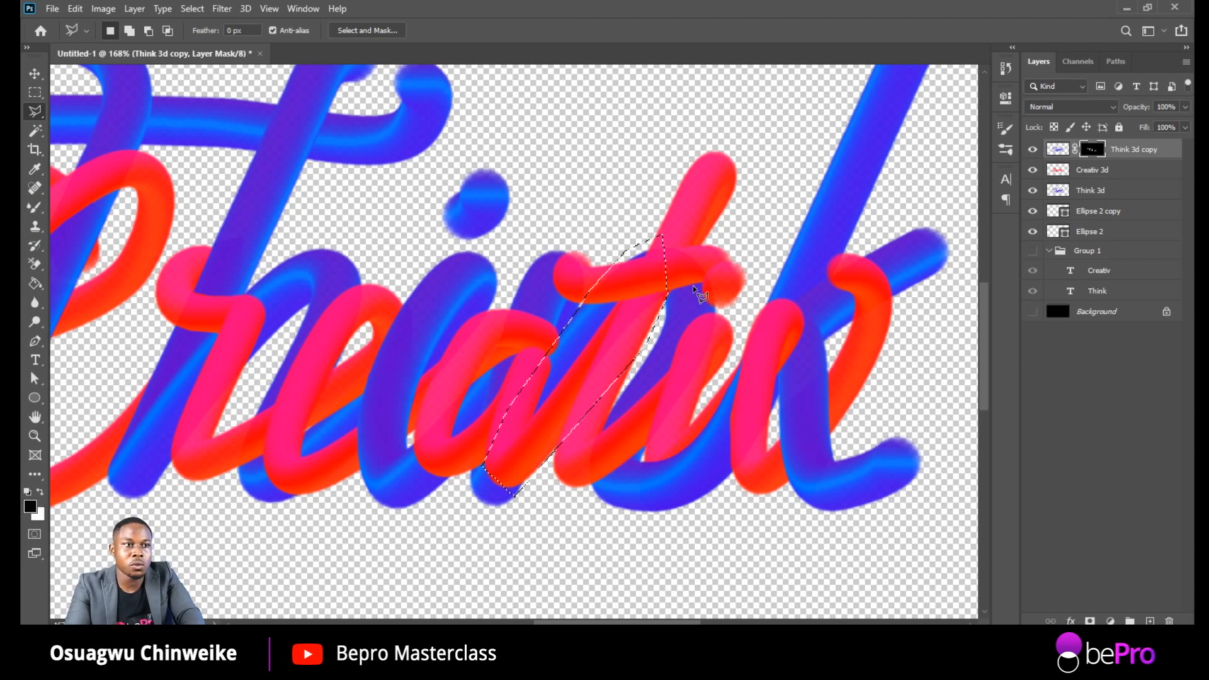
key(alt+BackSpace)
key(ctrl+d)
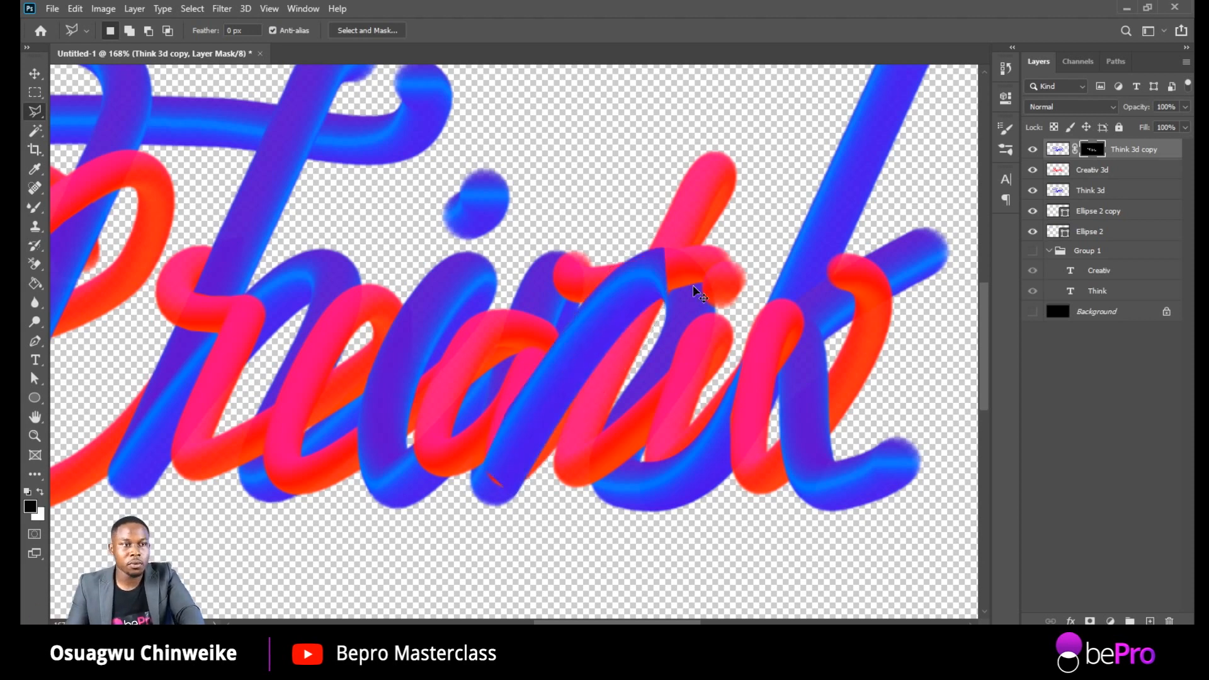
Step: Lasso the leftover red sliver near the foot of the blue n's diagonal stroke and fill it with white on the mask
scroll(641, 307, down, 6)
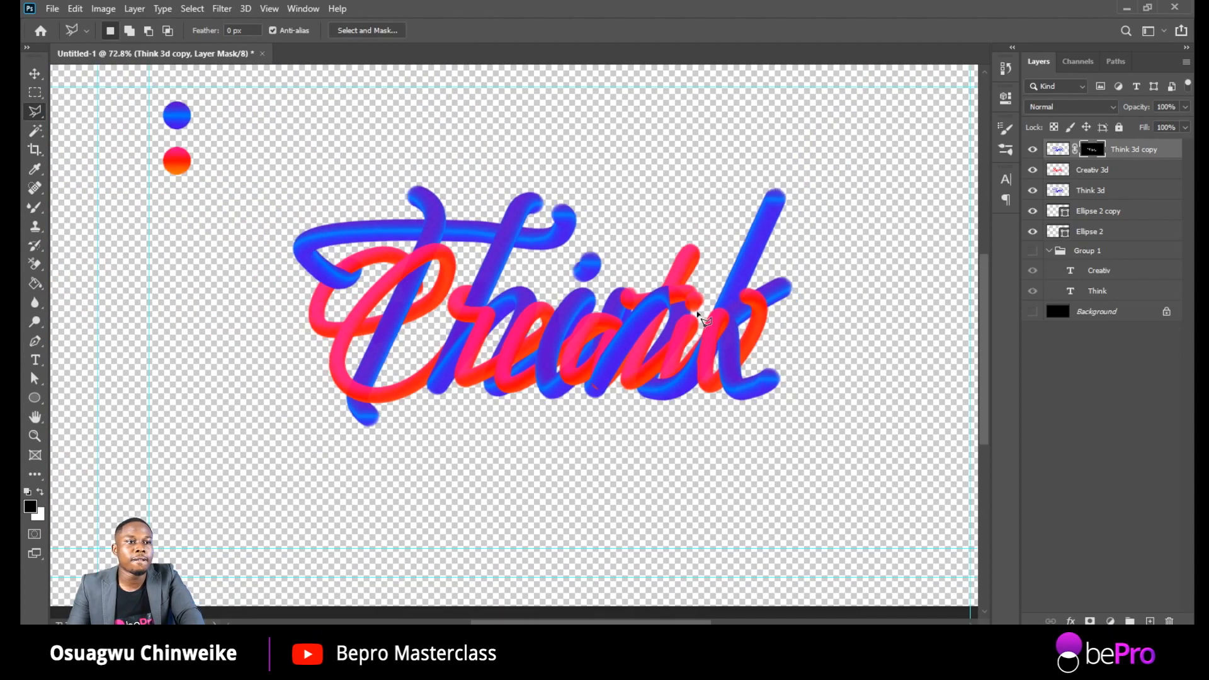
scroll(655, 306, up, 2)
scroll(662, 365, up, 5)
scroll(573, 409, up, 2)
click(580, 400)
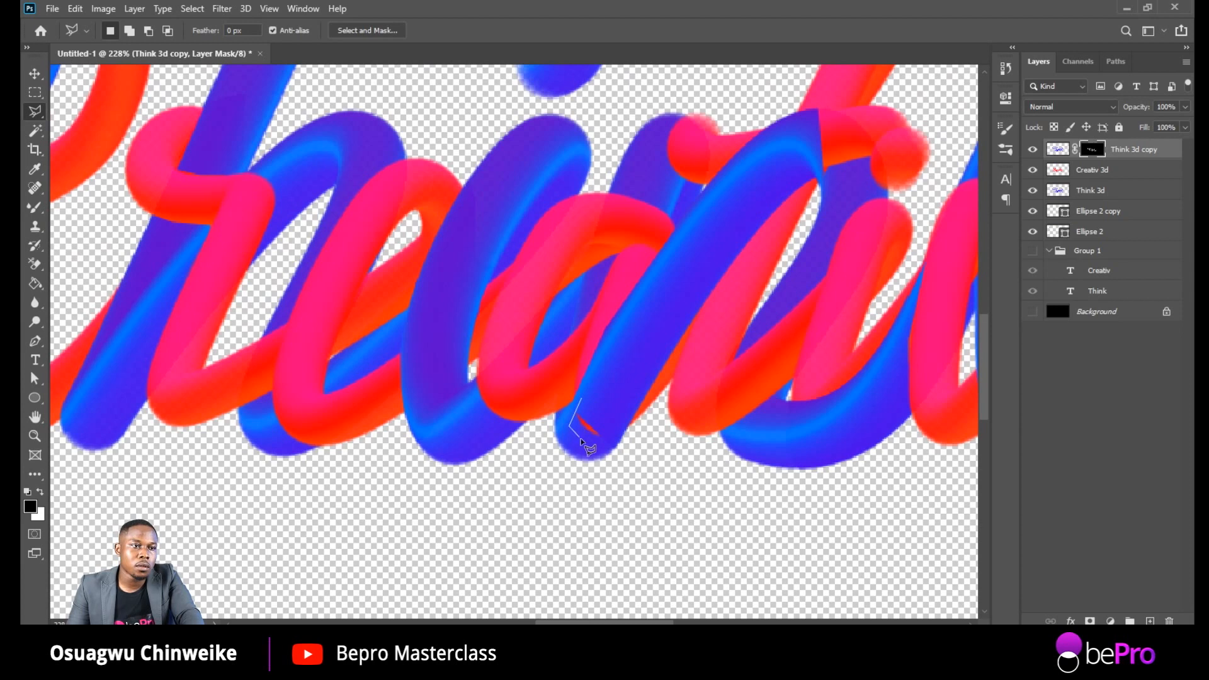
double_click(620, 412)
key(ctrl+d)
key(alt+BackSpace)
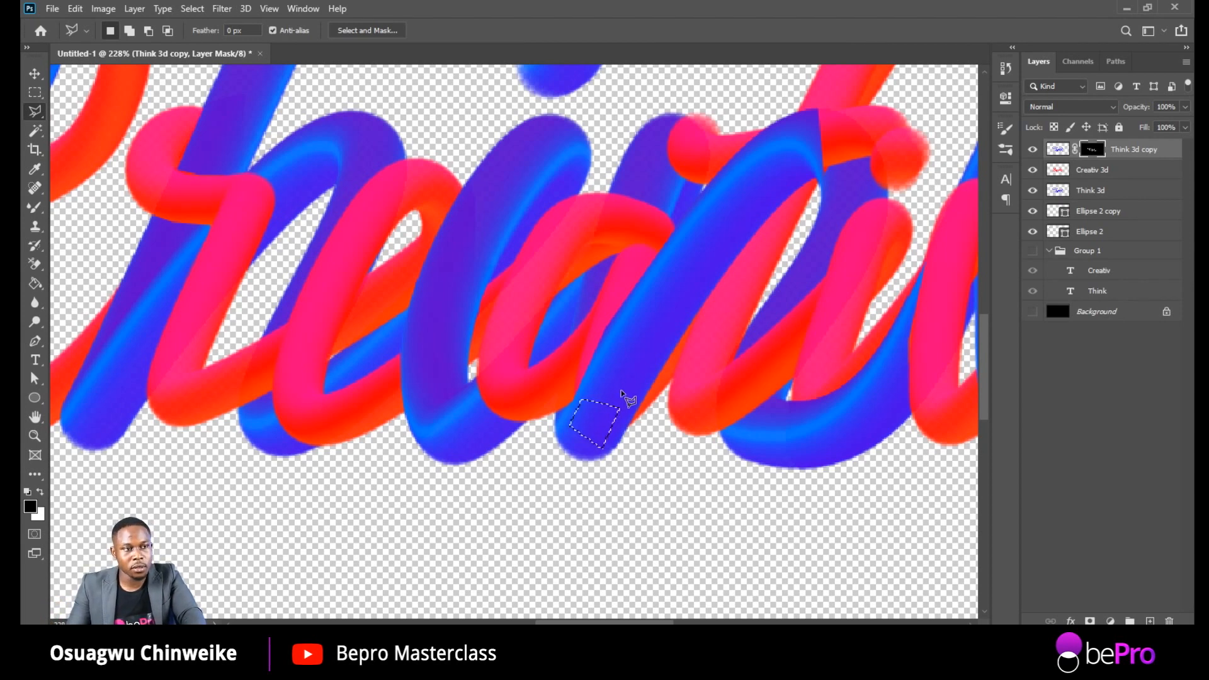
Step: Deselect the filled patch at the foot of the blue n's diagonal stroke and make the Creativ 3d layer active
key(ctrl+d)
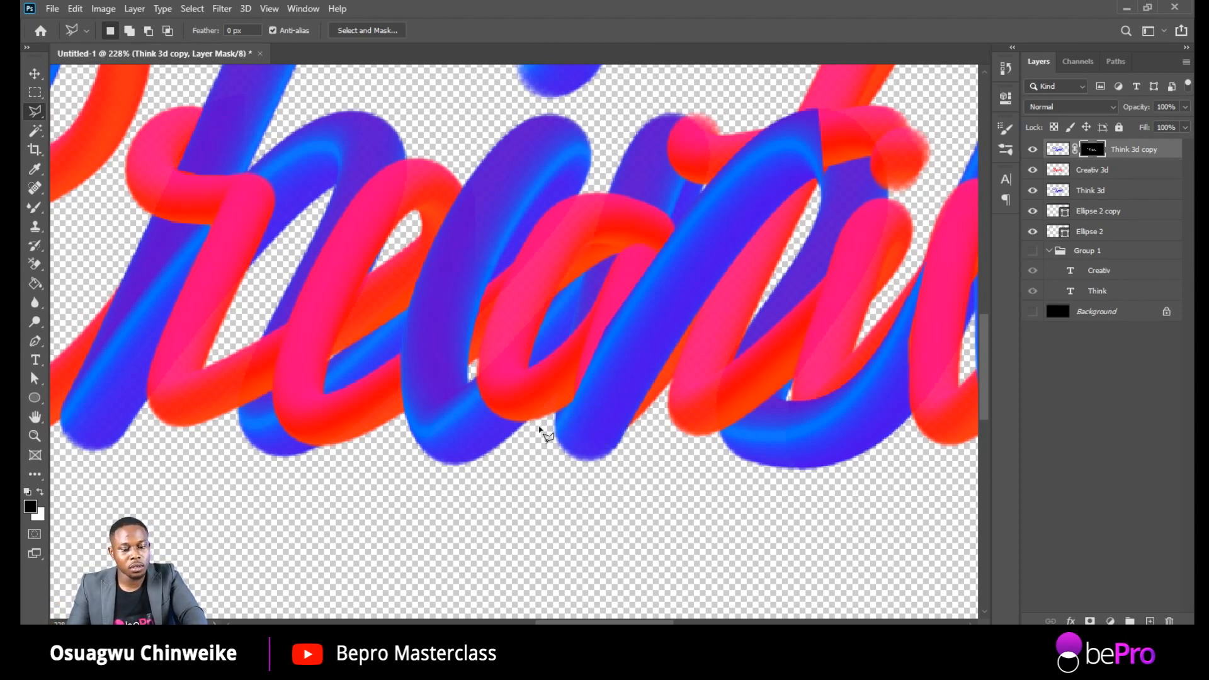
scroll(528, 432, down, 8)
scroll(696, 295, up, 9)
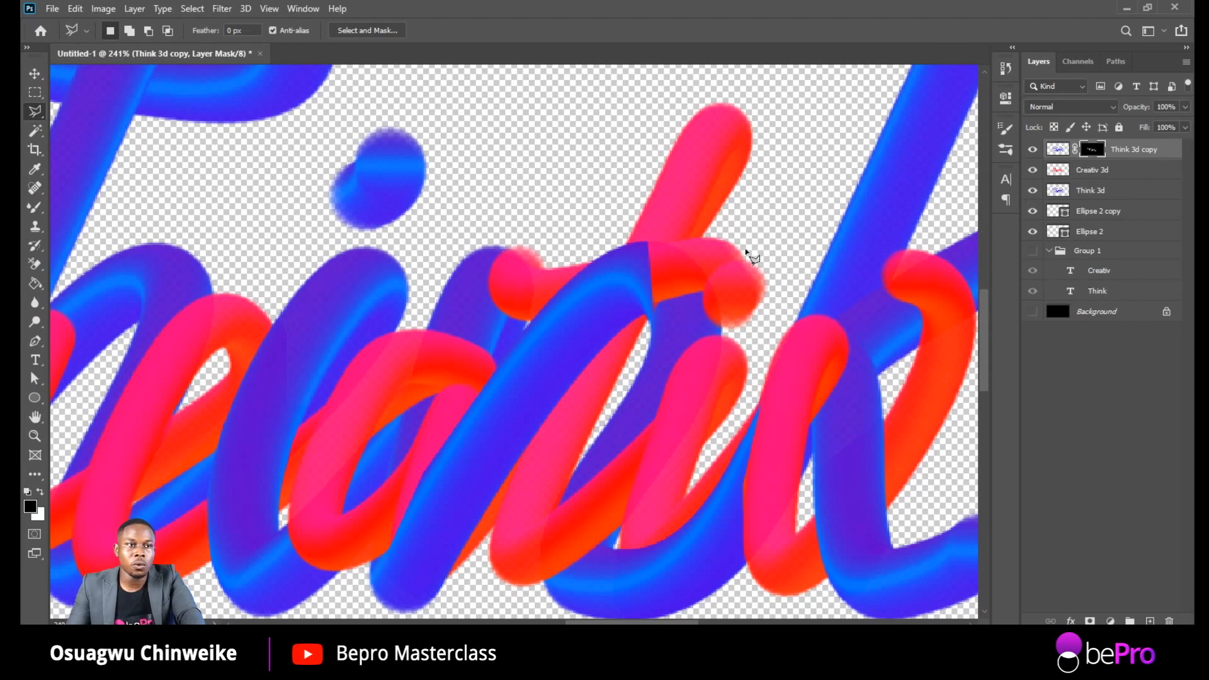
click(1102, 171)
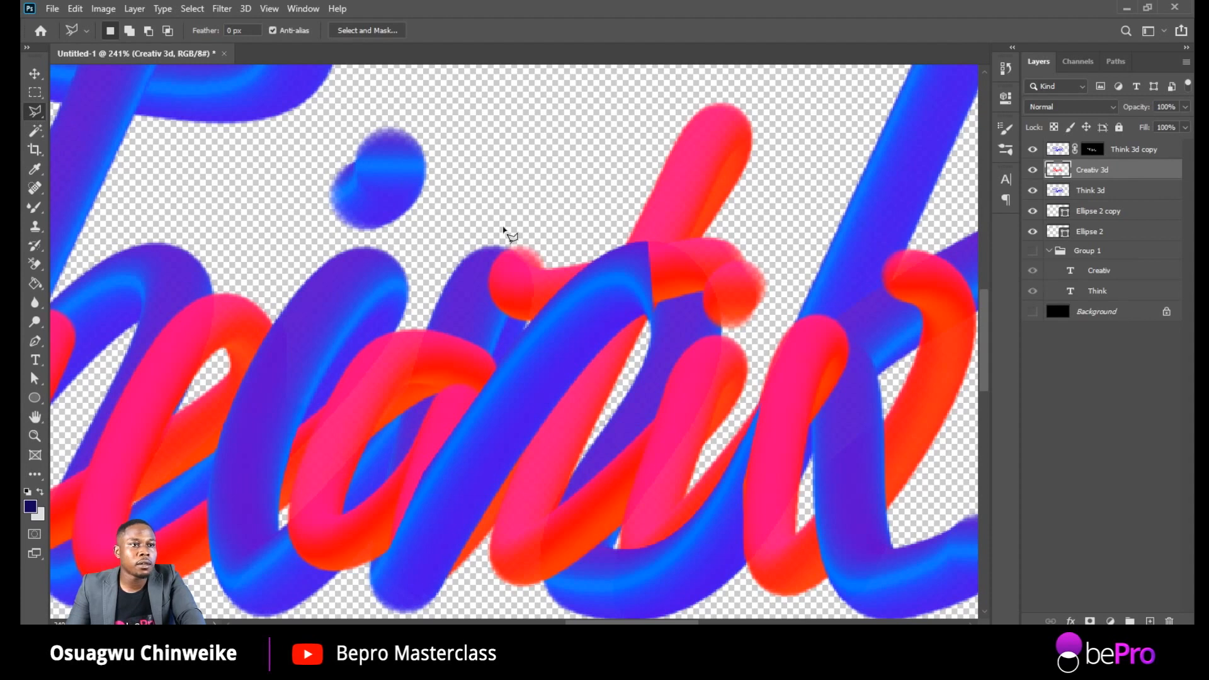
click(540, 233)
click(475, 259)
click(494, 328)
click(527, 325)
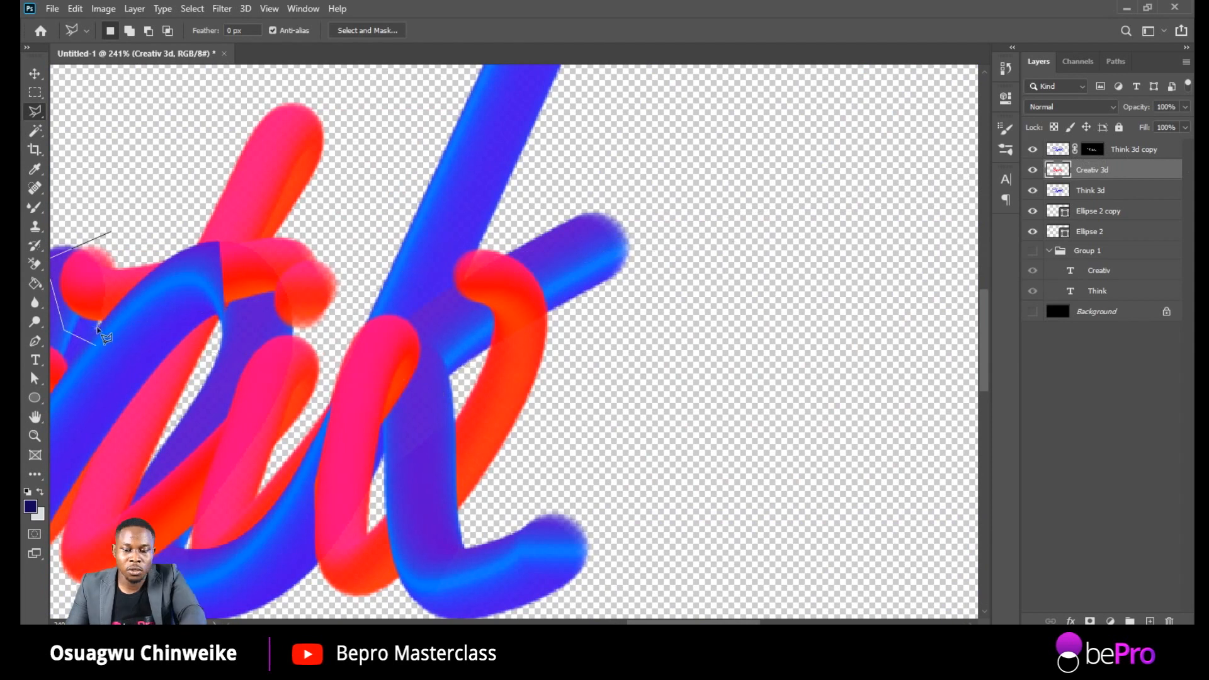
key(Delete)
key(Delete)
key(Delete)
key(Delete)
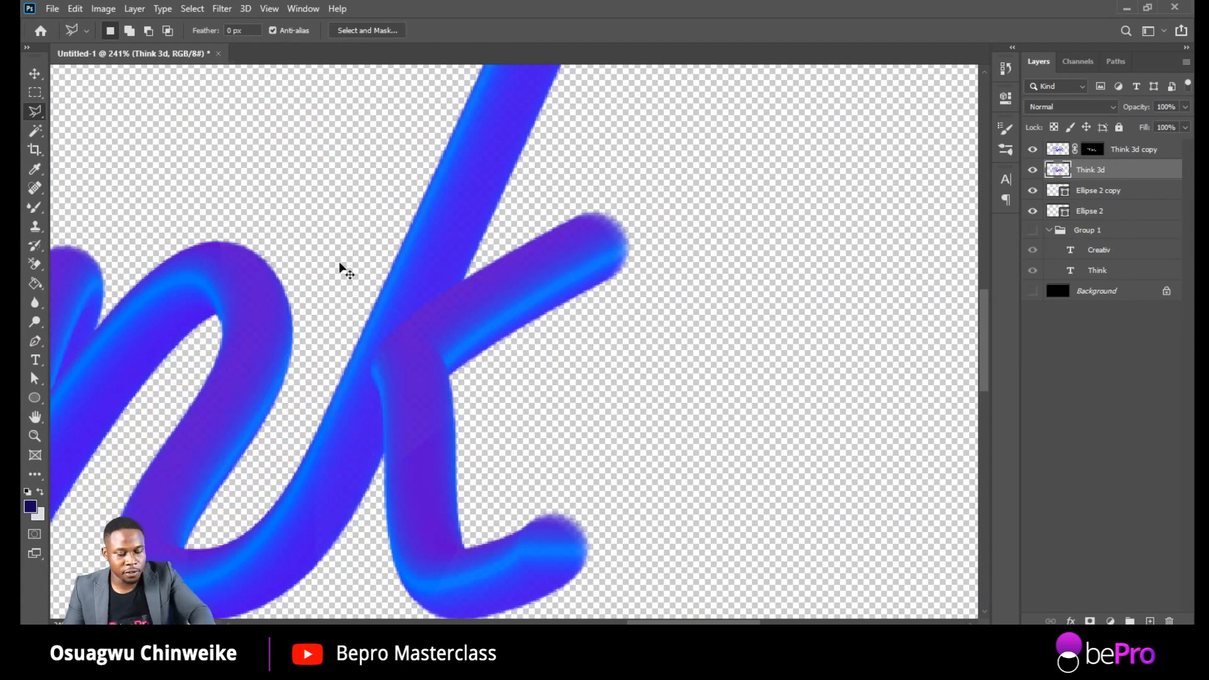
key(ctrl+z)
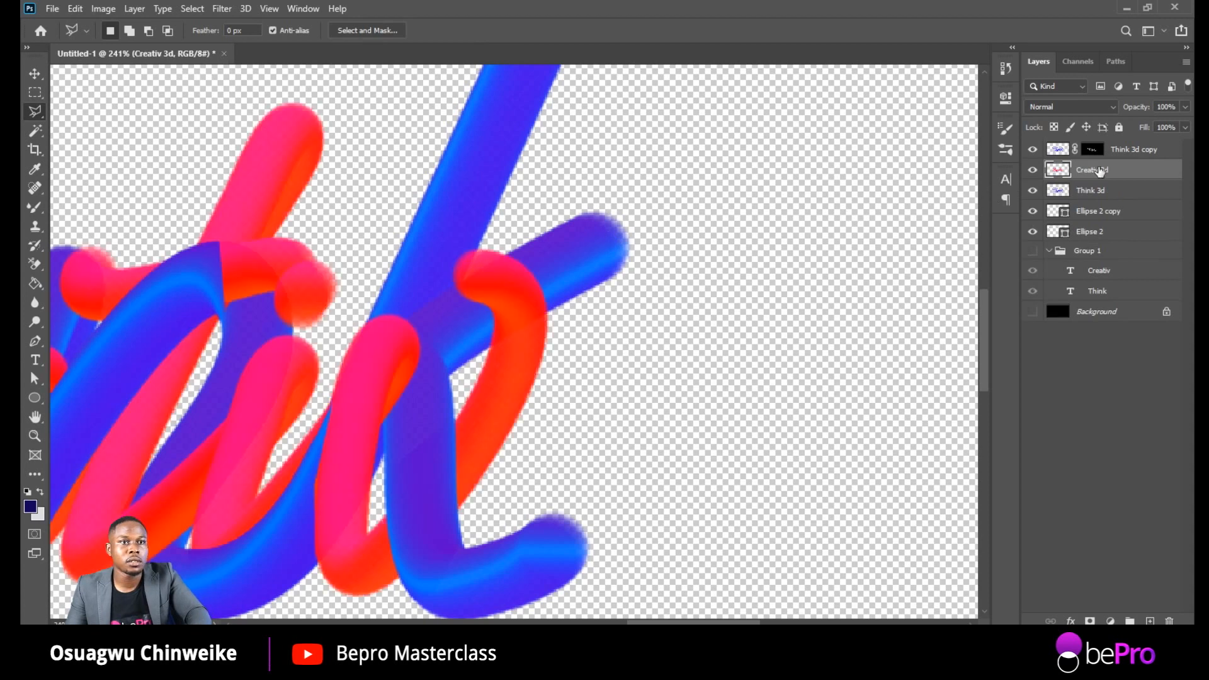
Step: Hide the Think 3d copy layer and lasso around the red t's whole crossbar on the Creativ 3d layer
click(1031, 150)
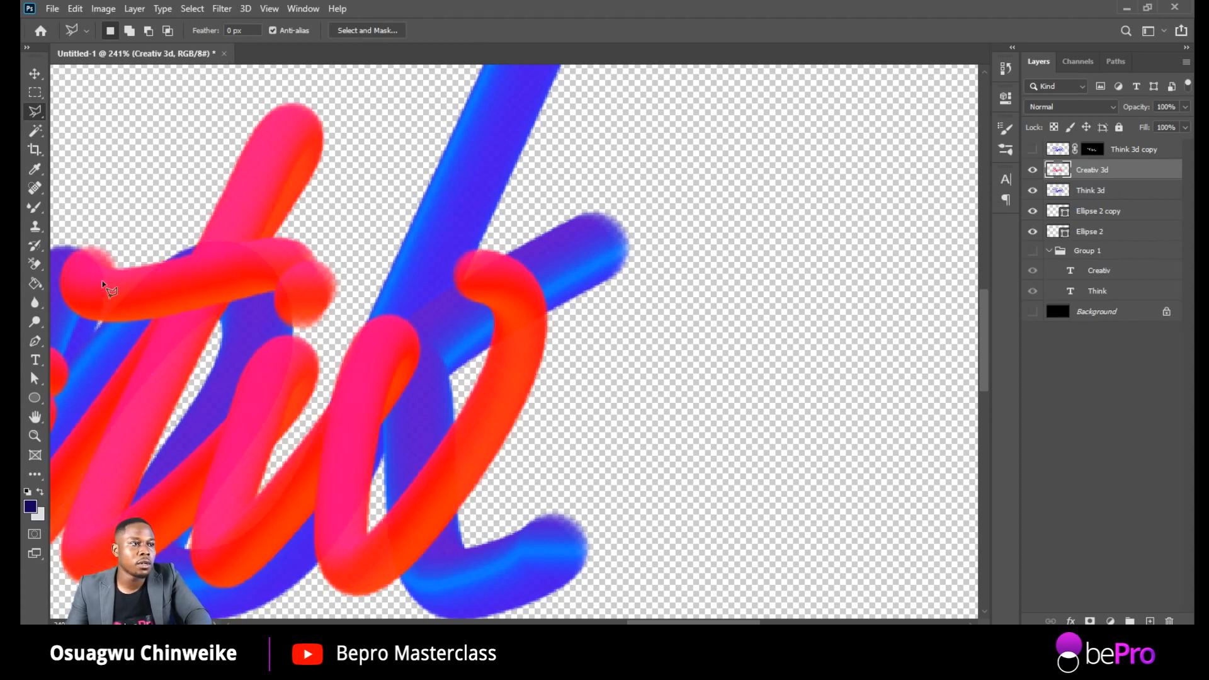
click(81, 225)
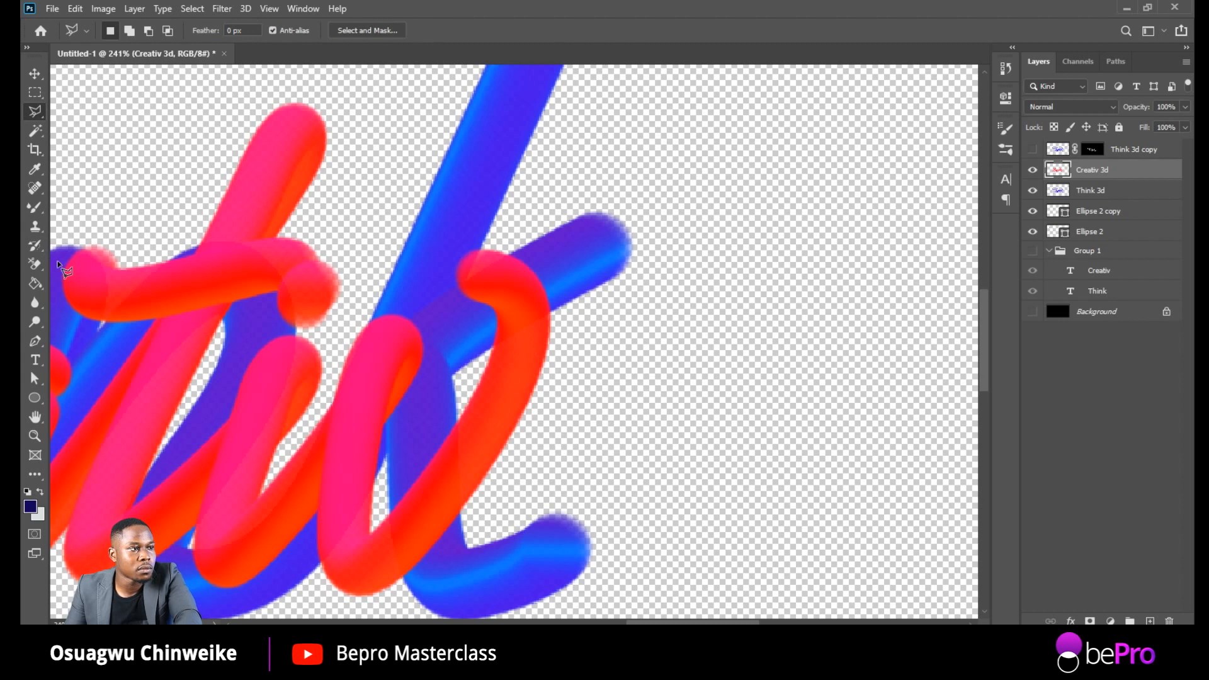
click(102, 337)
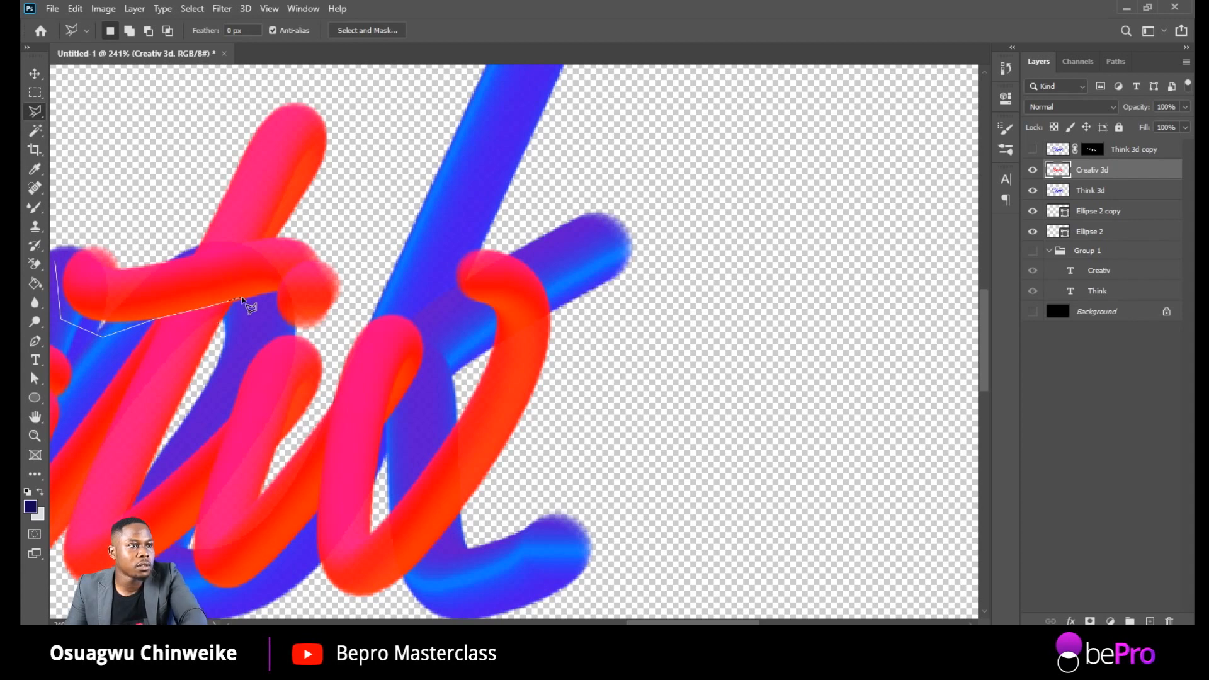
click(274, 330)
click(333, 329)
click(385, 247)
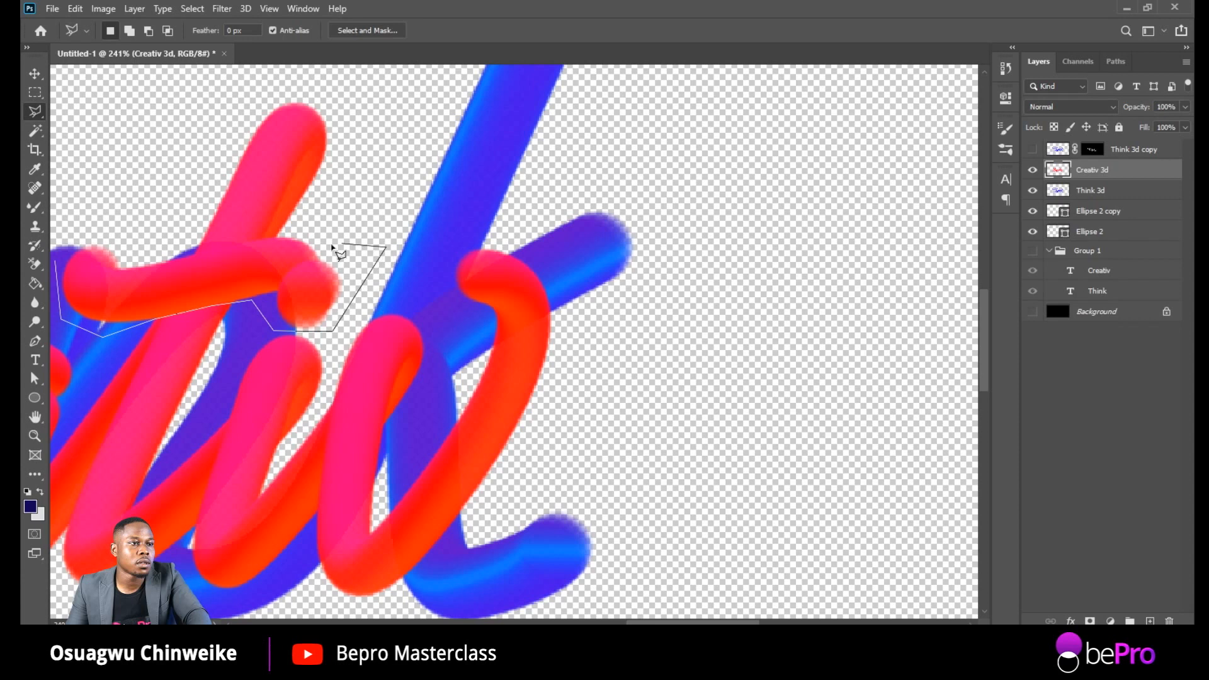
click(294, 232)
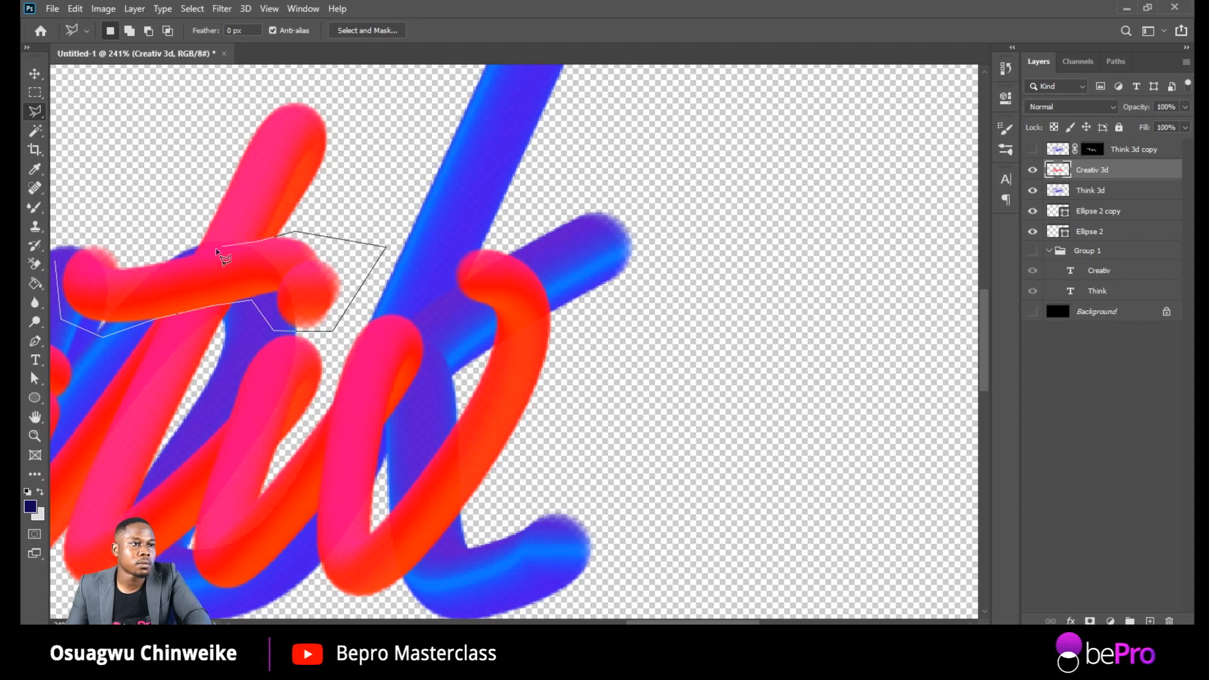
click(174, 258)
click(121, 254)
double_click(85, 227)
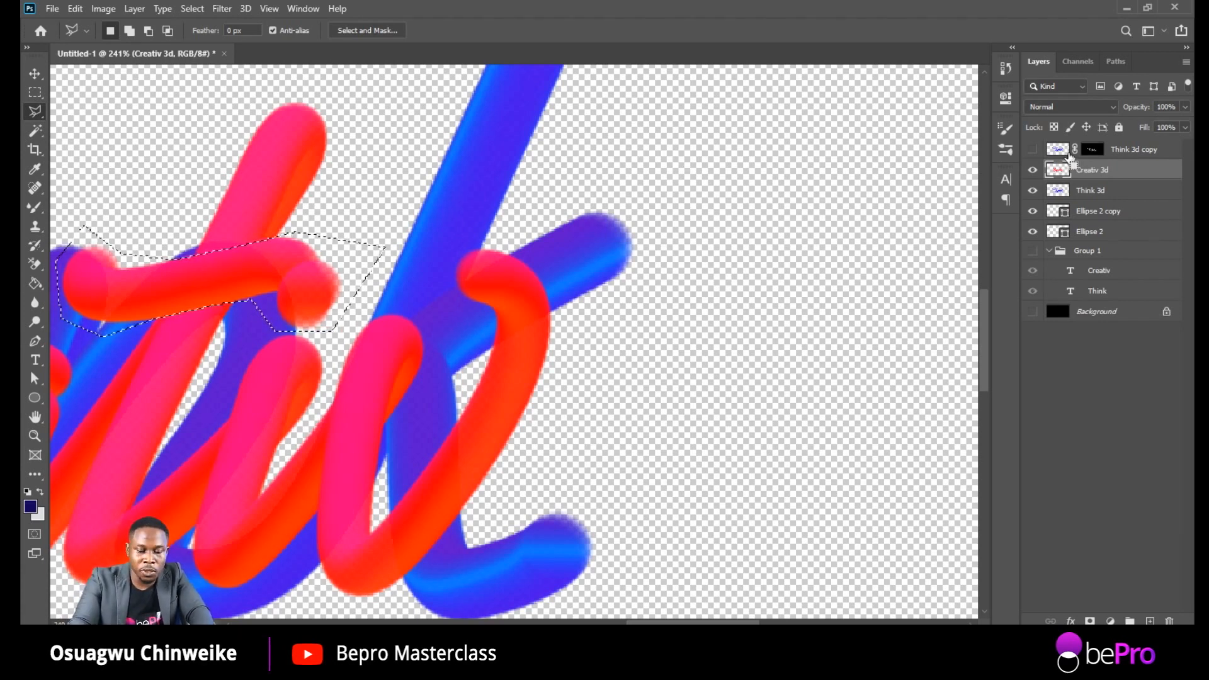
Step: Copy the selected crossbar to a new layer stacked above Think 3d copy, and show Think 3d copy again
key(ctrl+j)
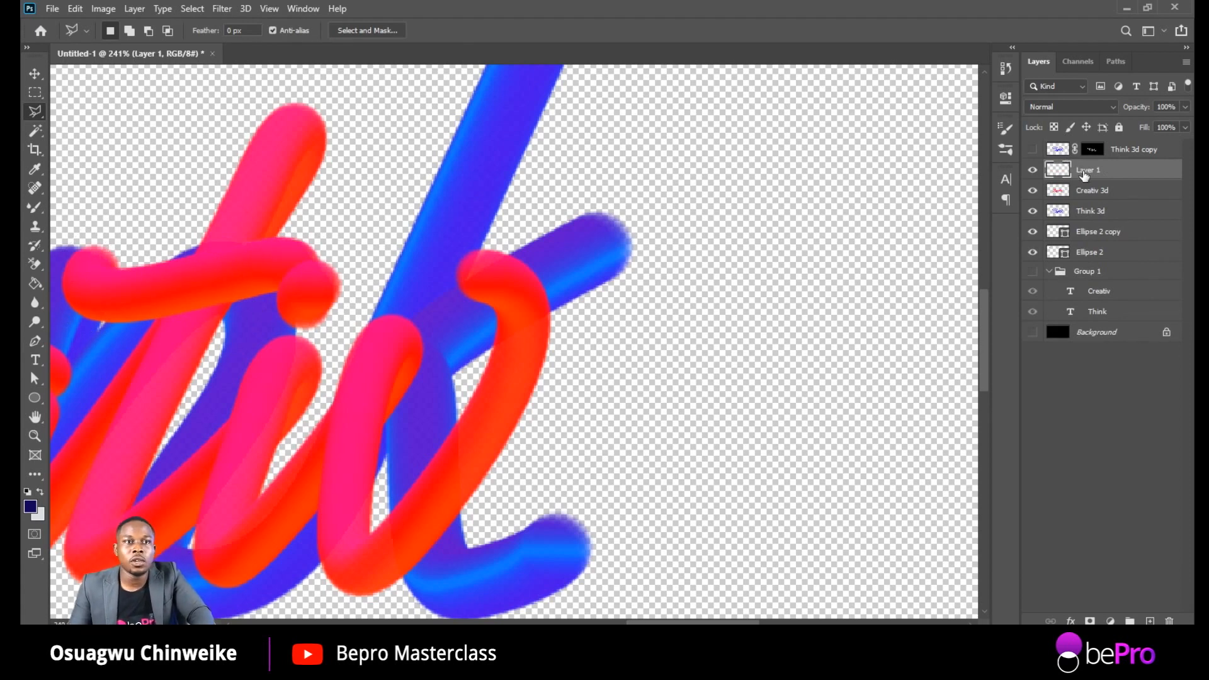
drag(1090, 174, 1089, 149)
click(1034, 169)
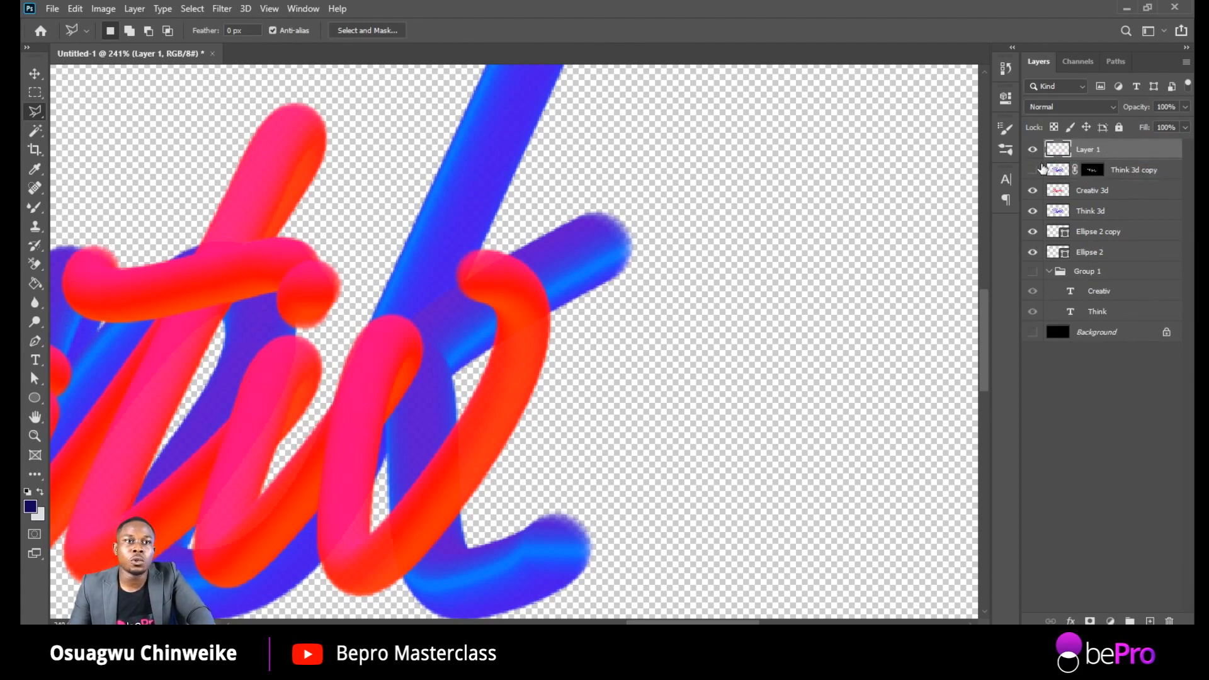
click(1034, 170)
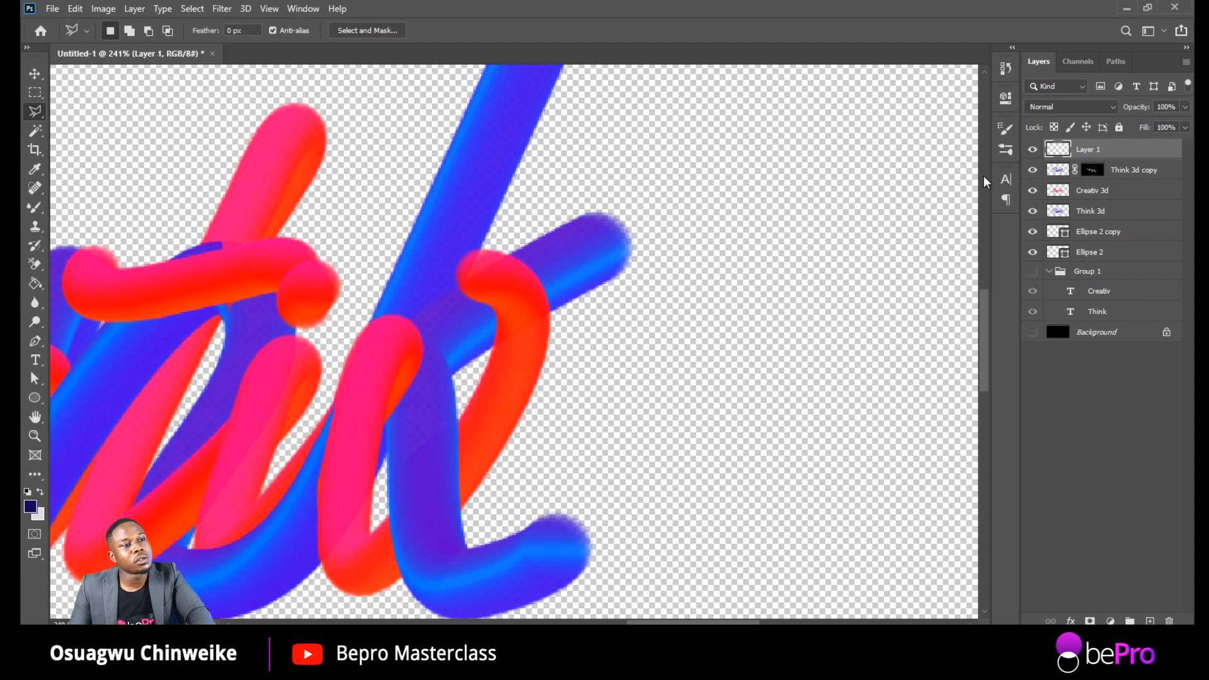
Step: Lasso the blue sliver above the red t's crossbar beside its stem and fill it with black on the Think 3d copy mask
scroll(367, 277, down, 5)
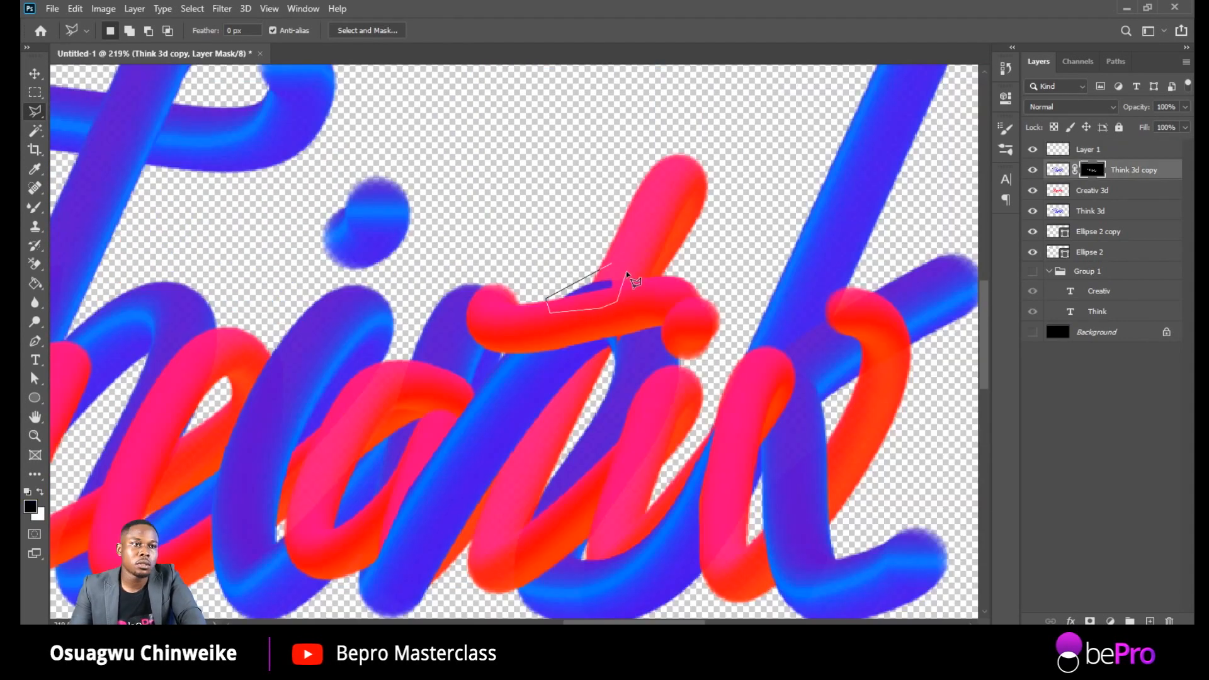
drag(630, 270, 617, 295)
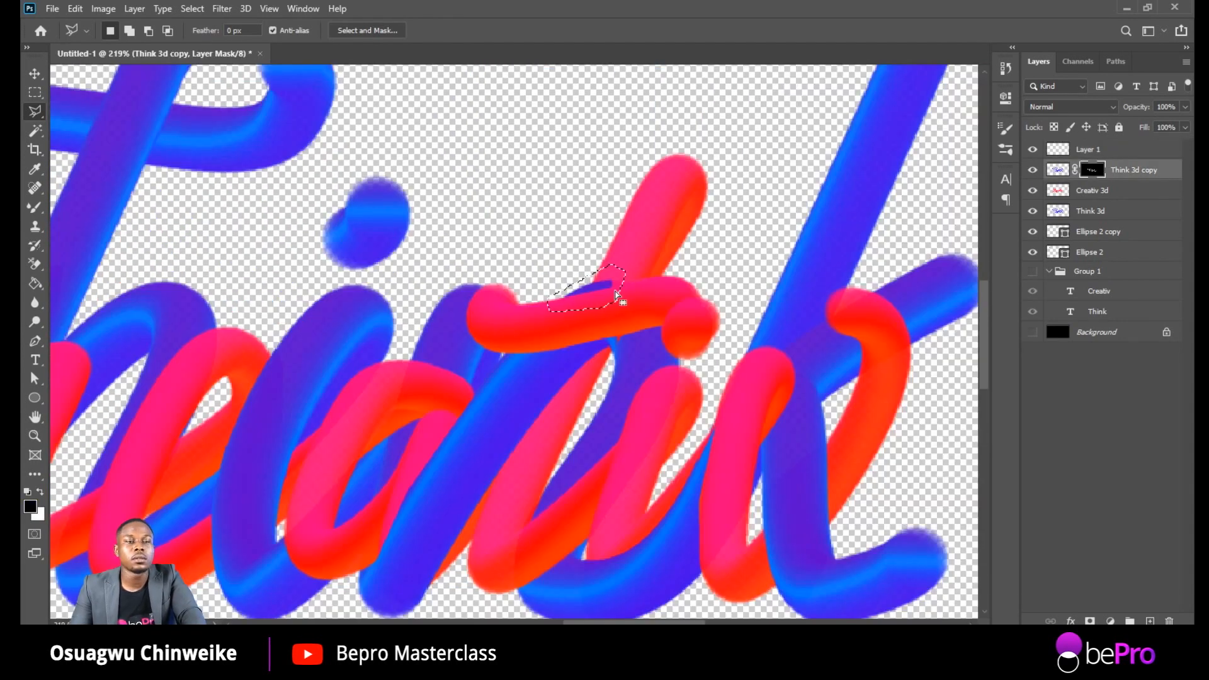
key(x)
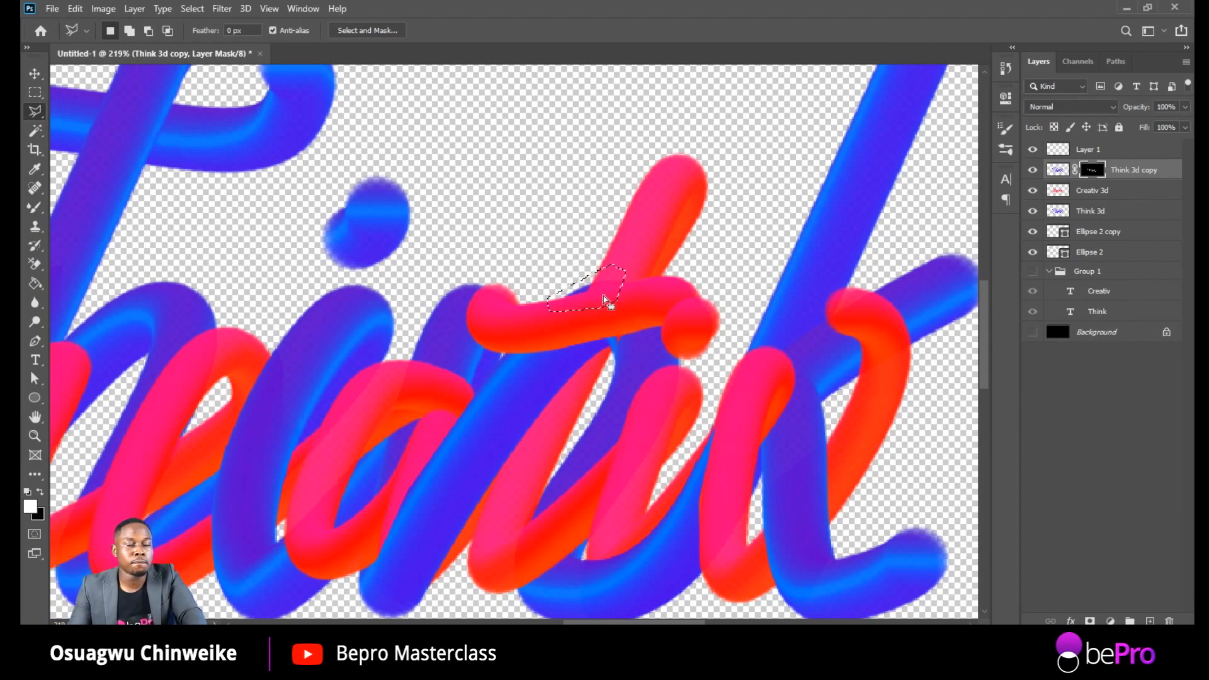
Step: Add a layer mask to Think 3d, and retouch the Think 3d copy mask in a small lassoed patch under the red t's crossbar
click(1097, 210)
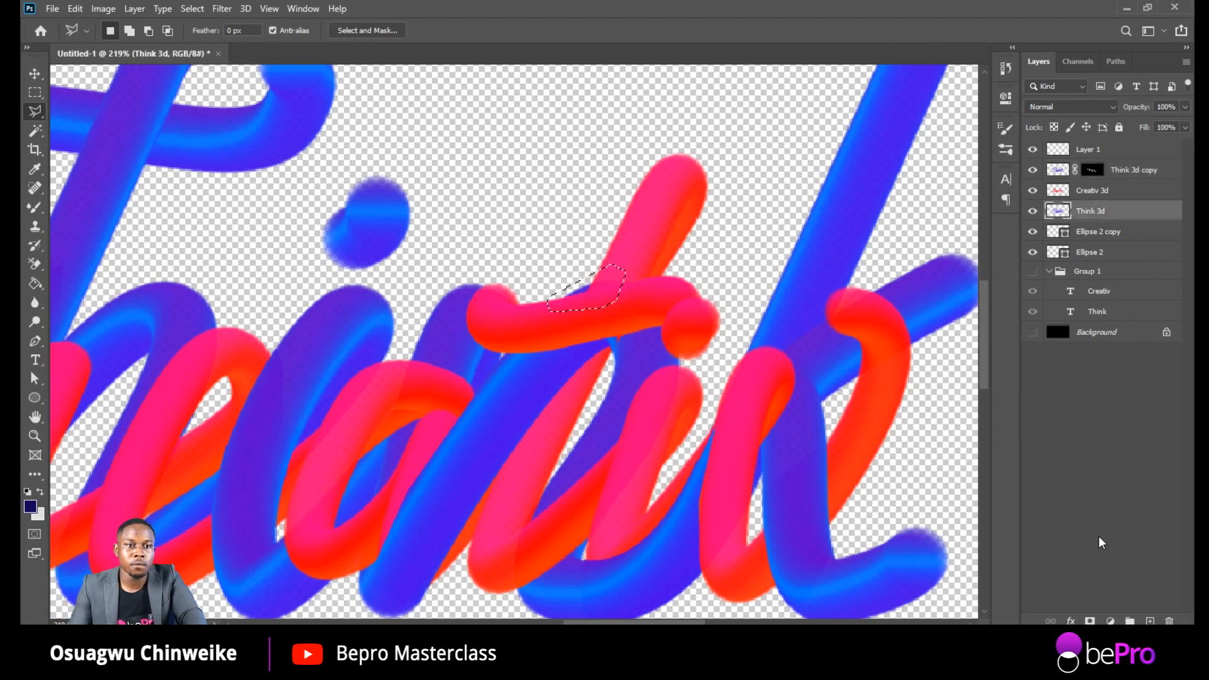
click(1089, 621)
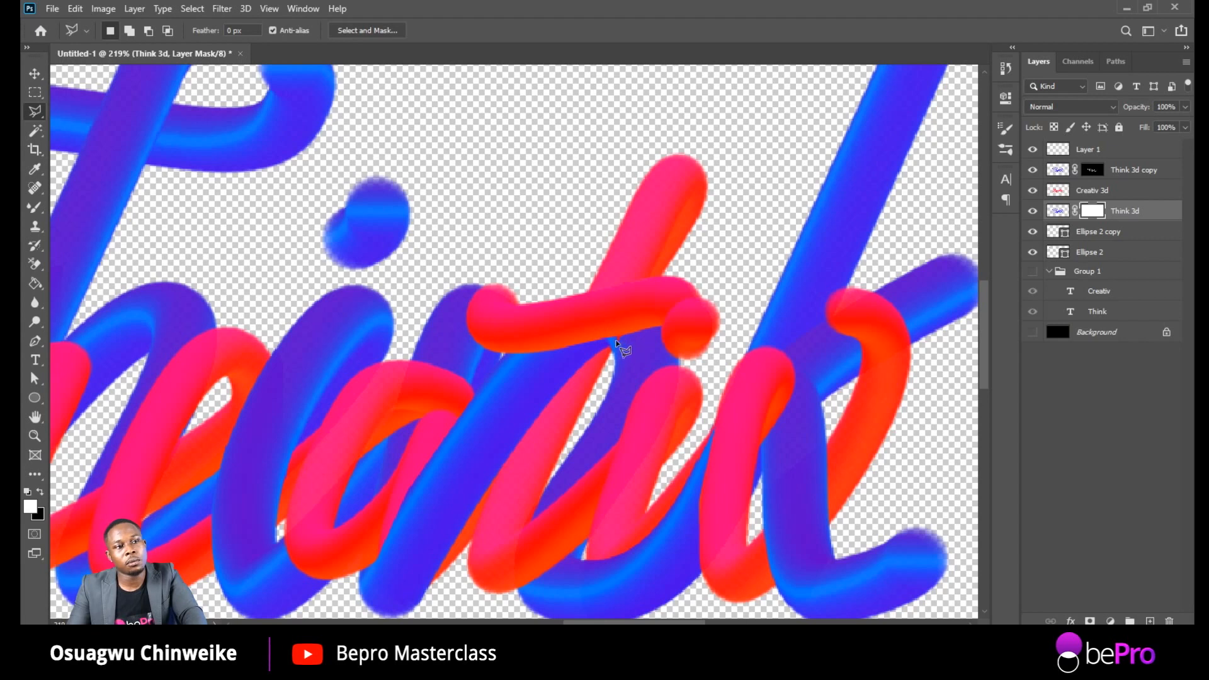
click(1090, 173)
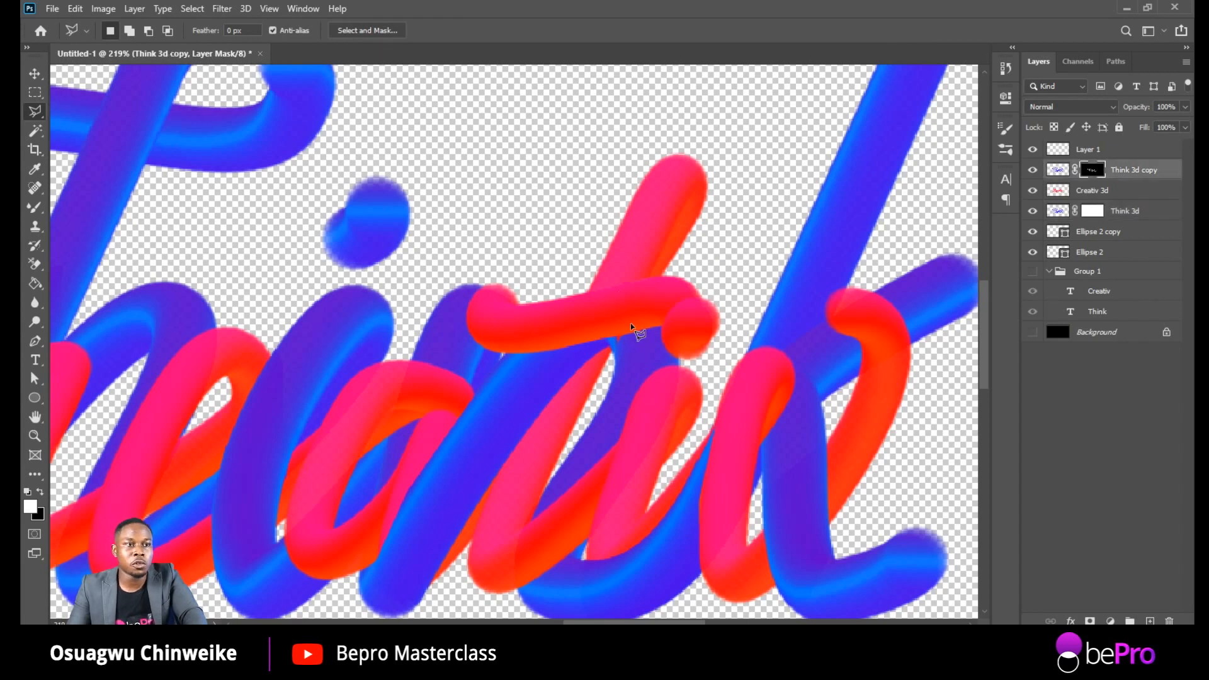
click(617, 348)
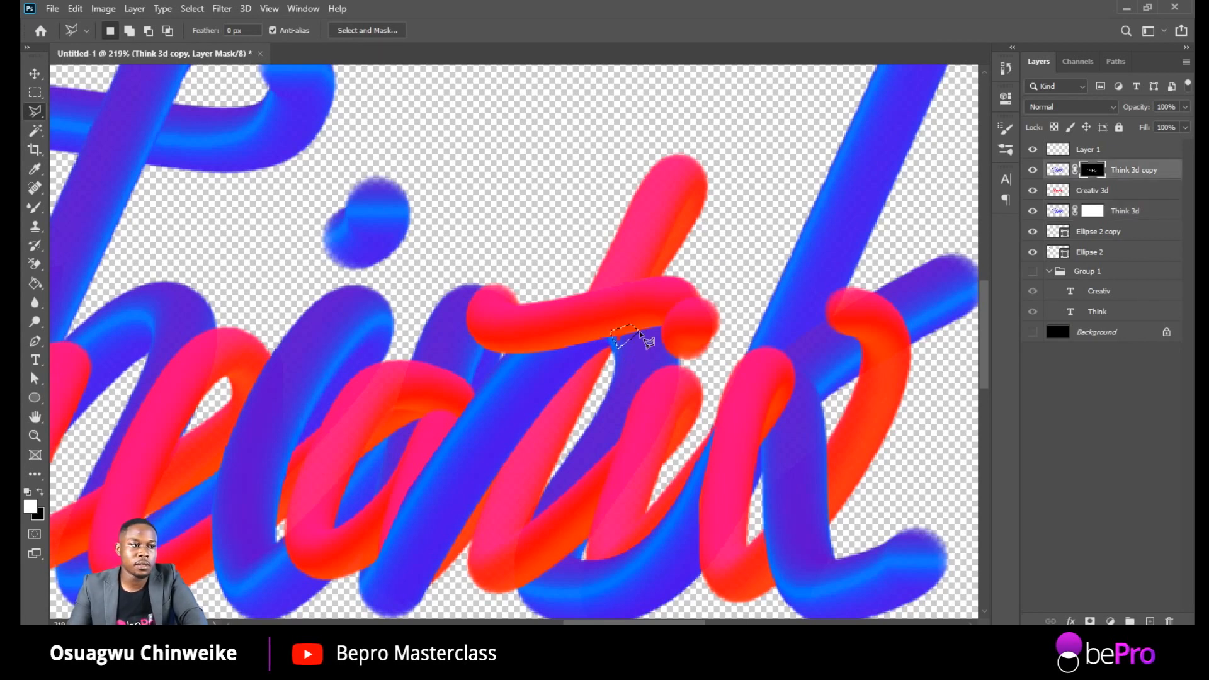
click(640, 333)
key(x)
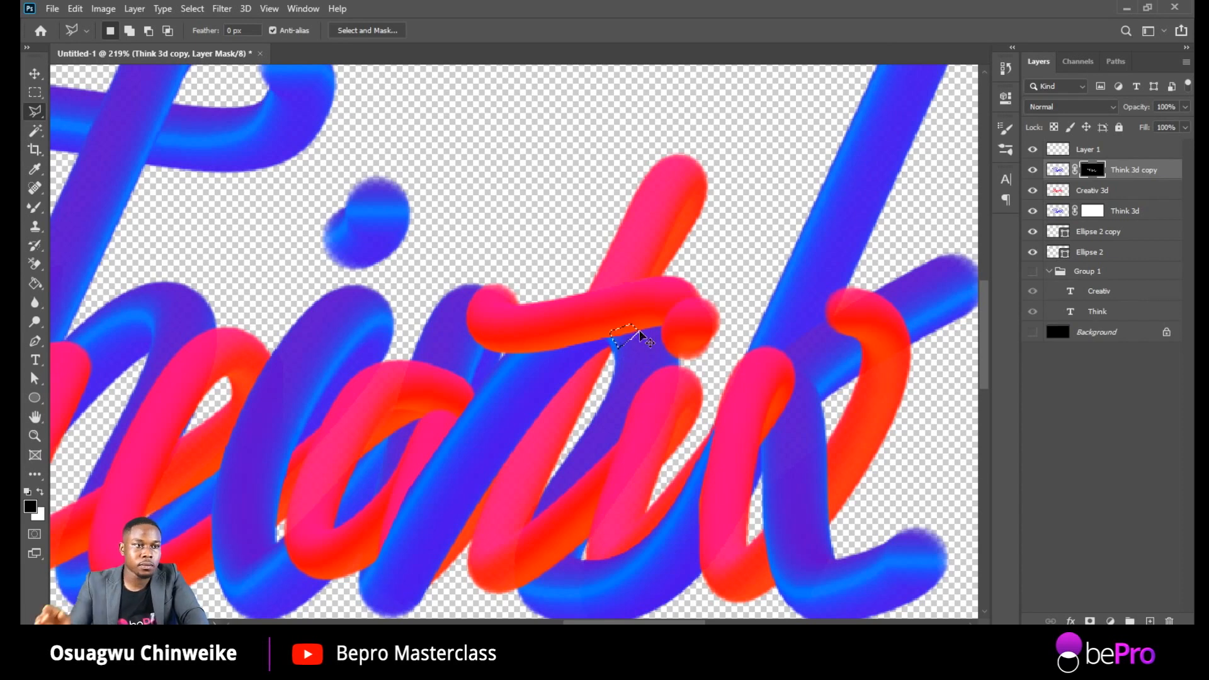
Step: Examine the whole lettering and the remaining overlaps around the red t and the blue n
key(ctrl+0)
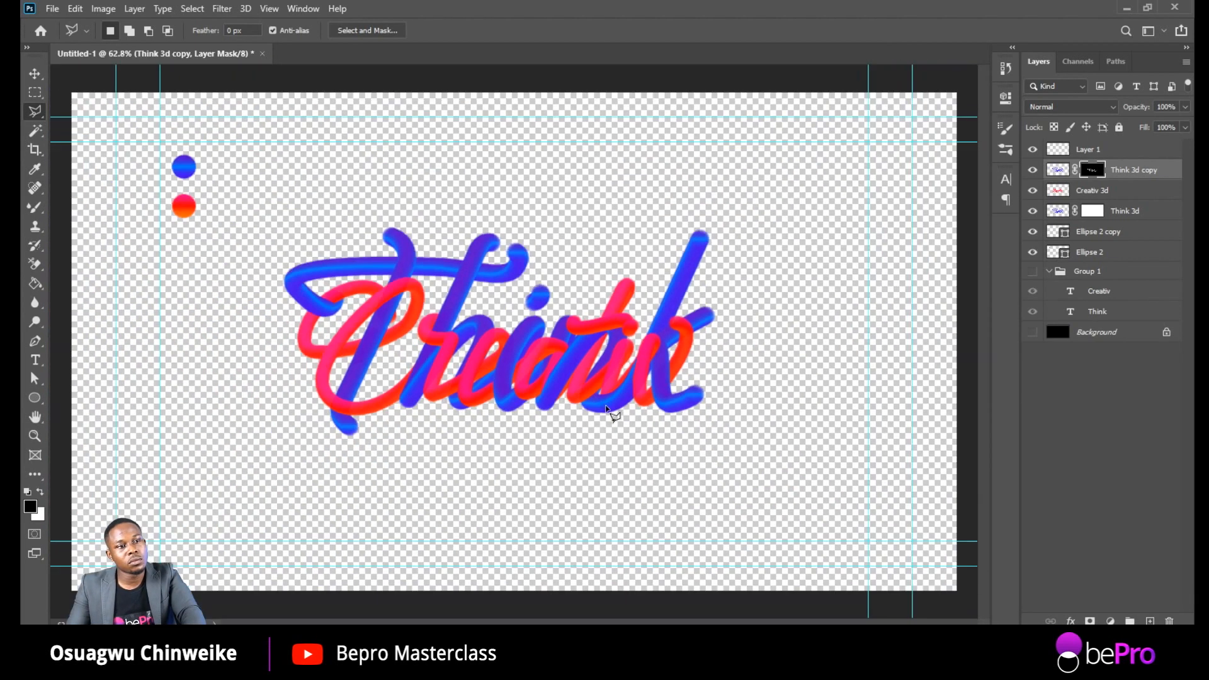
scroll(606, 408, down, 1)
scroll(606, 408, down, 3)
scroll(601, 387, up, 5)
scroll(597, 368, up, 2)
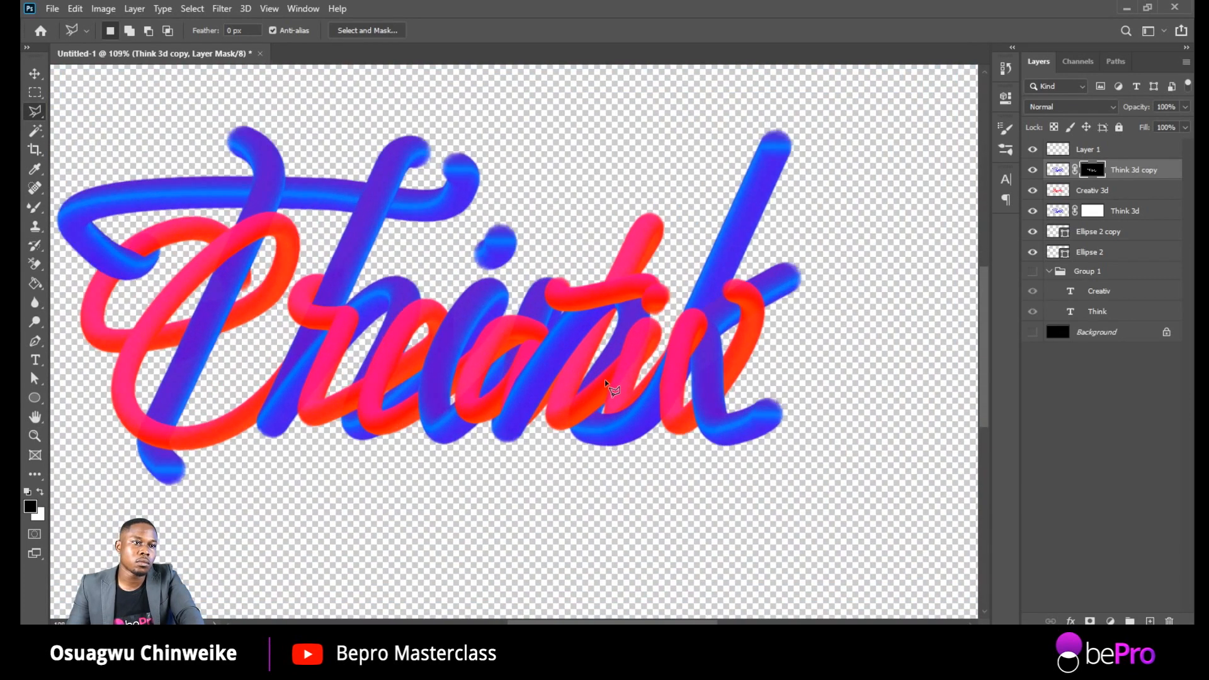
scroll(614, 378, up, 3)
scroll(628, 356, up, 1)
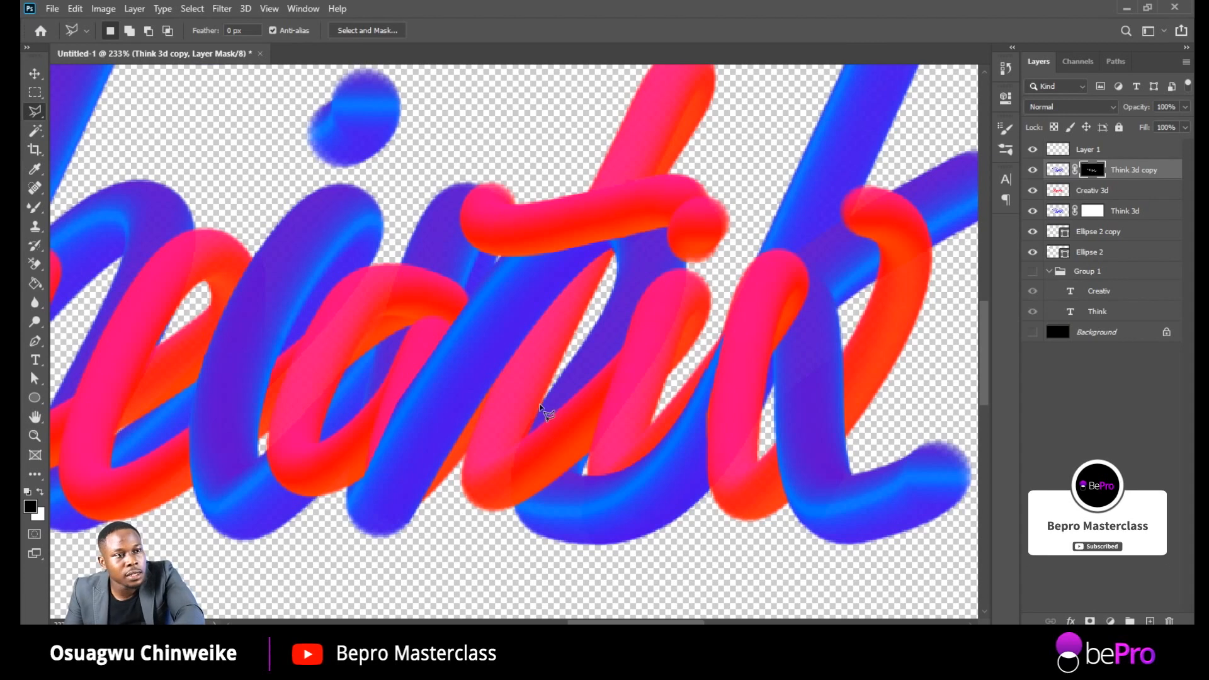
Step: Lasso the blue n's second downstroke across the red t's tail, fill it with white on the Think 3d copy mask, and deselect
click(516, 452)
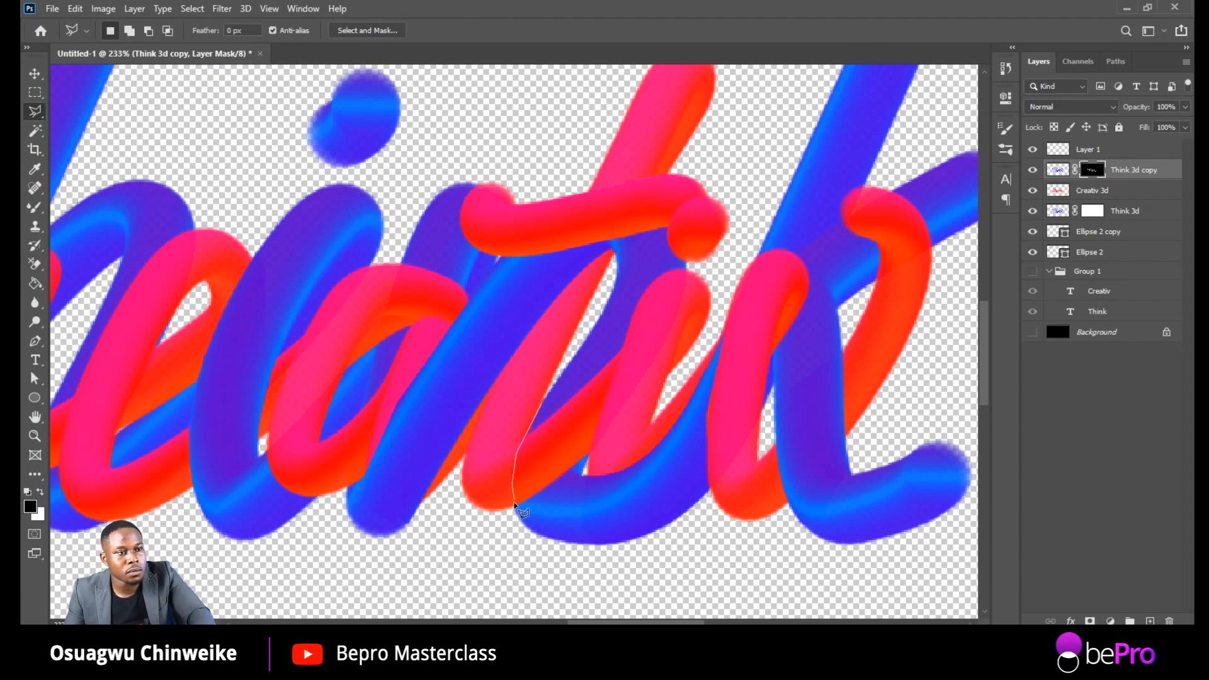
click(515, 513)
click(586, 469)
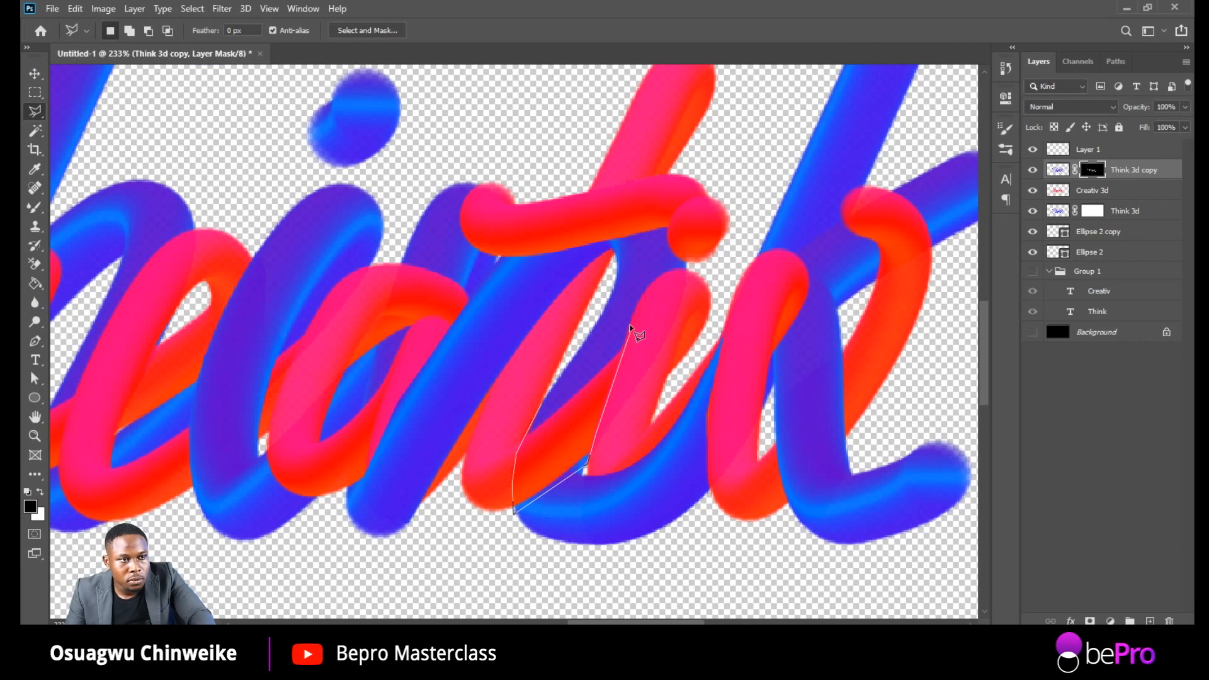
click(634, 293)
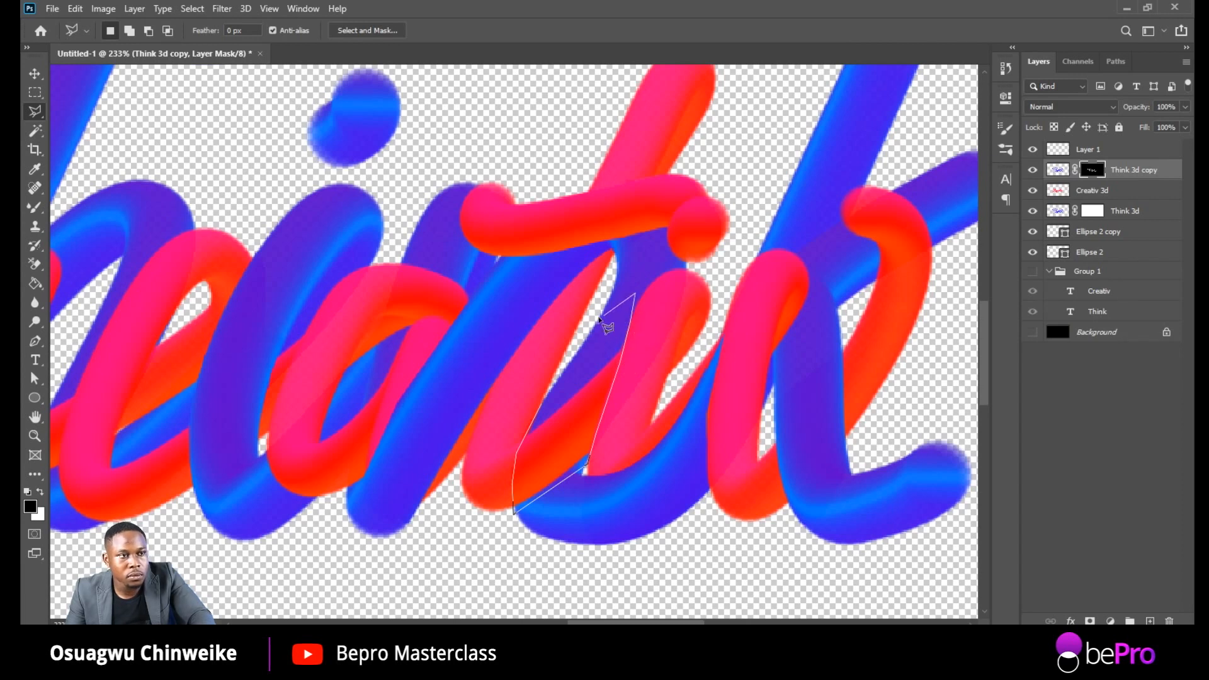
key(Return)
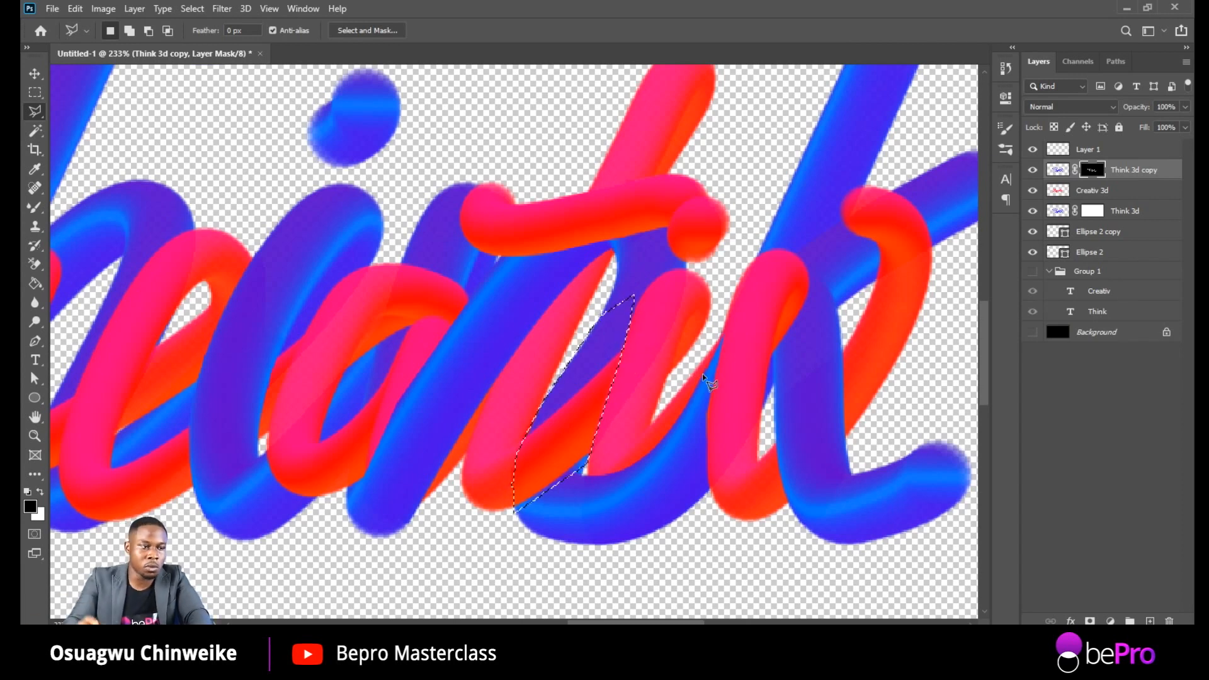
key(alt+BackSpace)
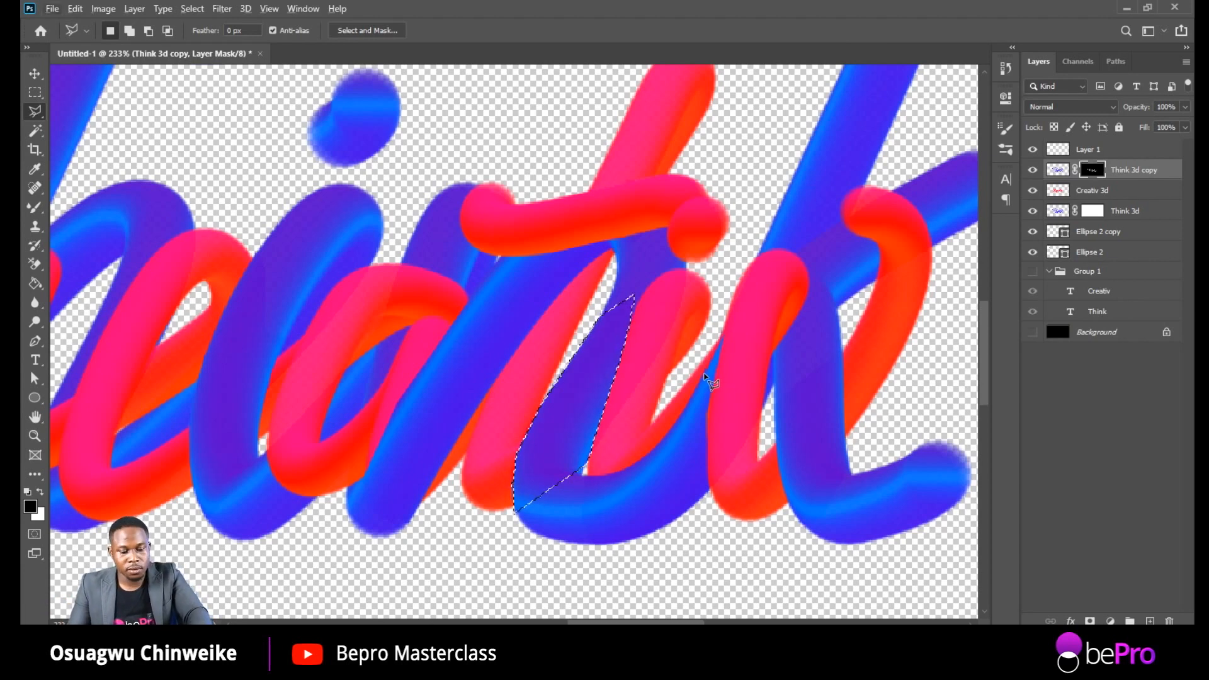
key(ctrl+d)
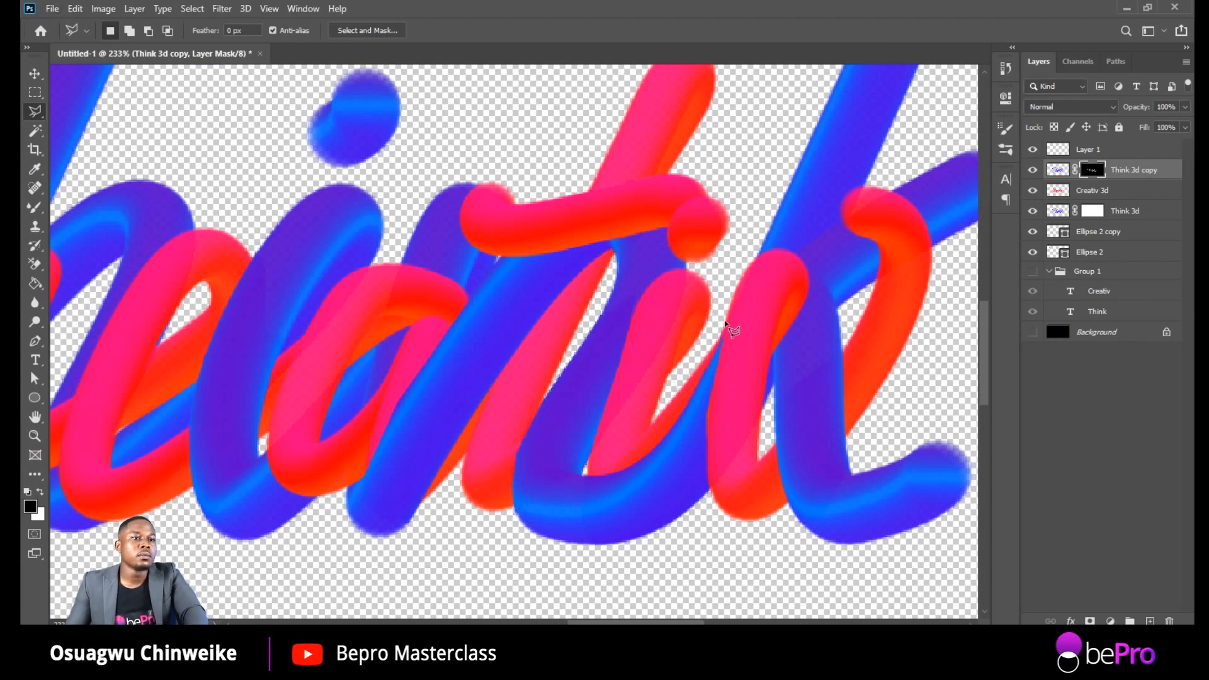
Step: Review the interlacing of the two words at several magnifications
scroll(561, 450, down, 3)
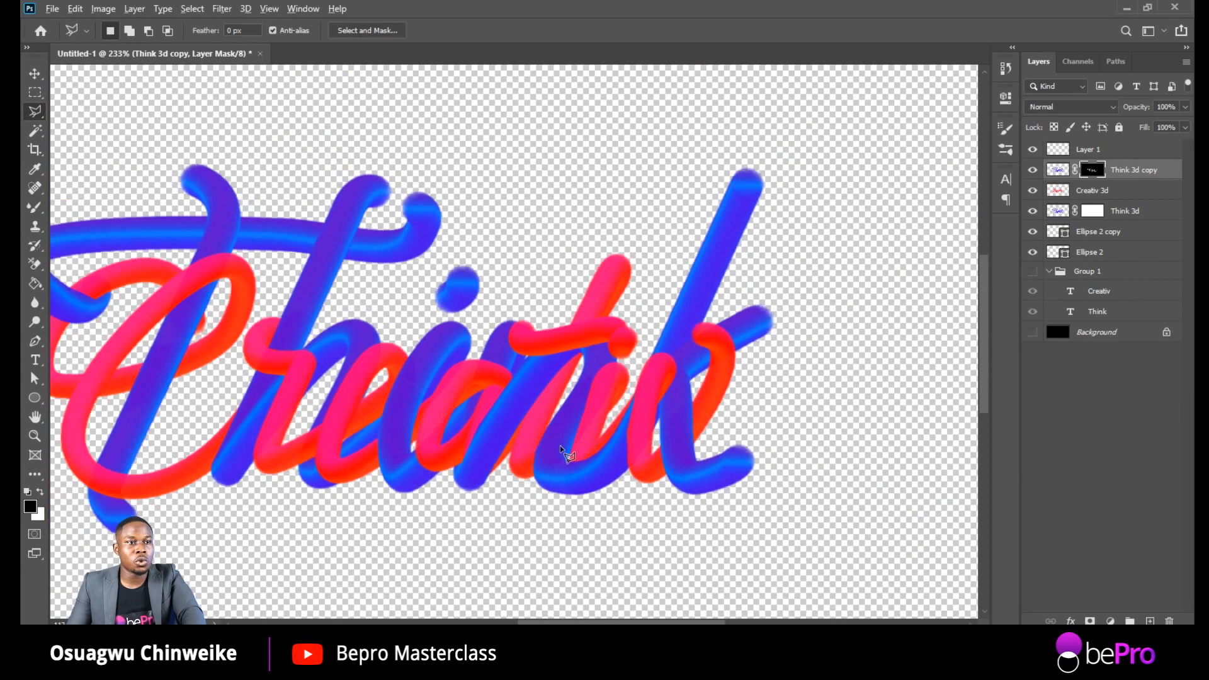
scroll(562, 452, down, 5)
scroll(565, 455, up, 3)
scroll(549, 393, down, 3)
scroll(547, 386, up, 3)
scroll(533, 382, down, 2)
scroll(529, 381, up, 2)
scroll(534, 365, down, 1)
Step: Hide the Ellipse 2 copy layer and delete Group 1 containing the Creativ and Think text layers
click(1033, 232)
click(1033, 270)
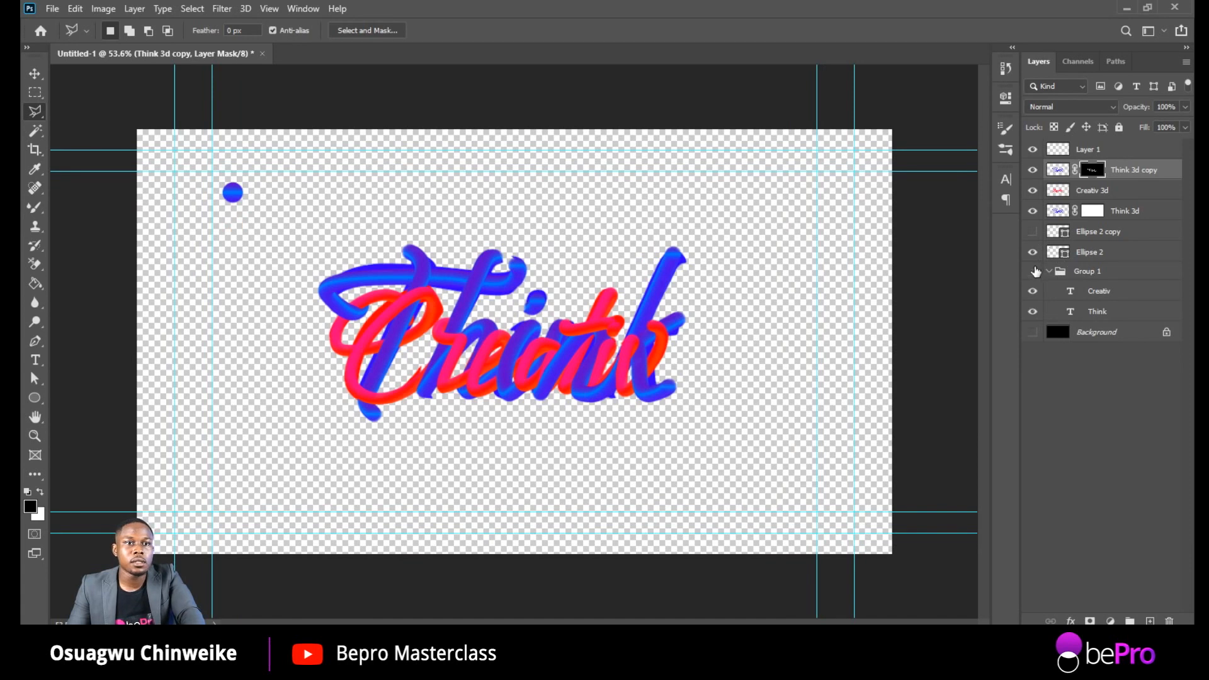
click(1034, 271)
click(1083, 271)
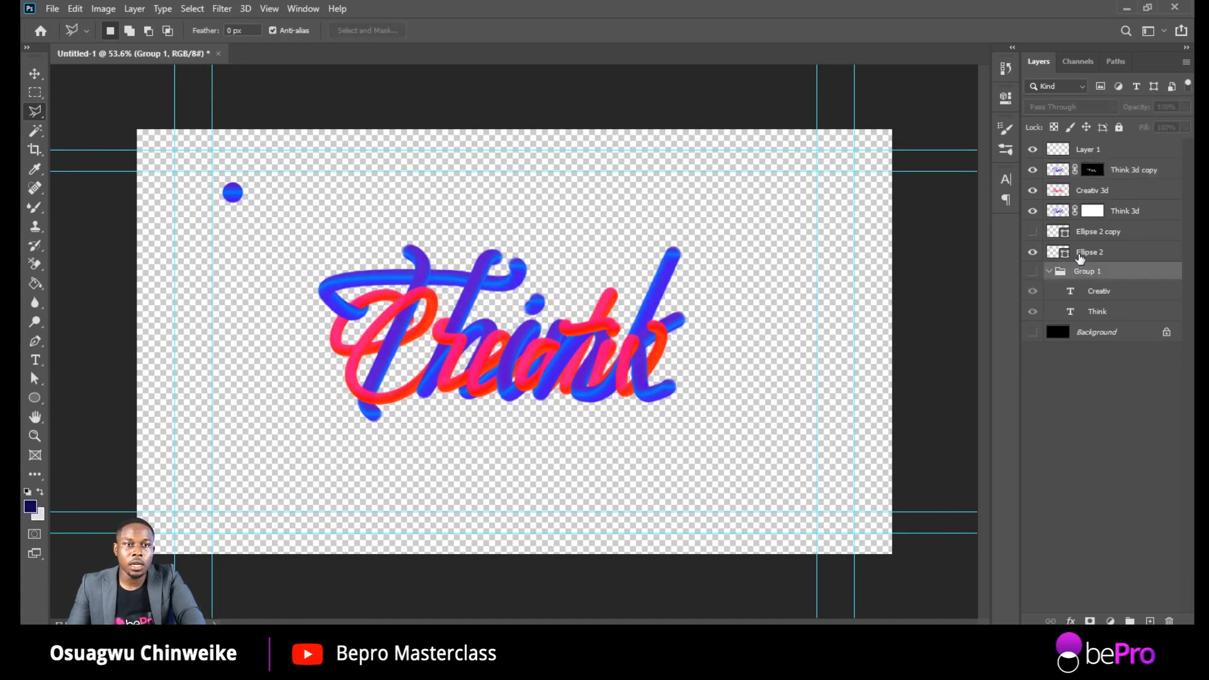
key(Delete)
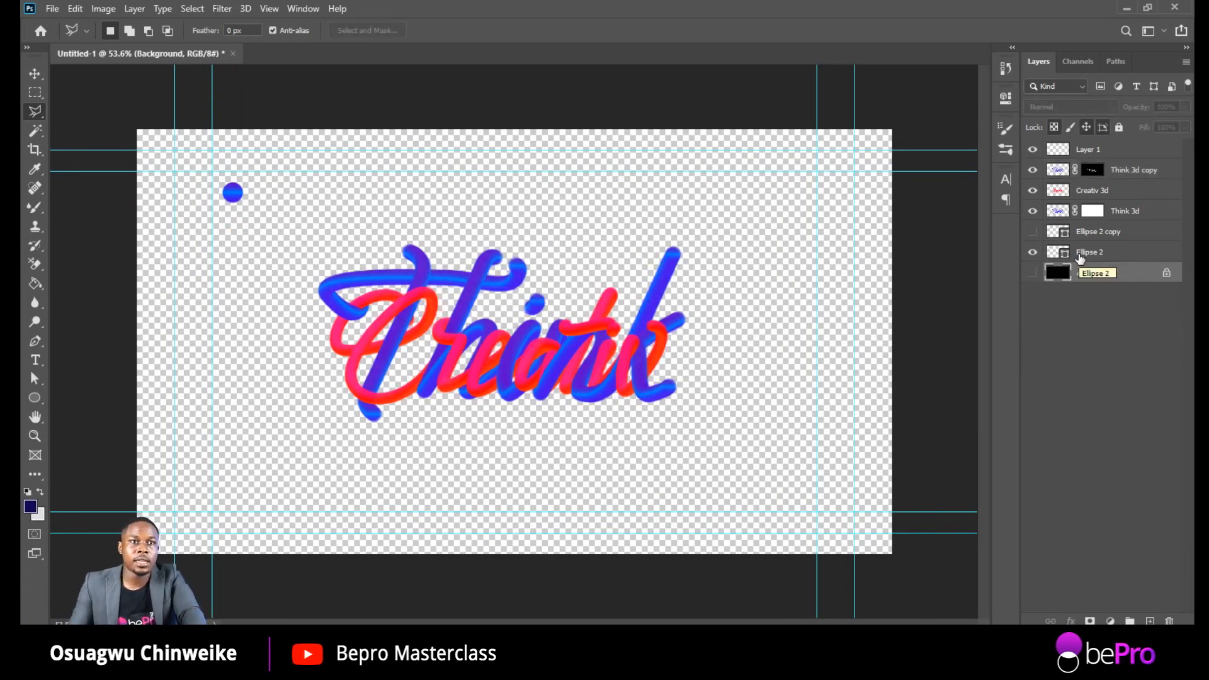
Step: Show the black Background layer and hide Ellipse 2
click(1033, 273)
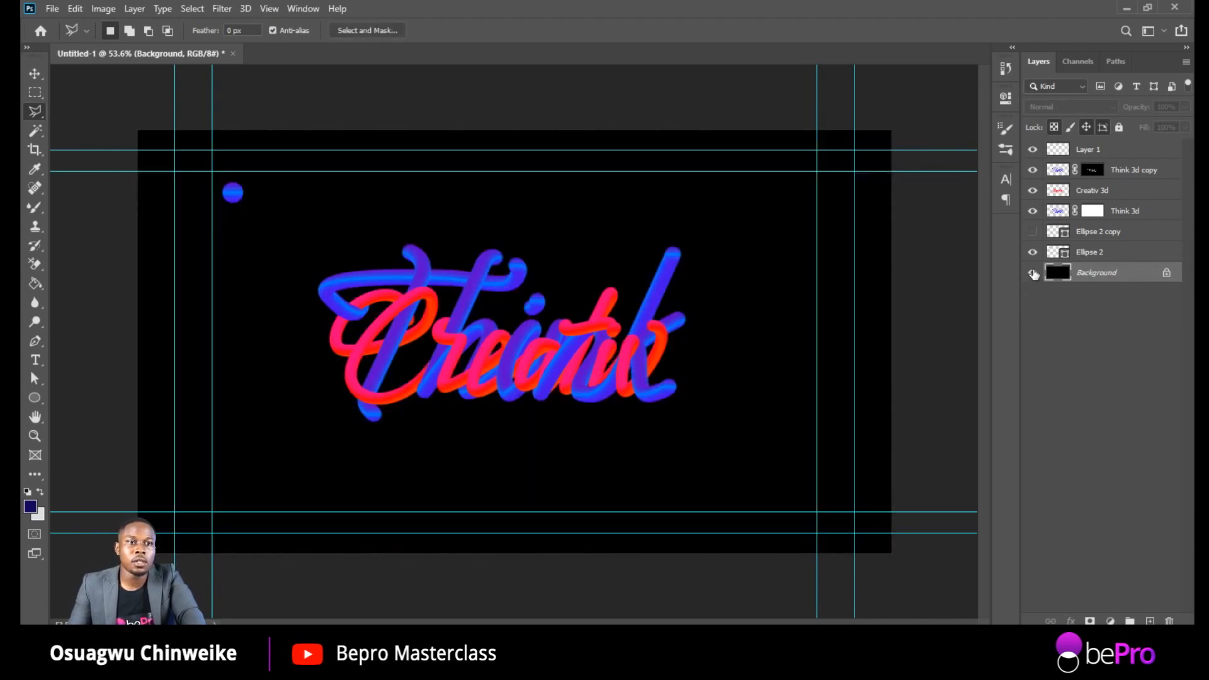
click(1033, 253)
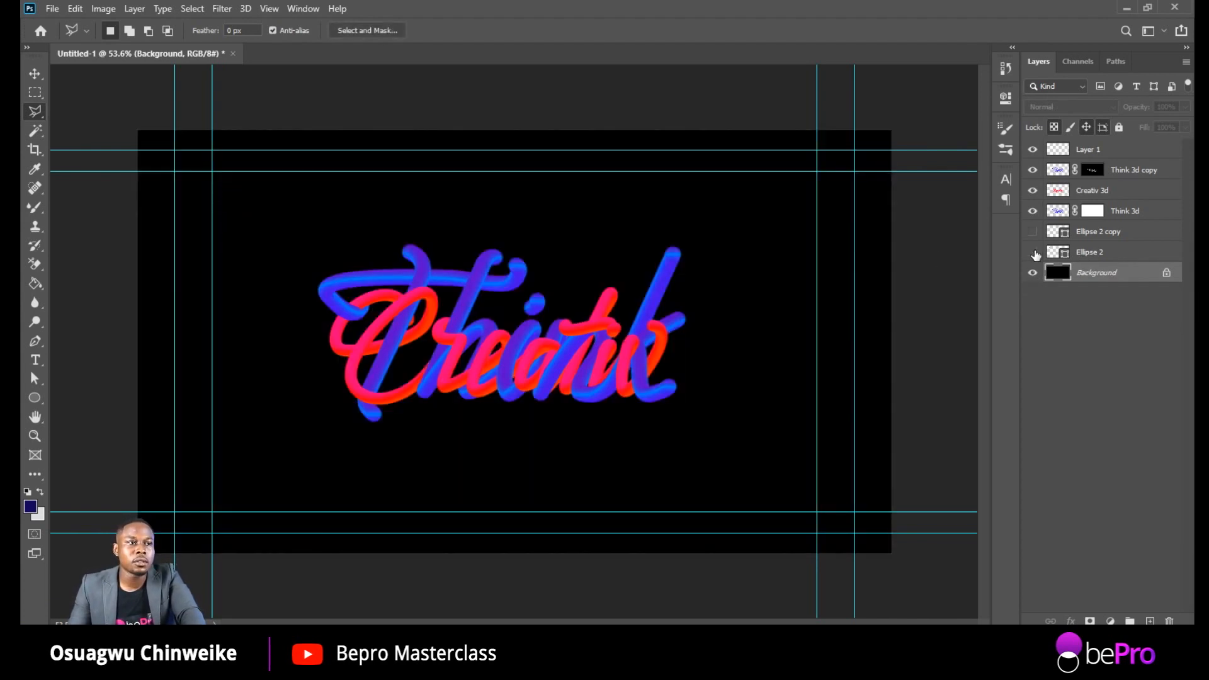
click(1091, 239)
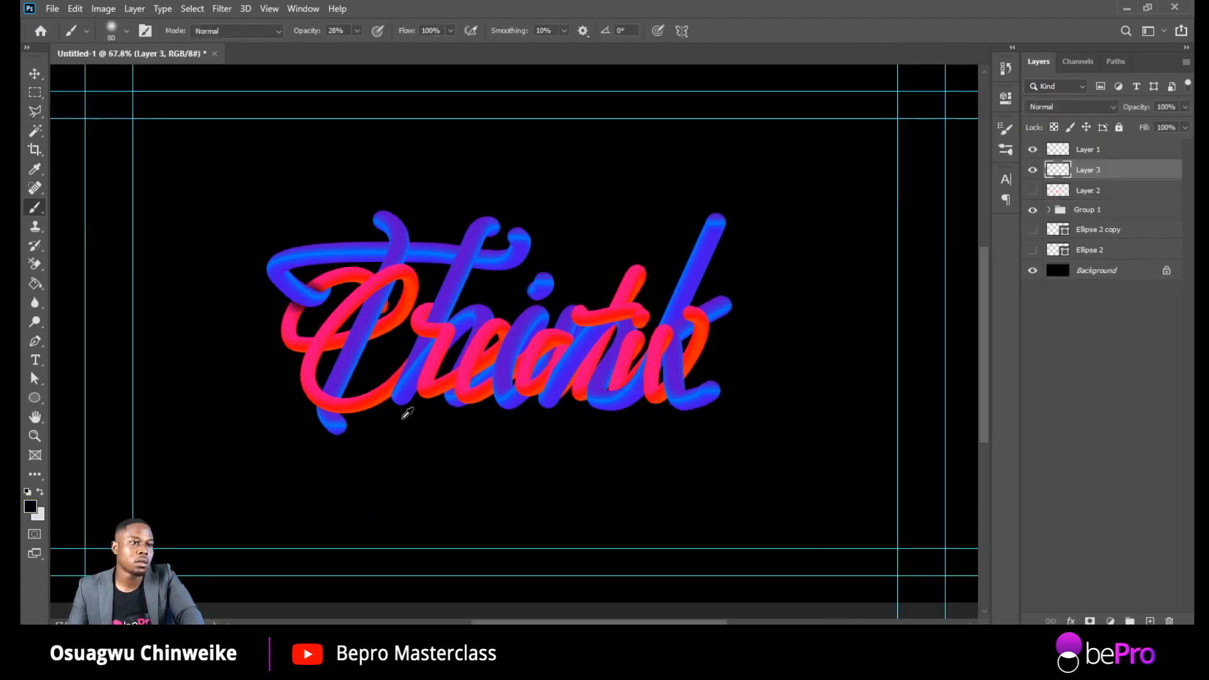
Step: Delete Layer 1, Layer 3 and Layer 2 above Group 1
scroll(319, 332, up, 5)
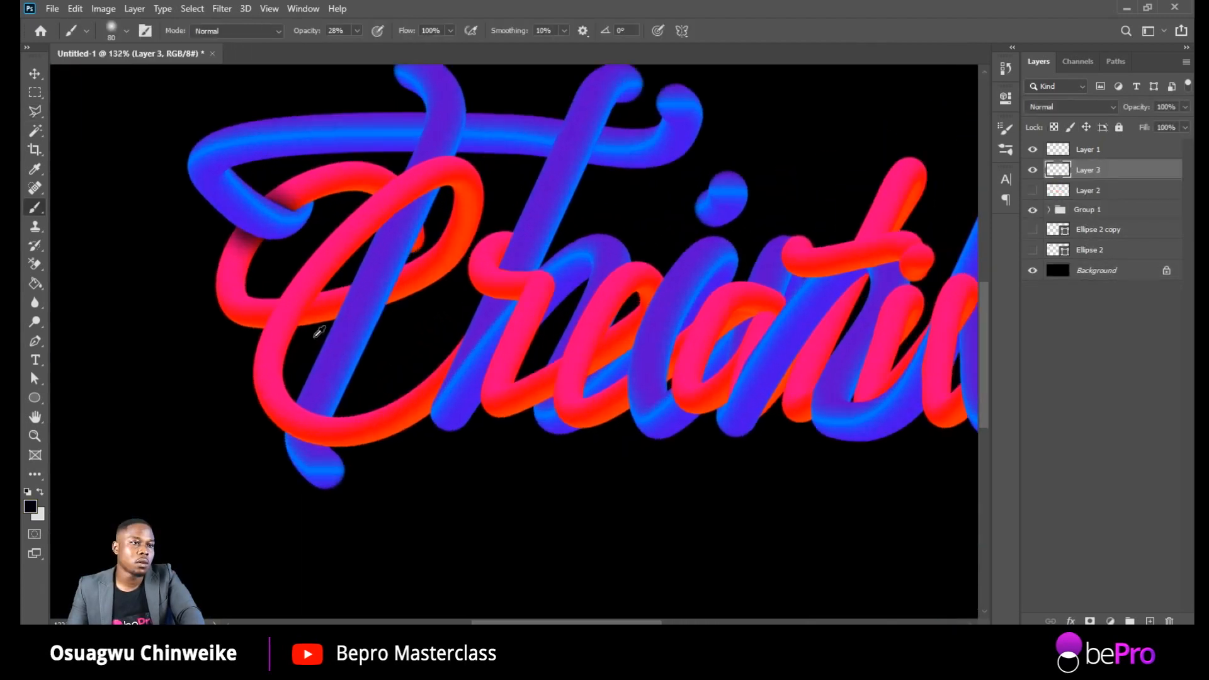
scroll(319, 332, up, 3)
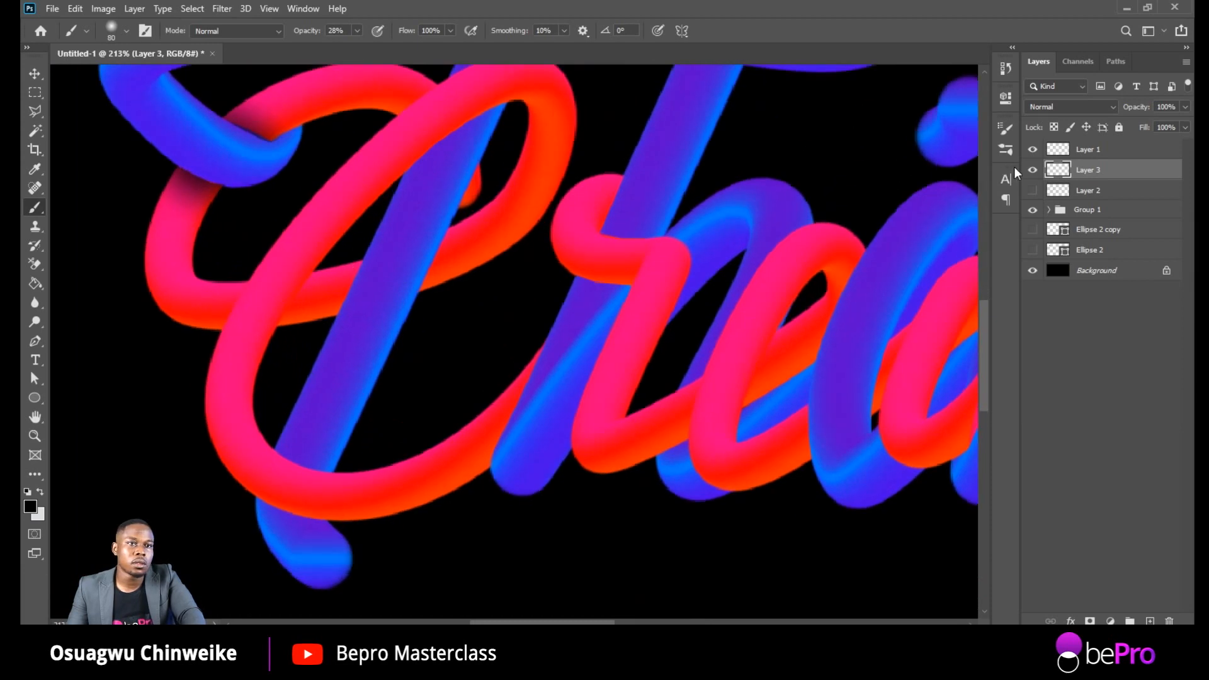
click(1115, 156)
key(Delete)
key(Delete)
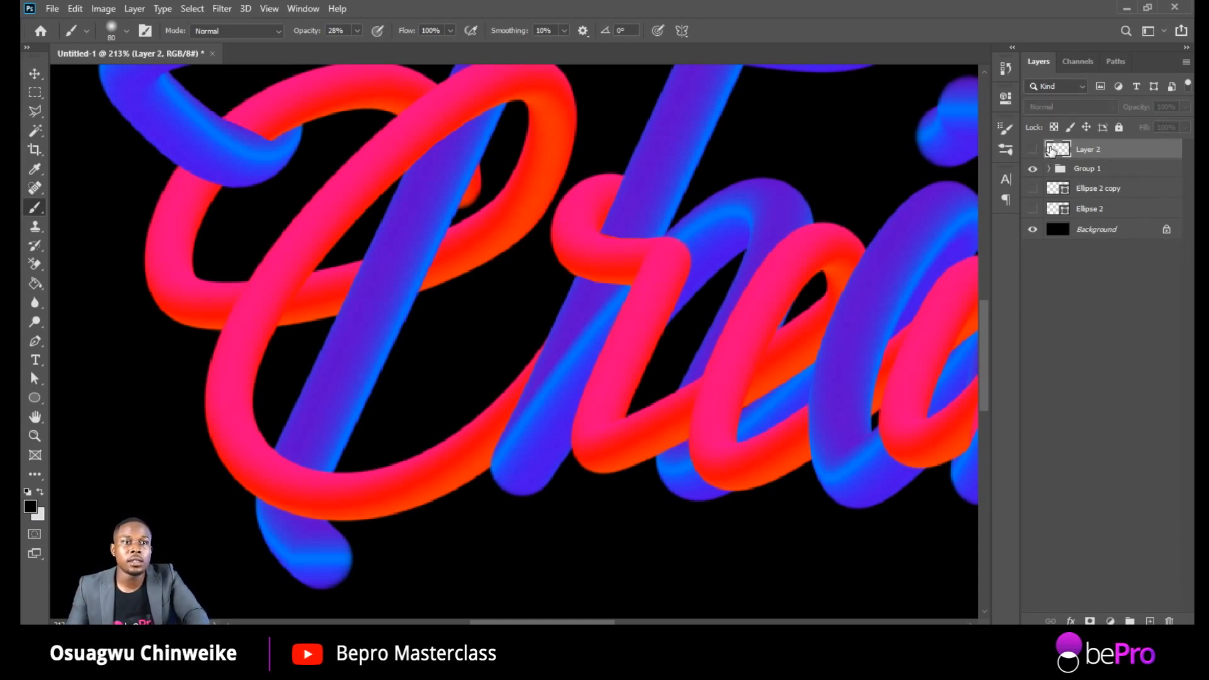
key(Delete)
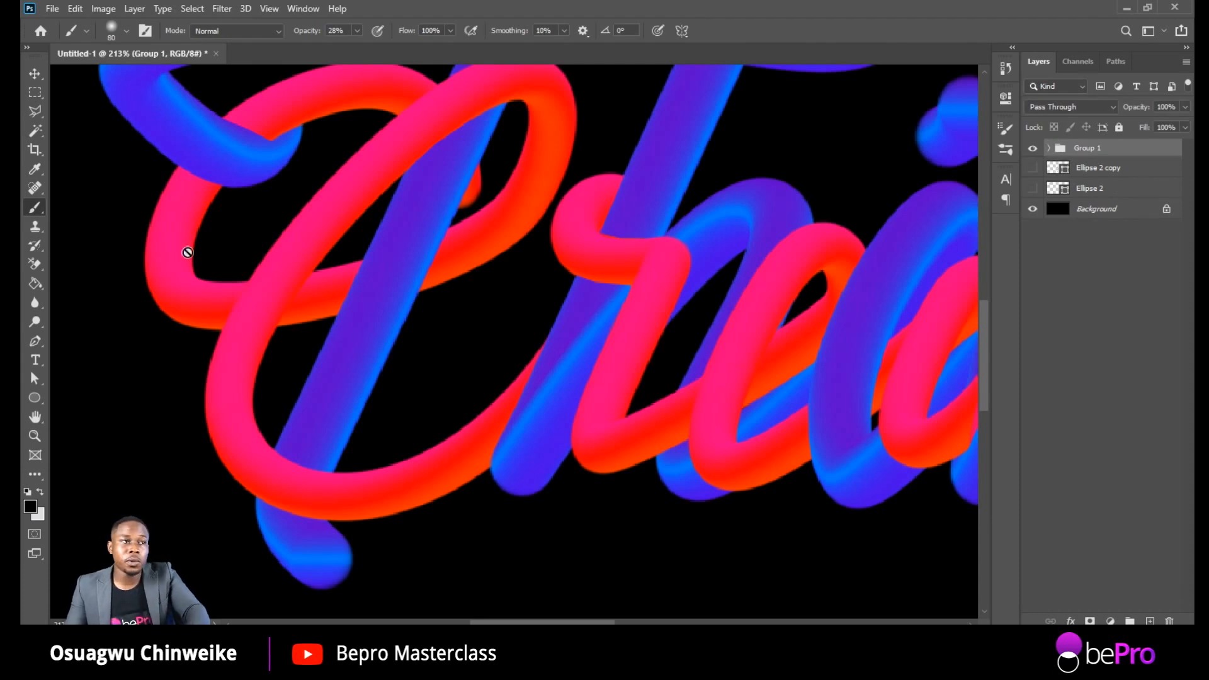
Step: Expand Group 1 and inspect the overlaps around the red t's crossbar with Think 3d copy hidden
click(35, 73)
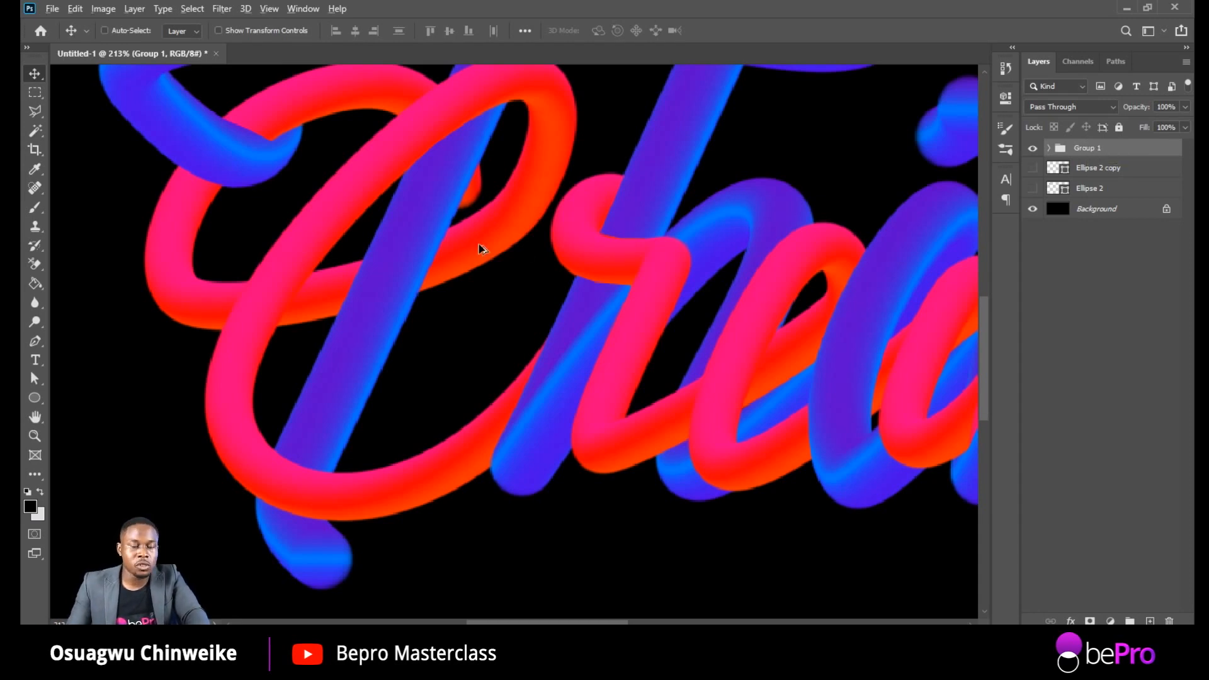
scroll(534, 264, down, 4)
scroll(534, 263, down, 2)
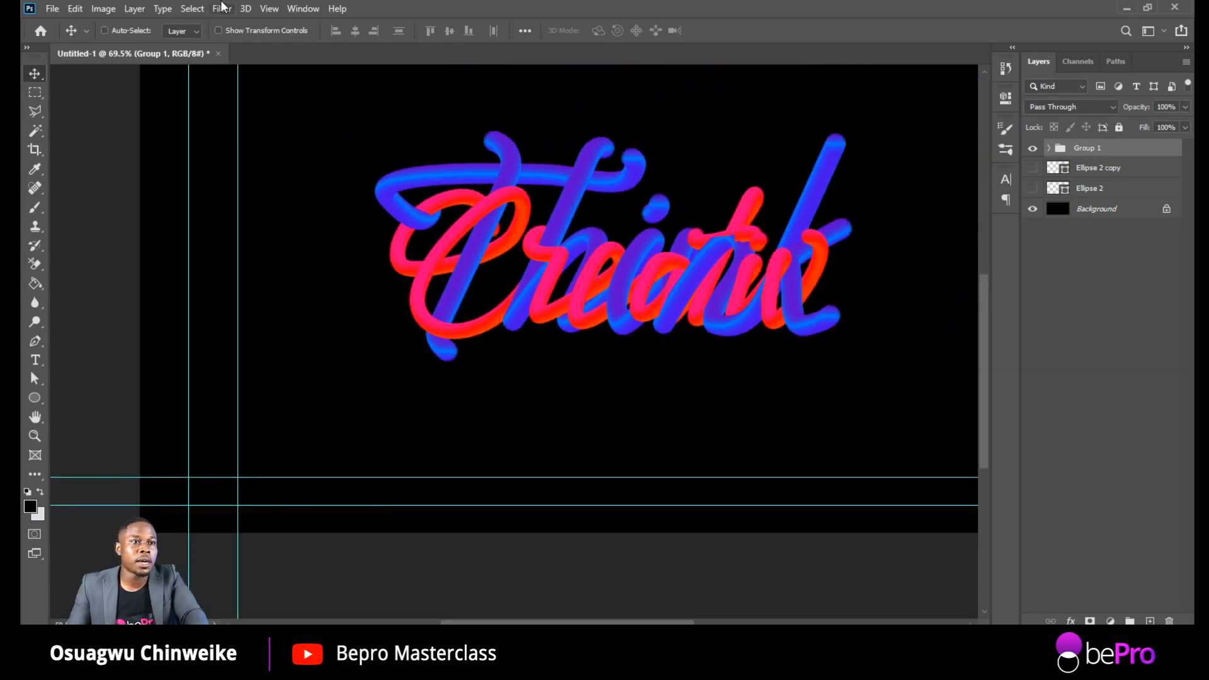
scroll(762, 255, up, 3)
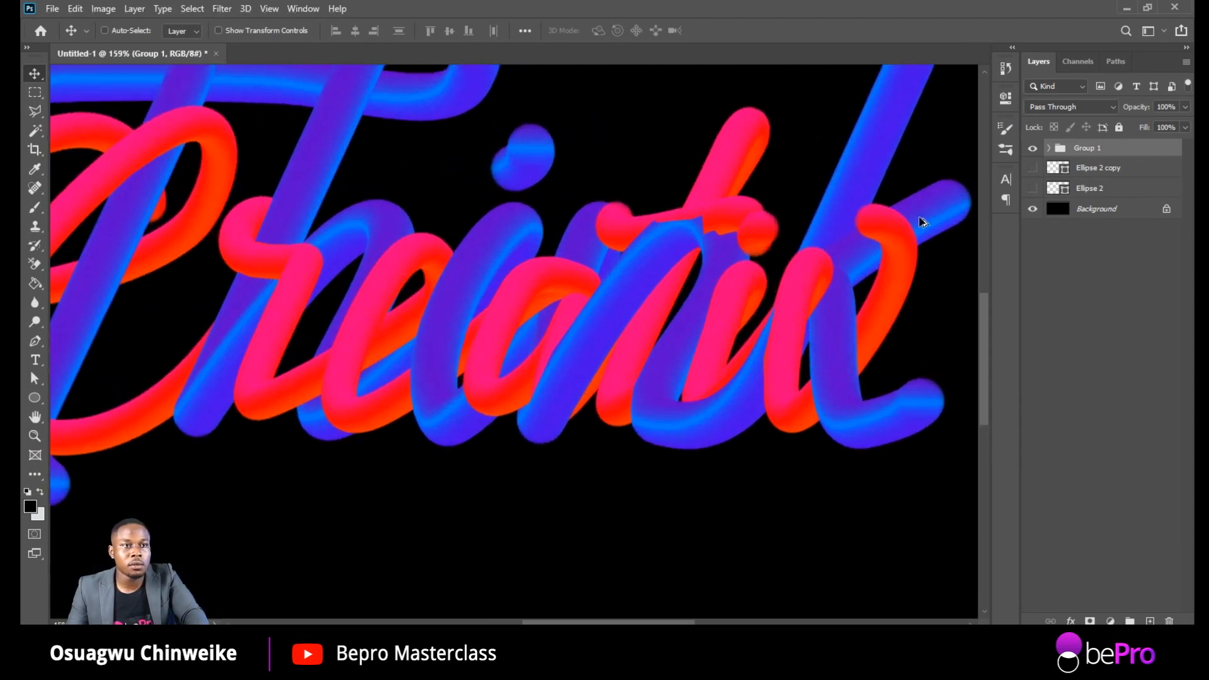
click(1049, 149)
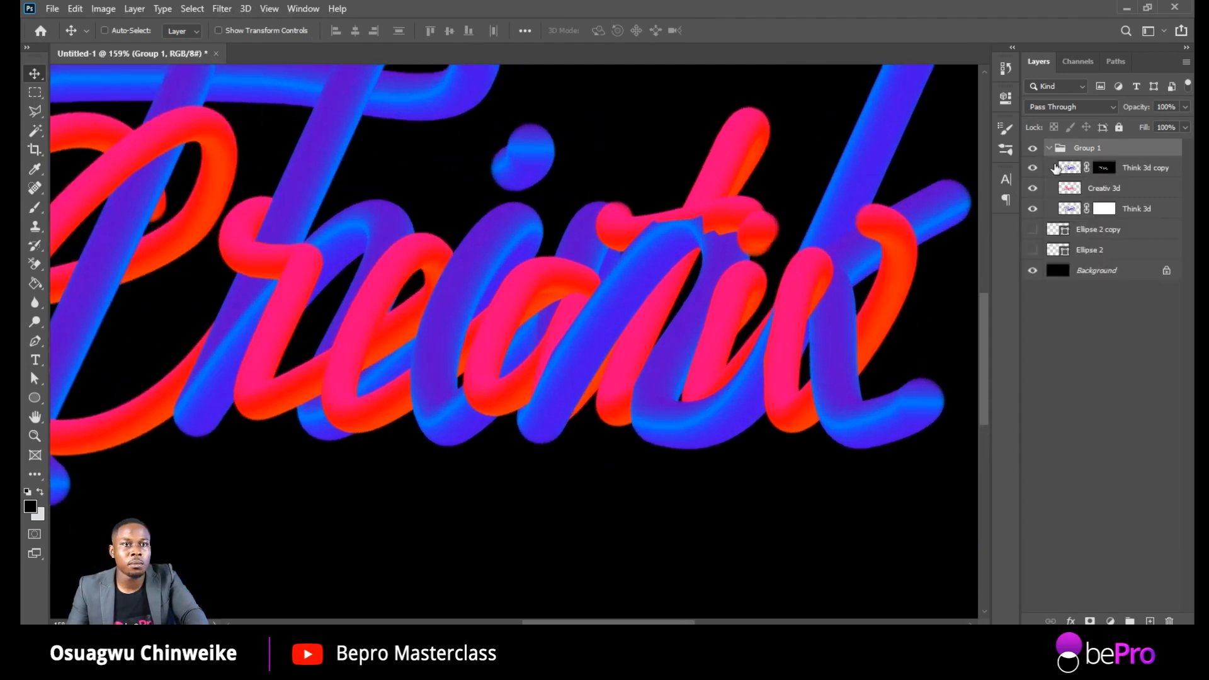
click(1032, 168)
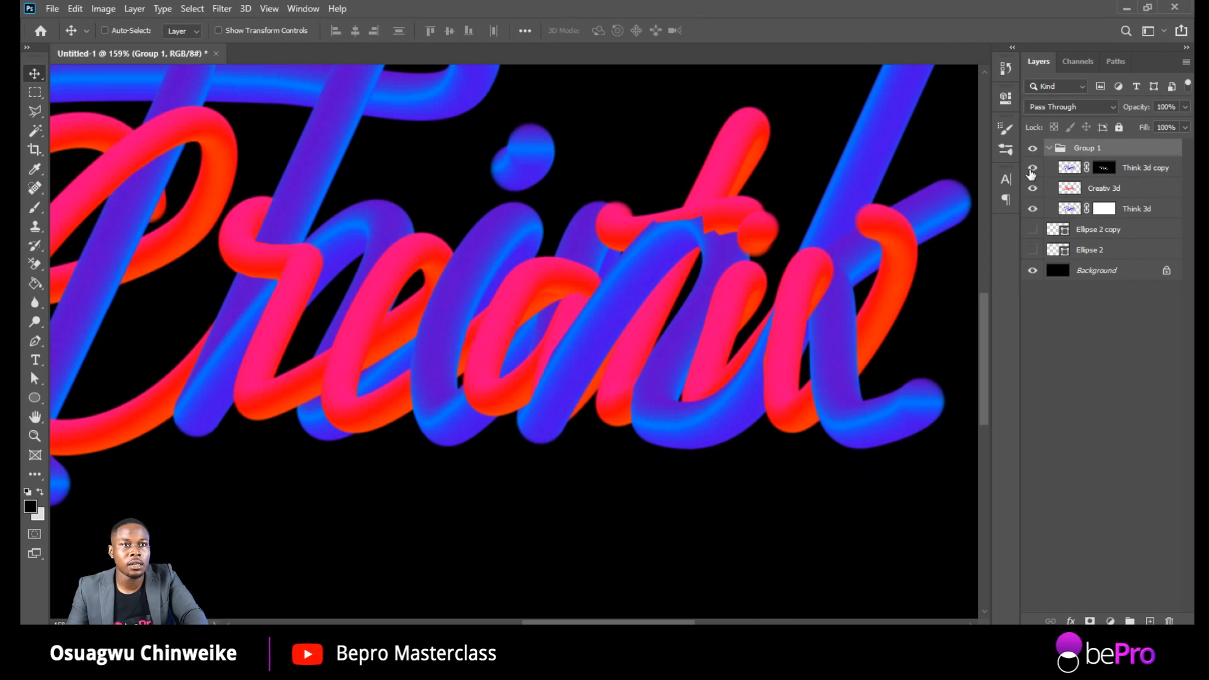
key(ctrl)
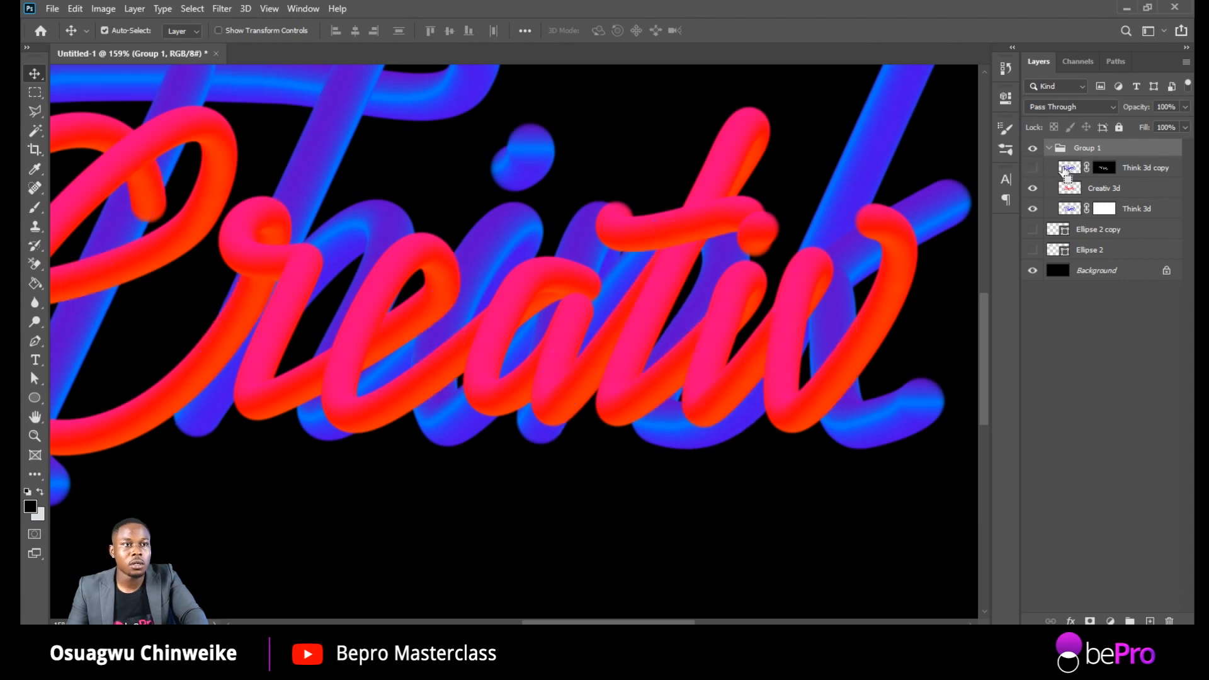
Step: Undo the deletions of Layer 2, Layer 3 and Layer 1
key(ctrl+z)
key(ctrl+z)
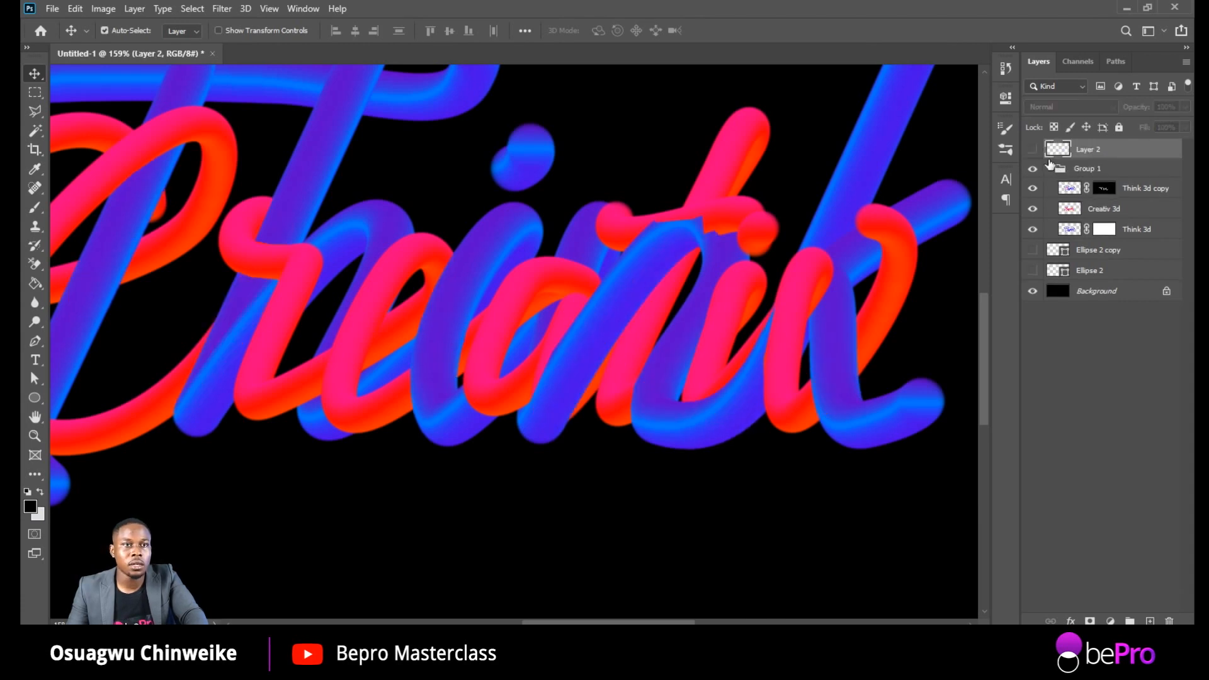
key(ctrl+shift+alt+n)
key(ctrl+z)
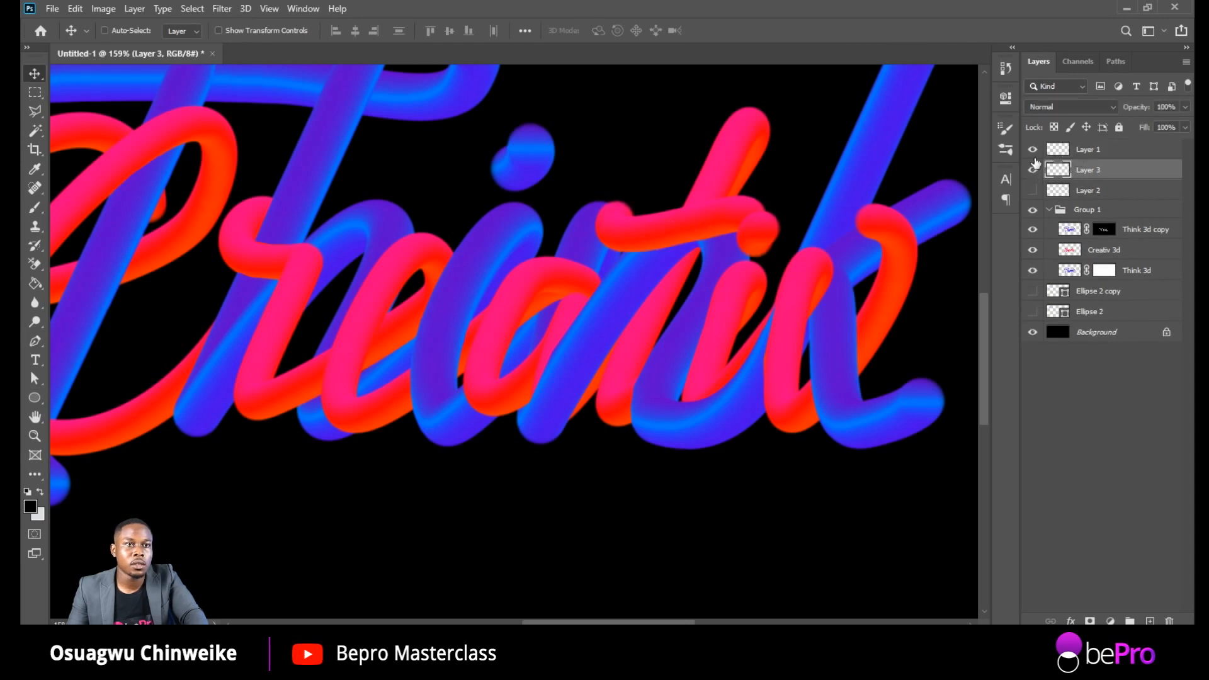
Step: Move Layer 1 into Group 1 above Think 3d copy, and delete Layer 3 and Layer 2
drag(1098, 157, 1034, 212)
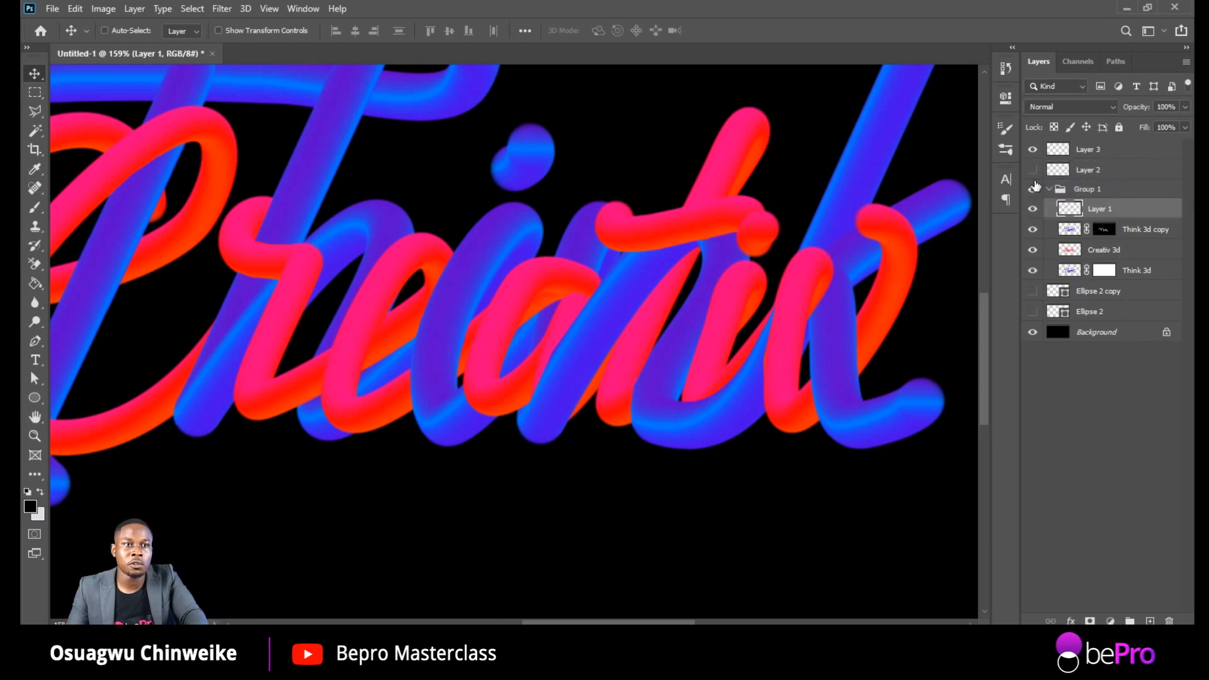
click(1086, 153)
key(Delete)
key(Delete)
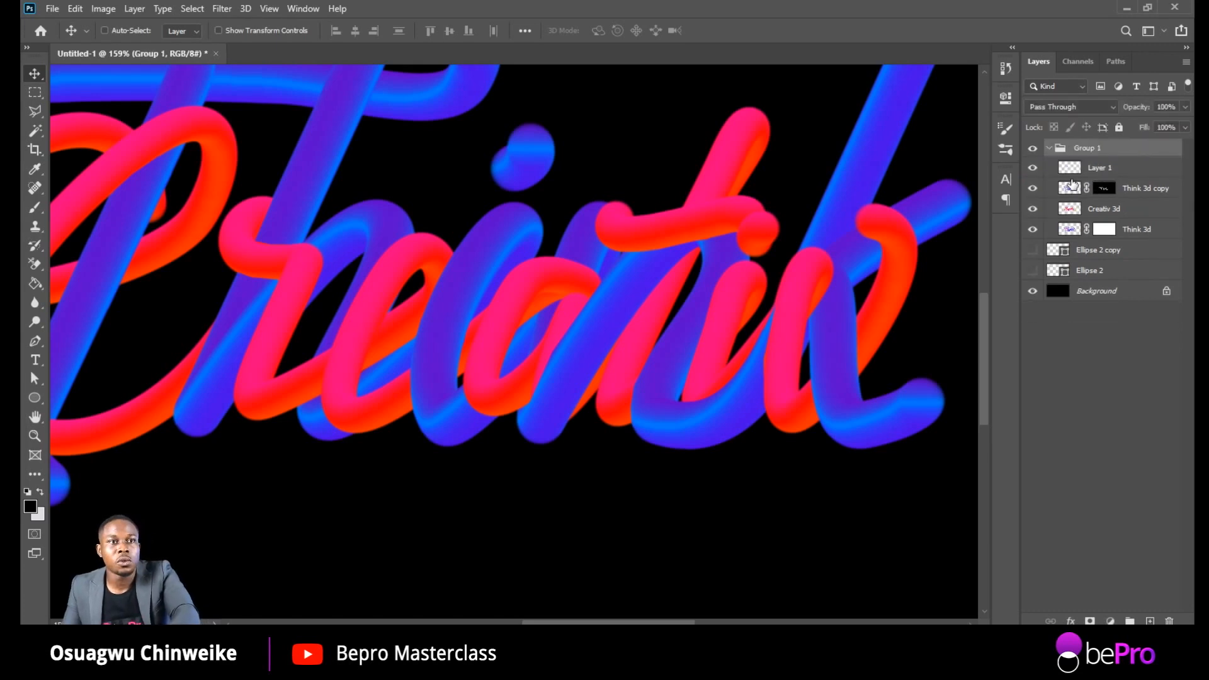
Step: Collapse Group 1 and convert it to a smart object
click(1049, 148)
right_click(1091, 150)
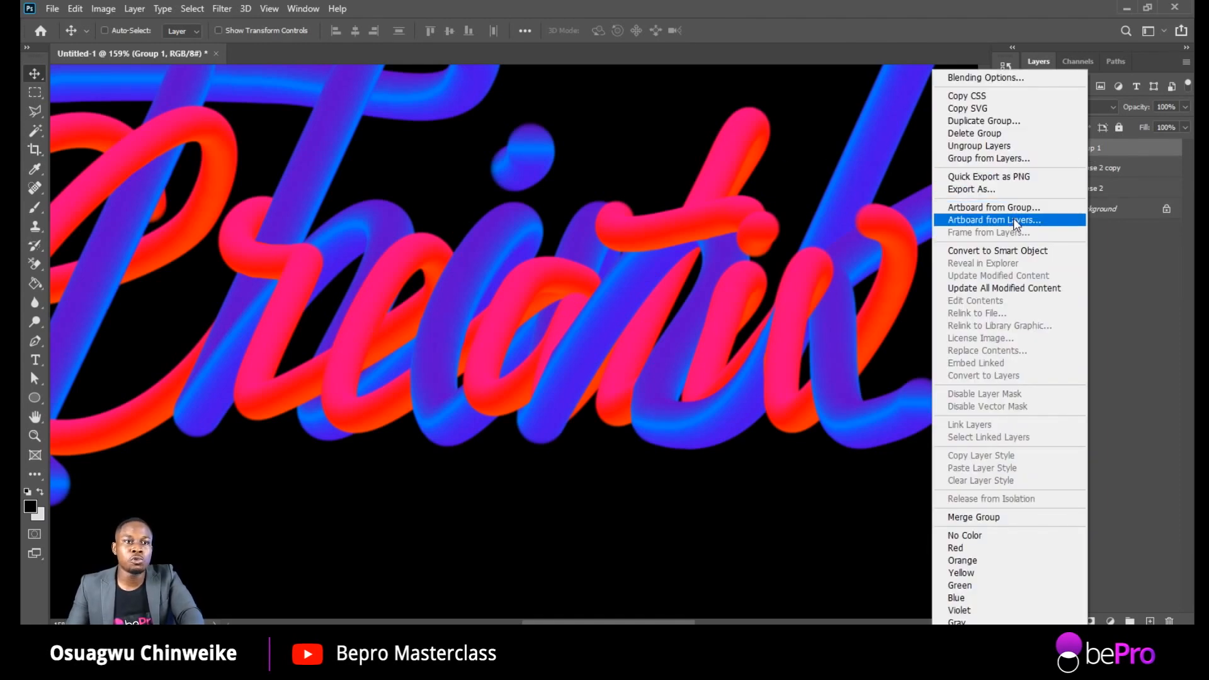
click(1012, 252)
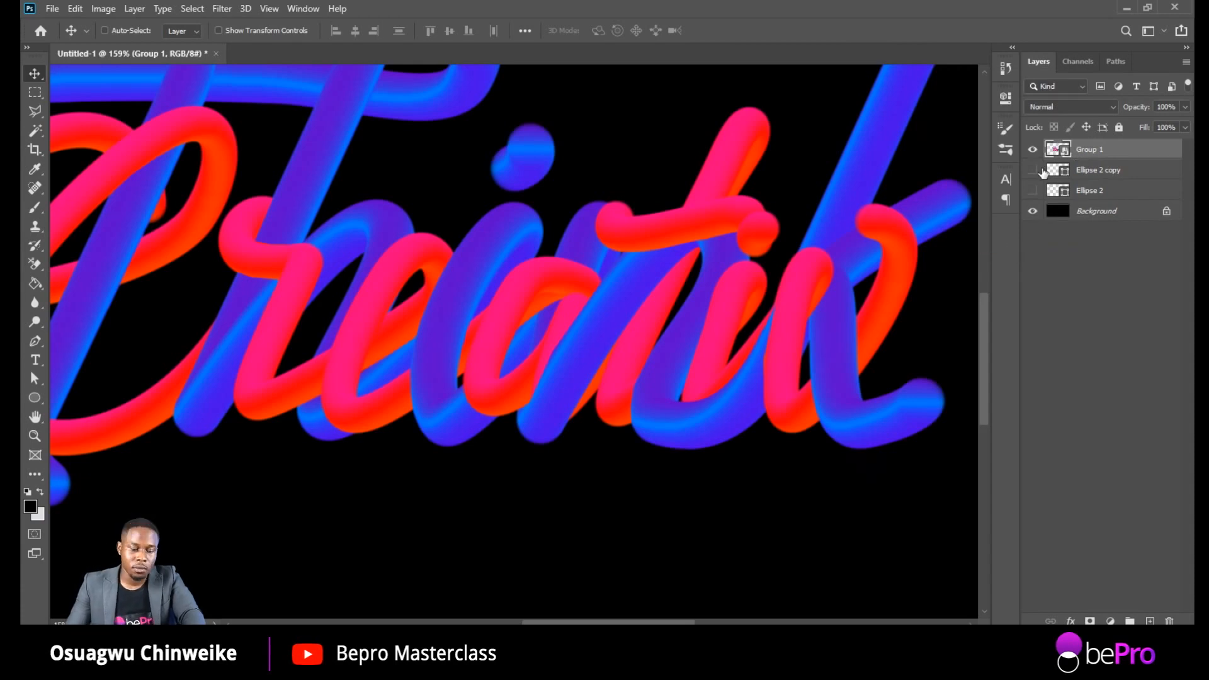
Step: Duplicate the Group 1 smart object and rename the copy "3d text"
scroll(616, 299, down, 4)
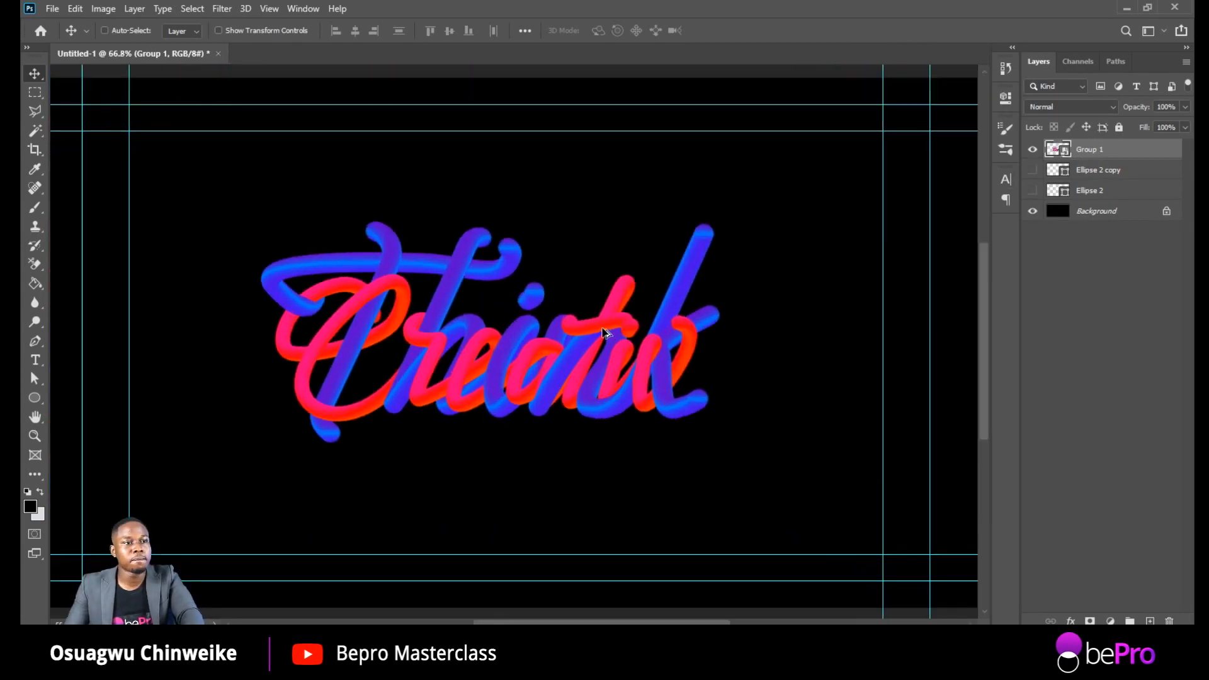
key(ctrl)
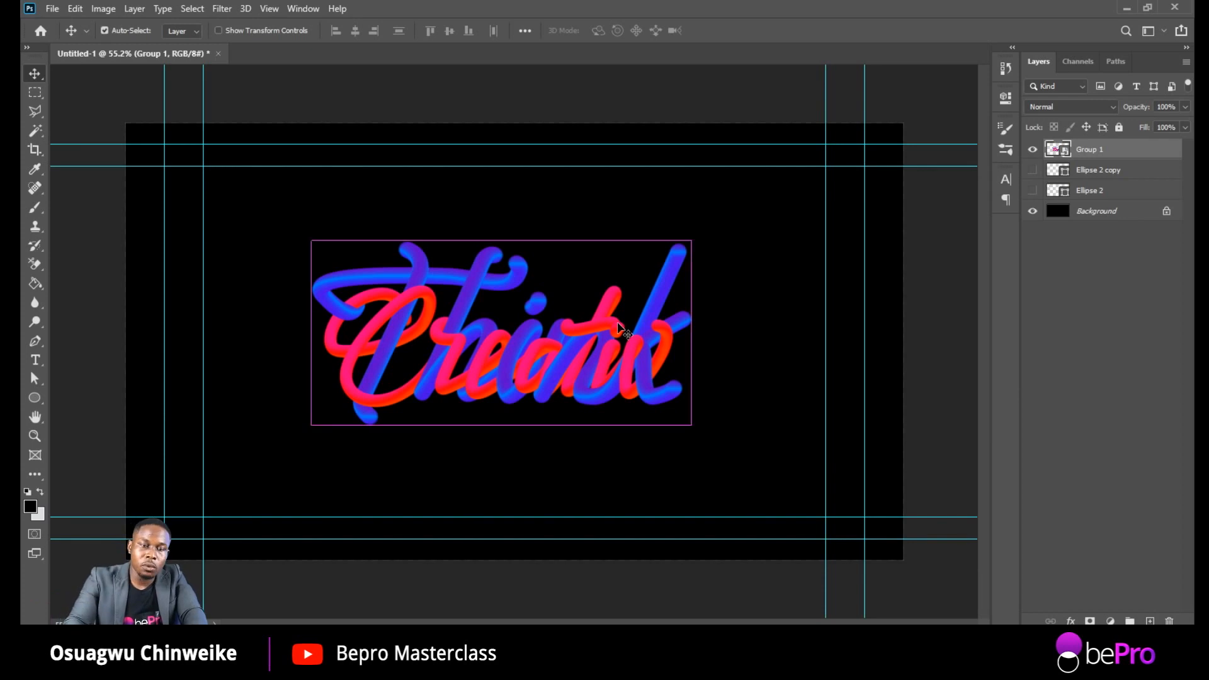
key(ctrl+j)
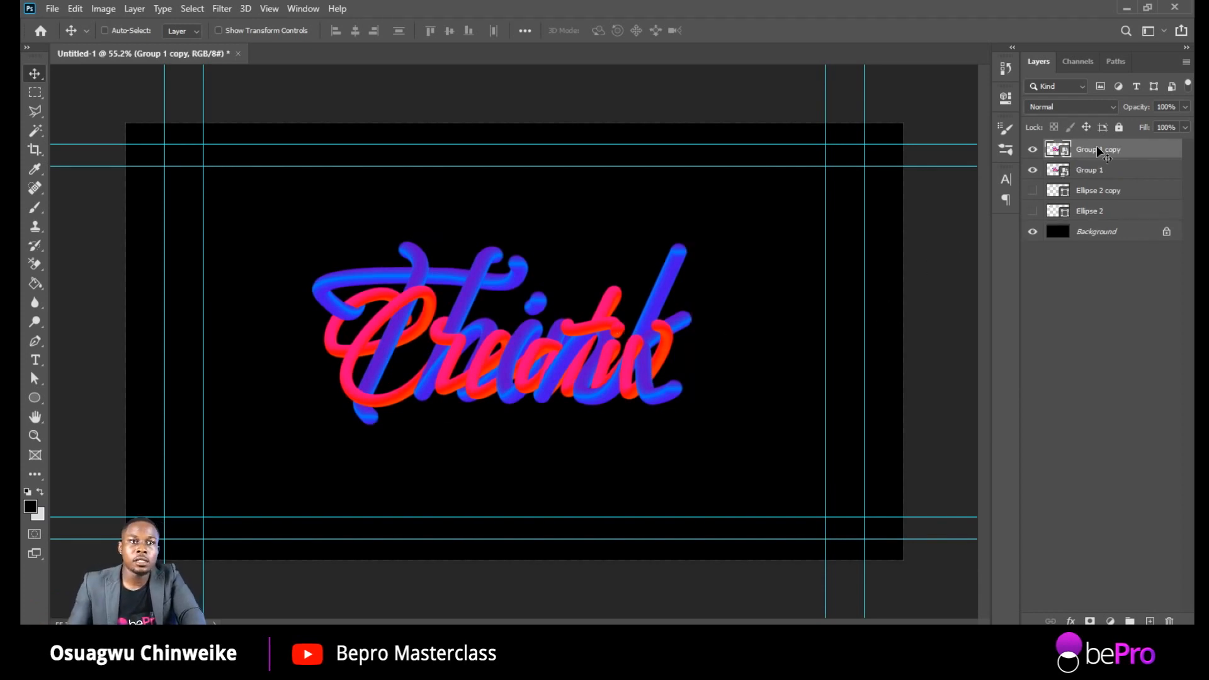
double_click(1101, 151)
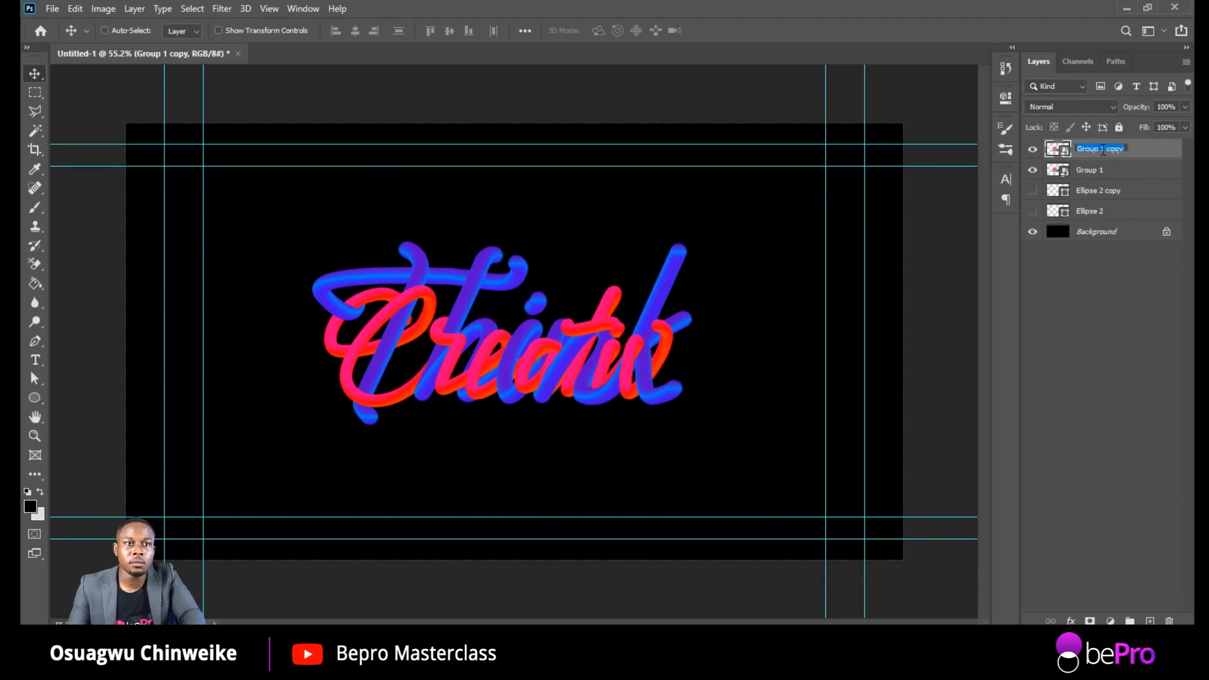
text(3d text)
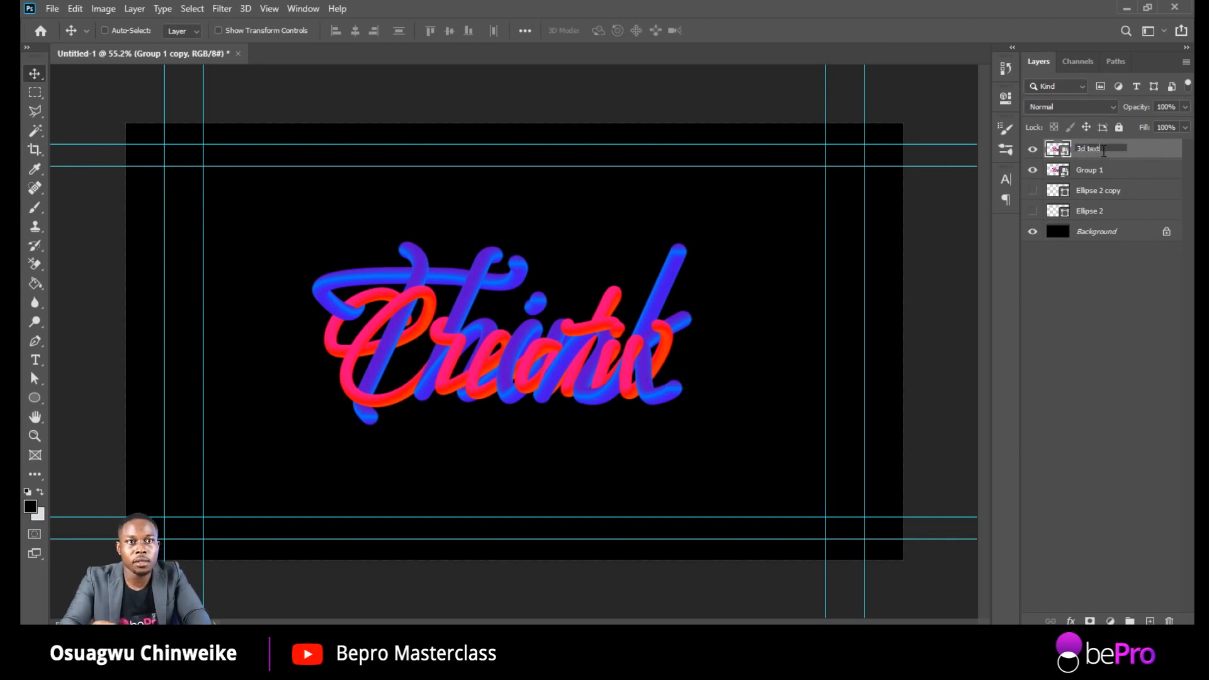
key(Return)
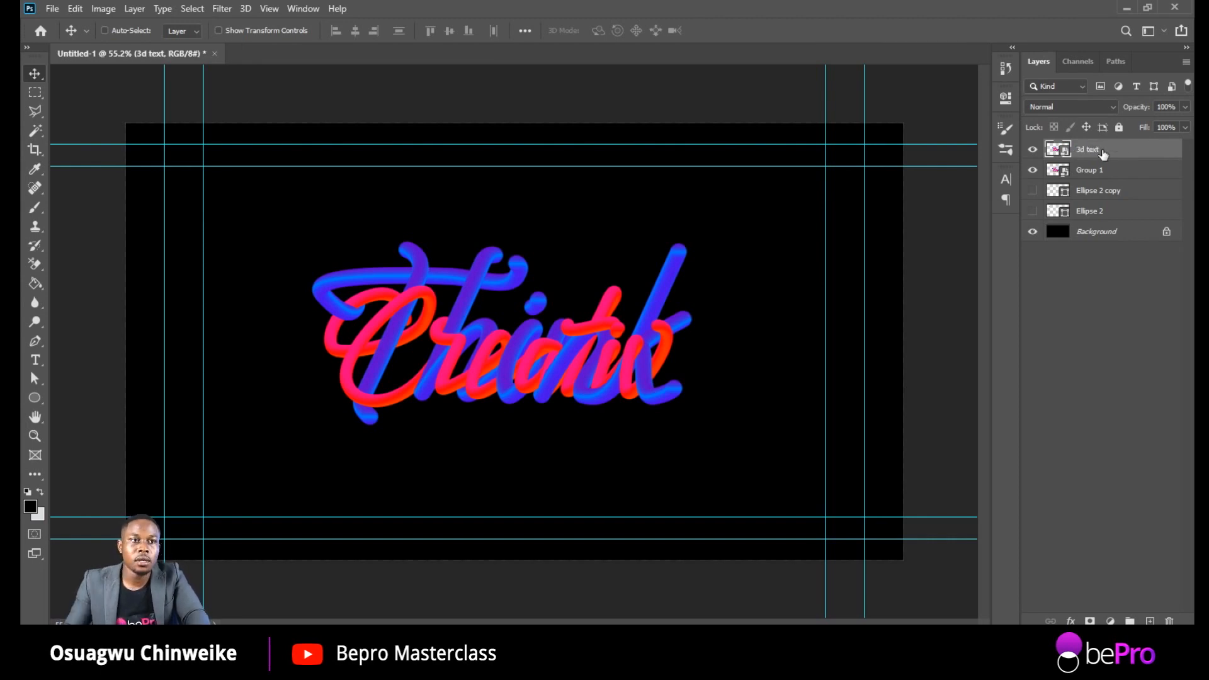
Step: Duplicate Group 1 to the top of the layer stack and rename the copy "Light"
click(1096, 173)
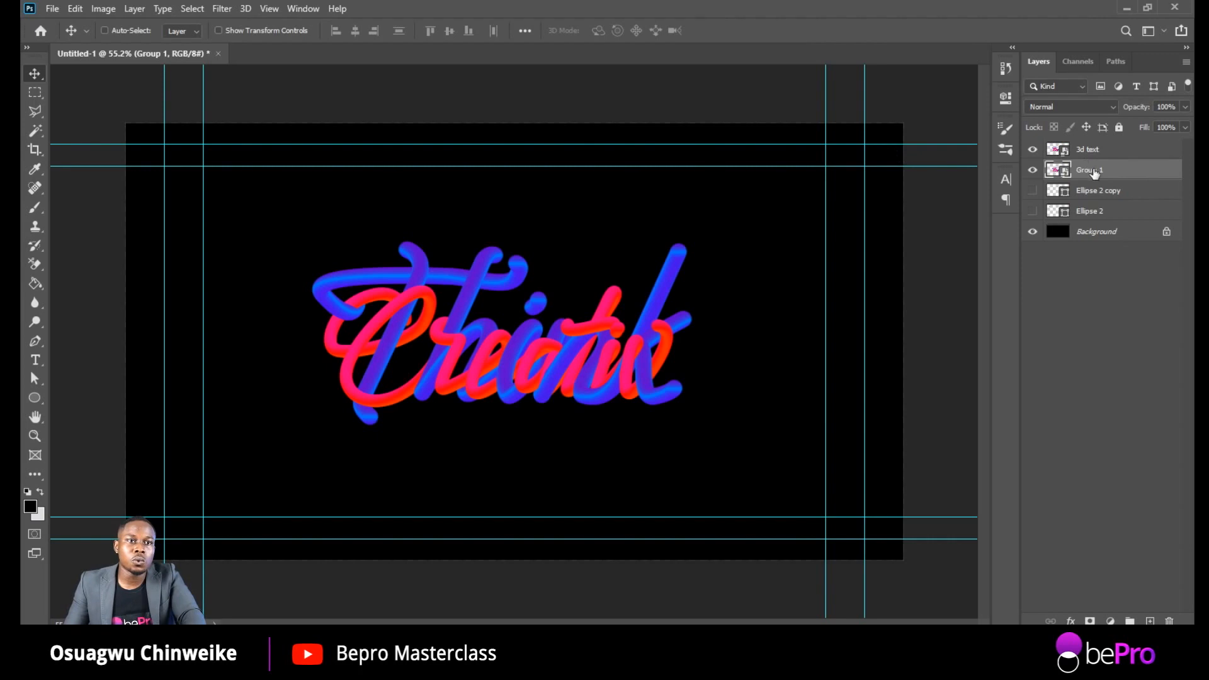
drag(1094, 171, 1097, 145)
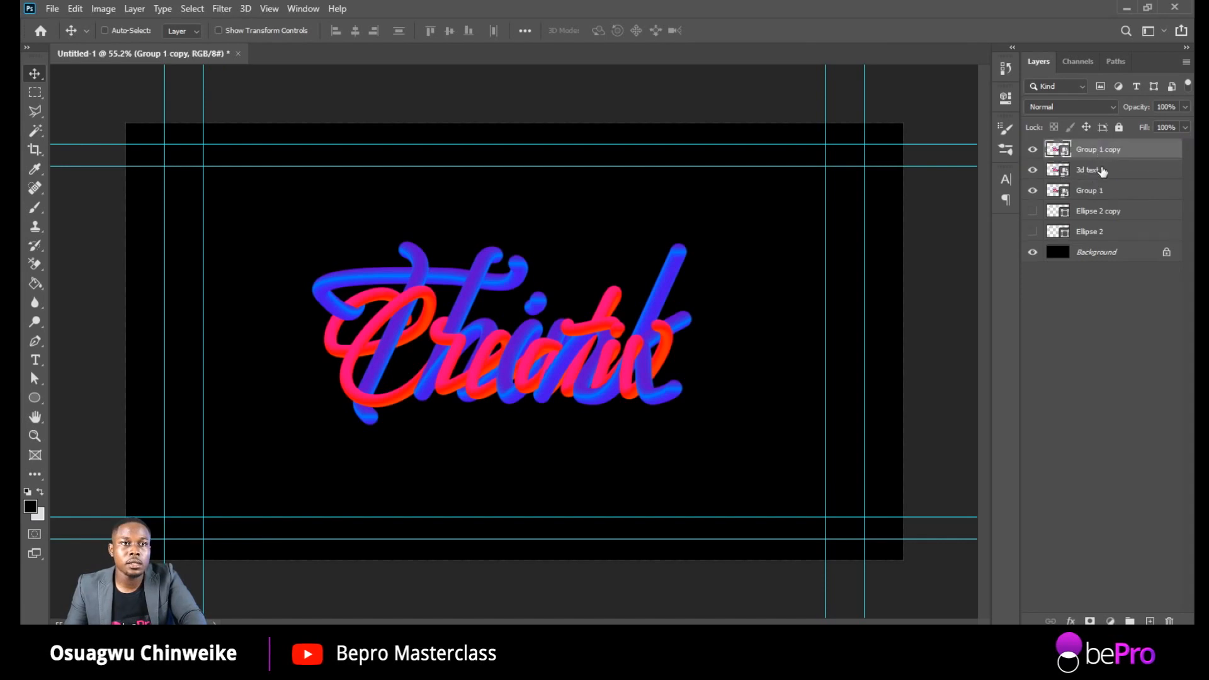
double_click(1101, 150)
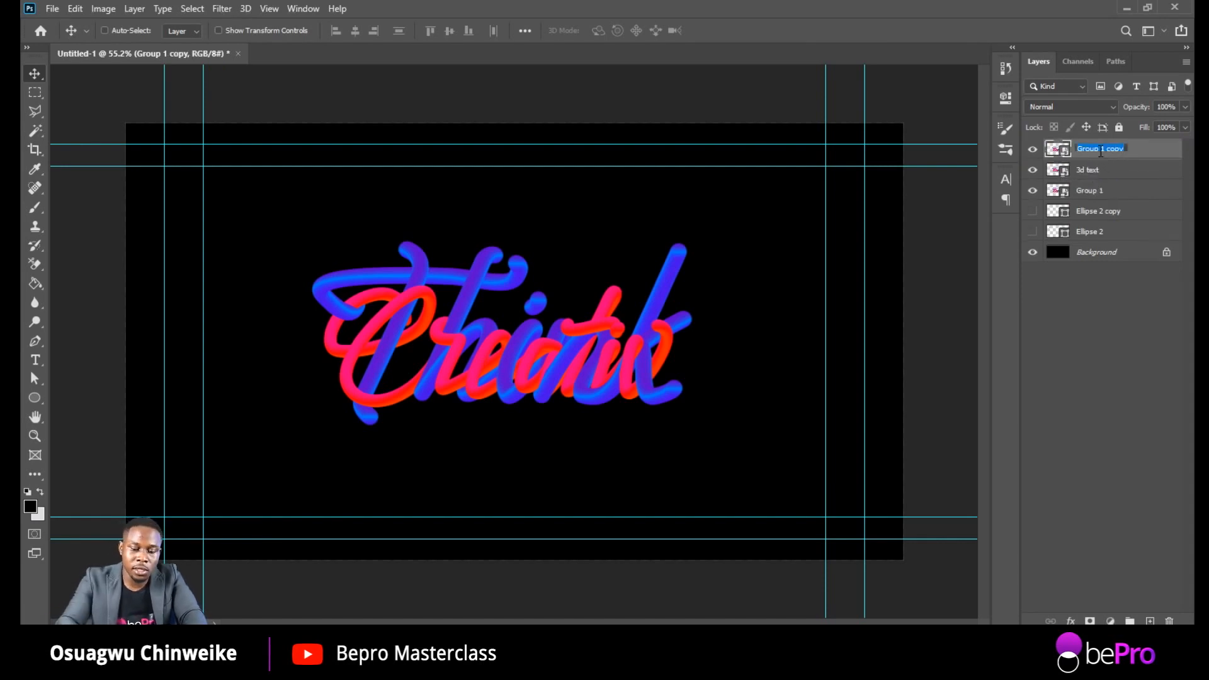
text(Light)
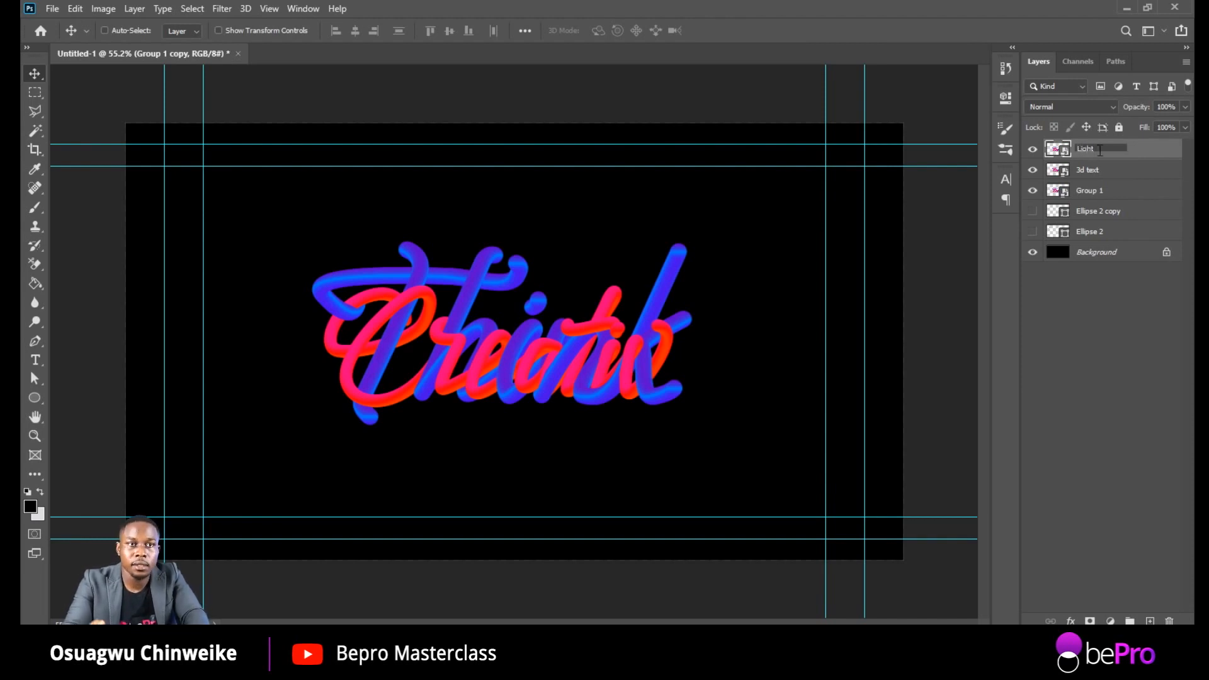
key(Return)
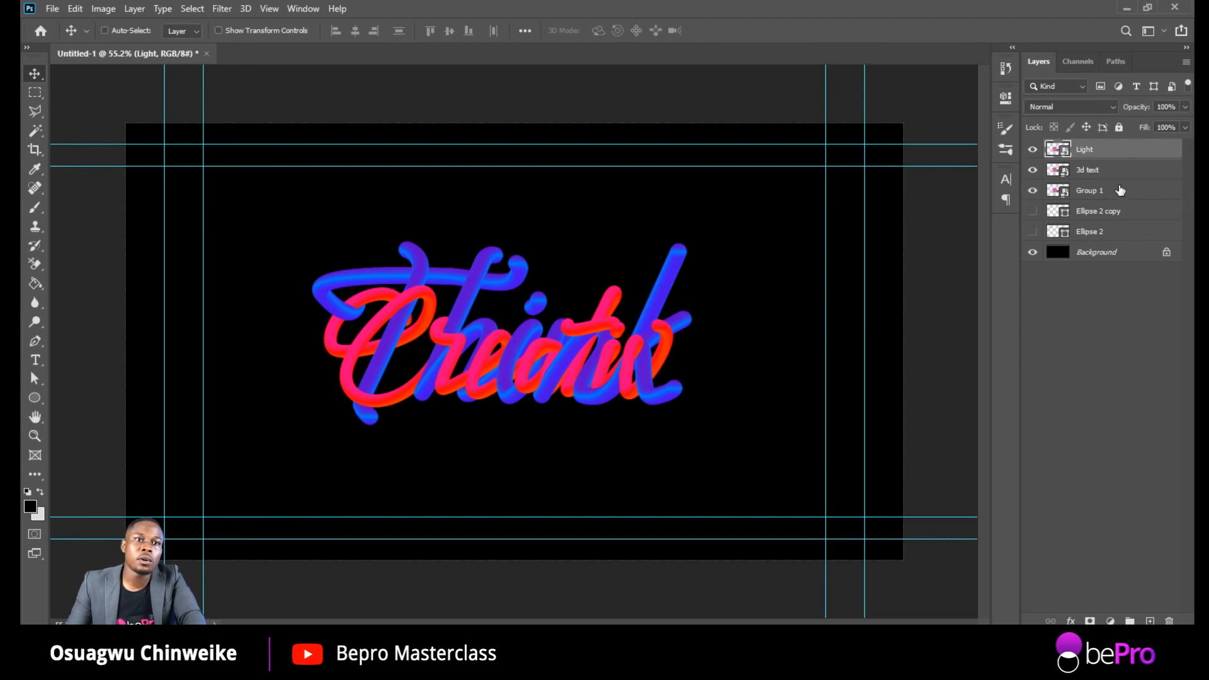
Step: Apply a Gaussian Blur with a radius of 31.8 pixels to the Light layer
click(222, 9)
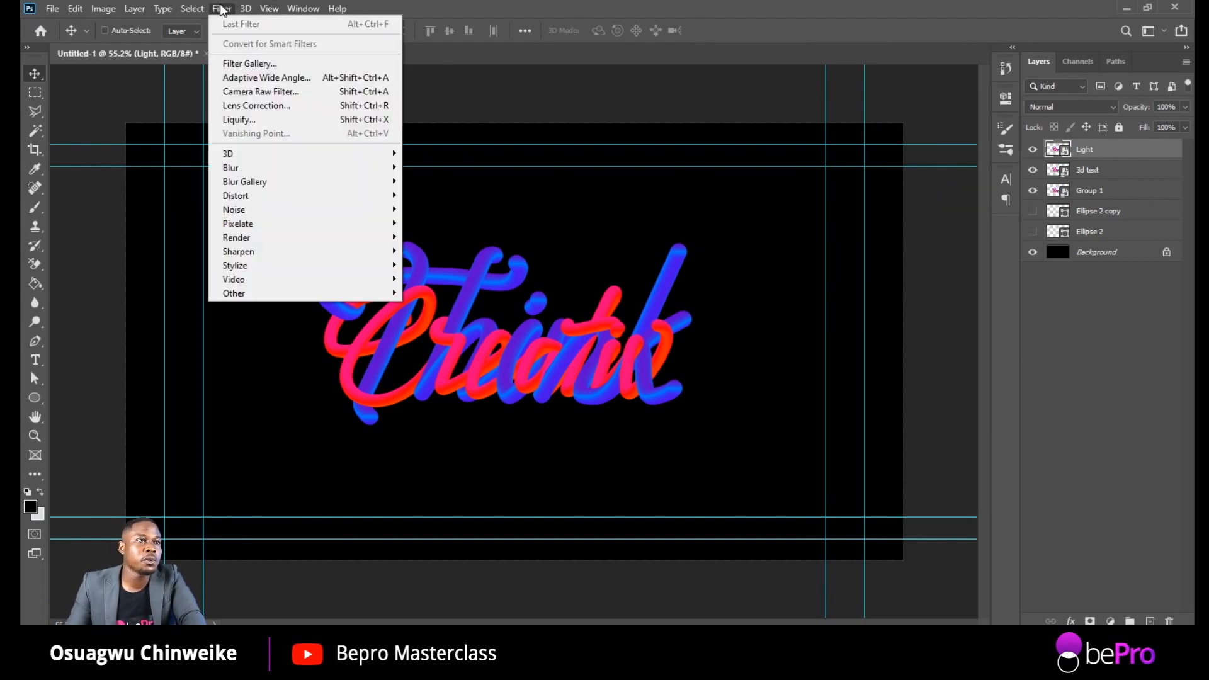
mouse_move(298, 173)
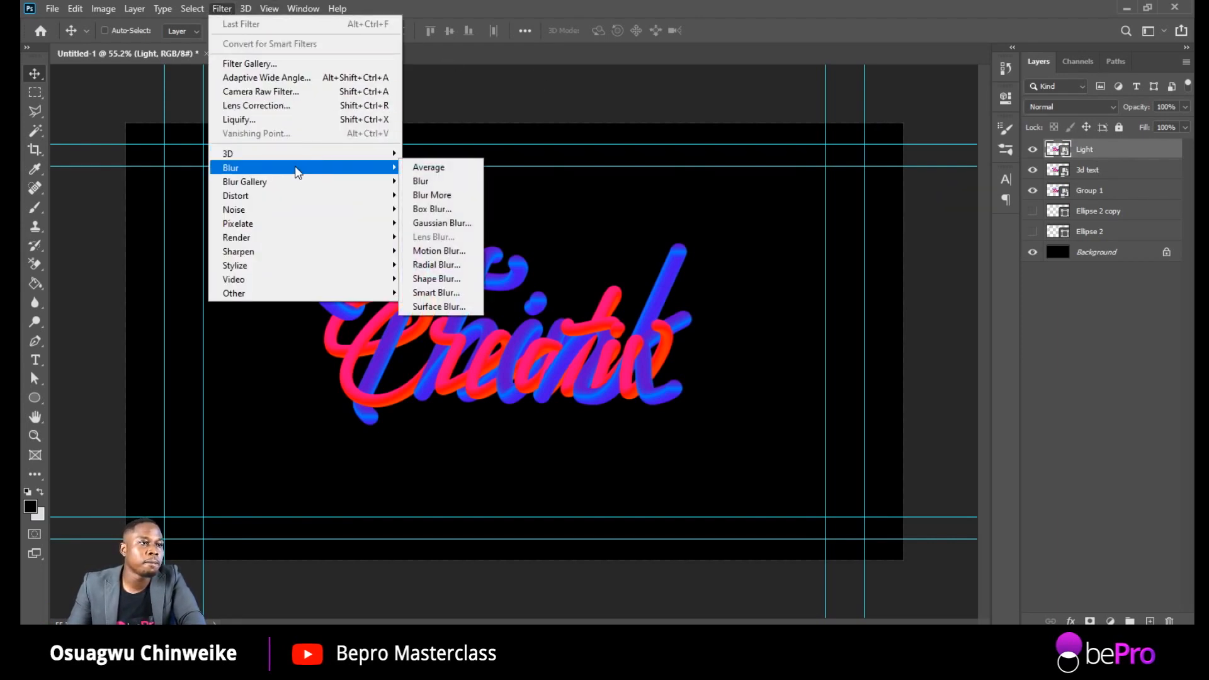
click(443, 223)
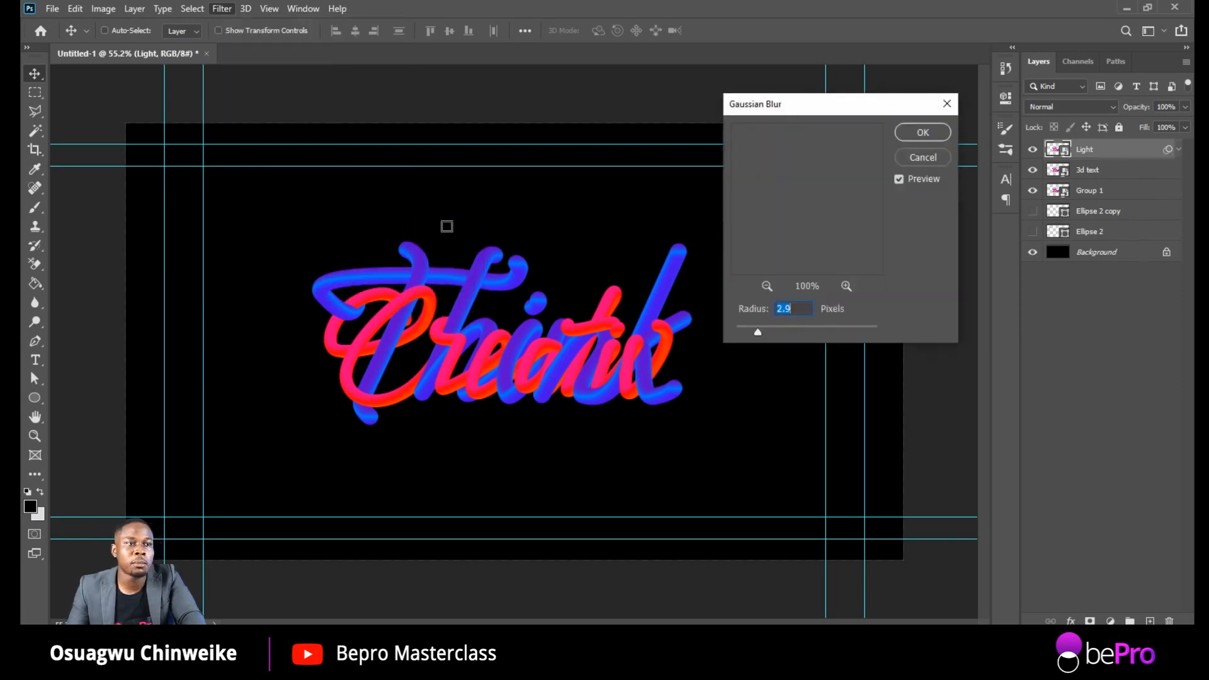
drag(782, 334, 800, 333)
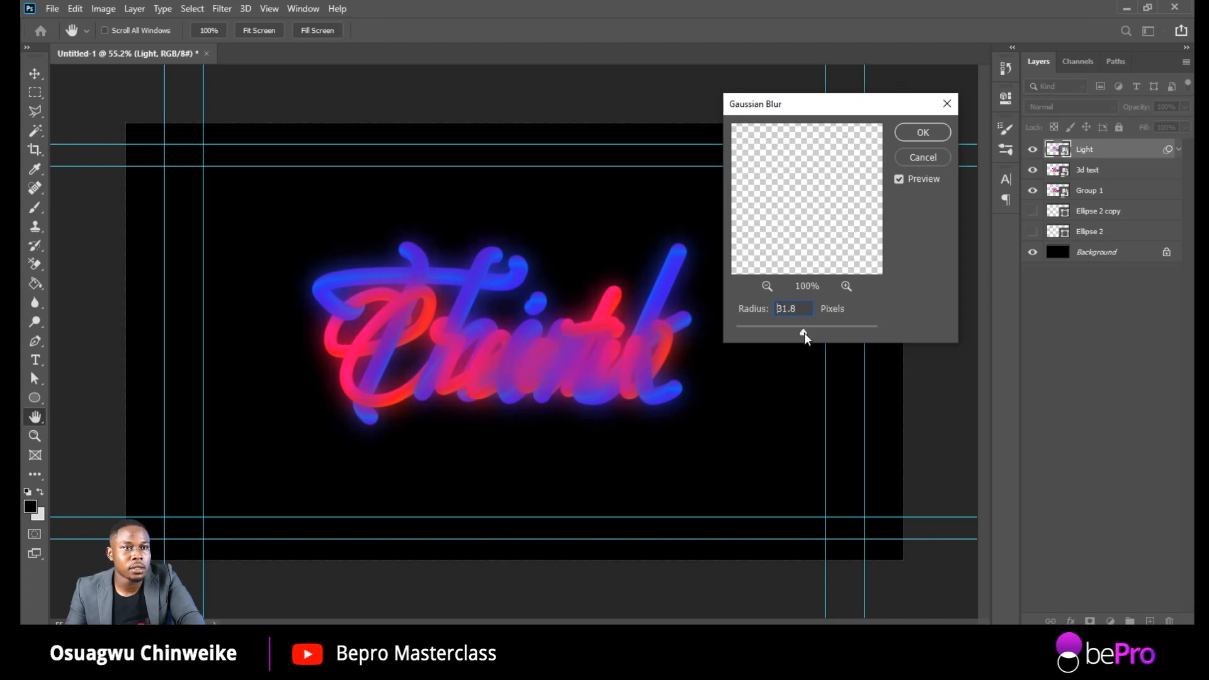
drag(808, 332, 808, 332)
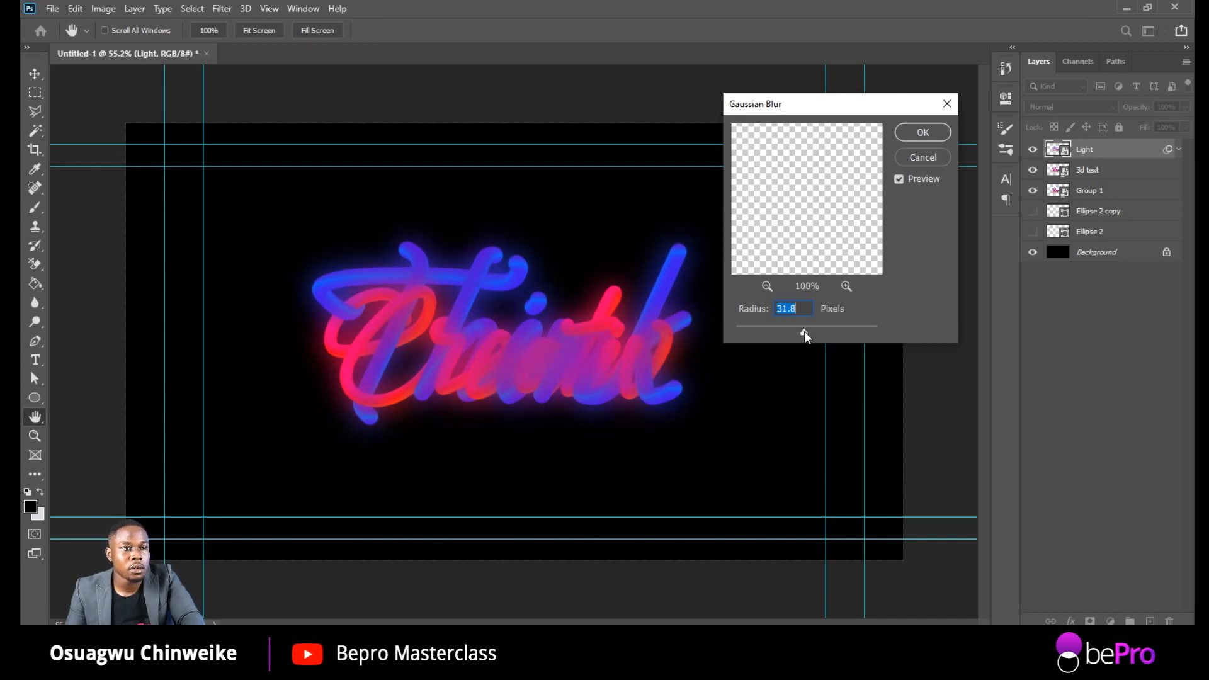
click(922, 135)
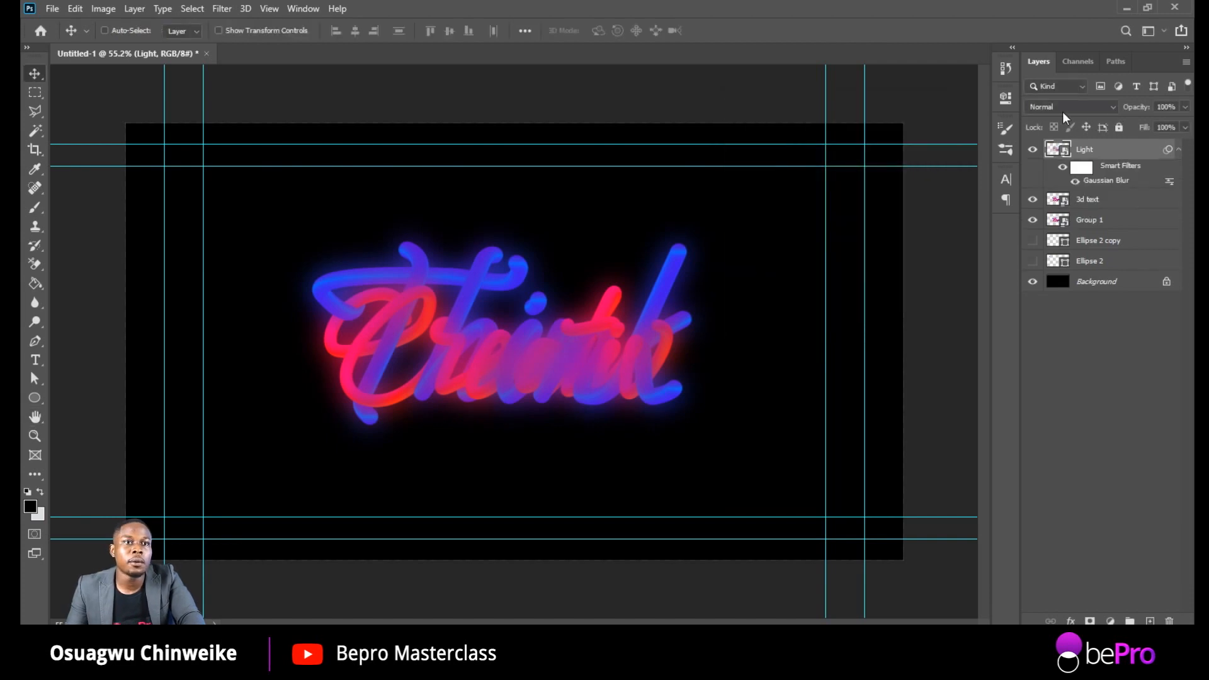
Step: Set the Light layer's blend mode to Pin Light so it glows around the lettering
click(1065, 110)
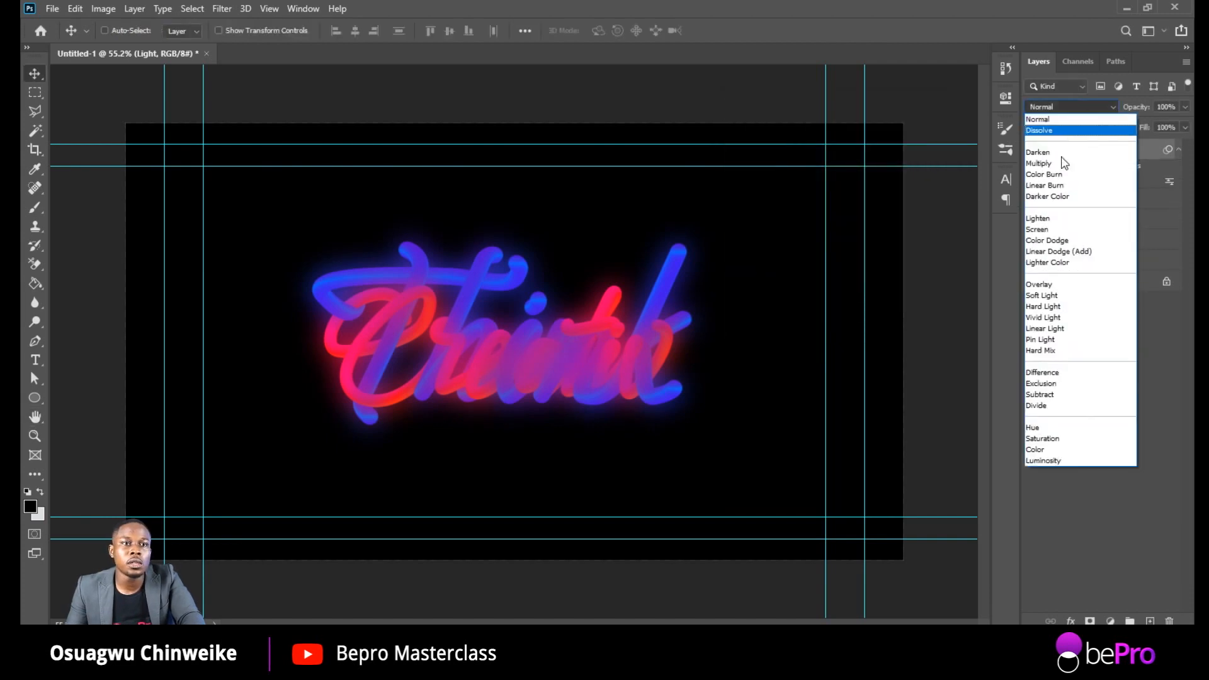
click(1069, 340)
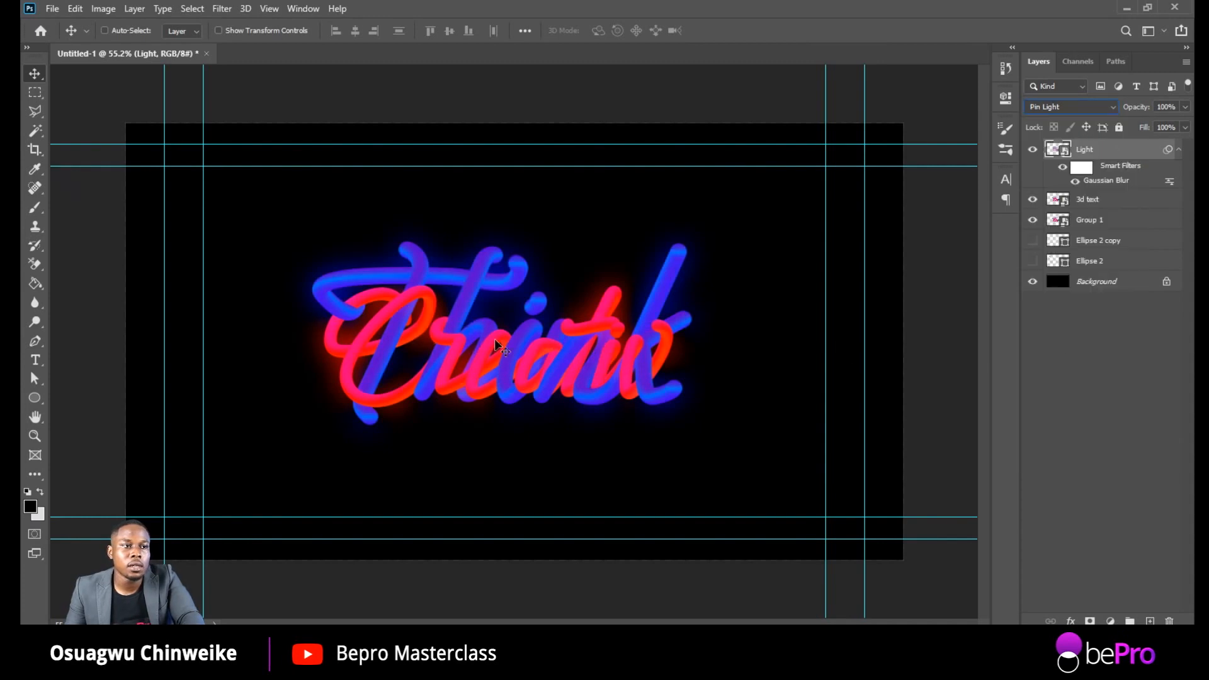
scroll(435, 376, up, 6)
scroll(436, 377, down, 6)
scroll(436, 377, up, 4)
scroll(438, 376, down, 4)
scroll(445, 375, up, 1)
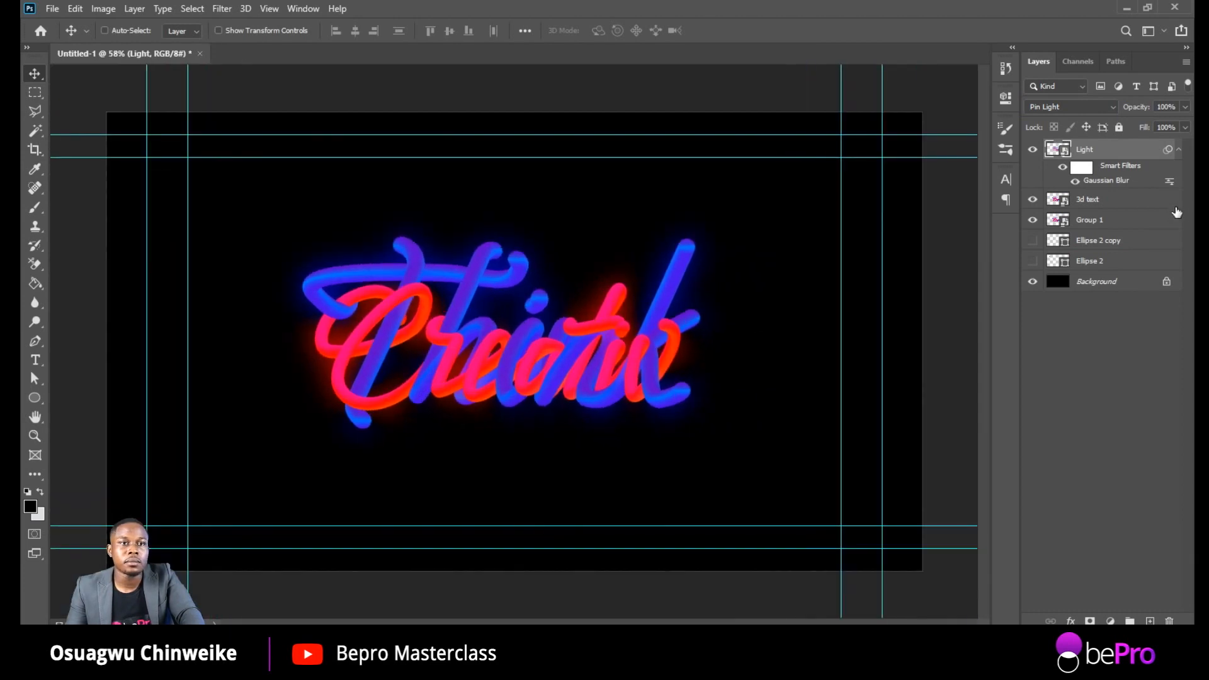
Step: Flip the Group 1 layer vertically and place it directly below the lettering as a mirror image
click(1090, 220)
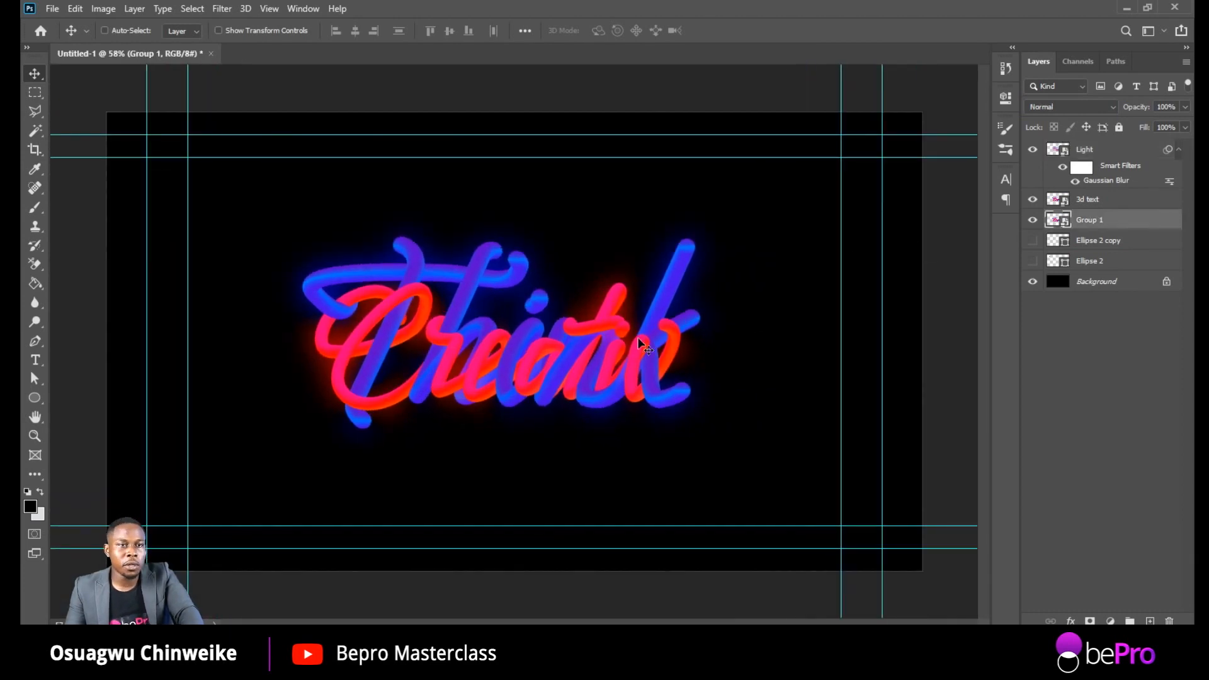
key(ctrl)
key(ctrl+t)
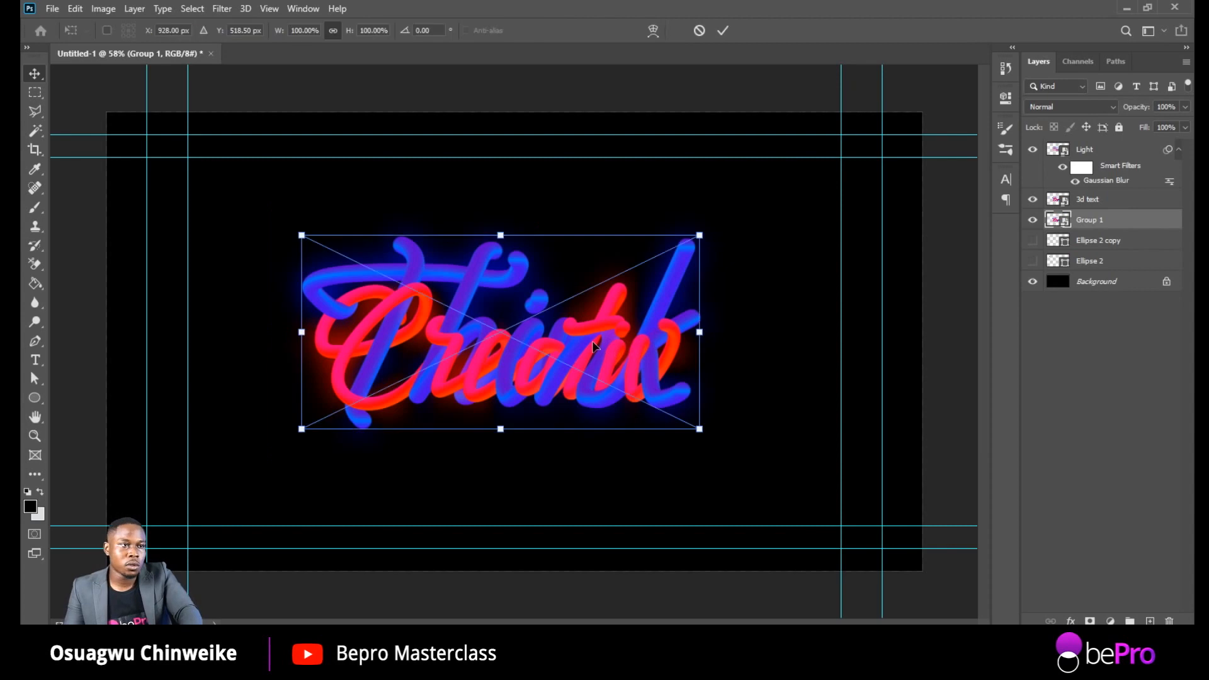
right_click(592, 343)
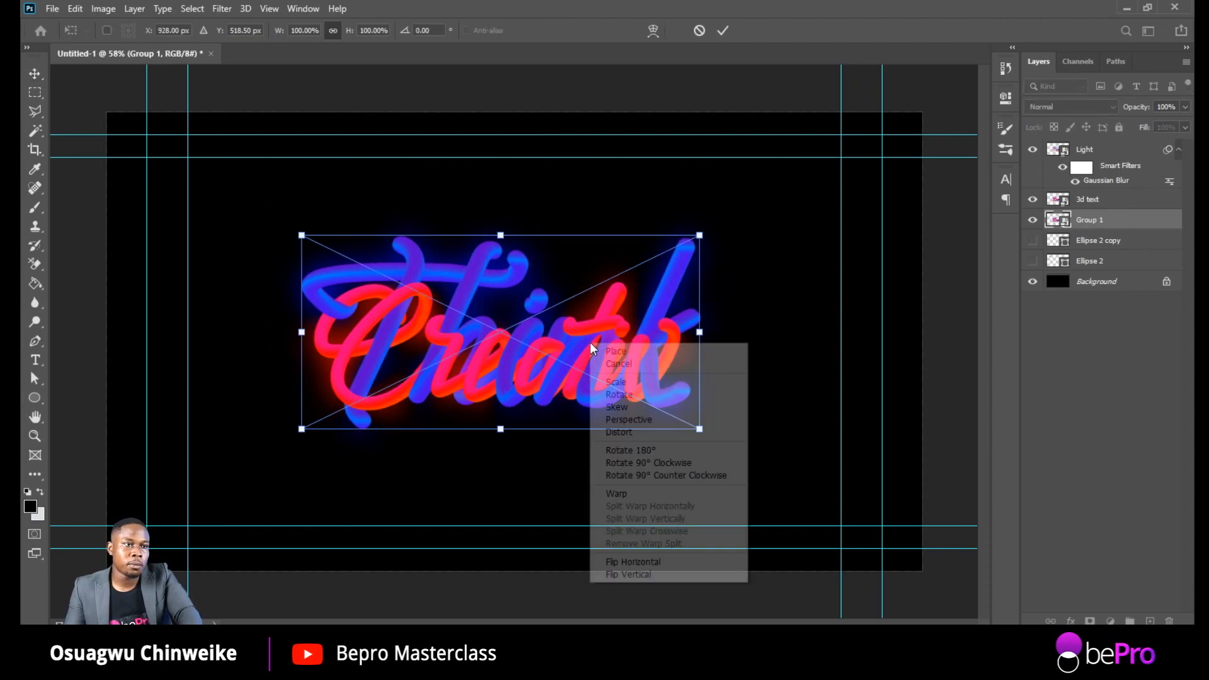
click(663, 573)
drag(616, 307, 611, 443)
key(Return)
Step: Rename the flipped Group 1 layer as "reflection"
double_click(1101, 219)
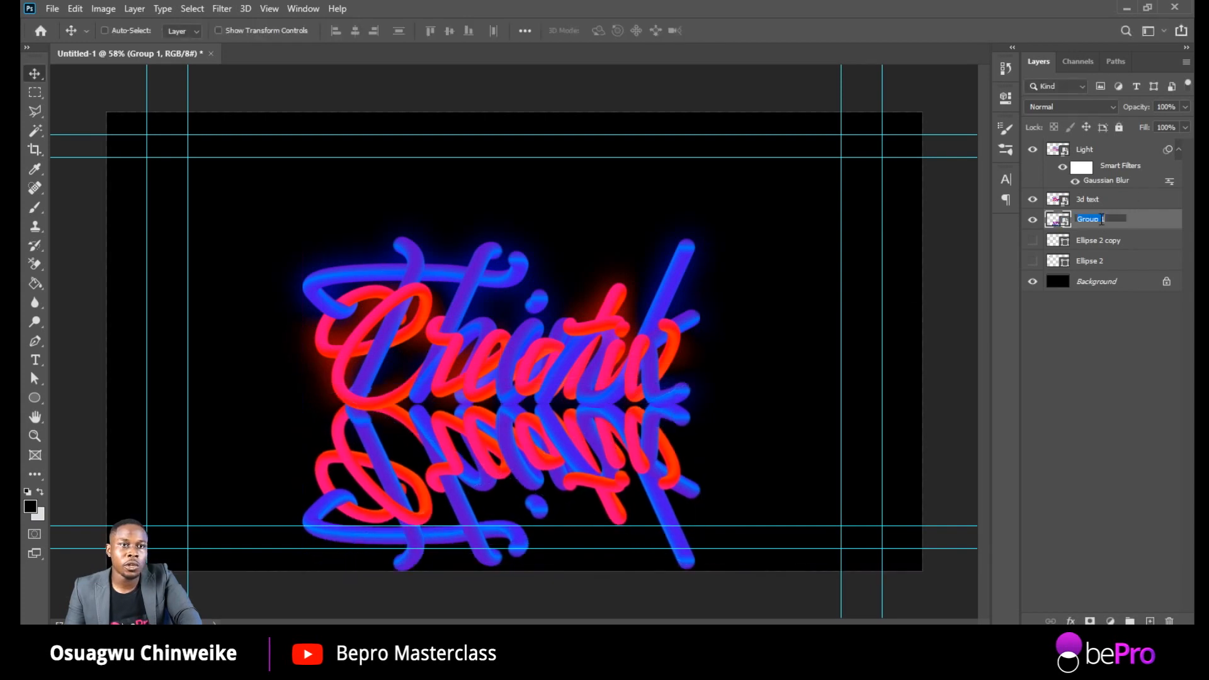
text(refl)
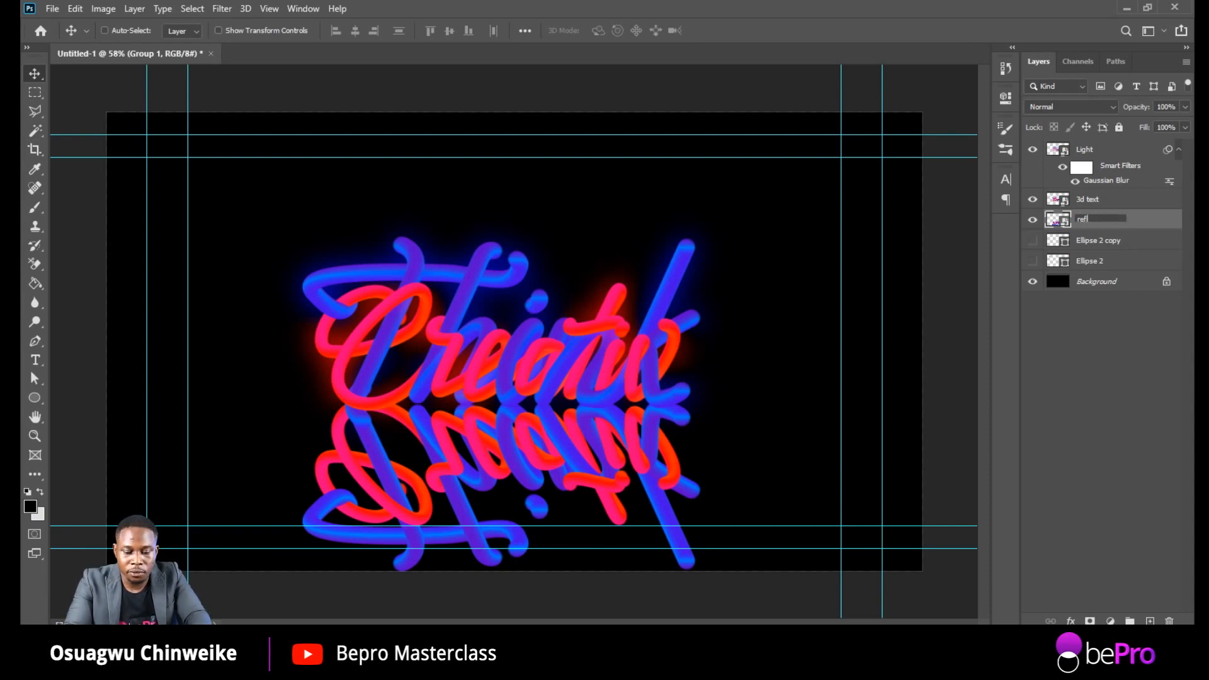
text(ection)
key(Return)
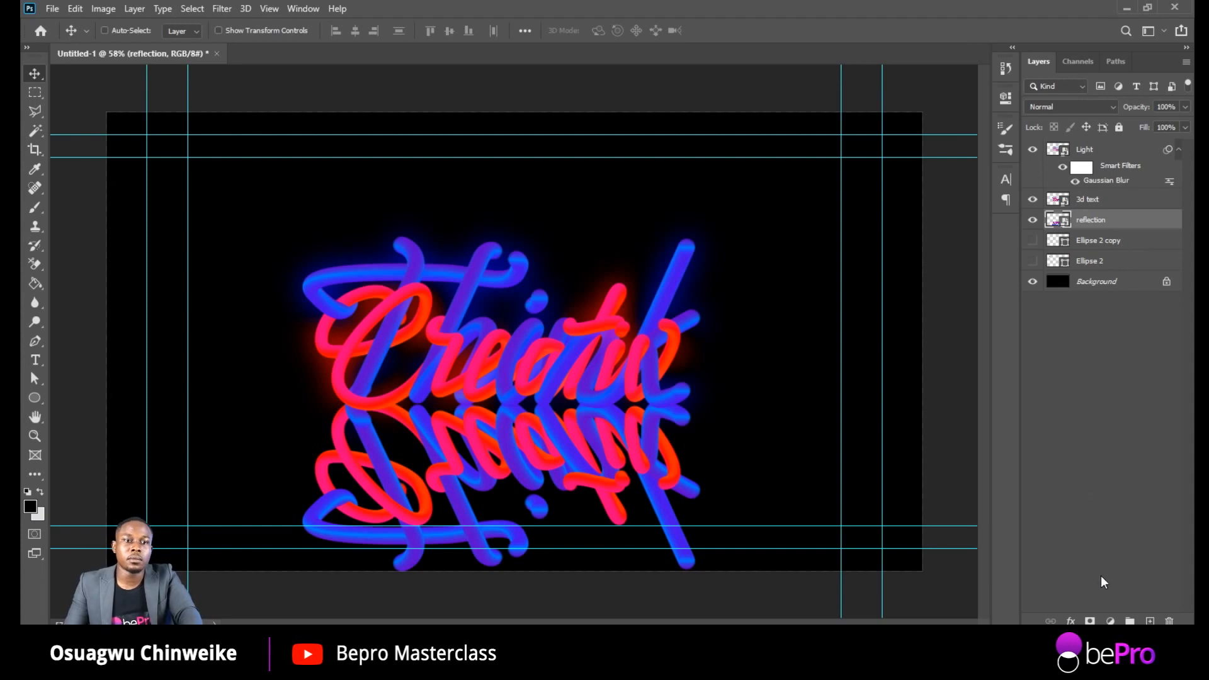
Step: Mask the reflection layer, fade its lower part with a large soft black brush at 28% opacity, and set the layer's opacity to 34%
click(1091, 621)
scroll(517, 334, down, 3)
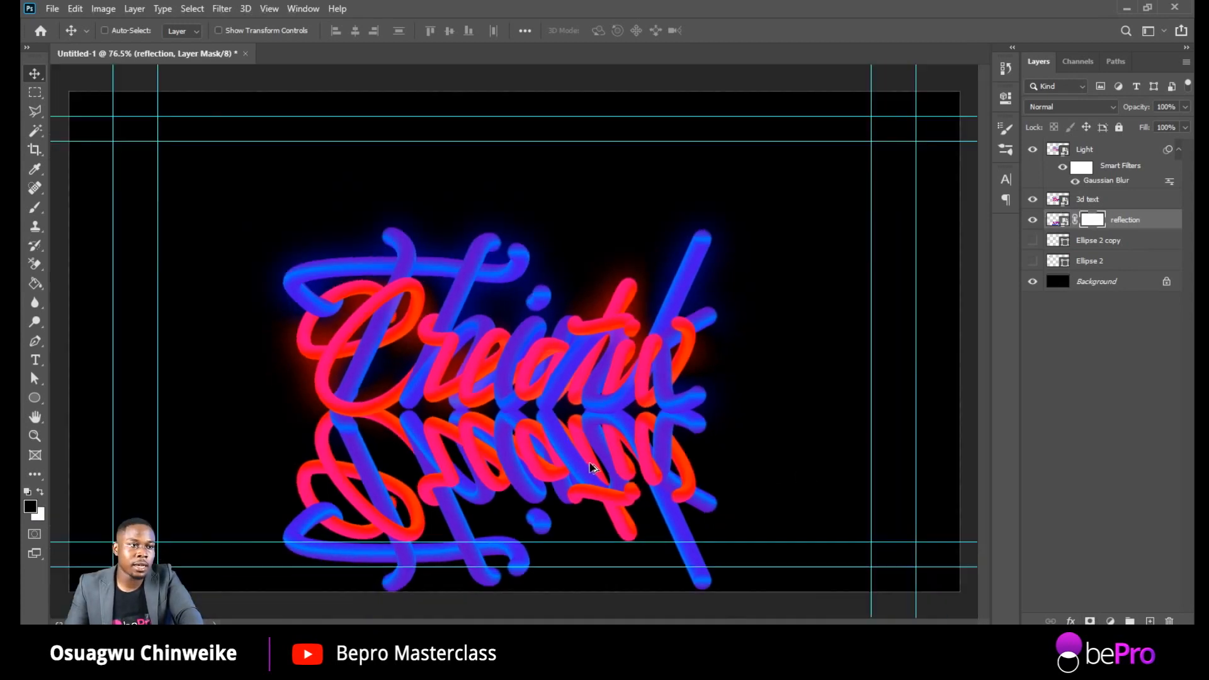
click(34, 209)
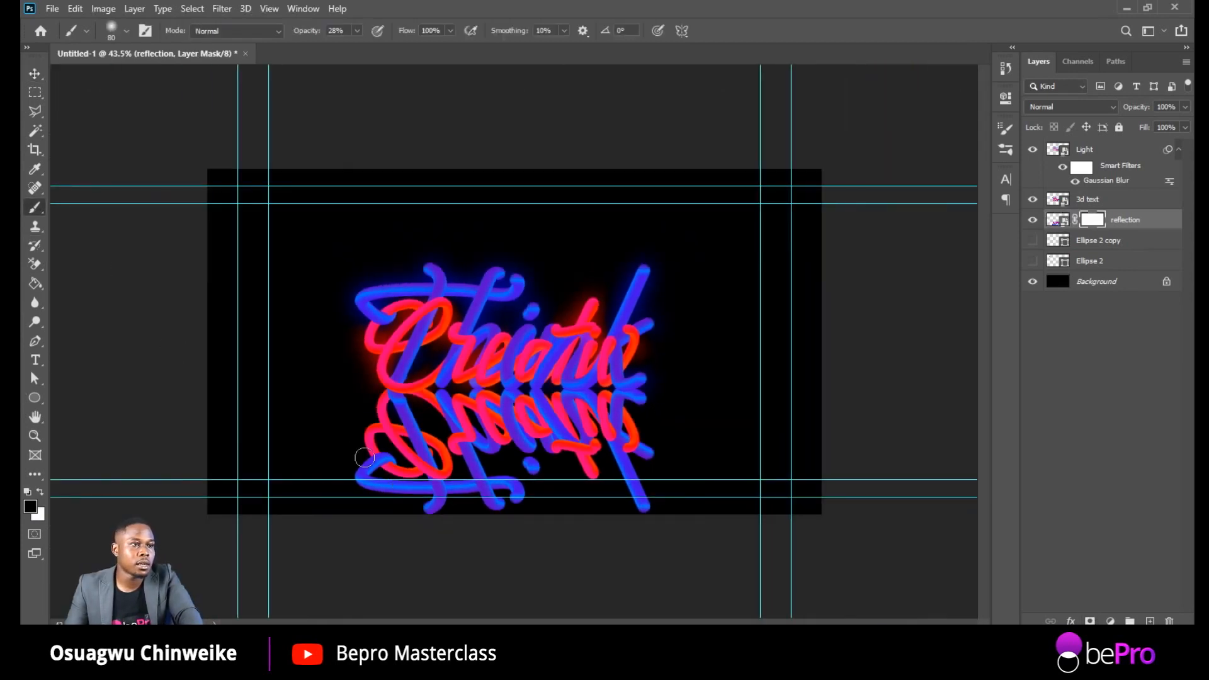
key(bracketright)
key(bracketright)
key(bracketright)
key(bracketright)
key(bracketright)
key(bracketright)
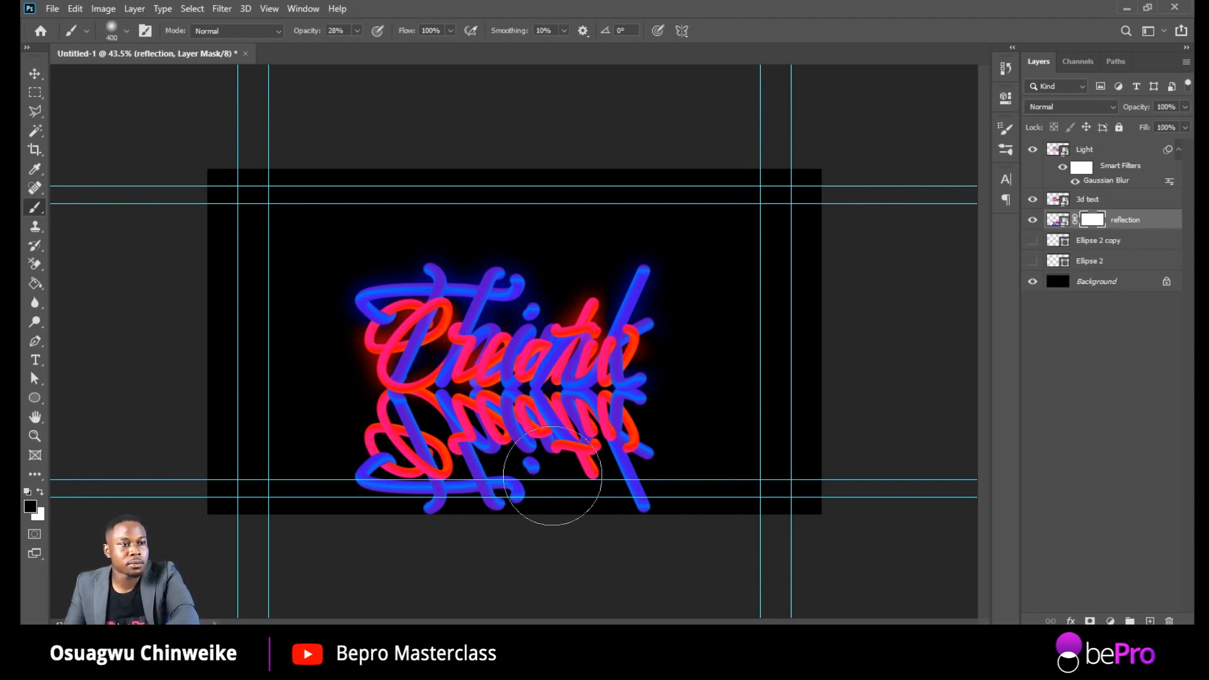
mouse_move(645, 487)
mouse_down()
mouse_move(353, 451)
mouse_move(359, 513)
mouse_move(343, 519)
mouse_move(710, 518)
mouse_move(489, 519)
mouse_move(413, 493)
mouse_move(542, 492)
mouse_move(405, 478)
mouse_move(120, 511)
mouse_move(292, 478)
mouse_move(285, 489)
mouse_move(138, 470)
mouse_move(640, 418)
mouse_up()
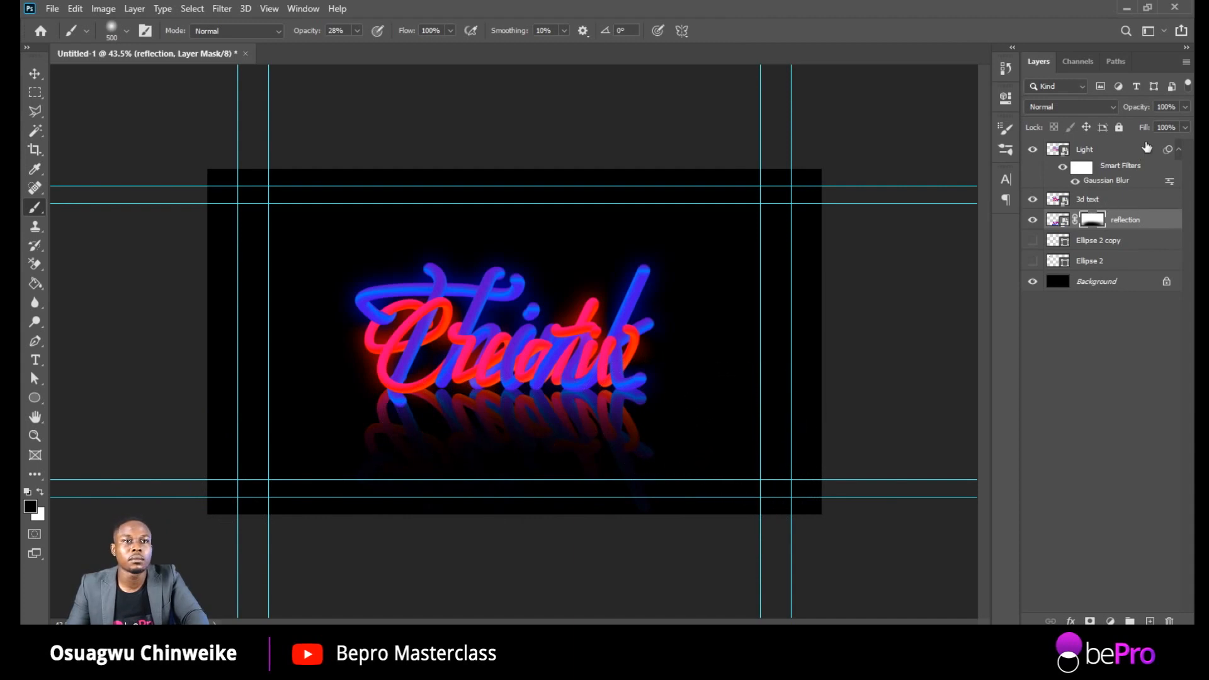
drag(1148, 113, 1138, 109)
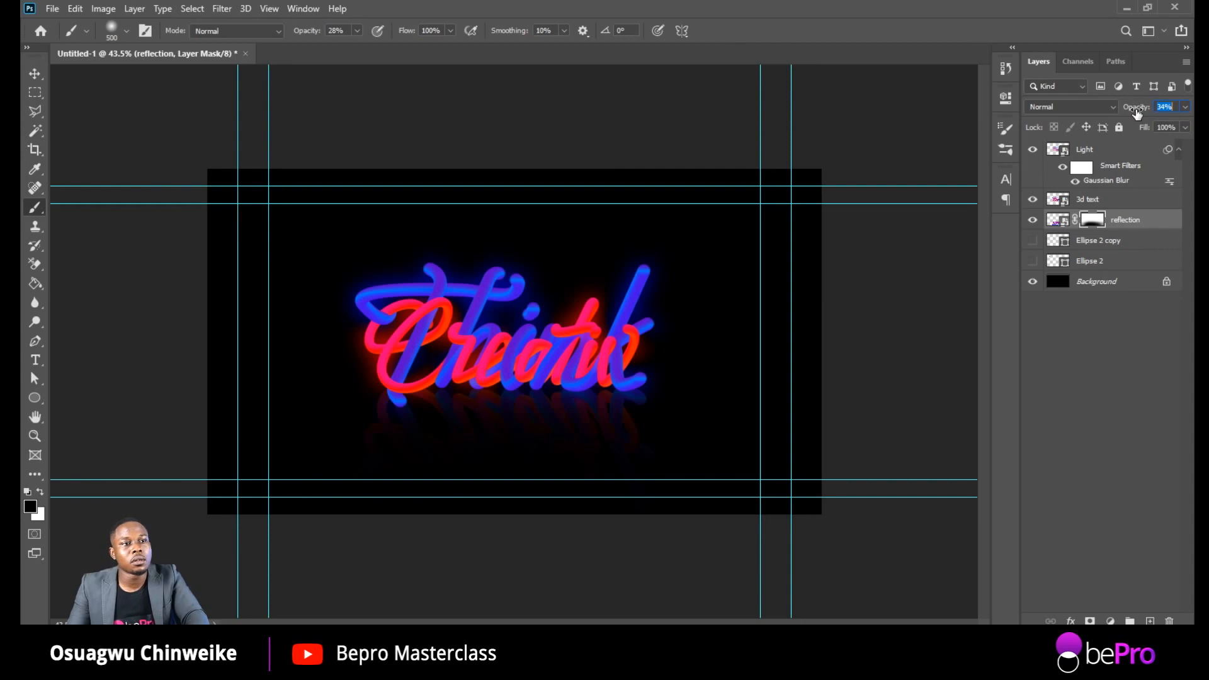
click(35, 73)
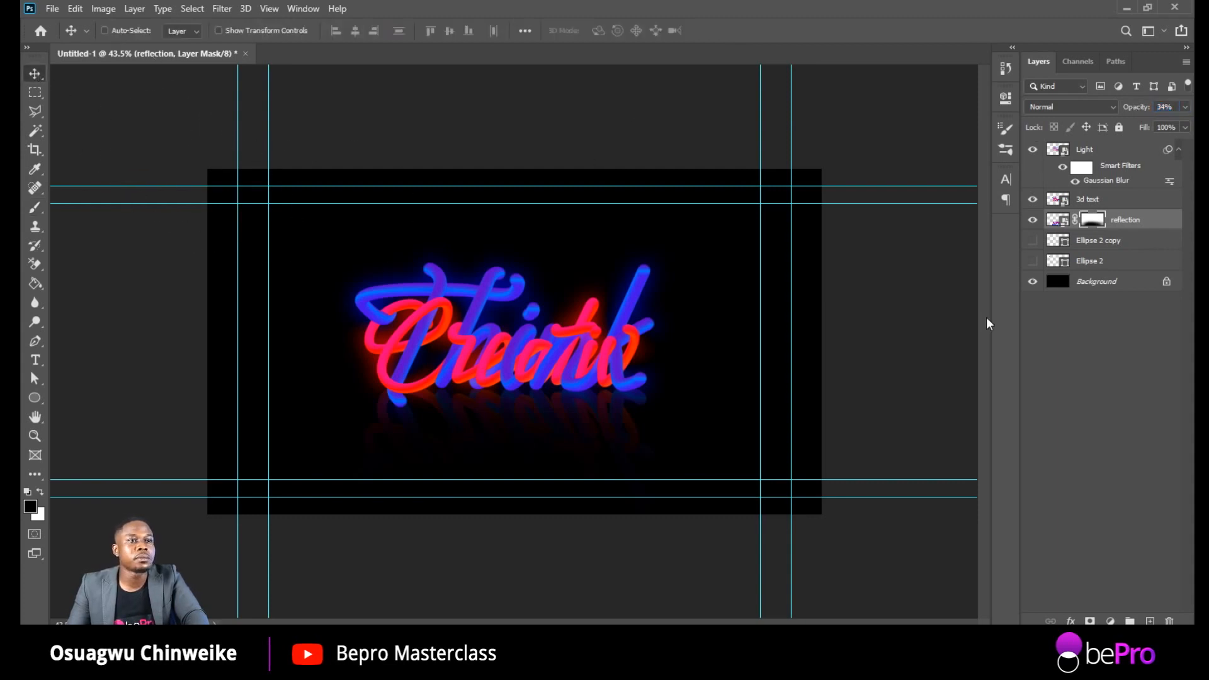
Step: Select the Background layer and set the soft brush size to 1000 px
click(1098, 282)
key(ctrl+minus)
key(ctrl+plus)
key(ctrl+minus)
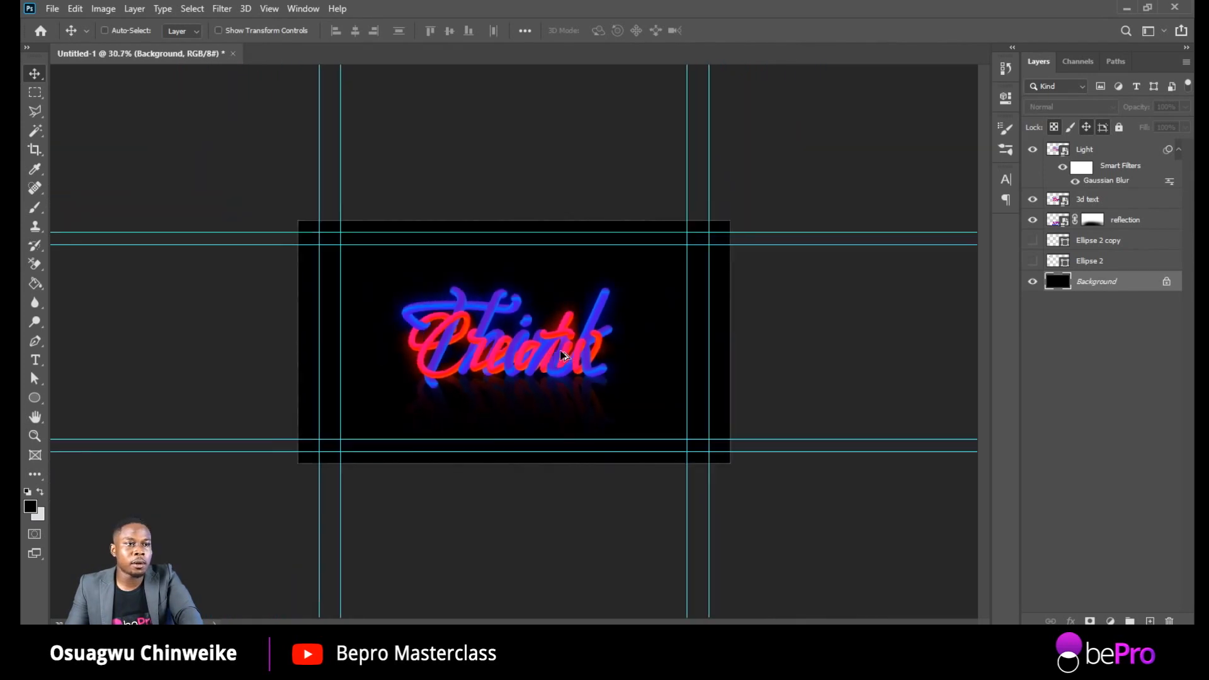
key(ctrl+plus)
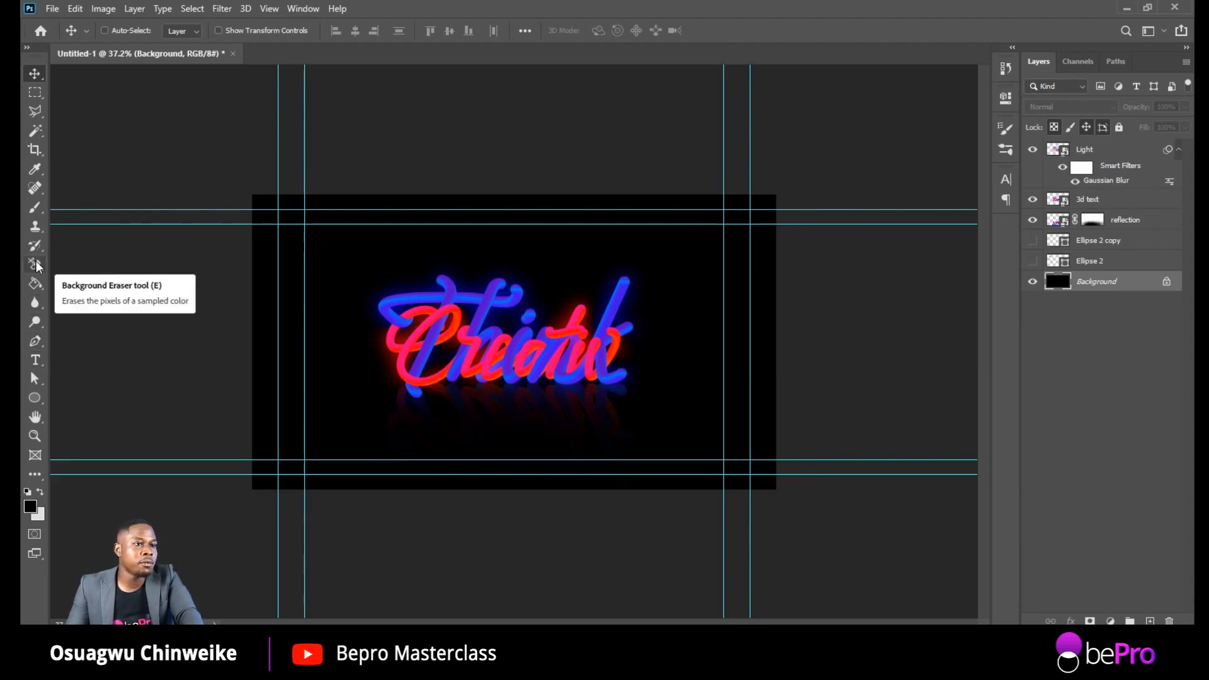
click(35, 208)
key(bracketright)
key(bracketright)
key(bracketright)
key(bracketright)
key(bracketright)
key(bracketright)
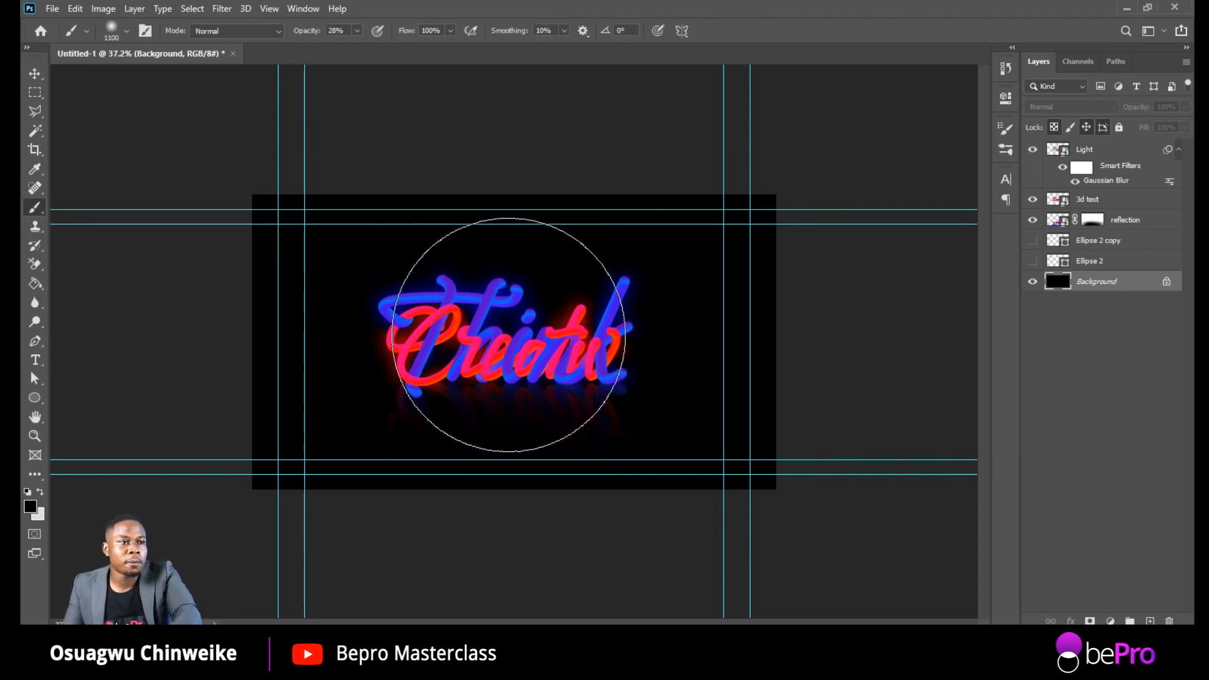
key(bracketleft)
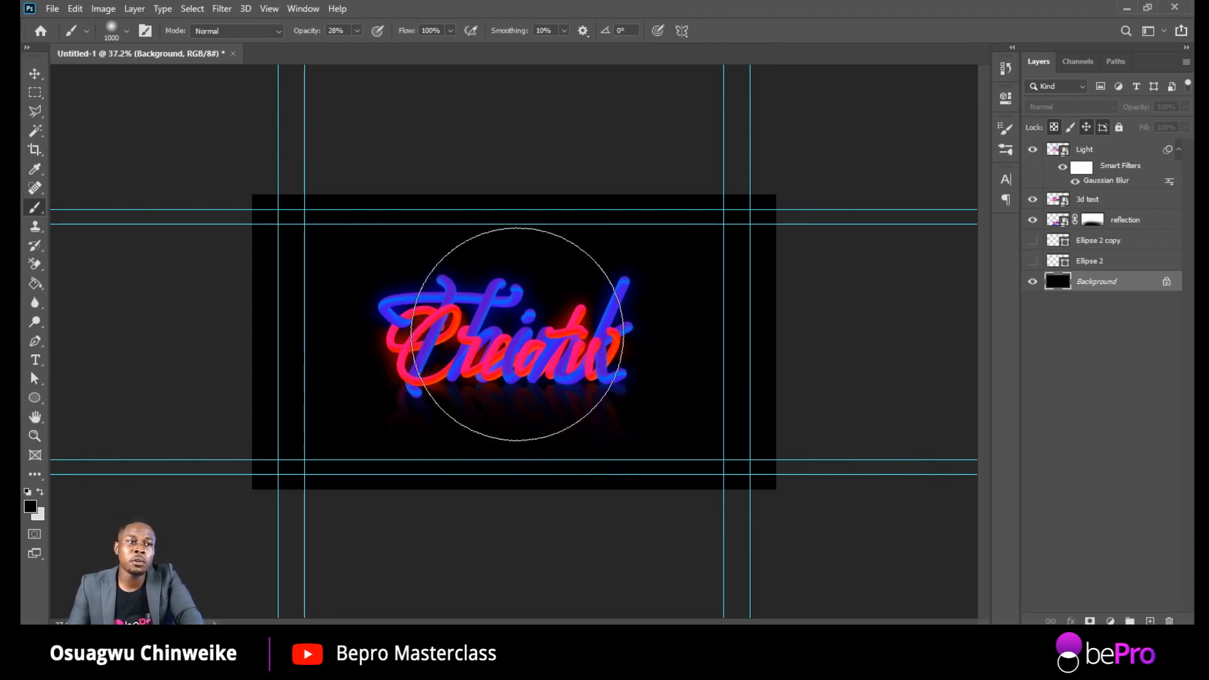
Step: Set the foreground color to purple #470089 for the brush
click(28, 508)
mouse_move(759, 246)
mouse_down()
mouse_move(885, 241)
mouse_move(852, 227)
mouse_move(842, 267)
mouse_up()
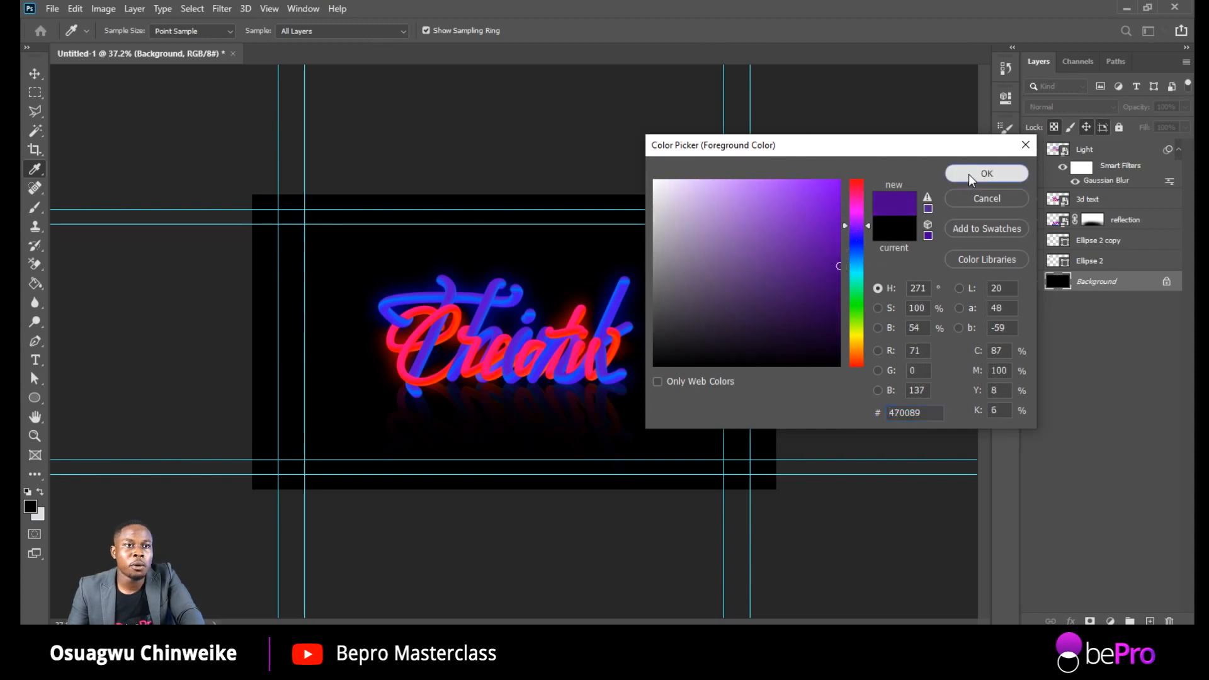
click(969, 174)
key(b)
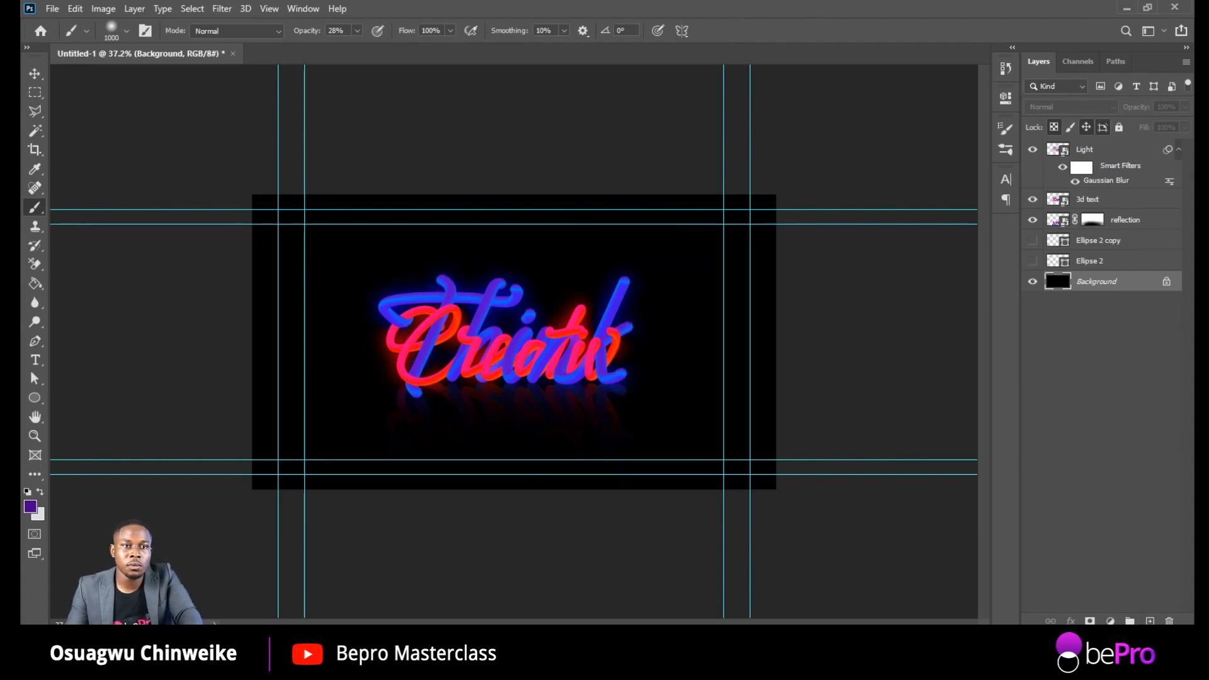
Step: Add a new layer above Background and paint a purple glow behind the lettering with the brush at 100% opacity
click(1150, 621)
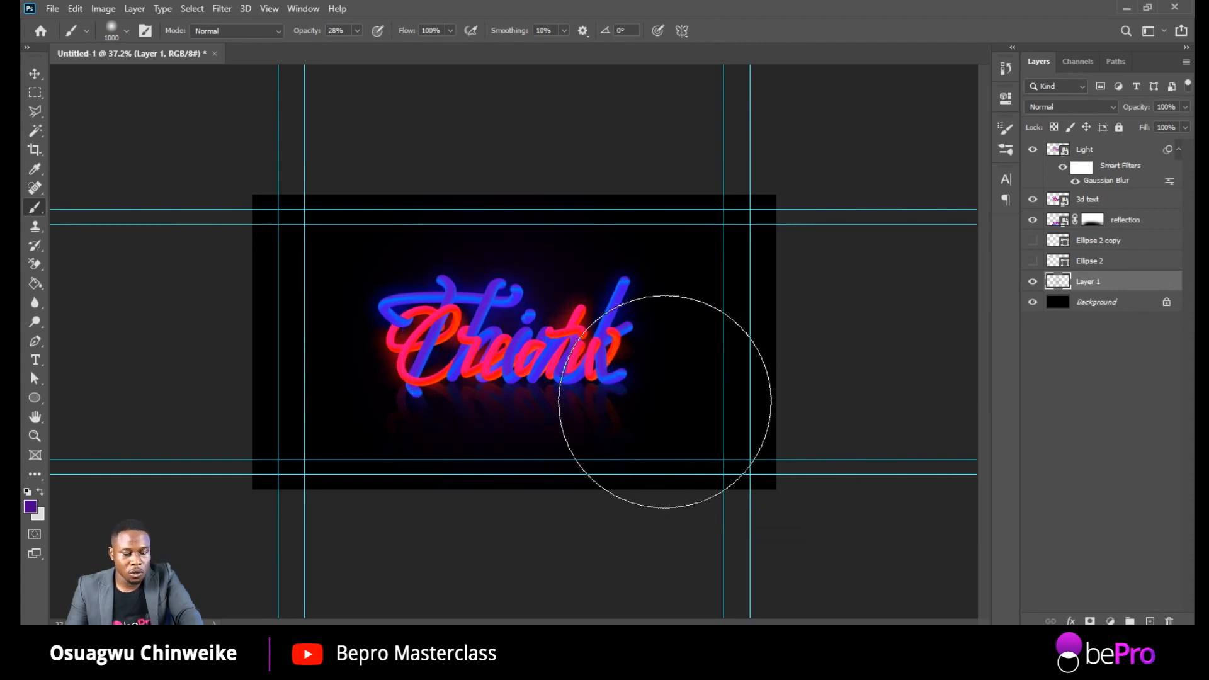
drag(312, 33, 394, 43)
click(485, 305)
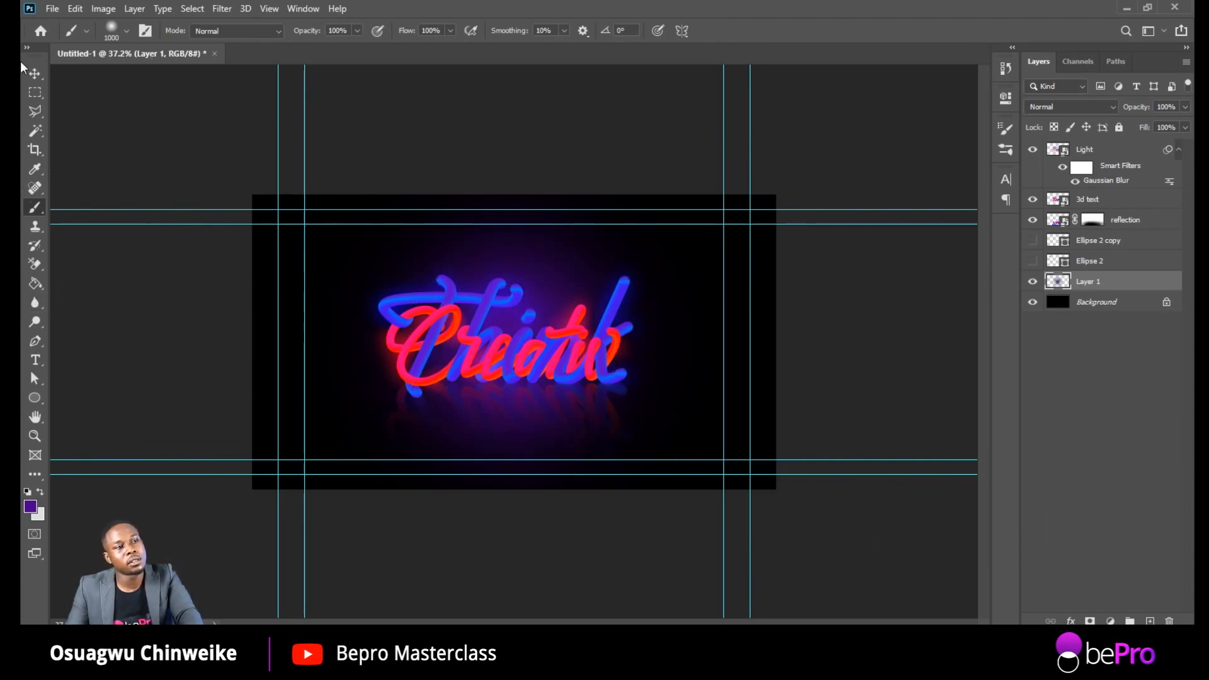
Step: Scale the purple glow on Layer 1 to about 134% and set its layer opacity to 49%
click(39, 73)
key(ctrl+t)
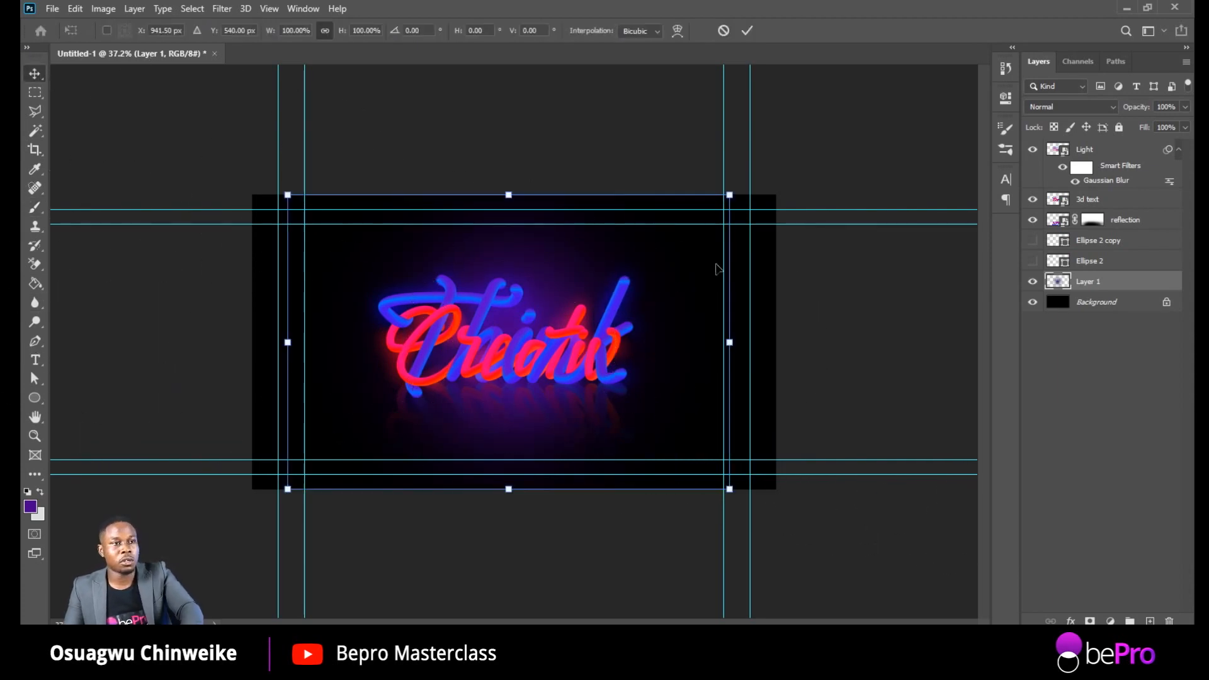
drag(729, 196, 804, 145)
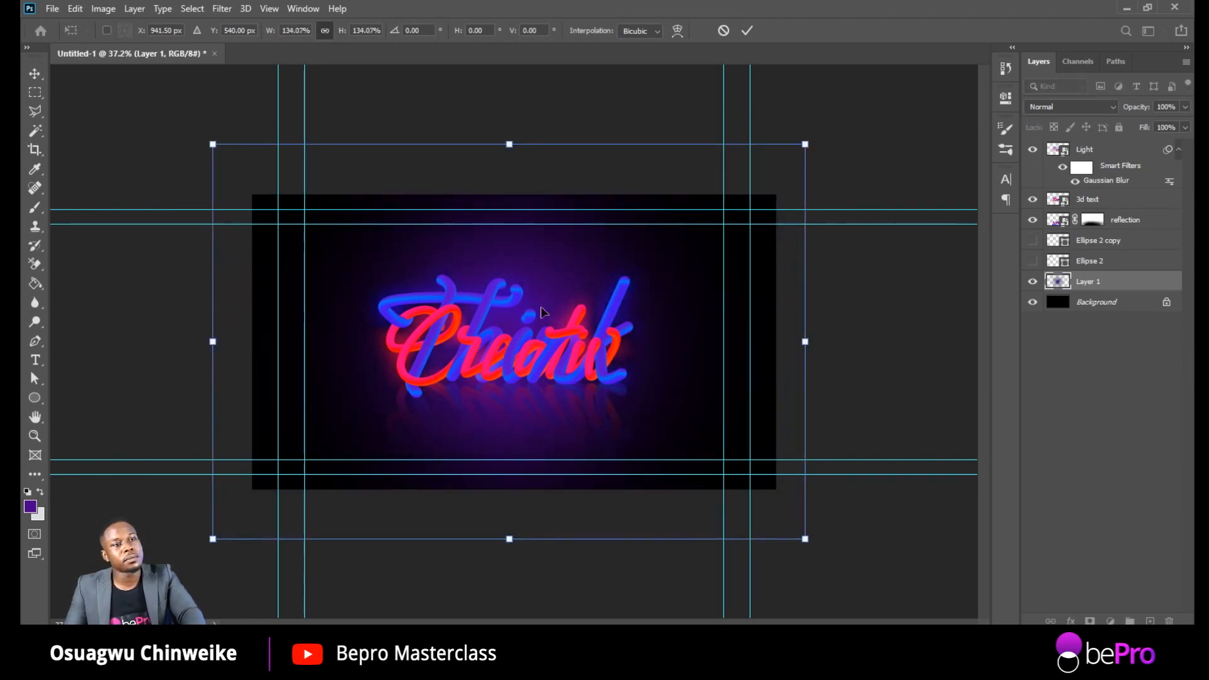
key(Return)
mouse_move(1141, 107)
mouse_down()
mouse_move(1151, 107)
mouse_move(1135, 108)
mouse_up()
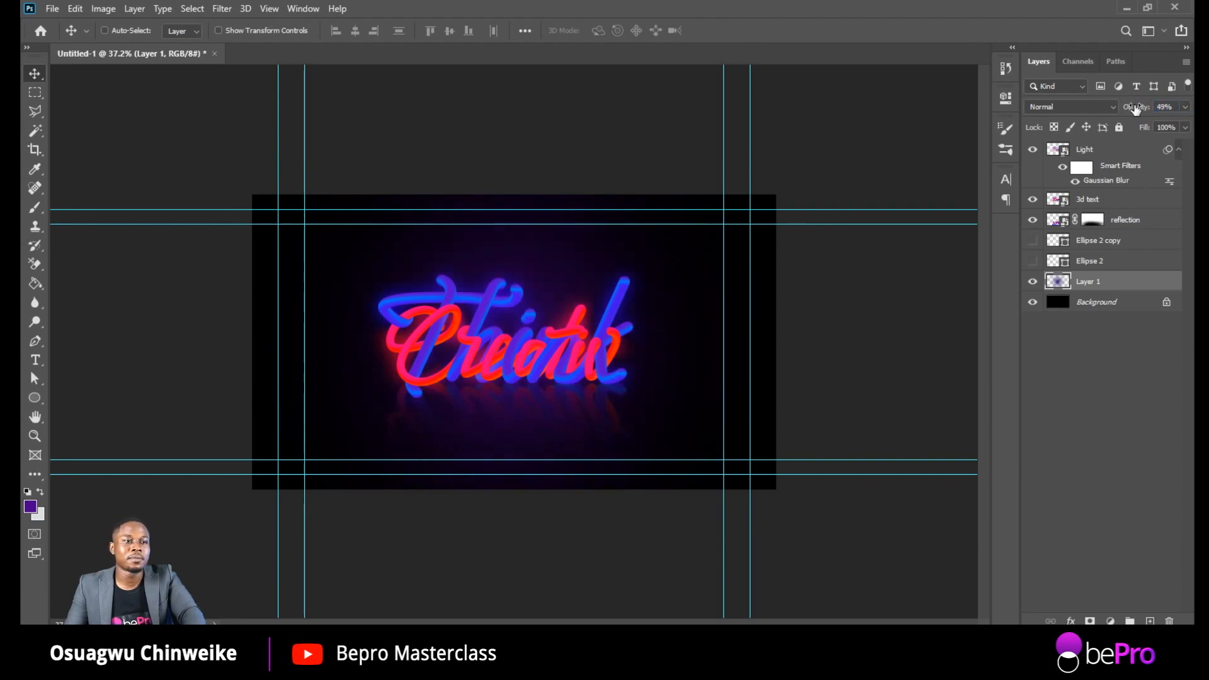
Step: Apply a Gaussian Blur with a radius of 3.4 pixels to the reflection layer
click(1121, 221)
click(220, 8)
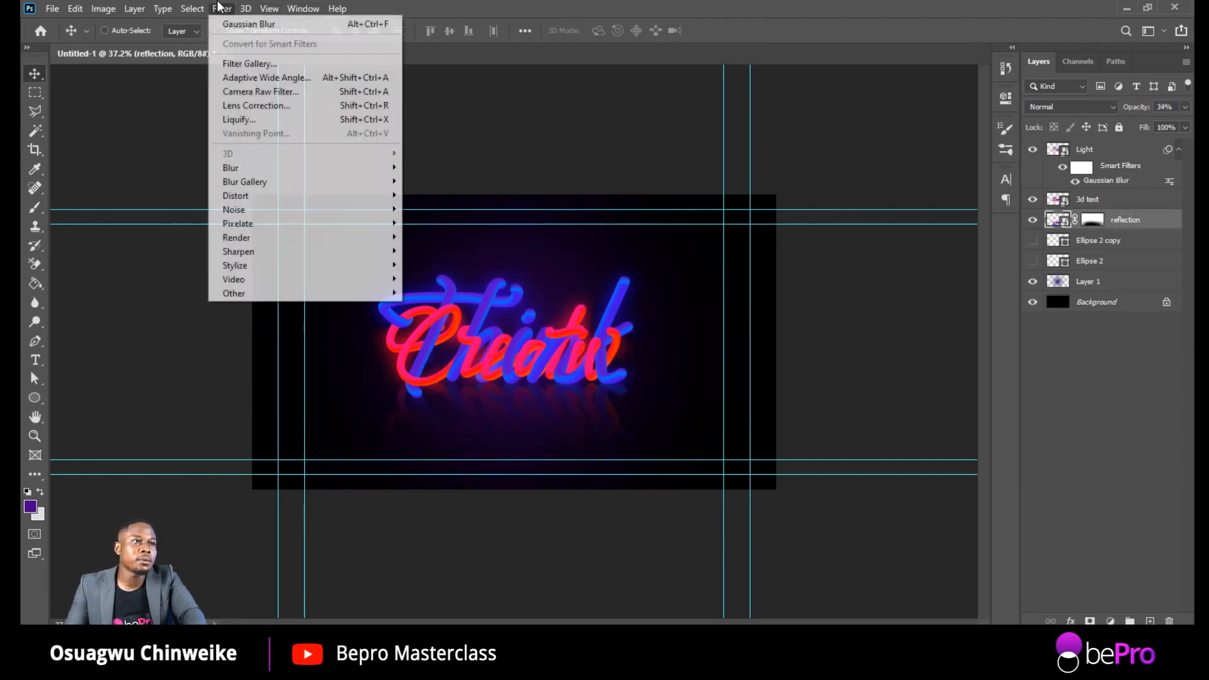
mouse_move(277, 168)
click(473, 226)
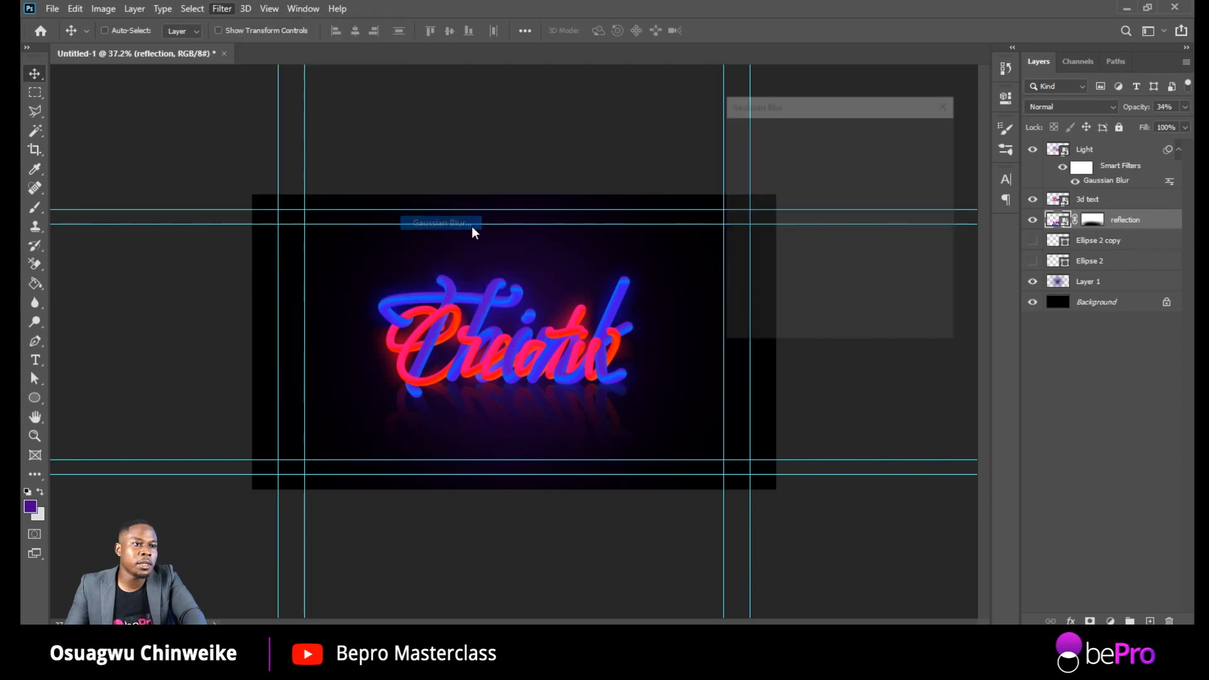
drag(777, 329, 762, 330)
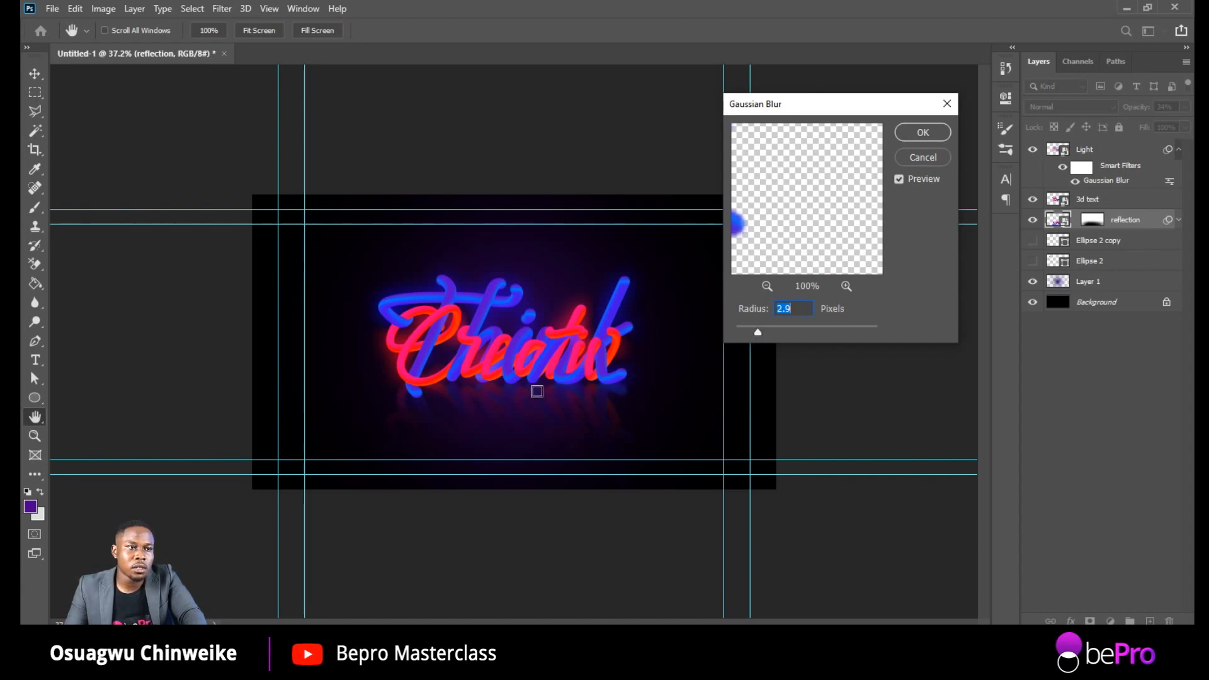
click(537, 391)
click(765, 331)
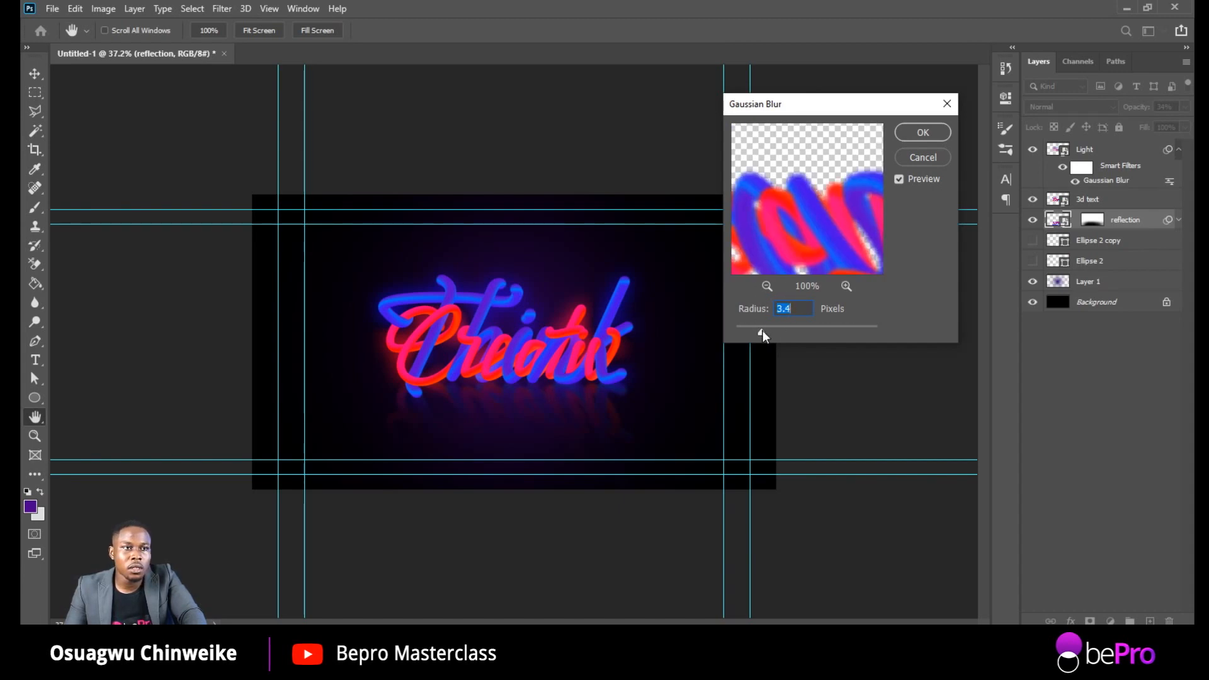
click(921, 133)
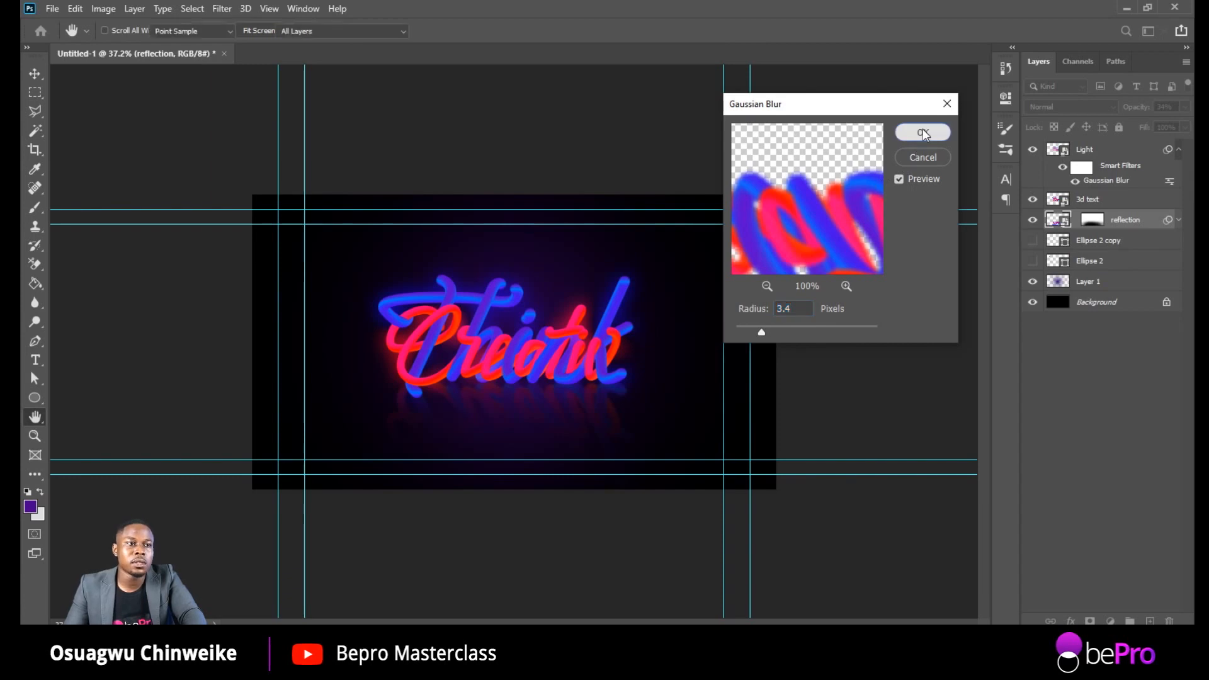
scroll(693, 350, up, 1)
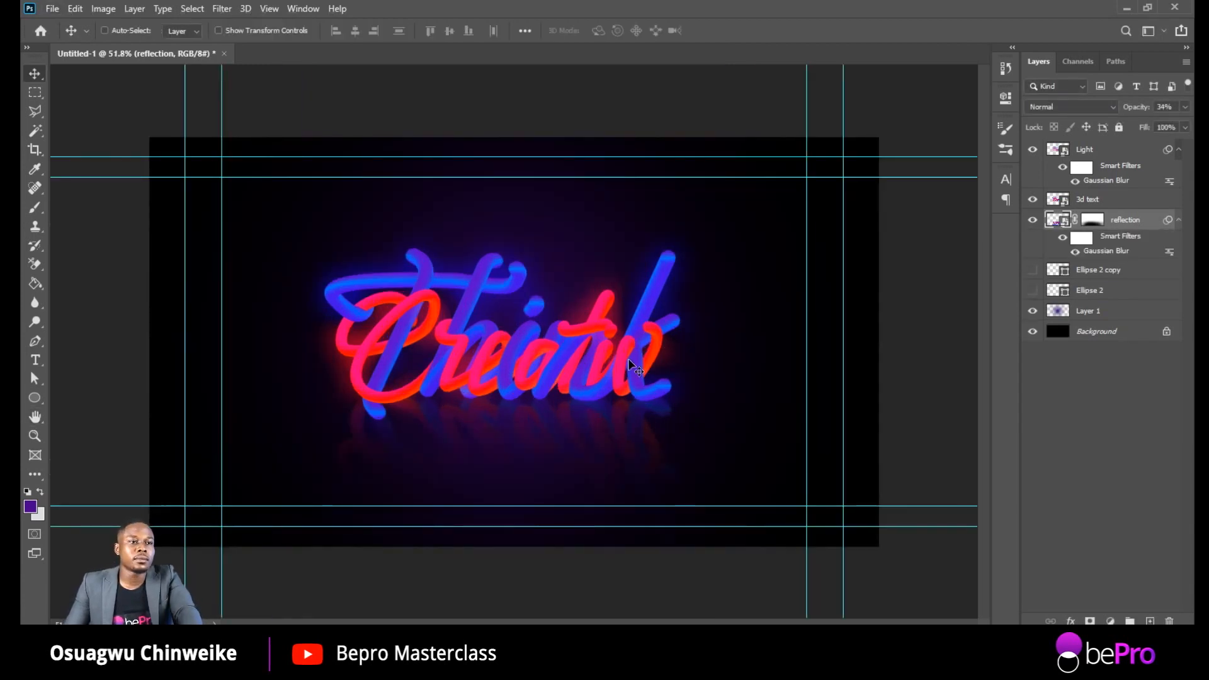
scroll(636, 369, down, 2)
scroll(610, 386, up, 1)
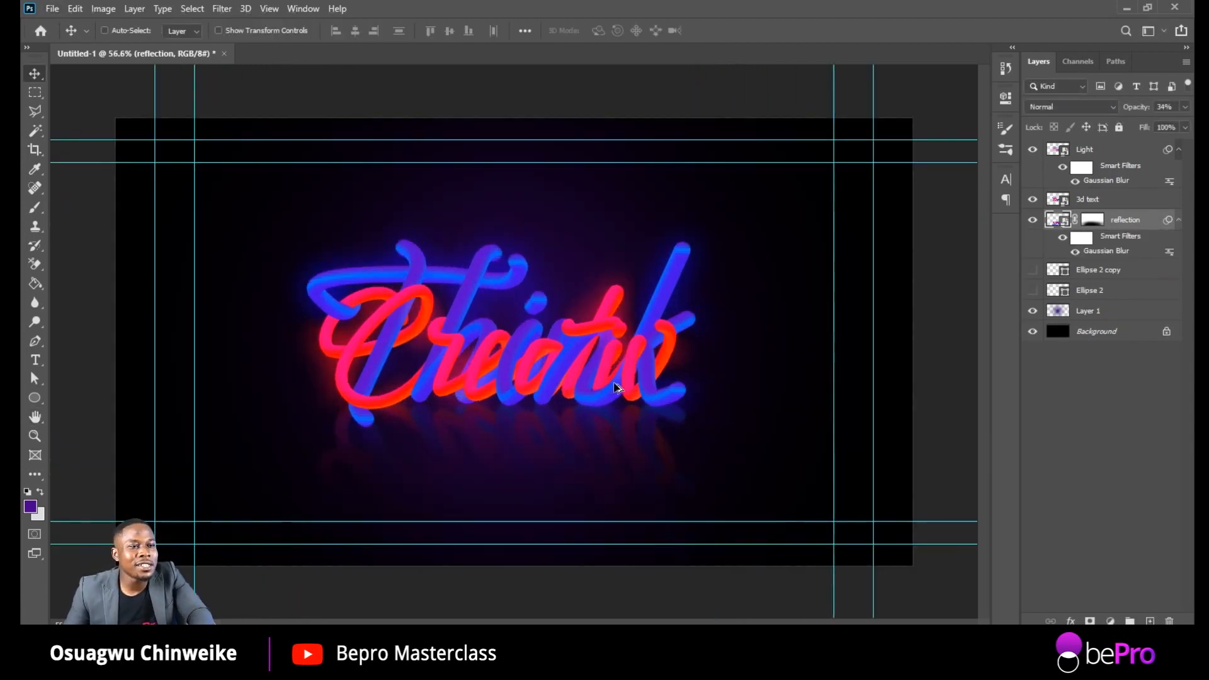
scroll(616, 387, up, 1)
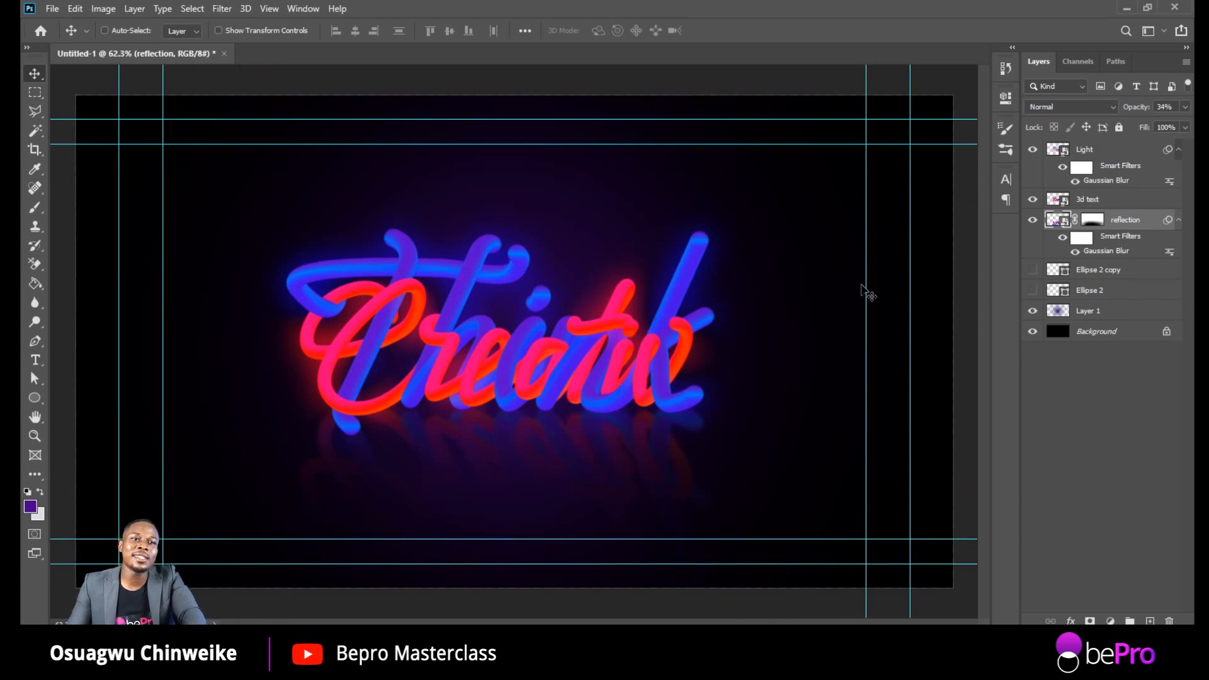